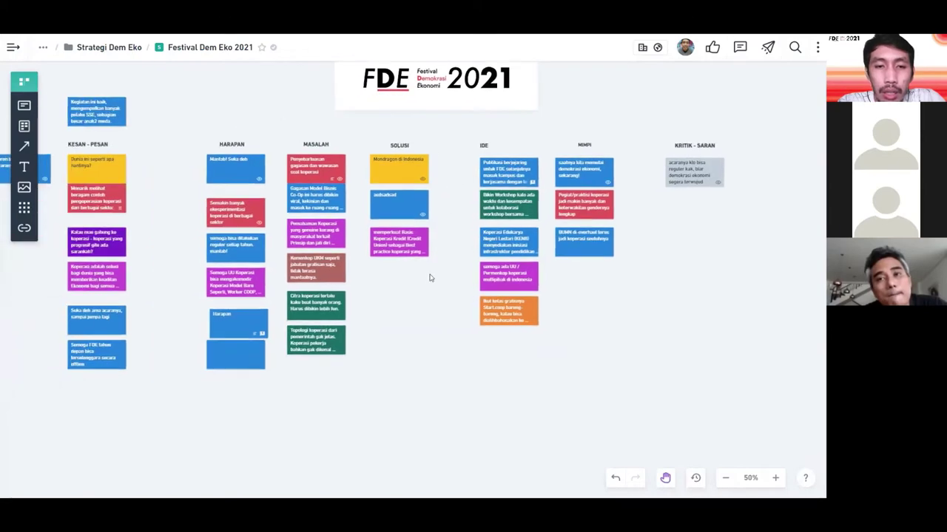
- Open the Harapan card in the HARAPAN column and read its description and discussion comment
drag(438, 281, 380, 283)
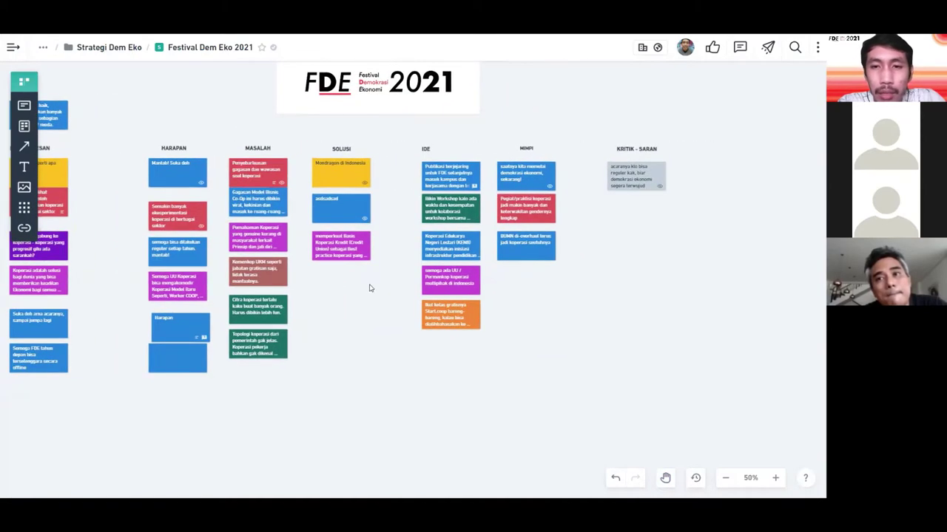
scroll(255, 200, left, 3)
scroll(251, 181, left, 1)
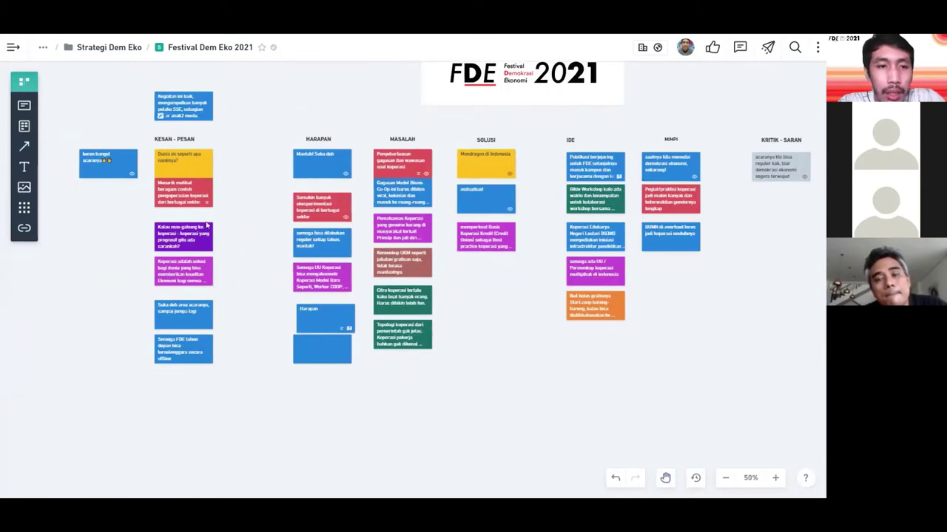
click(331, 316)
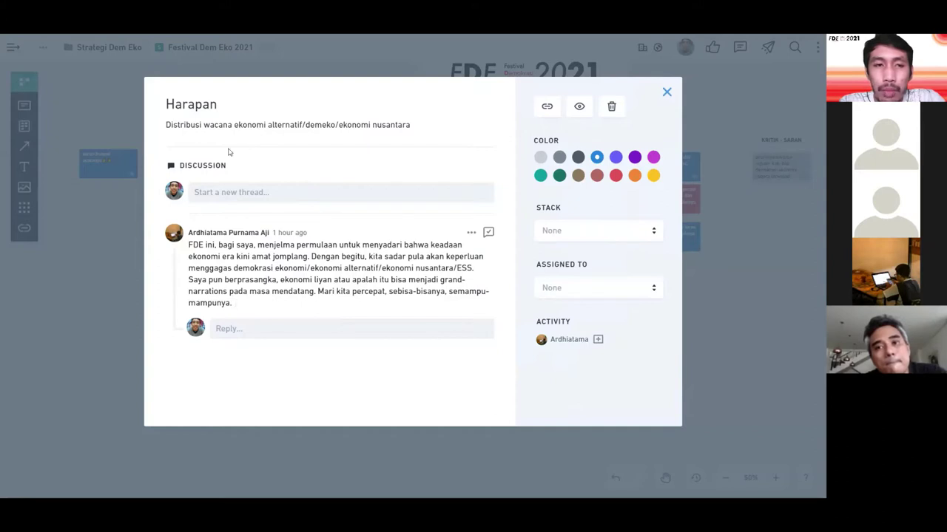
click(77, 275)
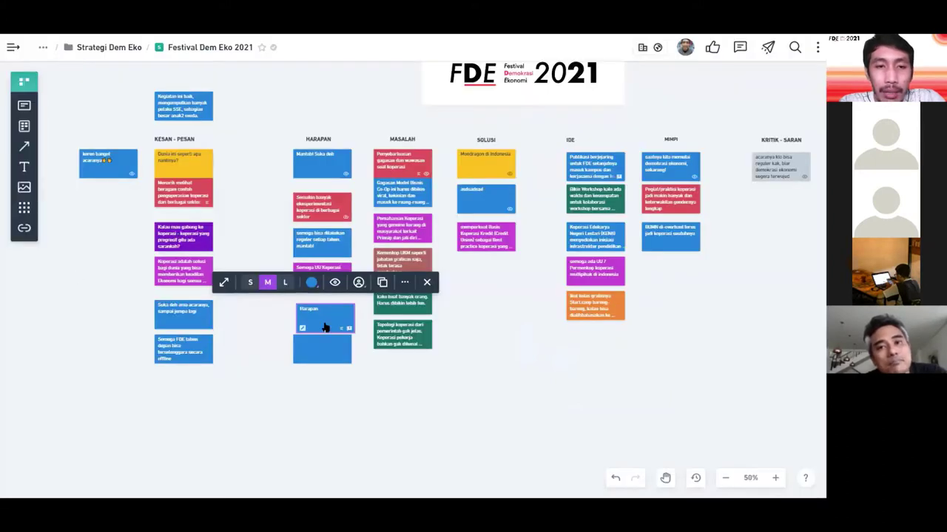
- Copy the Harapan card's discussion comment text and create a new card with it below the HARAPAN column
click(324, 327)
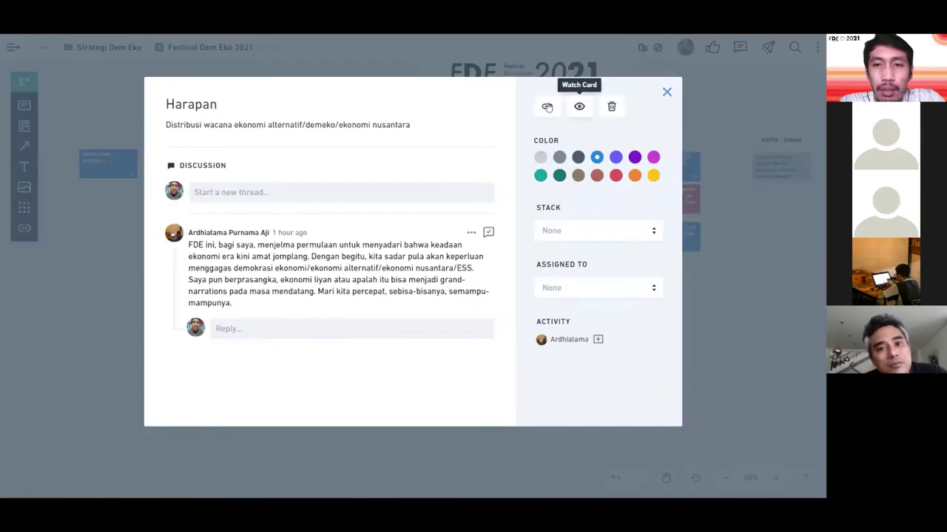
drag(233, 304, 353, 147)
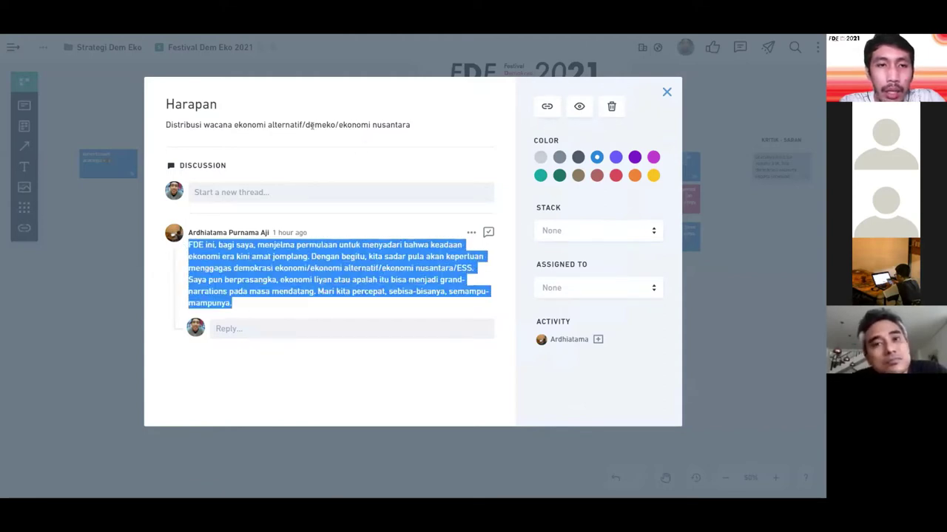
click(101, 301)
click(24, 105)
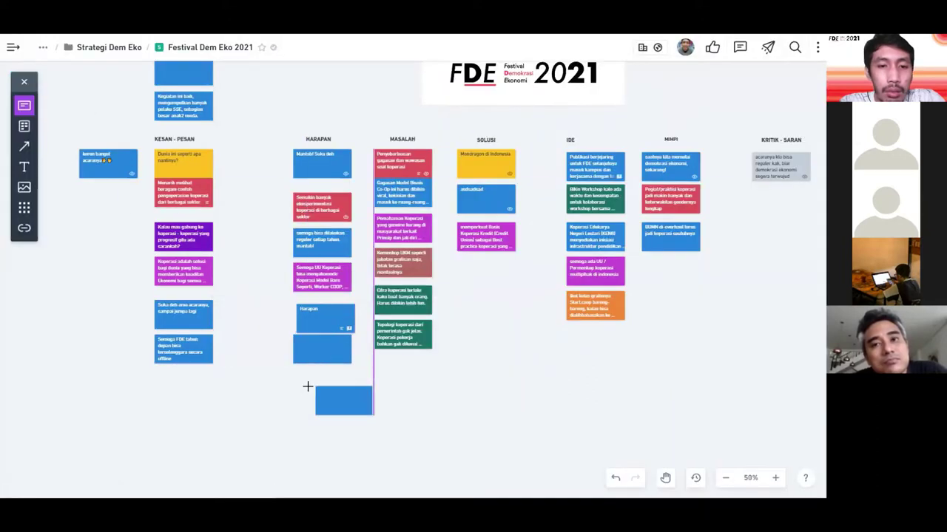
click(295, 373)
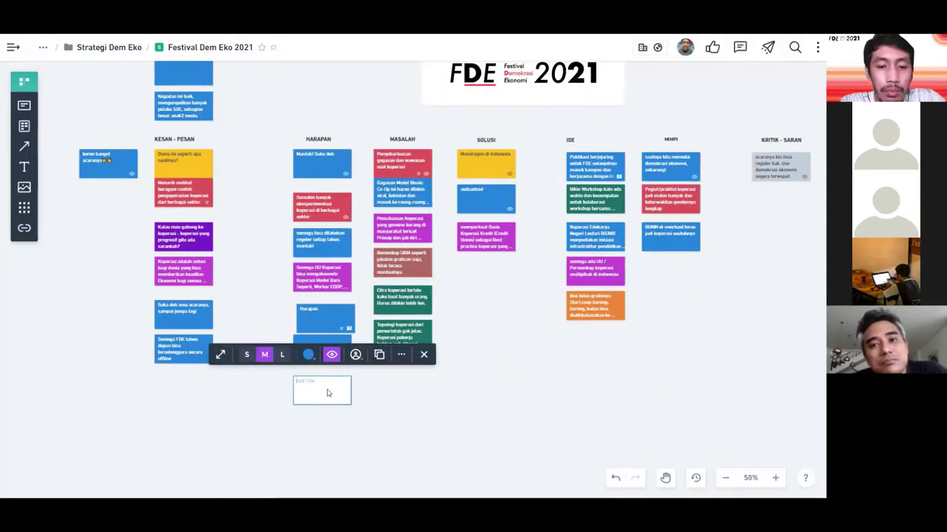
text(FDE ini, bagi saya, menjelma permulaan untuk menyadari bahwa keadaan ekonomi era kini amat timpang. Dengan begitu, kita sadar pula akan keperluan menggagas demokrasi ekonomi/ekonomi alternatif/ekonomi nusantara/ESS. Saya pun berprasangka, ekonomi liyan atau apalah itu bisa menjadi grand-narrations pada masa mendatang. Mari kita percepat, sebisa-bisanya, semampu-mampunya.)
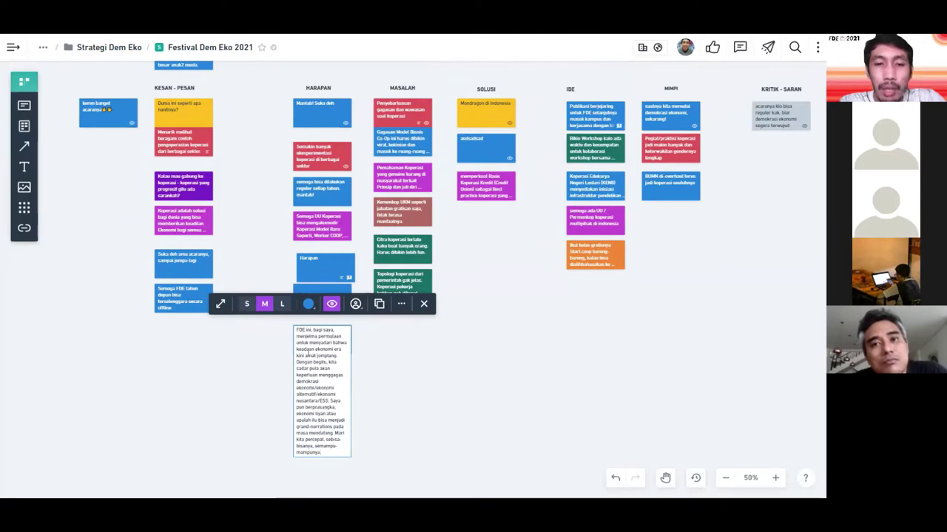
click(366, 370)
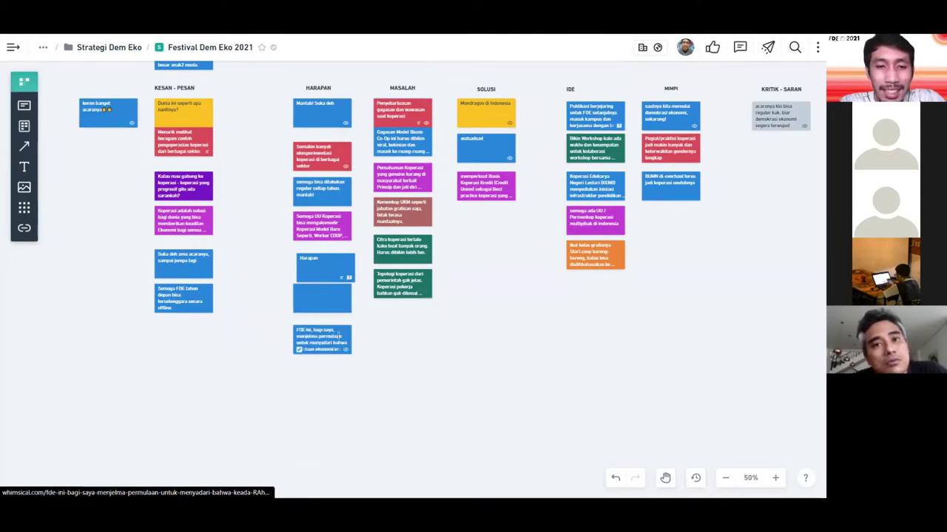
- Set the new comment card to size L and align it beneath the blank card in the HARAPAN column
click(339, 339)
click(666, 93)
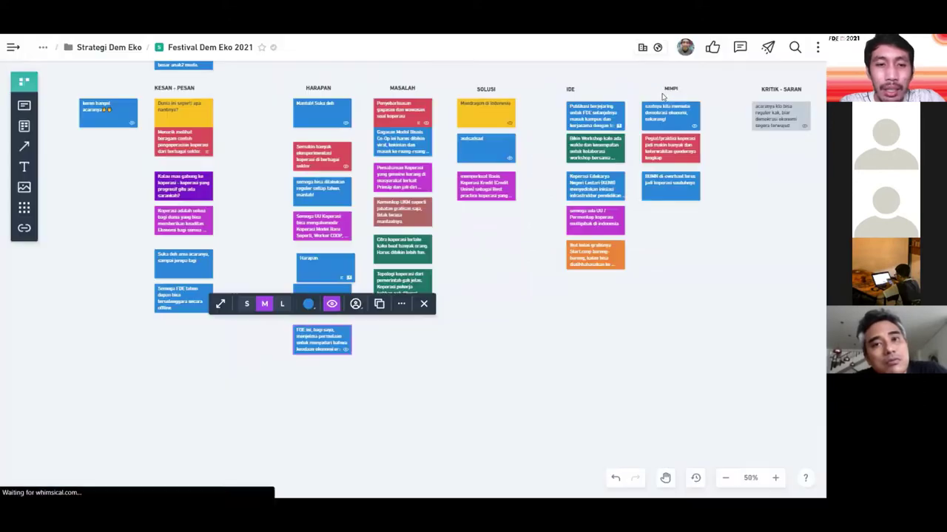
click(282, 303)
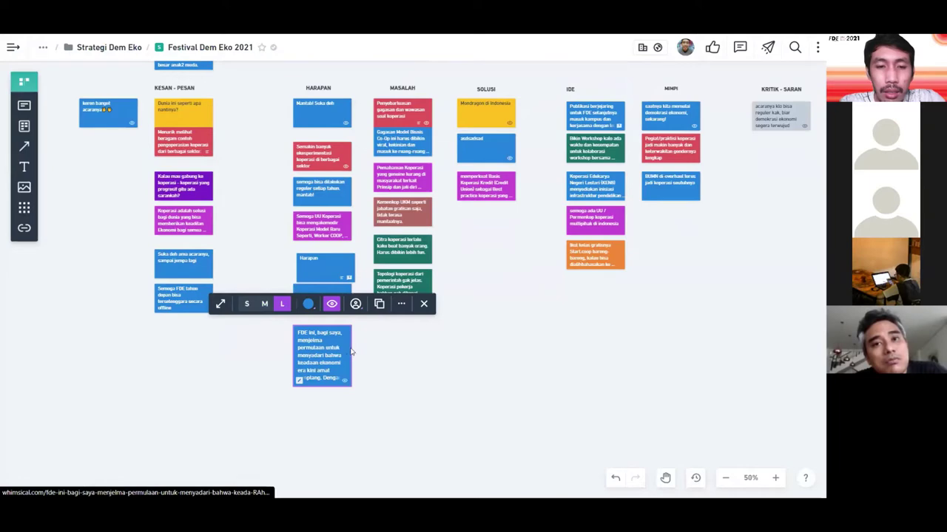
click(401, 305)
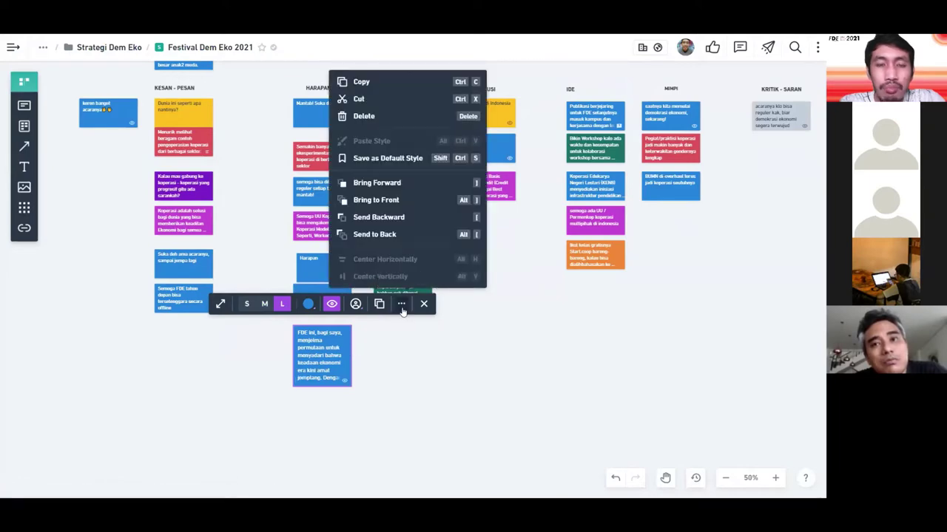
click(310, 366)
drag(310, 366, 333, 353)
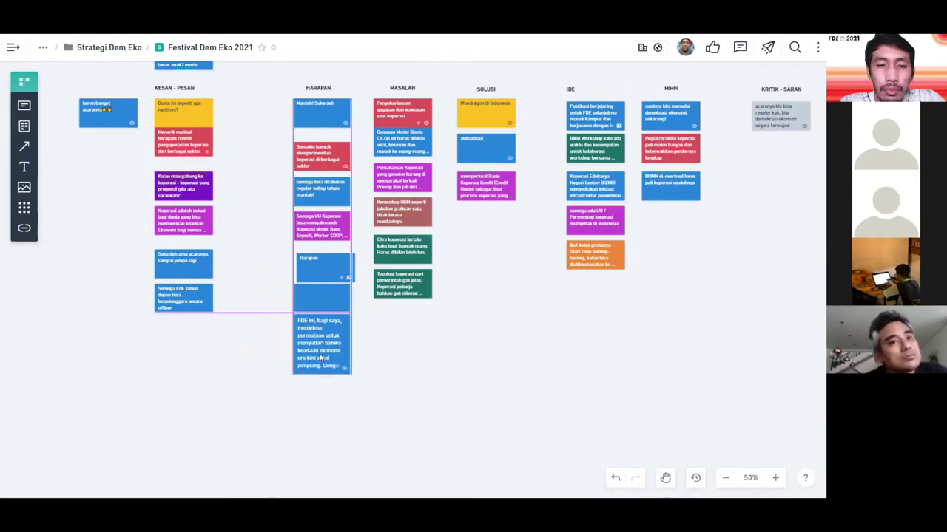
double_click(333, 353)
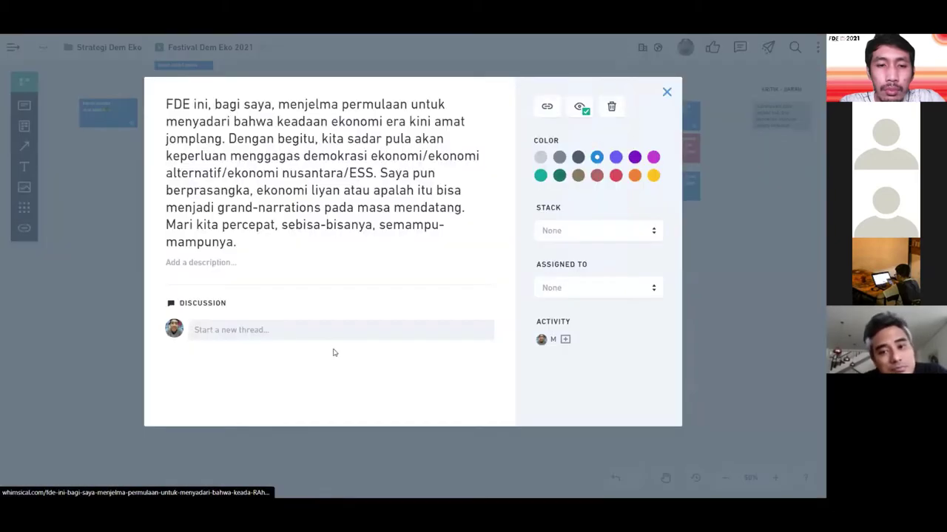
click(122, 303)
- Delete the blank card beneath the Harapan card in the HARAPAN column
double_click(339, 305)
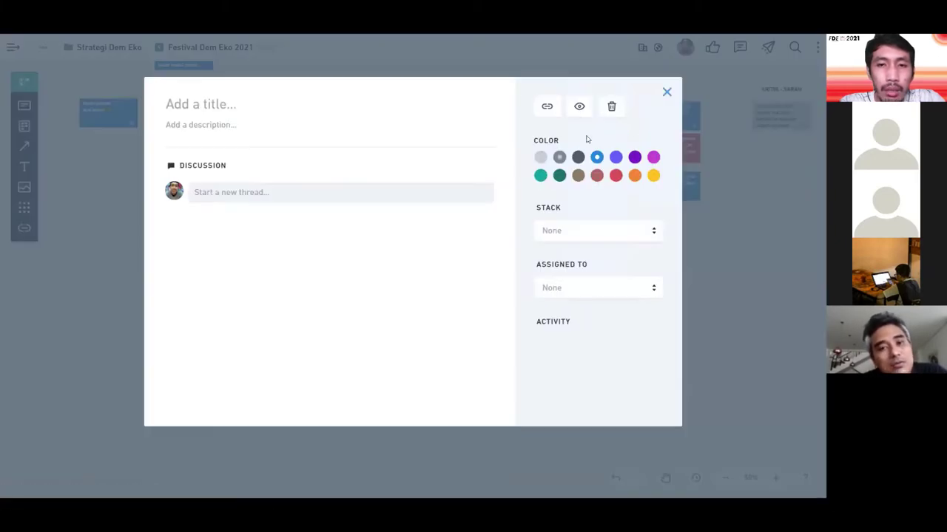
click(611, 107)
click(634, 106)
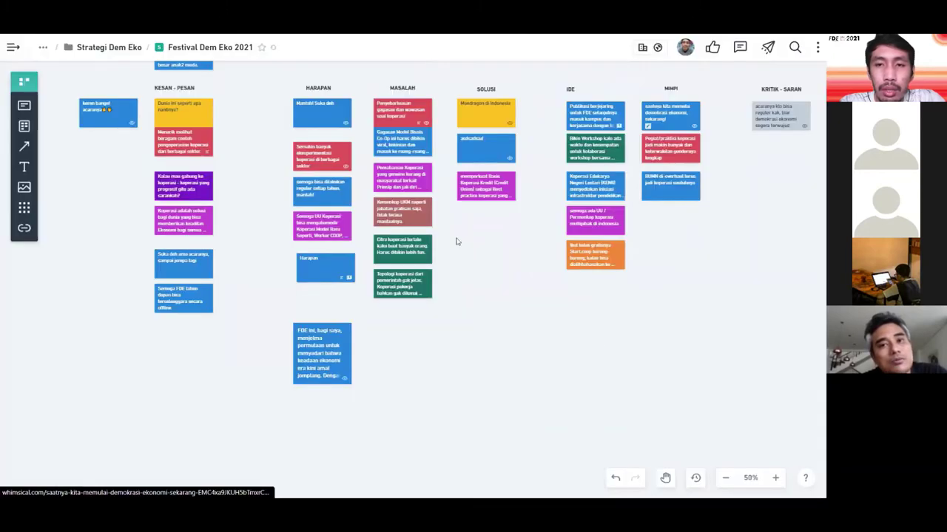
- Replace the Harapan card's title with its description text, "Distribusi wacana ekonomi alternatif/demeko/ekonomi nusantara"
double_click(316, 262)
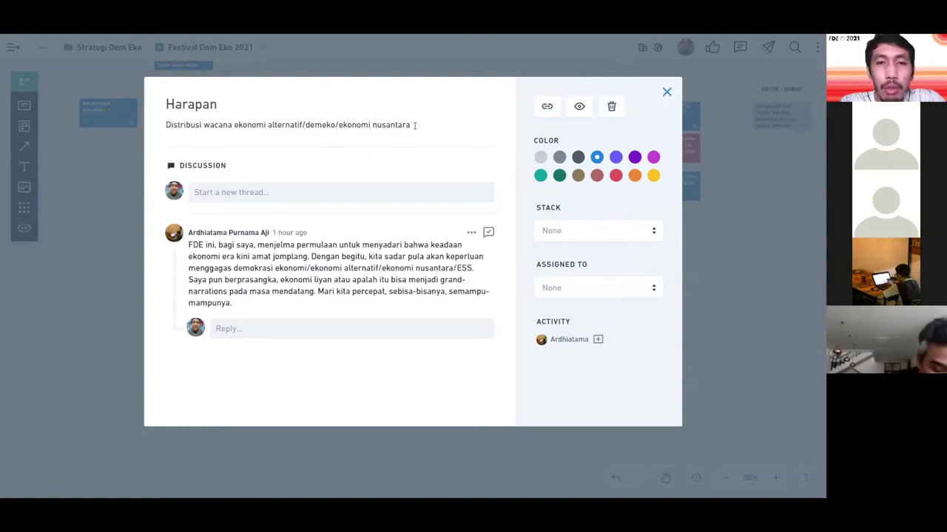
drag(414, 126, 164, 126)
key(ctrl+c)
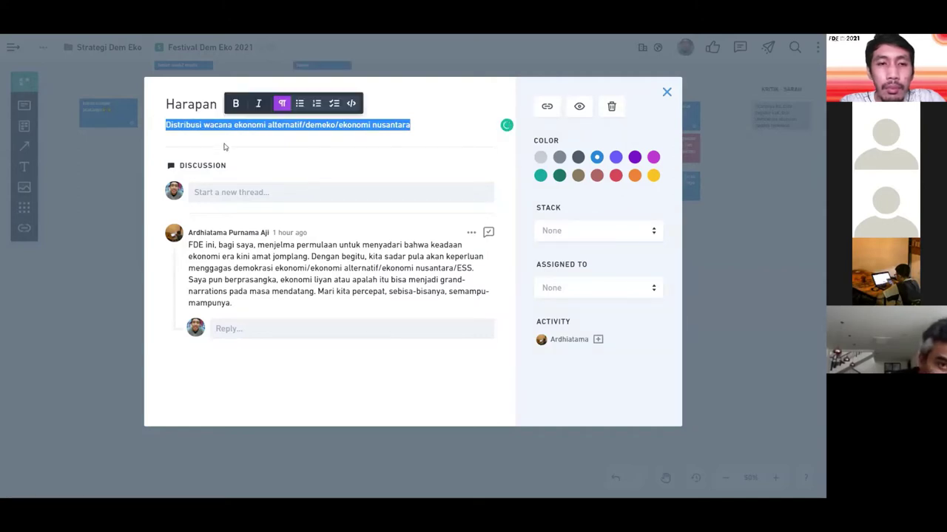
click(211, 105)
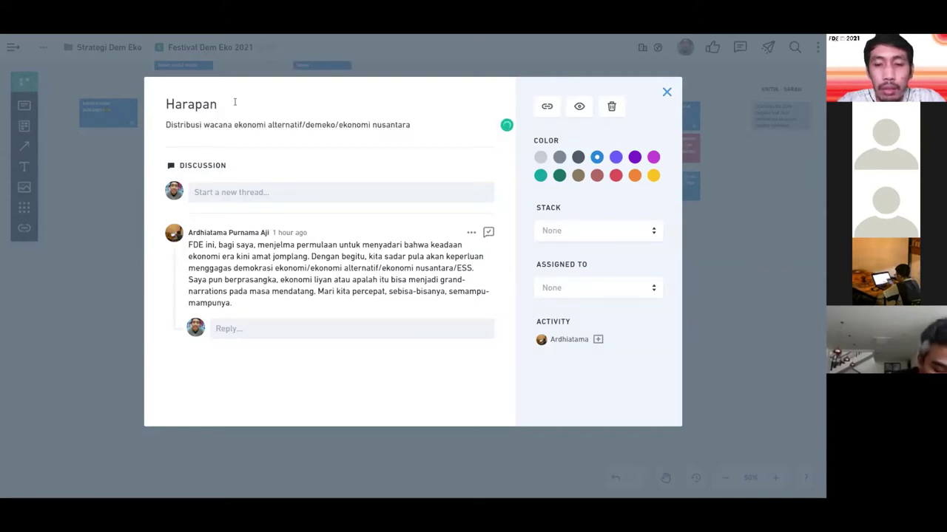
key(ctrl+v)
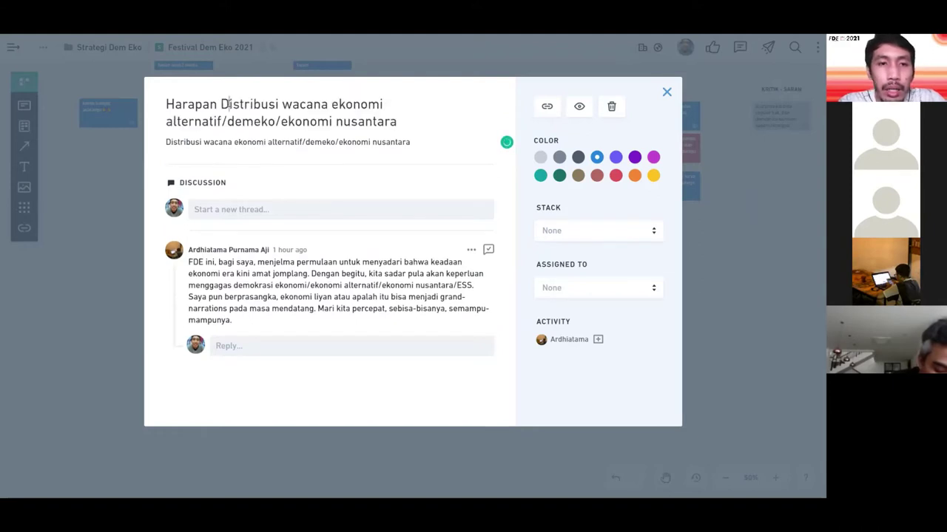
click(229, 104)
key(shift+Home)
key(BackSpace)
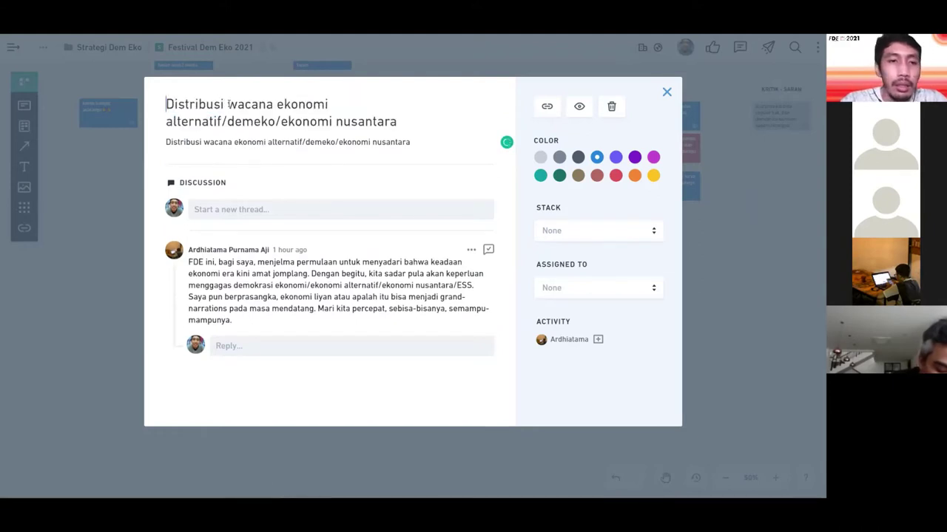
- Replace the card's description with the text of its discussion comment, resolve that comment and close the card
triple_click(264, 143)
key(BackSpace)
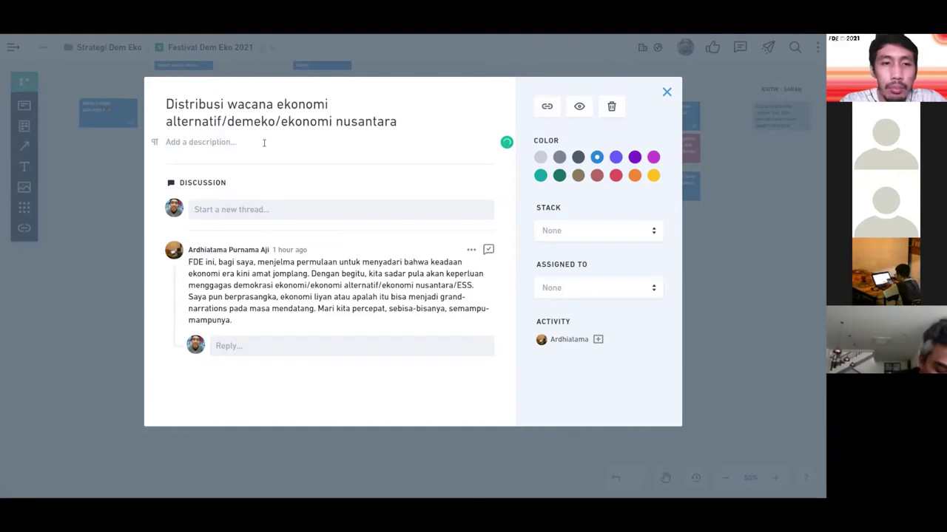
drag(235, 320, 182, 265)
key(ctrl+c)
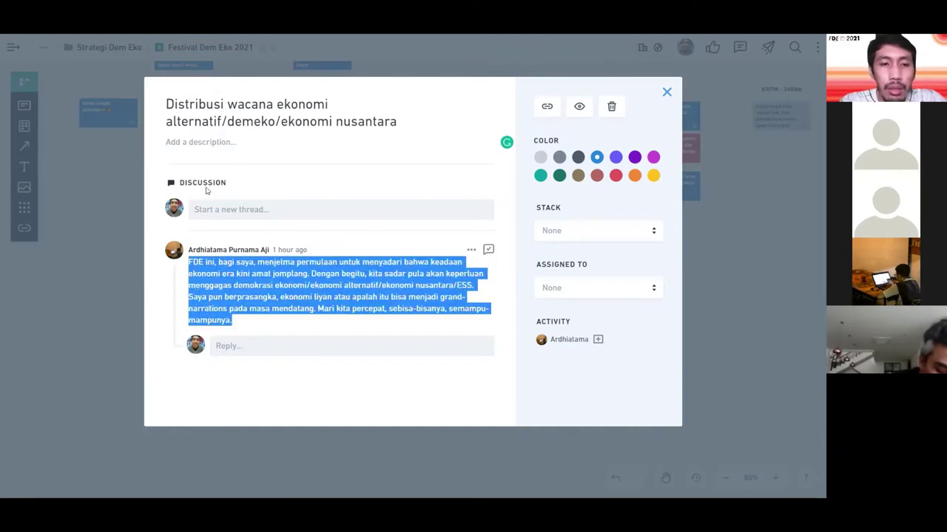
click(203, 144)
key(ctrl+v)
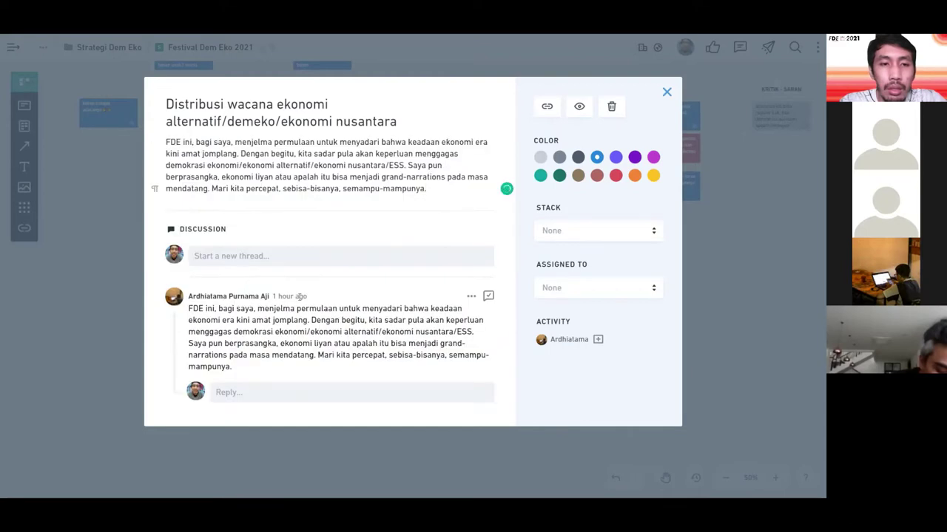
click(488, 297)
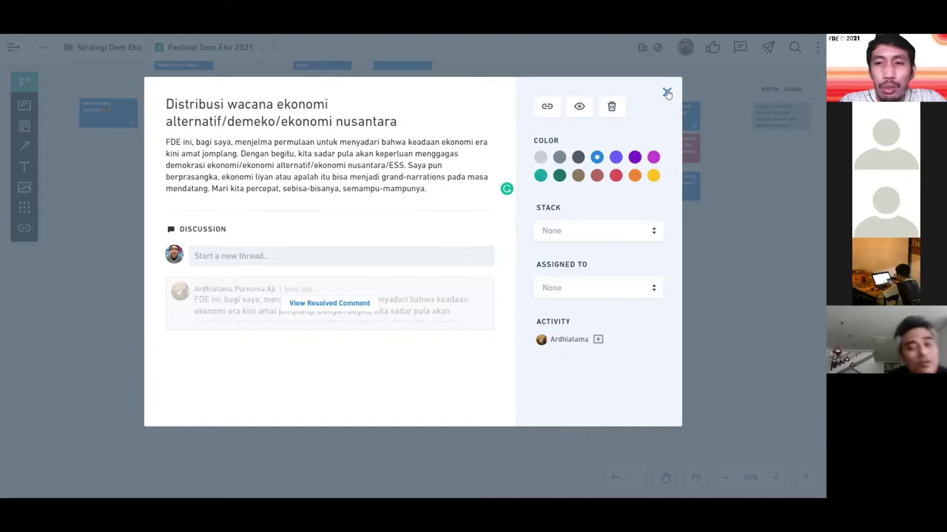
click(667, 93)
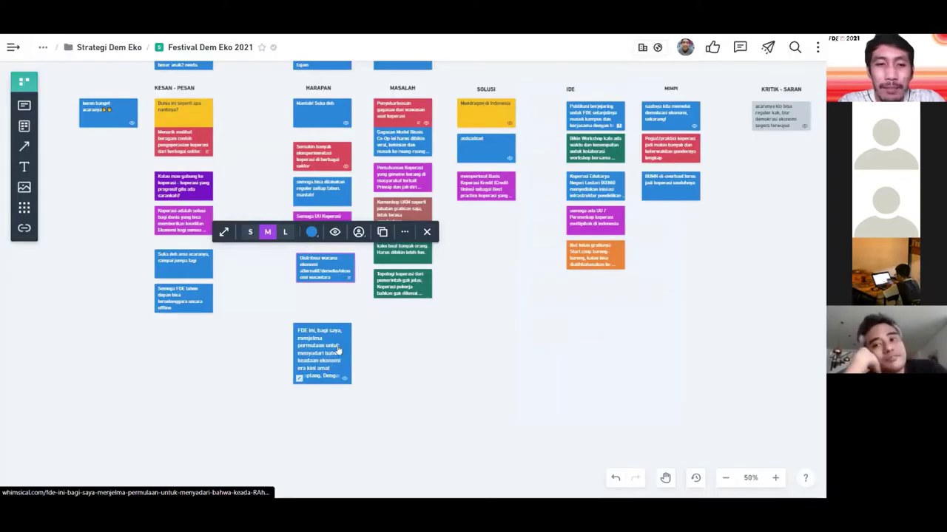
- Delete the large "FDE ini, bagi saya" card that duplicates the comment below the HARAPAN column
click(344, 344)
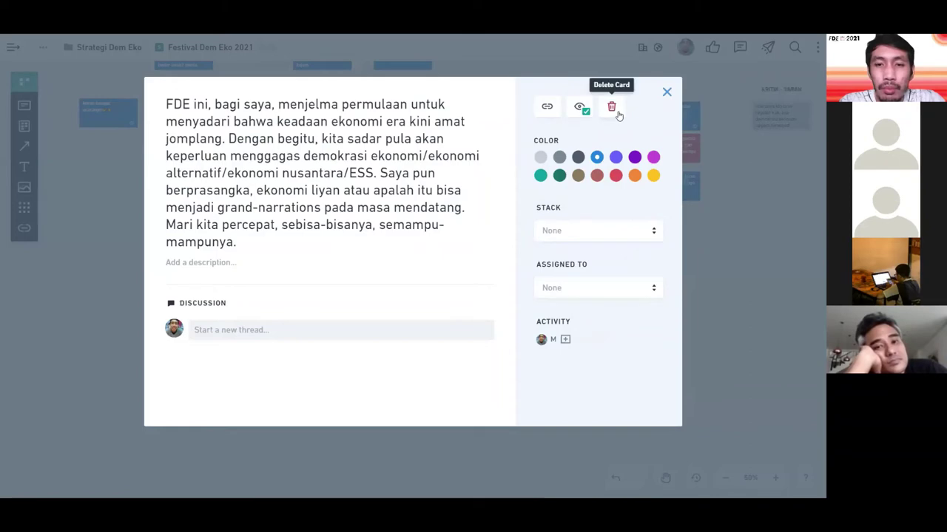
click(72, 354)
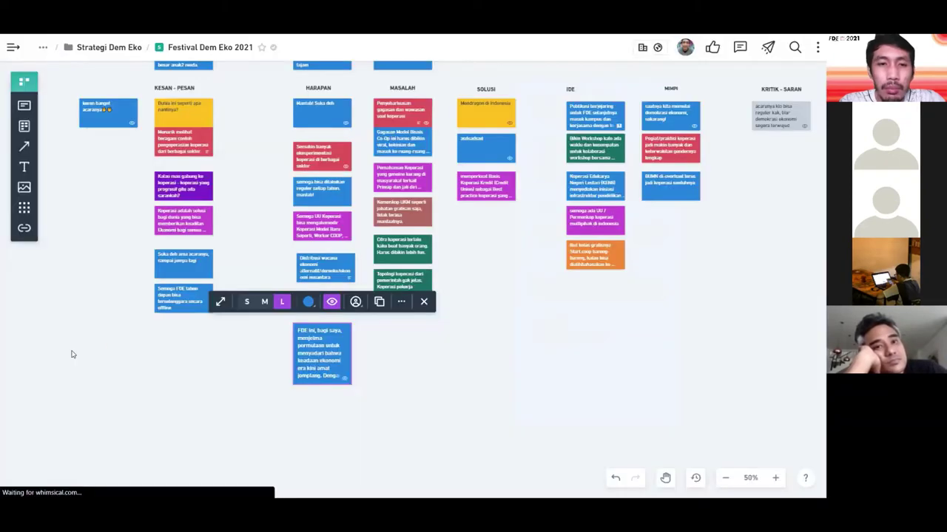
click(325, 270)
click(50, 364)
click(328, 334)
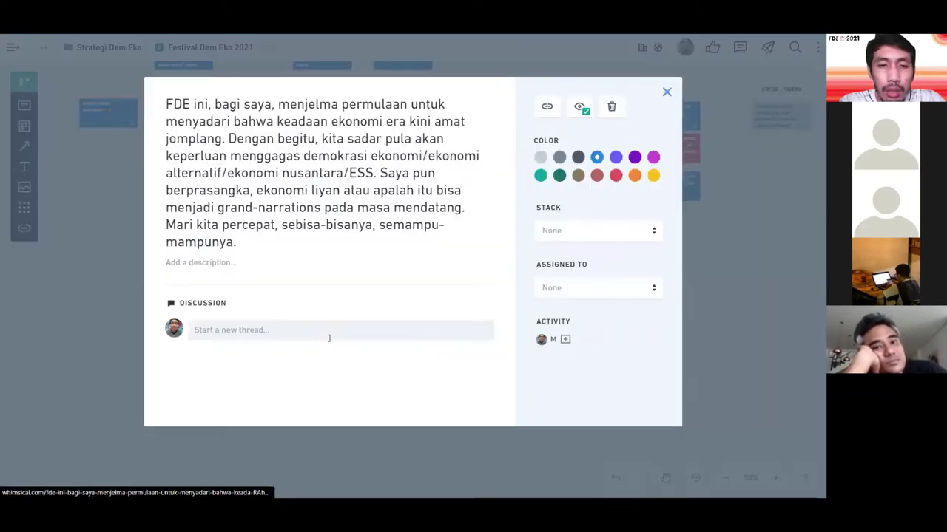
click(613, 106)
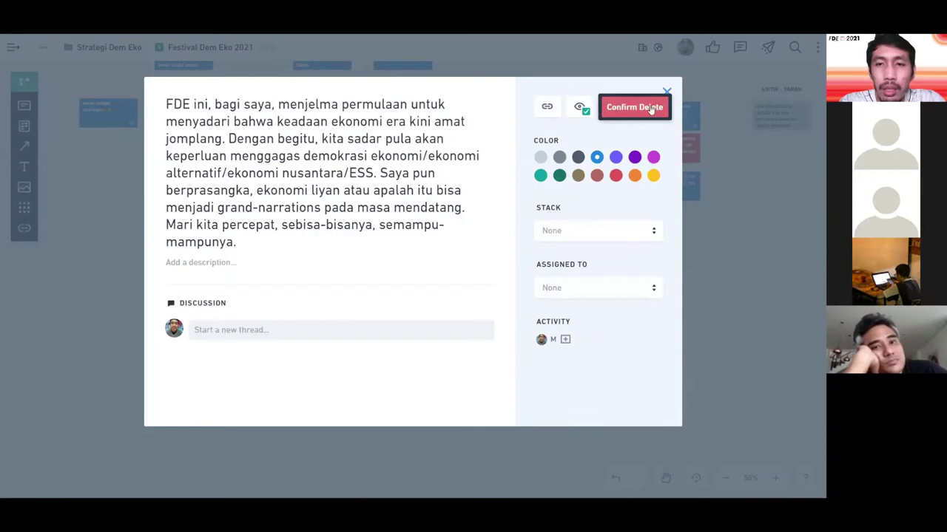
click(634, 106)
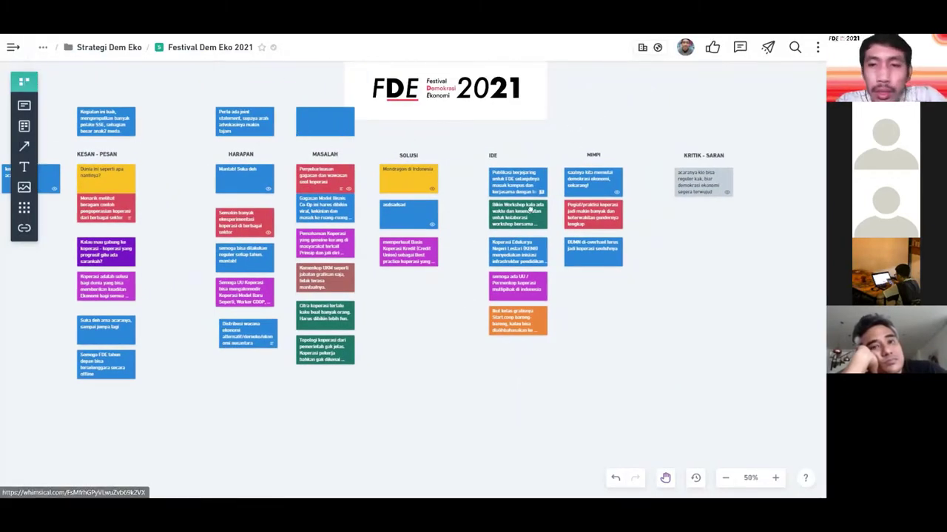
- Move the "Kegiatan ini baik" card from above KESAN - PESAN to directly below the "keren banget acaranya" card
scroll(518, 222, up, 3)
scroll(436, 229, right, 3)
scroll(414, 235, down, 2)
scroll(354, 170, left, 5)
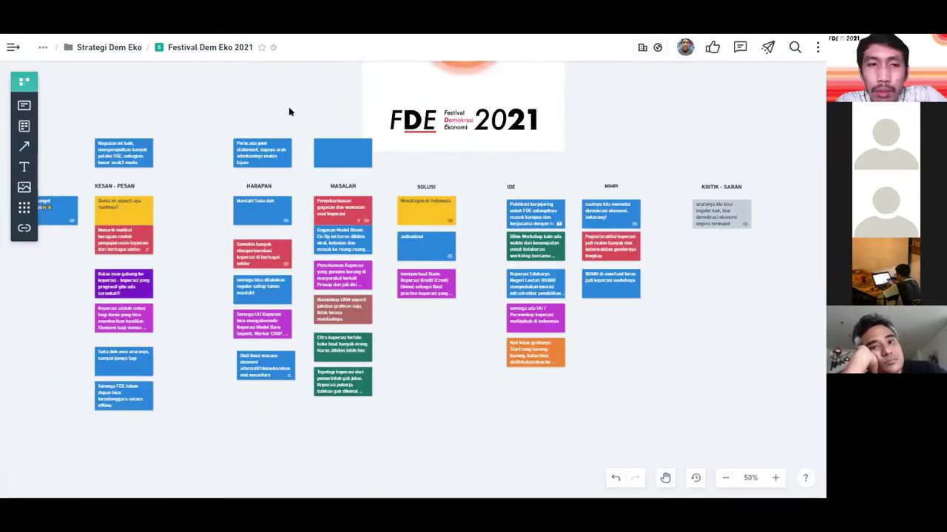
scroll(355, 96, left, 4)
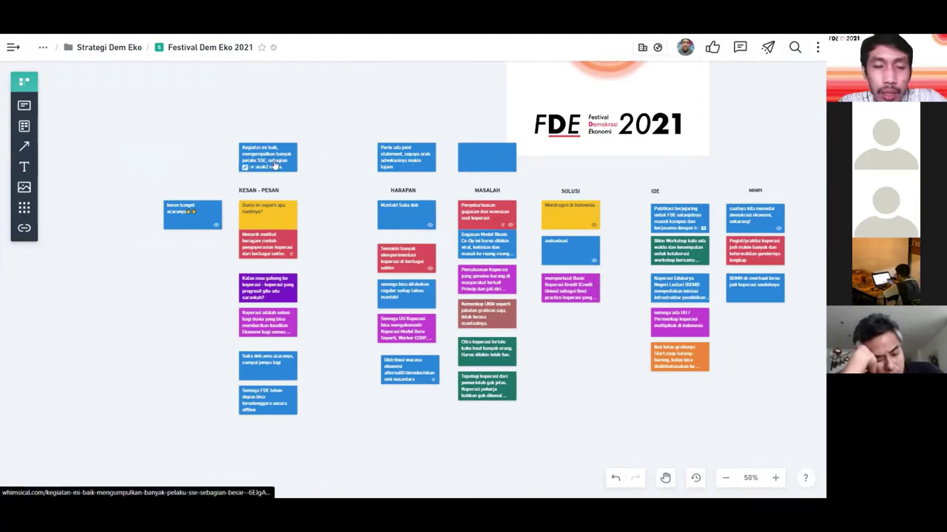
drag(275, 166, 199, 259)
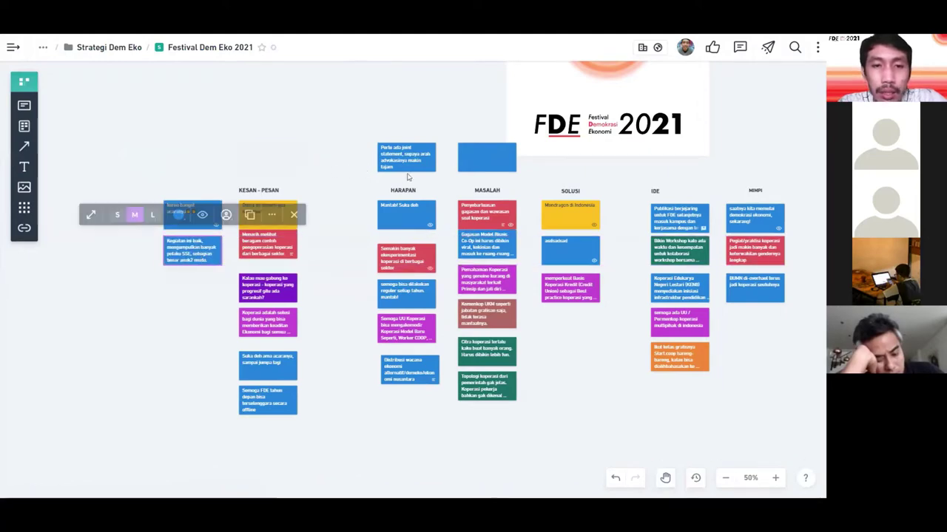
- Move the "Perlu ada joint statement" card beside "Mantab! Suka deh" and centre the HARAPAN and KESAN - PESAN headings over their card columns
drag(420, 167, 356, 225)
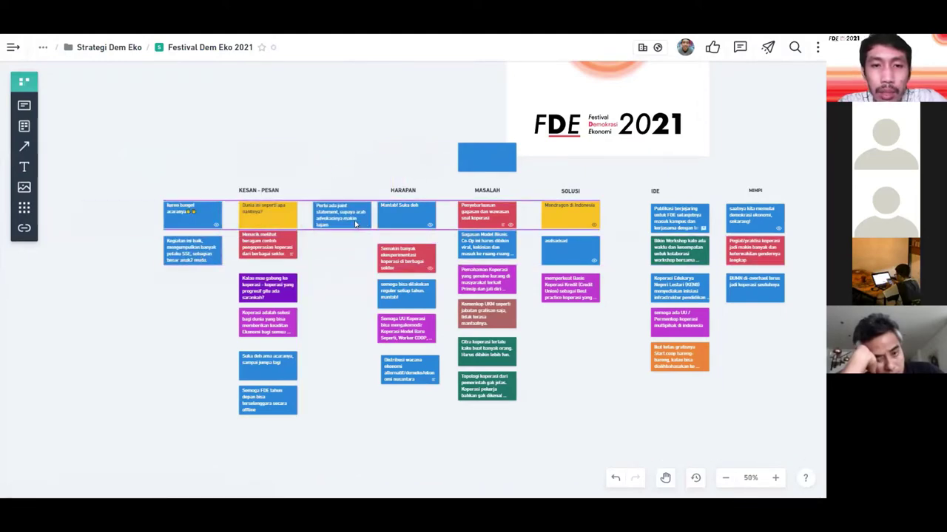
click(346, 103)
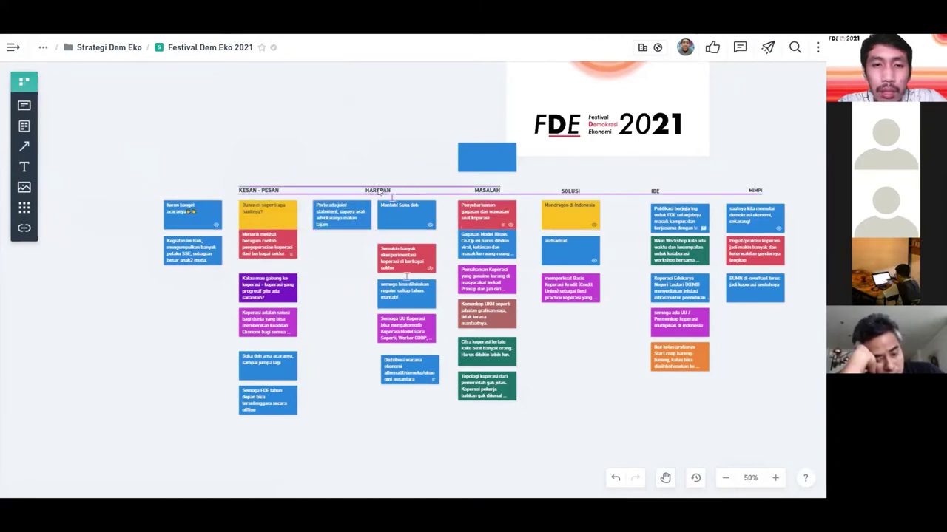
click(378, 191)
drag(254, 190, 232, 192)
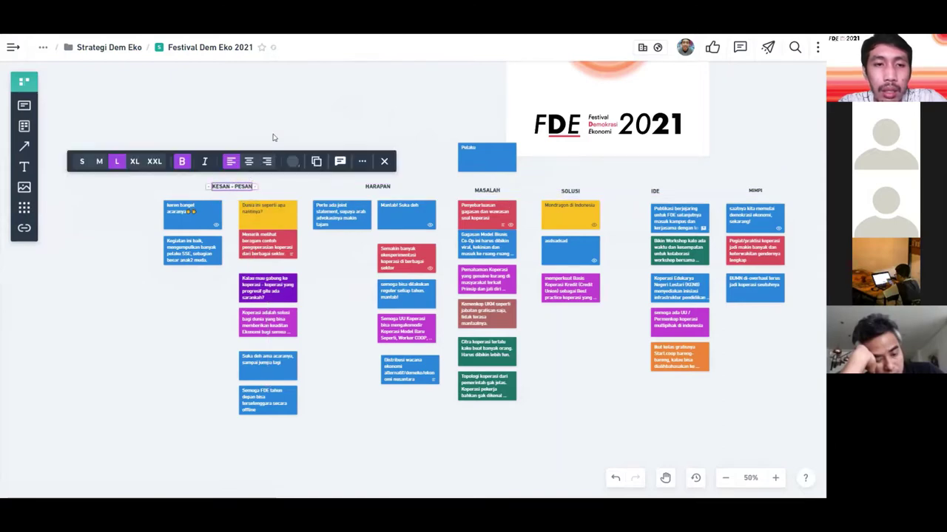
click(273, 138)
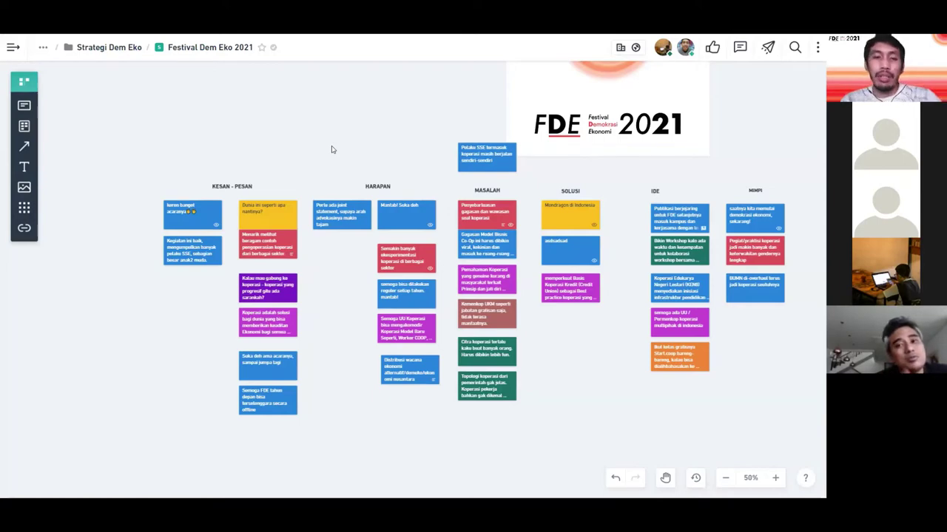
- Look over the card columns under all the headings from KESAN - PESAN to KRITIK - SARAN
scroll(410, 140, right, 5)
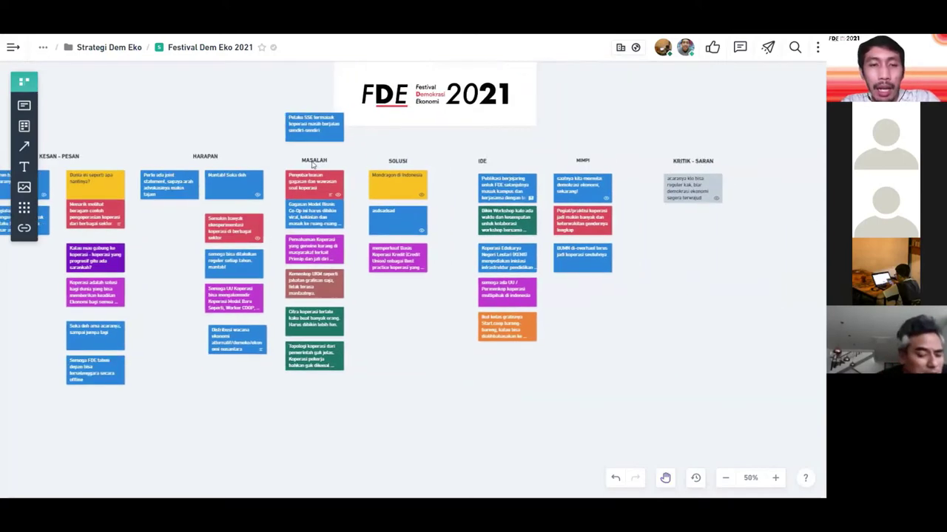
scroll(463, 136, right, 4)
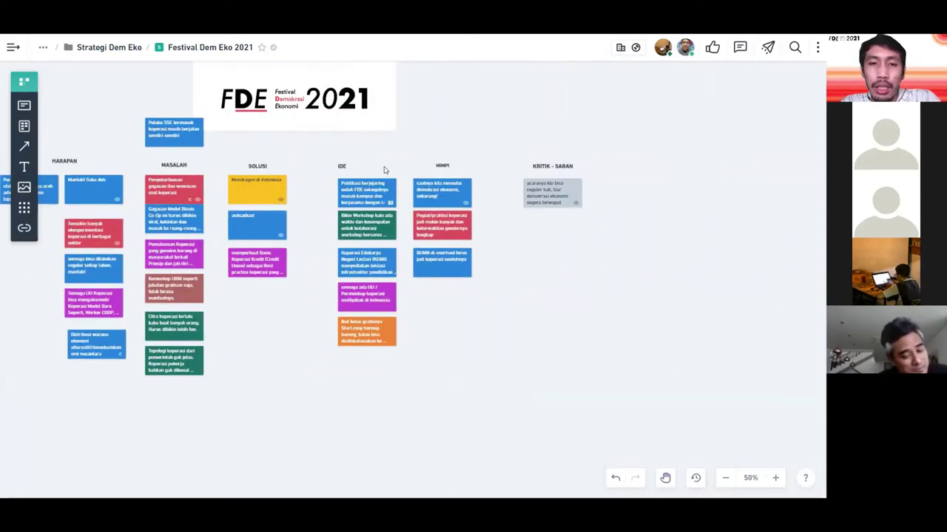
scroll(488, 154, left, 4)
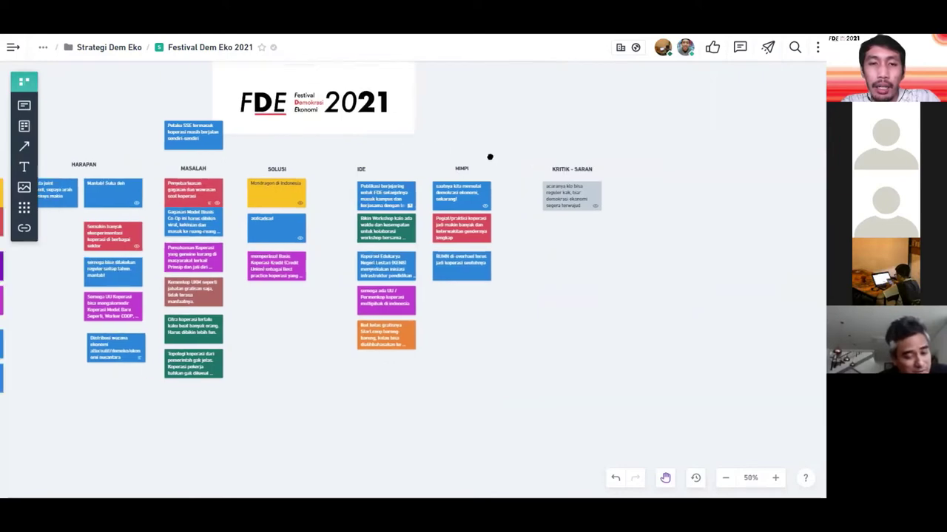
scroll(492, 158, up, 3)
drag(393, 111, 323, 178)
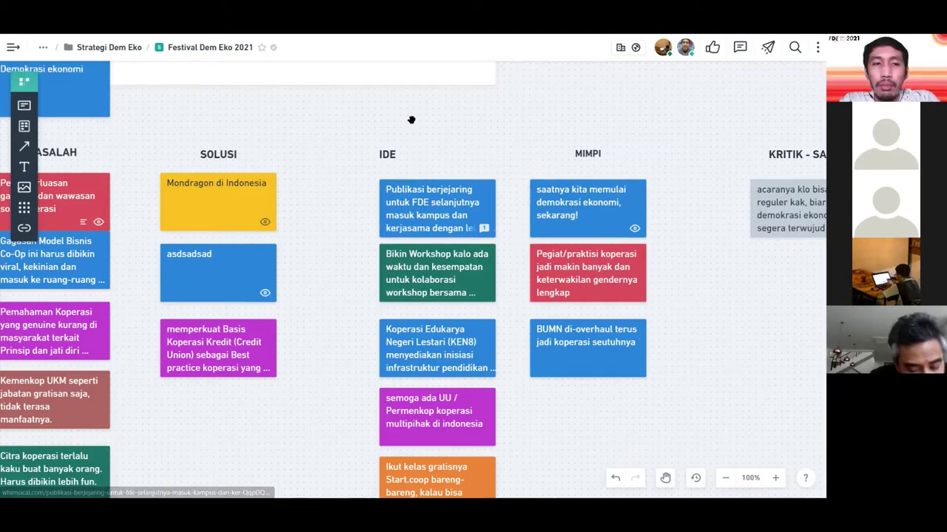
scroll(507, 143, left, 1)
scroll(507, 143, left, 3)
scroll(507, 143, down, 5)
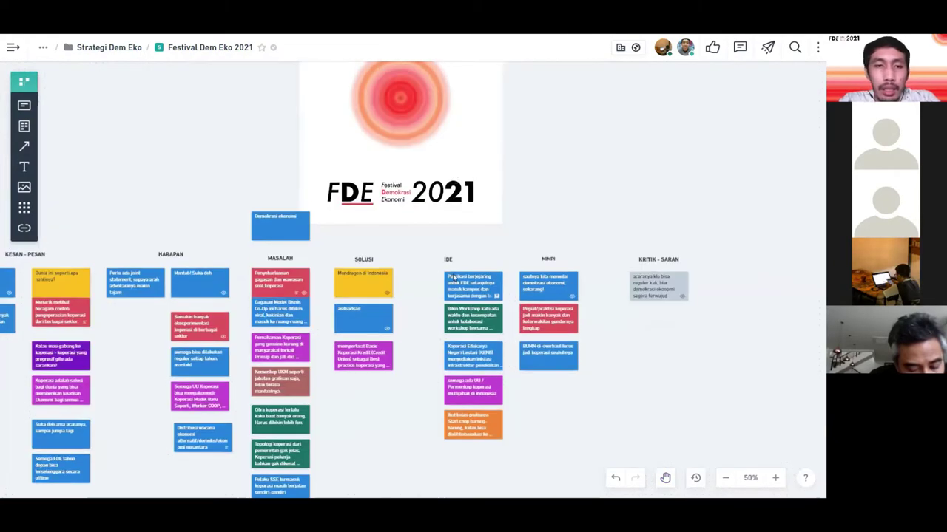
scroll(540, 274, up, 1)
scroll(446, 190, down, 3)
scroll(454, 181, left, 2)
scroll(454, 181, down, 1)
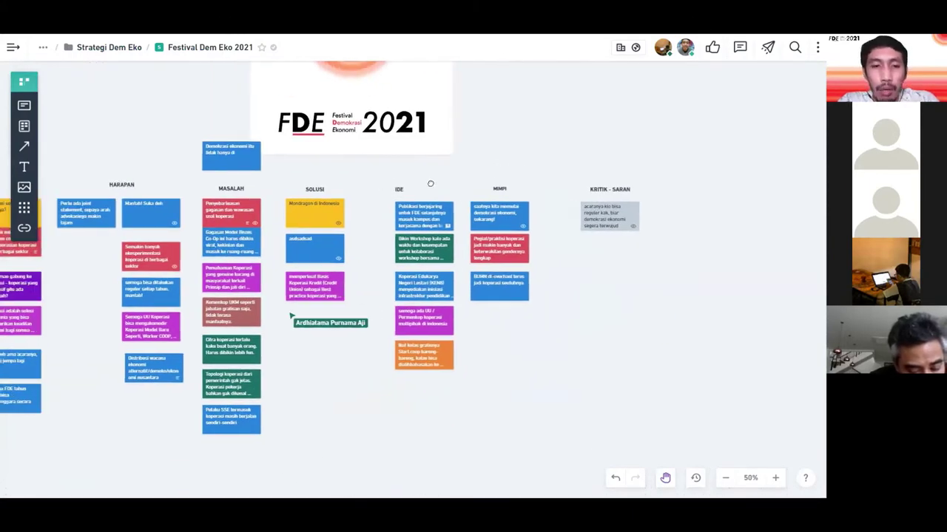
scroll(429, 184, left, 5)
scroll(429, 184, down, 1)
scroll(296, 137, right, 2)
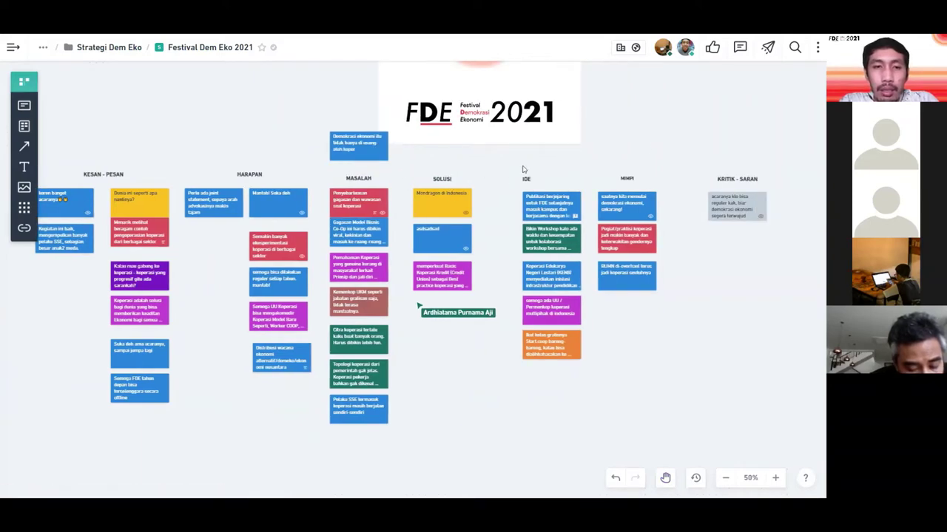
- Move the KRITIK - SARAN heading and its card farther right, away from MIMPI, and colour the card purple
scroll(522, 170, right, 8)
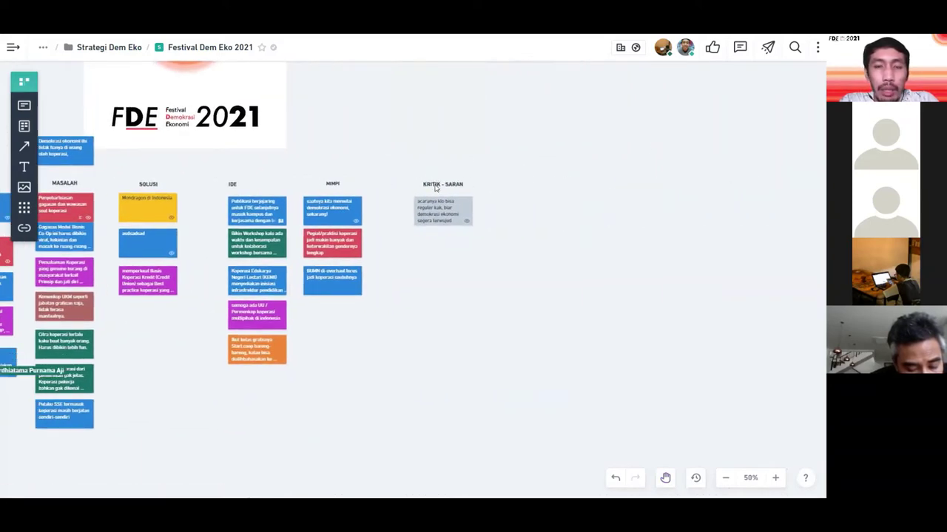
drag(435, 187, 530, 188)
drag(436, 215, 572, 212)
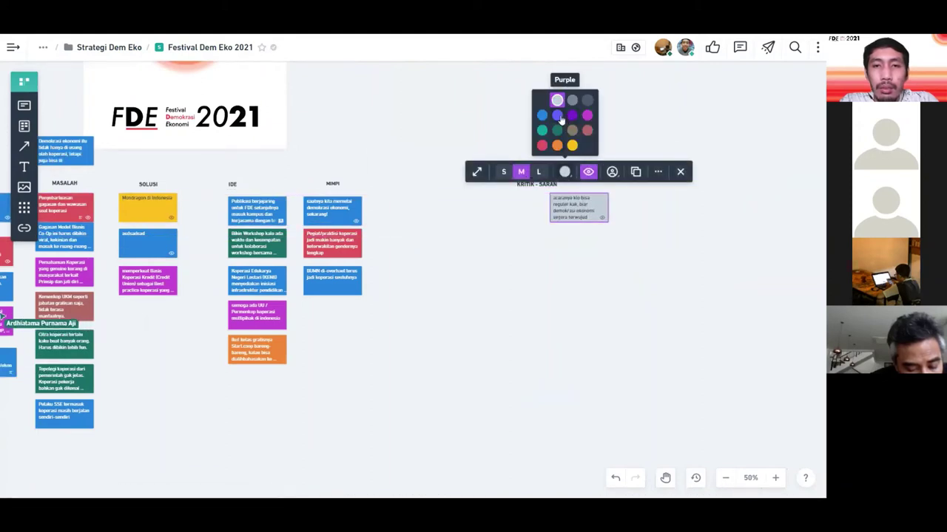
click(556, 115)
click(422, 271)
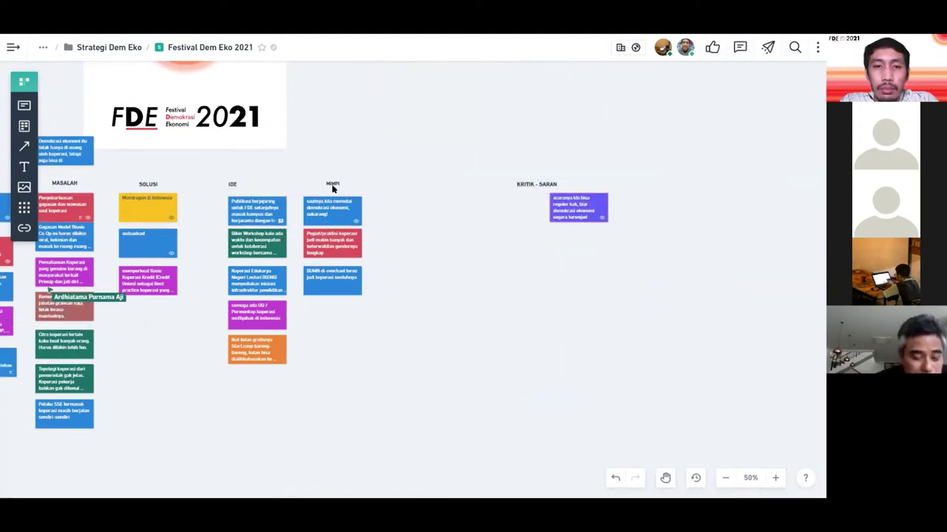
- Shift the MIMPI heading and its three cards right towards KRITIK - SARAN, keeping them stacked in one column
click(432, 186)
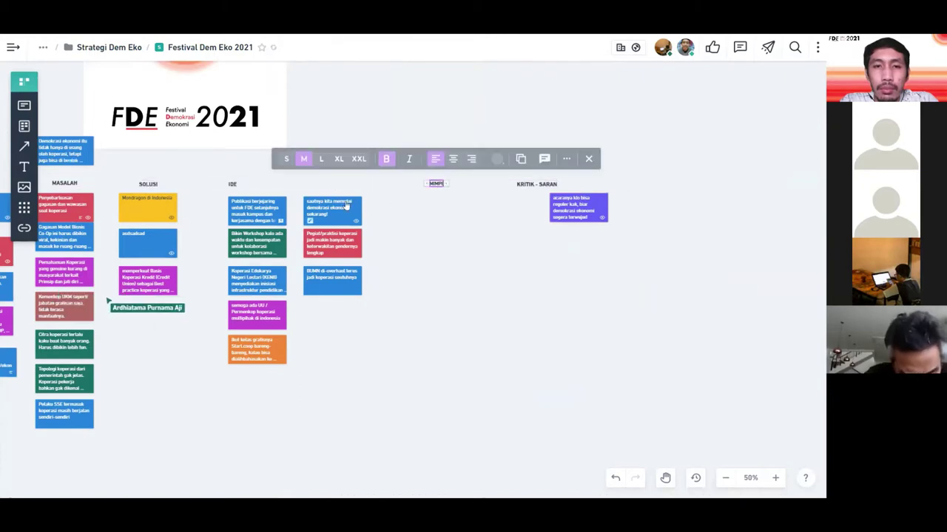
drag(332, 211, 429, 208)
drag(355, 244, 452, 244)
drag(332, 287, 429, 285)
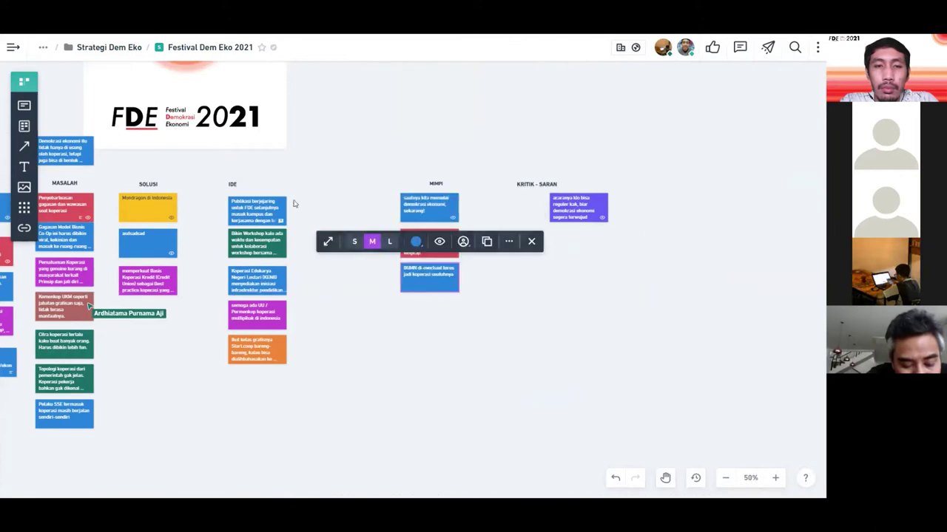
click(294, 164)
- Shift the IDE heading right and start a second IDE column with the "Ikut kelas gratisnya" and "semoga ada UU / Permenkop" cards
scroll(294, 163, down, 2)
scroll(294, 164, left, 3)
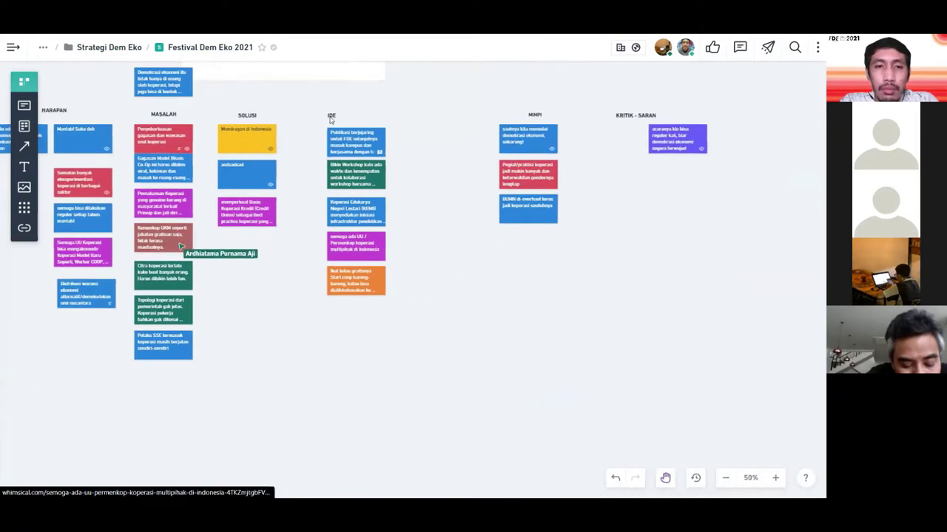
drag(333, 116, 390, 119)
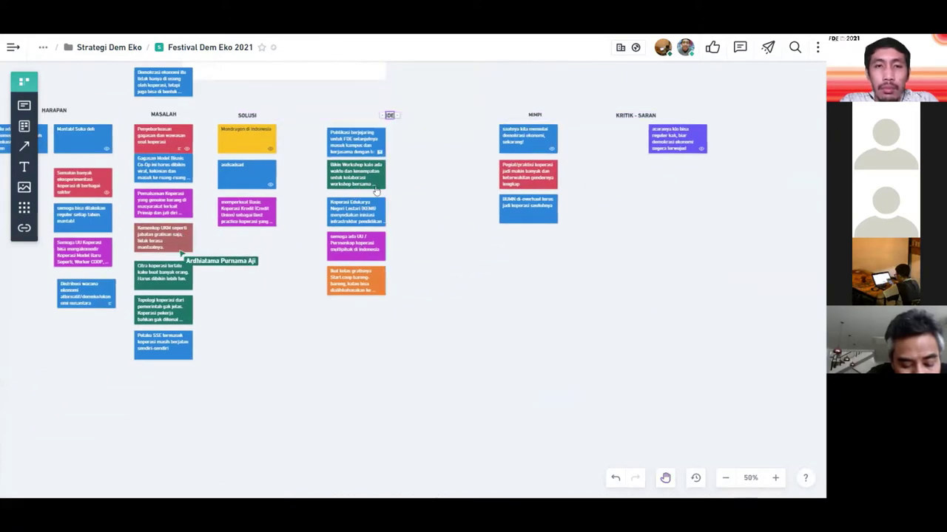
drag(362, 275, 427, 145)
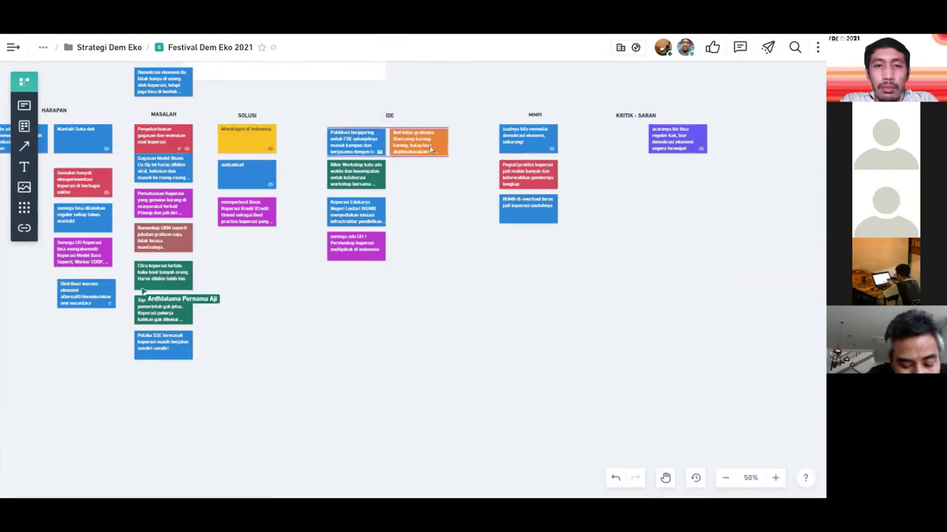
click(431, 207)
drag(361, 253, 424, 186)
- Delete the "asdsadsad" card under SOLUSI and move the "memperkuat Basis Koperasi Kredit" card up below "Mondragon di Indonesia"
scroll(288, 194, left, 5)
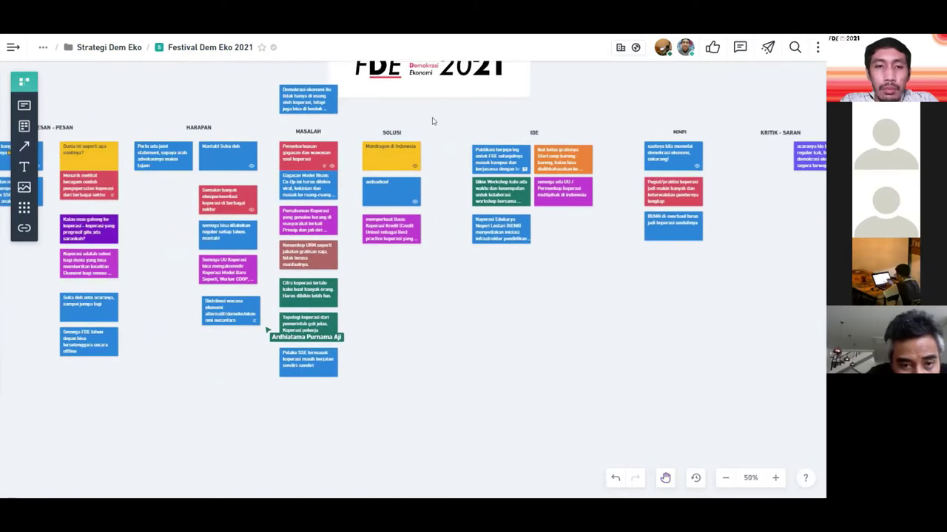
click(403, 194)
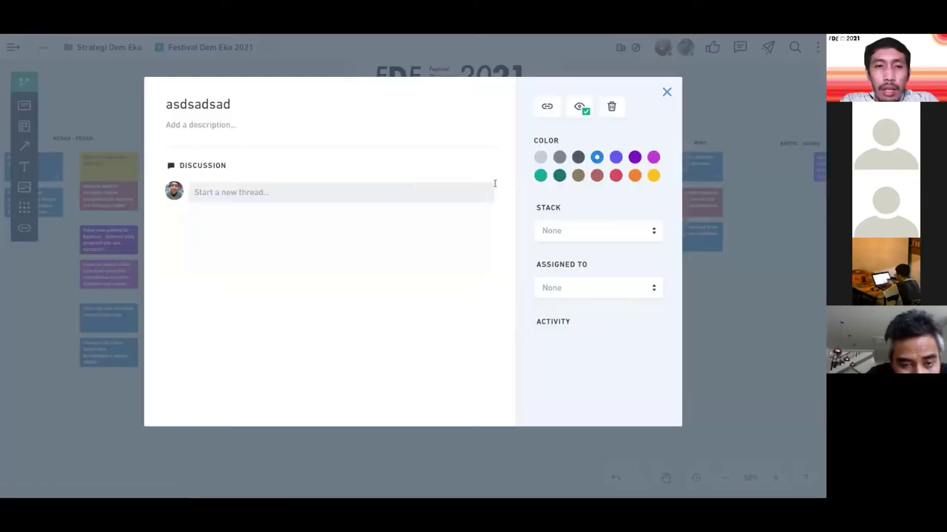
click(610, 111)
click(624, 108)
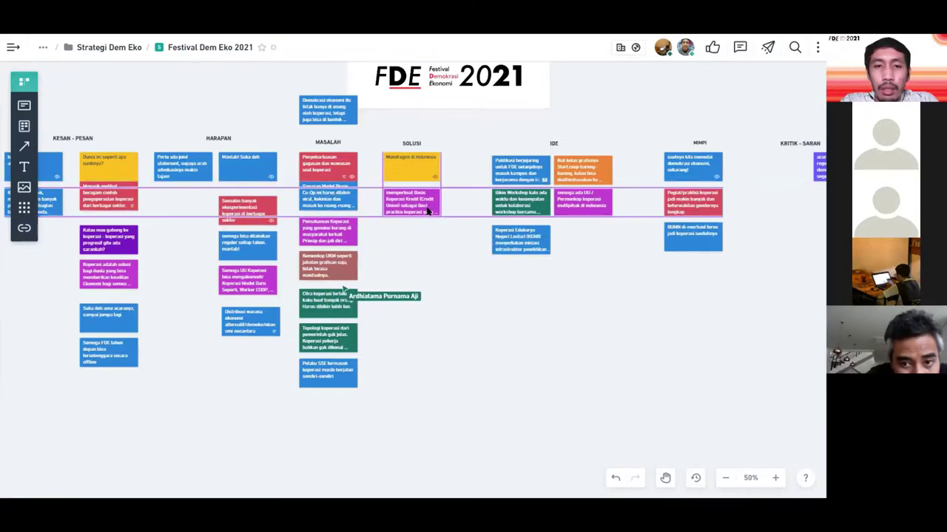
- Open the "Penyebarluasan gagasan dan wawasan soal koperasi" card under MASALAH to view its details, and close it
scroll(457, 296, left, 3)
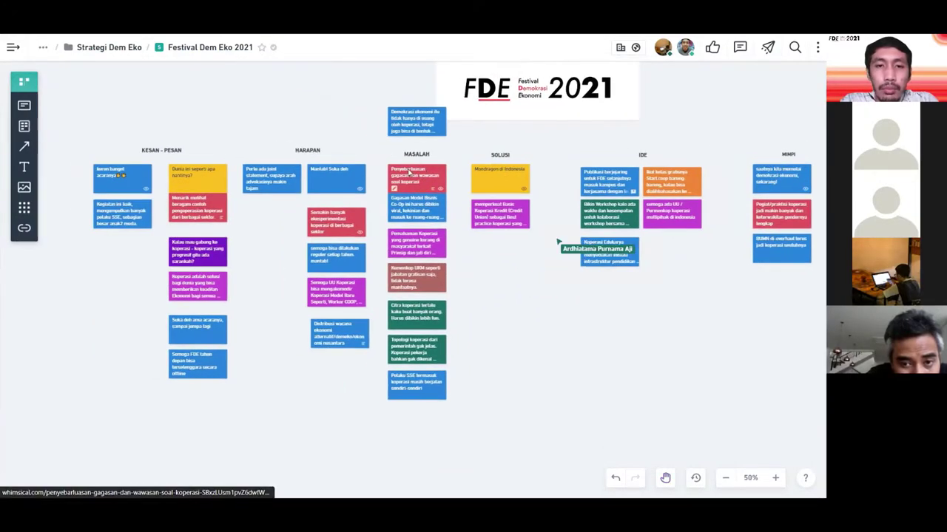
click(408, 172)
click(118, 310)
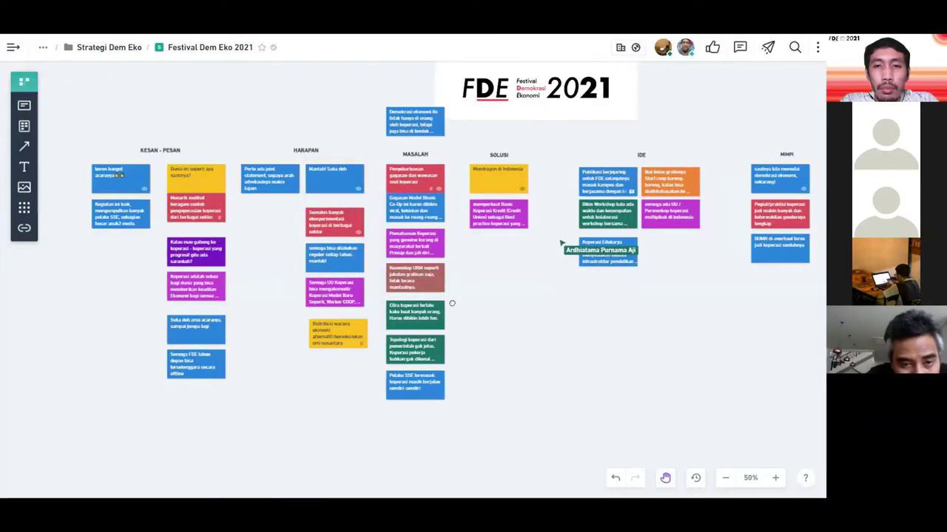
- Move the IDE, MIMPI and KRITIK - SARAN headings with all their cards farther right as one group, away from SOLUSI
scroll(498, 331, right, 5)
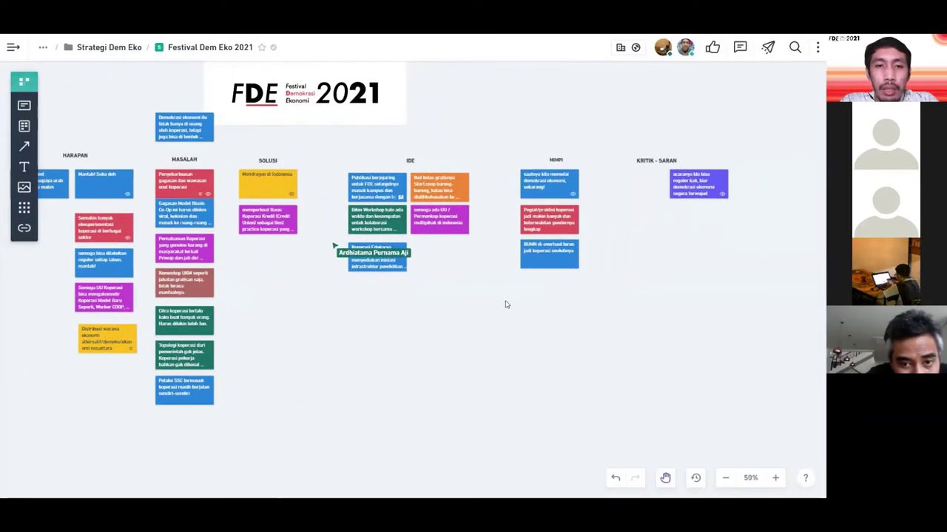
scroll(505, 302, right, 4)
drag(164, 151, 569, 296)
drag(304, 183, 437, 182)
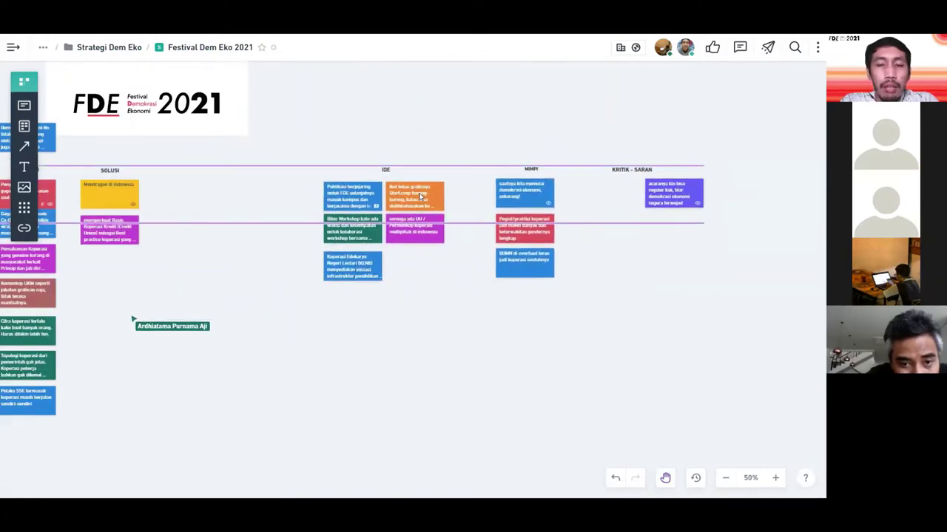
click(333, 330)
- Move the SOLUSI heading and its two cards right, next to the IDE group
scroll(500, 226, left, 5)
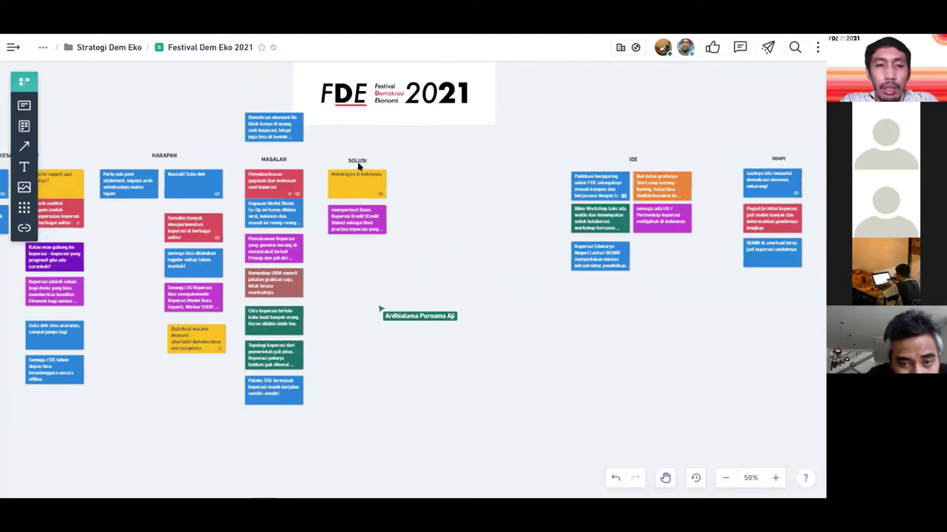
click(357, 161)
drag(374, 185, 512, 179)
click(377, 262)
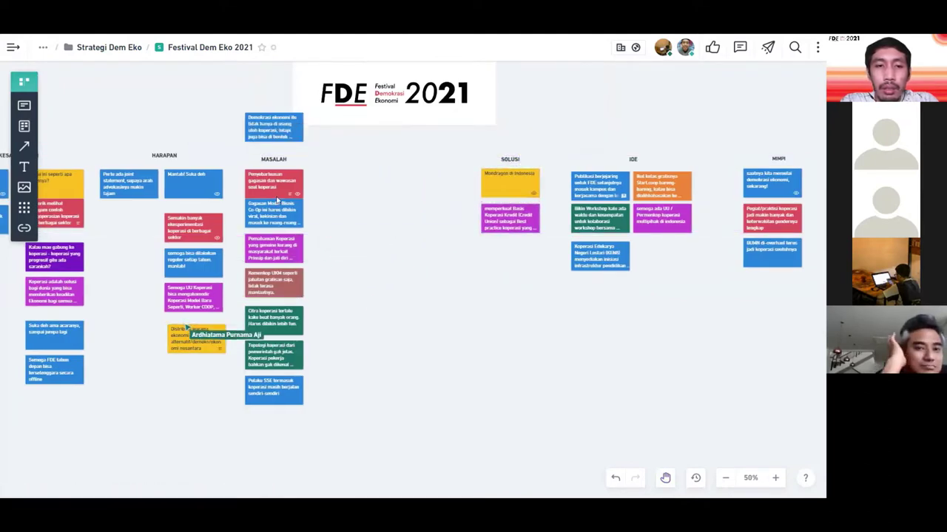
- Build a second MASALAH column from the "Citra koperasi", "Topologi koperasi", "Kemenkop UKM" and "Pelaku SSE" cards, even out the spacing and centre the heading
drag(290, 323, 363, 187)
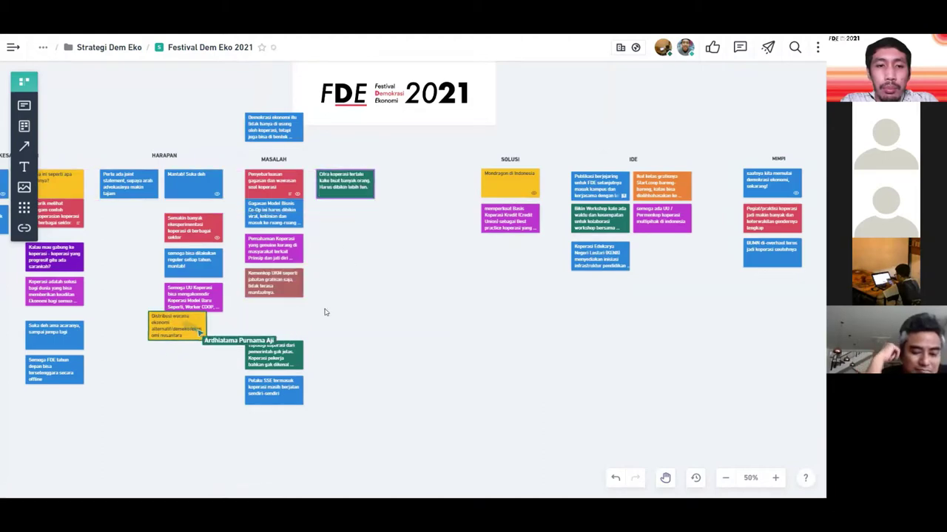
drag(294, 354, 370, 215)
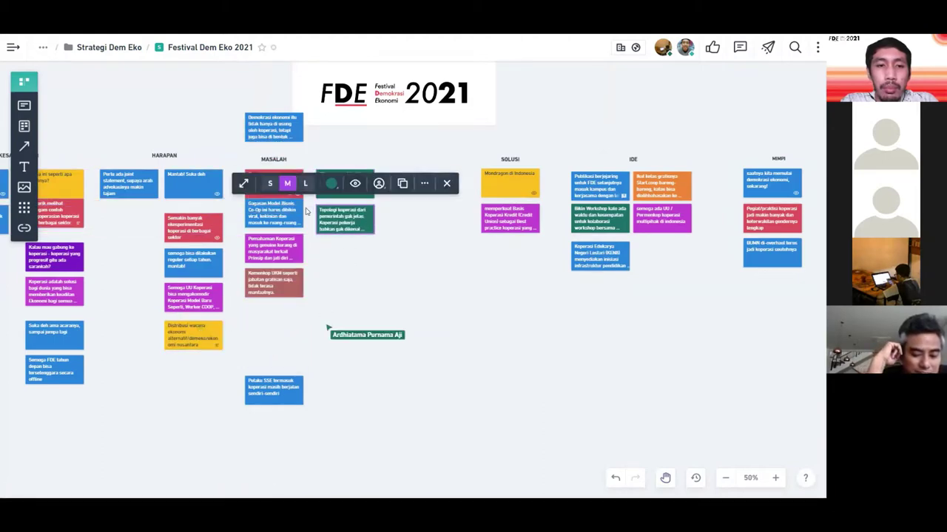
drag(288, 214, 289, 221)
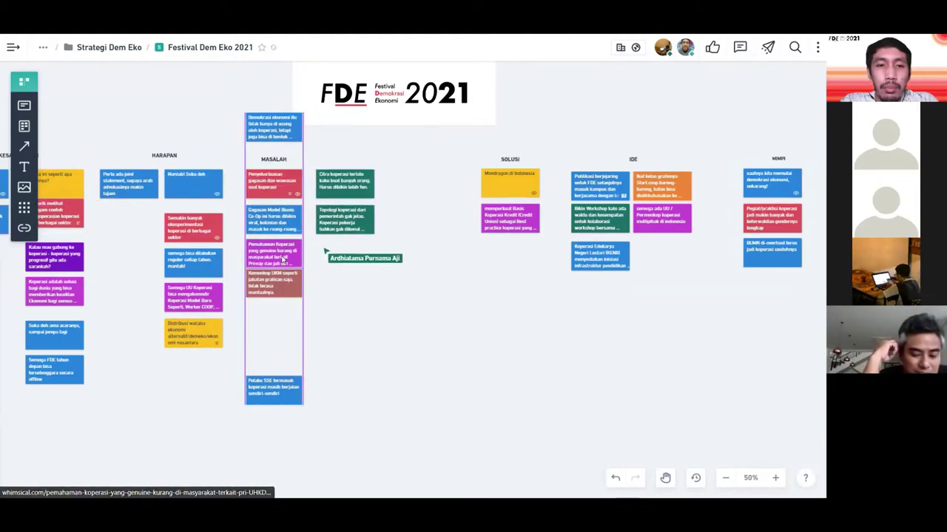
drag(279, 295, 351, 268)
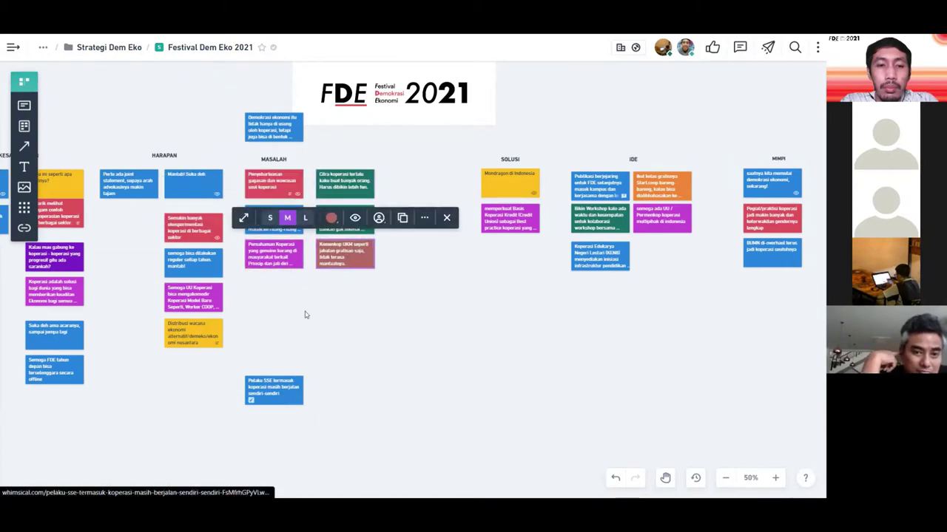
drag(285, 394, 359, 296)
drag(273, 162, 315, 162)
- Delete the "Mantab! Suka deh" test card from the HARAPAN category and confirm the deletion
scroll(406, 326, left, 3)
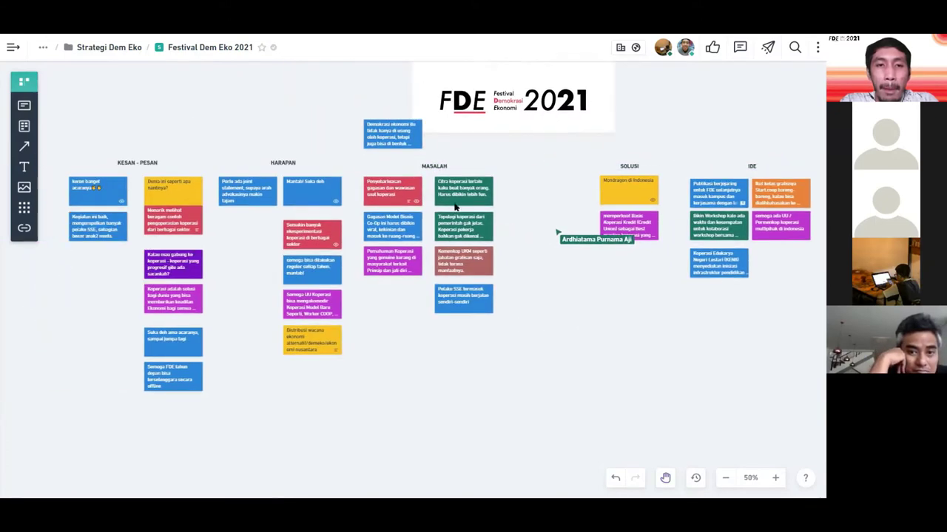
scroll(345, 93, left, 1)
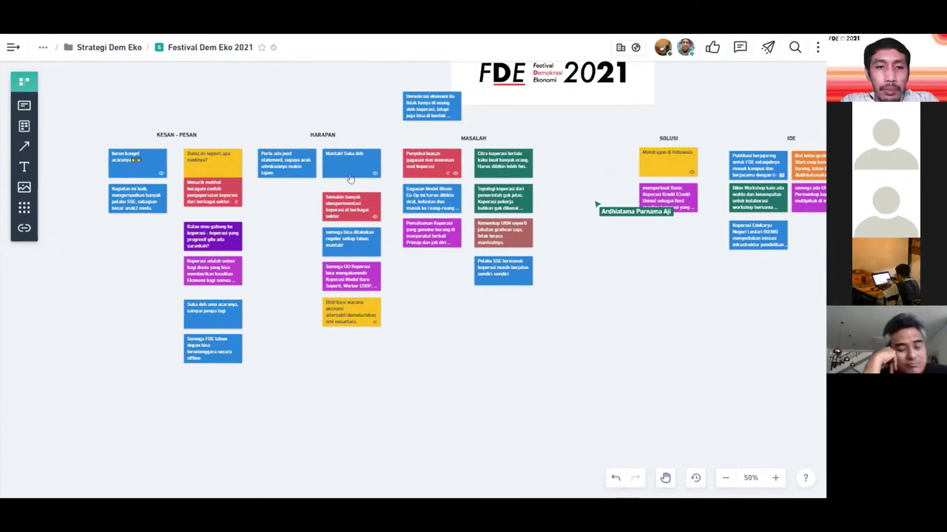
click(359, 158)
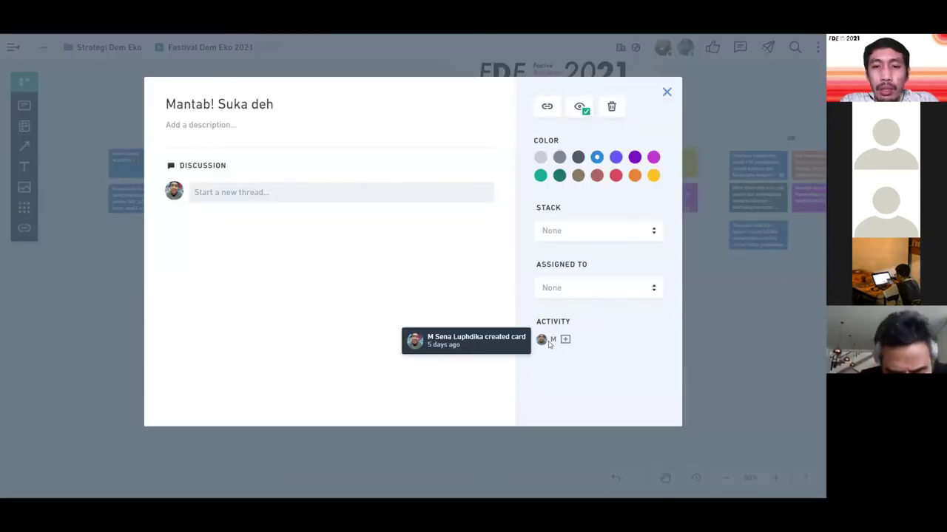
click(611, 108)
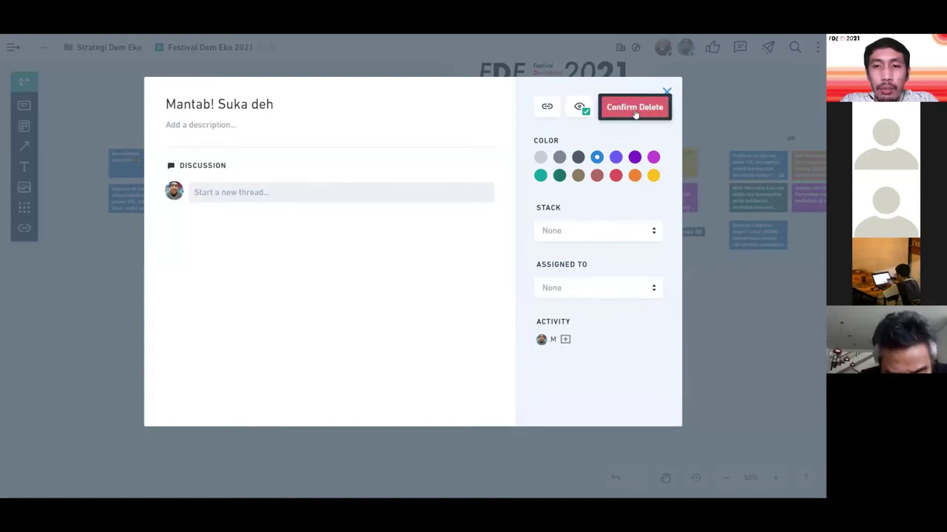
click(635, 109)
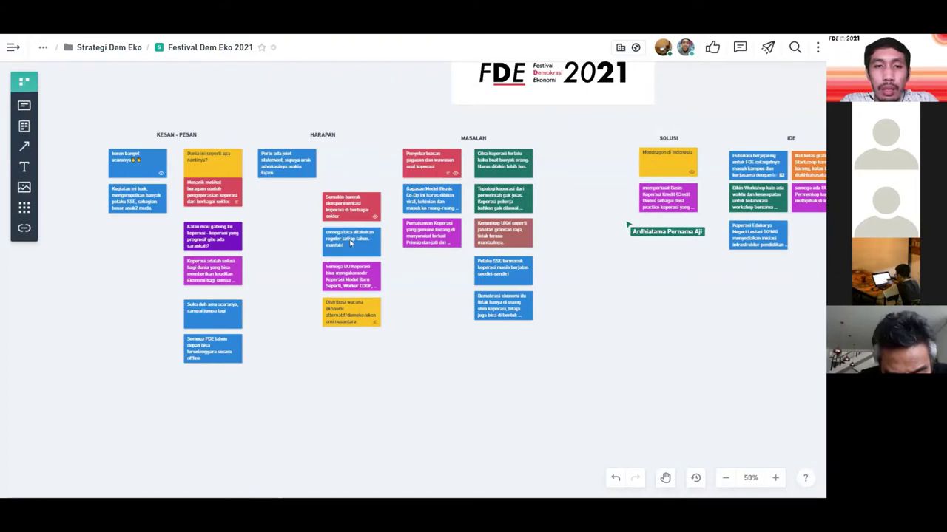
- Rearrange the HARAPAN cards into two columns: "semoga bisa dilakukan" and "Distribusi wacana" under "Perlu ada joint statement", "Semoga UU Koperasi" under "Semakin banyak"
drag(359, 211, 359, 167)
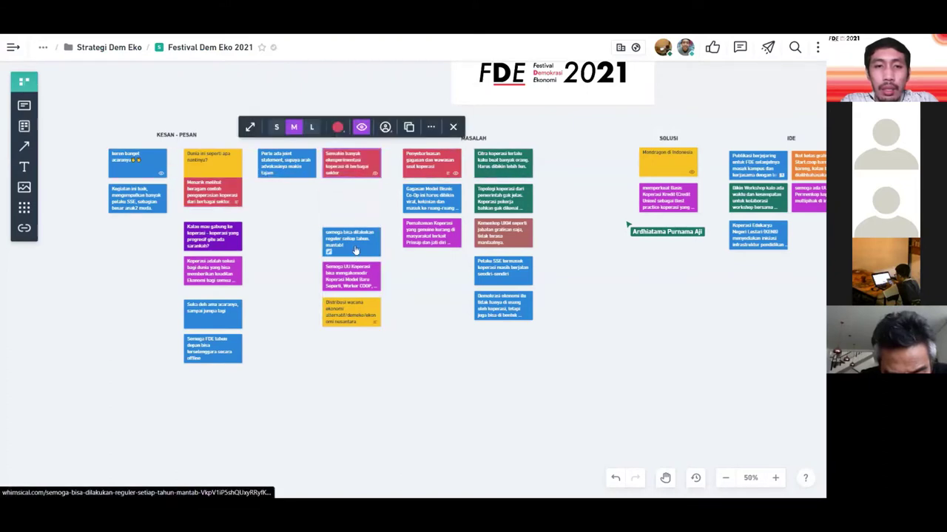
drag(349, 246, 294, 197)
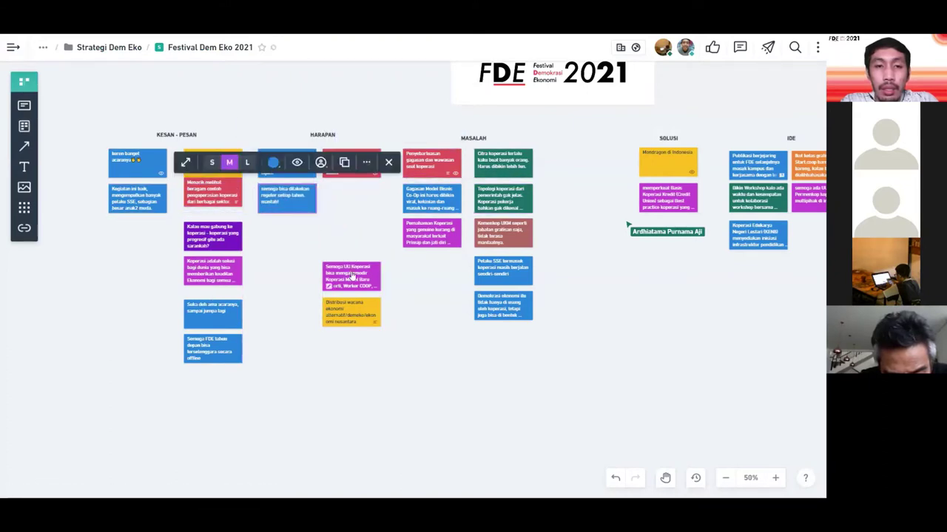
drag(353, 277, 354, 201)
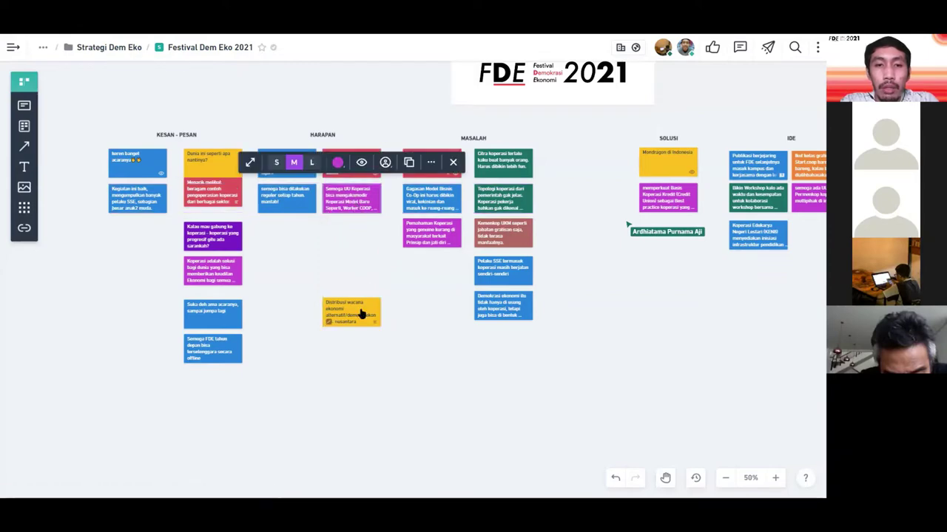
drag(363, 313, 300, 243)
key(XF86AudioRaiseVolume)
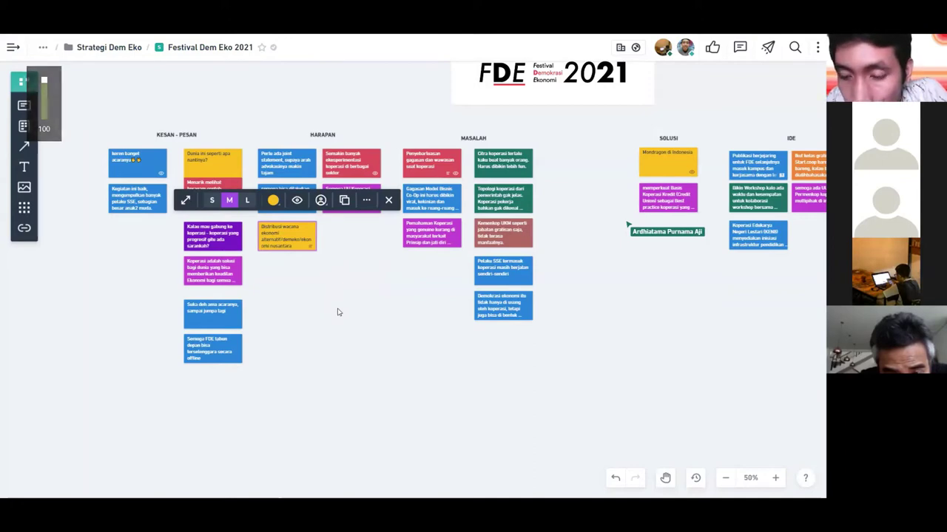
click(426, 328)
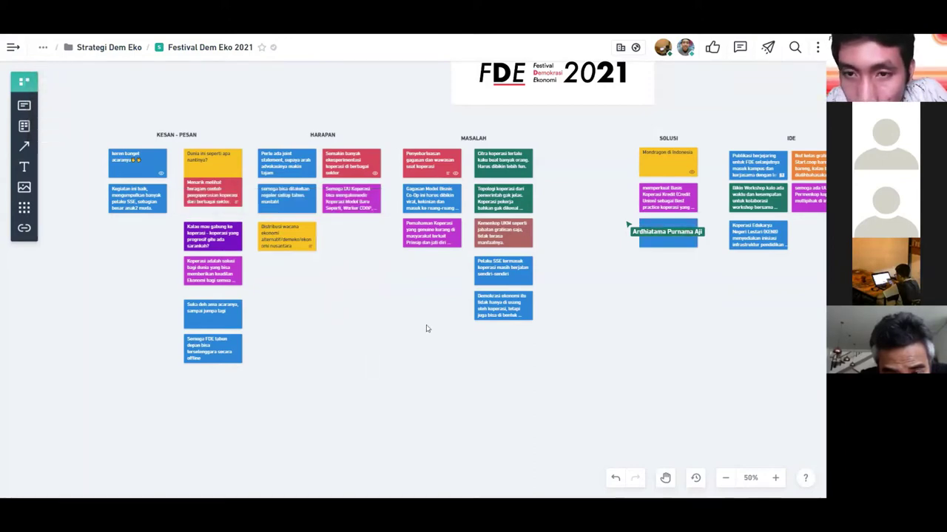
click(775, 479)
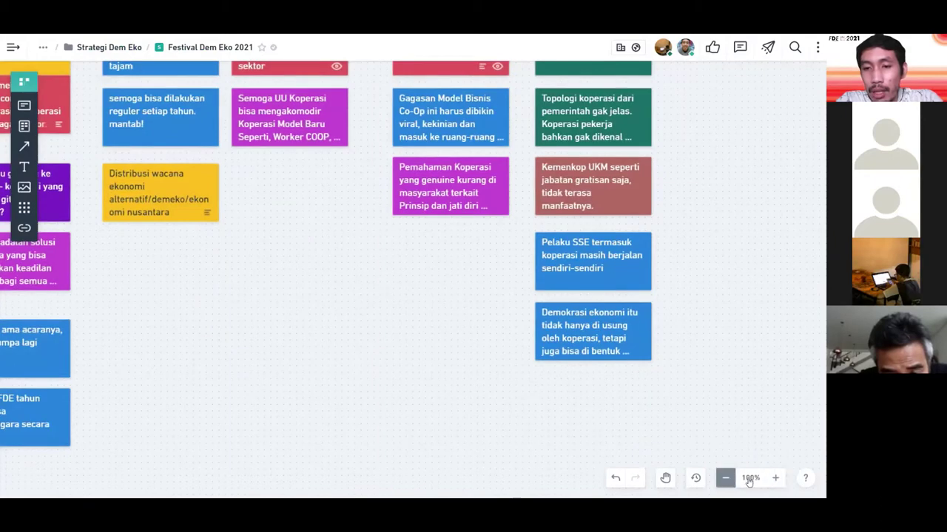
click(775, 479)
click(725, 480)
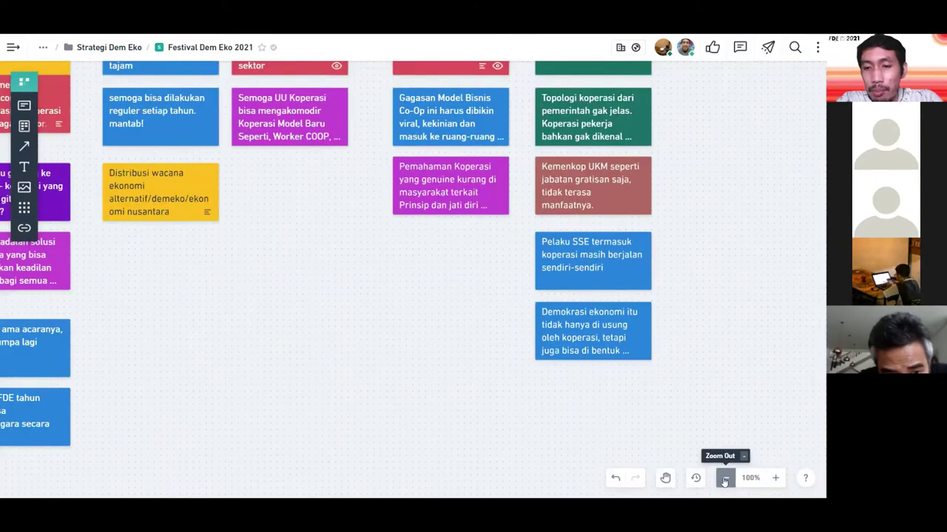
click(725, 479)
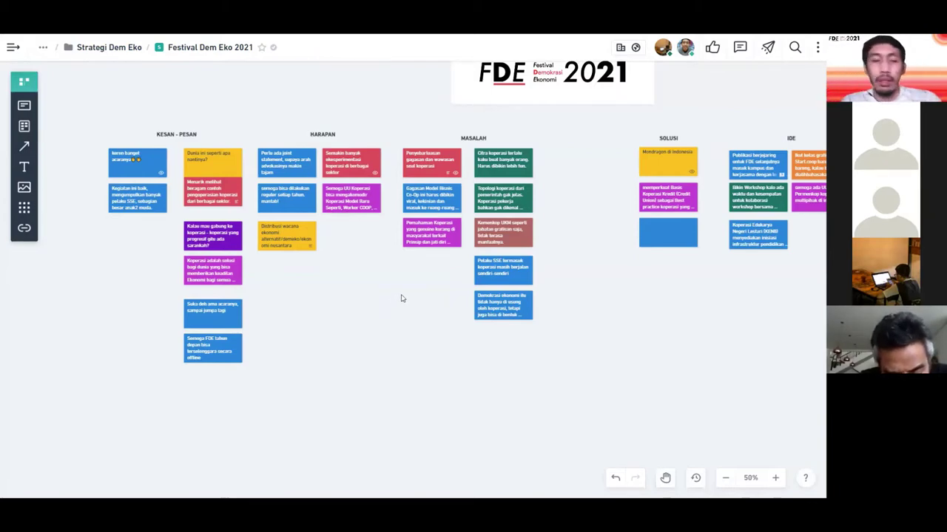
- Add a card under KRITIK - SARAN, beside the existing card, reading "Baiknya pendaftaran peserta dilengkapi dengan domisil"
scroll(558, 168, right, 10)
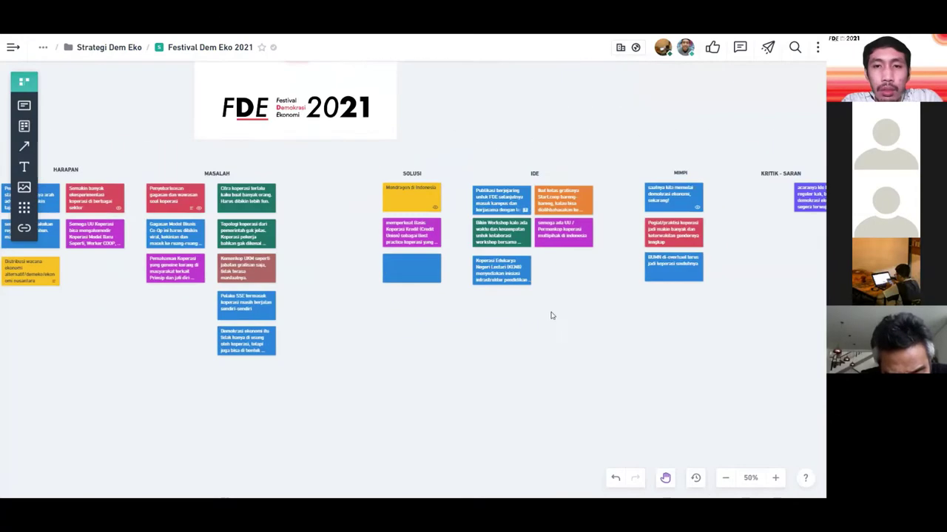
scroll(445, 295, left, 2)
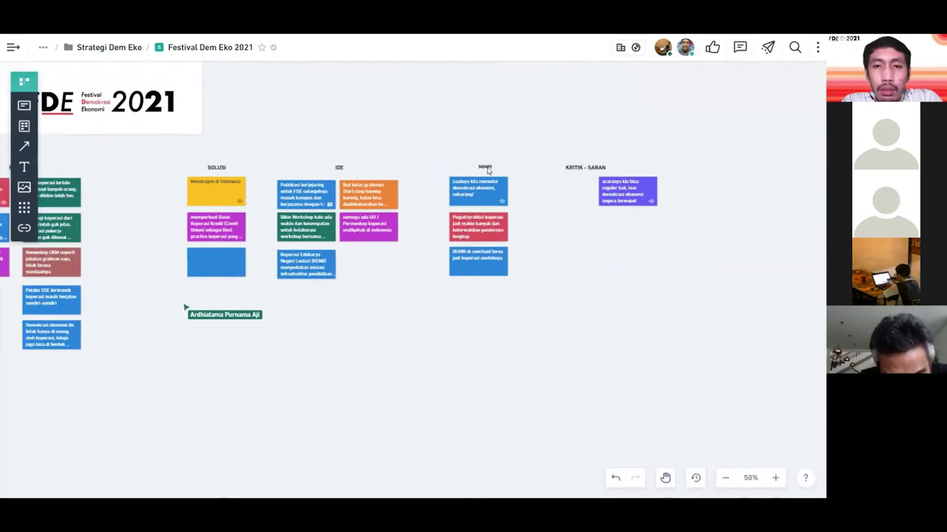
click(22, 106)
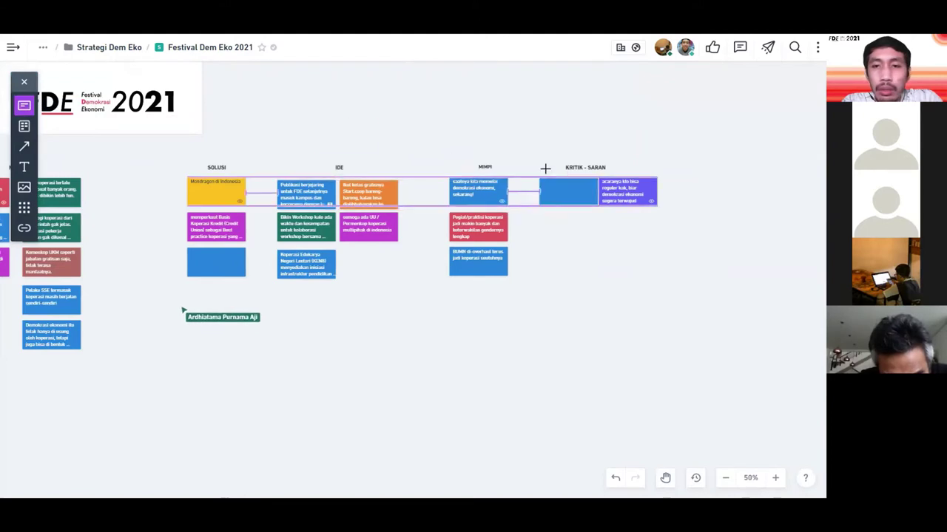
click(539, 175)
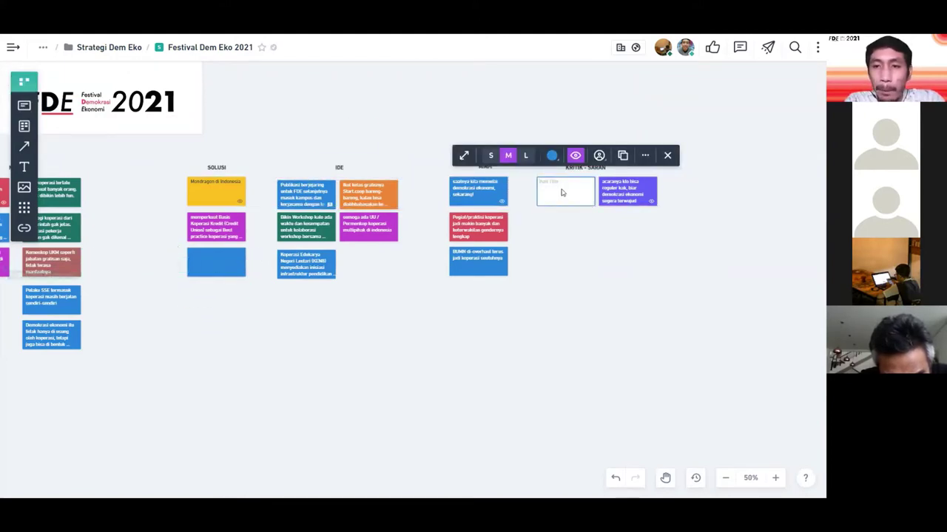
text(Baiknya)
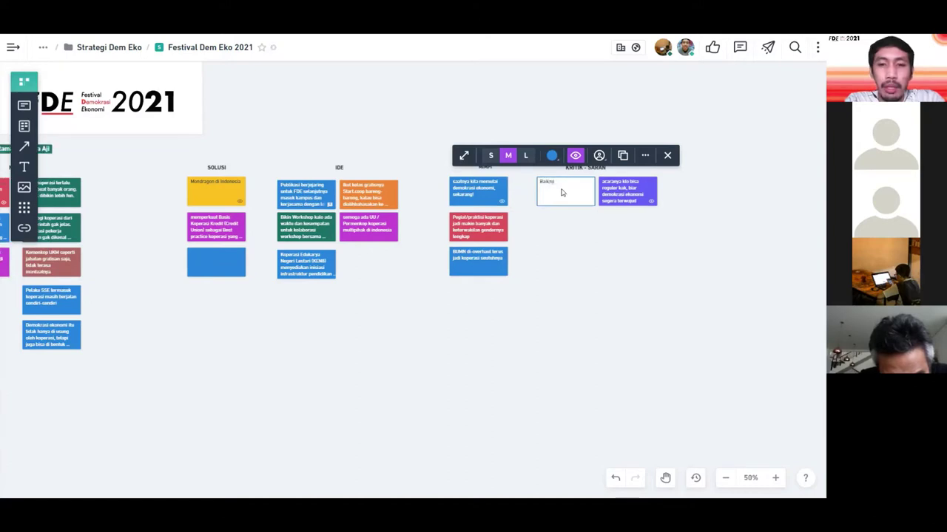
text( pendid)
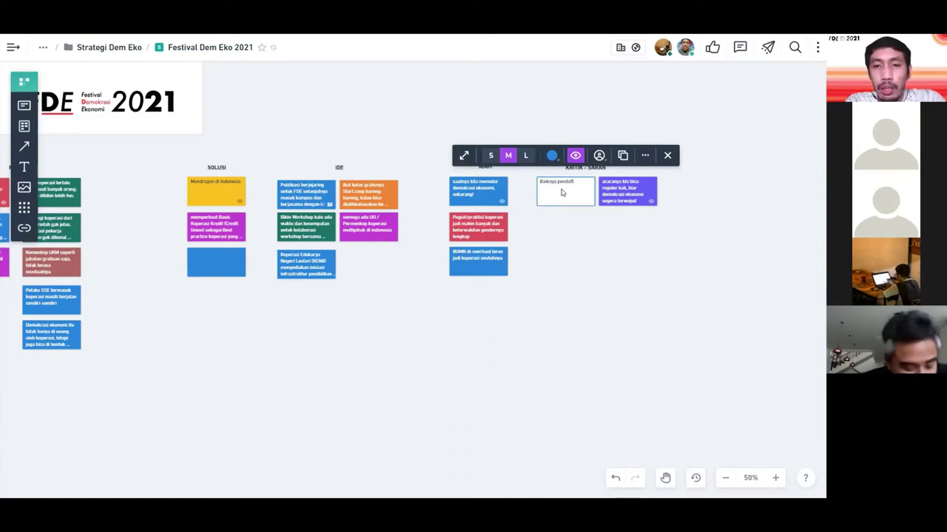
text(taran peserta dilengkapi dengan domisili)
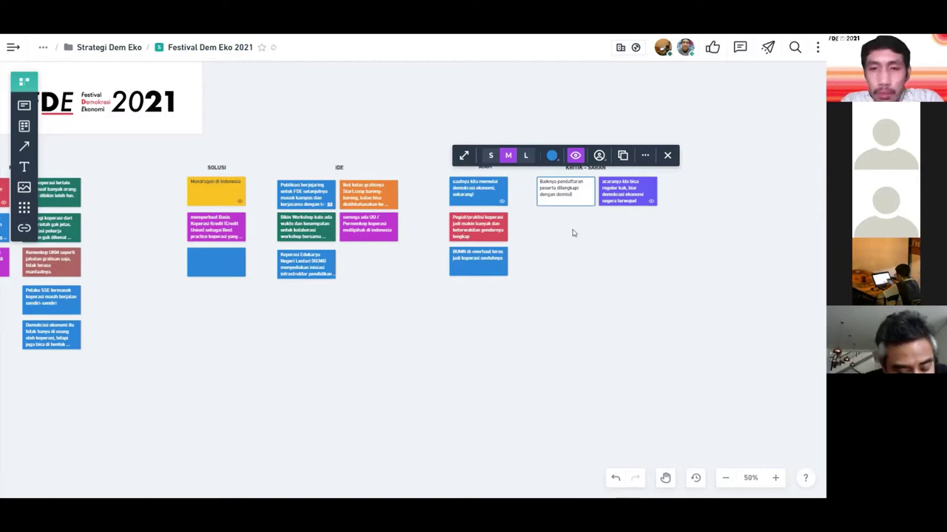
click(572, 232)
- Give the new KRITIK - SARAN card the description "Supaya bisa melihat persebaran peserta, apalagi luar jawa perlu diperbanyak" and close its details
click(574, 201)
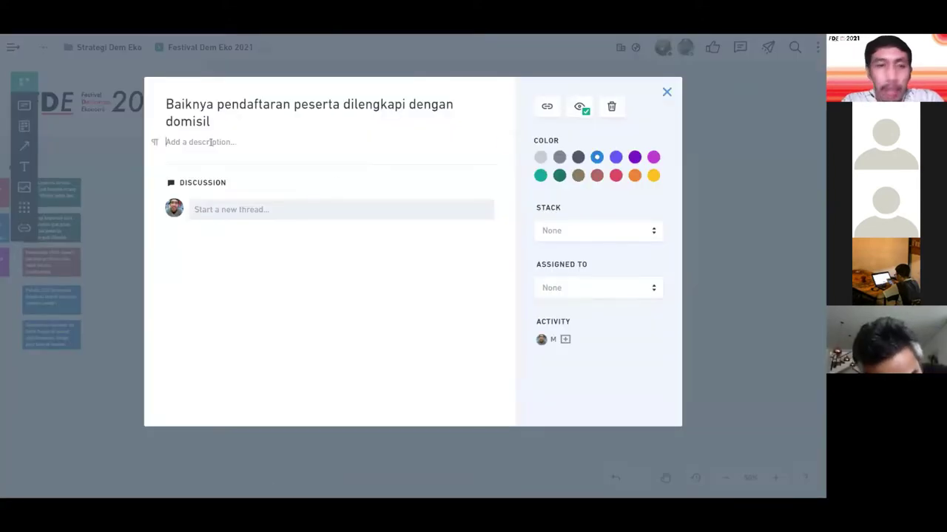
text(Su)
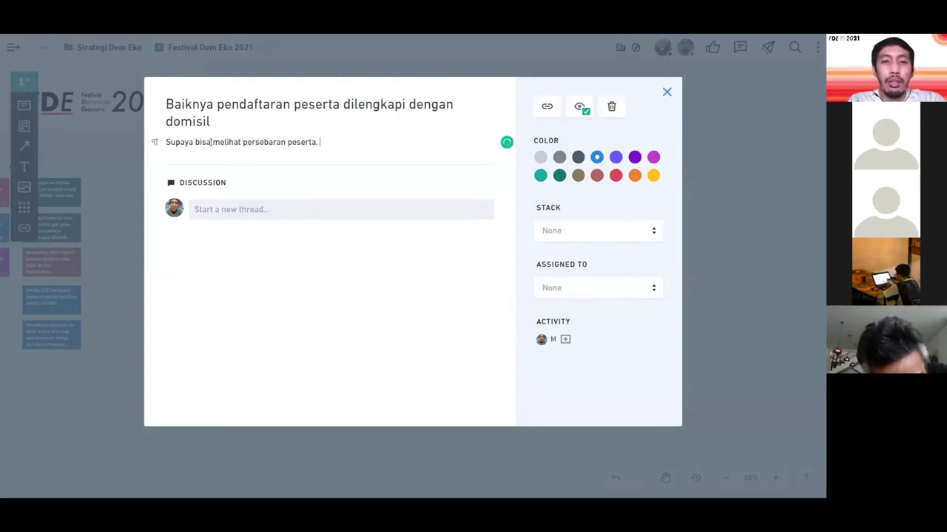
text(r jawa)
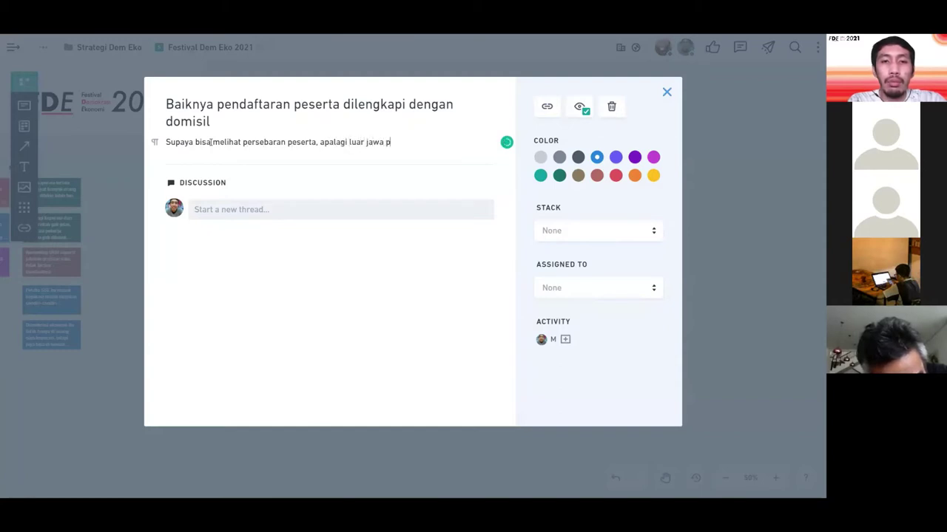
text( perlu diperbanyak)
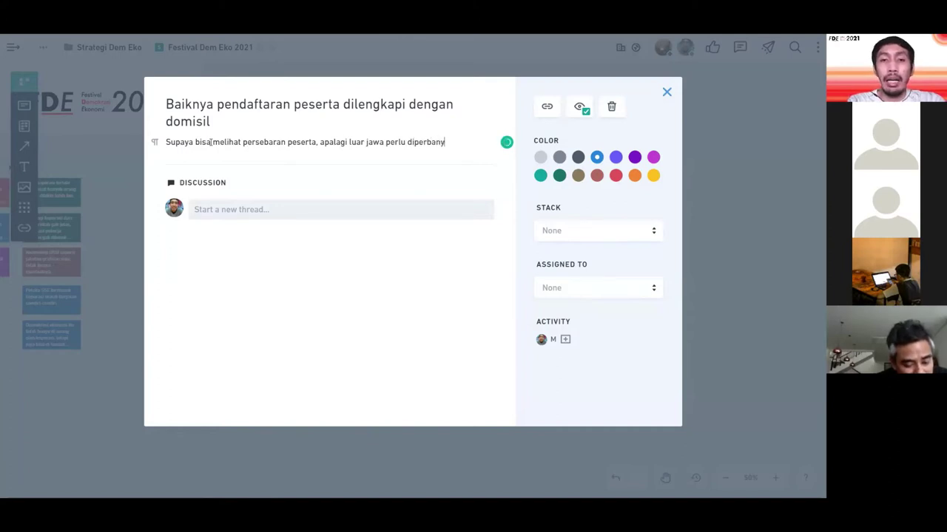
click(131, 294)
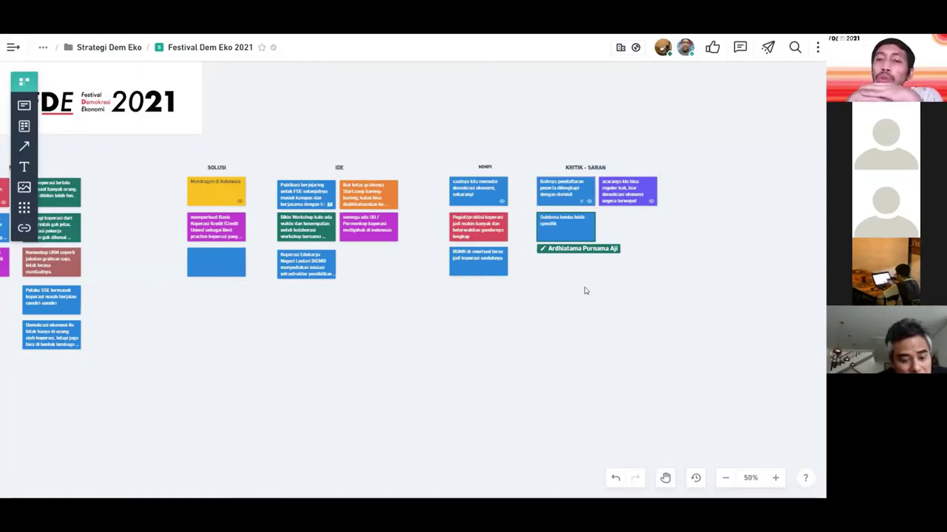
- Reopen the card, end its title with "domisili dan demografi", and add the description line "Sehingga nanti bisa dijadikan infografis dan analisis lanjutan pasca acara"
click(571, 199)
text(.)
key(Return)
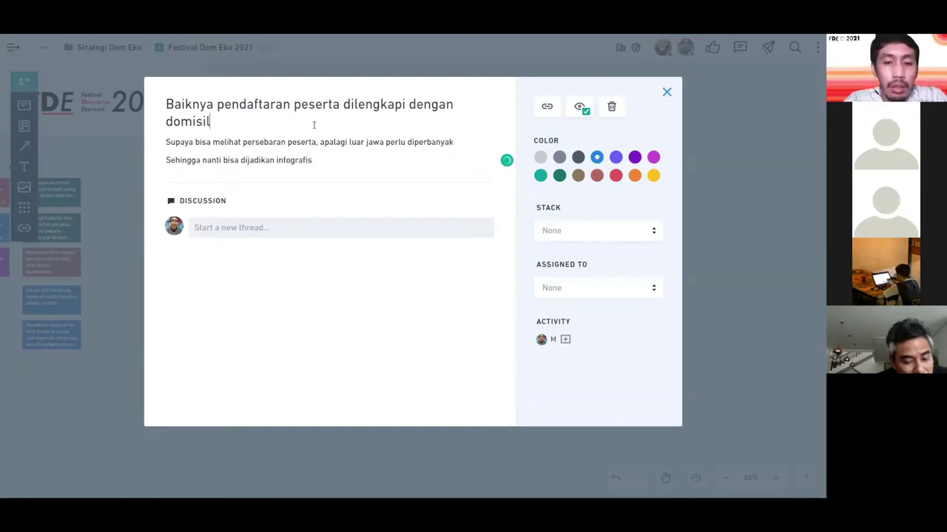
text(dan demogra)
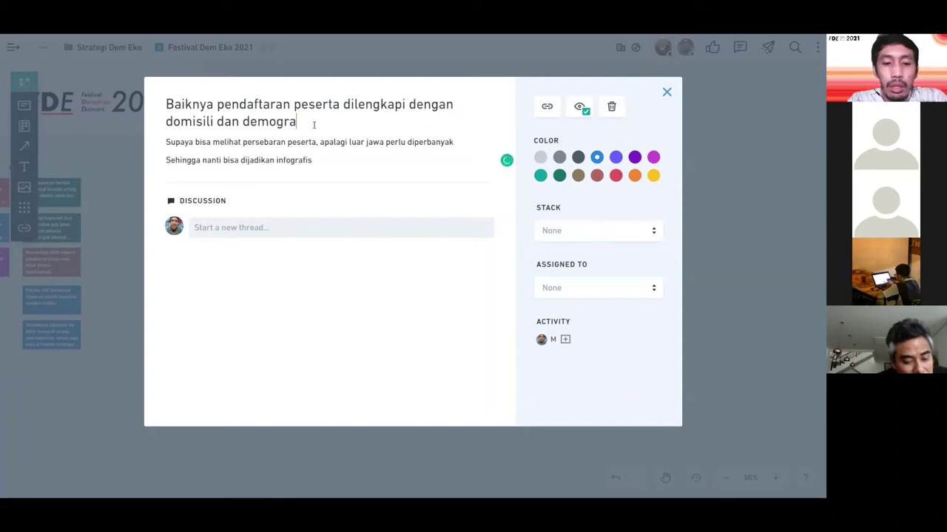
text(fi)
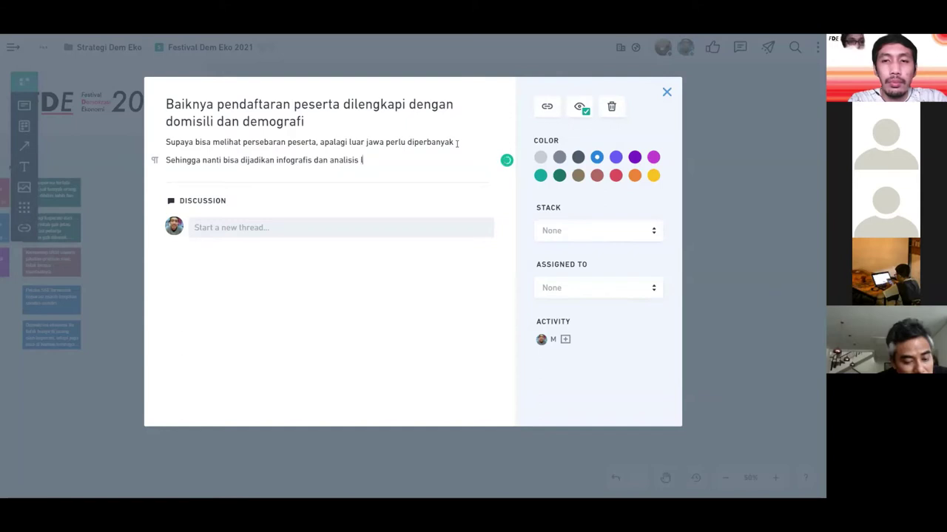
text(n pasca acara)
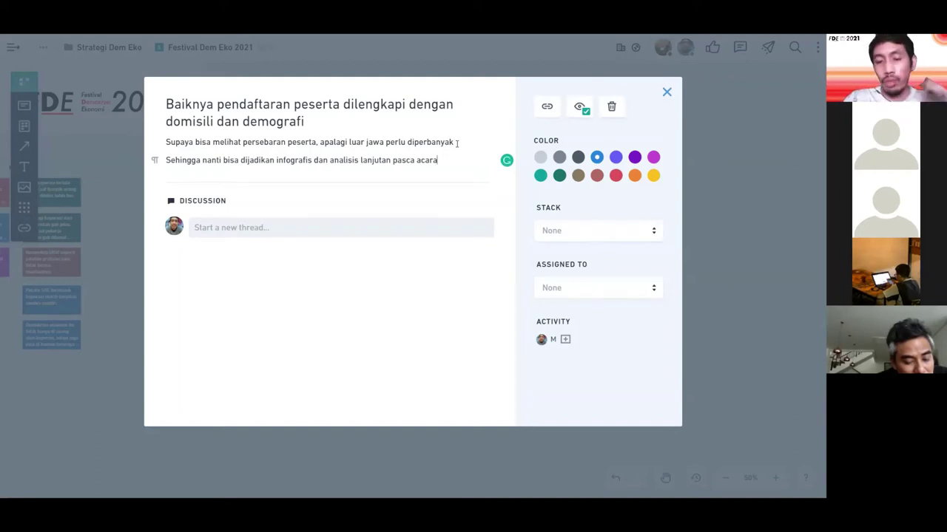
- Reword the end of the card's title to "domisili, demografi, institusi"
key(shift+Left)
key(shift+Left)
key(shift+Left)
key(shift+Left)
key(shift+Left)
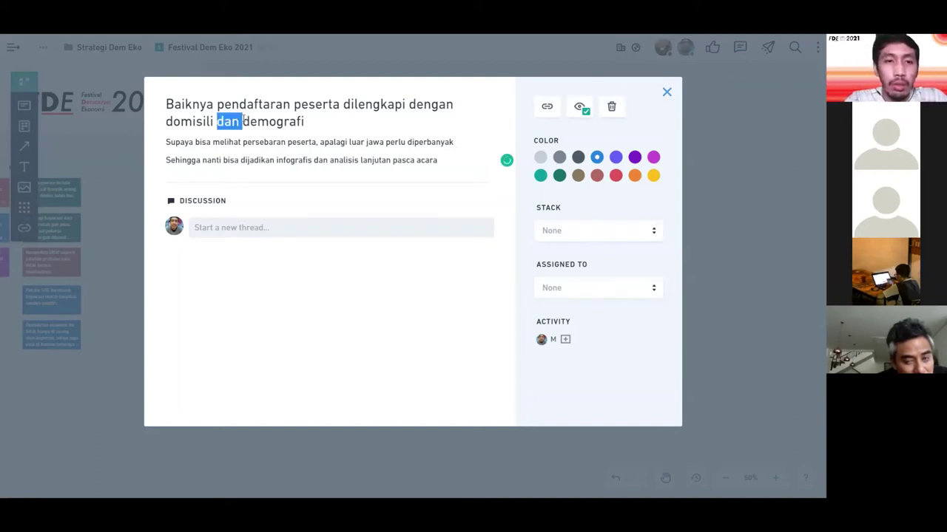
key(BackSpace)
text(, demografi)
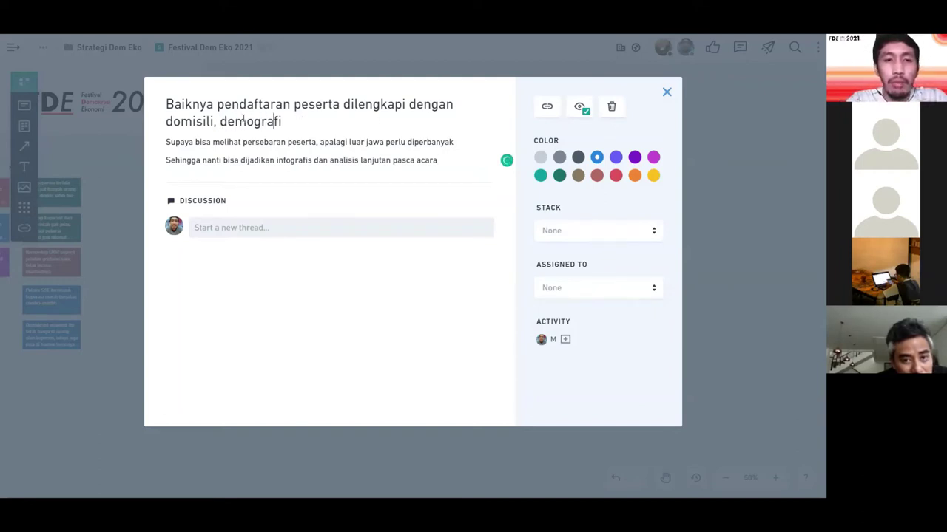
text(, institusi)
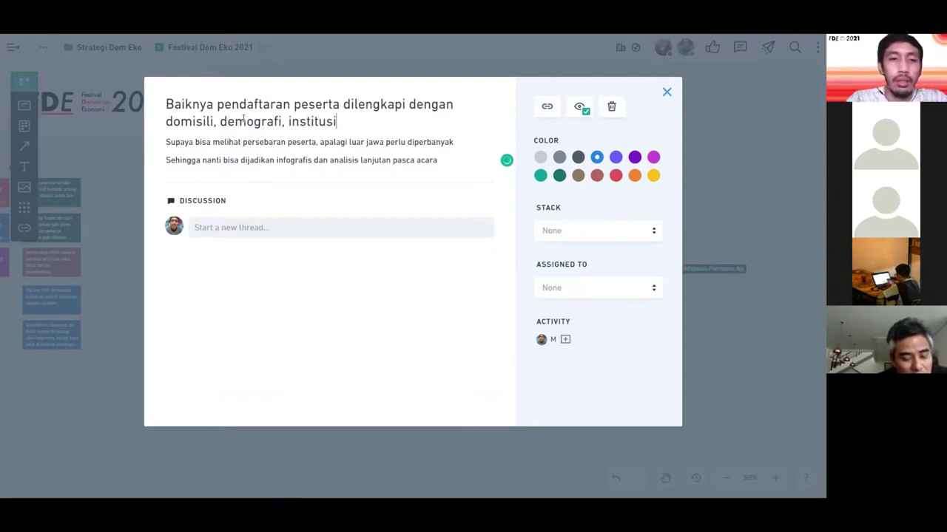
- Insert a middle description line in the card reading "Lalu demografi bisa dianalisis peminatnya, maupun institusinya.", ending the line above with a period
text(.)
key(Return)
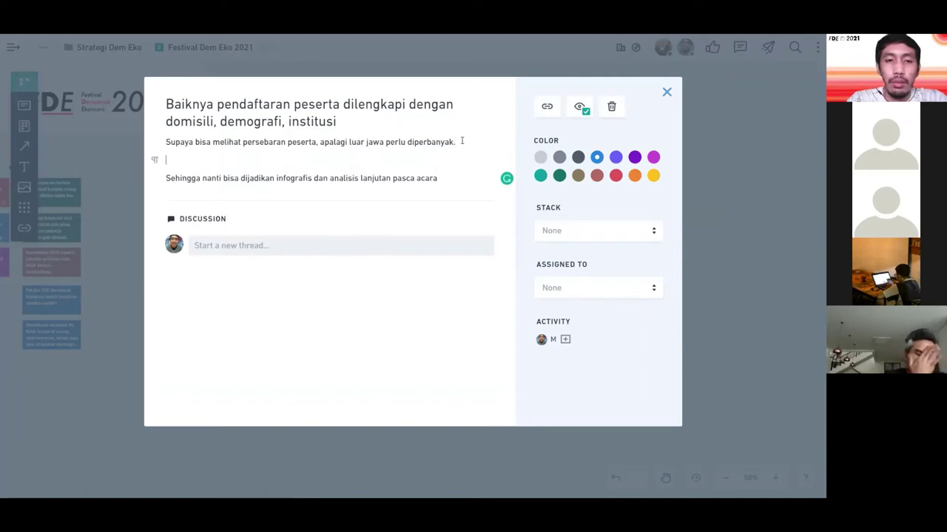
text(Lalu dem)
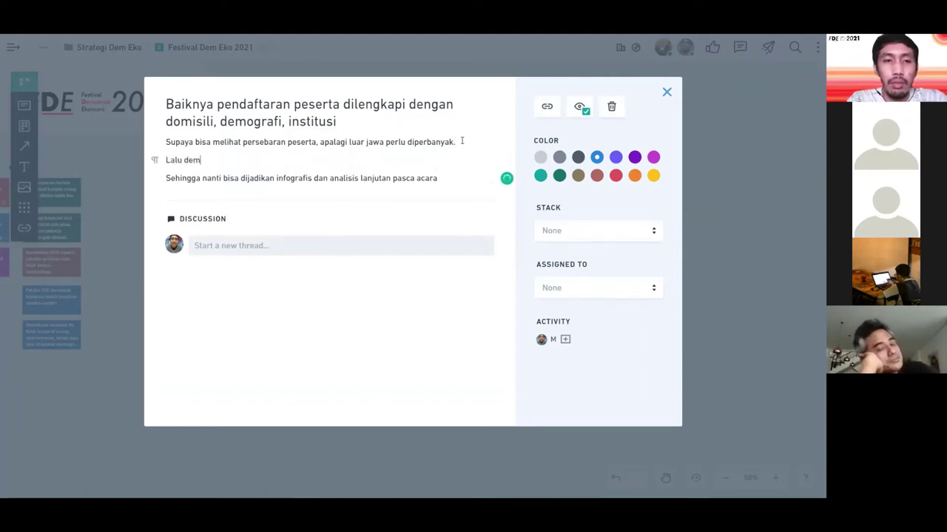
text(ografi b)
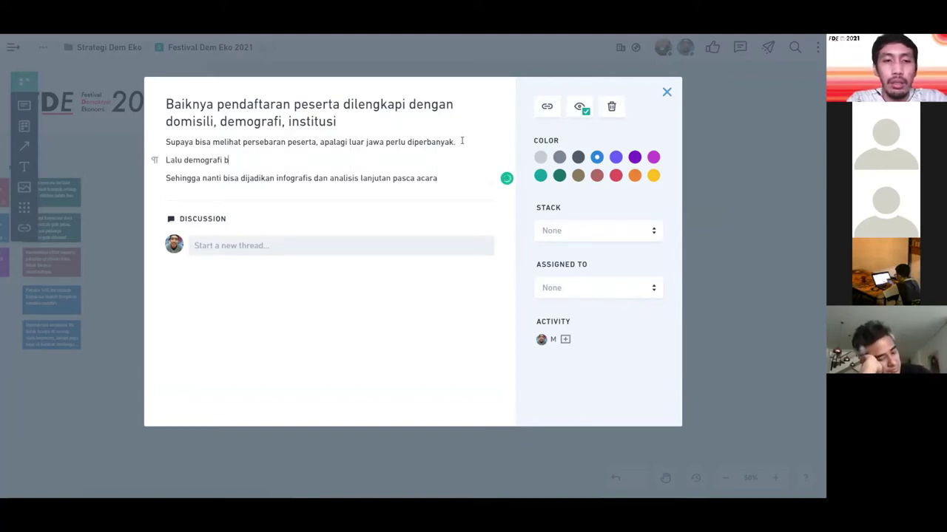
text(isa dianalisis )
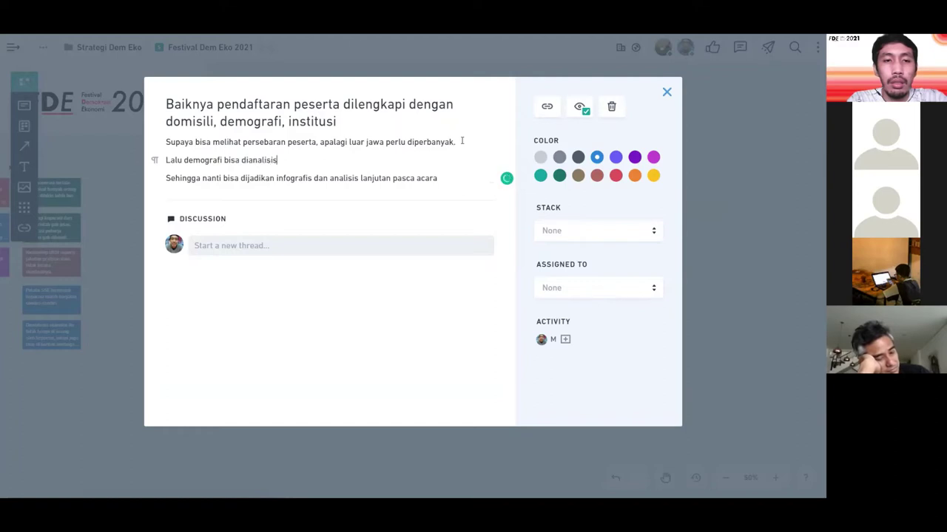
text(pemina)
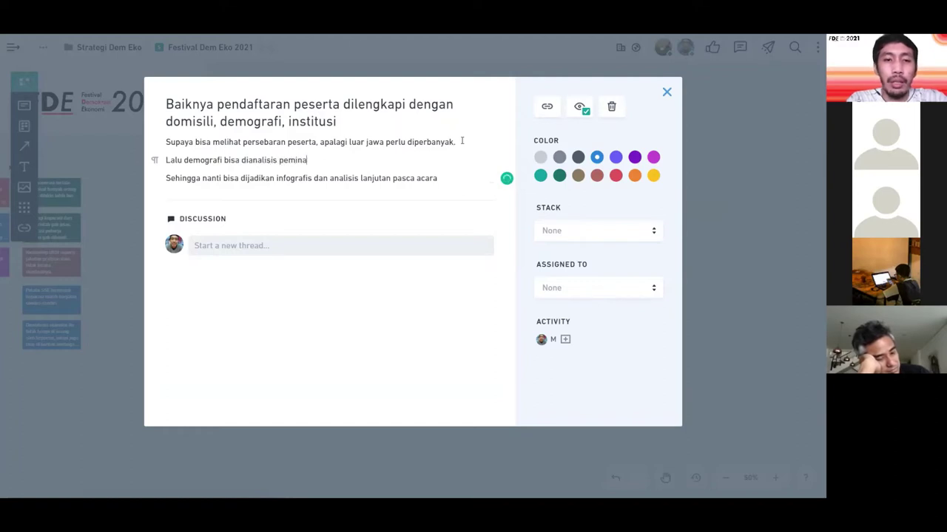
text(tnya, maupun)
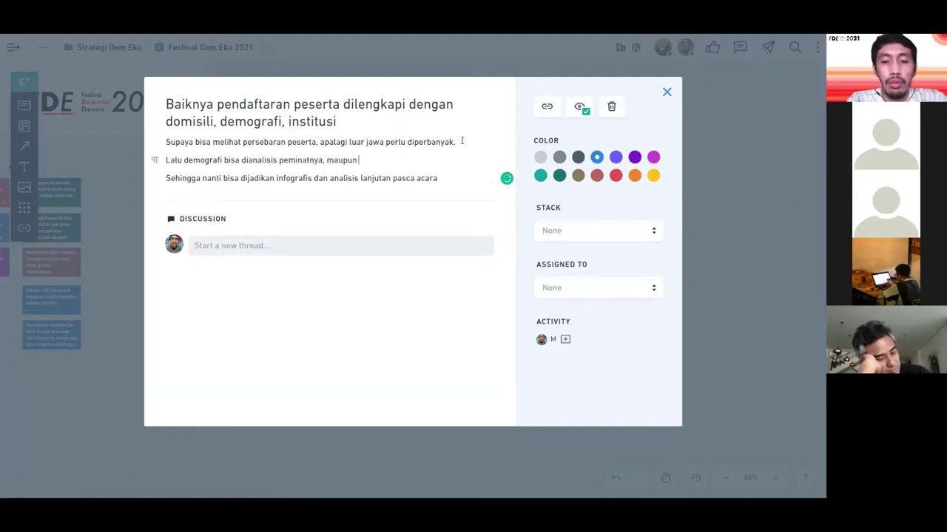
text( int)
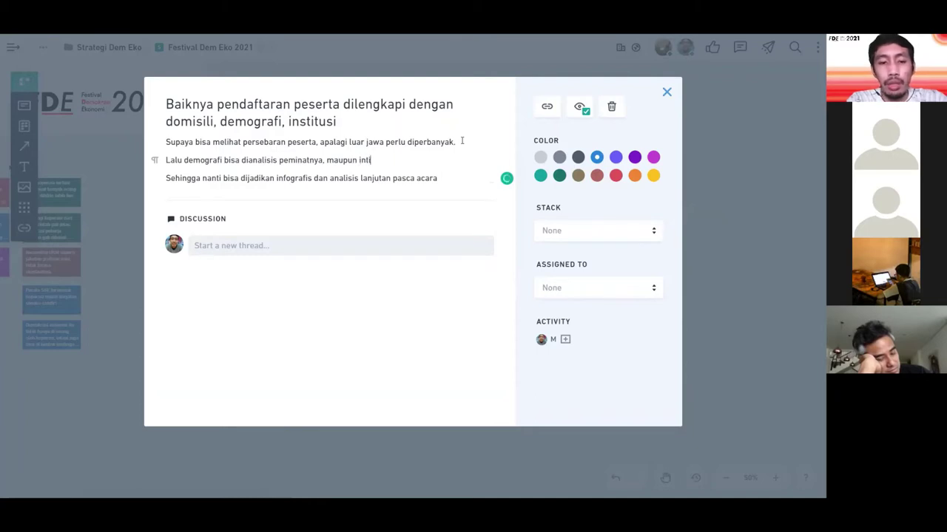
key(BackSpace)
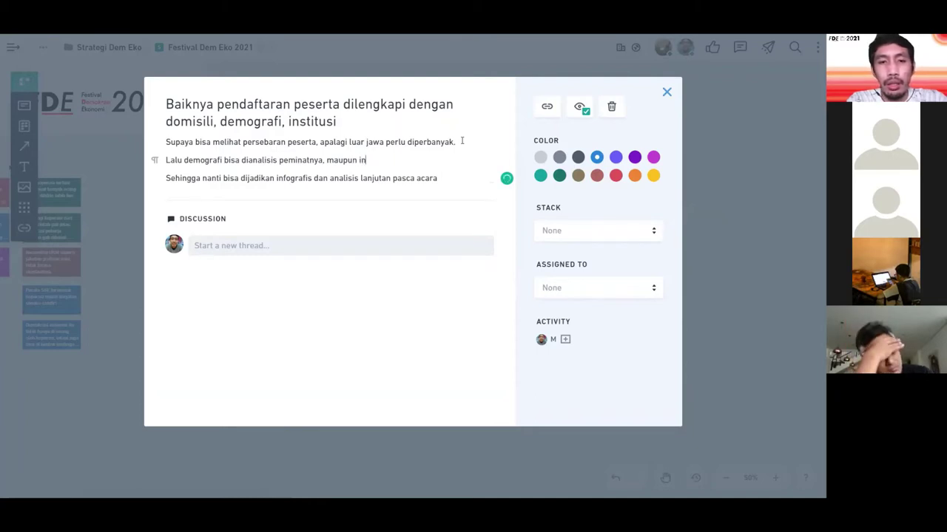
text(stitu)
key(BackSpace)
key(BackSpace)
key(BackSpace)
key(BackSpace)
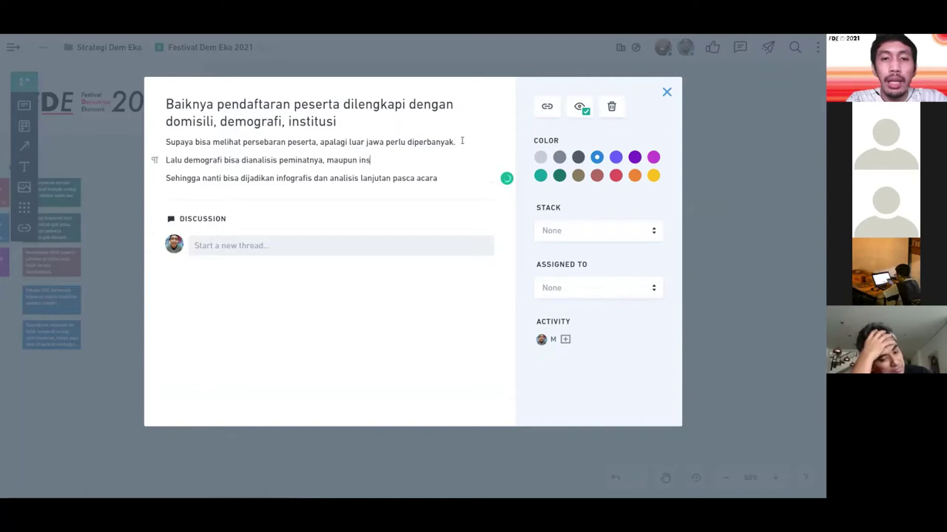
text(titusinya)
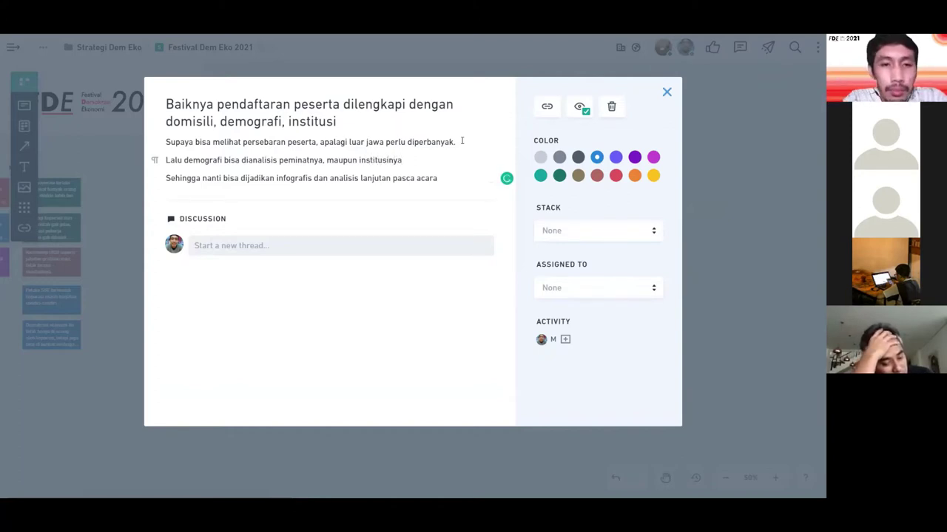
text(.)
- Extend the last description line with ", di mana kita masih kurang maupun sudah bagus dalam menyasar kelompok masyarakat tertentu." and close the card
key(Down)
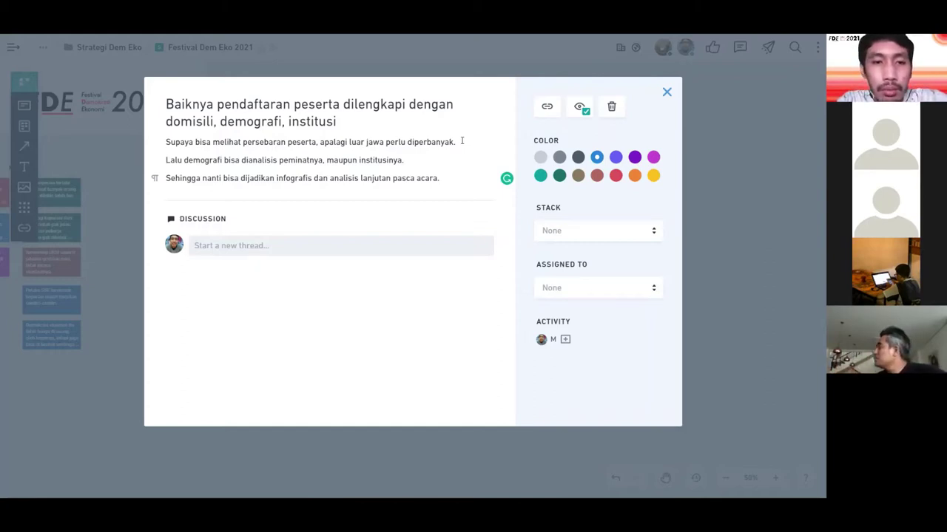
text(di)
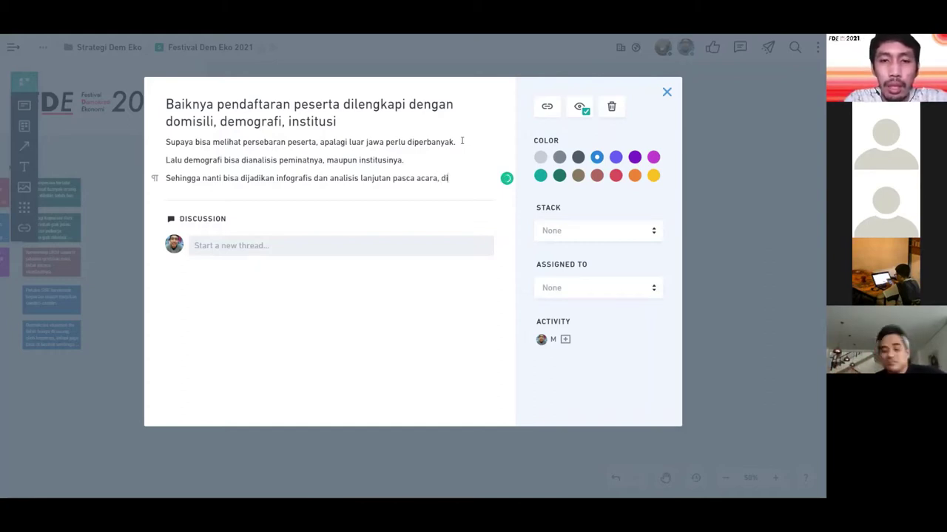
text( mana kita masih kurang d)
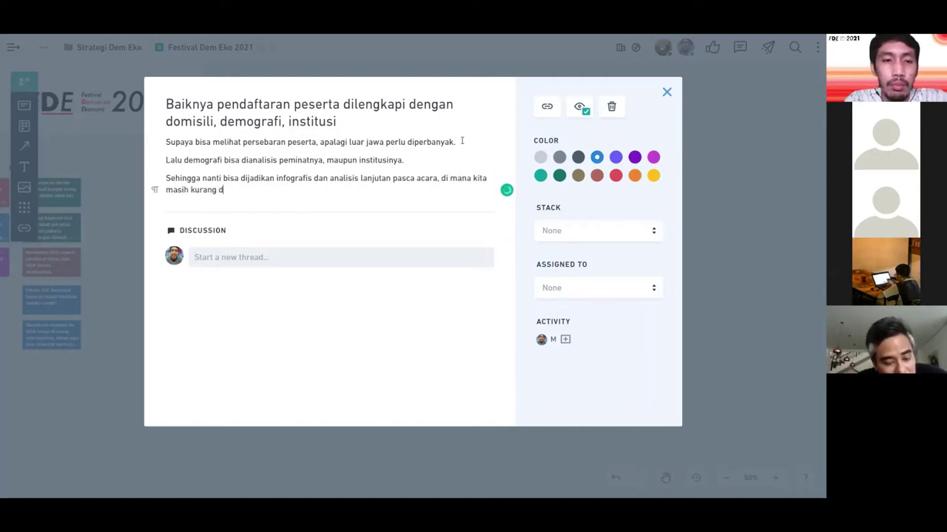
key(BackSpace)
text(maupun)
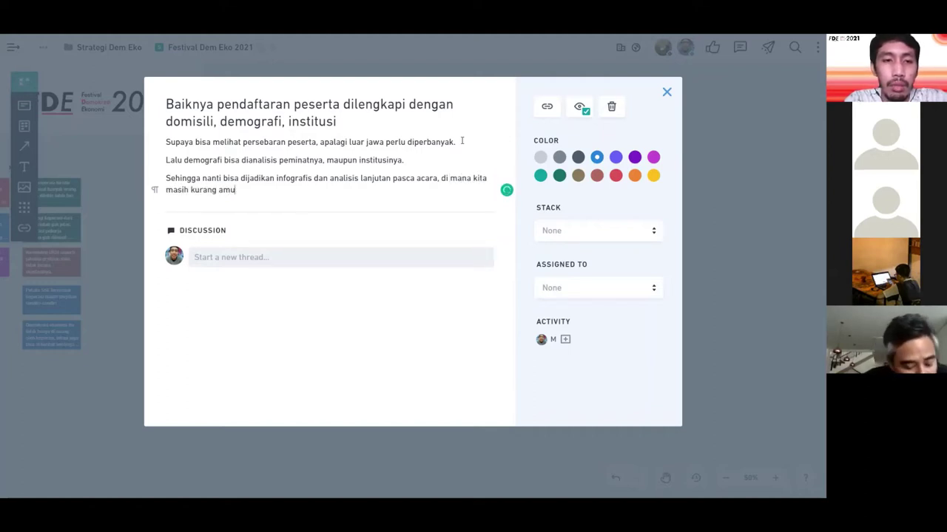
text( s)
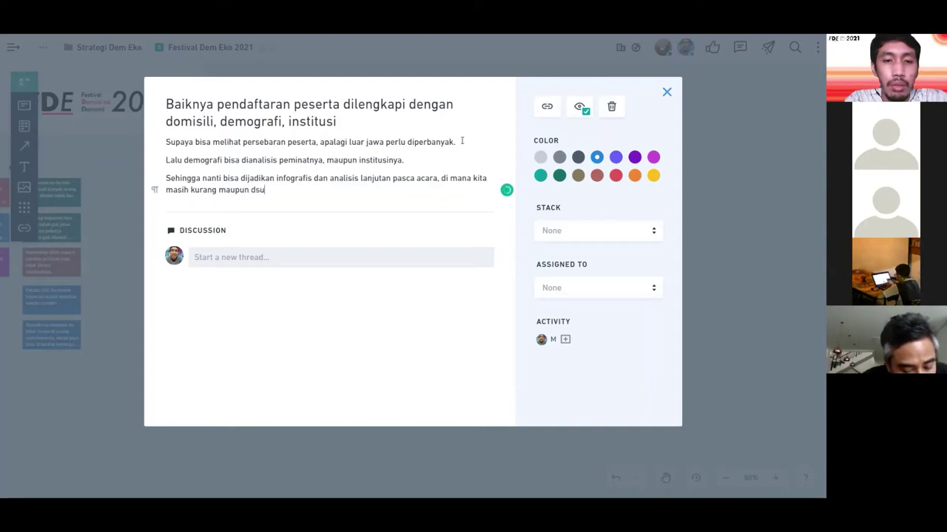
text(udah )
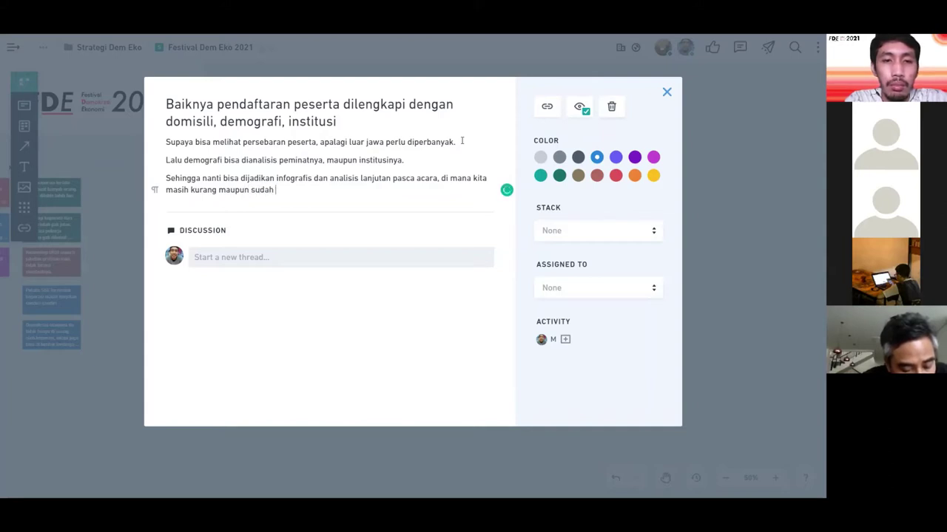
text(bagus dalam men)
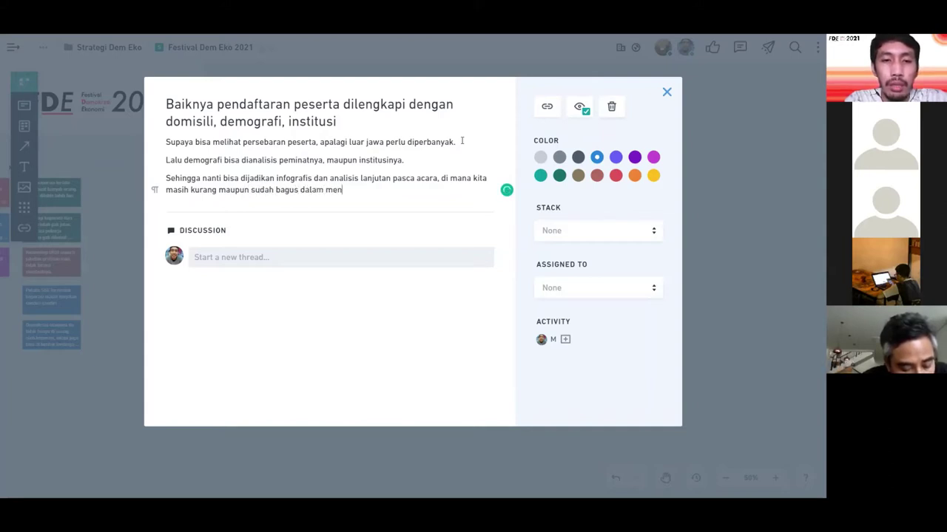
text(yasar ke)
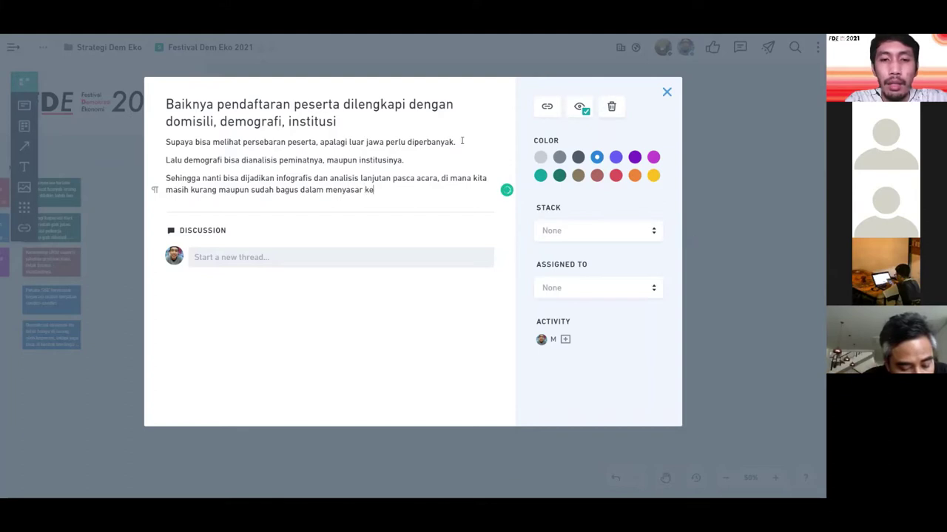
text(lompok masya)
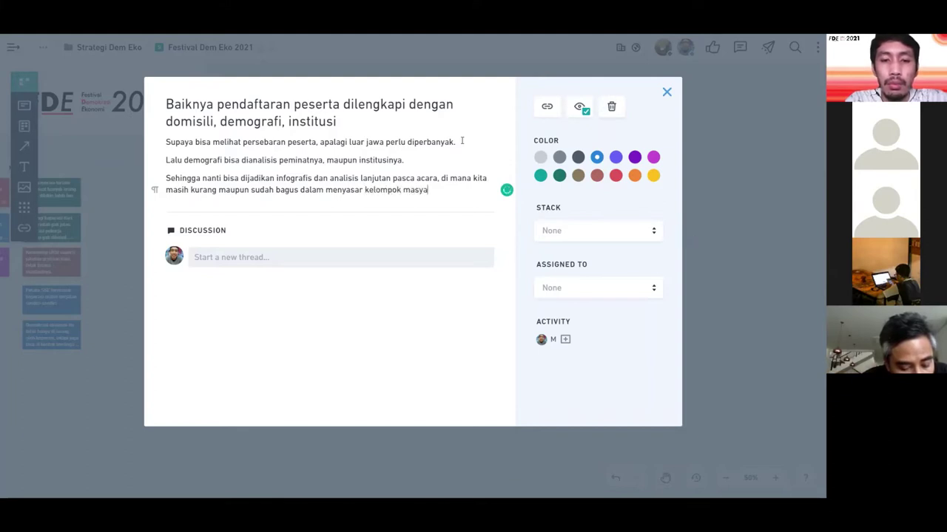
text(rakat tertentu.)
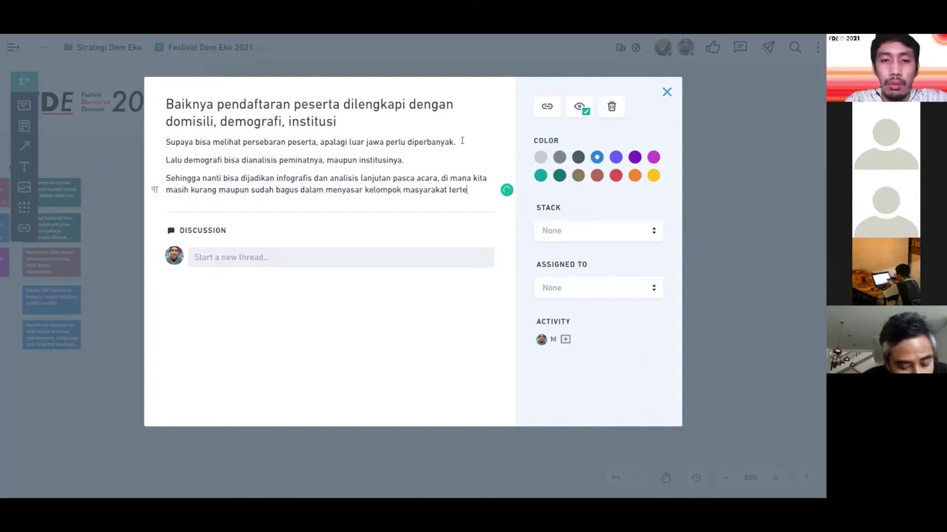
click(127, 178)
click(562, 291)
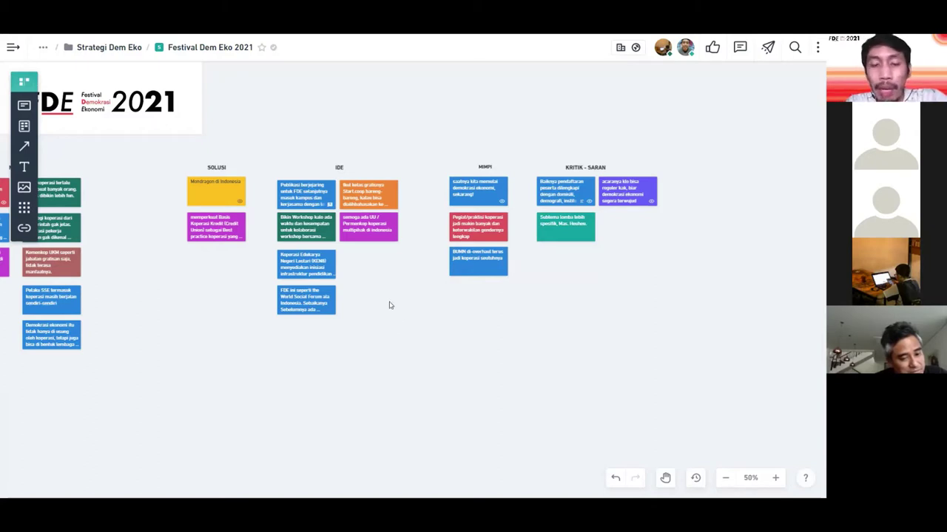
- Add a card under IDE, below the "semoga ada UU / Permenkop" card, reading "Di luar itu ada World"
drag(389, 305, 472, 299)
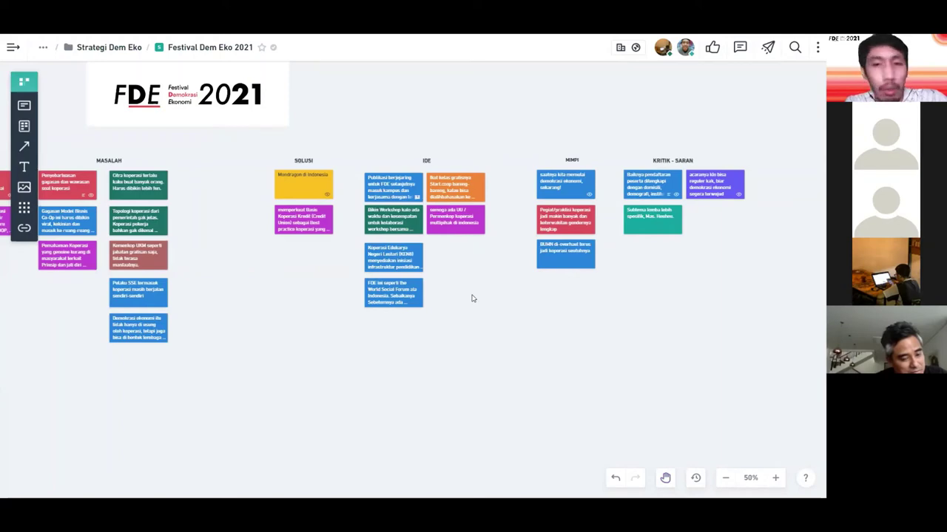
scroll(244, 305, left, 5)
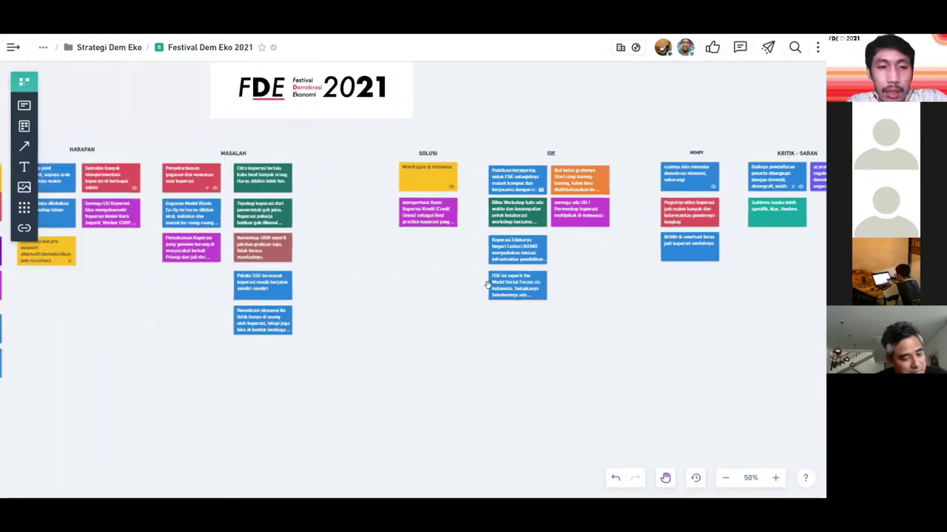
scroll(261, 301, left, 5)
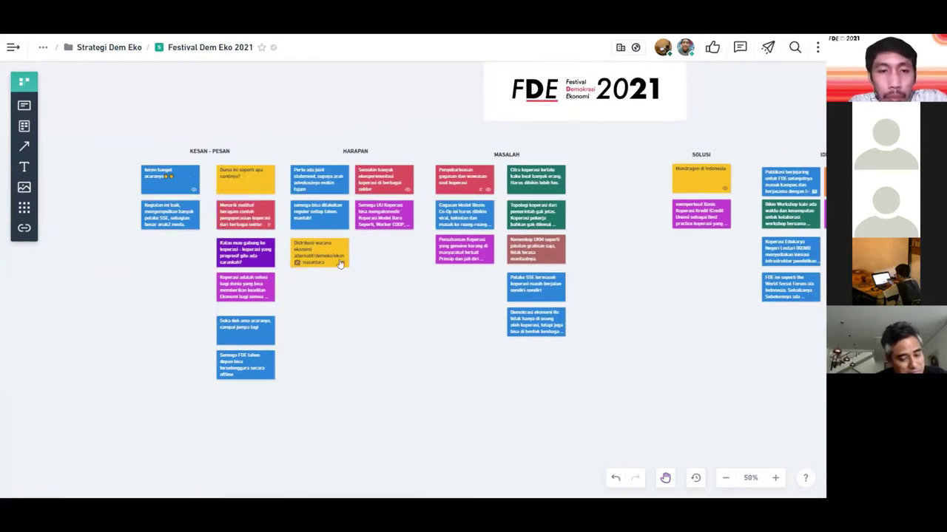
scroll(509, 326, right, 4)
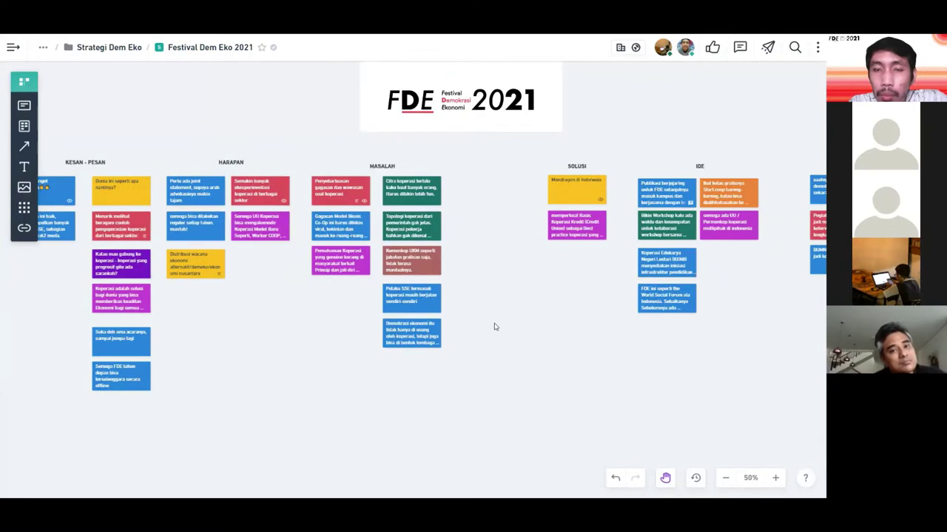
scroll(495, 326, right, 2)
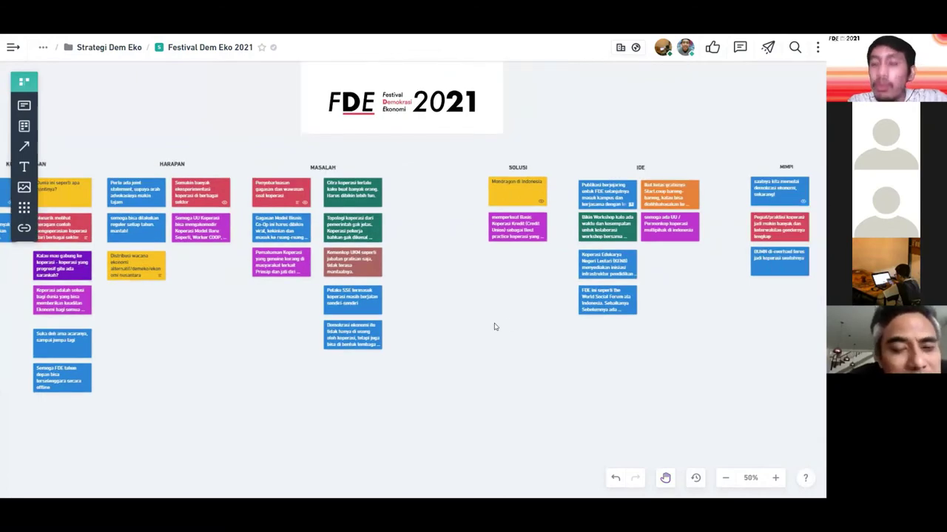
scroll(528, 348, right, 5)
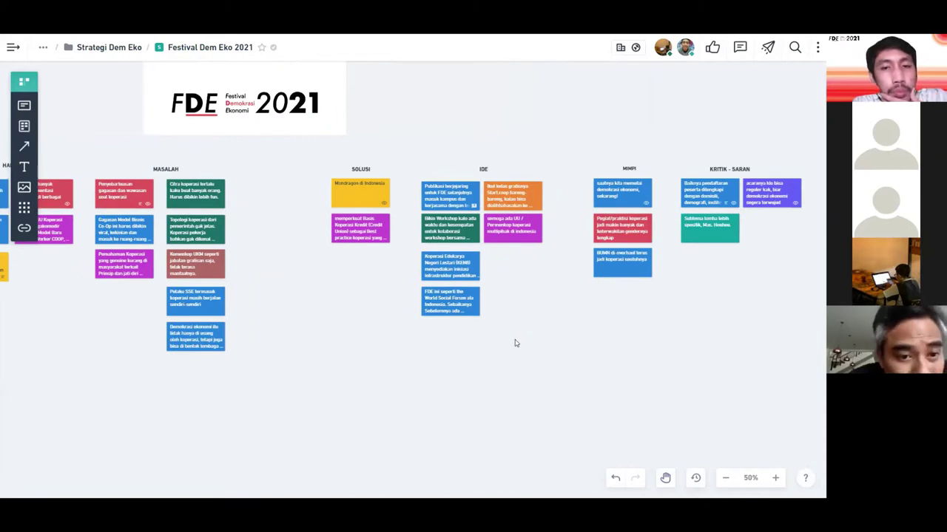
click(24, 105)
drag(332, 171, 488, 253)
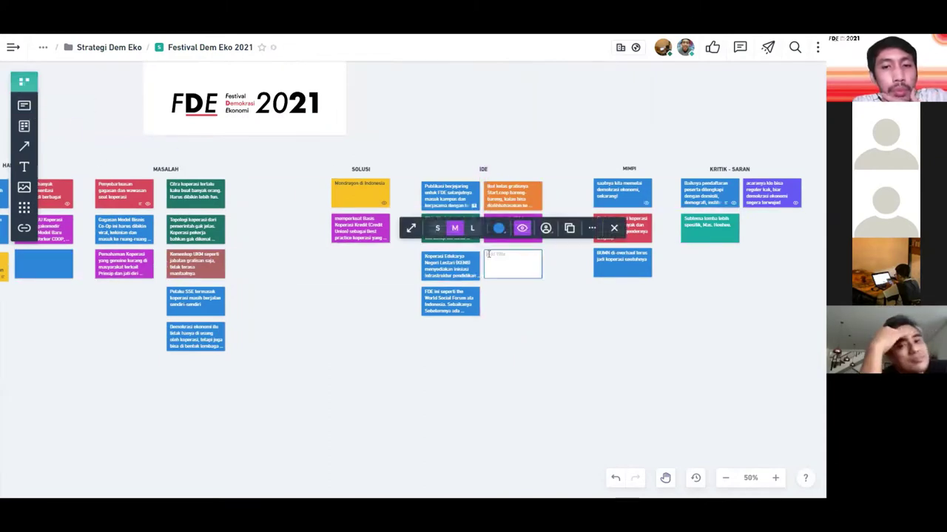
text(luar)
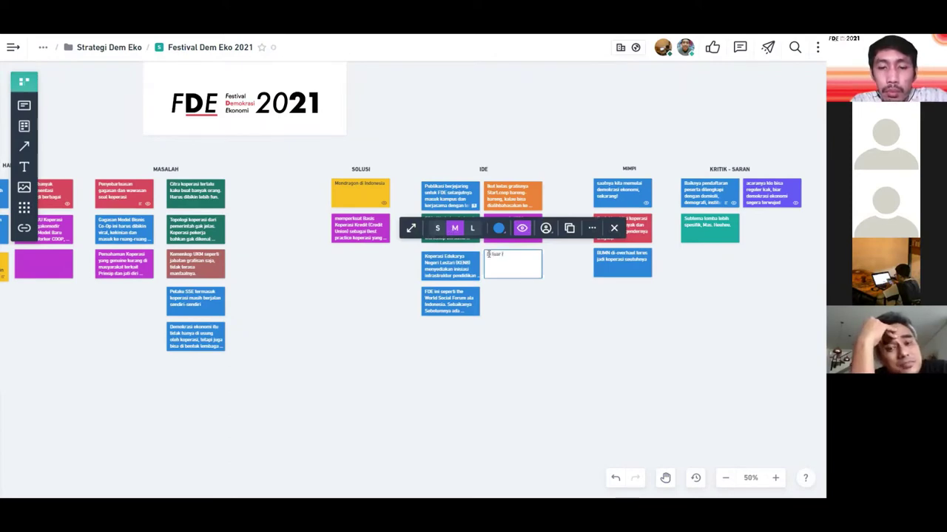
text( itu ada World)
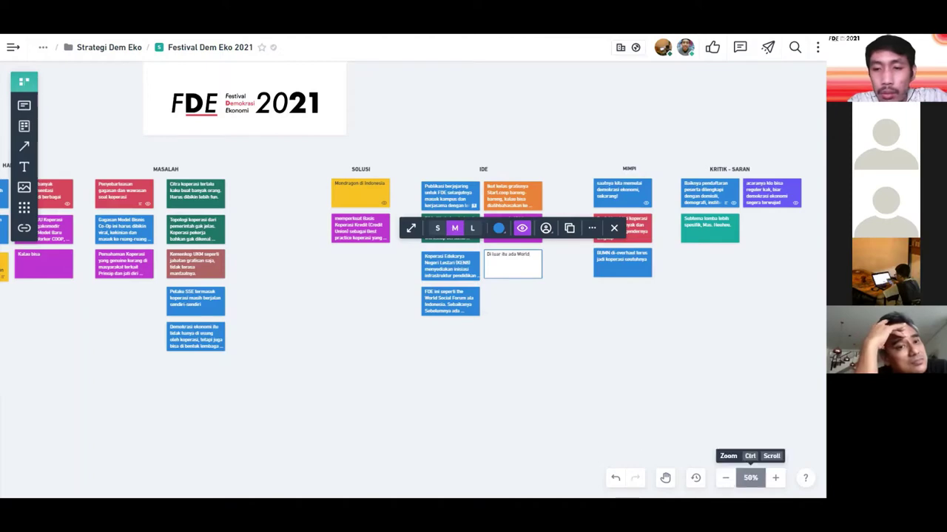
- Zoom the board to 70%, open the new IDE card and complete its title as "Di luar itu ada World Social Forum"
click(750, 478)
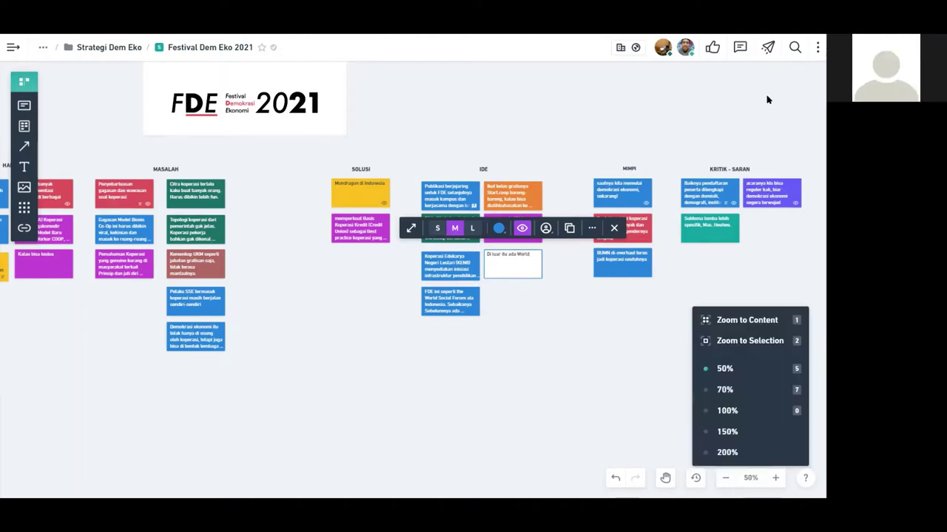
click(756, 391)
click(602, 268)
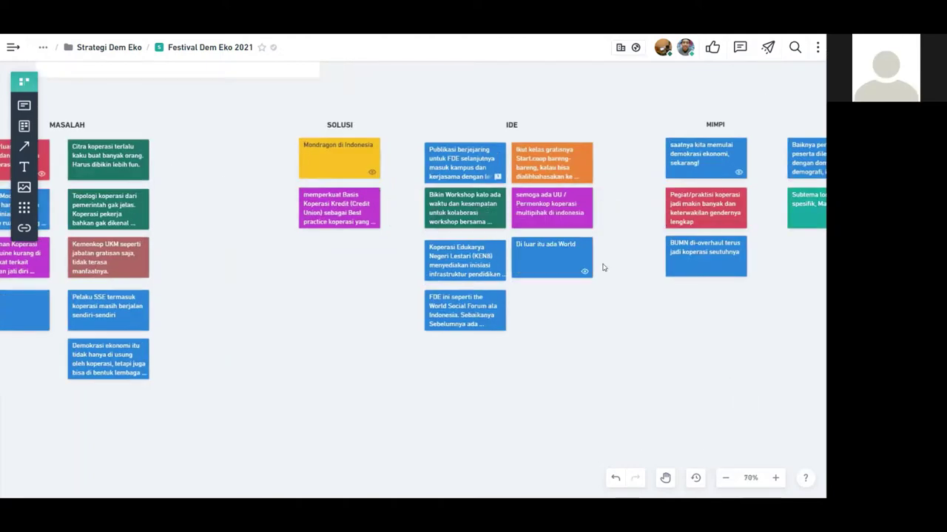
drag(602, 267, 540, 287)
click(516, 282)
click(319, 108)
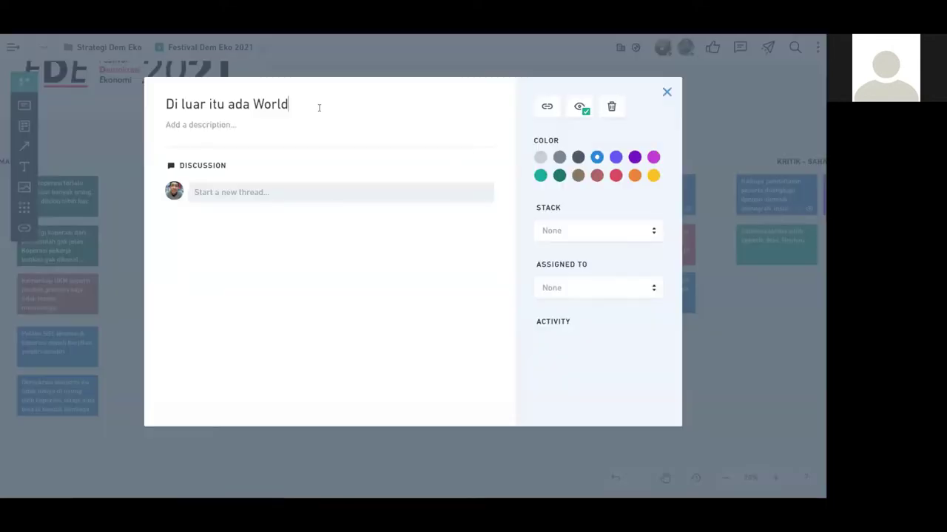
text(Social Forim)
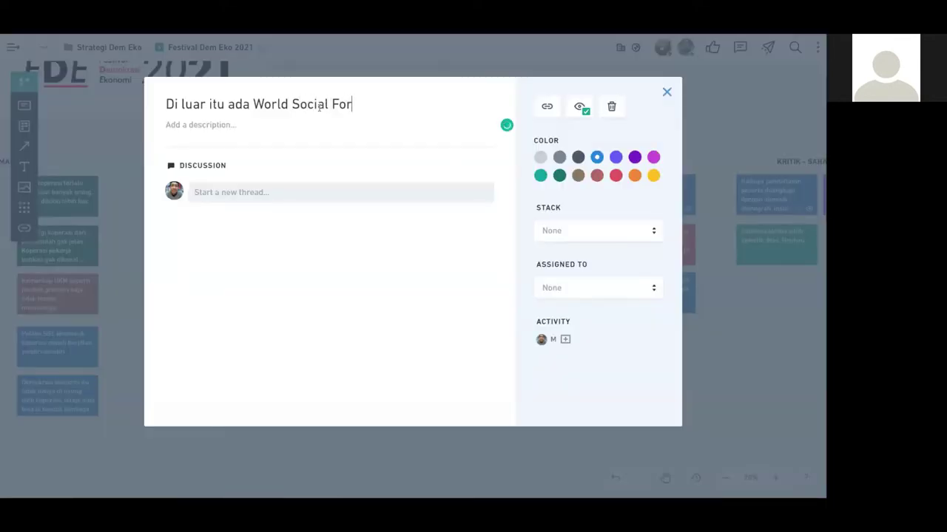
key(BackSpace)
key(BackSpace)
text(um)
- Describe the "Di luar itu ada World Social Forum" card as "FDE ini bisa jadi cikal bakalnya acara semacam tersebut"
click(251, 128)
text(Ini bisa jadi di)
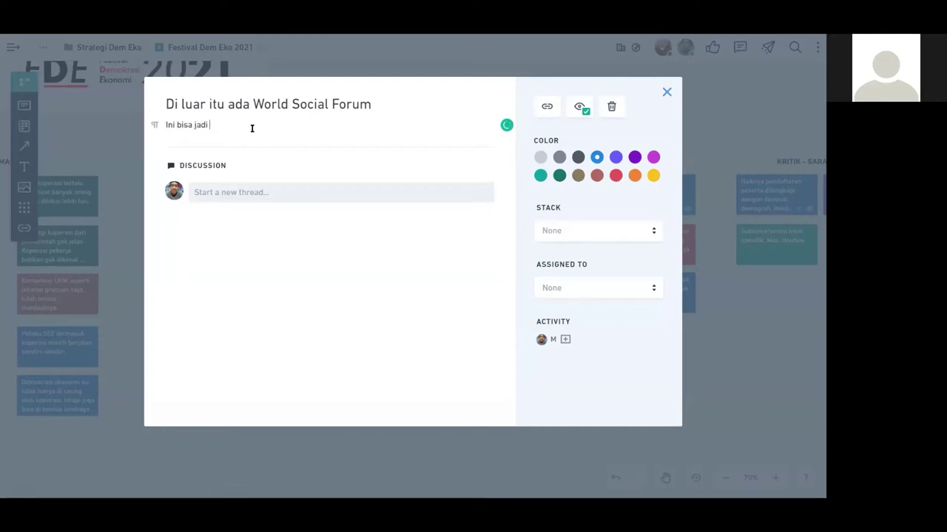
key(BackSpace)
key(BackSpace)
text(cikal bakalnya acara semacam)
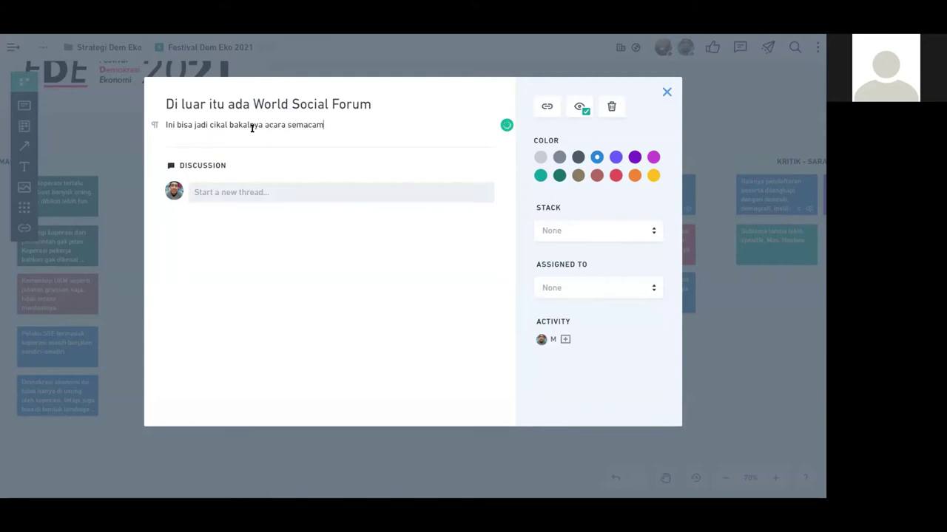
key(Up)
key(Down)
text(FDE)
key(Delete)
text(i)
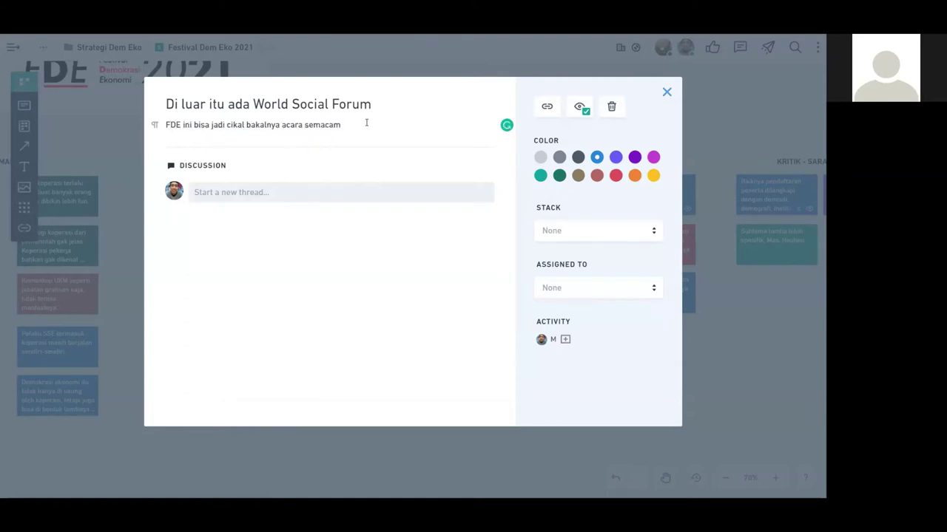
text( tersebut)
- Extend the card's title with ", mungkin bisa jadi inspirasi"
click(400, 99)
text(, mungkin bisa ja)
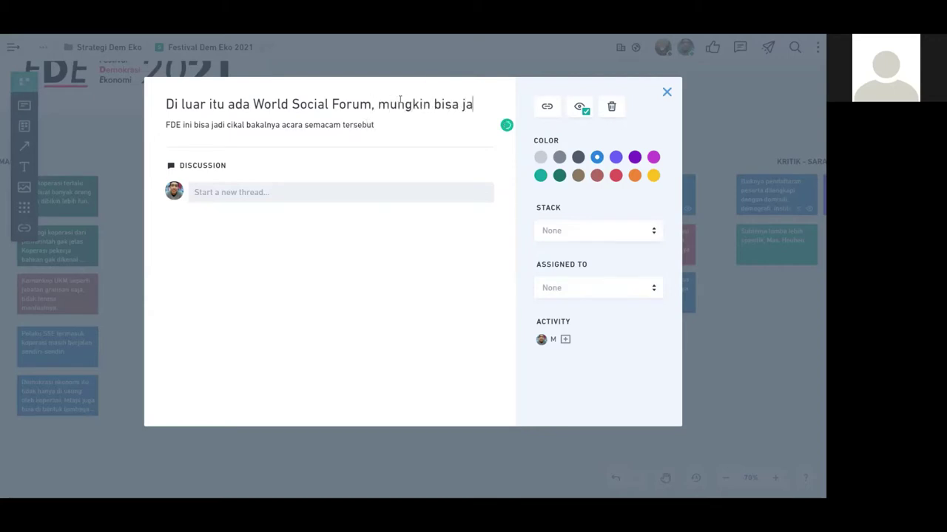
text(di inspirasi)
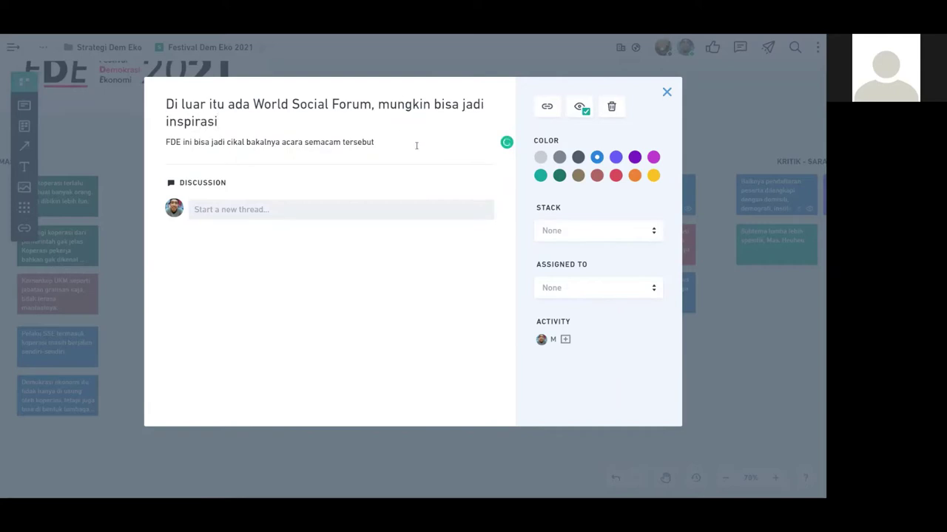
- Replace "tersebut" in the description with "itu, keselarasan dari banyak pihak dalam hal demokrasi ekonomi." and close the card
click(416, 145)
key(XF86AudioRaiseVolume)
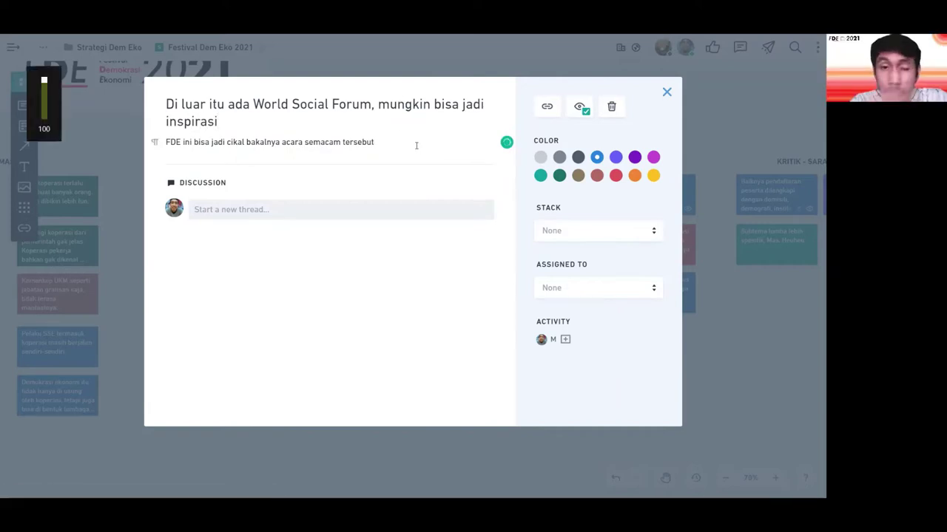
key(ctrl+shift+Left)
text(itu.)
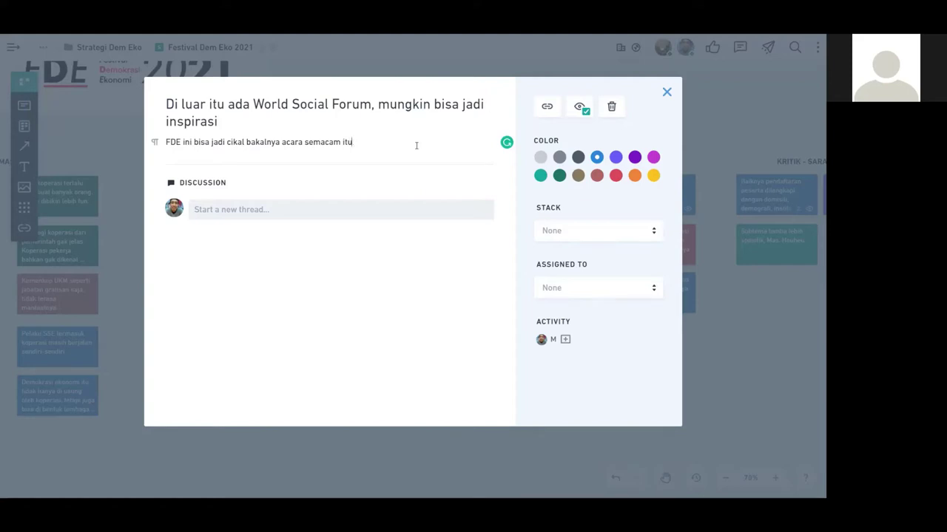
text(, keselarasan dari banyak tempat)
key(ctrl+shift+Left)
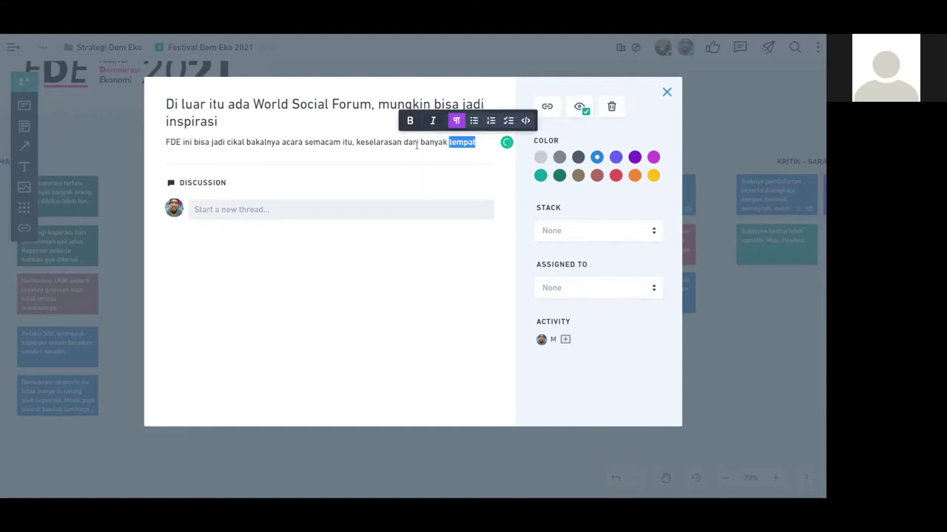
text(pihak)
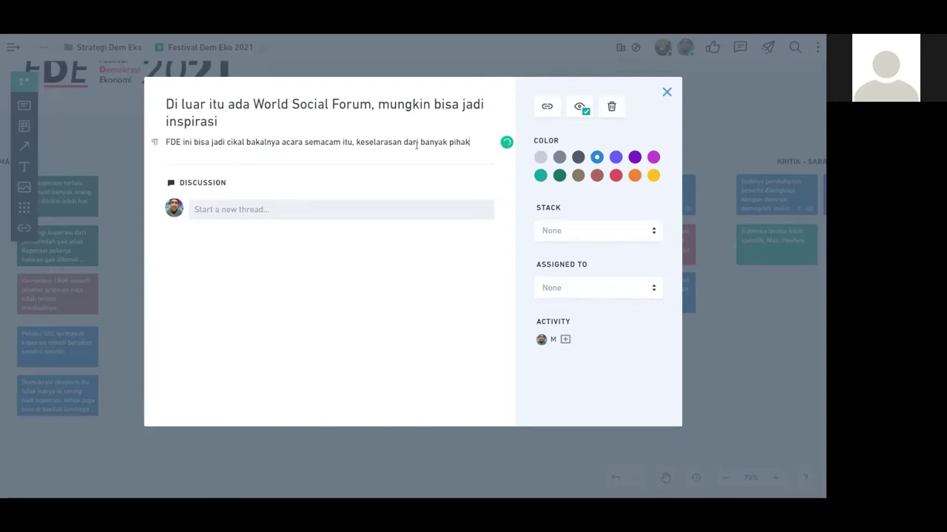
text( dalam al)
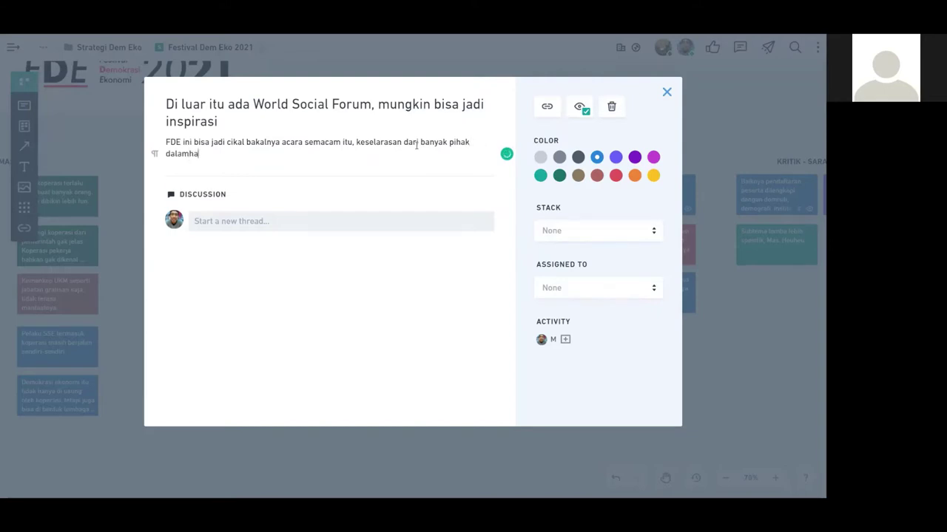
key(BackSpace)
key(BackSpace)
text(hal demokrasi ekonomi.)
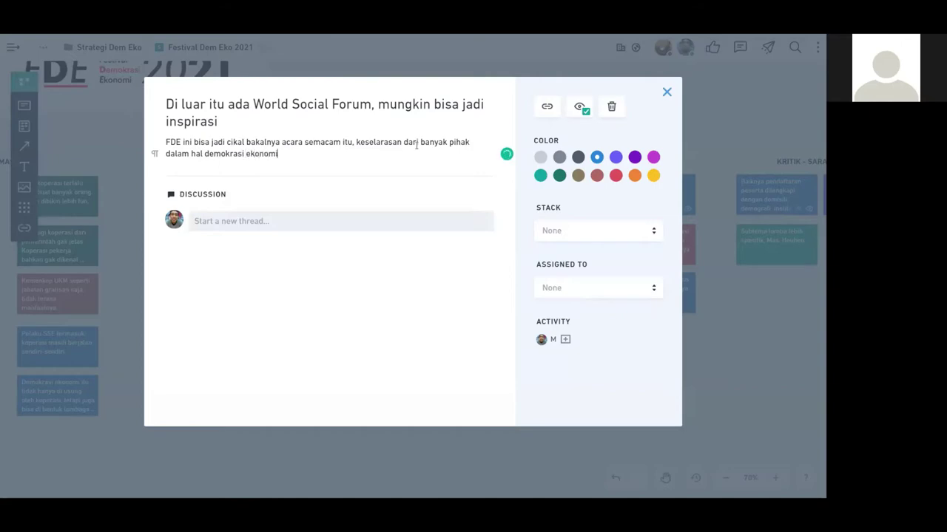
click(747, 412)
- In the title of the IDE card "FDE ini seperti the World Social Forum ala Indonesia", change "Sebelumnya" to "sebelum acara" and close the card
drag(588, 241, 557, 212)
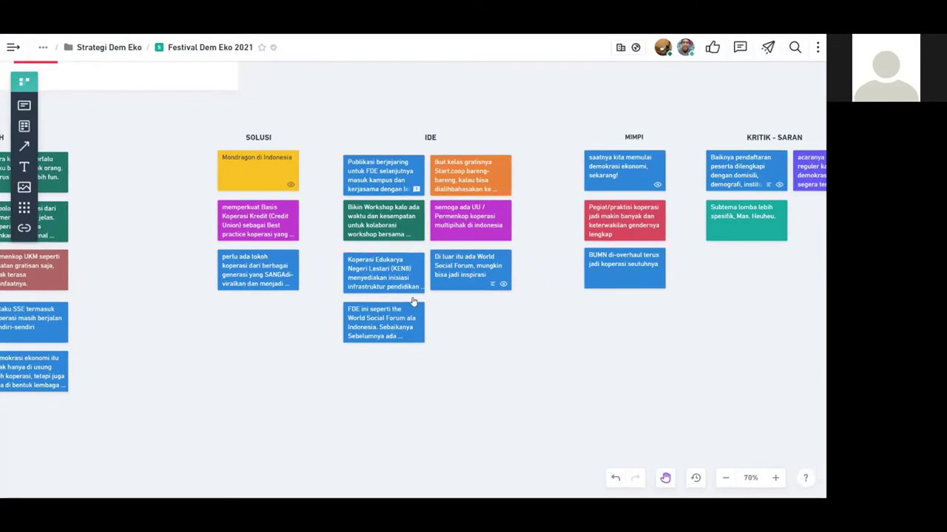
click(399, 317)
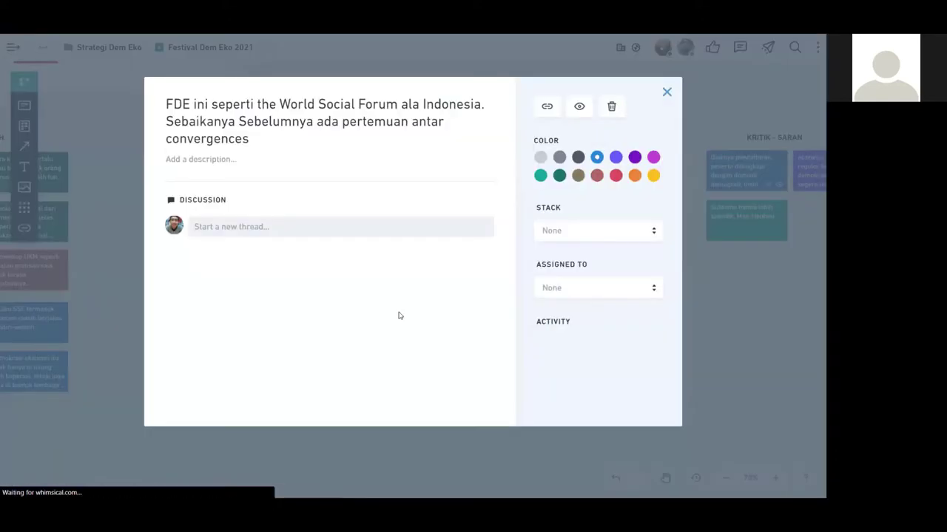
click(241, 125)
key(BackSpace)
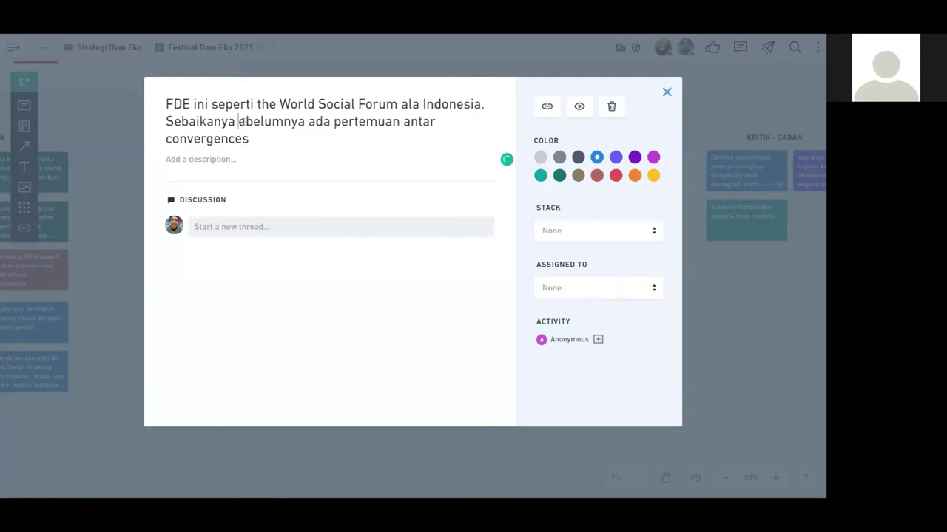
text(s)
key(Right)
key(Right)
key(Right)
key(Right)
key(BackSpace)
key(BackSpace)
key(BackSpace)
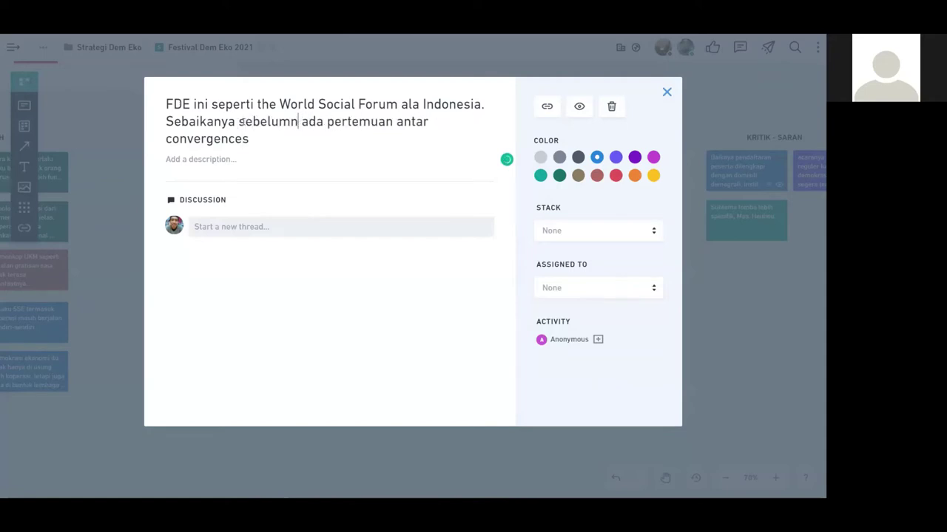
text(acara)
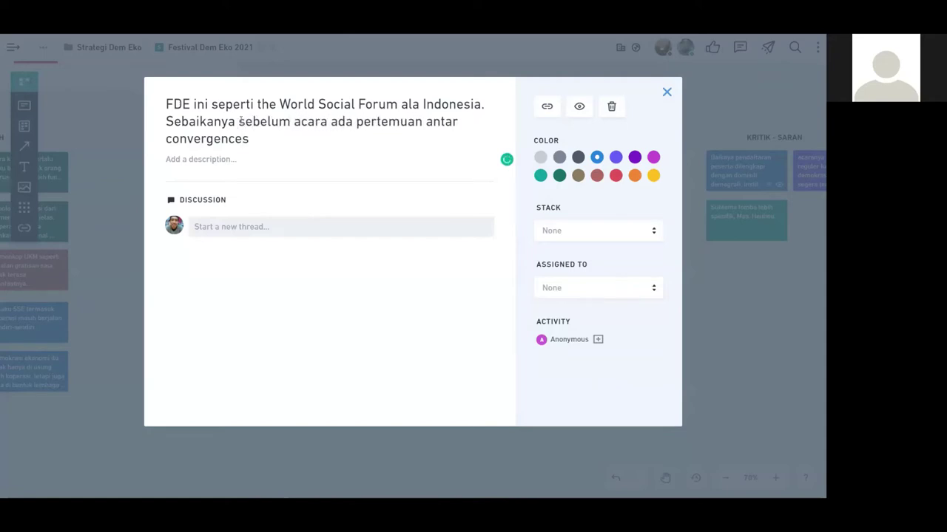
click(116, 149)
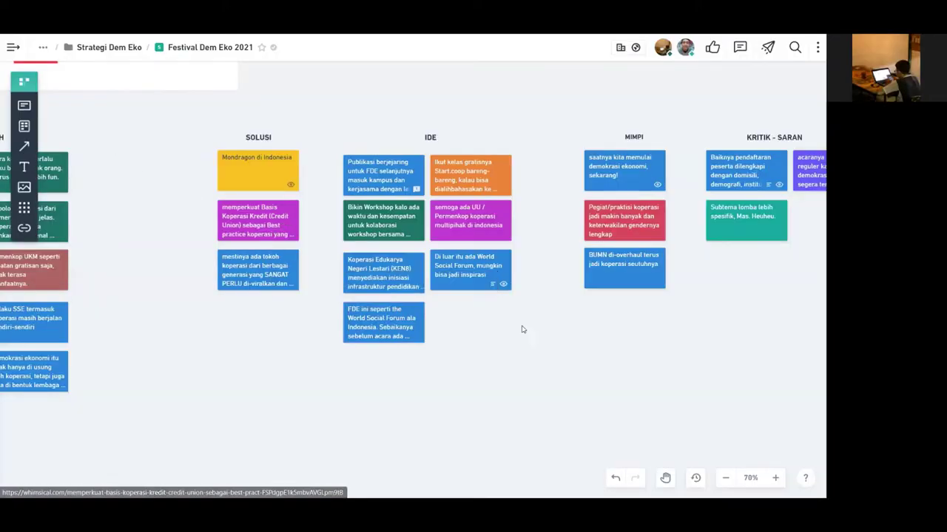
- Reopen the "FDE ini seperti the World Social Forum ala Indonesia" card under IDE
click(479, 270)
click(141, 249)
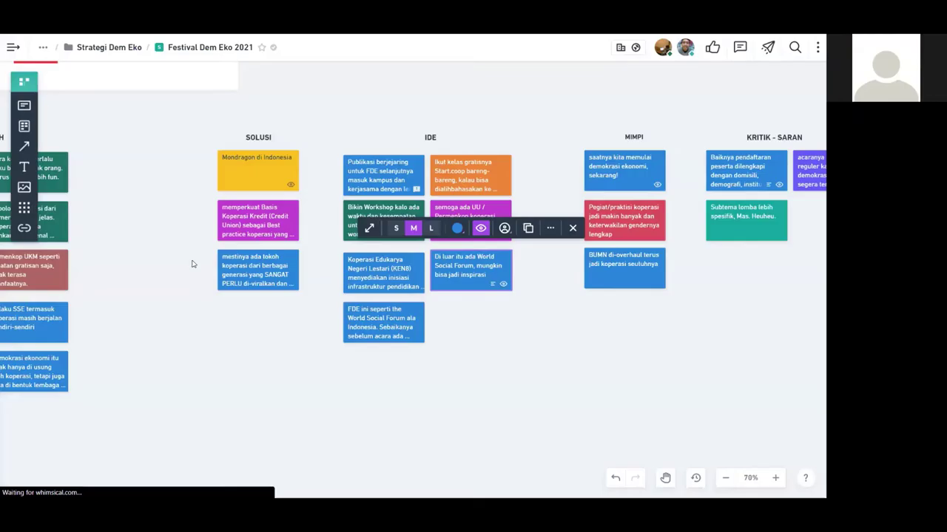
click(382, 323)
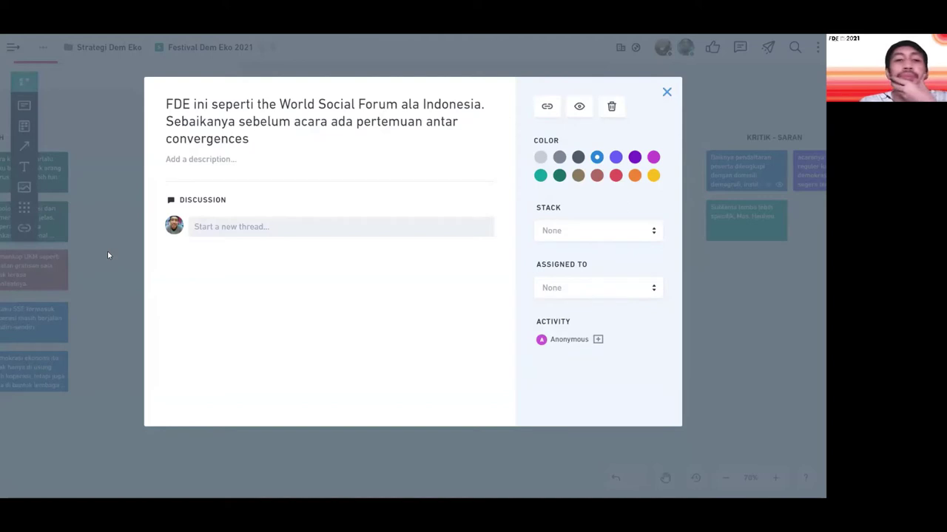
click(426, 123)
text(antar pihak)
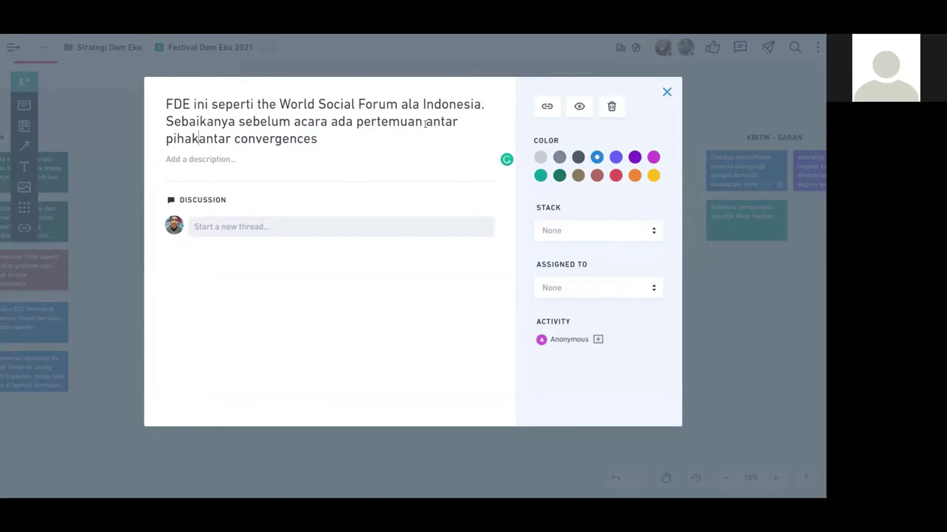
key(BackSpace)
key(BackSpace)
key(BackSpace)
key(BackSpace)
key(BackSpace)
key(BackSpace)
key(BackSpace)
key(BackSpace)
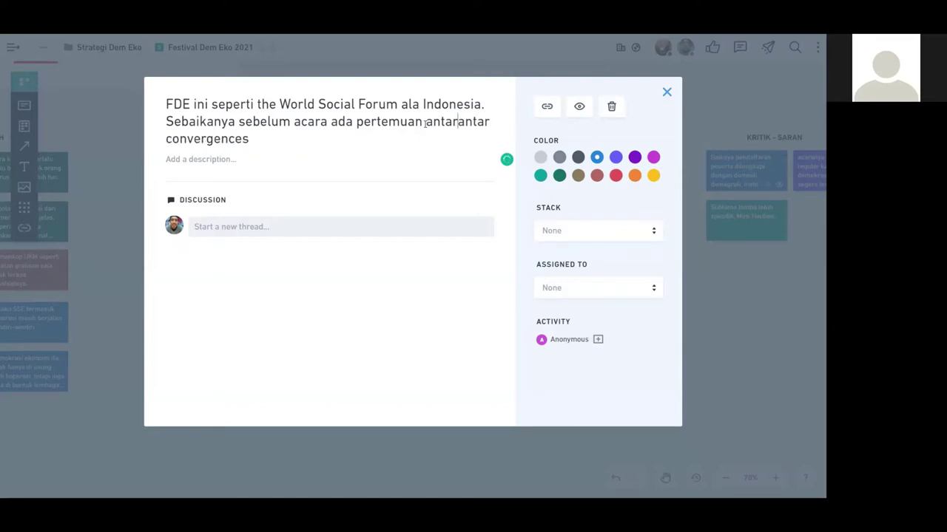
key(BackSpace)
key(BackSpace)
key(BackSpace)
- Correct the spelling of "Sebaikanya" to "Sebaiknya" in the card's title
key(Left)
key(Left)
key(Left)
key(Left)
key(Left)
key(Left)
key(Left)
key(Left)
key(Left)
key(Left)
key(Left)
key(Left)
key(Left)
key(Left)
key(Left)
key(Left)
key(Left)
key(Left)
key(Left)
key(Left)
key(BackSpace)
- Append "untuk menyelaraskan" to the end of the card's title and close the card
key(Right)
key(Right)
key(Right)
key(Right)
key(Right)
key(Right)
key(Right)
key(Right)
key(Right)
key(Right)
key(Right)
key(Right)
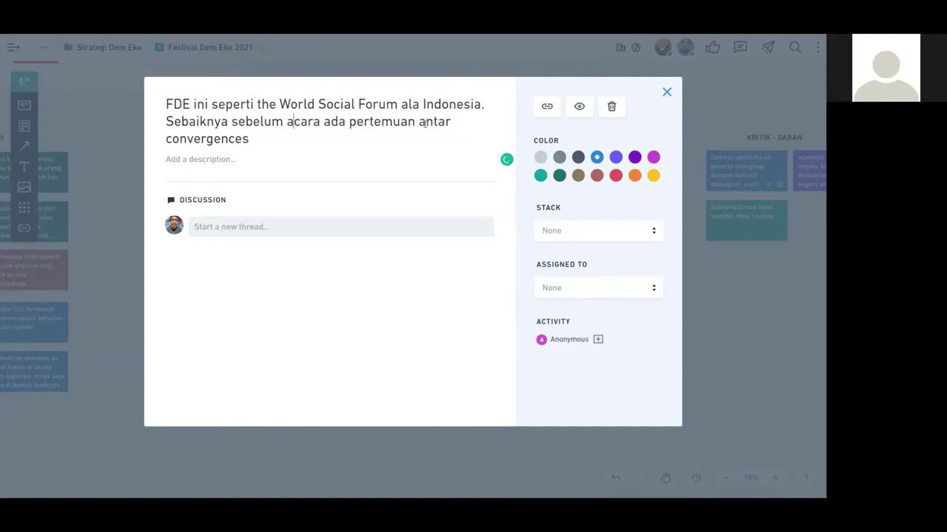
key(Down)
text(untuk menyelaraskan)
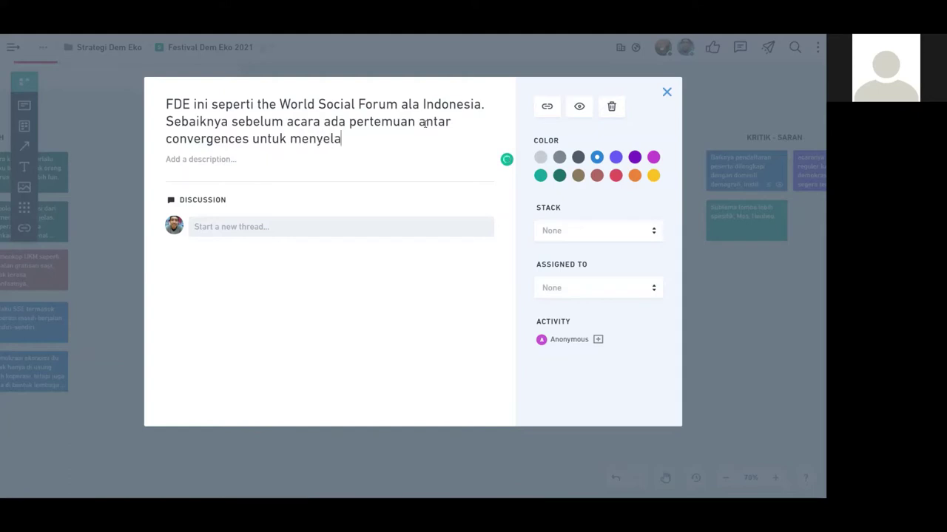
click(87, 300)
- Delete the "Di luar itu ada World Social Forum" card and move the "FDE ini seperti" card into its place, level with the "Koperasi Edukarya" card
click(508, 262)
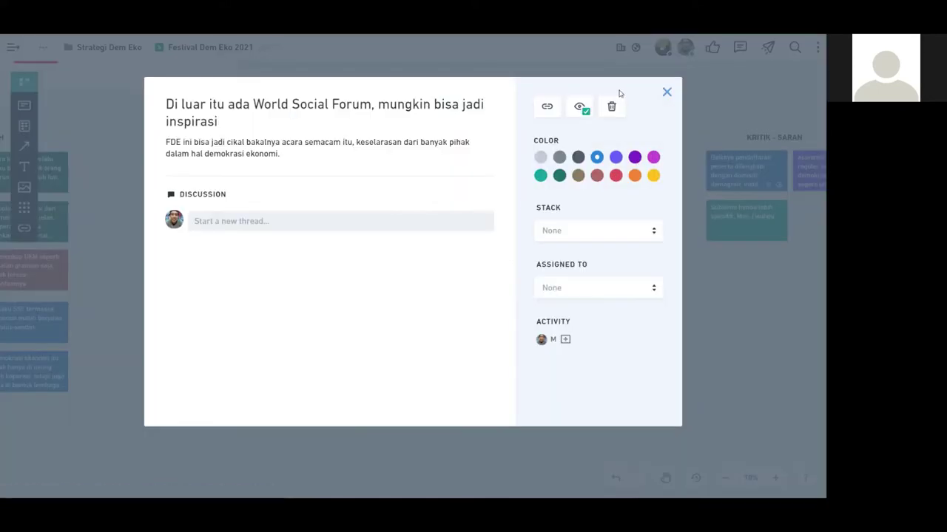
click(616, 108)
click(631, 108)
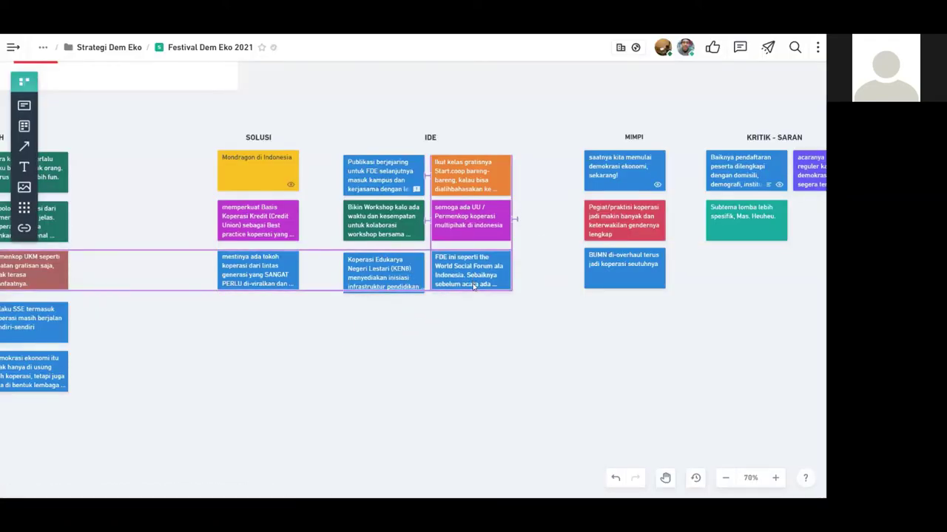
click(473, 286)
click(476, 333)
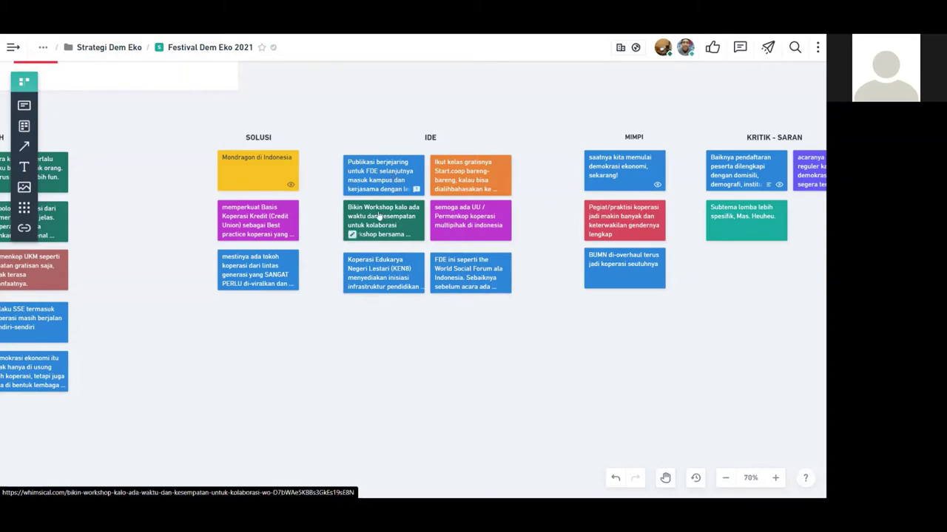
- Check the details and comment of the "Publikasi berjejaring untuk FDE selanjutnya" card under IDE, and close it
click(385, 179)
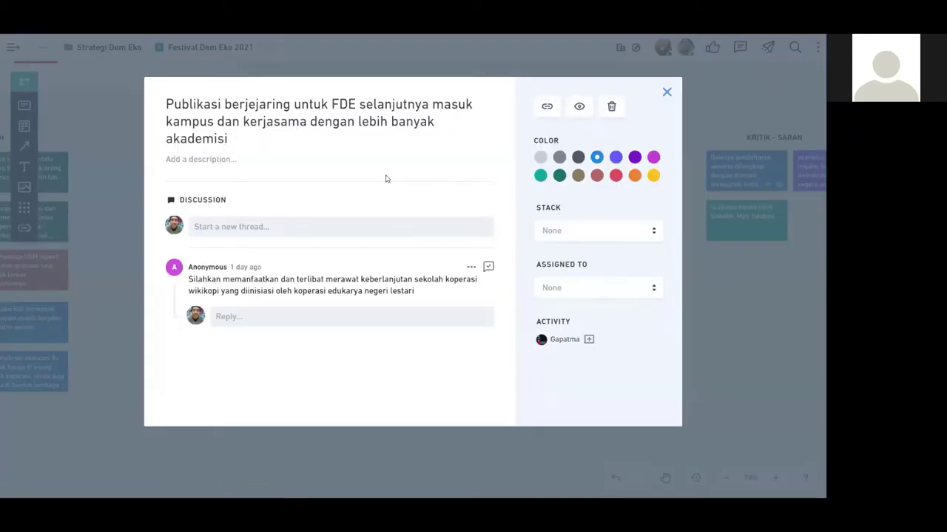
click(733, 330)
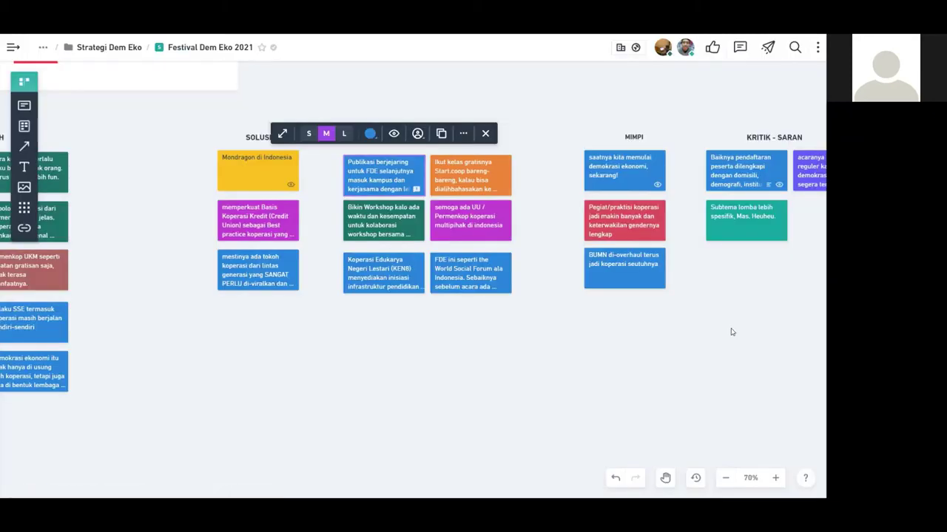
click(662, 336)
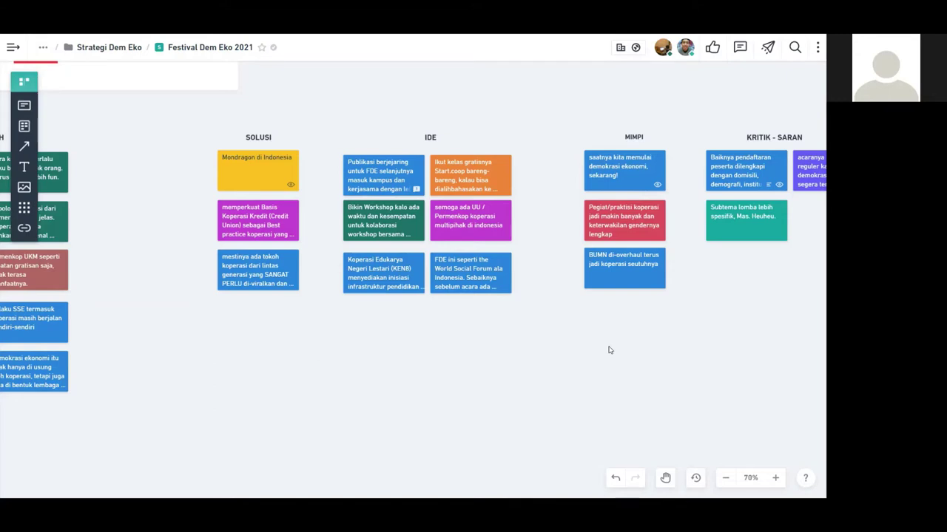
- Add the description "Hub-hub didekati, jaringan2 didekati, dari jauh2 hari untuk diskusi." to the "FDE ini seperti the World Social Forum" card
click(468, 273)
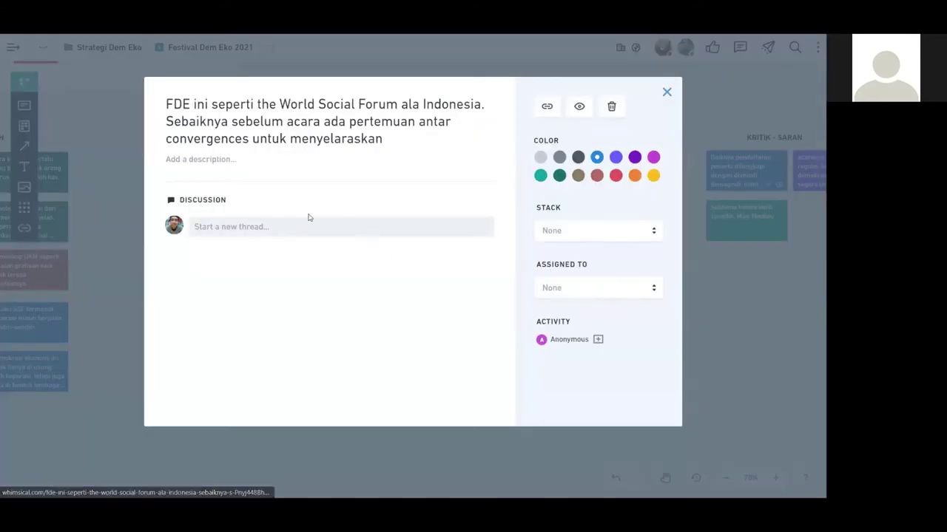
click(259, 159)
text(Hub)
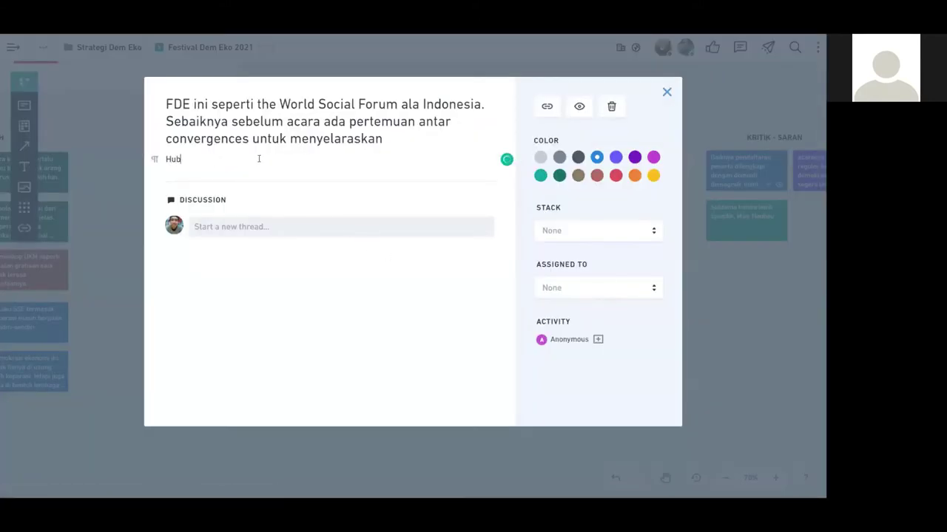
text(-hub didekati, jaringan2 didekati)
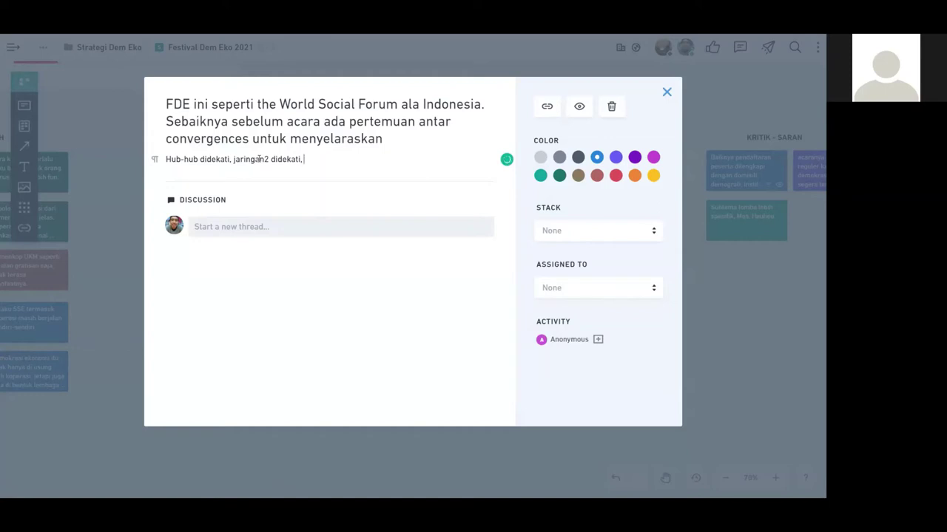
text(, untu)
key(BackSpace)
key(BackSpace)
key(BackSpace)
key(BackSpace)
text(dari jauh2 hari untuk diskusi)
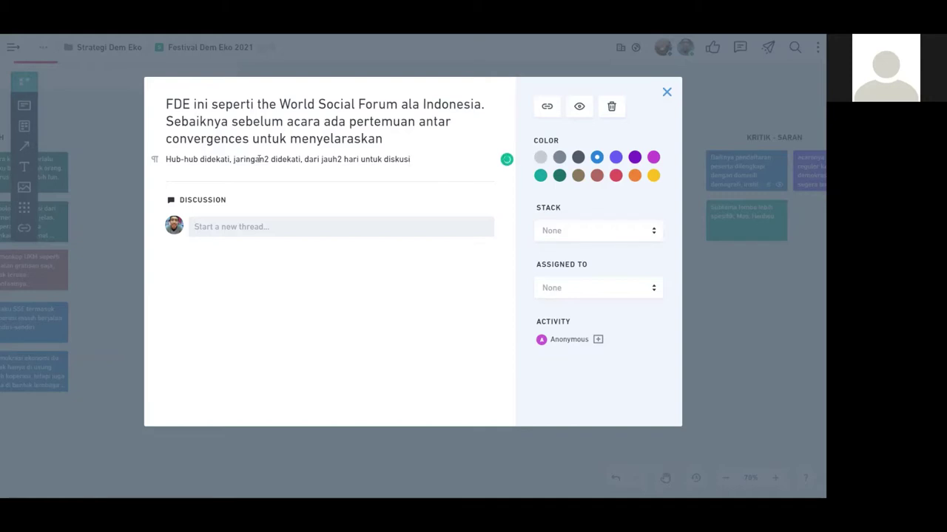
text(.)
- Add a second description line reading "Sehingga gerakannya lebih masif dan terstruktur." to the "FDE ini seperti the World Social Forum" card
key(Return)
text(Sehingga g)
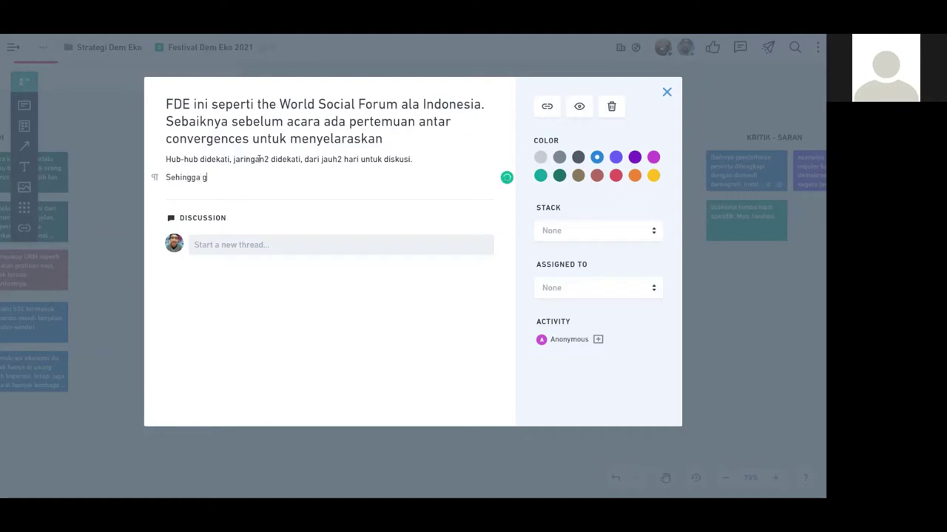
text(erakannya lebih masif dan terstr)
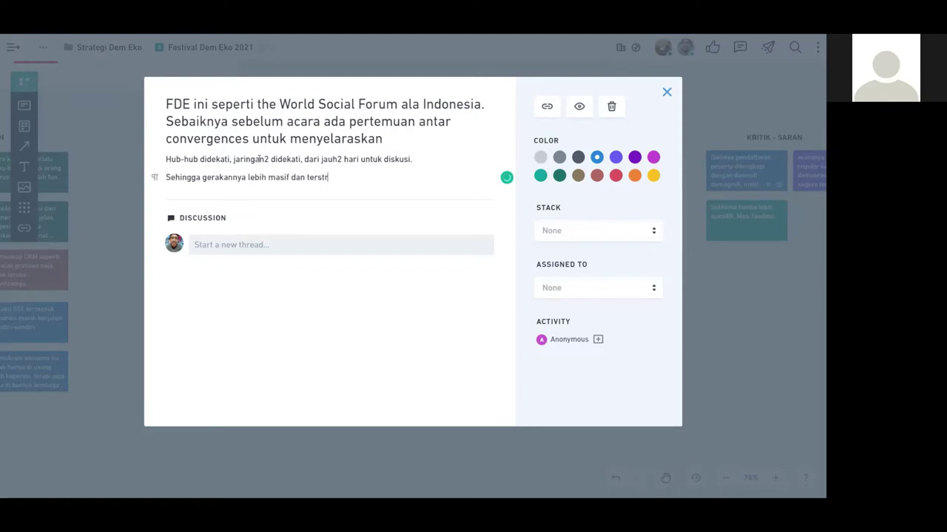
text(uktur.)
- Insert "simpul2 didekati," after "jaringan2 didekati," in the description's first line and close the card
click(418, 159)
click(304, 159)
text(simpul2 didekati,)
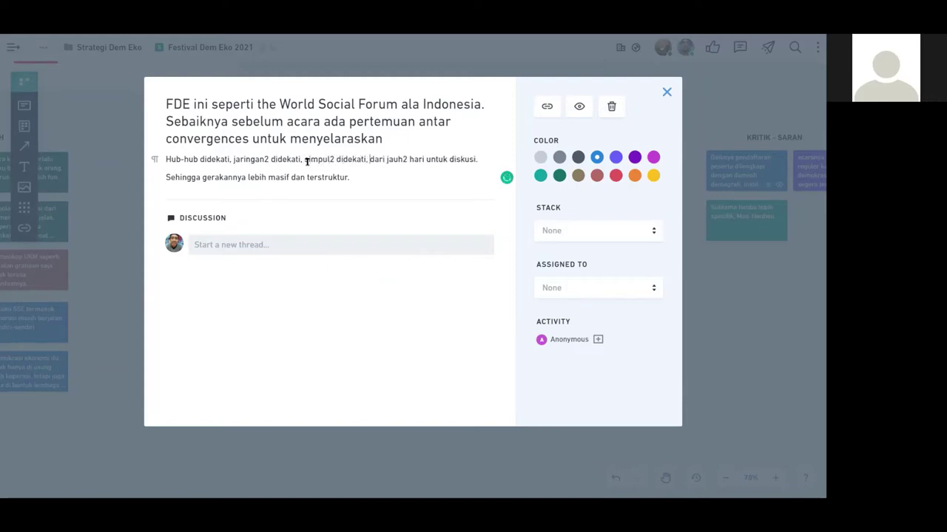
key(Down)
key(Return)
key(BackSpace)
click(666, 92)
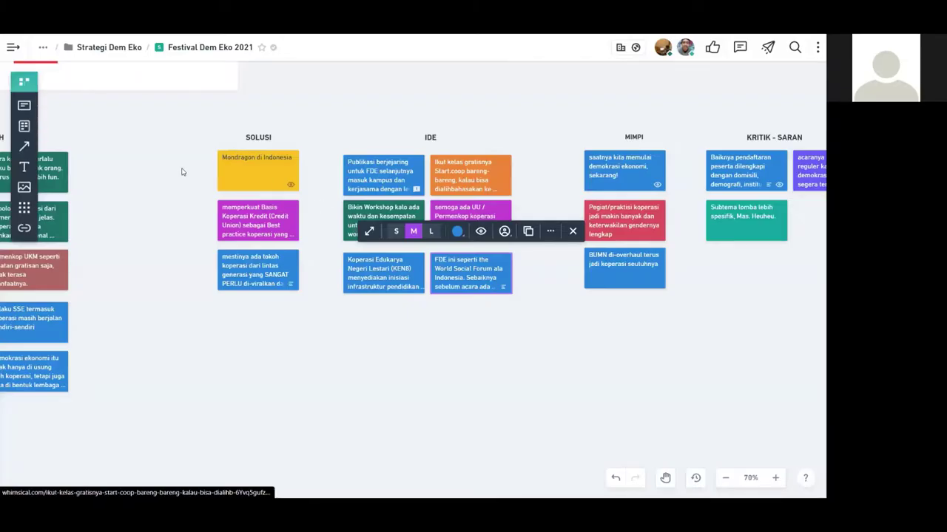
click(166, 200)
- Add the description "Untuk membantu mengarusutamakan topik ini juga nantinya" to the "Perlu ada joint statement" card under HARAPAN and close it
drag(188, 212, 289, 266)
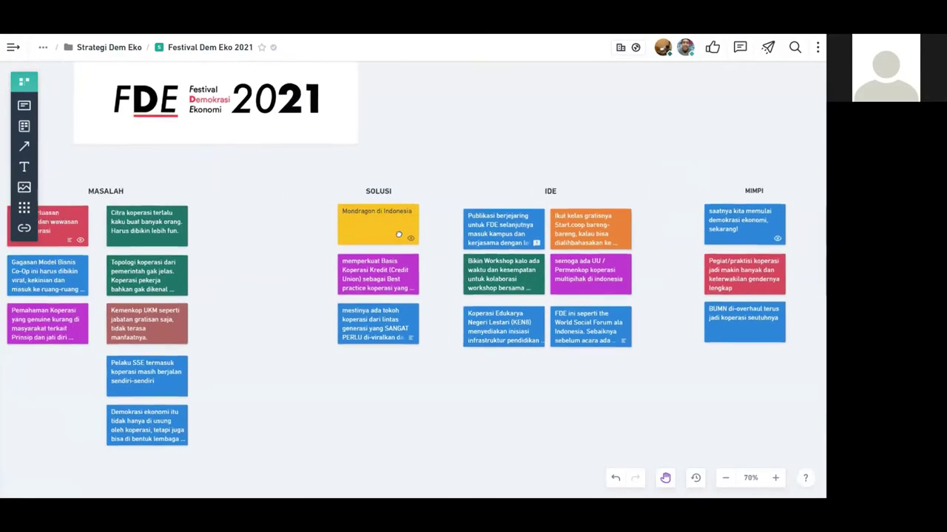
scroll(398, 234, left, 3)
scroll(410, 212, left, 8)
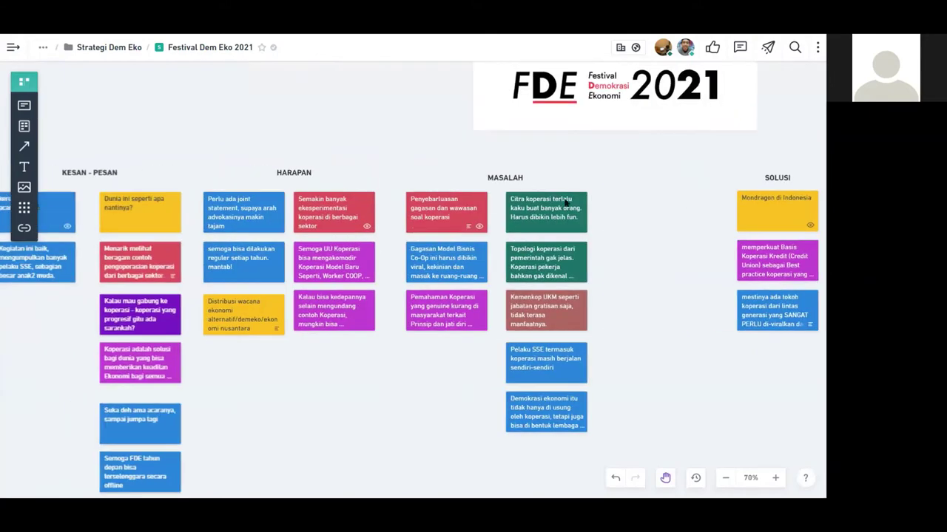
scroll(565, 202, left, 8)
scroll(560, 143, right, 5)
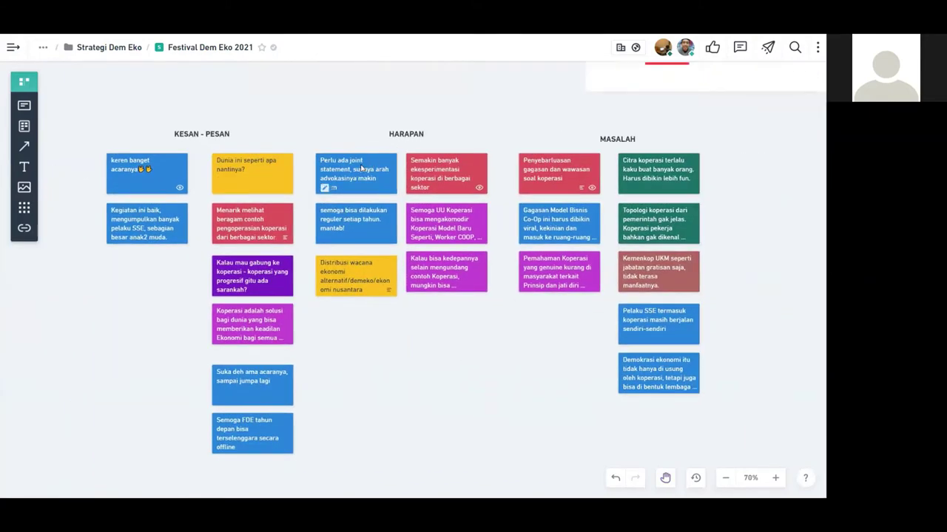
click(361, 168)
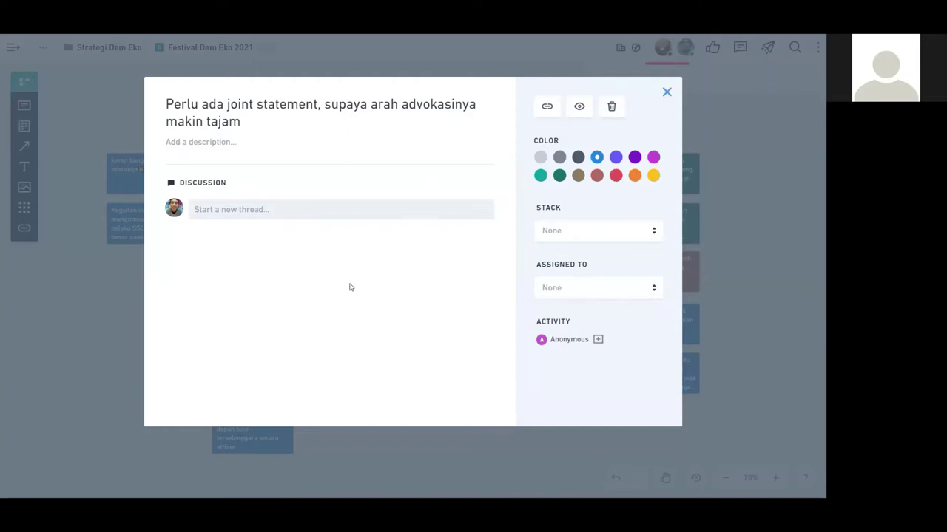
click(222, 141)
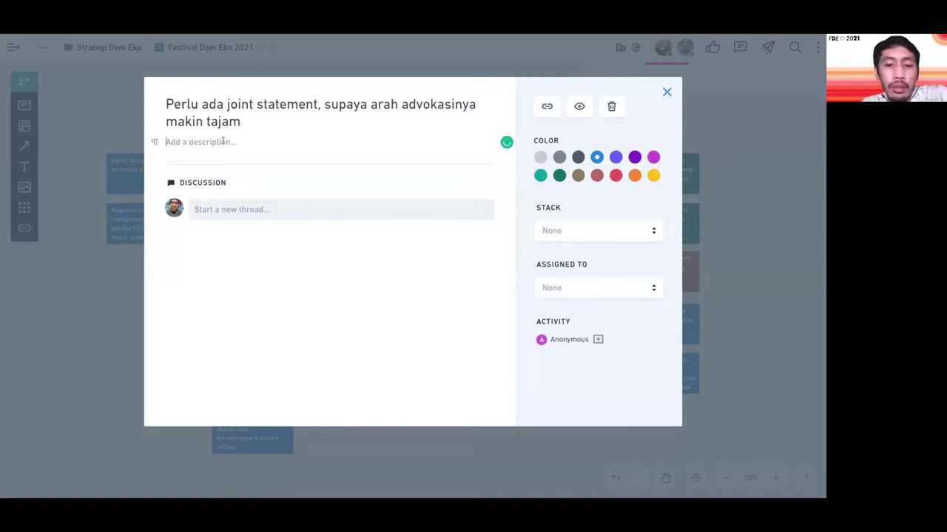
text(Untuk membantu)
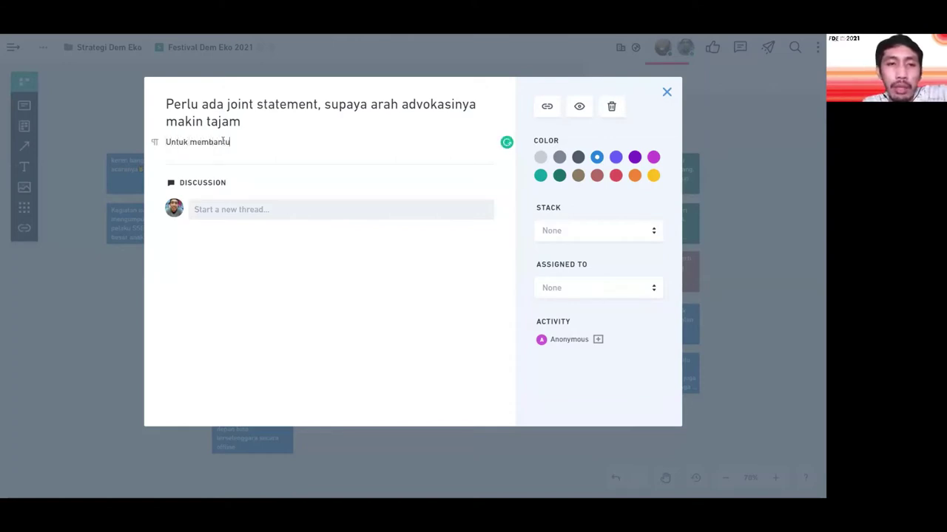
text( mas)
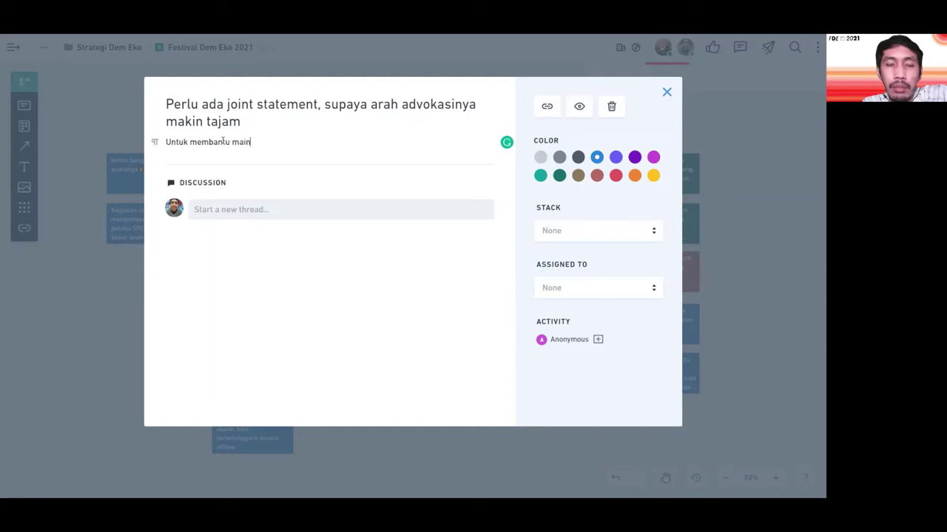
key(BackSpace)
key(BackSpace)
text(engarusutm)
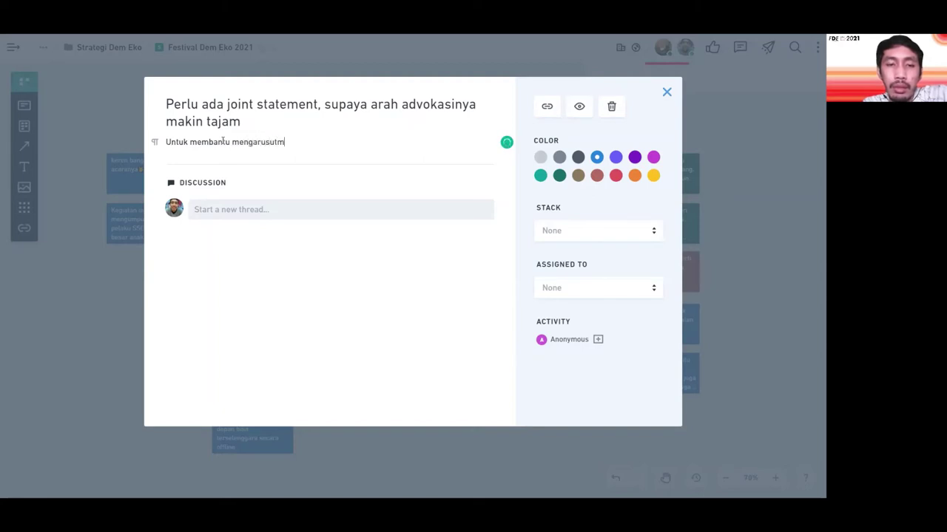
key(BackSpace)
text(amakan)
text( tpd)
key(BackSpace)
key(BackSpace)
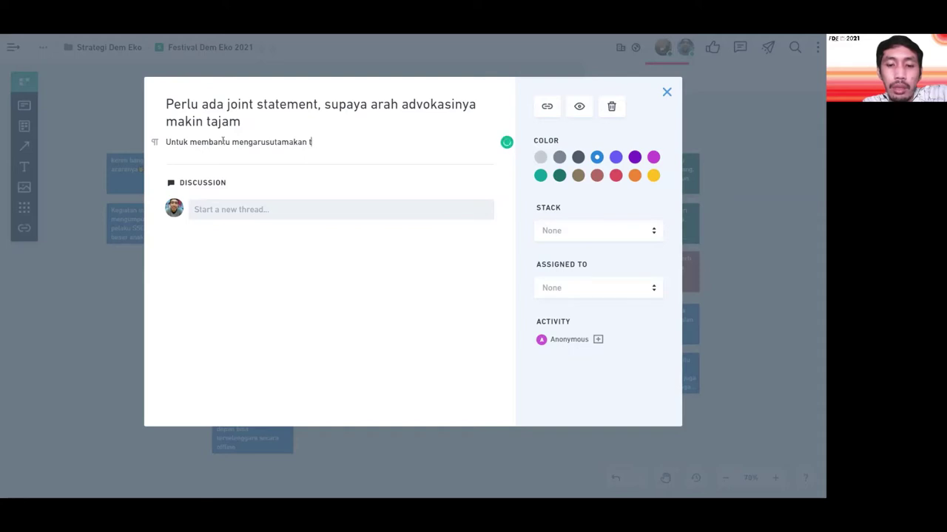
text(opik ini juga )
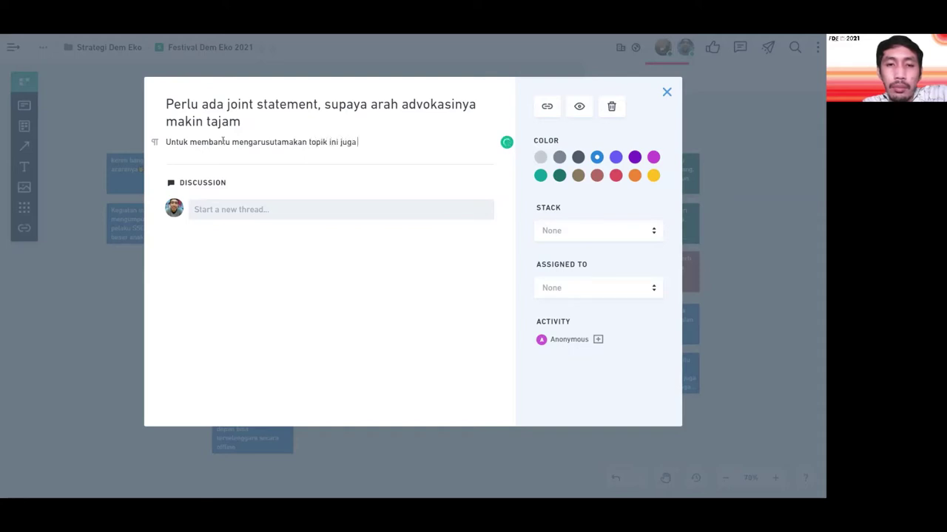
text(nantinya)
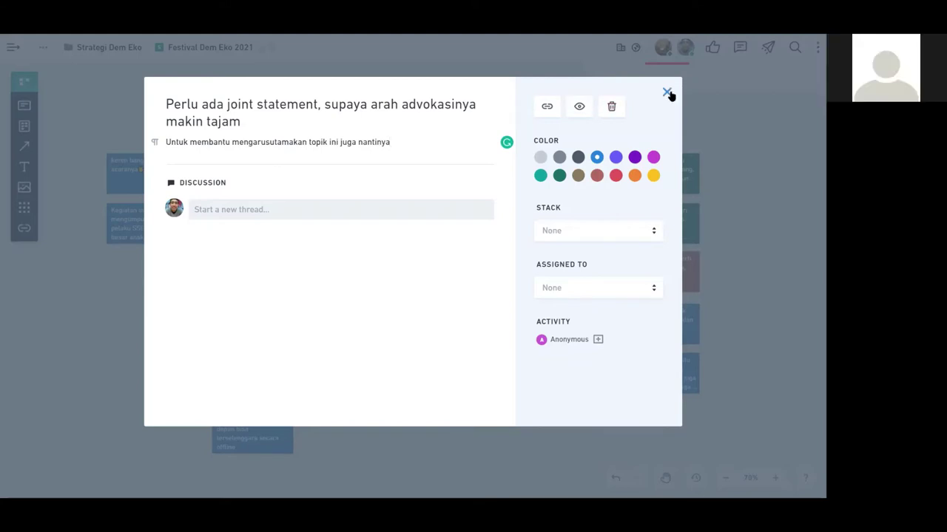
click(667, 93)
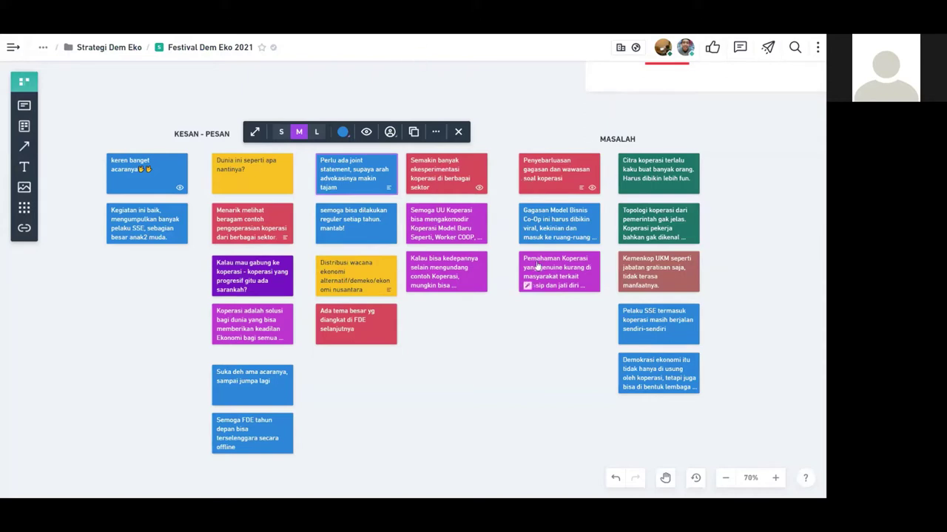
click(481, 347)
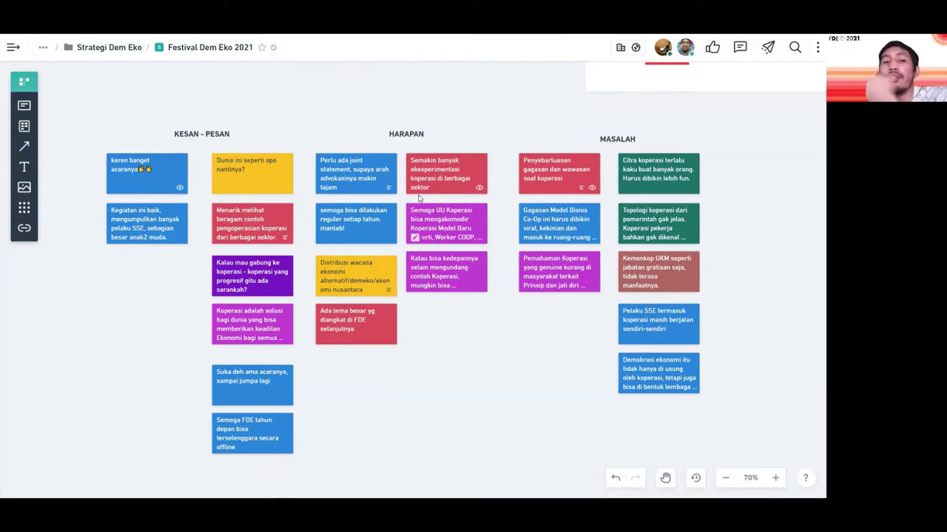
- Add the line "Bisa juga untuk press release/media nanti jadi memudahkan persebaran." to the "Perlu ada joint statement" card's description and close the card
click(377, 172)
click(391, 142)
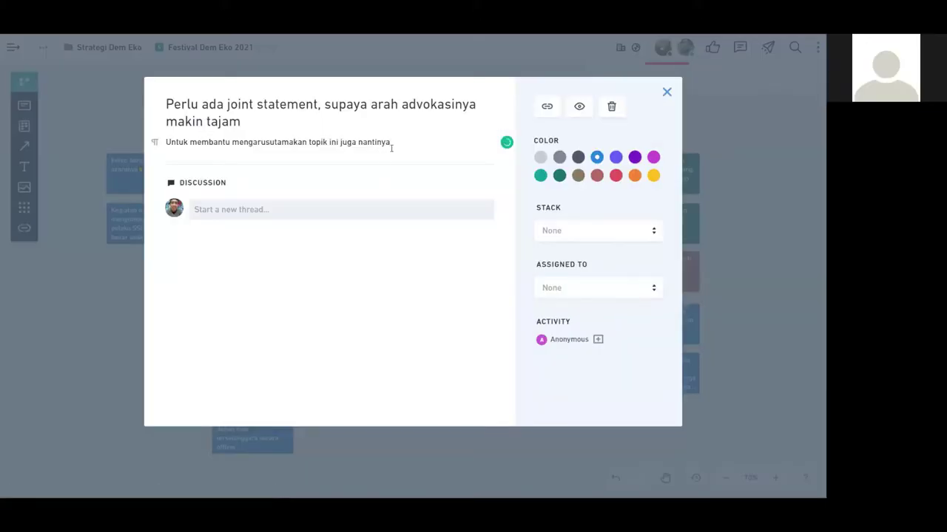
key(Return)
text(Bisa juga)
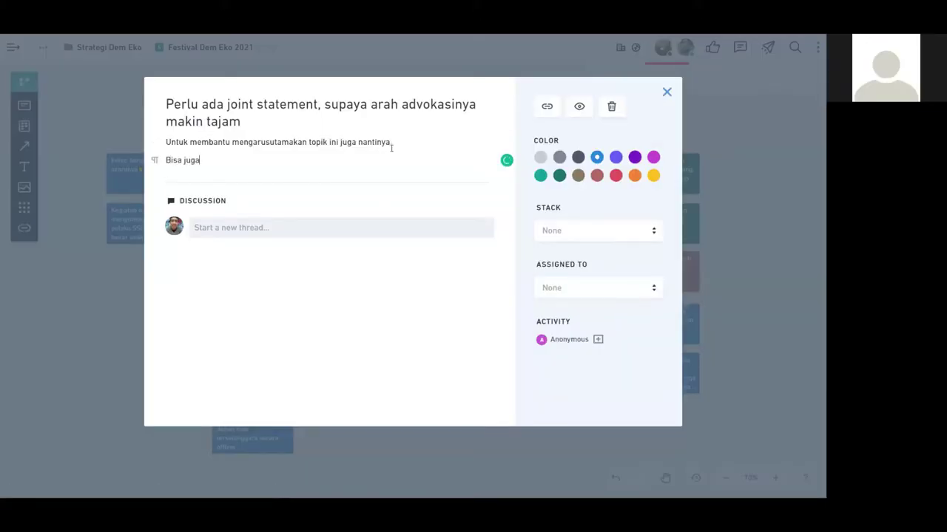
text( untuk press re)
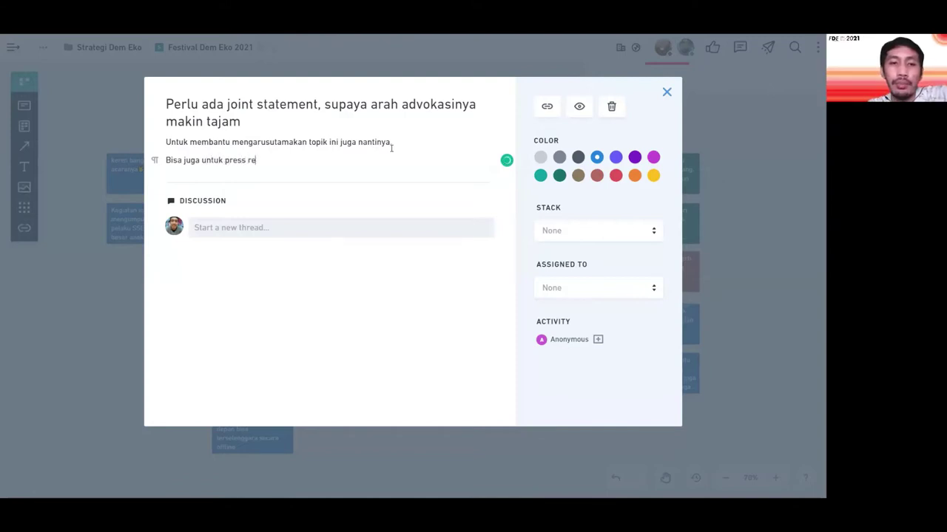
key(BackSpace)
text(elea)
key(BackSpace)
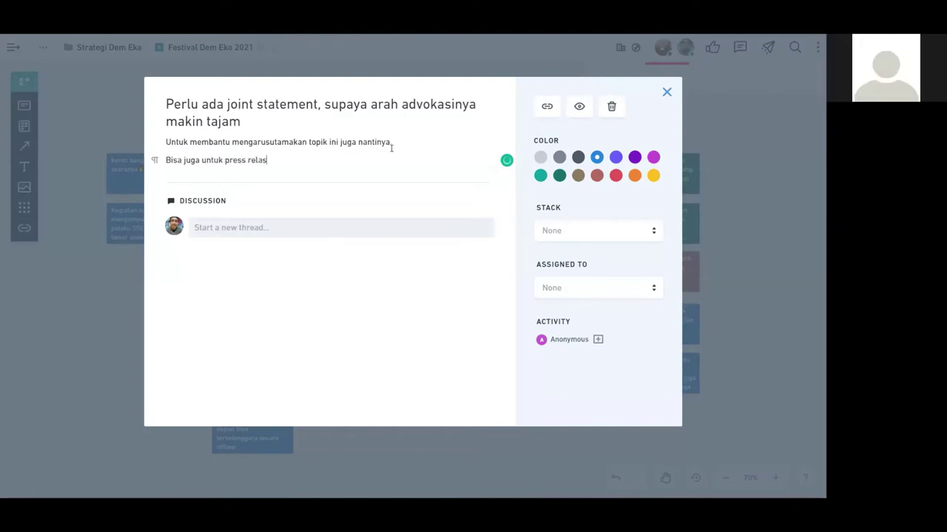
text(ase/media)
text(nanti jadi mem)
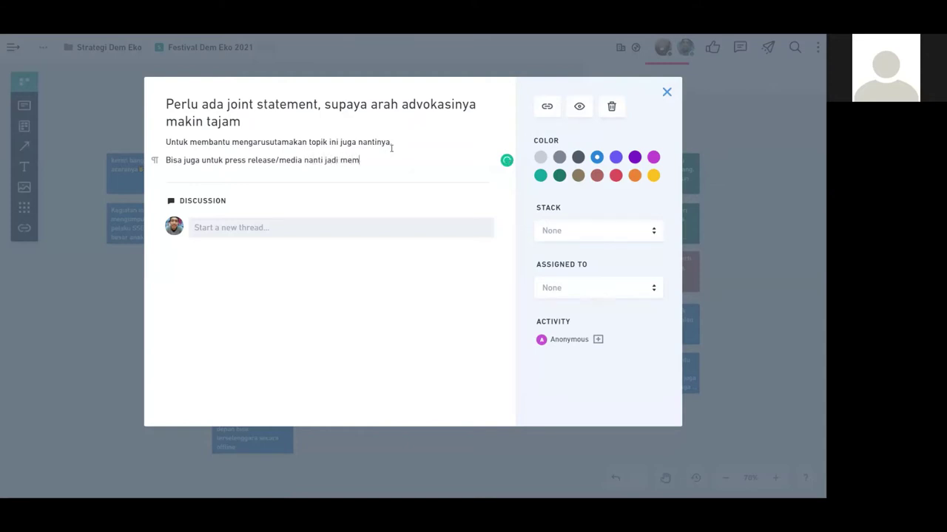
text(udahkan persebaran.)
click(666, 92)
click(504, 122)
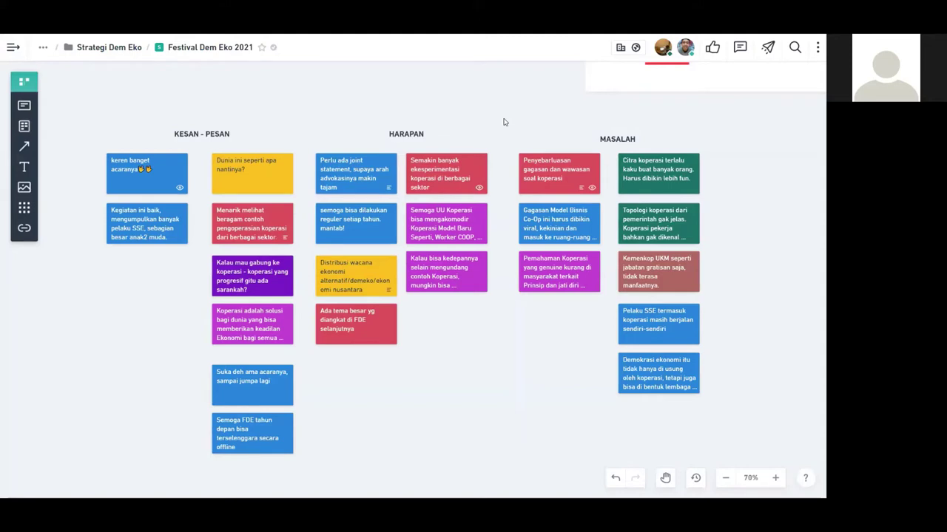
- Check who created the "Suka deh ama acaranya, sampai jumpa lagi" card under KESAN - PESAN and delete the card
drag(265, 386, 261, 374)
click(261, 375)
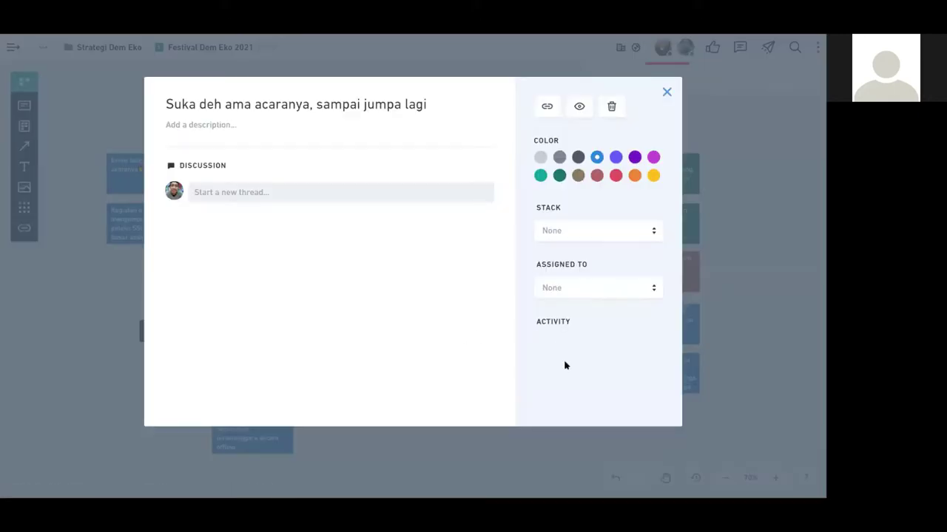
mouse_move(551, 347)
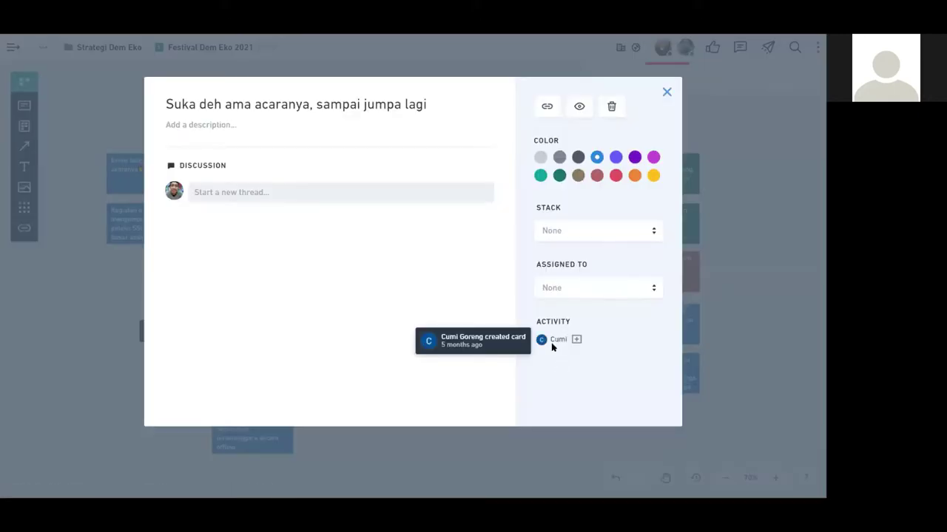
click(612, 107)
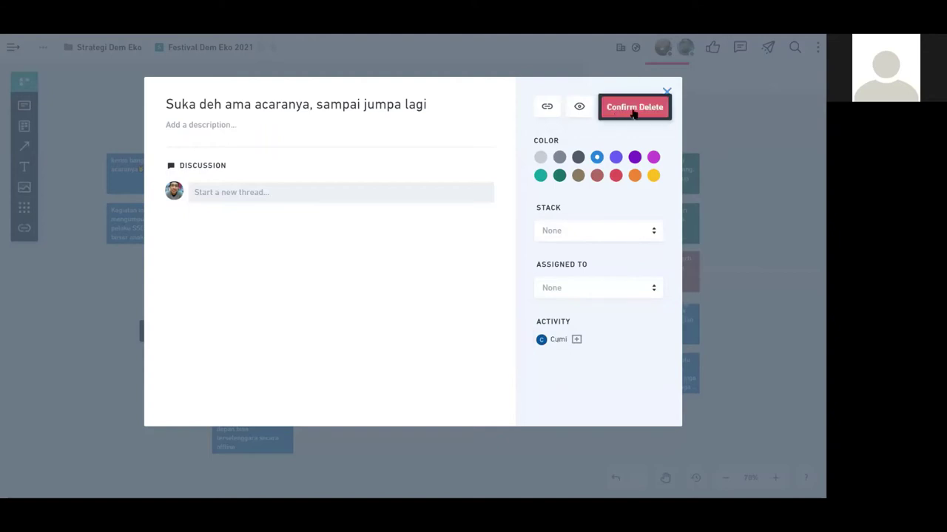
click(634, 113)
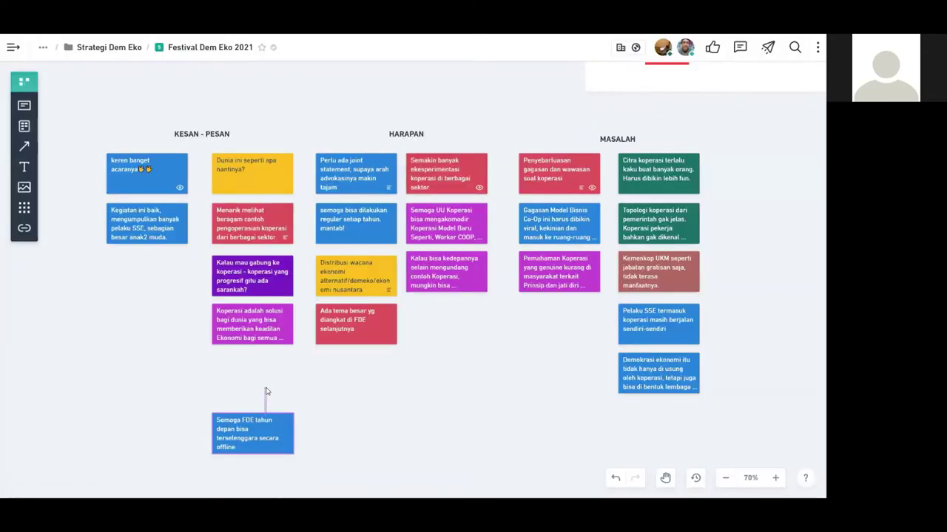
- Move the "Semoga FDE tahun depan" card below "Kegiatan ini baik" and align the "Kalau bisa kedepannya" card with the "Distribusi wacana" card
click(171, 390)
drag(242, 425, 137, 270)
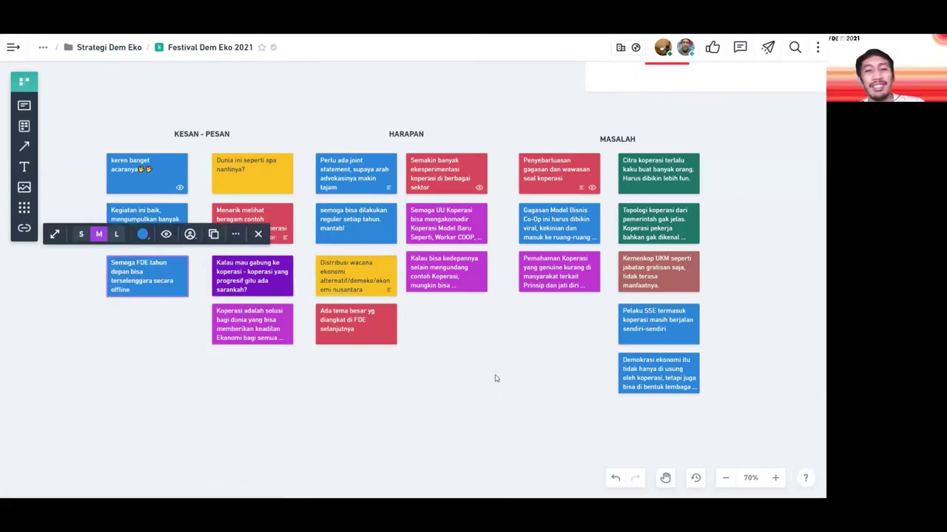
drag(449, 276, 453, 283)
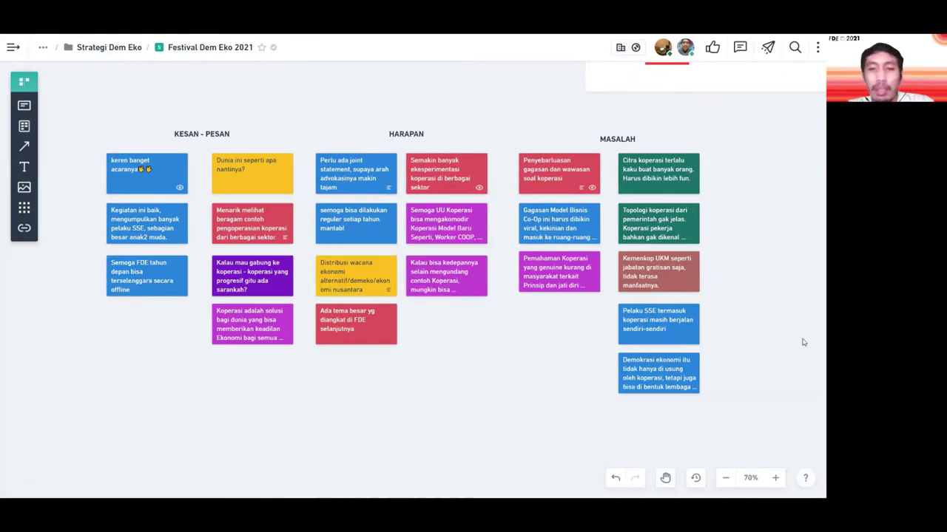
- Look over the cards under the SOLUSI, IDE, MIMPI and KRITIK - SARAN headings
scroll(792, 318, right, 10)
scroll(614, 330, right, 3)
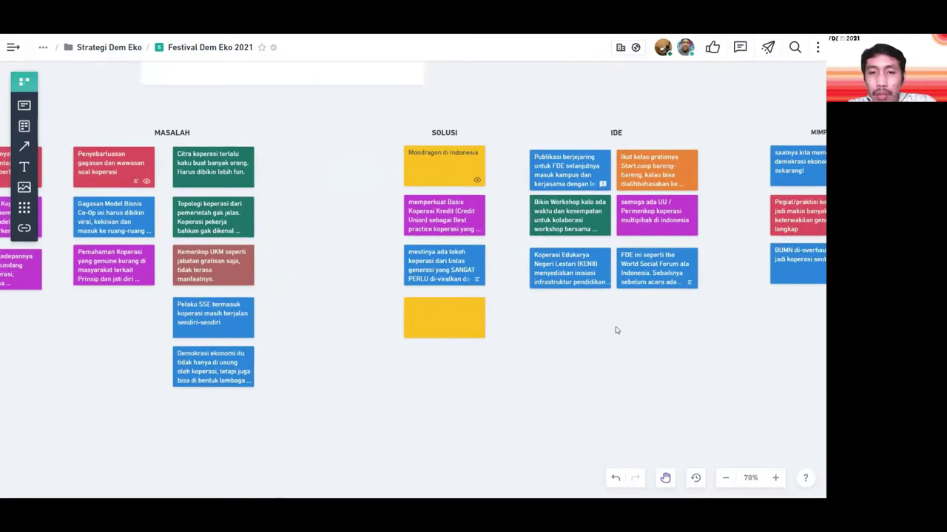
scroll(587, 333, up, 1)
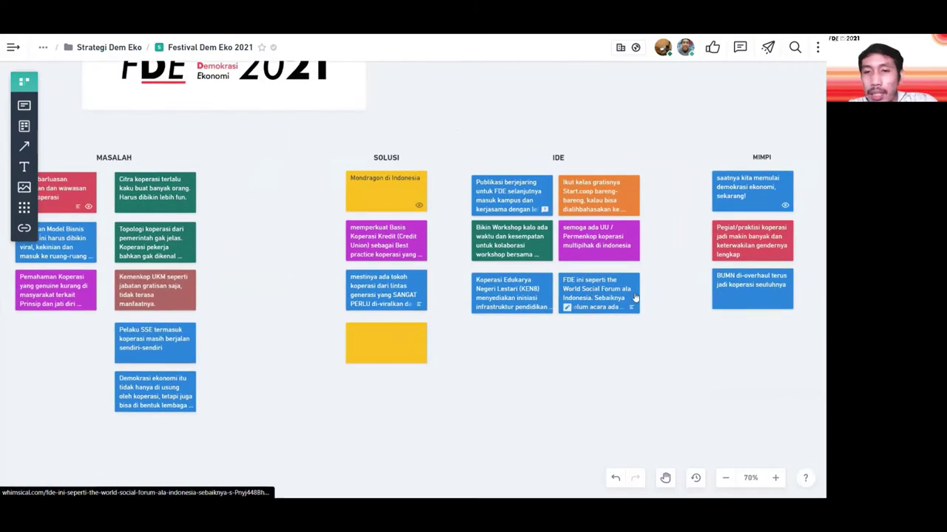
drag(673, 301, 627, 353)
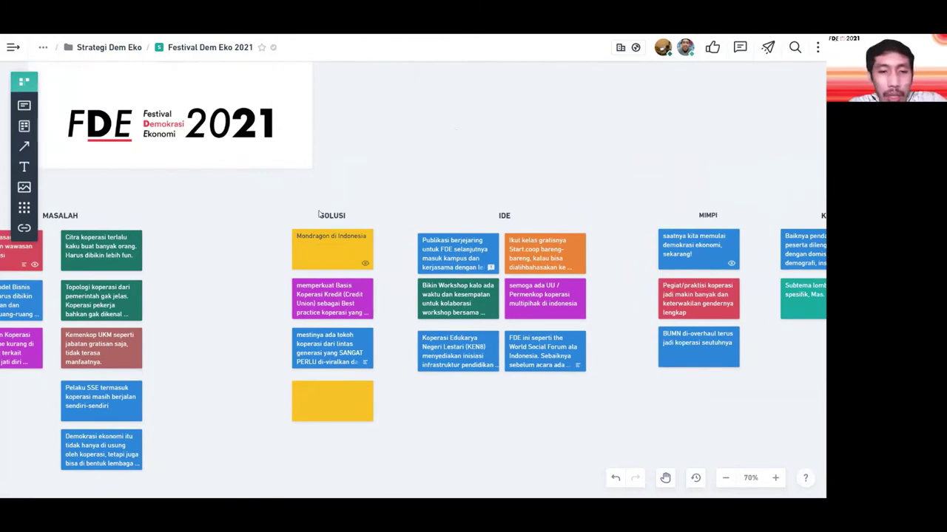
scroll(543, 158, right, 6)
scroll(510, 137, down, 1)
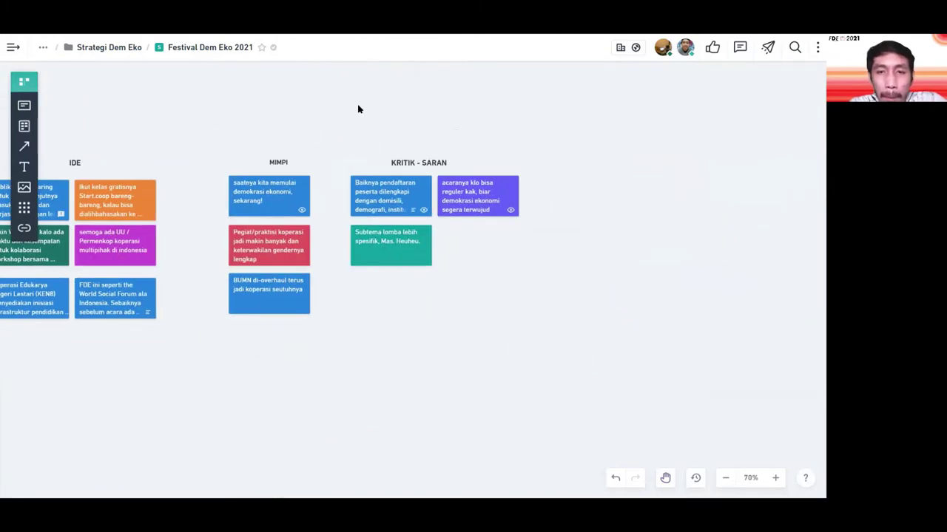
key(XF86AudioRaiseVolume)
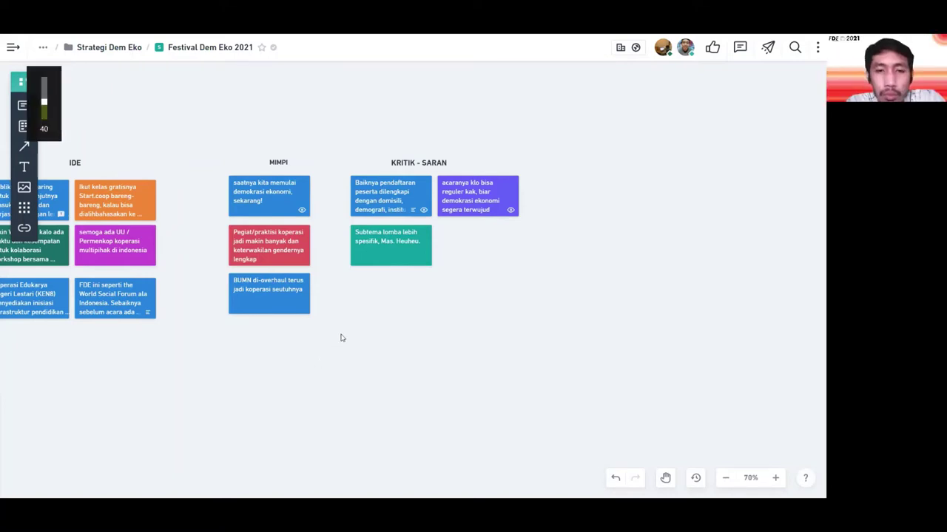
drag(340, 335, 392, 324)
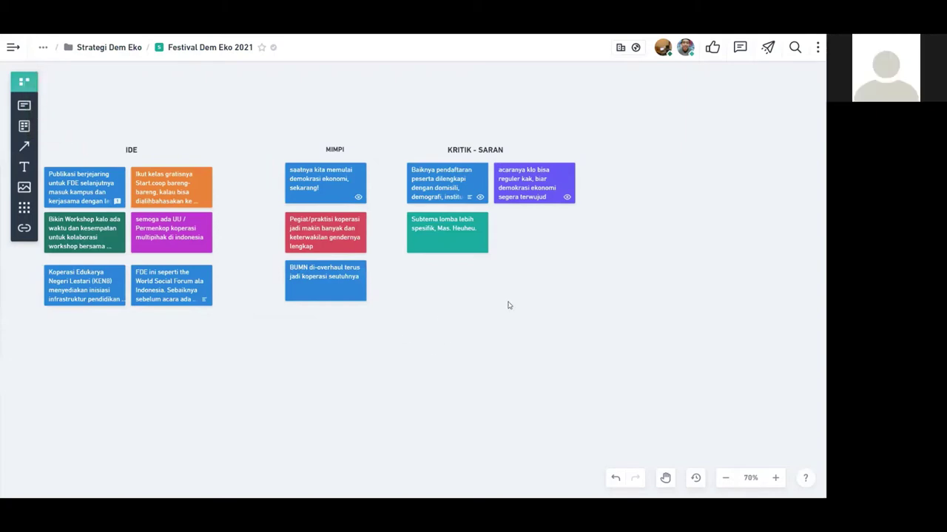
- Move the KRITIK - SARAN heading so it is centred above its two columns of cards
drag(450, 301, 513, 319)
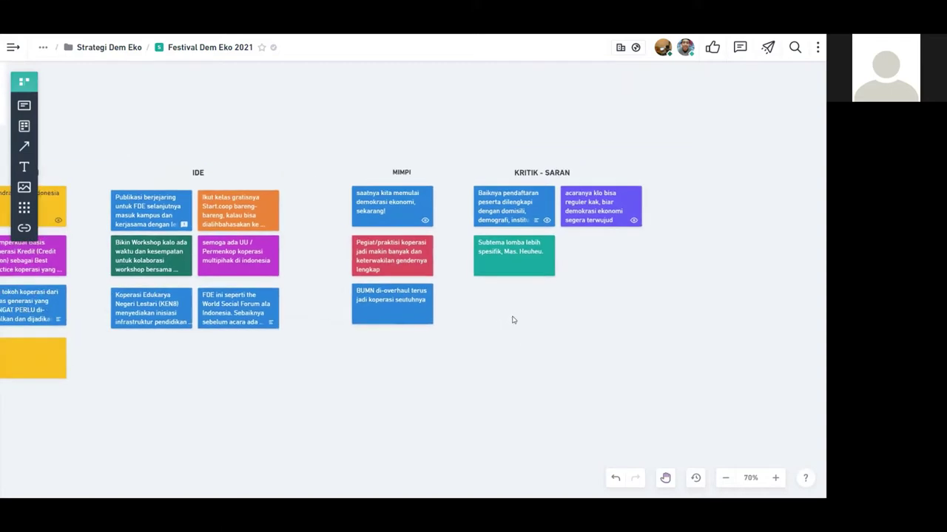
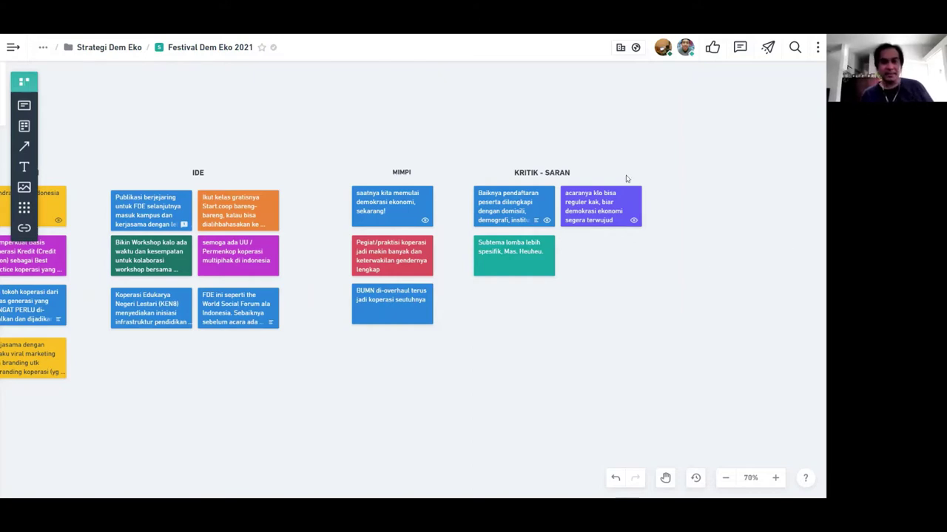
click(553, 175)
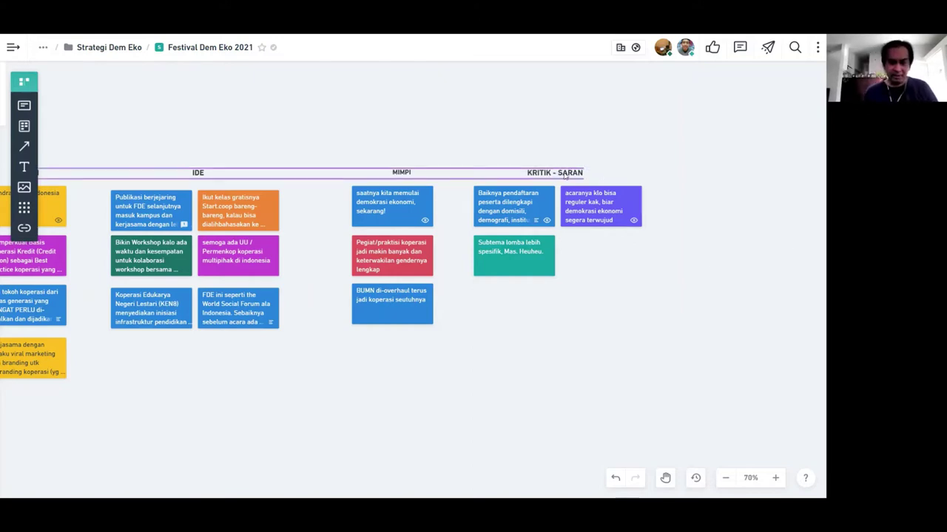
click(613, 320)
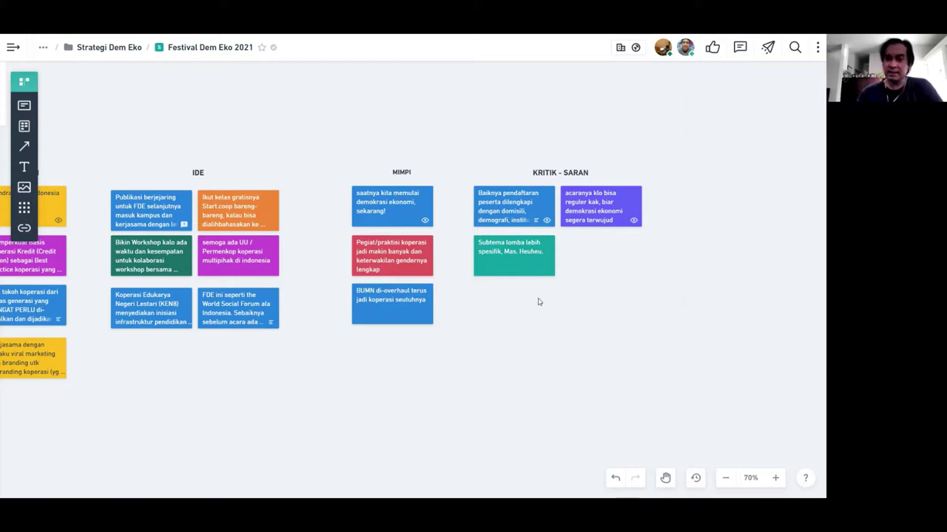
- Move the "Penyebarluasan gagasan", "Gagasan Model Bisnis Co-Op" and "Pemahaman Koperasi" cards under MASALAH closer to the neighbouring column, keeping them aligned
scroll(619, 313, left, 5)
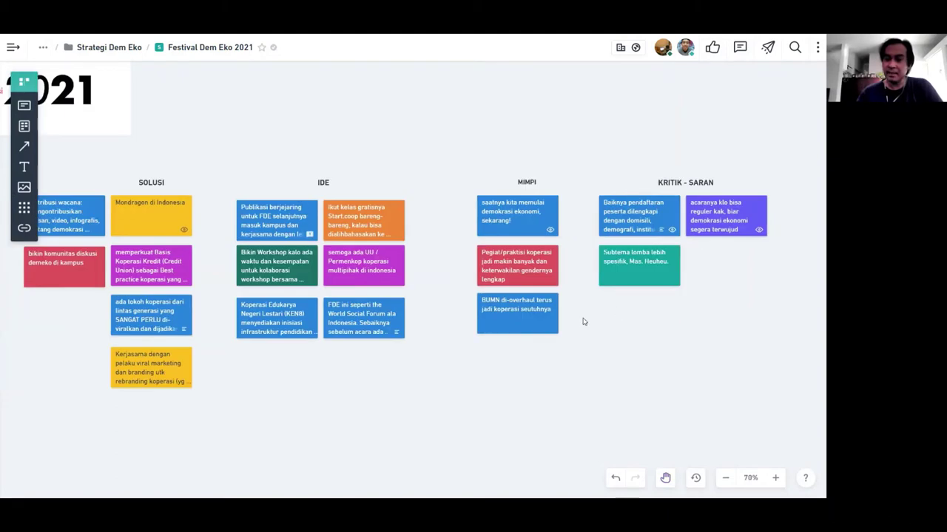
drag(384, 375, 549, 345)
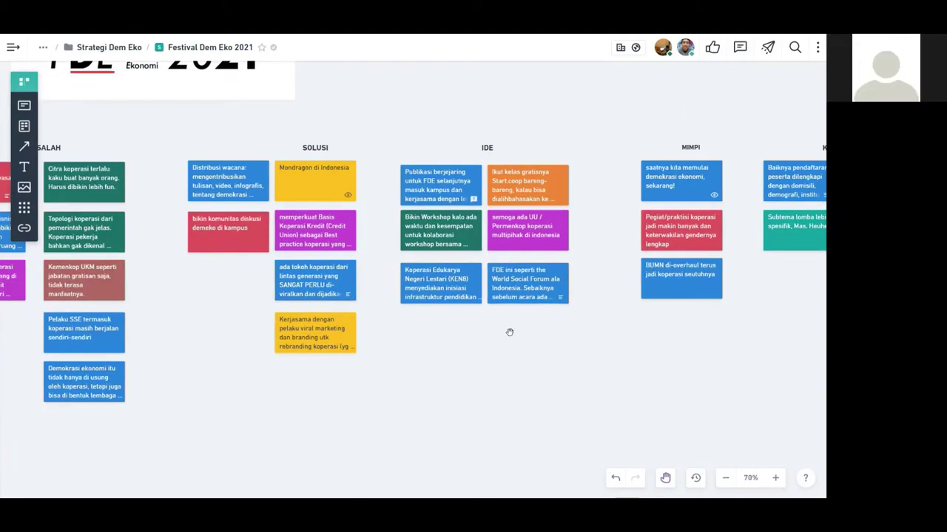
drag(508, 332, 606, 334)
drag(326, 311, 509, 322)
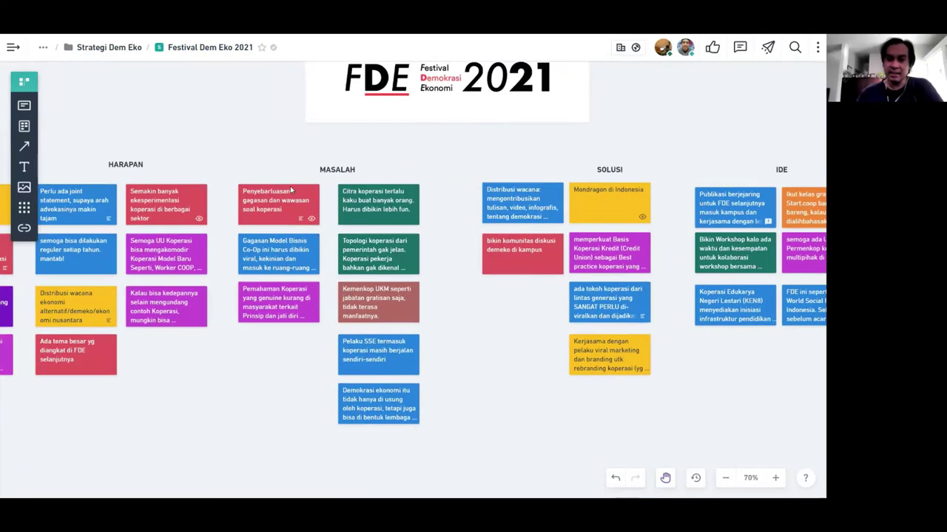
drag(287, 209, 296, 208)
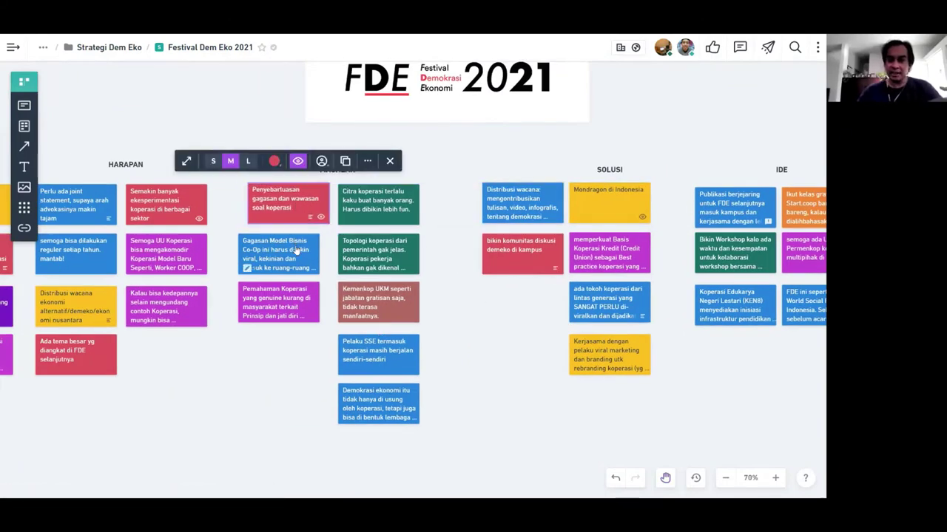
drag(295, 251, 304, 250)
drag(306, 299, 318, 299)
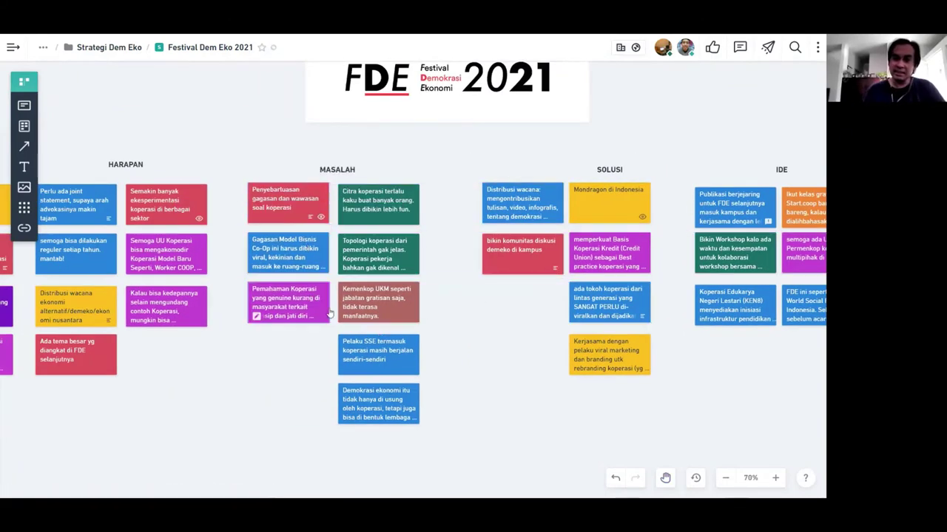
click(468, 360)
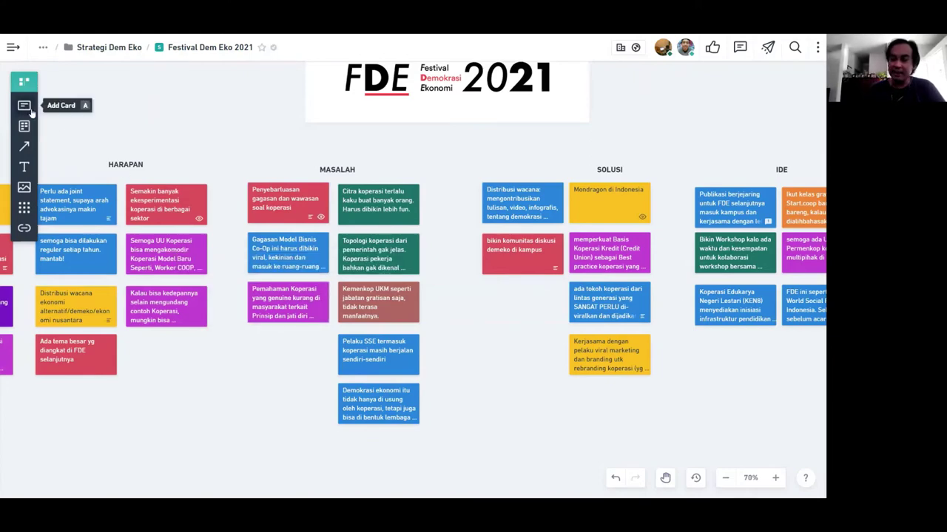
- Add a new card below the "Pemahaman Koperasi" card under MASALAH and colour it blue-violet
drag(24, 106, 252, 336)
click(275, 314)
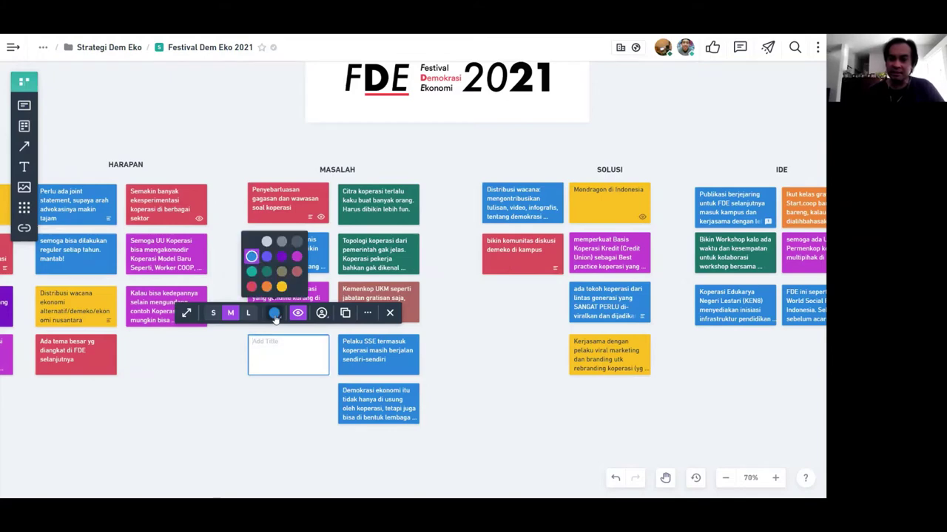
click(252, 257)
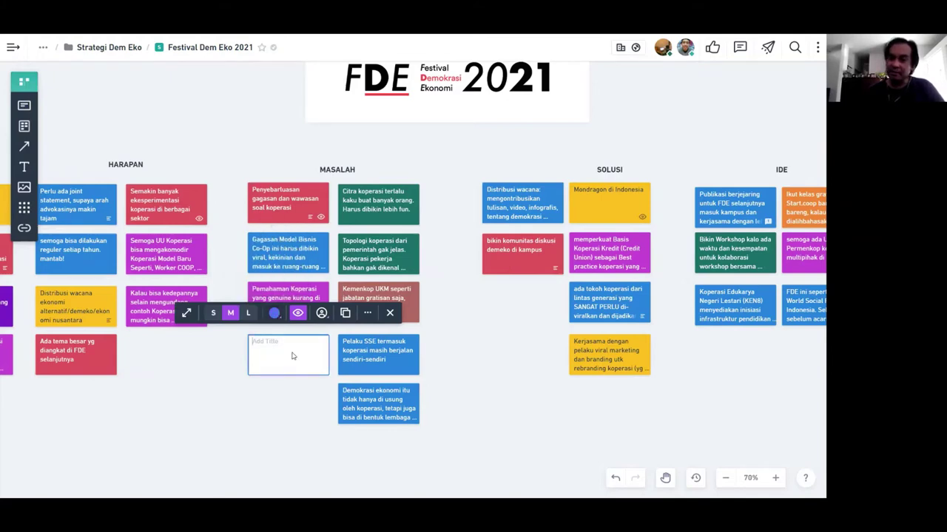
- Title the new MASALAH card "Pendidikan di masyarakat masih sulit dalam hal Koperasi"
text(Pendidikan)
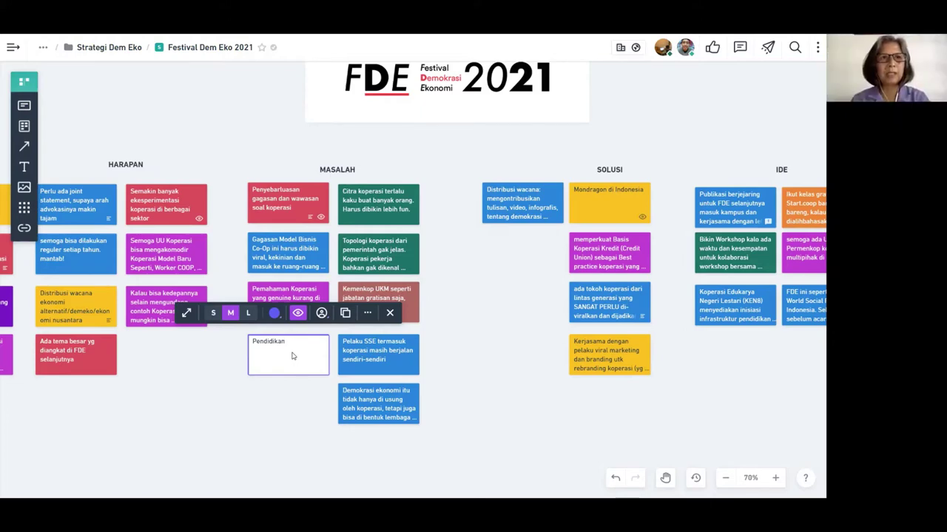
text(di masayrak)
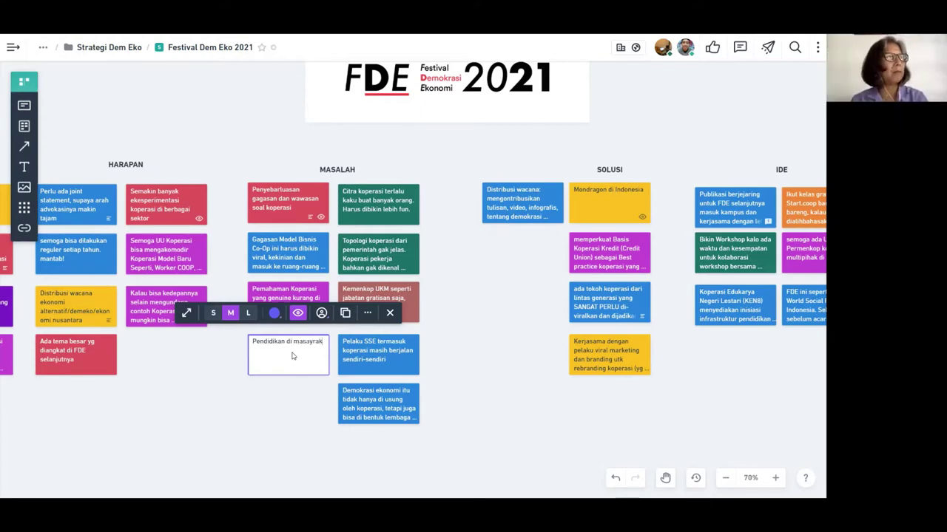
key(BackSpace)
key(BackSpace)
key(BackSpace)
key(BackSpace)
key(BackSpace)
text(yarakat)
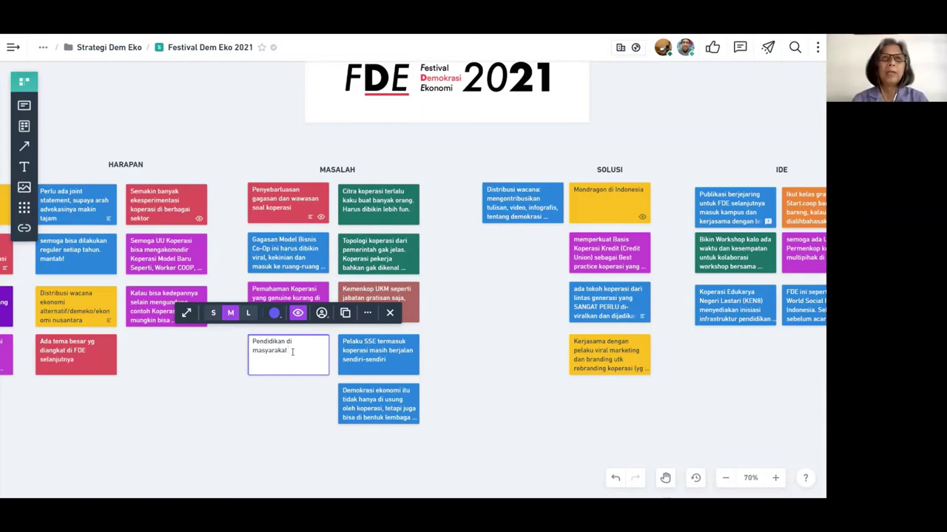
text(masih sulit dalam)
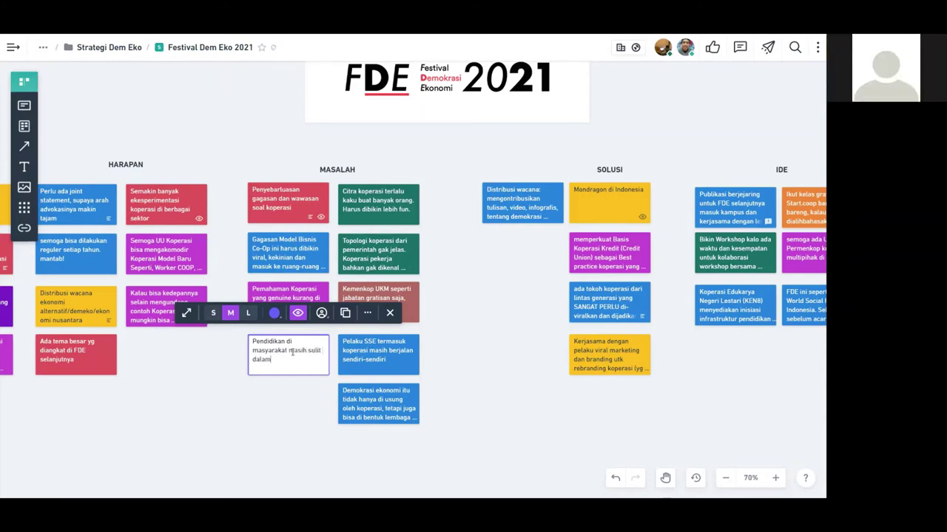
text( hal Koperasi)
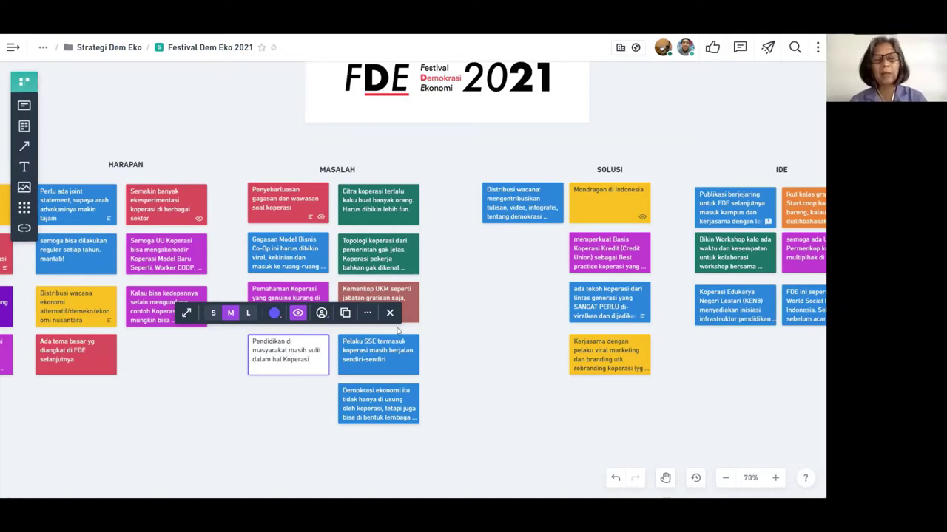
click(480, 316)
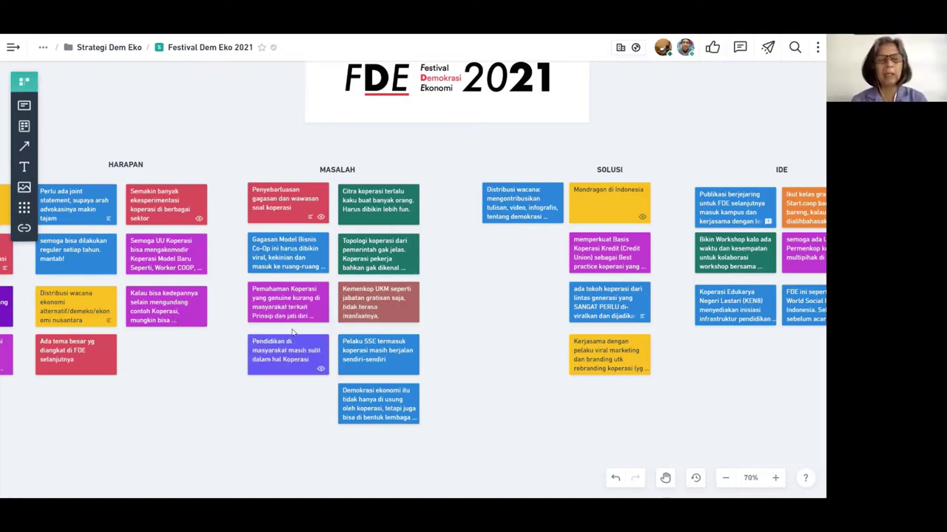
- Open the "Pendidikan di masyarakat" card and begin its description with "Jadinya kadang dulu yang dilakukan"
click(300, 352)
click(300, 122)
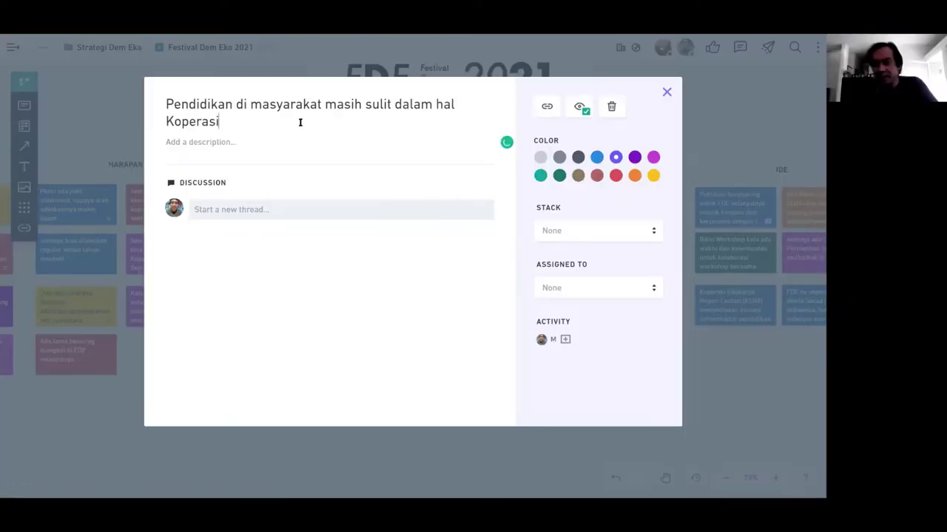
text(,)
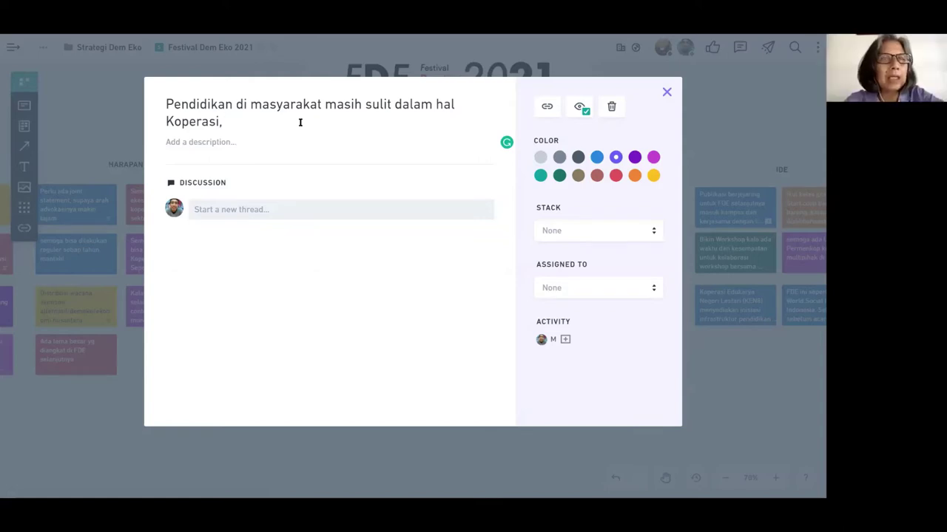
key(BackSpace)
key(BackSpace)
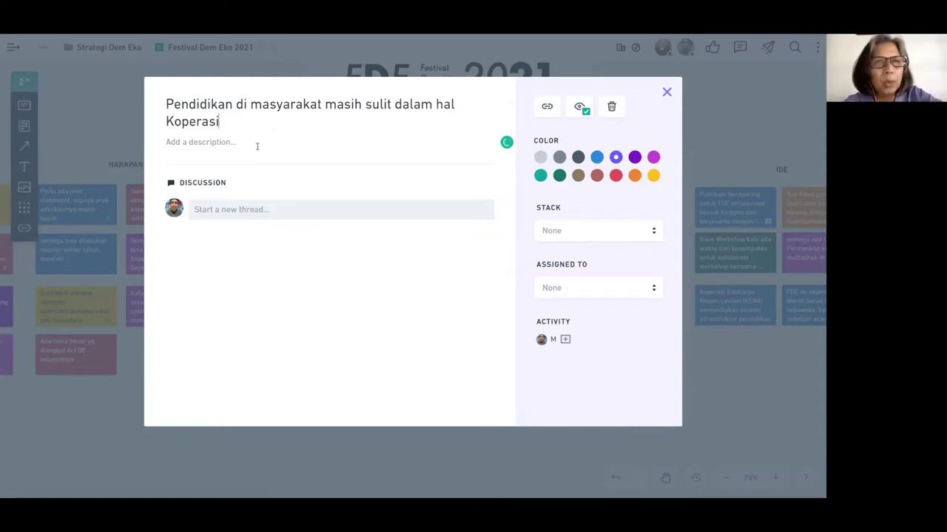
click(257, 146)
text(Jadinya )
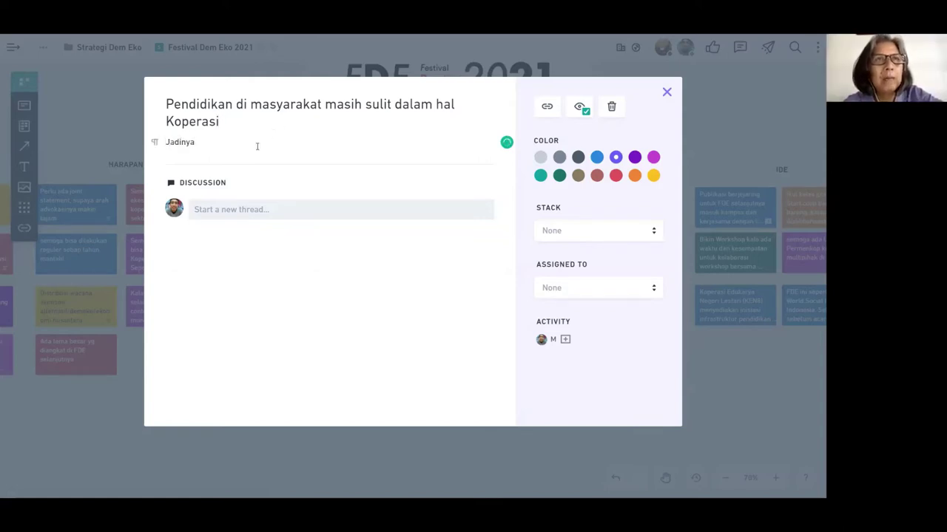
text(kadang)
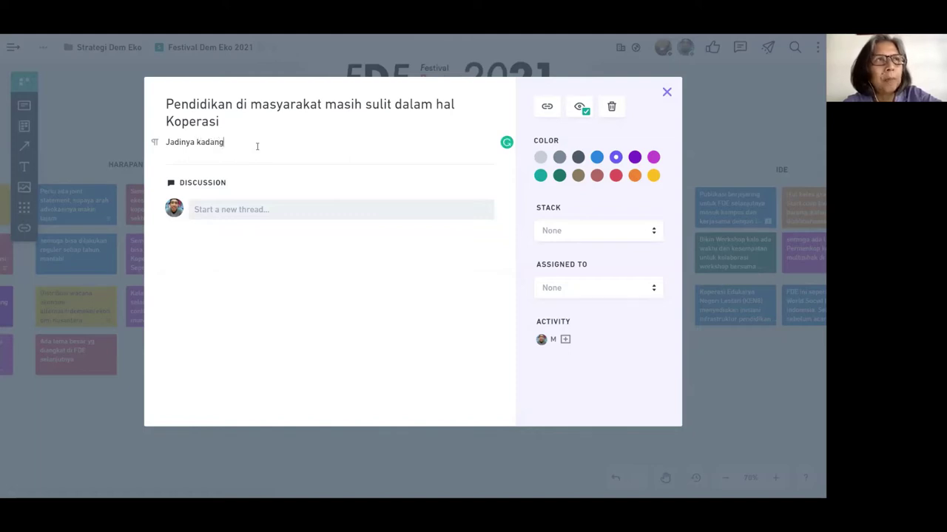
text( dulu )
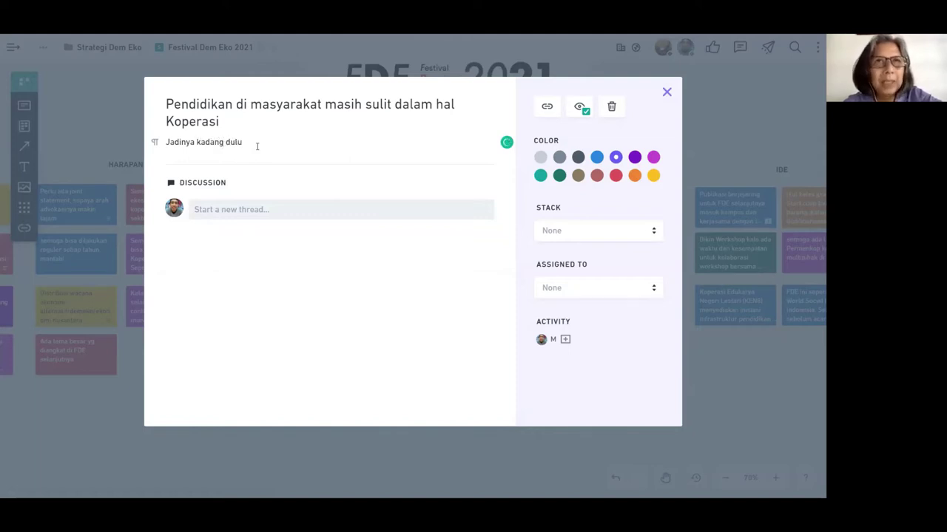
text(yang dilakuka)
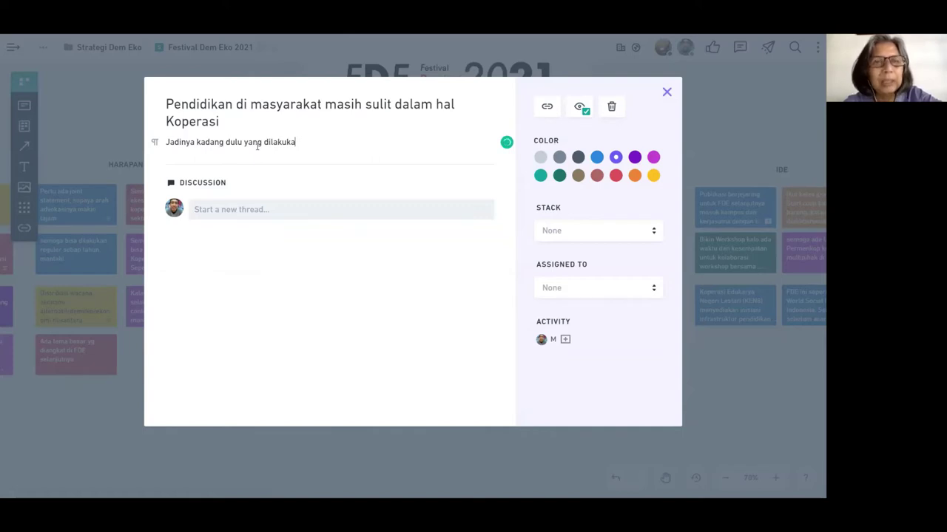
text(n)
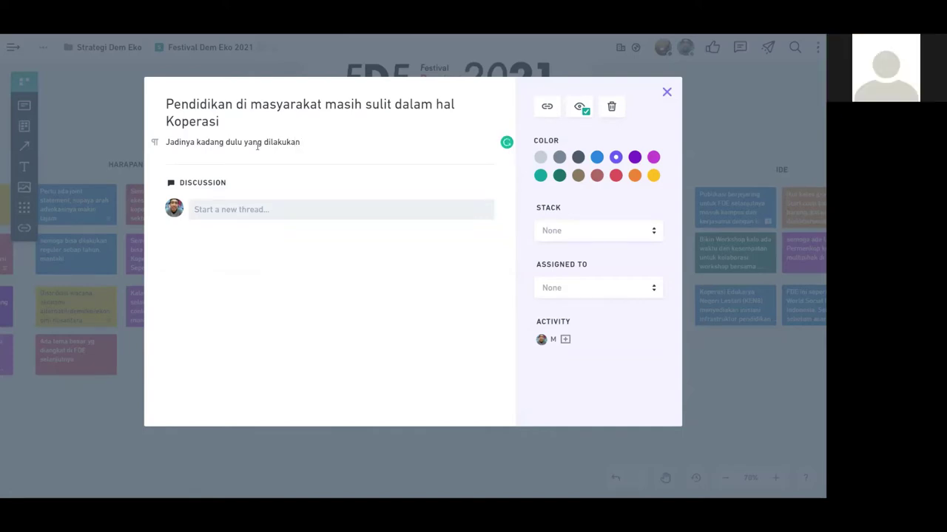
- Complete the description's first sentence with "malah dipaksa dari atas, top-down seperti KUD masa itu."
text( malah )
text(di)
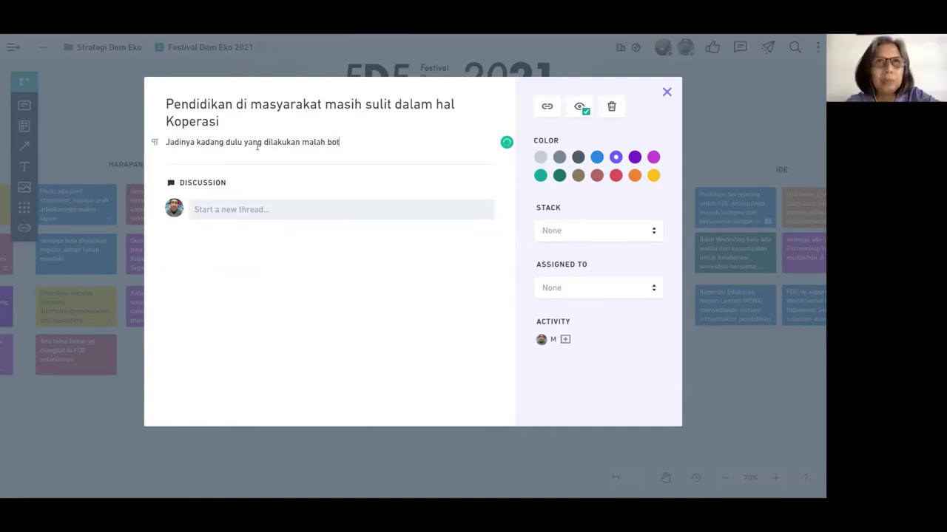
key(BackSpace)
key(BackSpace)
text(dipaksa dari a)
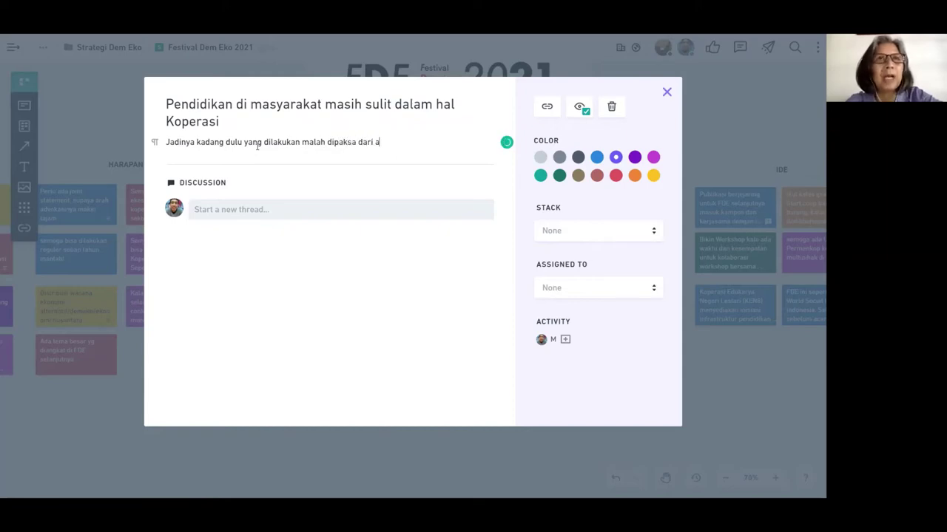
text(tas, top-bo)
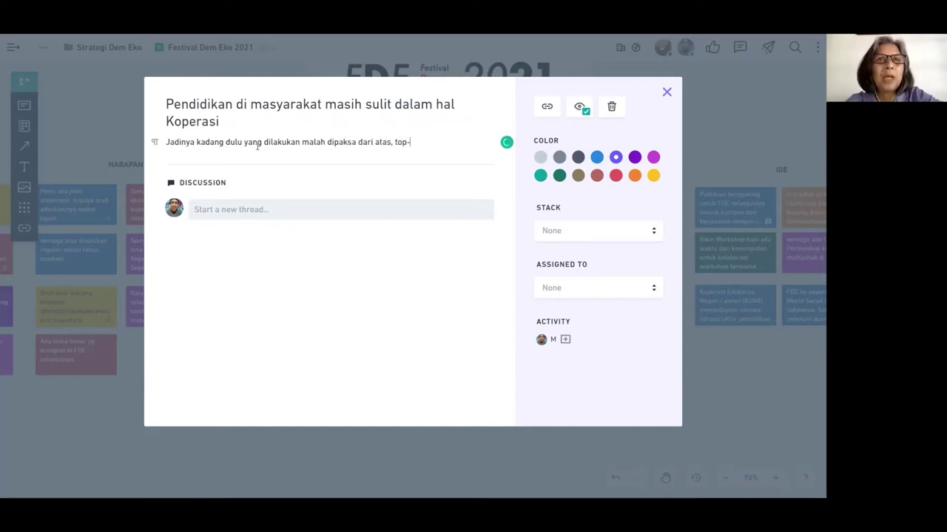
key(BackSpace)
key(BackSpace)
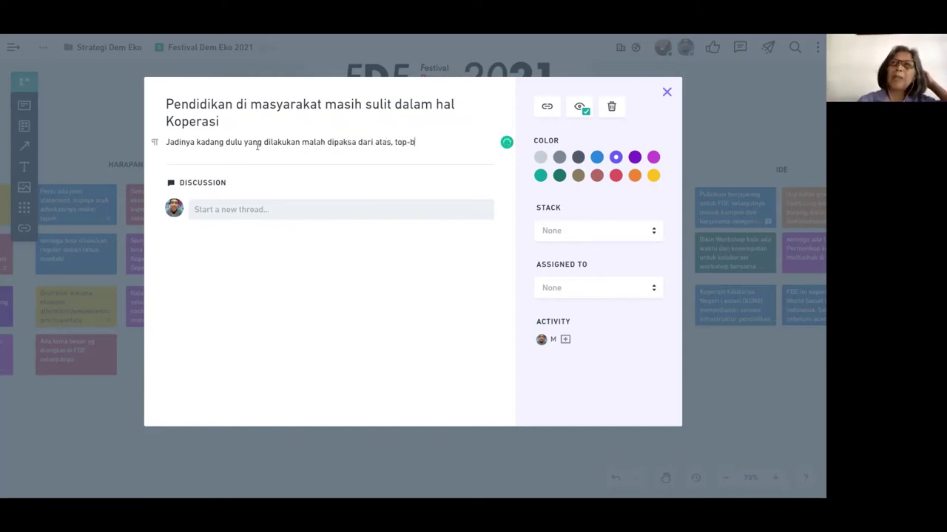
text(down seperti)
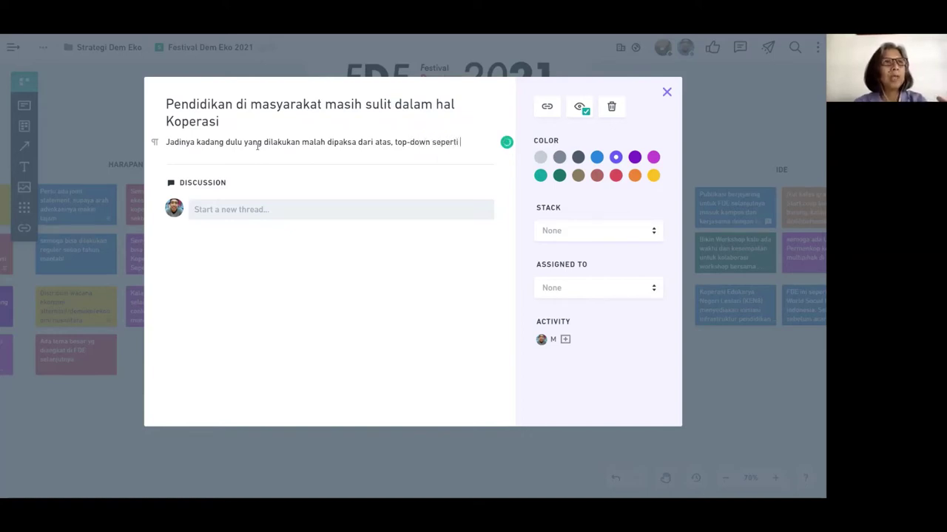
text( KUD masa itu)
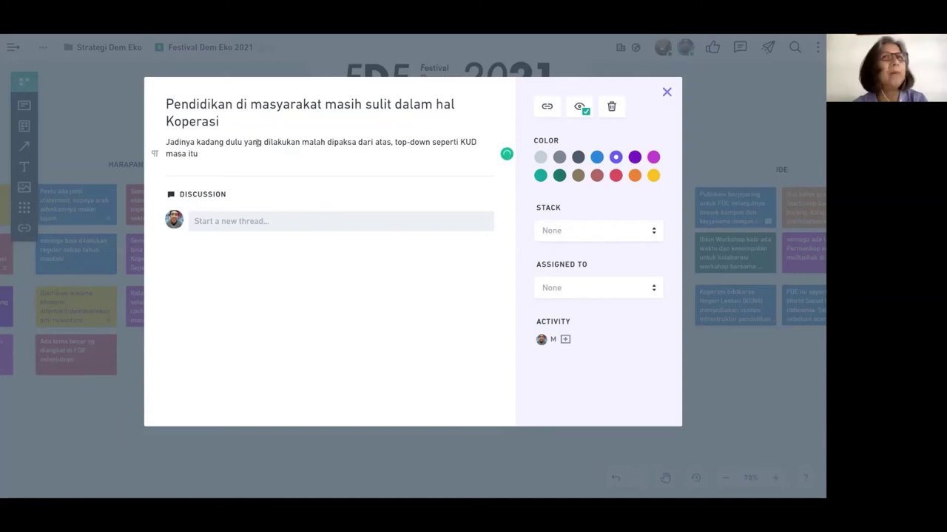
text(.)
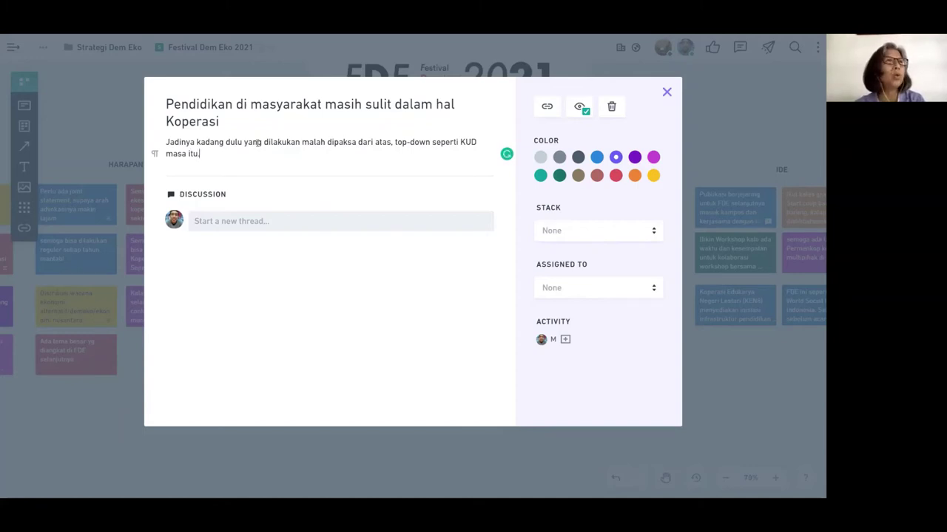
- Add a second description paragraph, "Memang cepat, tapi nyatanya tidak sustainable", and close the card
key(Return)
text(Memang e)
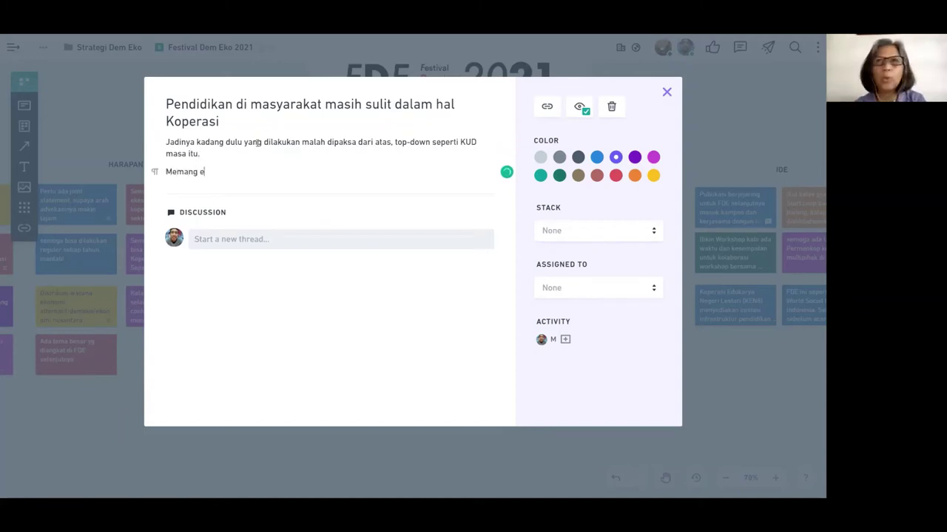
key(BackSpace)
text(cepat, tapi n)
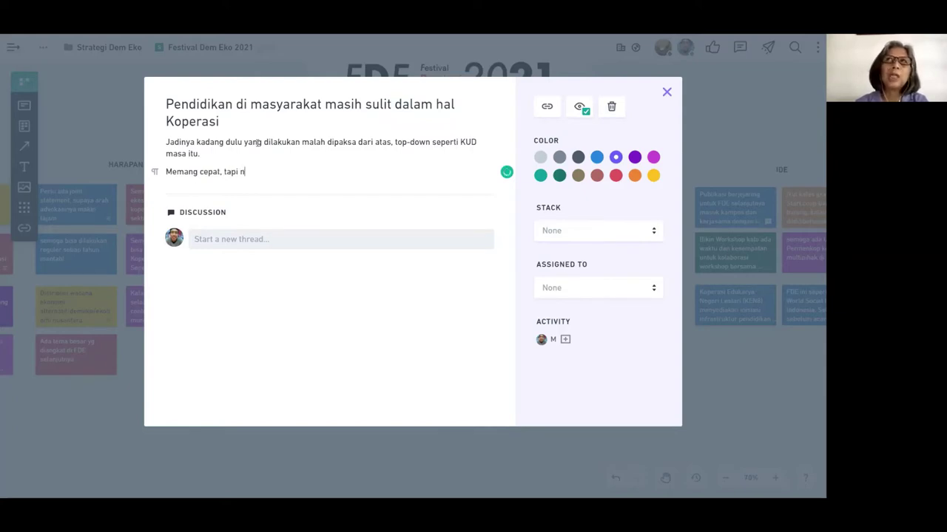
text(yatanya tidak )
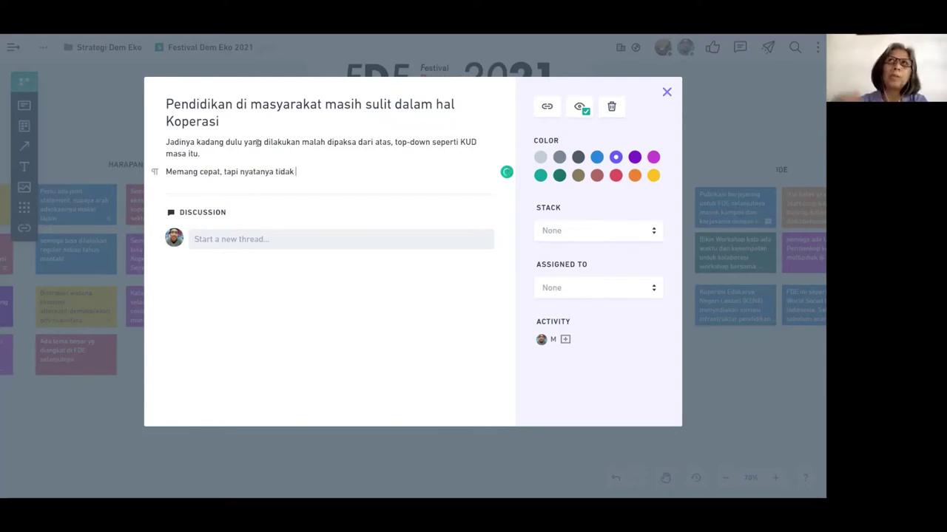
text(sustainable)
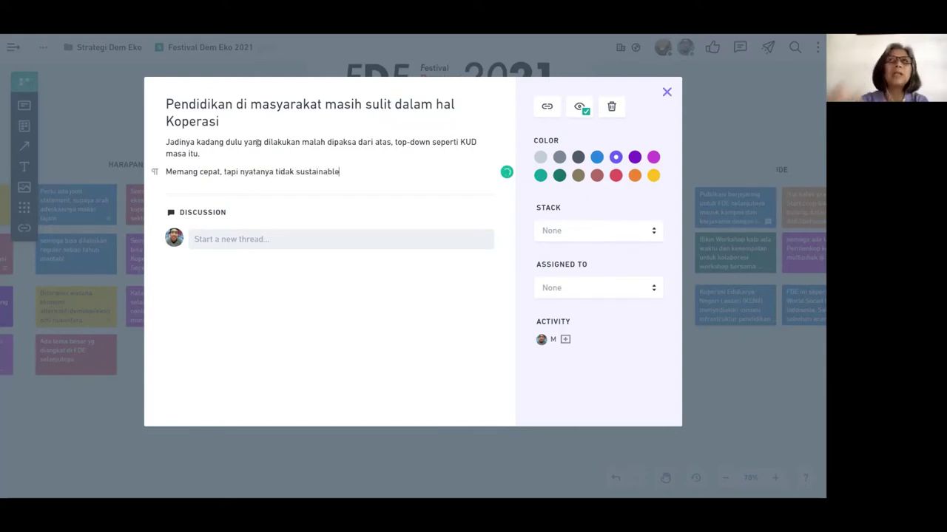
click(86, 274)
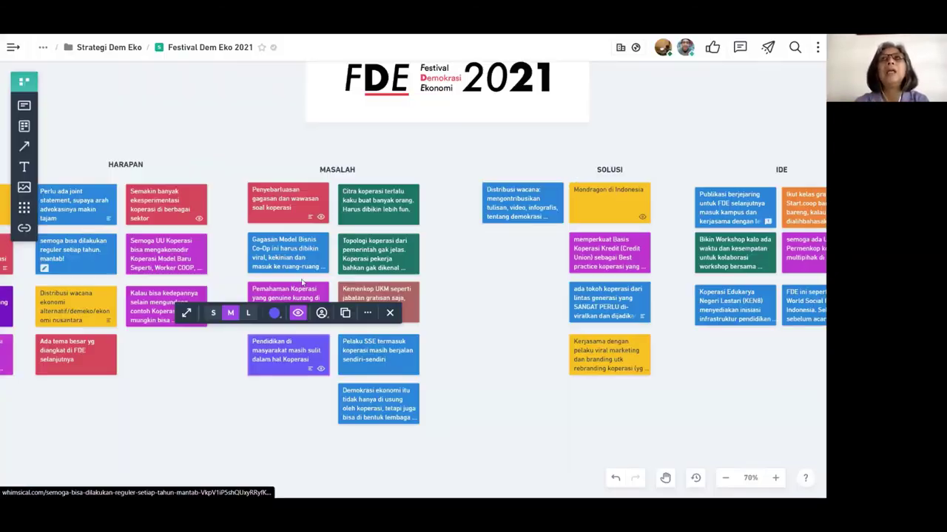
- Move the SOLUSI heading so it sits centred over its two columns of cards
scroll(558, 326, right, 5)
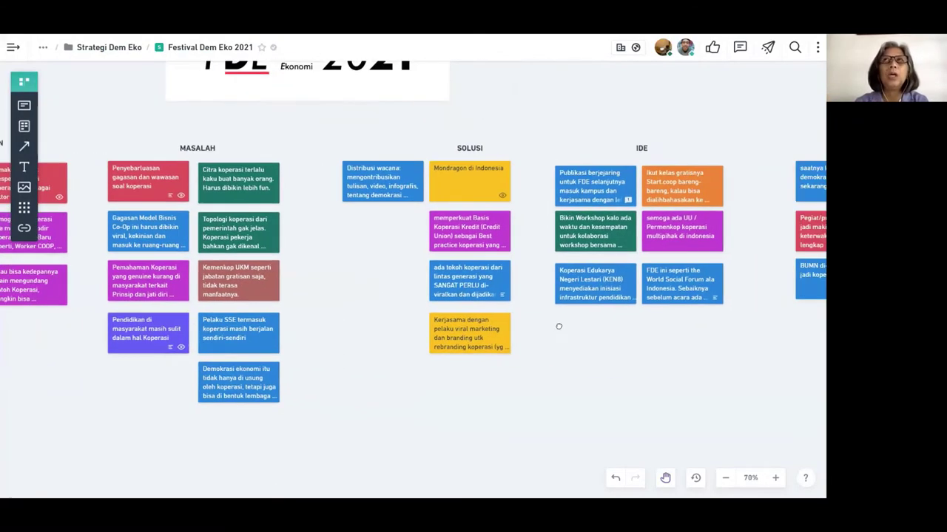
scroll(559, 326, right, 8)
scroll(446, 359, left, 3)
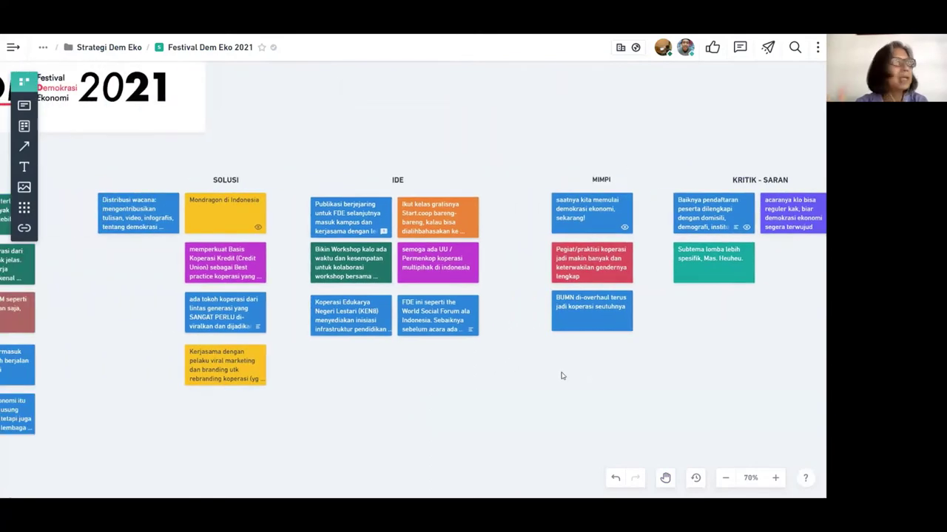
scroll(561, 376, down, 5)
scroll(474, 353, left, 1)
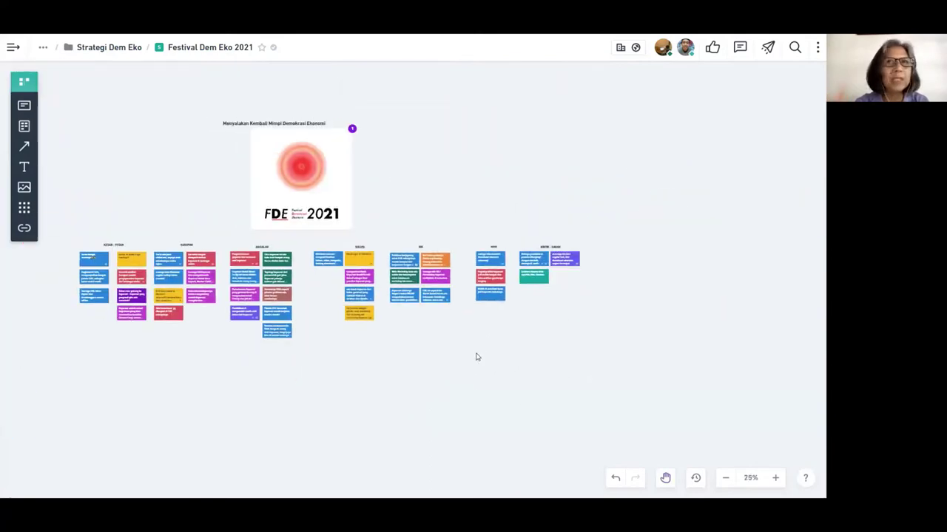
scroll(477, 357, up, 3)
scroll(454, 355, left, 6)
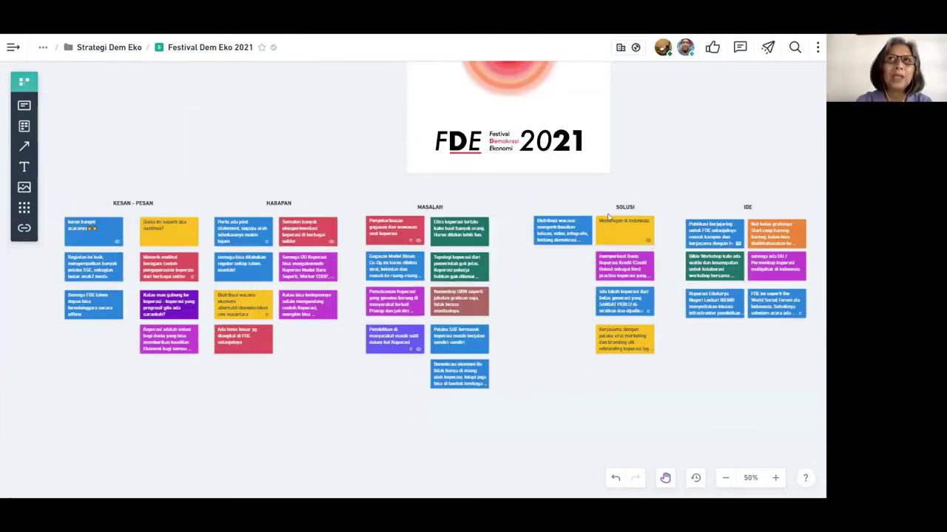
drag(633, 208, 595, 210)
click(232, 173)
- Copy the SOLUSI heading into the empty area below its cards and rename the copy "INSPIRASI"
scroll(298, 135, left, 4)
scroll(298, 136, down, 2)
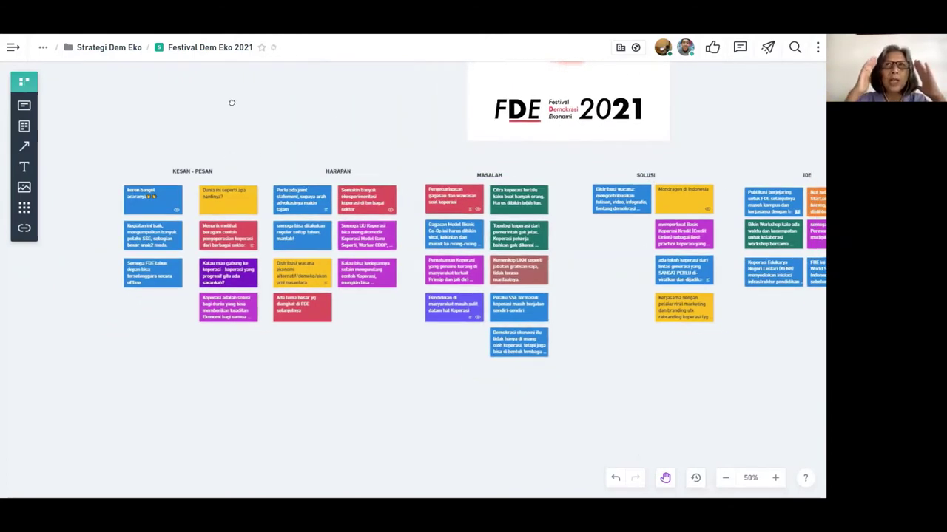
scroll(461, 127, right, 6)
scroll(461, 126, down, 1)
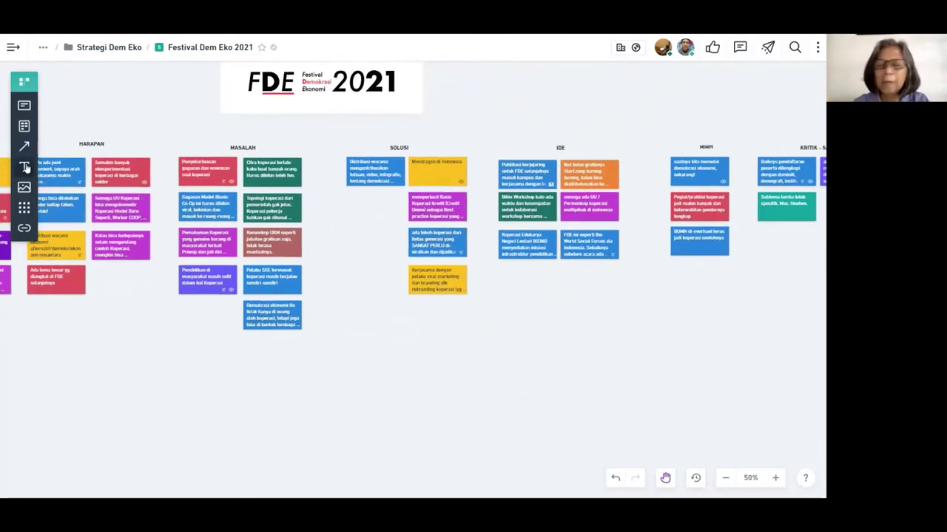
click(25, 167)
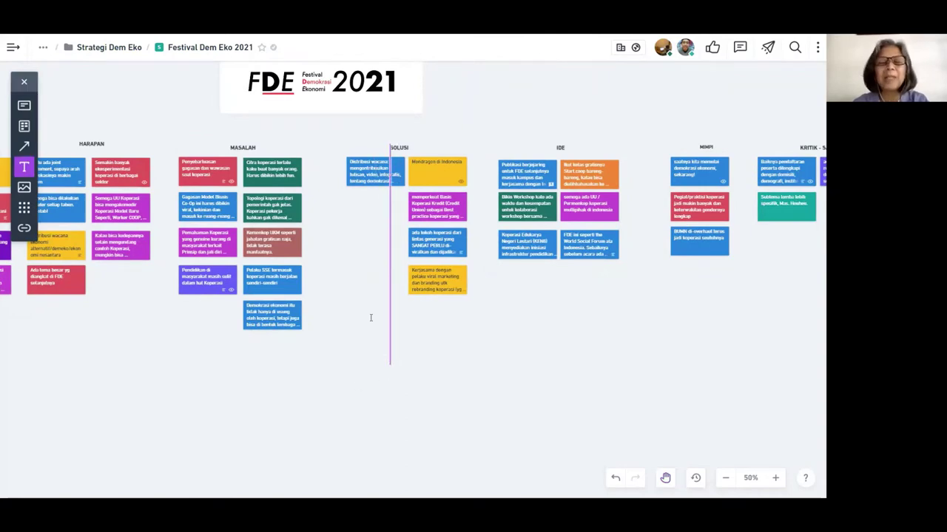
click(24, 81)
click(393, 150)
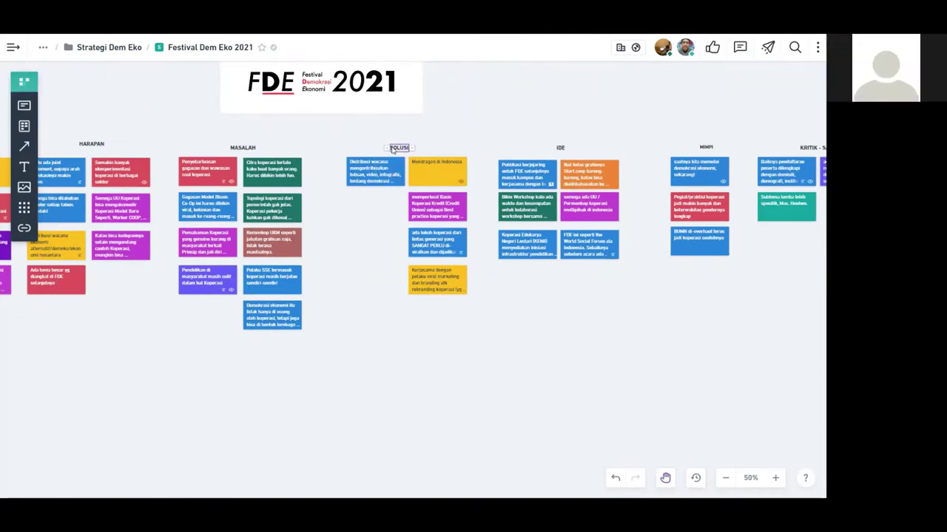
drag(399, 349, 398, 368)
double_click(399, 368)
text(INSPIRASI)
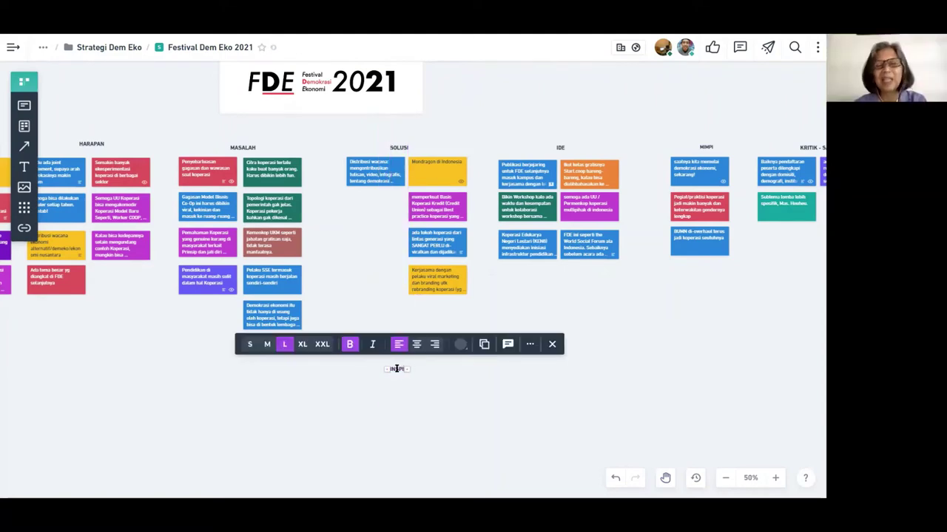
click(434, 397)
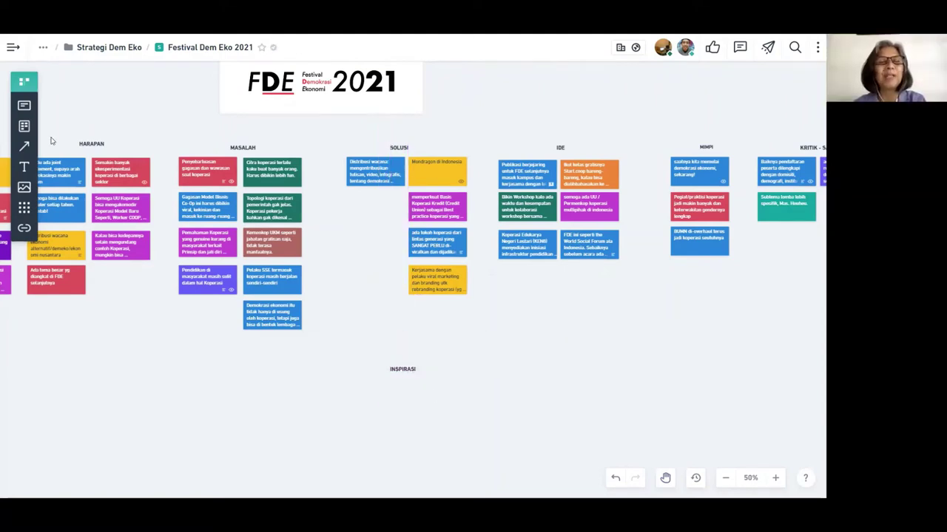
- Add a new card directly below the INSPIRASI heading with the title "Panggungharjo"
drag(24, 105, 346, 376)
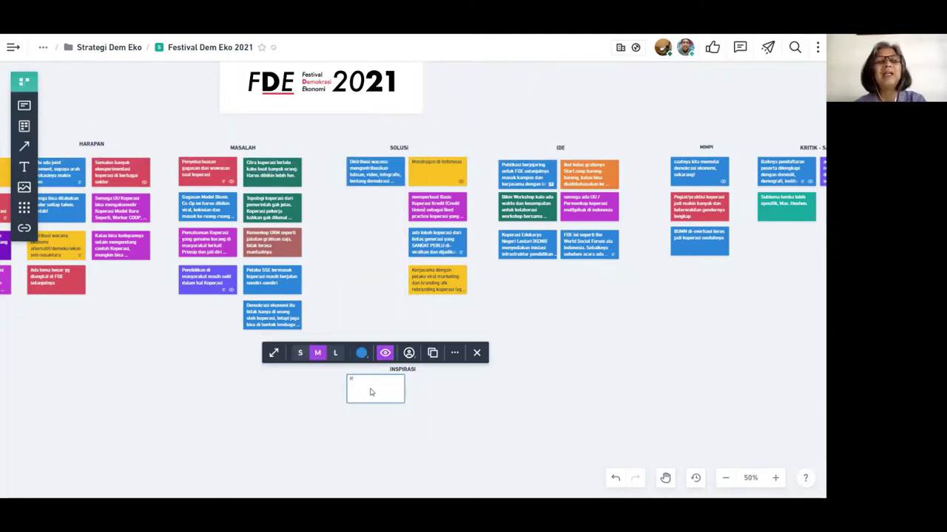
text(Panggung)
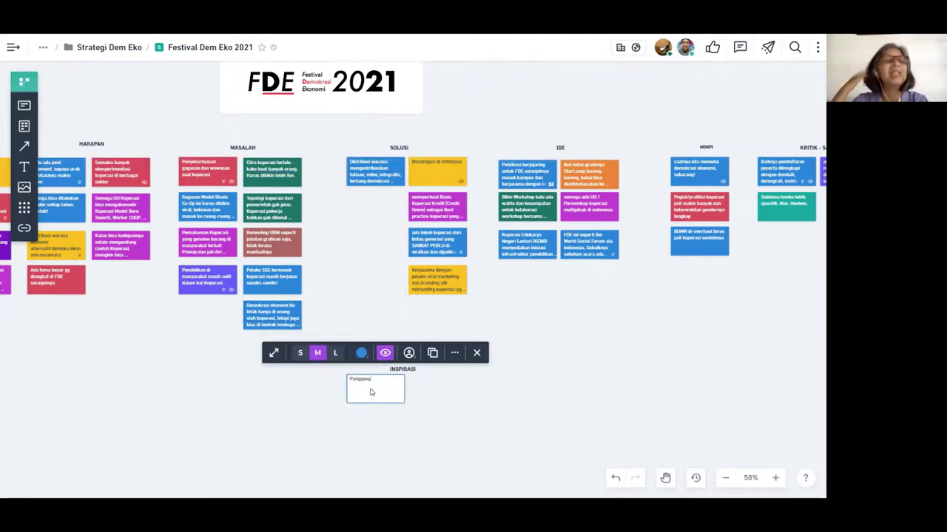
text(harjo)
key(Escape)
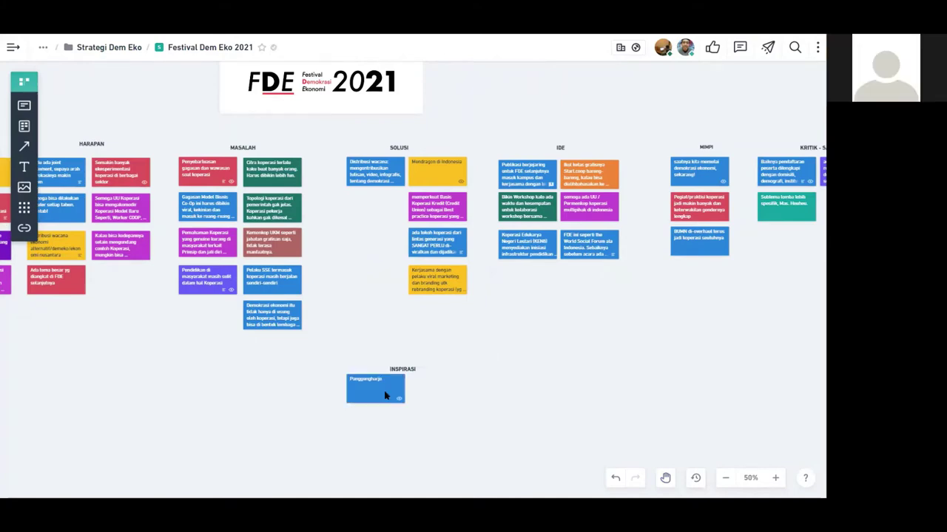
- Open the Panggungharjo card, extend its title with ", lurah pak" and the village head's name, and close it
click(750, 478)
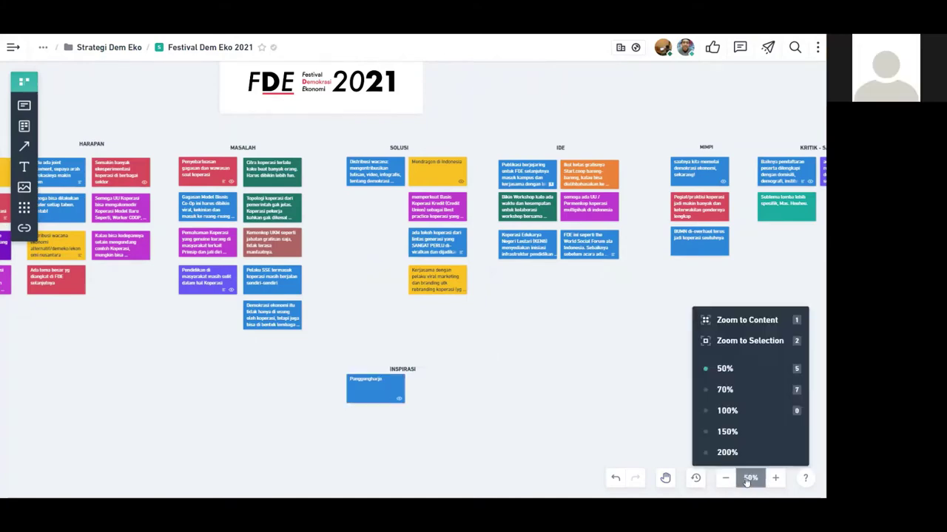
click(755, 390)
scroll(480, 365, down, 3)
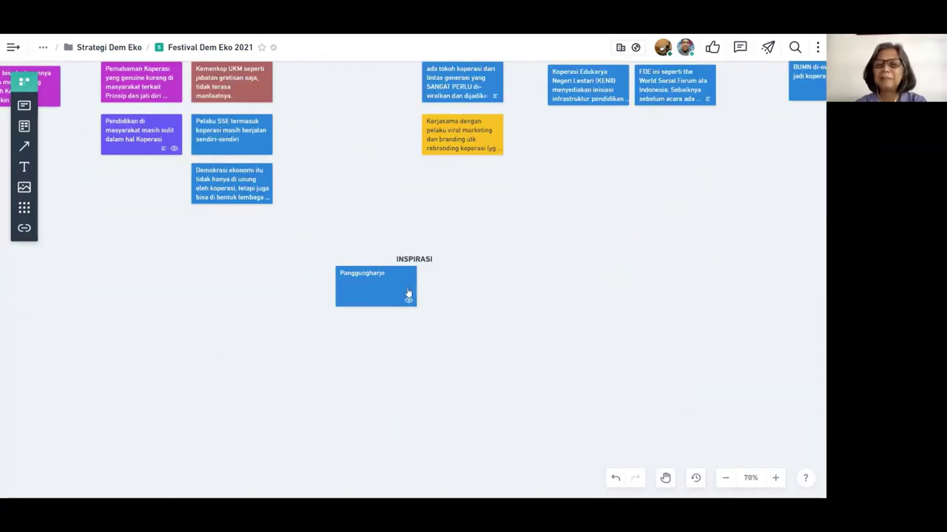
click(396, 290)
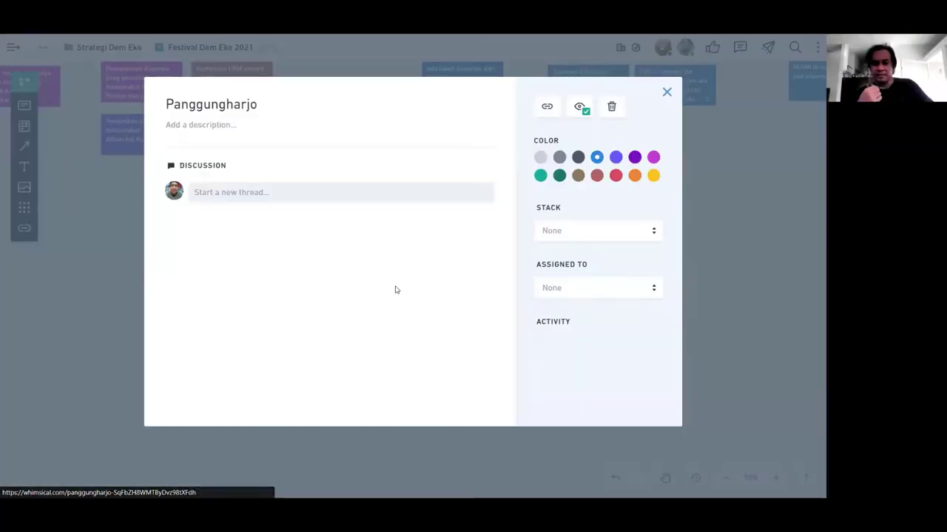
click(307, 102)
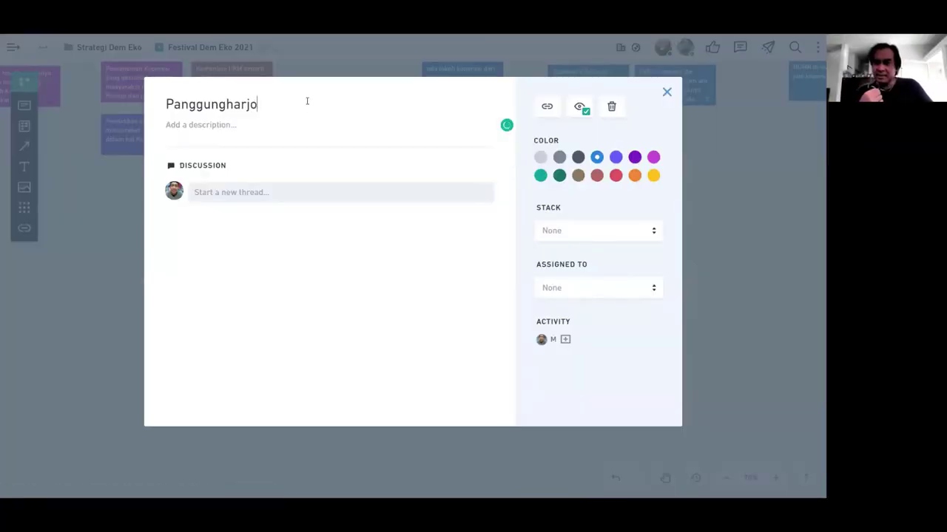
text(, lurah pak)
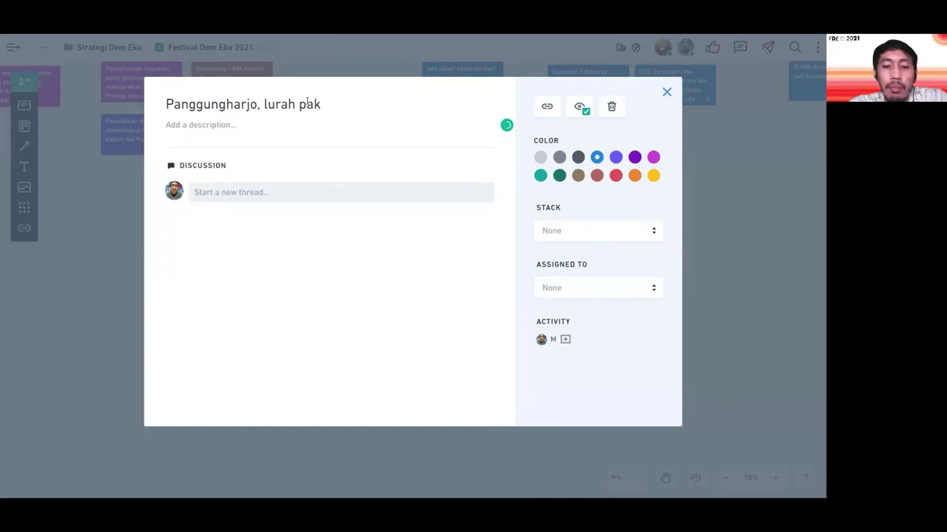
text( Wa)
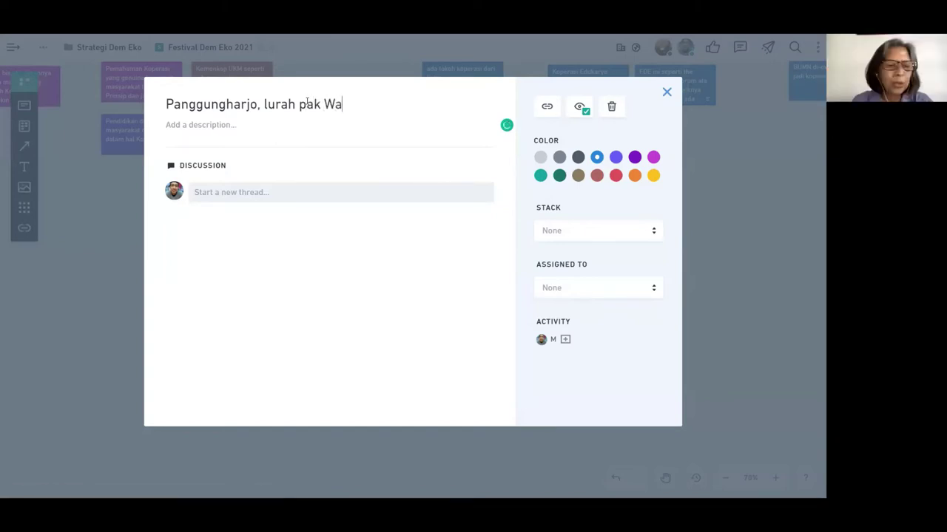
text(hyudi)
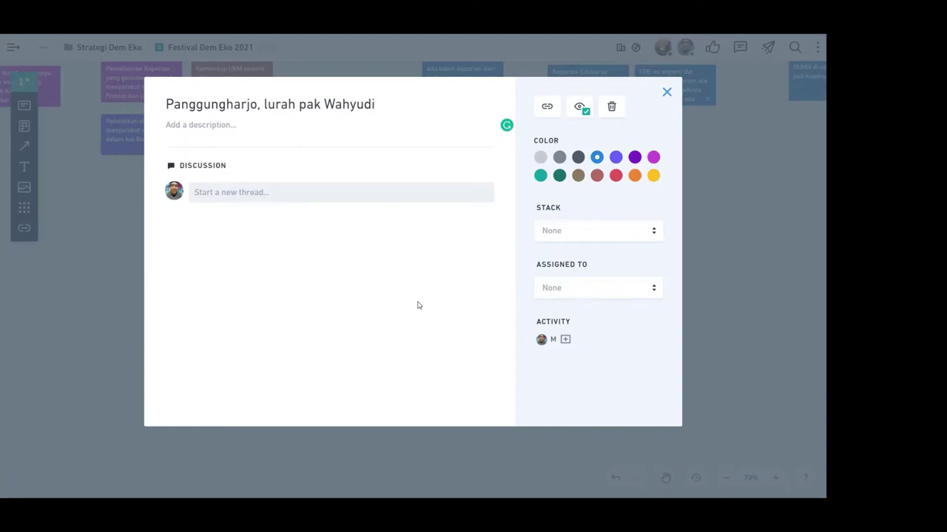
click(666, 92)
- Reopen the Panggungharjo card and put the word "Desa" in front of its title
click(374, 281)
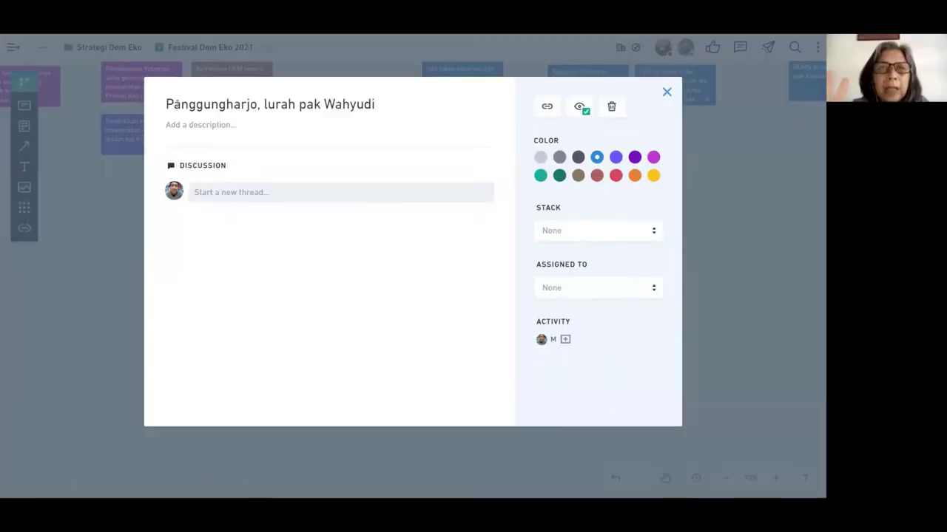
text(Lurah)
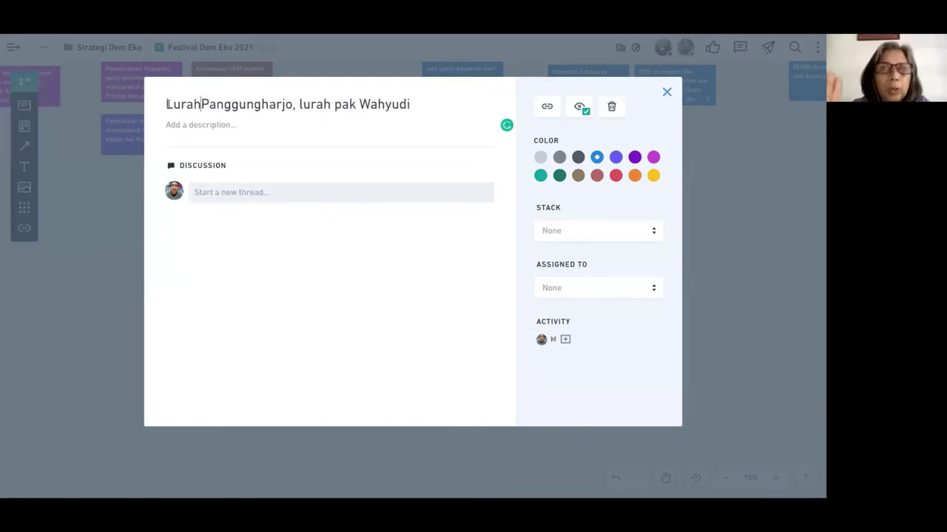
key(BackSpace)
key(BackSpace)
key(BackSpace)
key(BackSpace)
key(BackSpace)
text(DE)
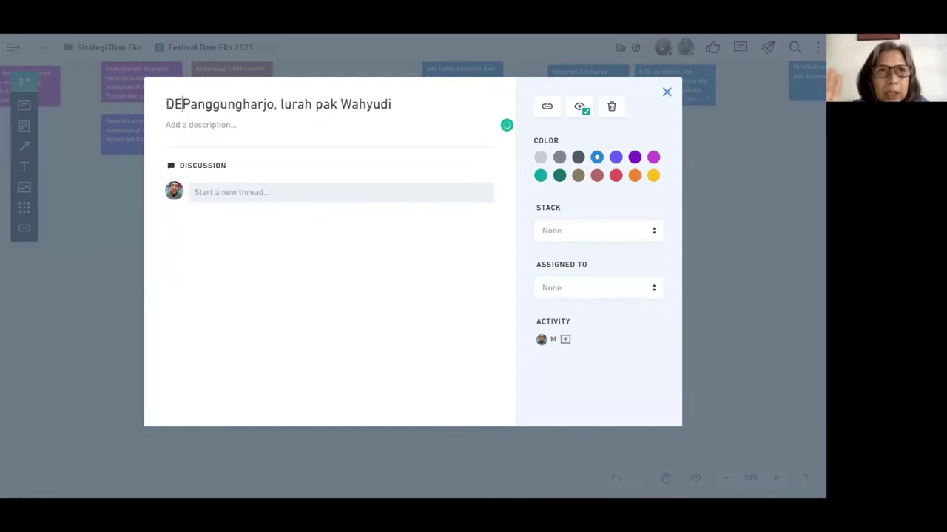
text(sa)
key(BackSpace)
key(BackSpace)
key(BackSpace)
key(BackSpace)
text(esa)
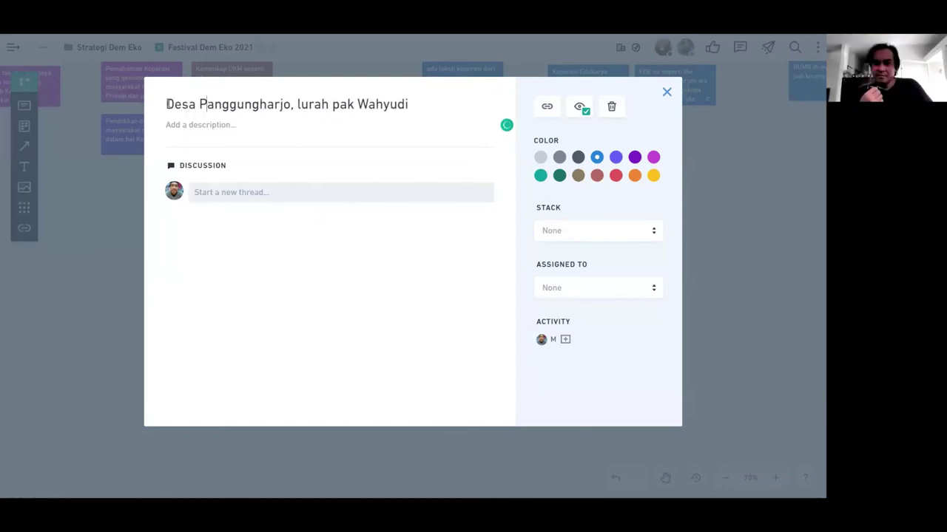
key(Right)
key(Right)
key(Right)
key(Right)
key(Right)
key(Right)
key(Right)
key(Right)
key(Right)
key(Right)
key(Right)
key(Right)
key(Right)
key(Right)
key(Right)
key(Right)
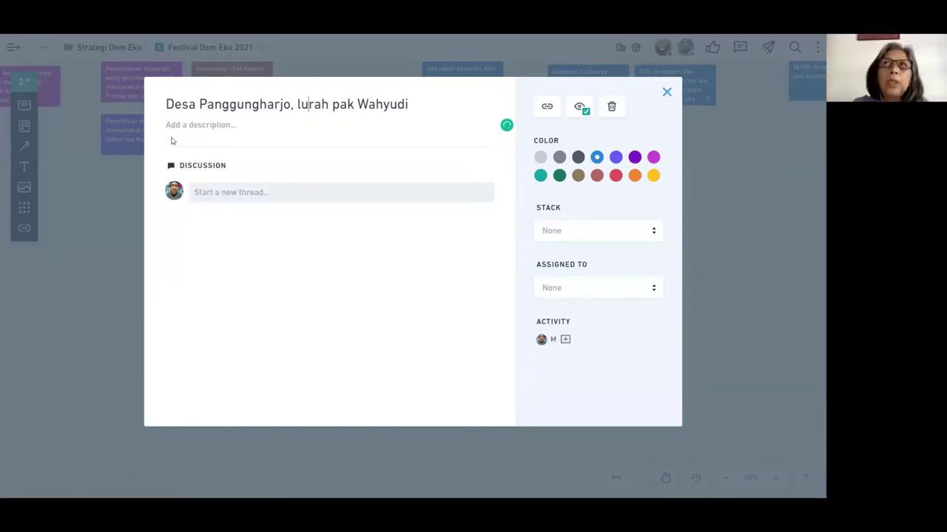
- Enter "Sangat tokcer, jadi referensi BUMDes se-Indonesia" as the description of the Desa Panggungharjo card
click(173, 125)
text(Sangat toke)
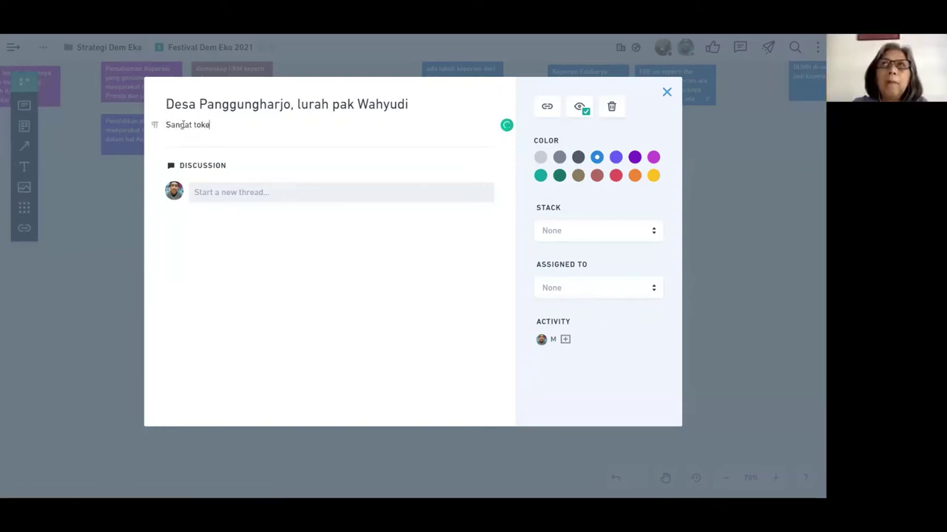
key(BackSpace)
text(cer, jadi re)
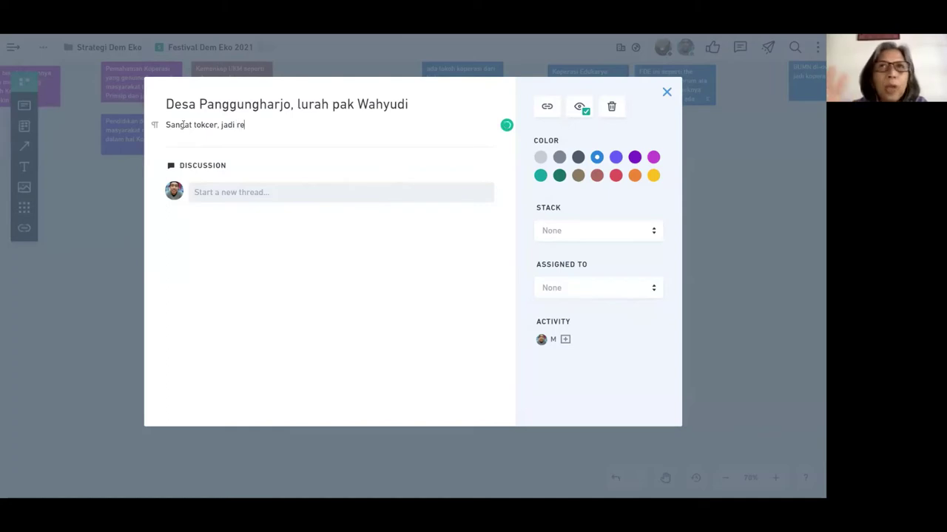
text(ferensi BUMdes)
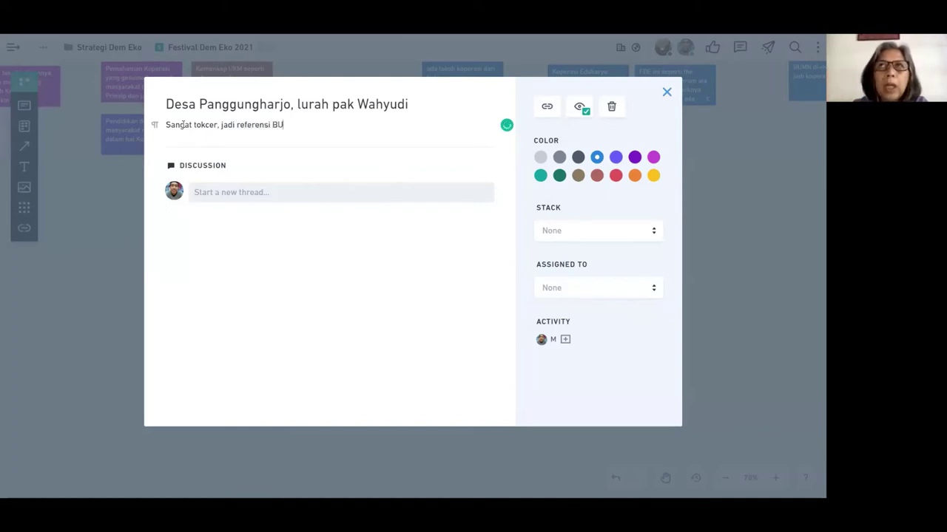
key(BackSpace)
key(BackSpace)
key(BackSpace)
key(BackSpace)
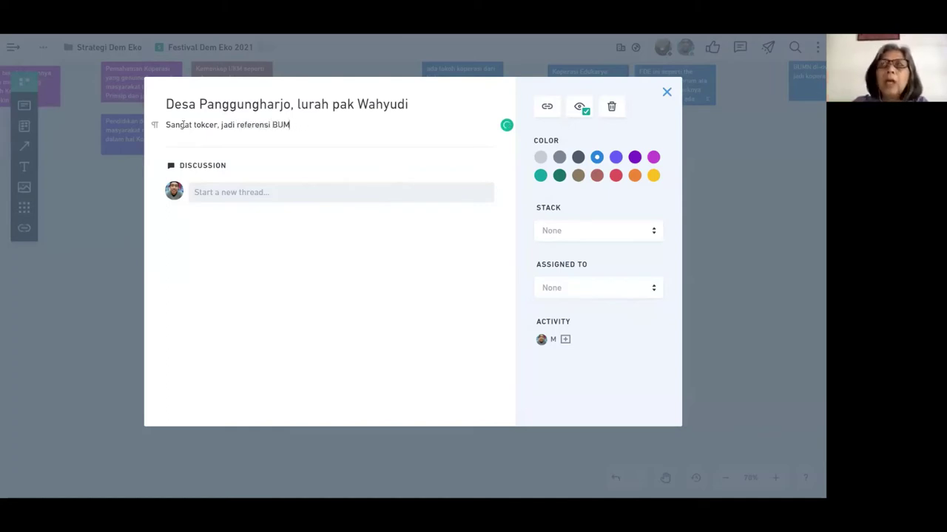
text(Des se-Indonesia)
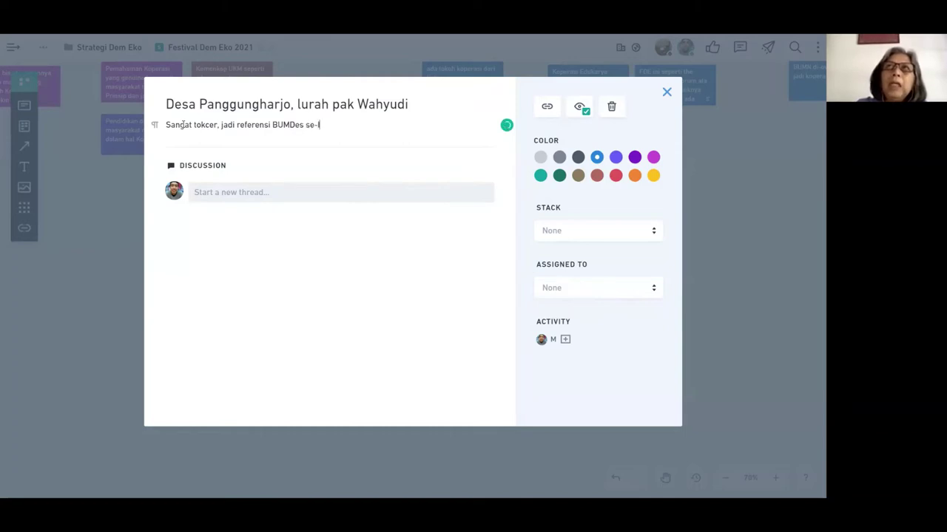
- Close the Desa Panggungharjo card and shift the SOLUSI heading slightly to the right so it sits centred above its two card columns
click(753, 266)
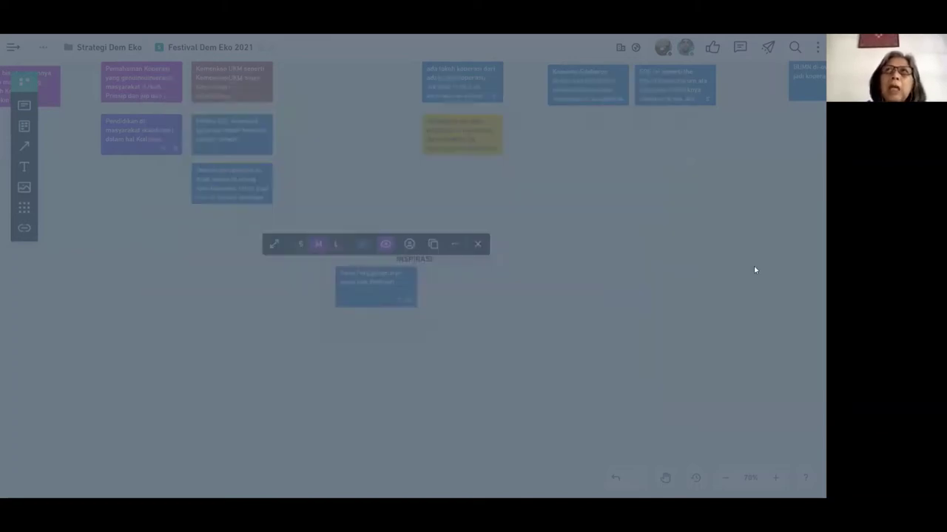
click(708, 286)
drag(543, 220, 526, 338)
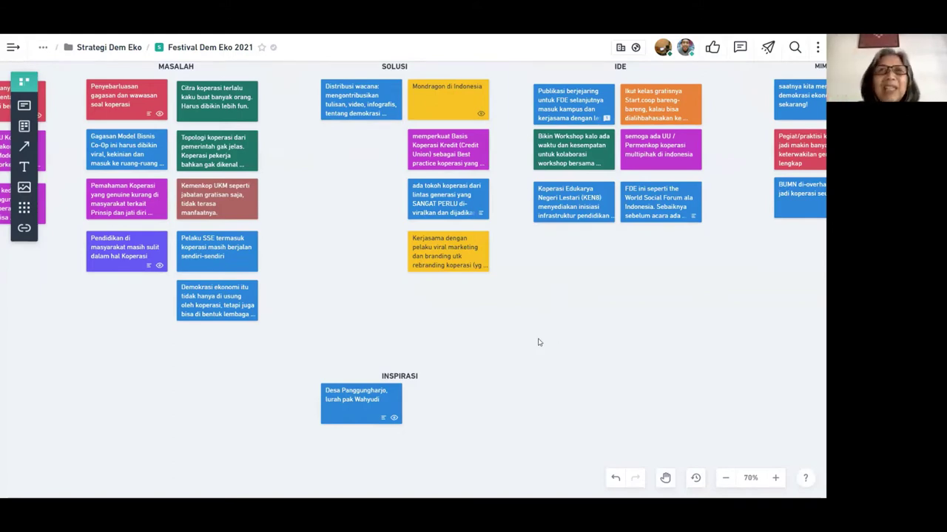
drag(399, 67, 409, 69)
click(454, 359)
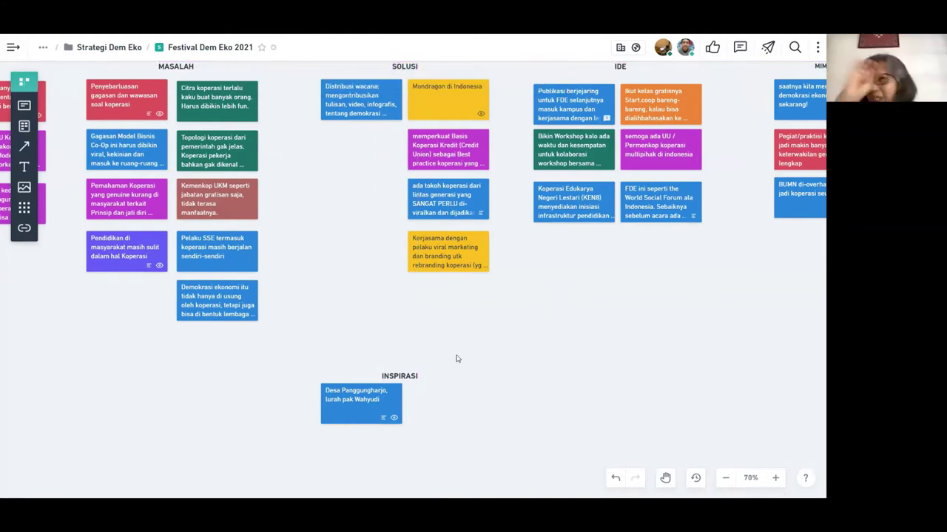
- Move the yellow "Kerjasama dengan pelaku viral marketing" card into the empty space below the "Distribusi wacana" card under SOLUSI
drag(452, 377, 447, 340)
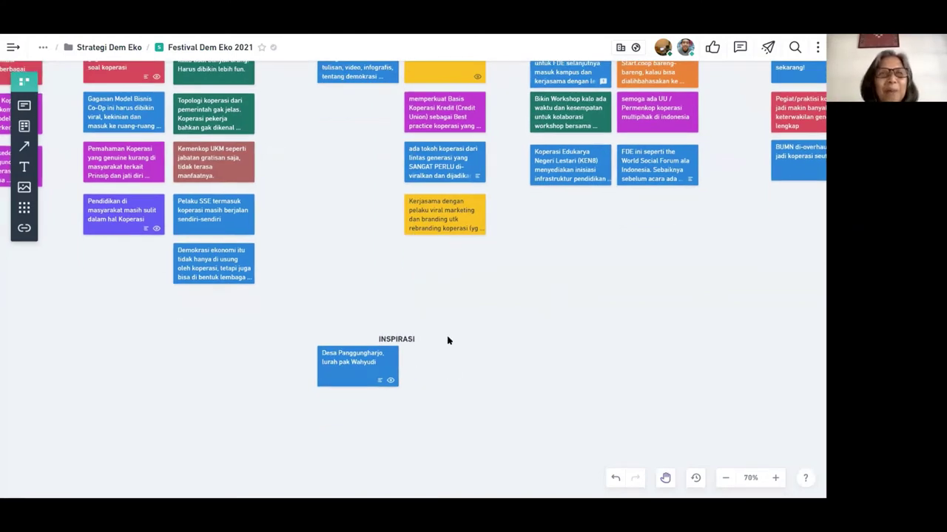
scroll(463, 314, up, 2)
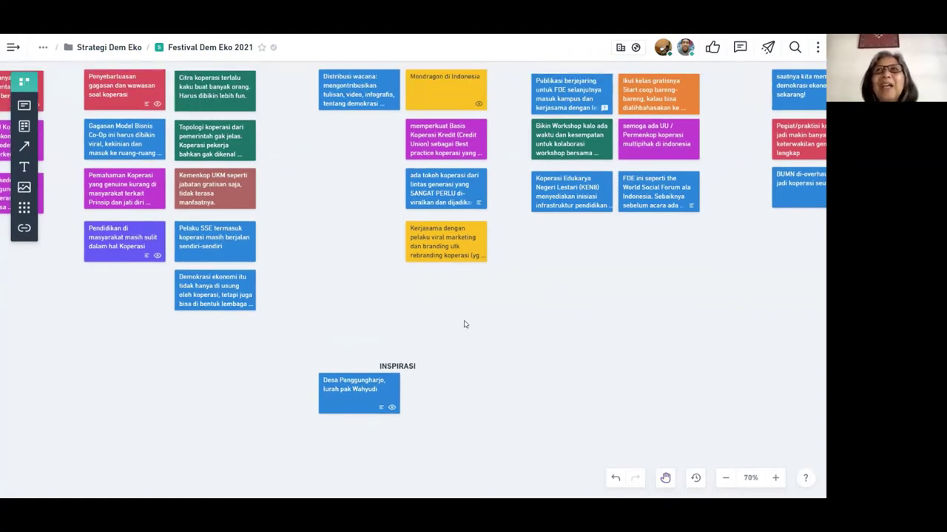
scroll(465, 324, up, 4)
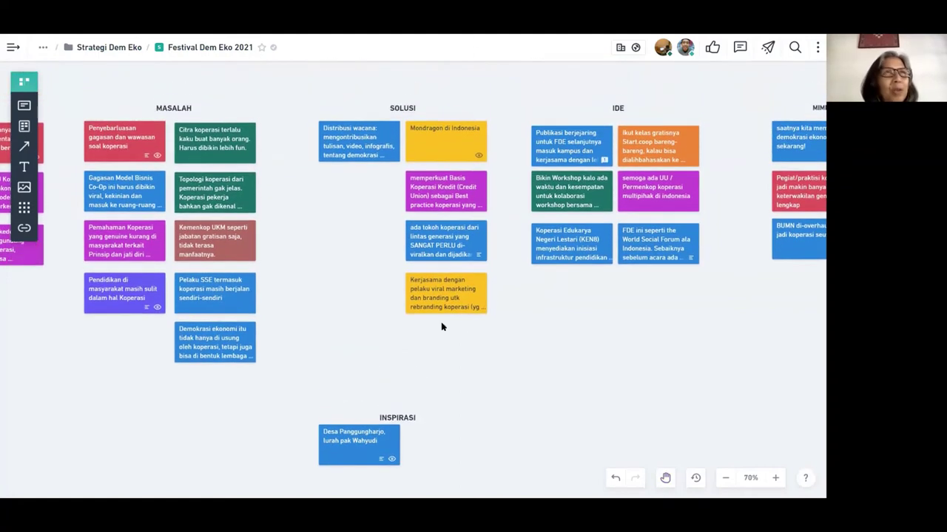
drag(443, 303, 379, 189)
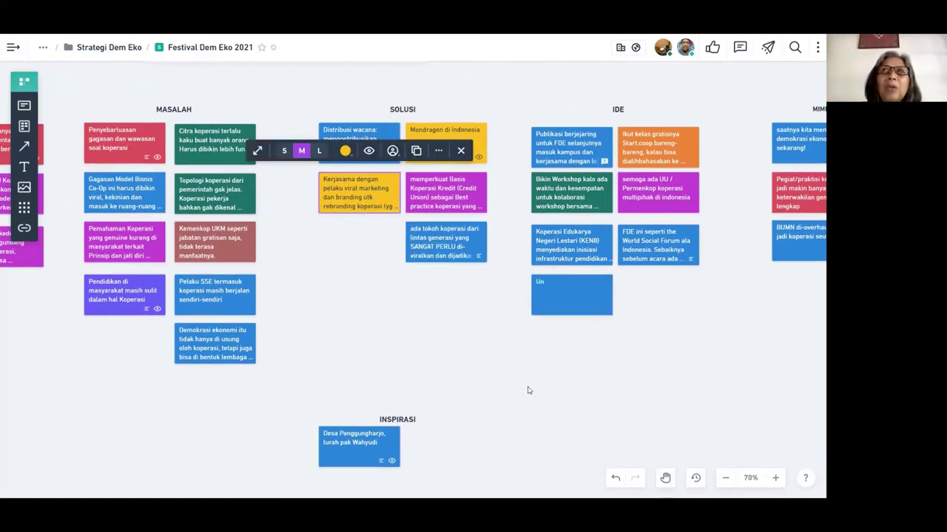
click(527, 390)
- Reopen the Desa Panggungharjo card, end its description with a full stop and add the paragraph "Ada Kampung Matraman, di sana pemudanya kembali kerja"
scroll(492, 380, down, 3)
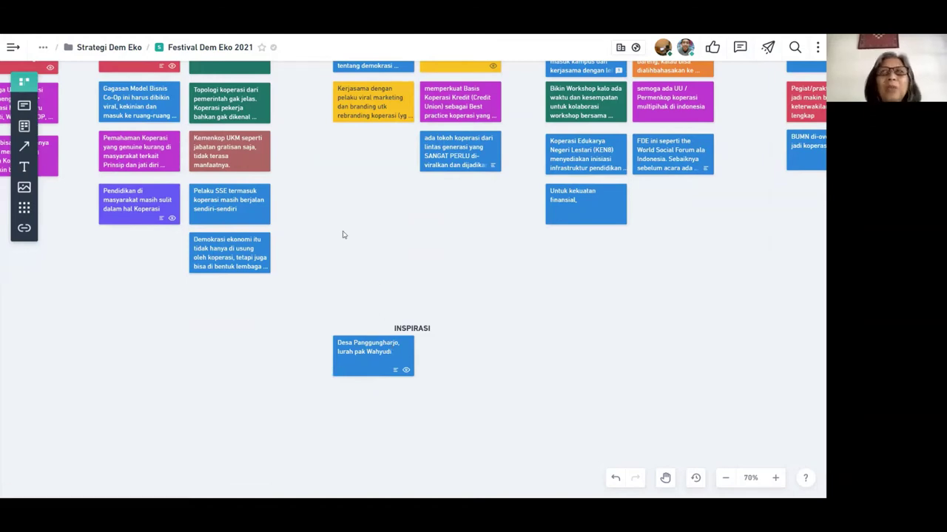
scroll(380, 254, up, 2)
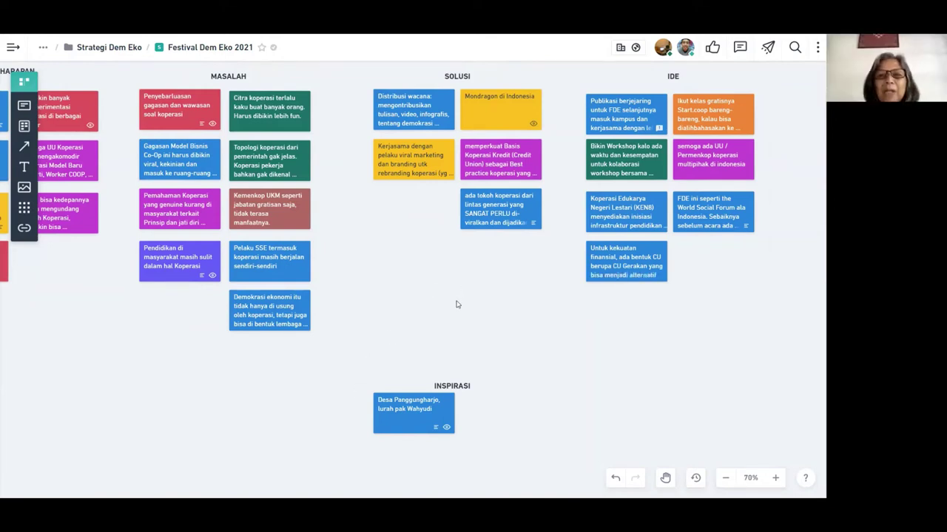
click(382, 427)
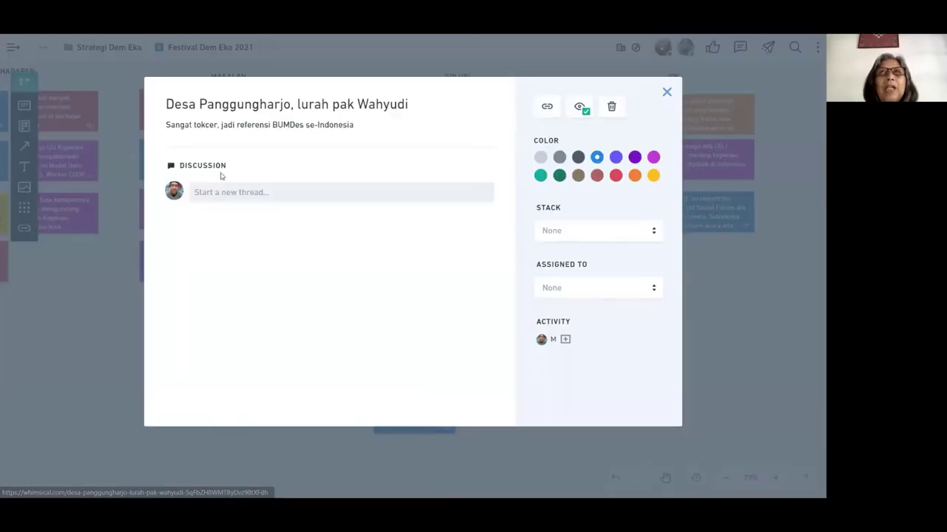
click(359, 126)
text(.)
key(Return)
text(Ada)
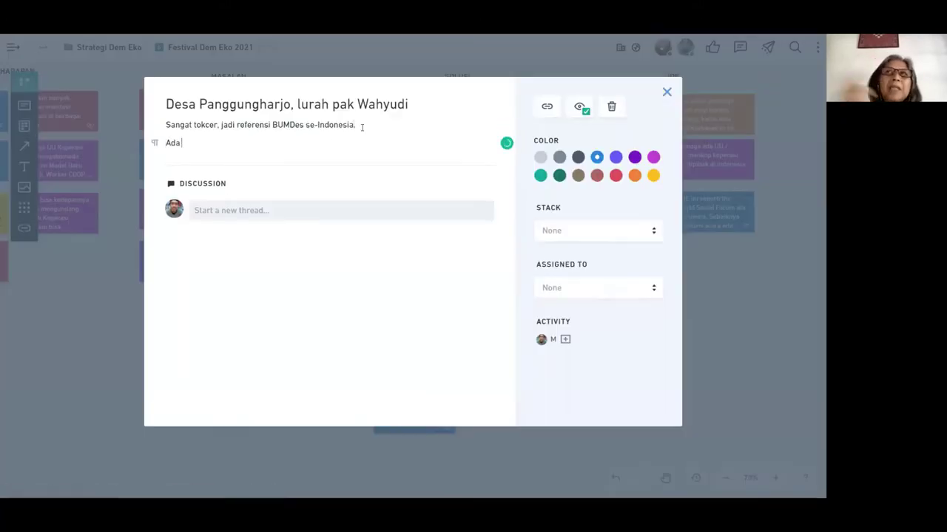
text( Kampung Matrama)
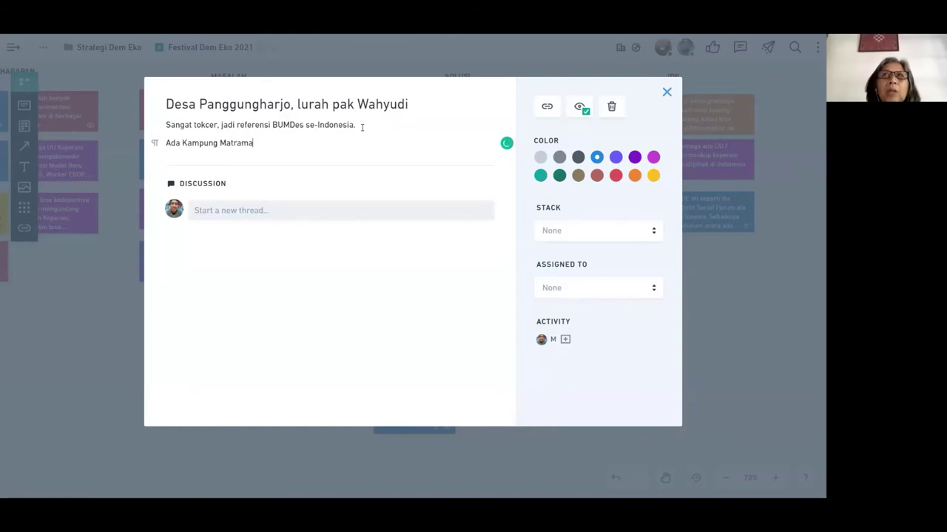
text(n, di sana pemudanya keba)
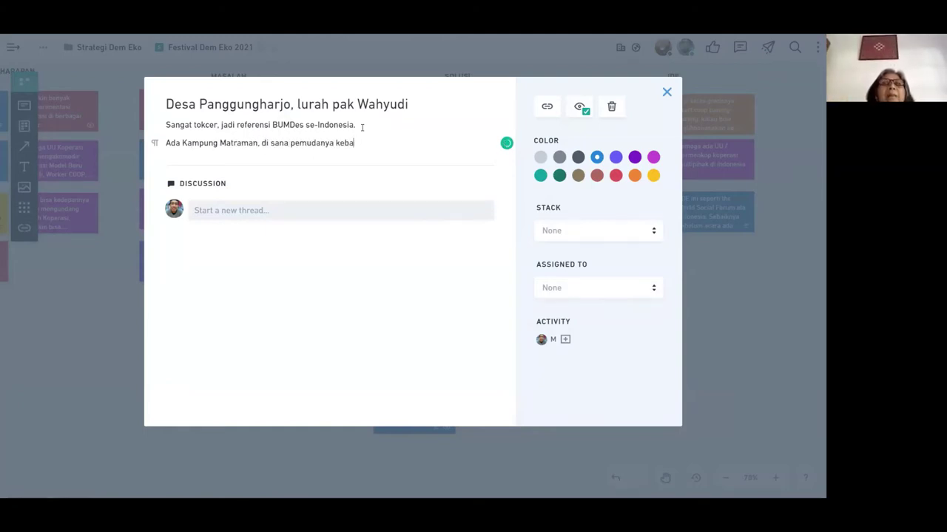
key(BackSpace)
key(BackSpace)
text(mbali kerja)
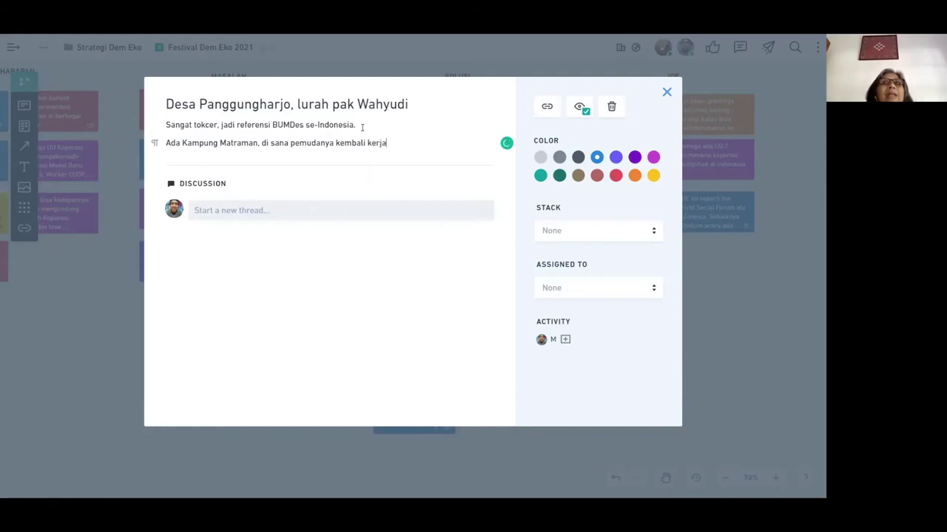
- Correct the kampung name to "Mataraman" and reword the text after "pemudanya" as "bekerja dan membangun desanya"
click(238, 146)
text(a)
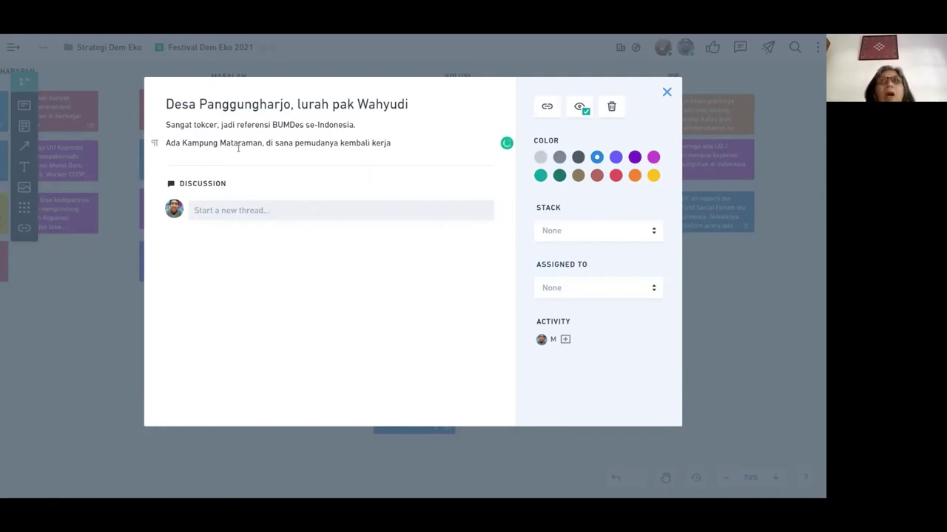
click(417, 146)
key(ctrl+shift+Left)
key(ctrl+shift+Left)
click(416, 146)
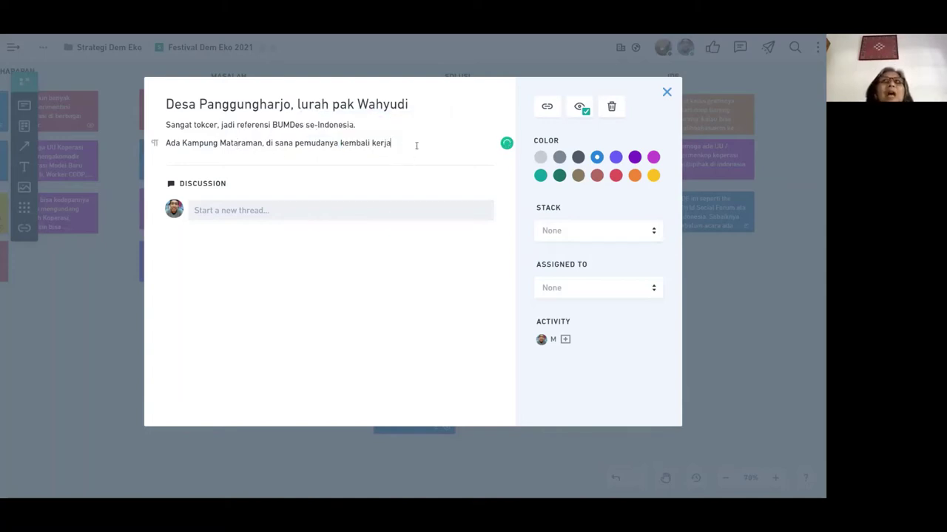
key(ctrl+shift+Left)
key(ctrl+shift+Left)
text(bekerja)
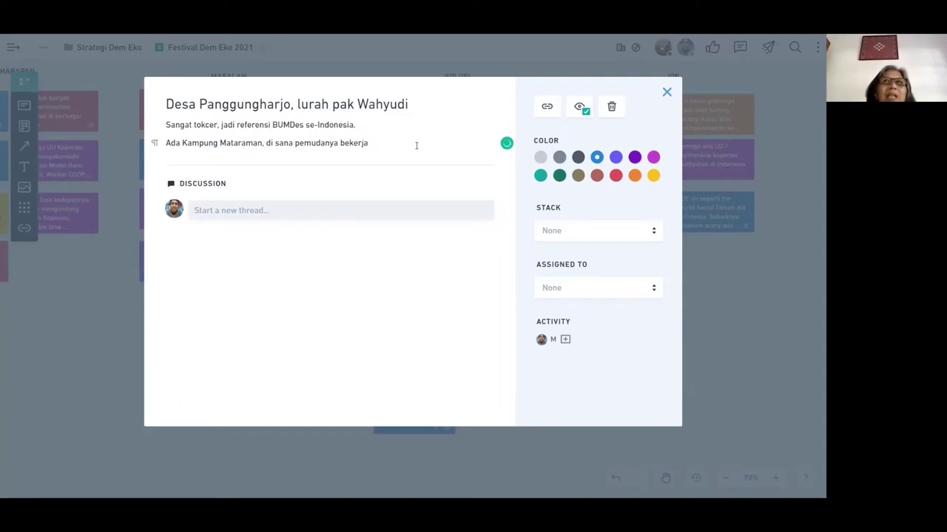
text( dan memban)
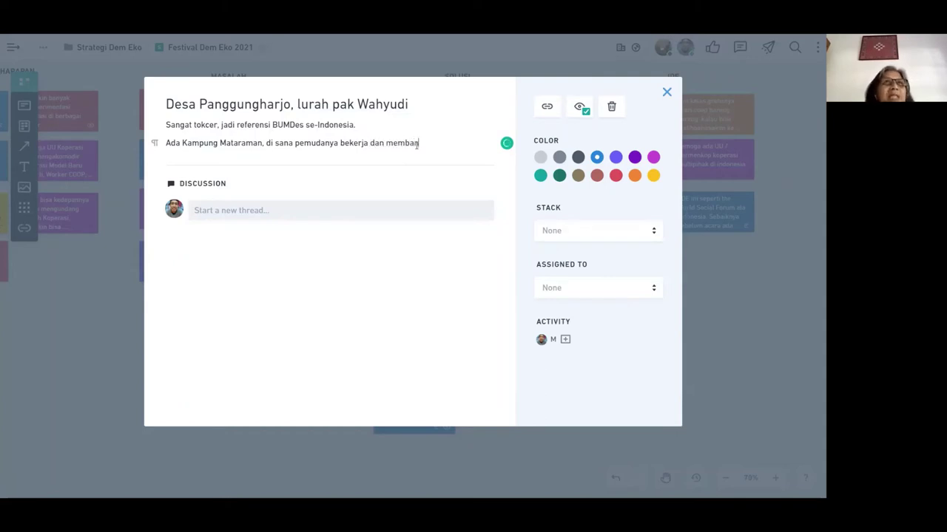
text(gun desanya)
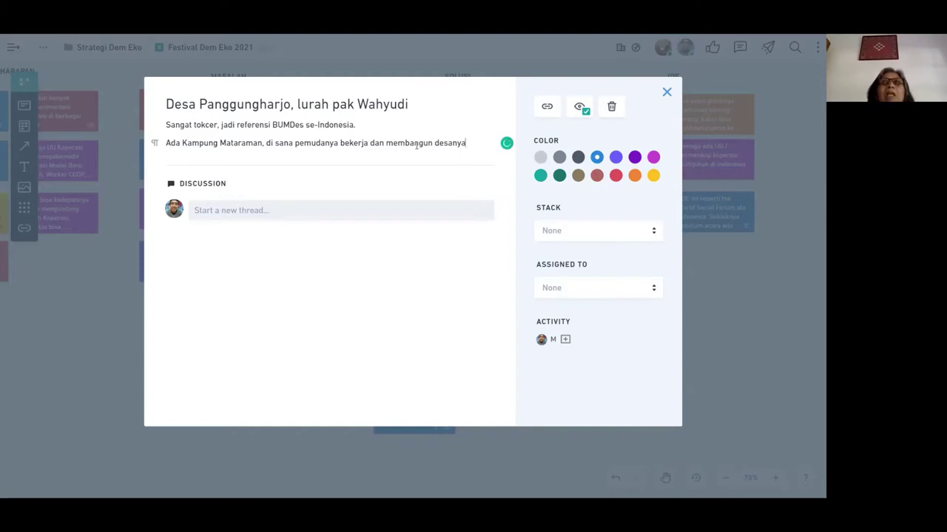
- Extend the Kampung Mataraman paragraph with the parenthetical remark "(dalam bentuk fisiknya rumah makan, tapi tidak hanya itu)"
text( (dalam bentuk rumah)
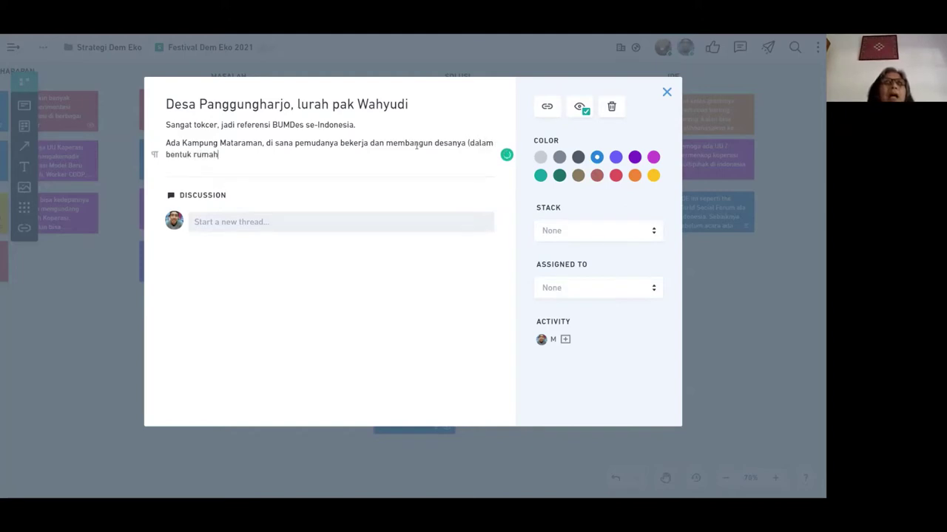
text( makan)
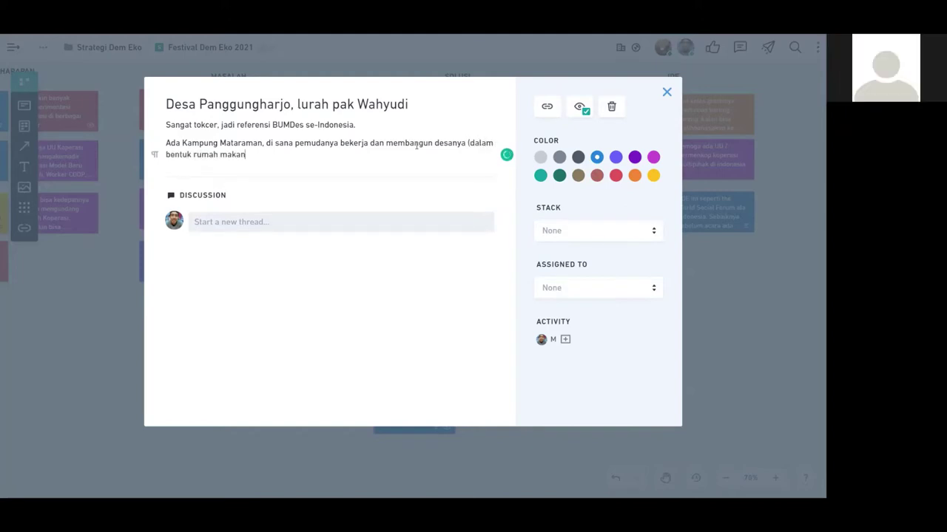
key(BackSpace)
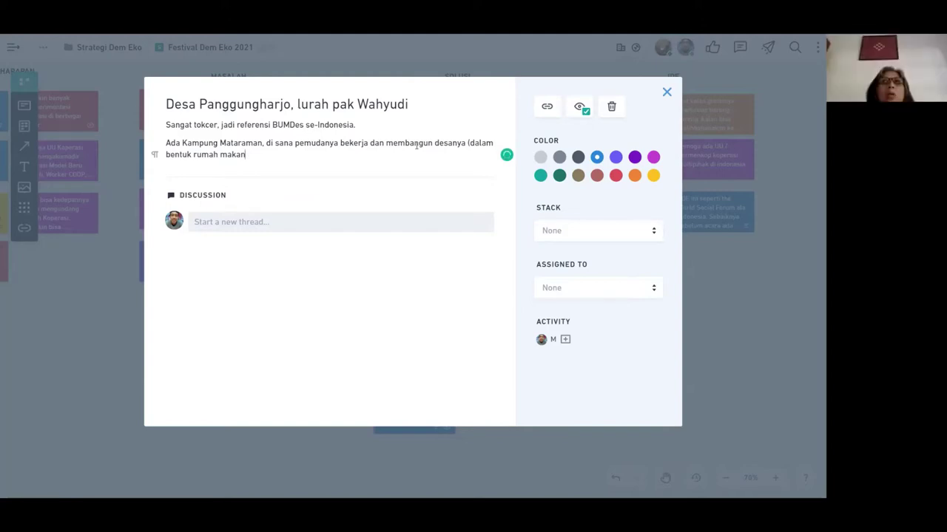
text(dan)
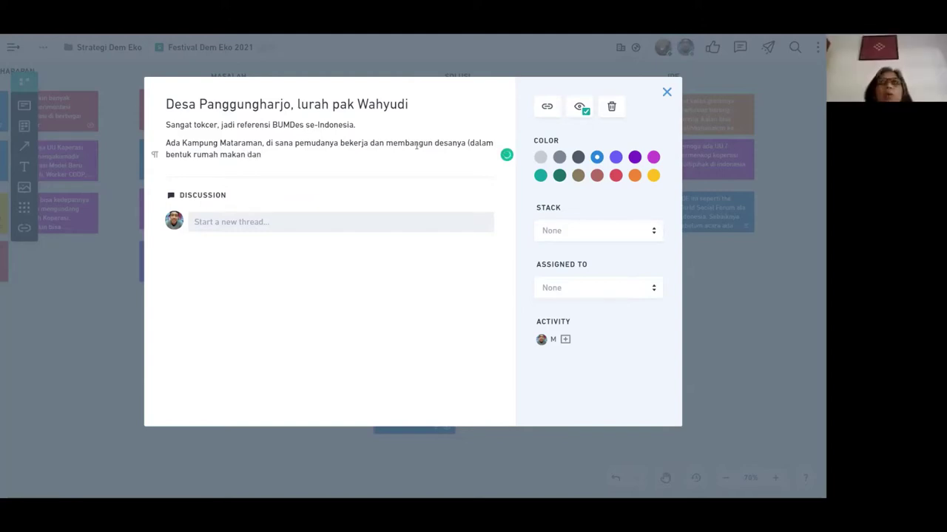
key(BackSpace)
key(BackSpace)
key(BackSpace)
key(BackSpace)
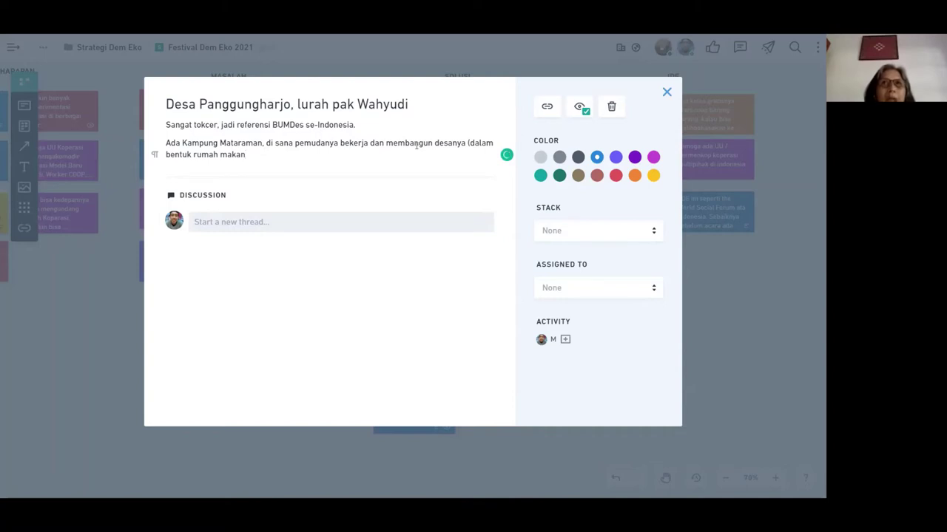
text(fisik)
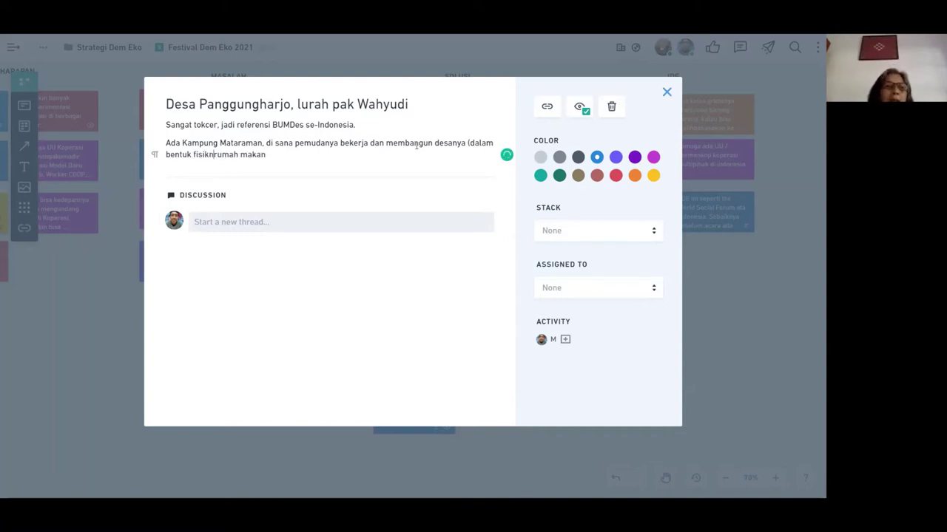
text(n)
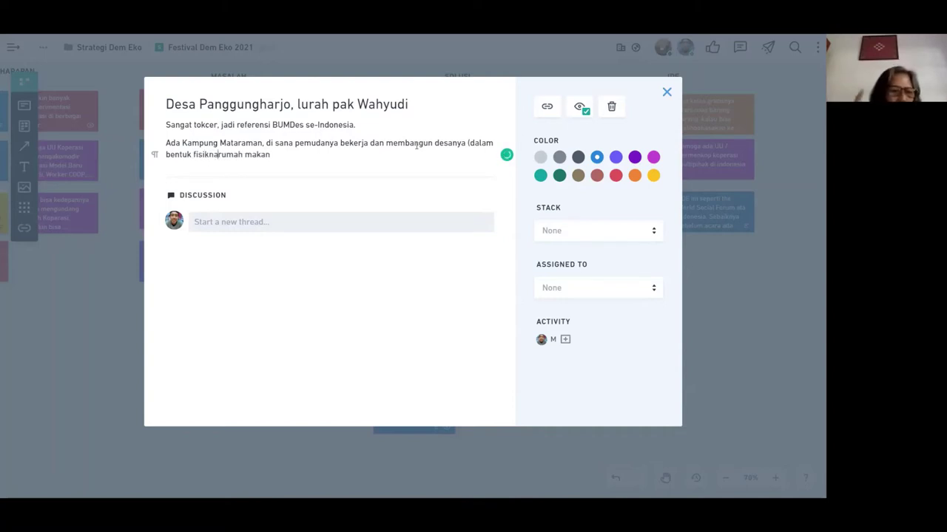
text(ya rumah)
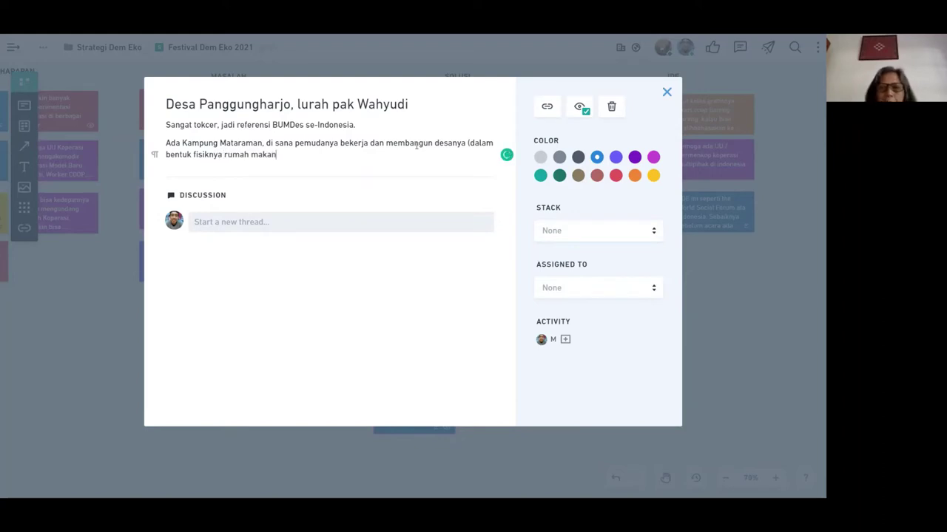
text( makan, tapi tidak h)
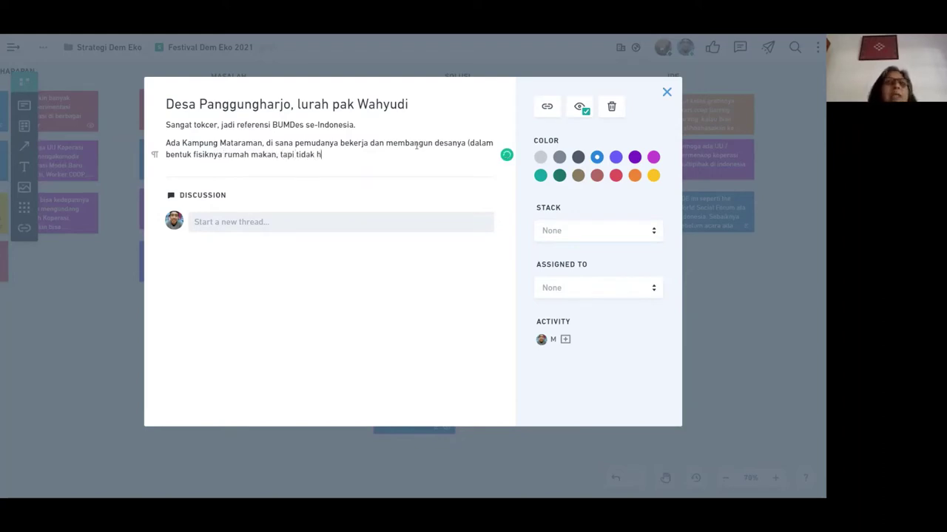
text(anya itu))
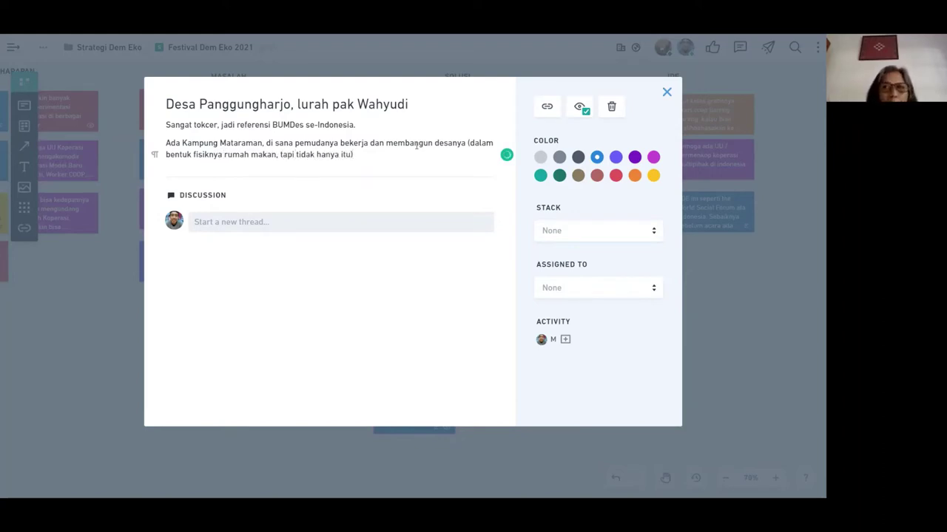
- Add the paragraph "Ada profit 40 juta pernah, dibangun jadi rumah2 untuk orang menginap (homestay)." below the Kampung Mataraman paragraph
key(Return)
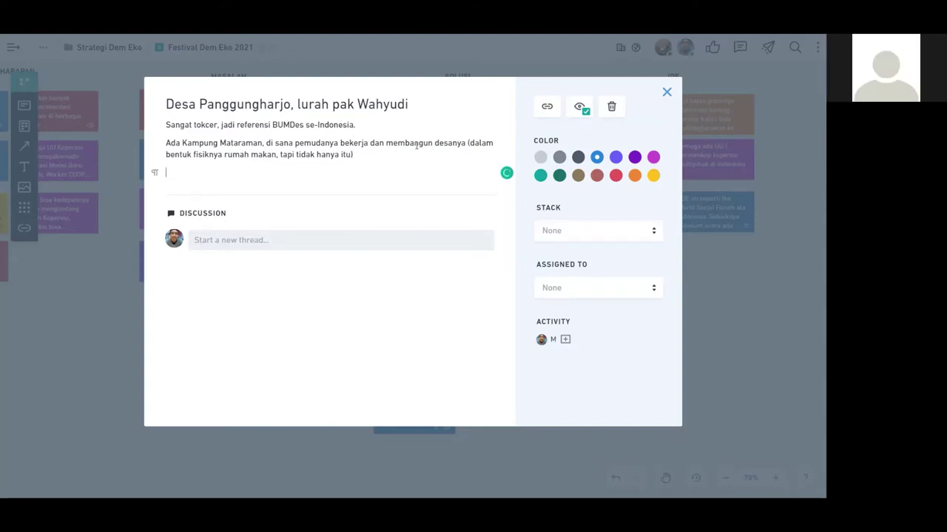
key(BackSpace)
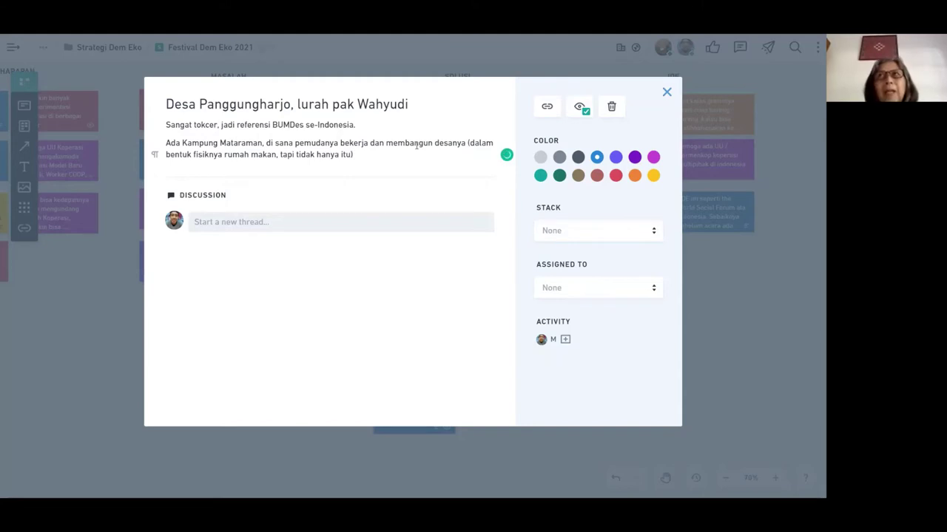
key(Return)
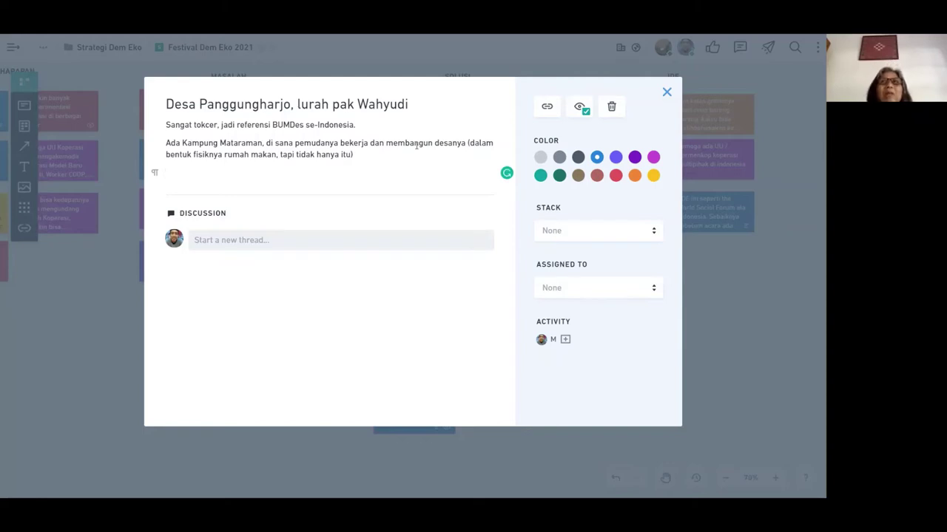
text(Ada profit )
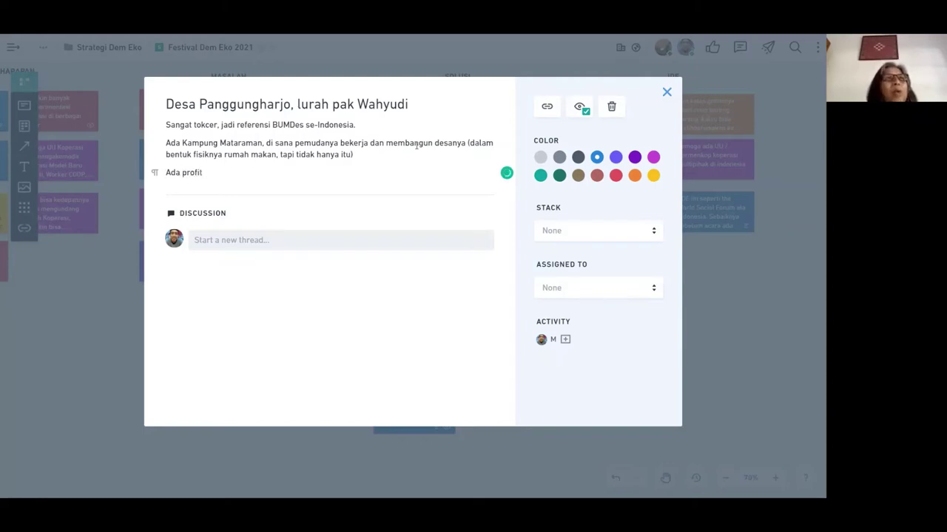
text(40 juta )
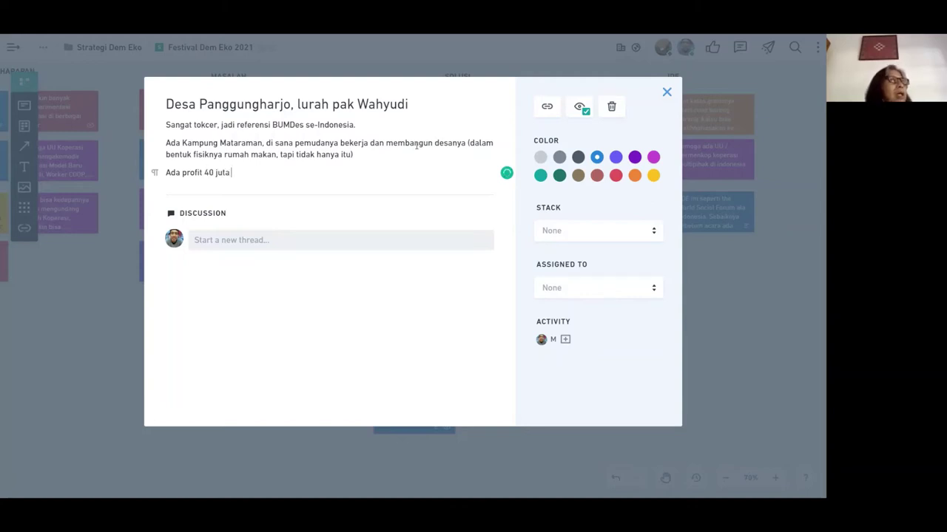
text(pernah, d)
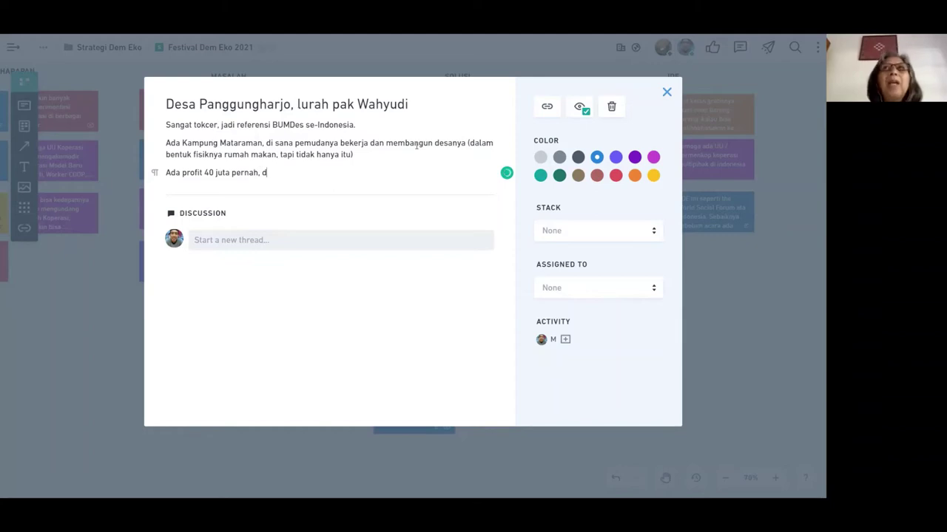
text(ibangun jadi ruma)
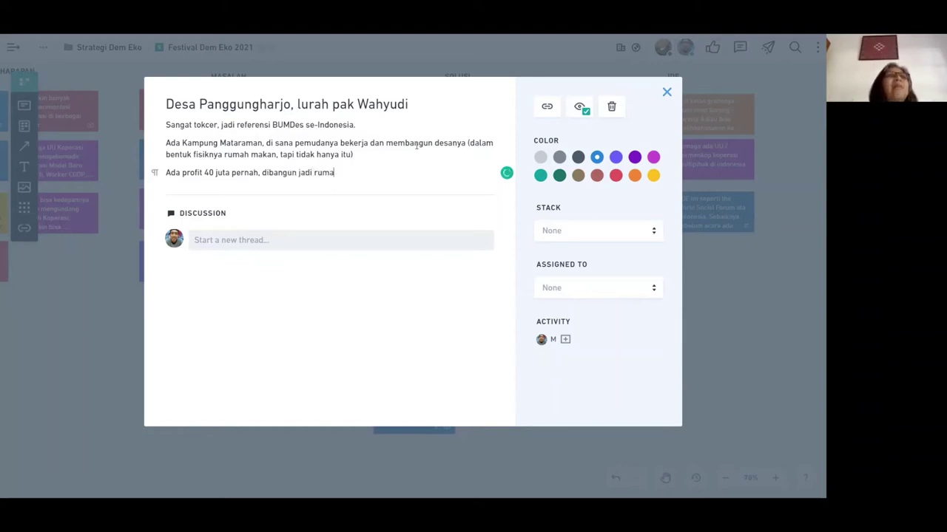
text(h2 yang)
key(BackSpace)
key(BackSpace)
key(BackSpace)
key(BackSpace)
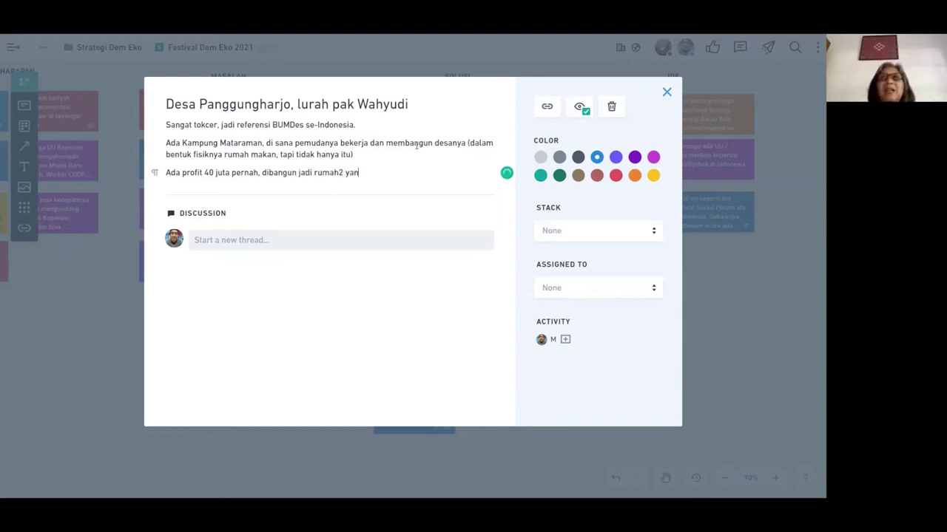
text(untuk orang menginap ()
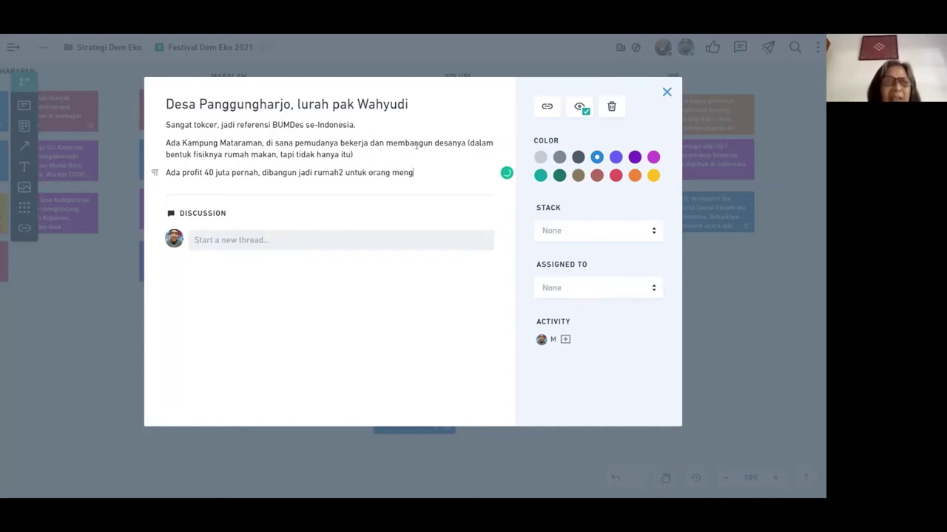
text(stay).)
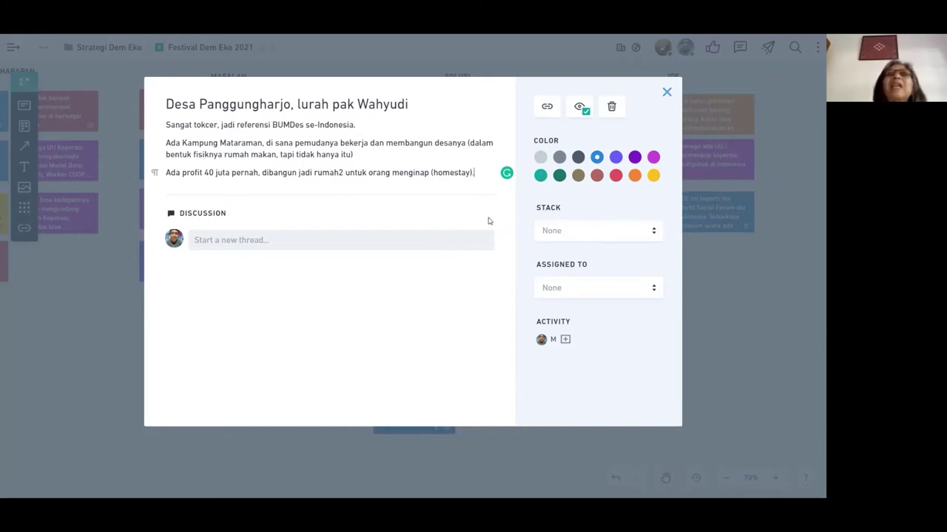
- End the Kampung Mataraman paragraph with a full stop after its parenthetical remark and close the card
key(Up)
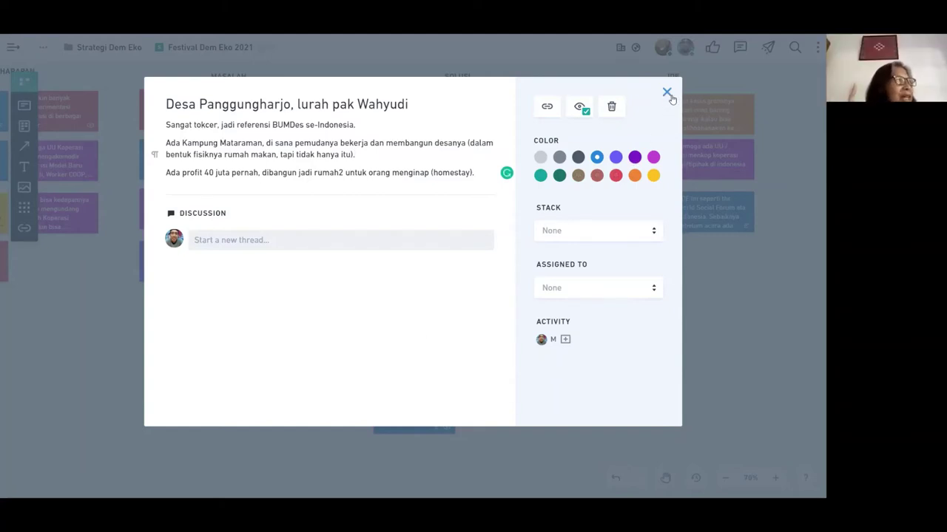
click(666, 92)
click(444, 298)
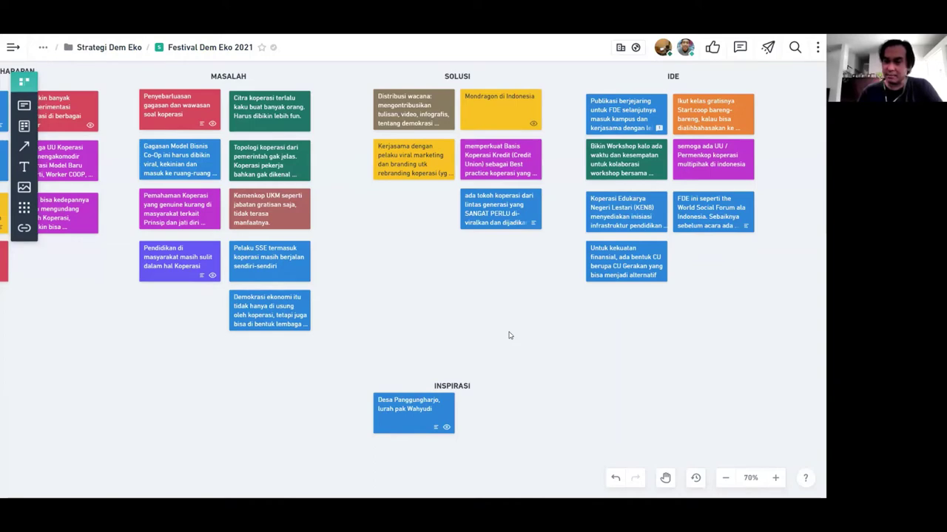
- Open the "Pendidikan di masyarakat masih sulit" card under MASALAH, end its description with a full stop, and close it
scroll(382, 256, left, 10)
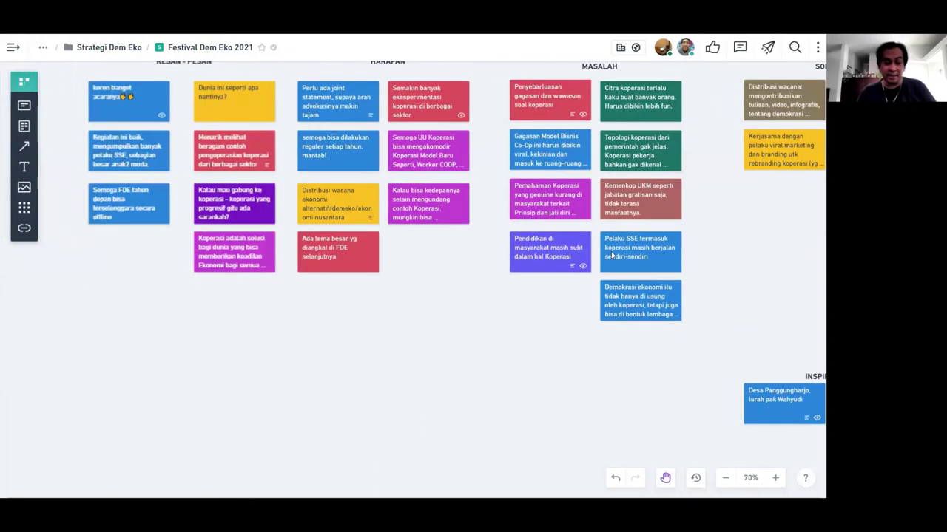
scroll(456, 262, up, 2)
scroll(473, 337, right, 1)
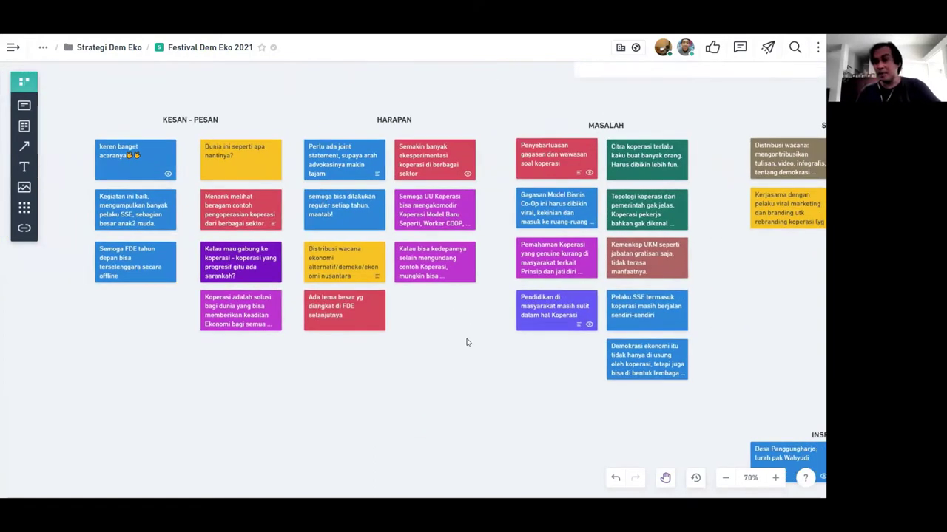
click(545, 309)
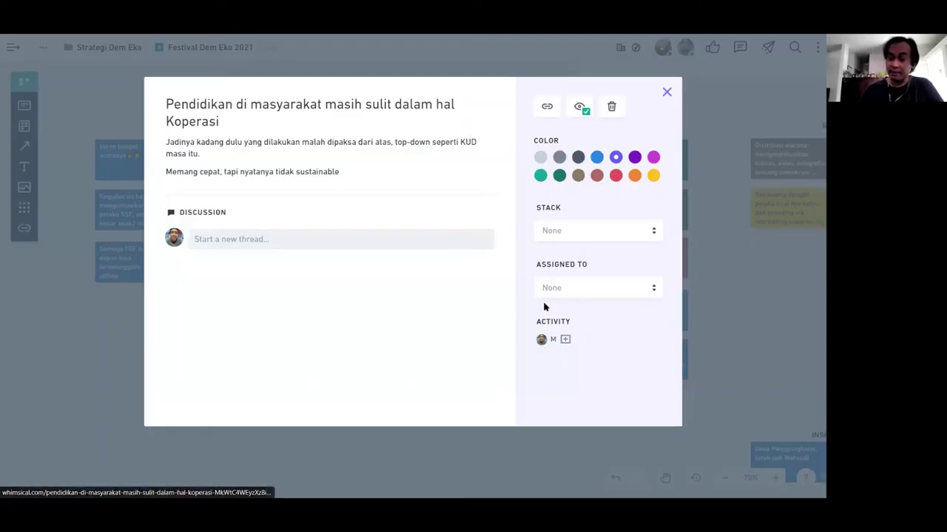
click(347, 170)
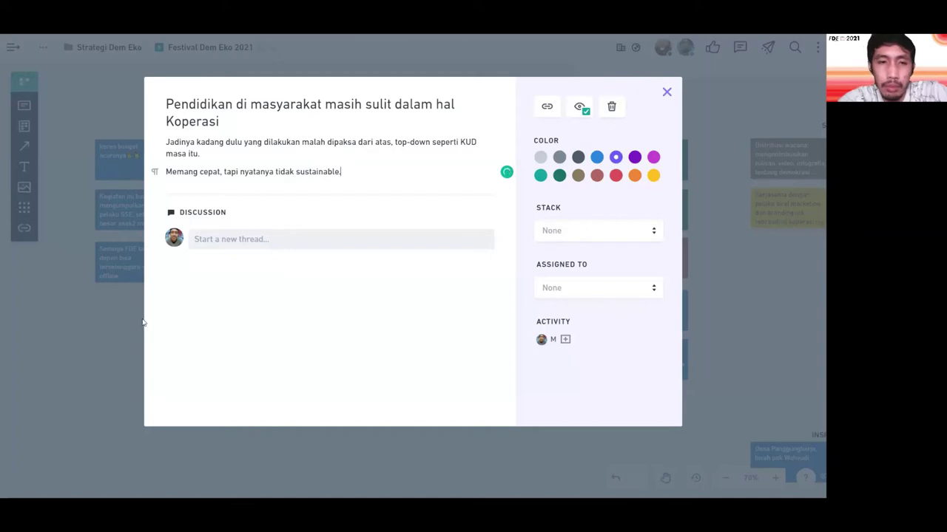
click(100, 340)
click(490, 371)
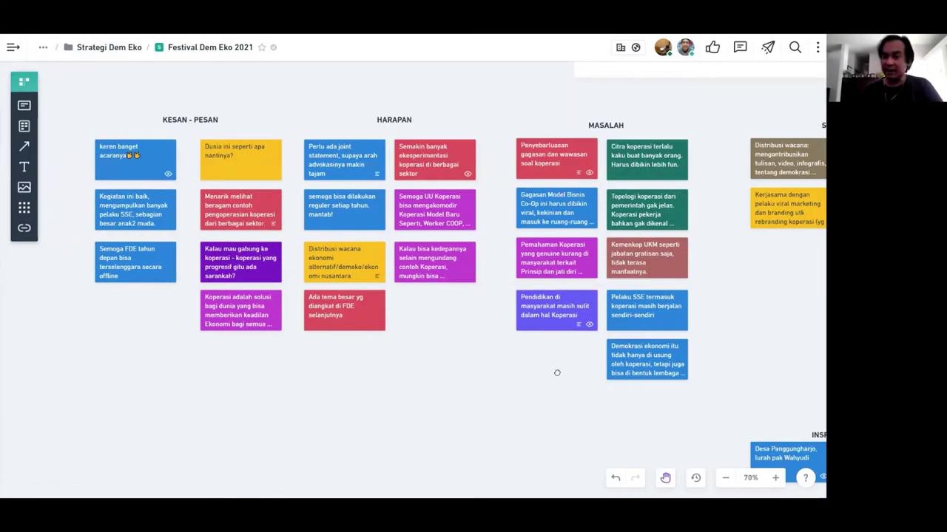
- Review the cards grouped under the KESAN - PESAN, HARAPAN, MASALAH, SOLUSI, IDE, MIMPI and INSPIRASI headings
scroll(662, 289, right, 4)
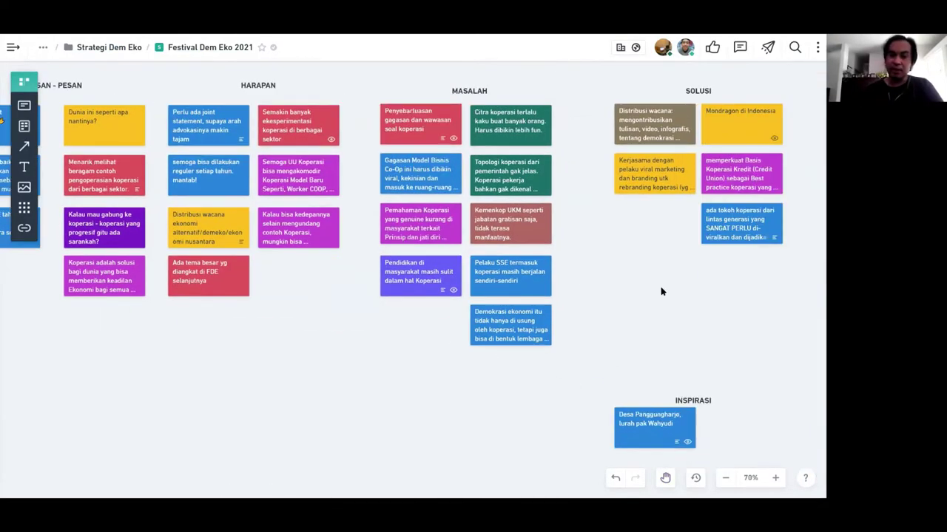
click(516, 112)
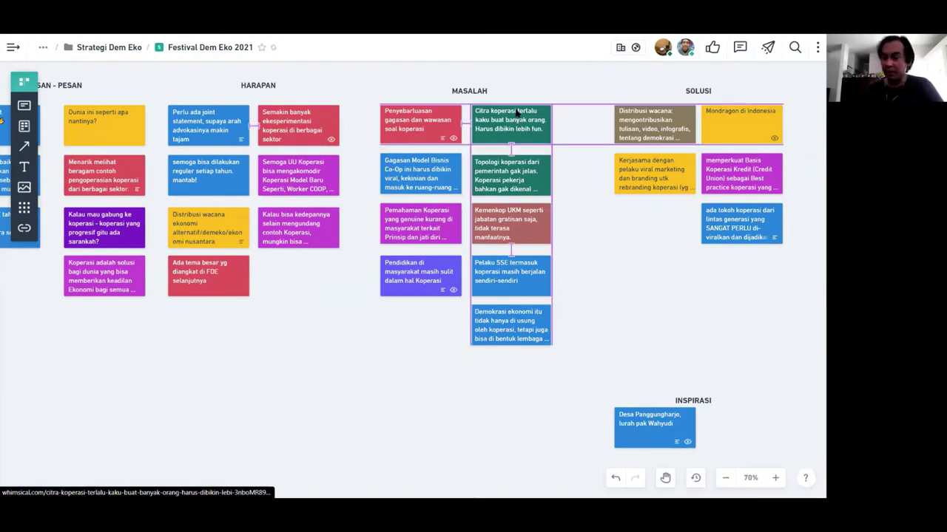
click(585, 125)
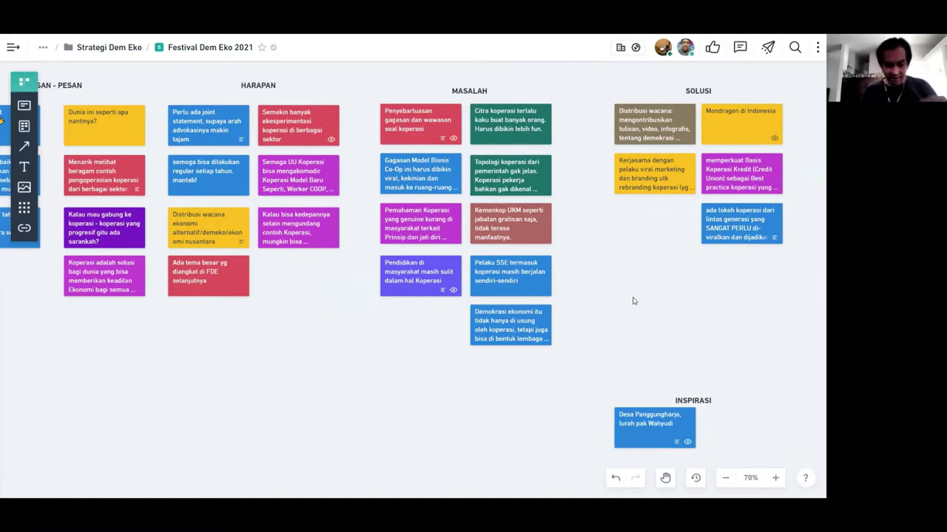
scroll(632, 301, right, 5)
scroll(426, 265, down, 2)
scroll(427, 265, right, 2)
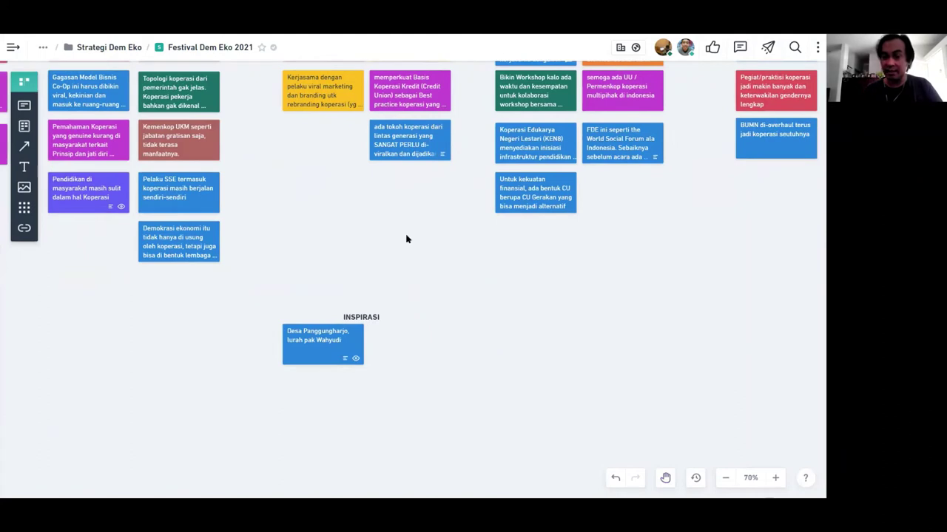
scroll(392, 262, up, 2)
scroll(393, 261, right, 2)
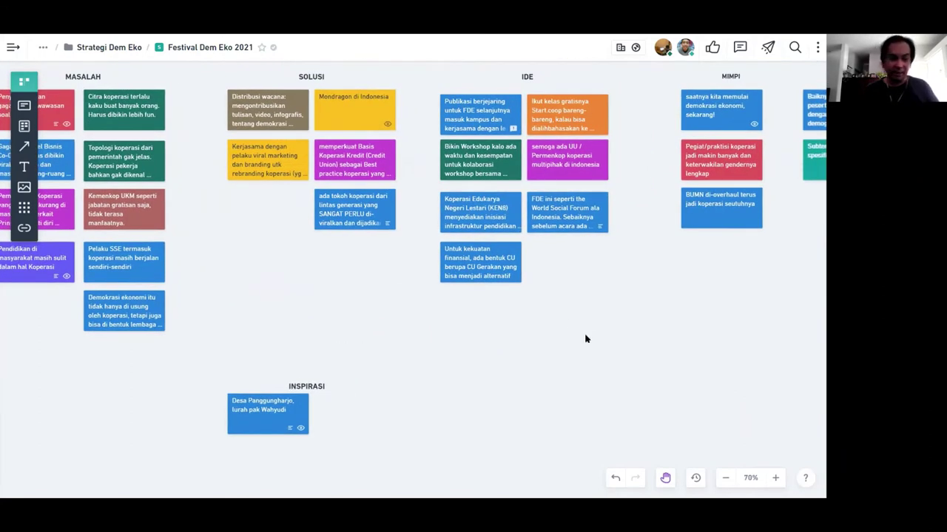
scroll(585, 339, up, 1)
scroll(584, 339, right, 2)
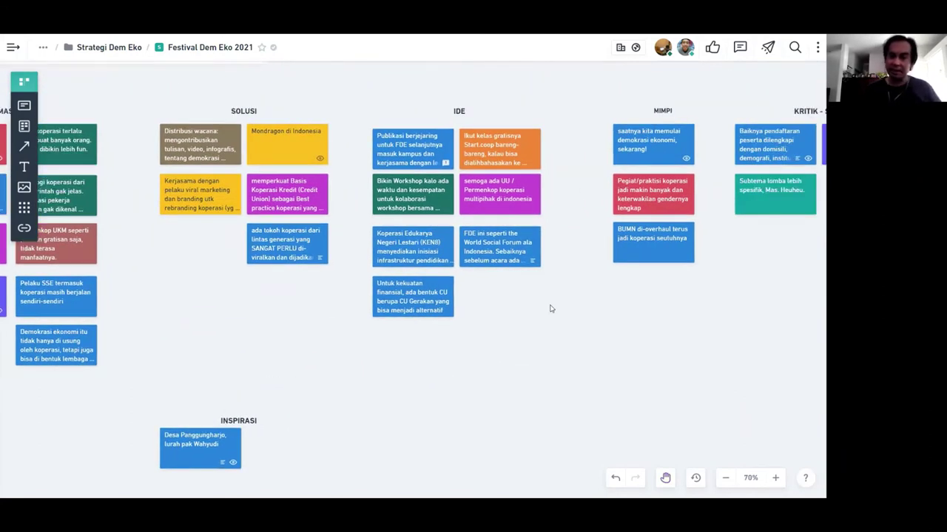
drag(252, 326, 596, 333)
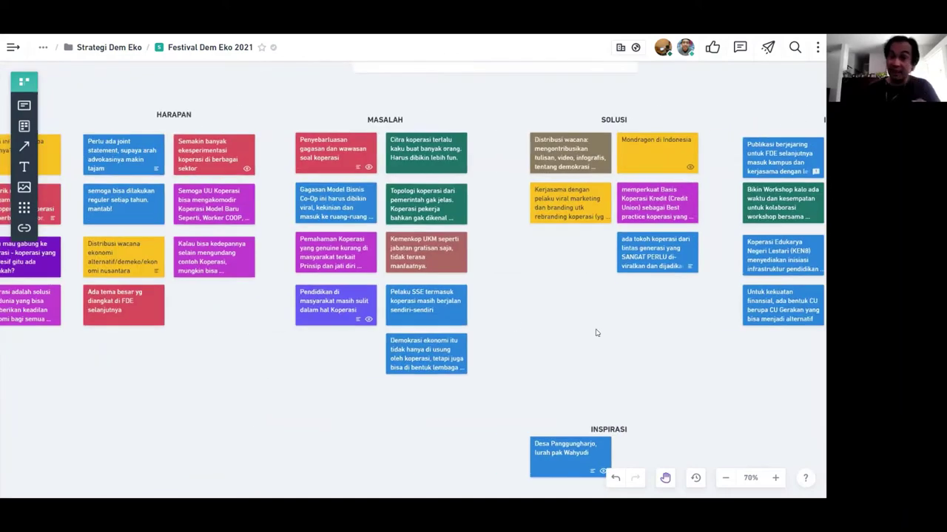
drag(253, 305, 419, 338)
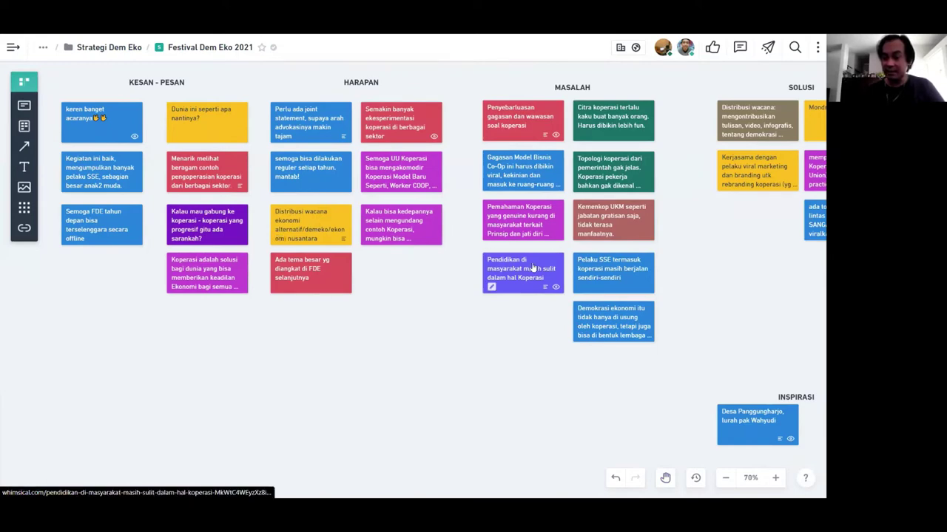
drag(702, 306, 596, 311)
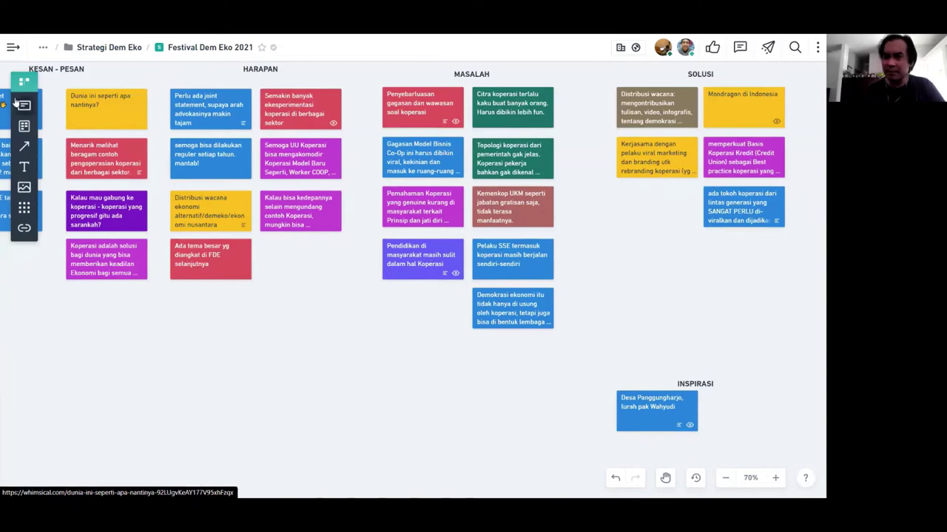
- Retitle the "Pendidikan di masyarakat" card under MASALAH as "Pemahaman di masyarakat masih sulit dalam hal Koperasi (SDM-nya kurang)" and close it
click(413, 251)
double_click(204, 115)
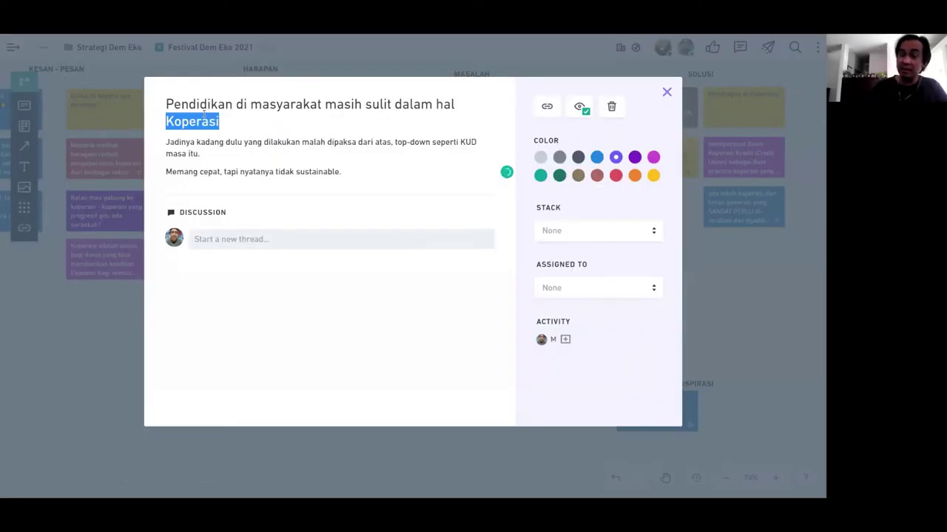
double_click(204, 111)
text(Pemahaman)
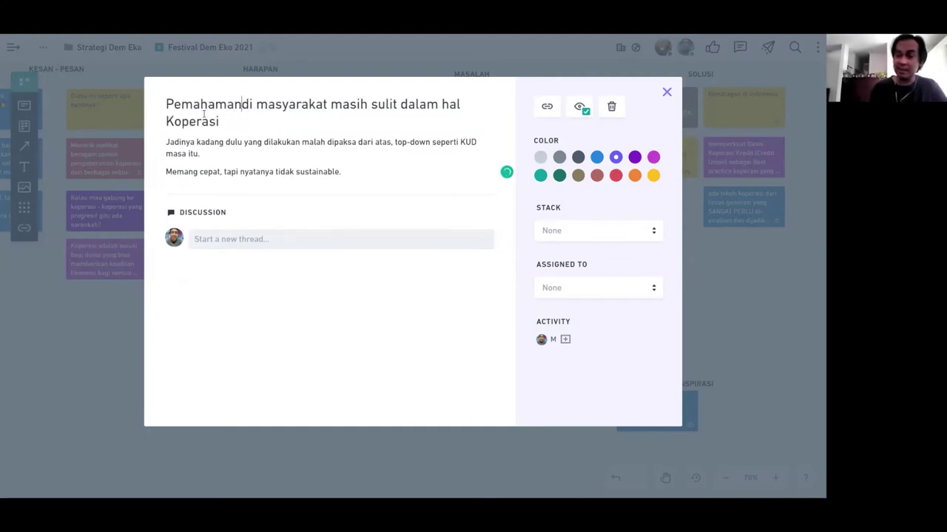
click(237, 124)
text(()
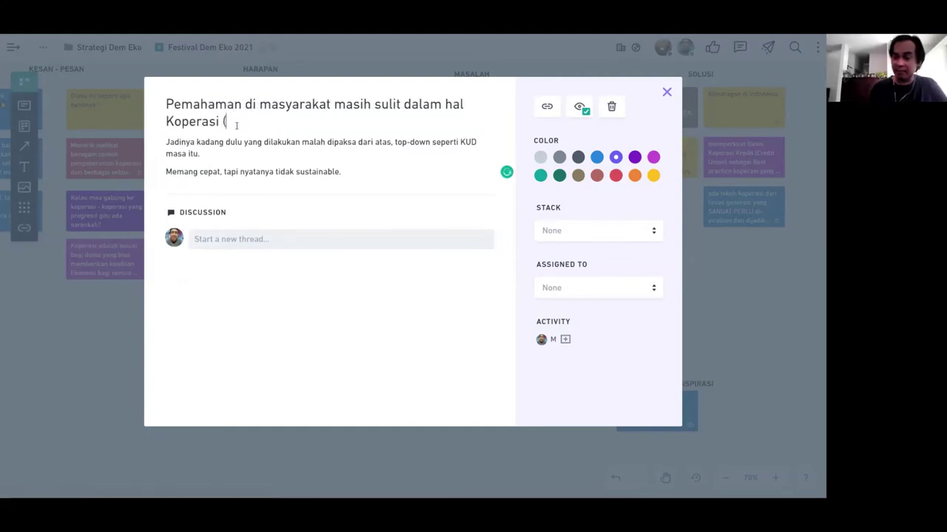
text(SDM-nya)
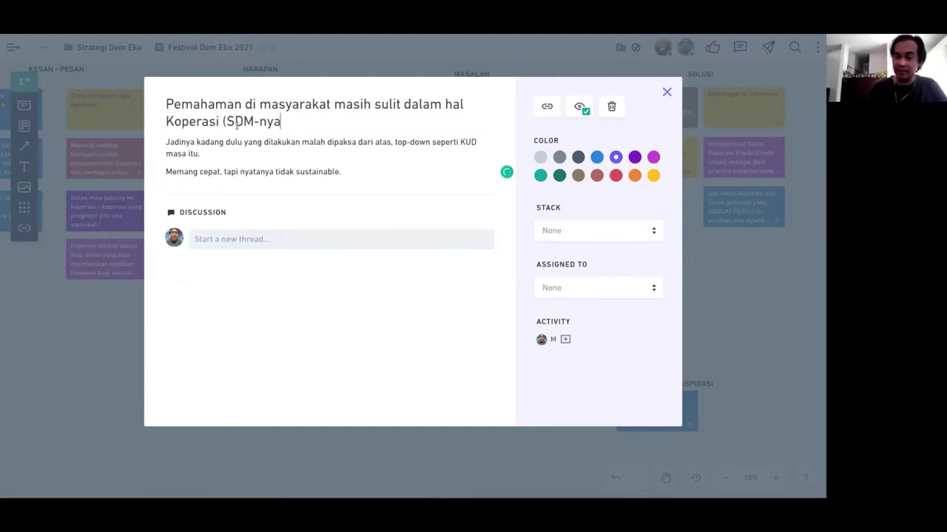
text( kurang))
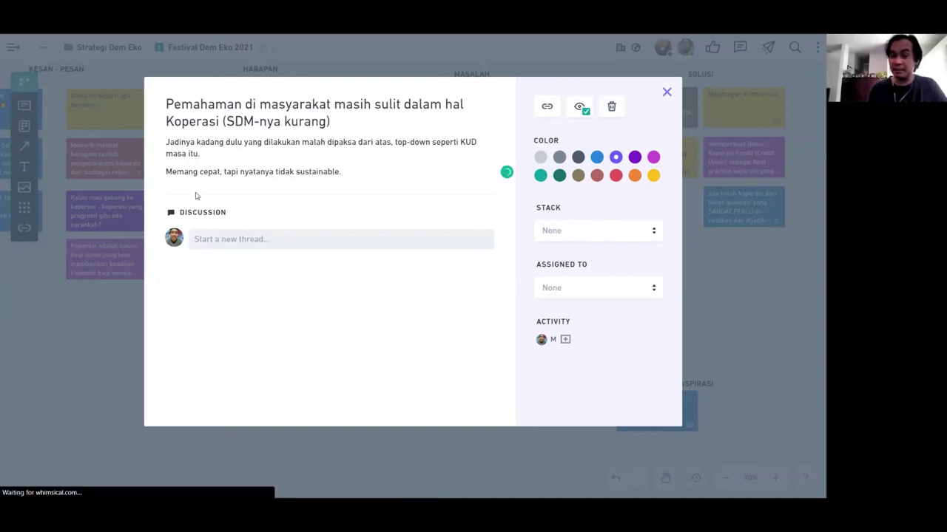
click(110, 301)
click(662, 218)
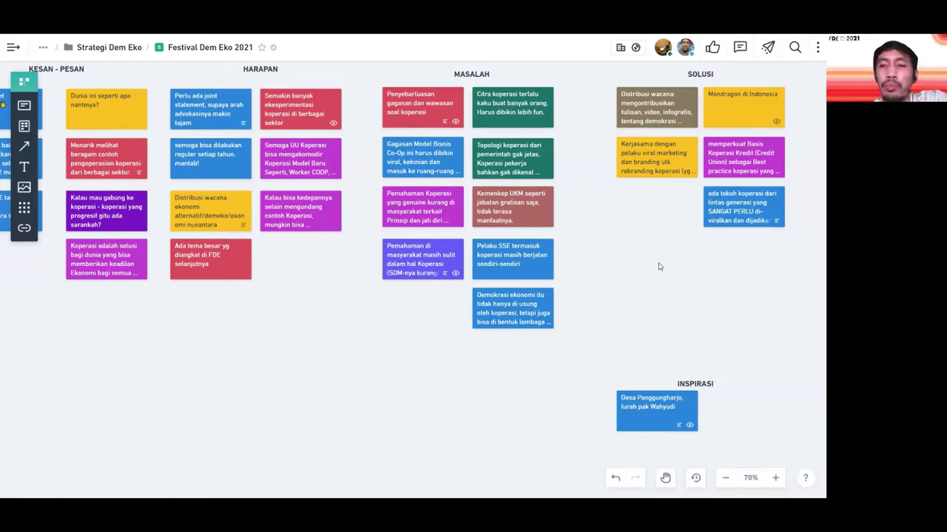
scroll(615, 264, right, 5)
scroll(615, 264, up, 2)
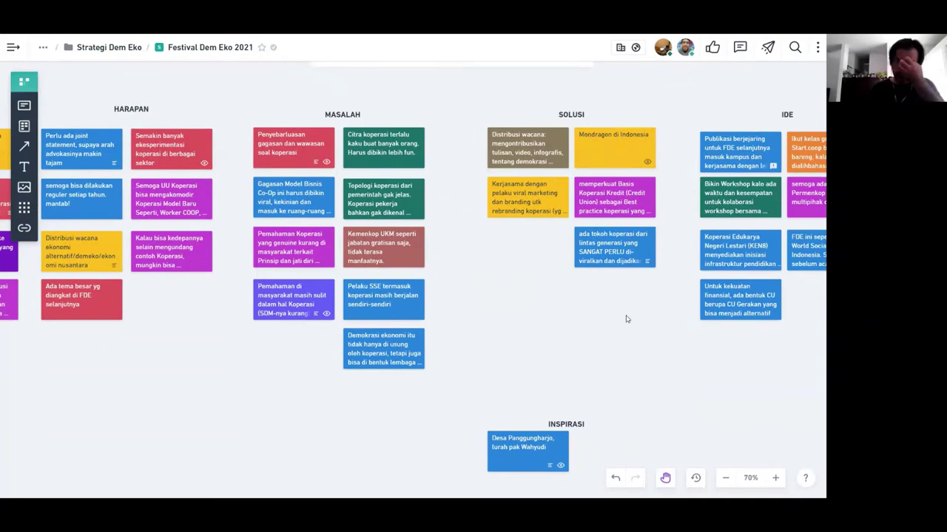
- Add a card in the empty spot beneath the first MASALAH column, reading "Anak muda jauh dan bahkan anti dari Koperasi"
click(24, 105)
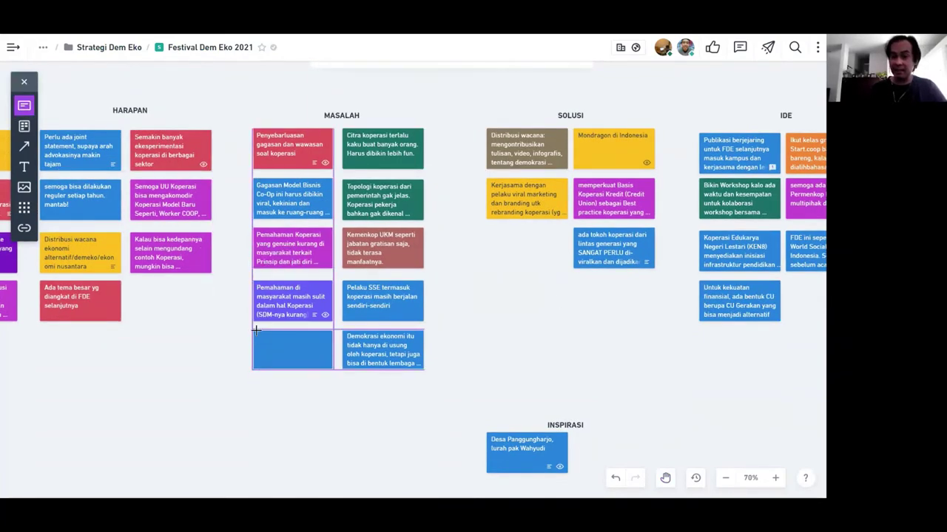
click(256, 330)
text(P)
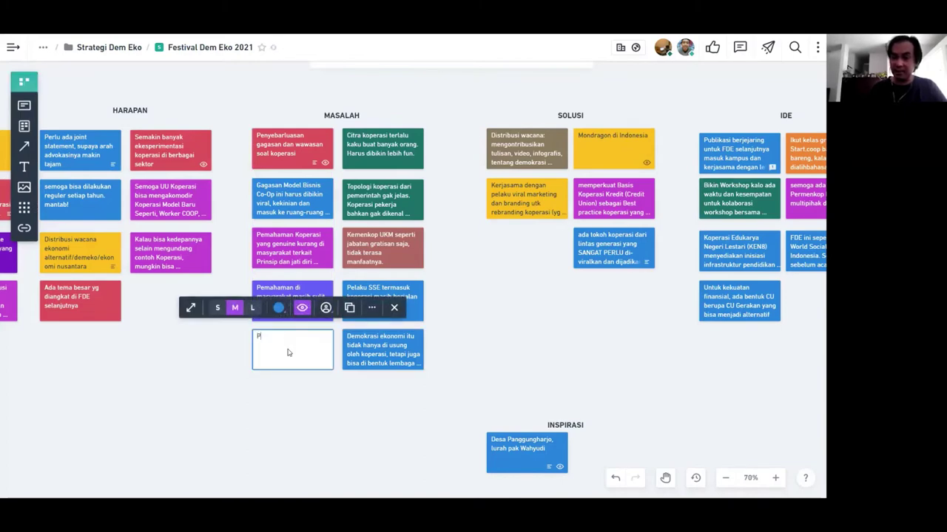
key(BackSpace)
text(Anal)
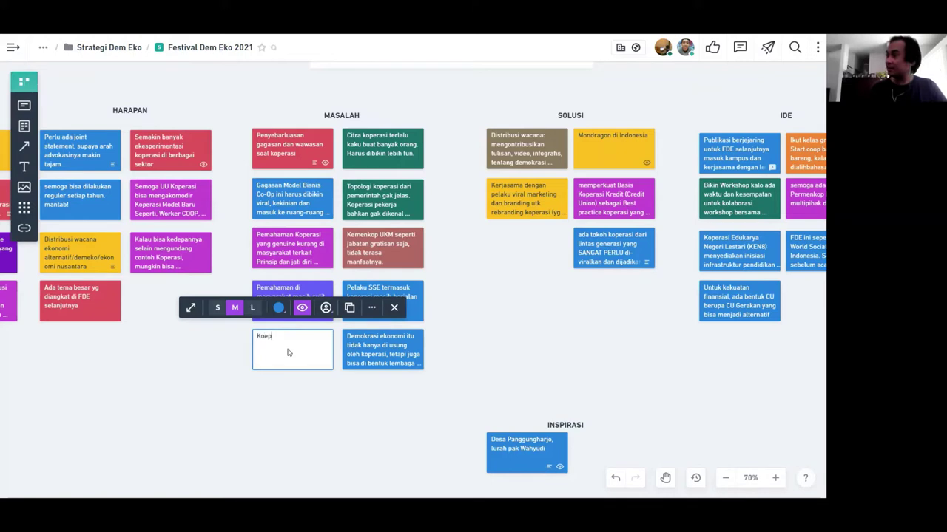
key(BackSpace)
key(BackSpace)
key(BackSpace)
key(BackSpace)
text(Anak muda jauh)
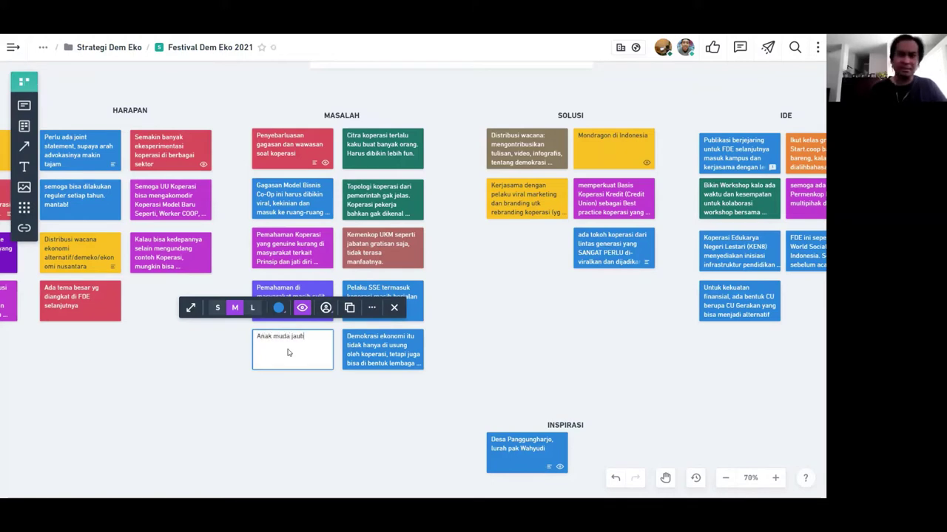
text( dari K)
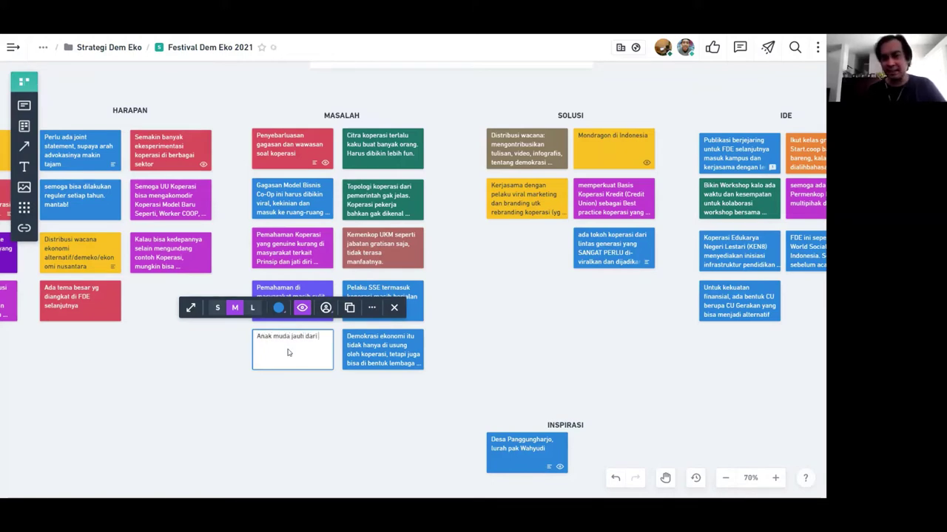
key(BackSpace)
key(BackSpace)
key(BackSpace)
key(BackSpace)
key(BackSpace)
key(BackSpace)
key(BackSpace)
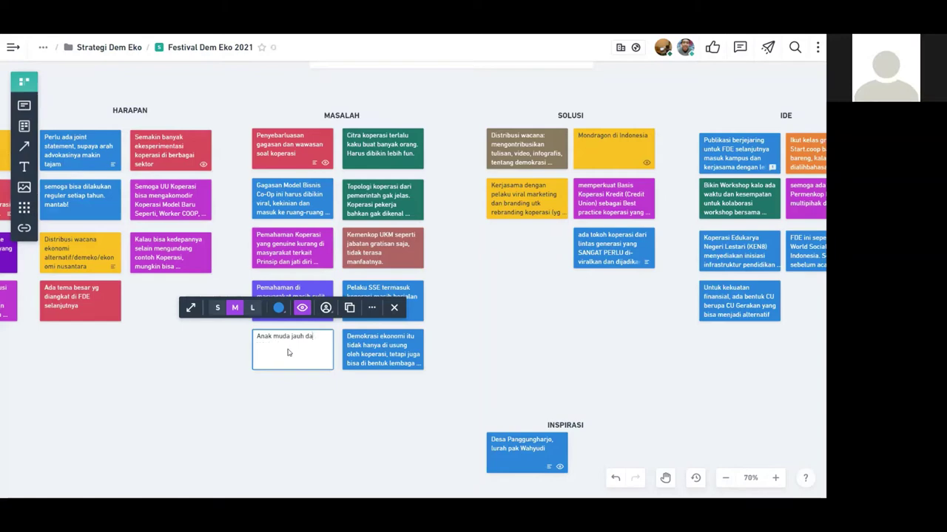
text(dan bahkan anti)
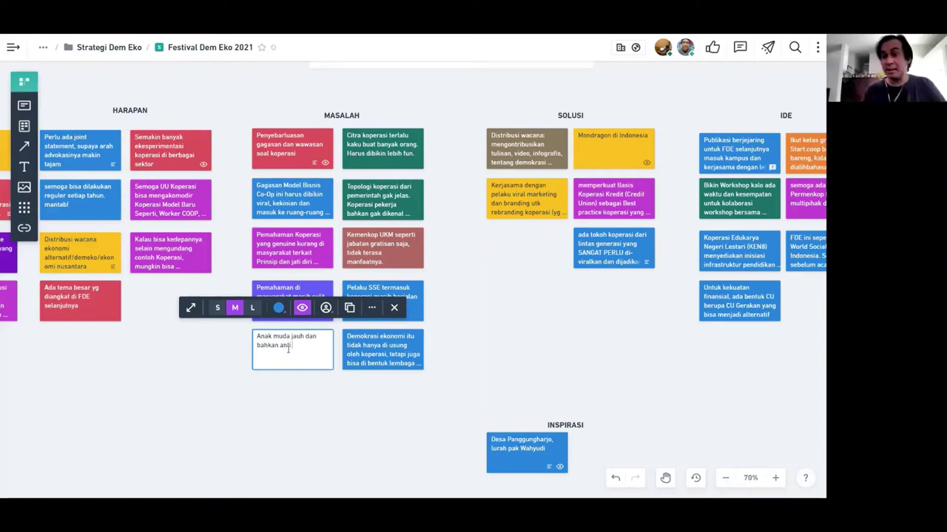
text( dari Koperasi)
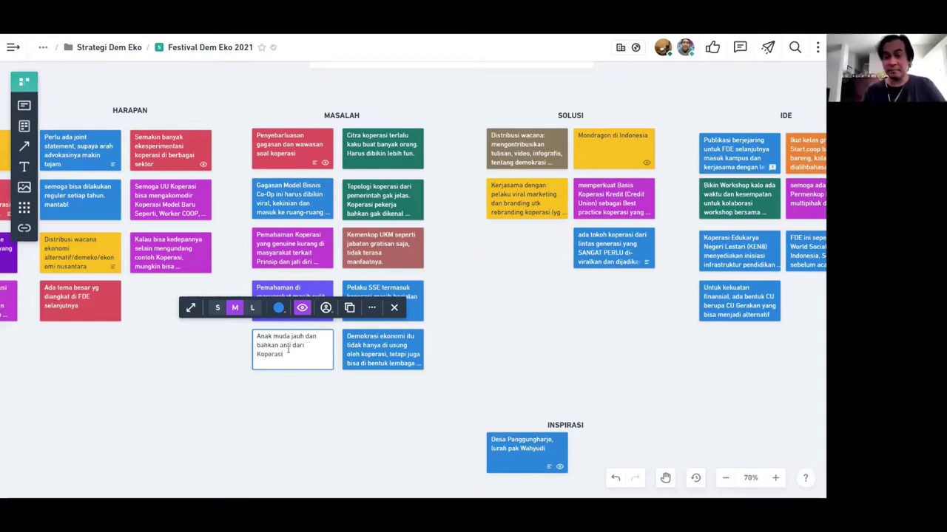
click(556, 338)
- Duplicate the INSPIRASI heading and place the copy level with the original, below the IDE cards
drag(556, 338, 410, 323)
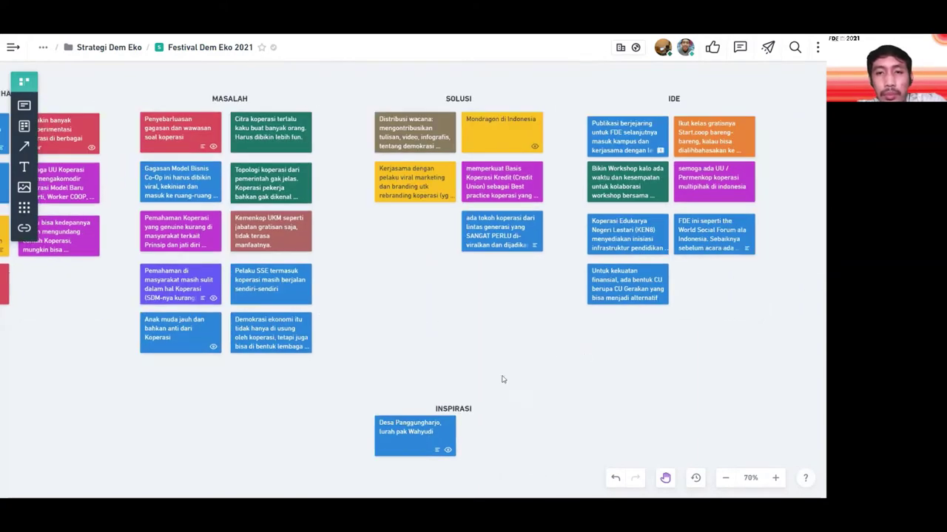
drag(503, 379, 355, 293)
click(279, 319)
scroll(371, 341, down, 3)
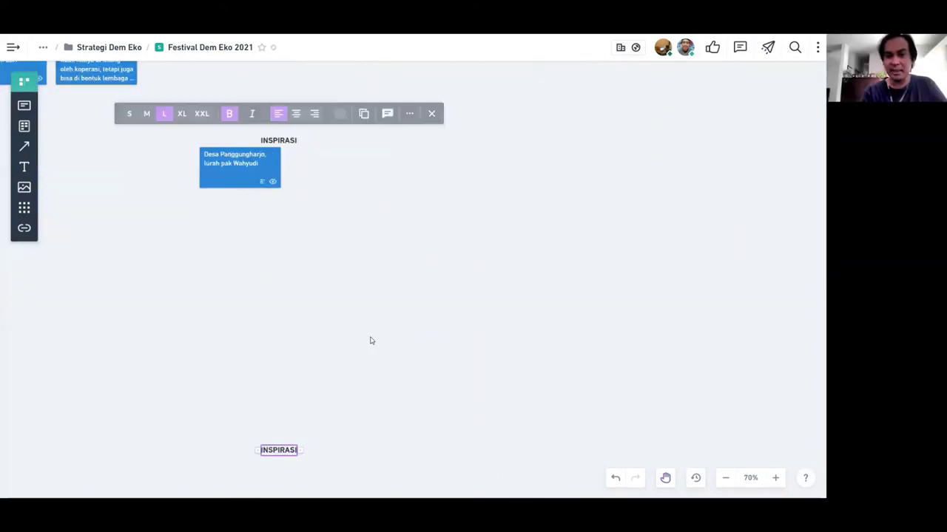
click(372, 341)
drag(287, 451, 451, 133)
scroll(421, 334, up, 3)
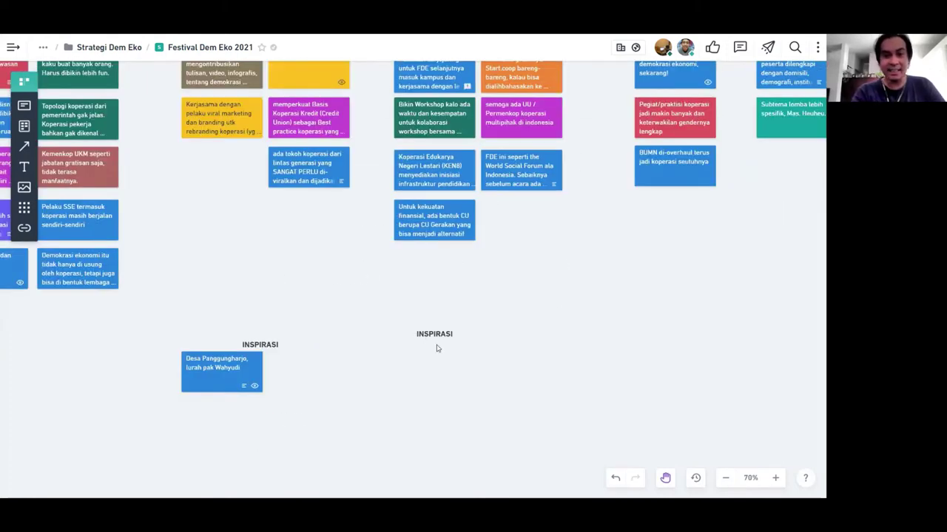
drag(436, 349, 472, 351)
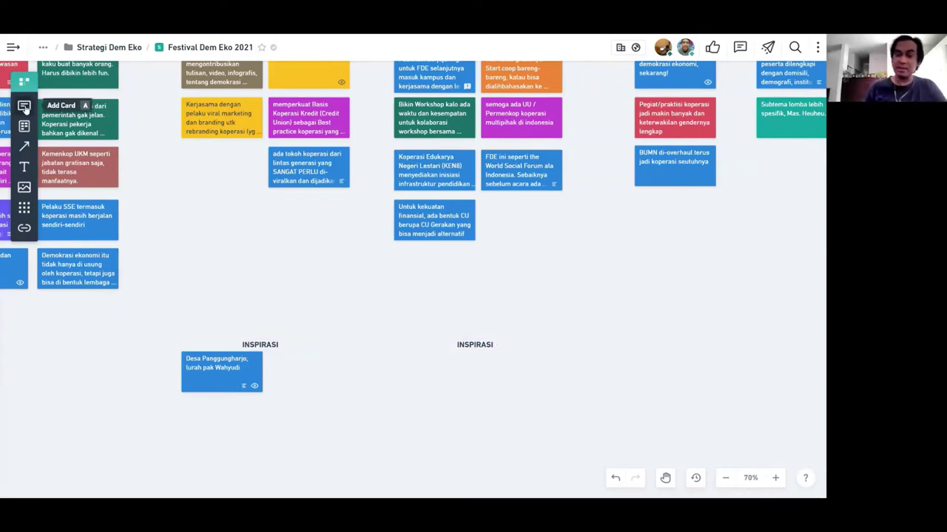
- Change the text of the duplicated INSPIRASI heading below the IDE cards to "PELUANG"
drag(25, 106, 400, 351)
click(472, 349)
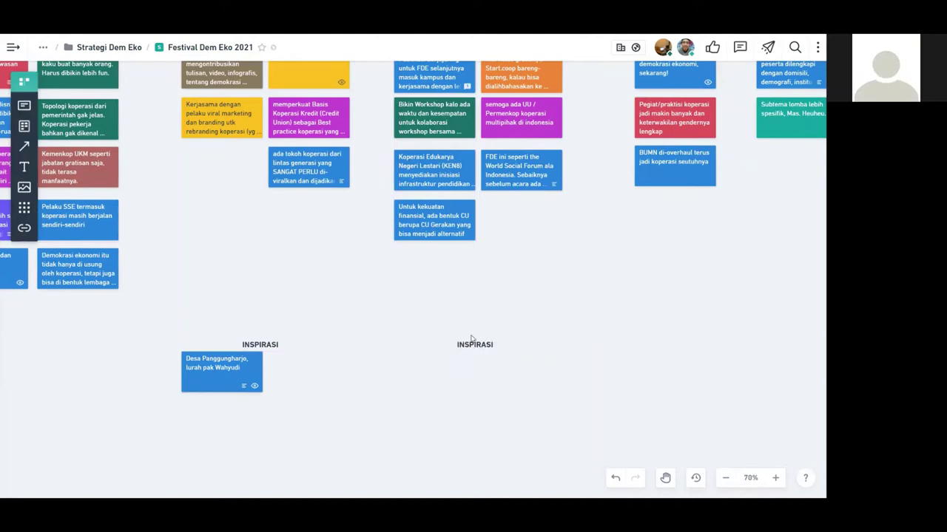
double_click(477, 348)
text(PELUANG)
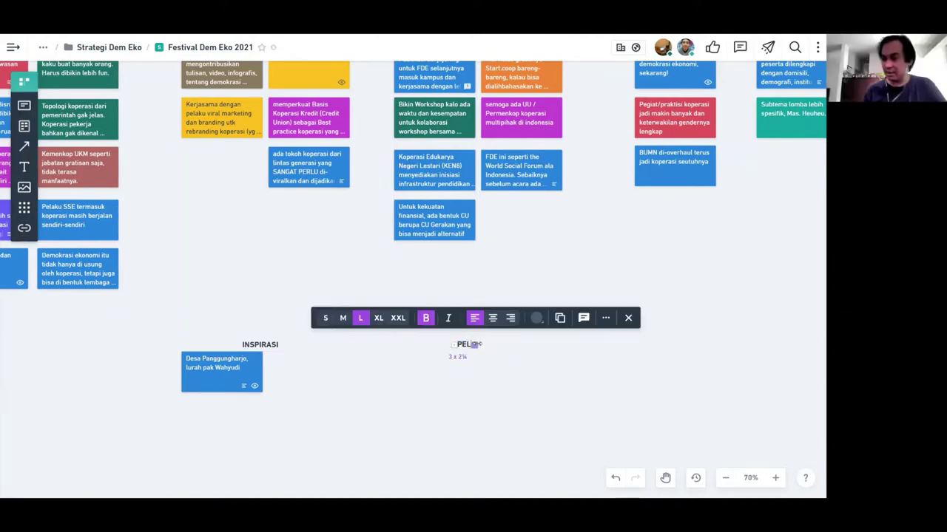
click(332, 296)
- Add a card under the PELUANG heading reading "Kemajuan teknologi digital yang bisa membantu kolaborasi, berbagai tools."
drag(24, 105, 398, 351)
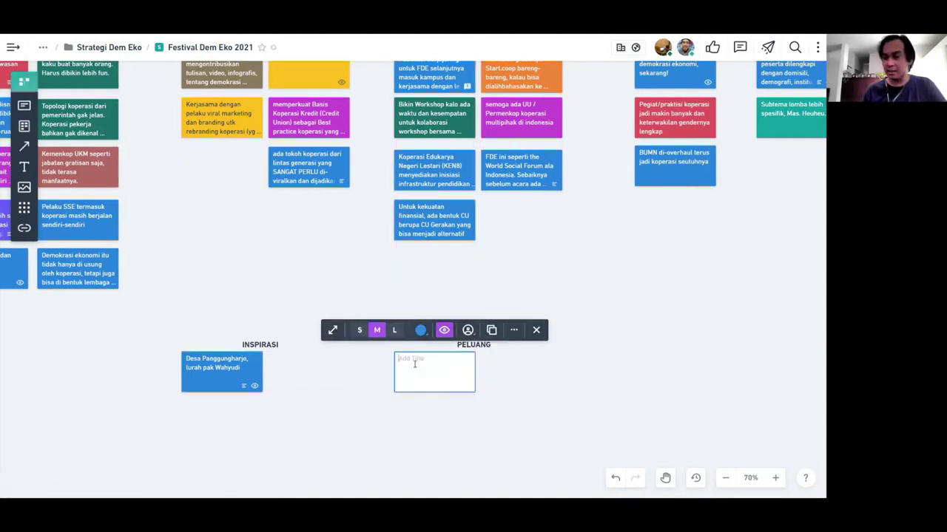
text(Kemu)
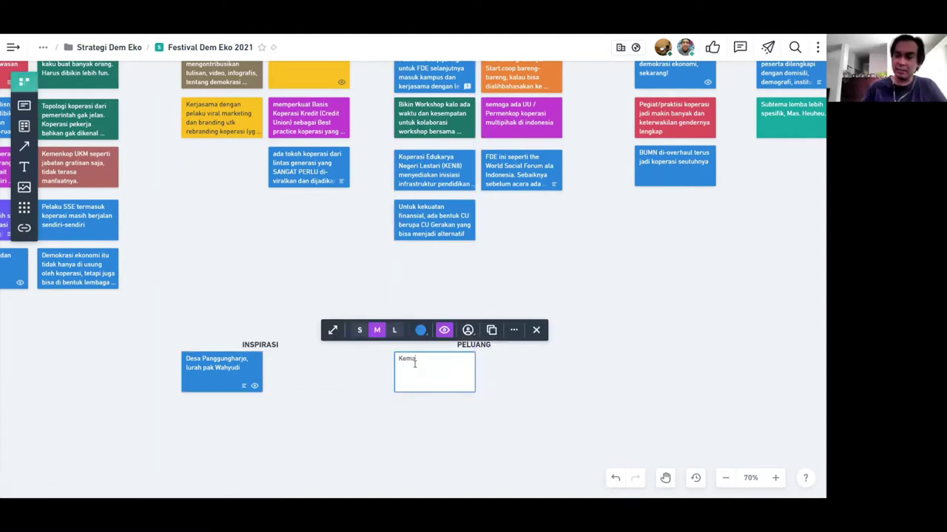
text(juan tekn)
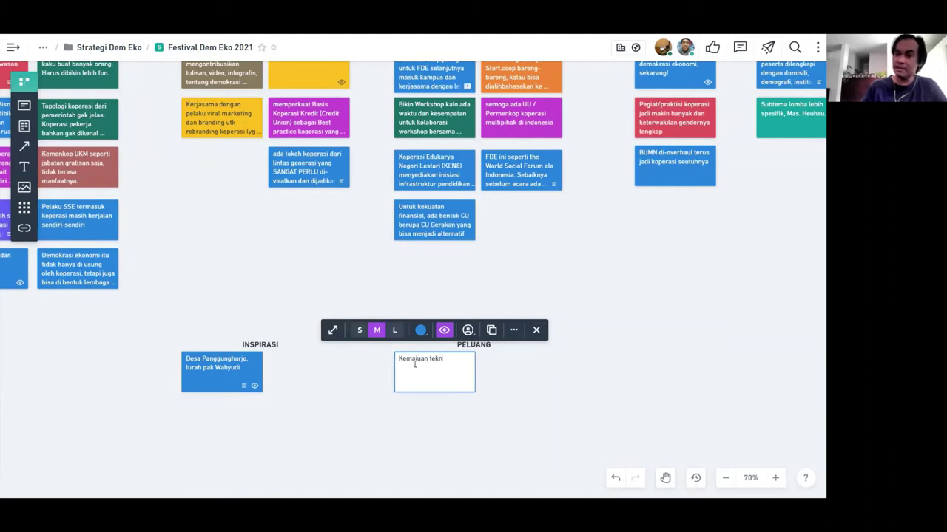
text(olog)
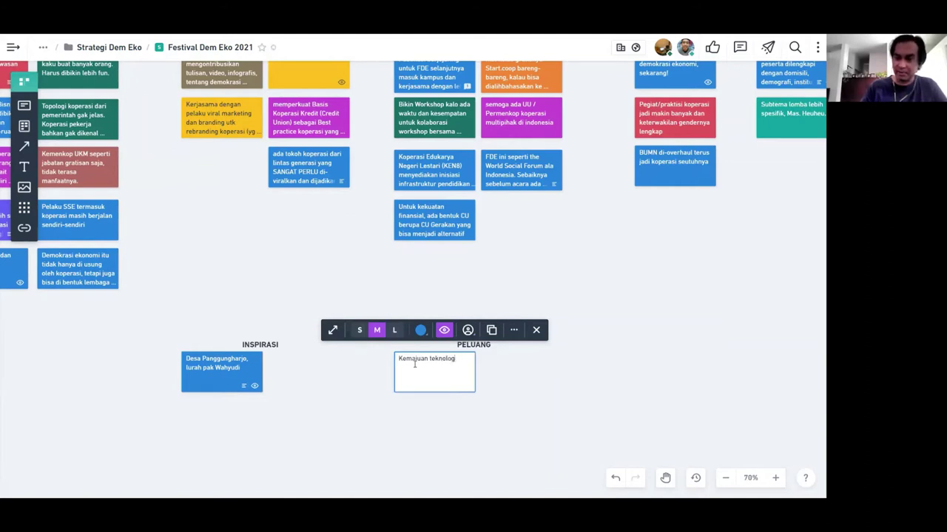
text(i di)
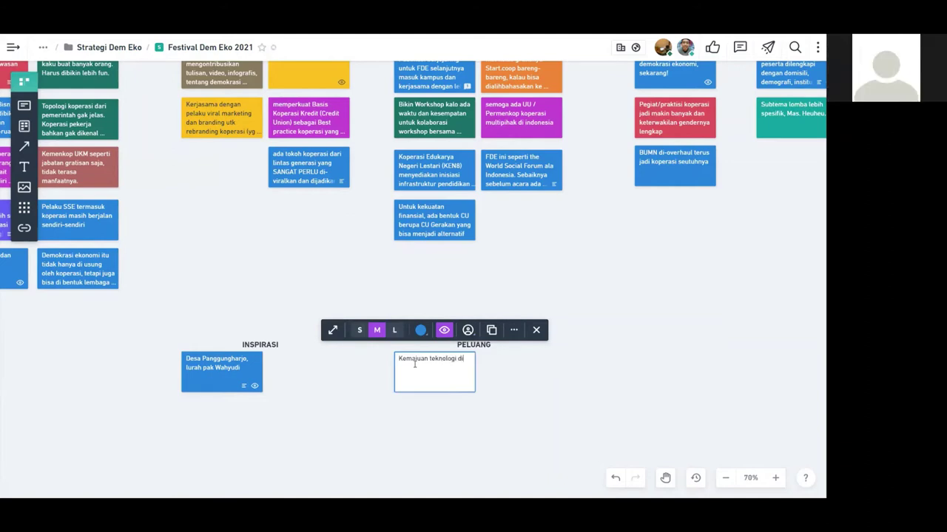
text(gital yang bisa membantu)
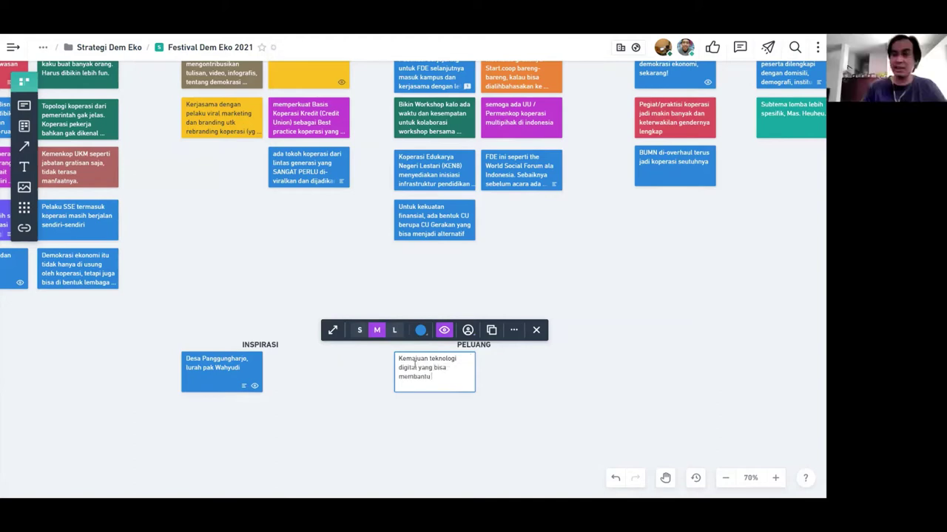
text( kolabr)
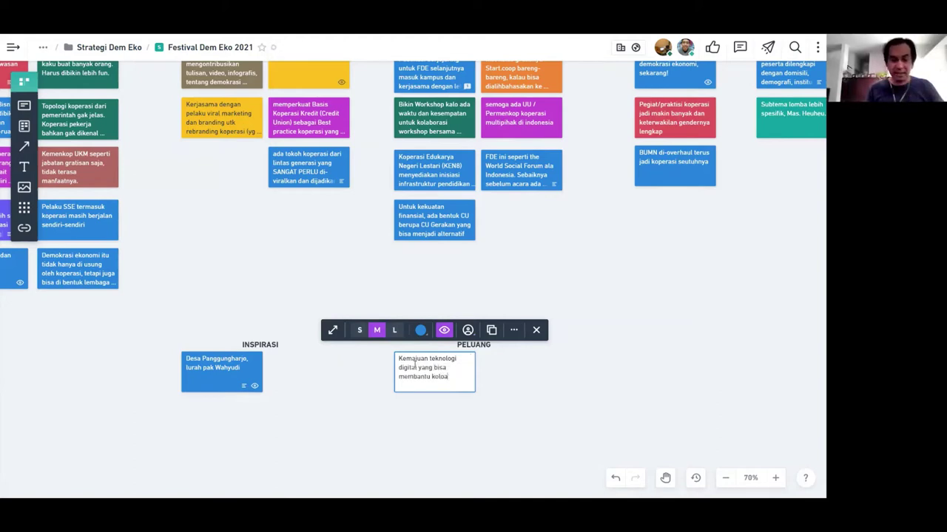
text(or)
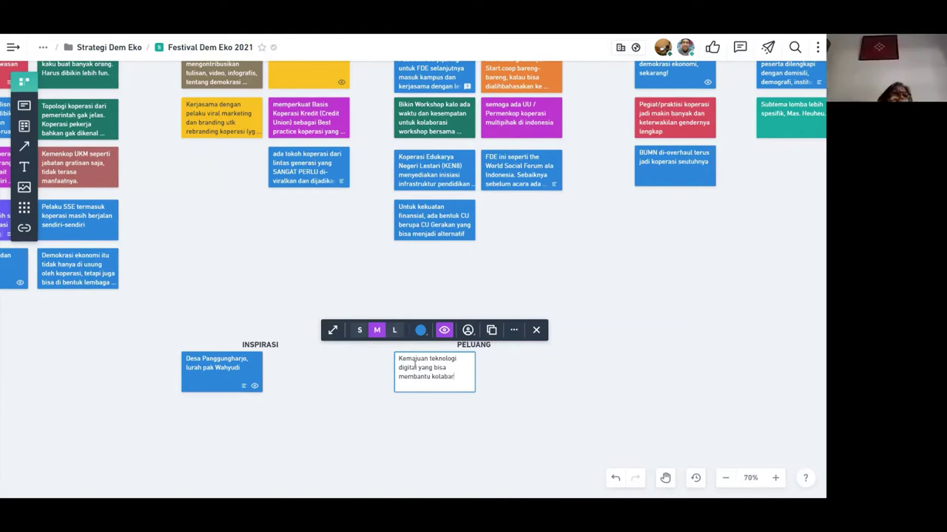
text(asi)
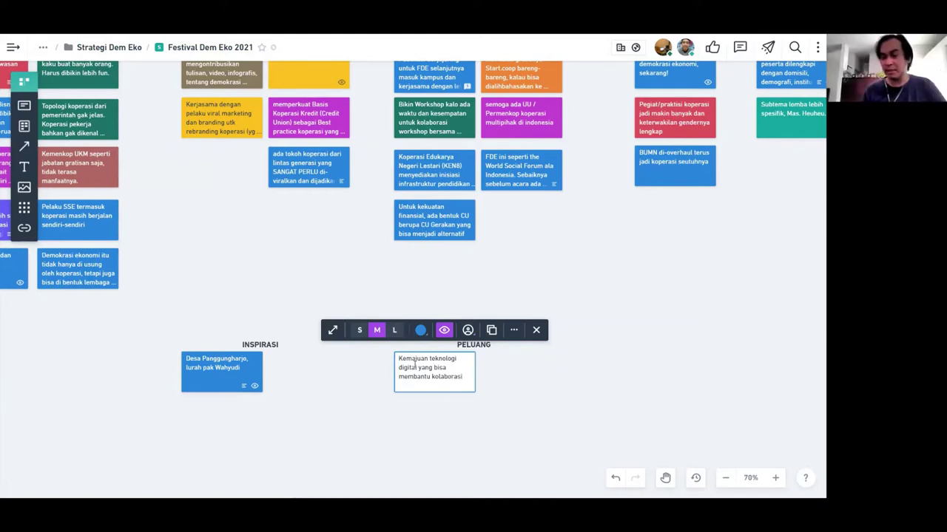
text(, berbag)
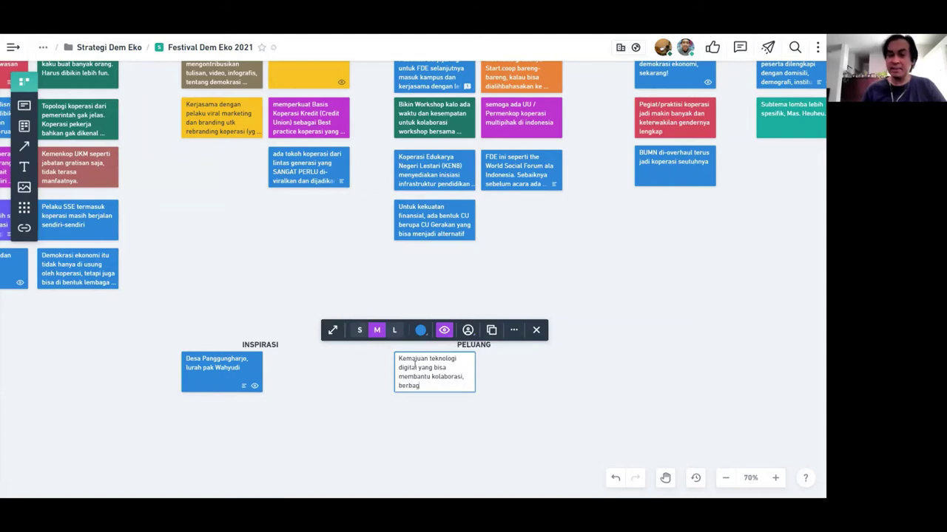
text(ai)
key(BackSpace)
text(i t)
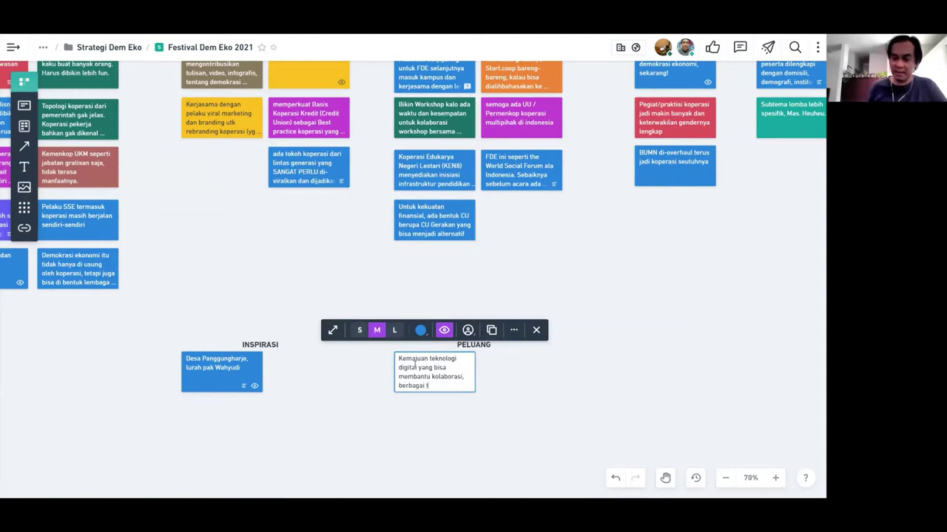
text(ools.)
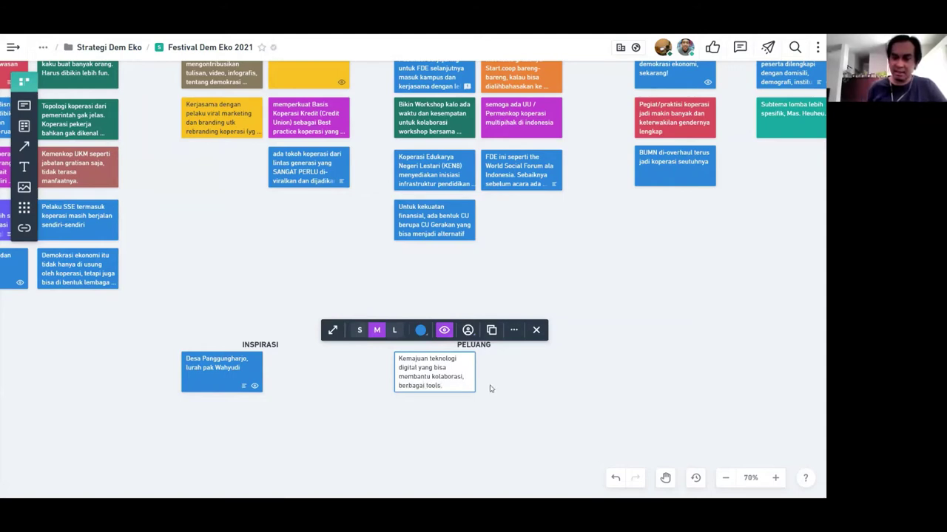
click(515, 395)
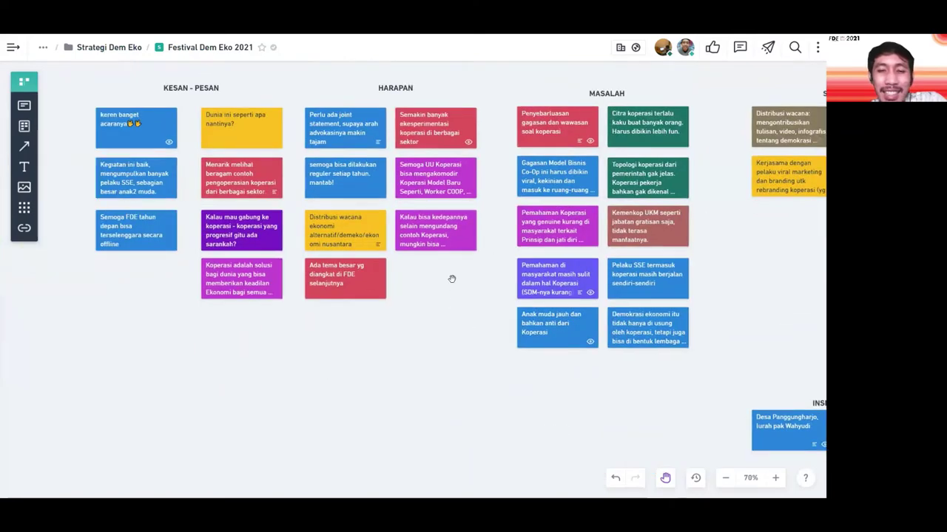
- Reword the MASALAH card about young people to "Anak muda jauh dan bahkan seringkali anti Koperasi"
click(436, 337)
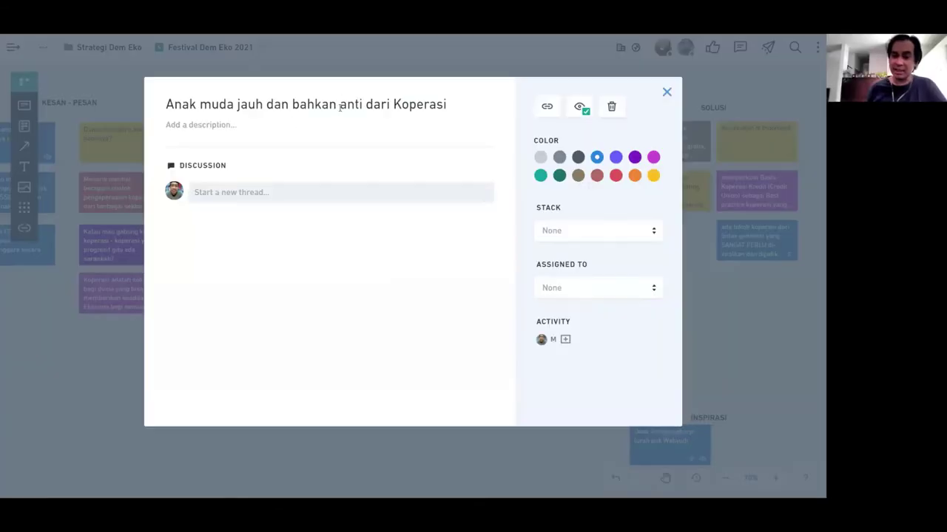
click(341, 106)
text(seringk)
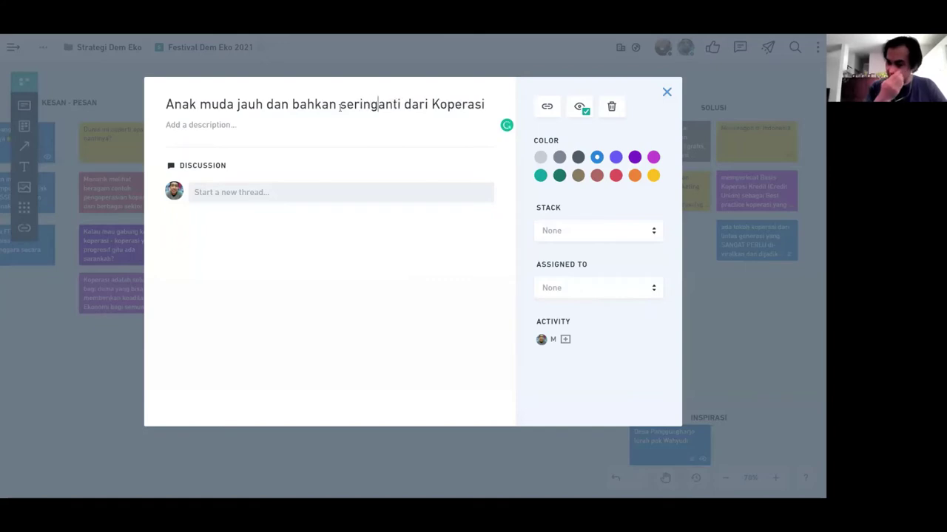
text(lai)
key(Right)
key(Right)
key(Right)
key(Right)
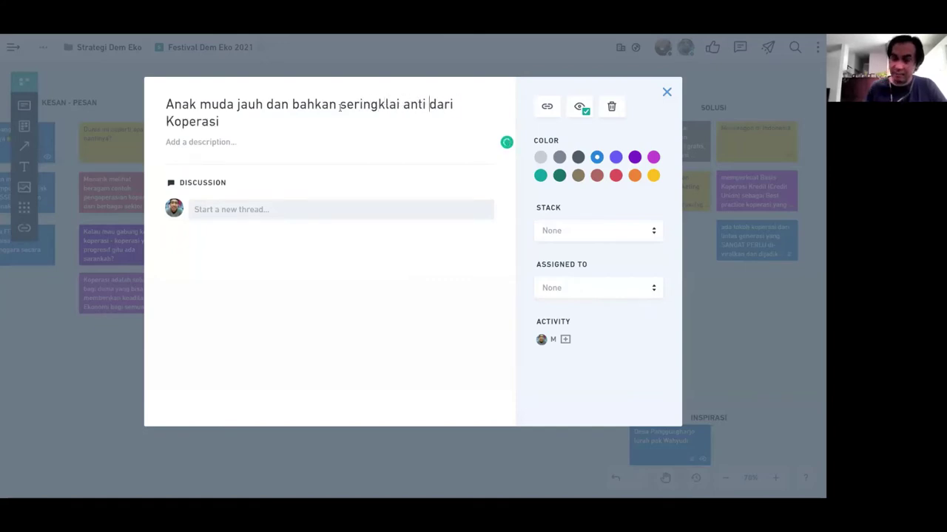
key(Delete)
key(Delete)
key(Delete)
key(Delete)
key(Delete)
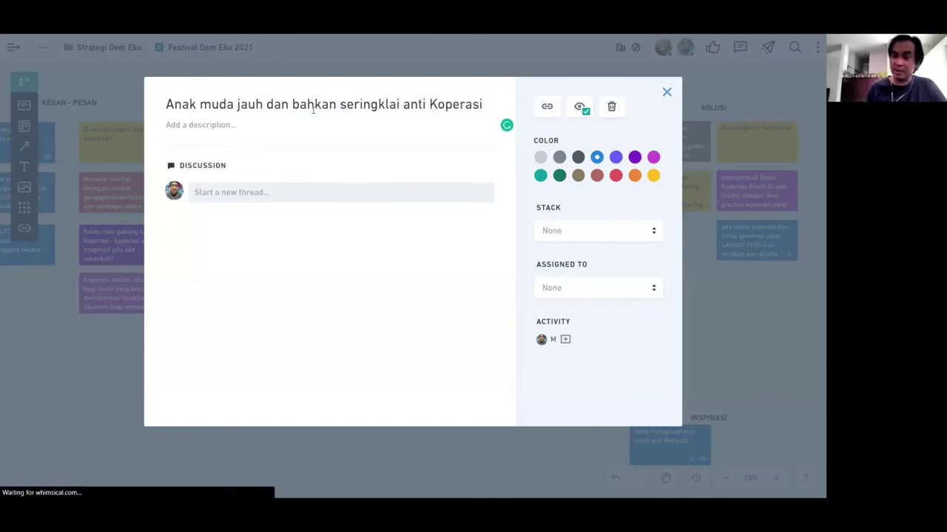
click(385, 104)
key(BackSpace)
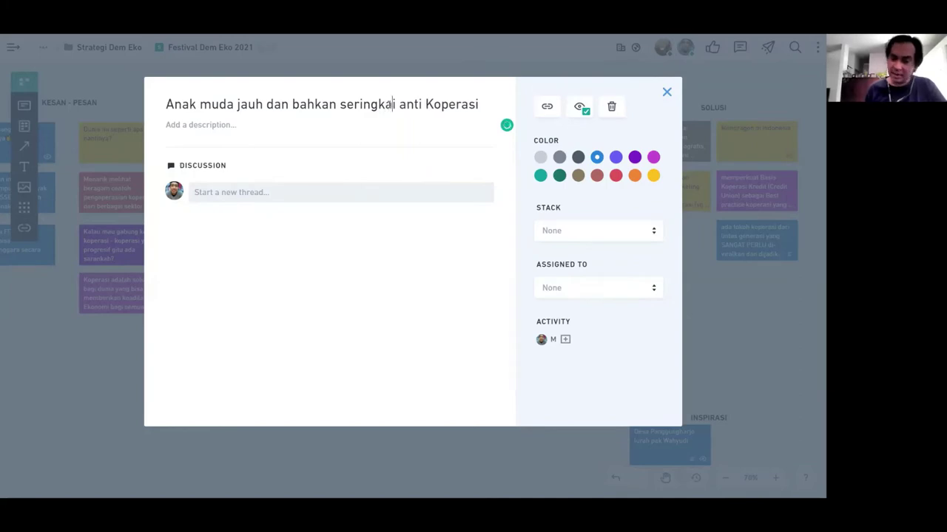
text(l)
click(38, 361)
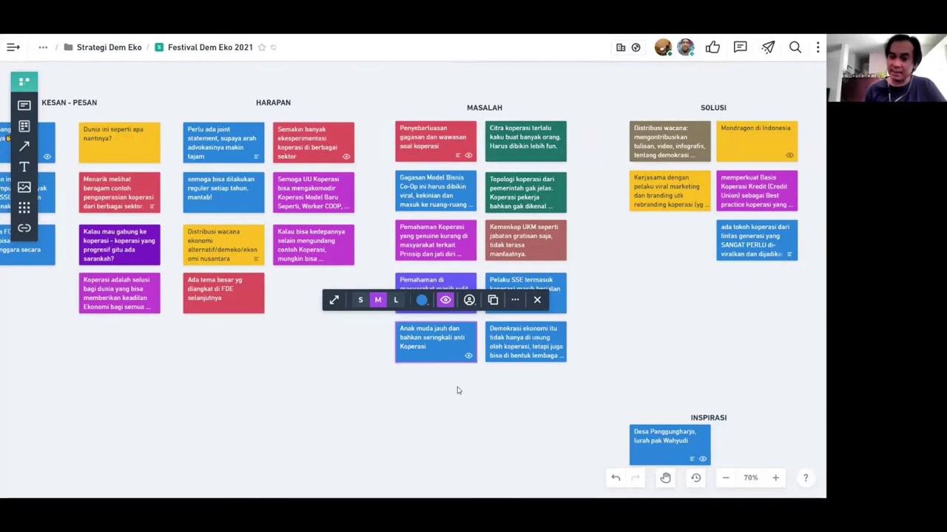
click(718, 304)
drag(718, 304, 570, 308)
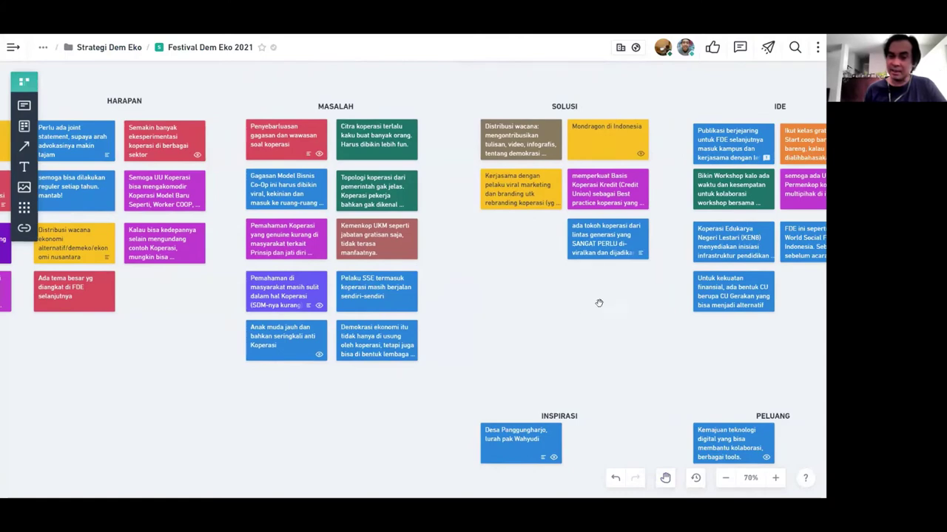
scroll(596, 310, right, 5)
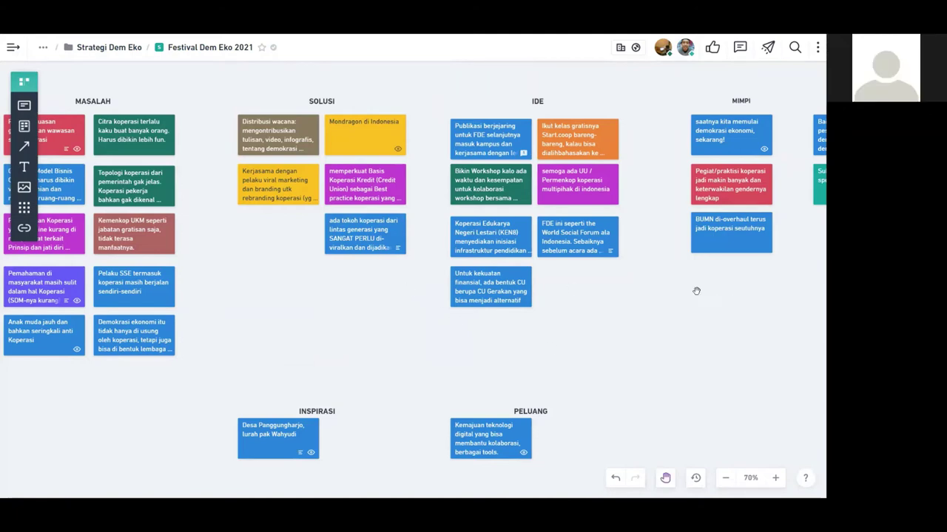
- Copy the text of the comment pinned to the FDE 2021 logo image, "ayo kita ubah mindset koperasi di masyarakat supaya demokrasi ekonomi tercapai"
scroll(629, 333, right, 5)
scroll(579, 339, right, 2)
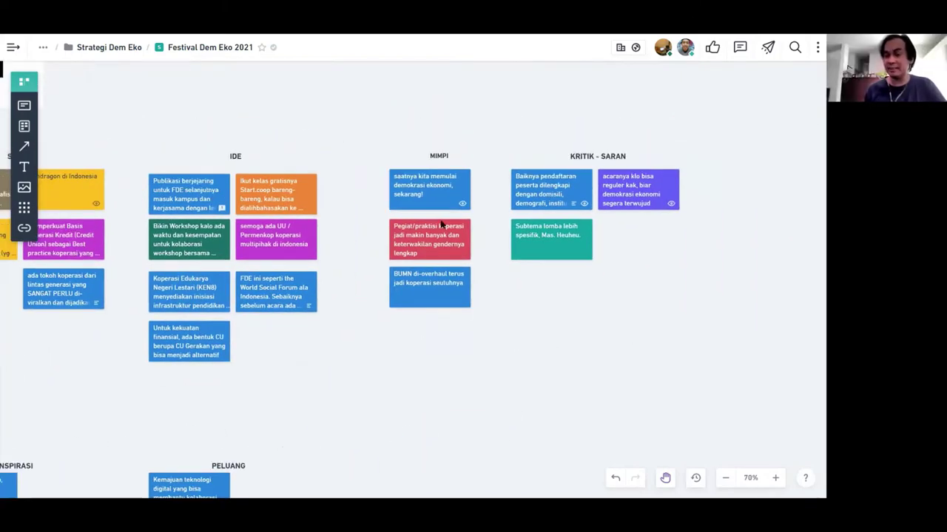
scroll(545, 389, left, 5)
scroll(545, 389, up, 5)
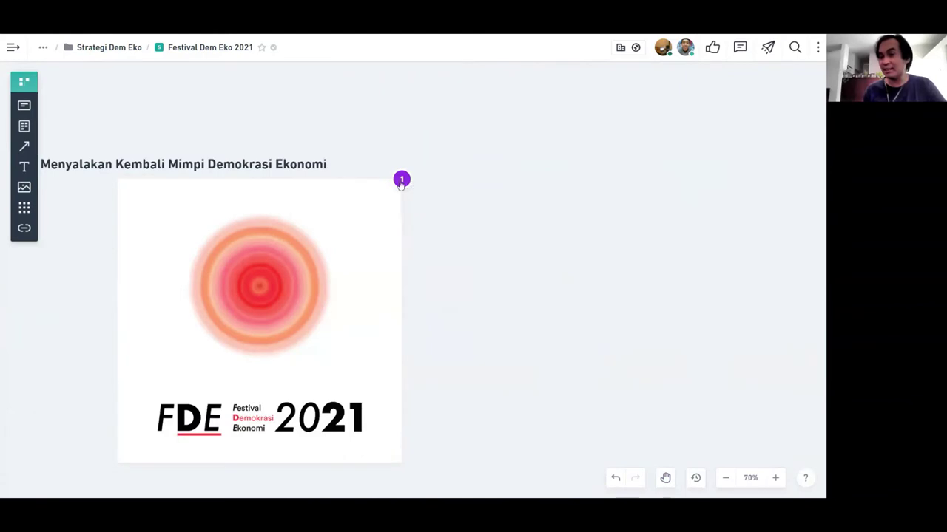
click(402, 180)
drag(584, 208, 443, 204)
key(ctrl+c)
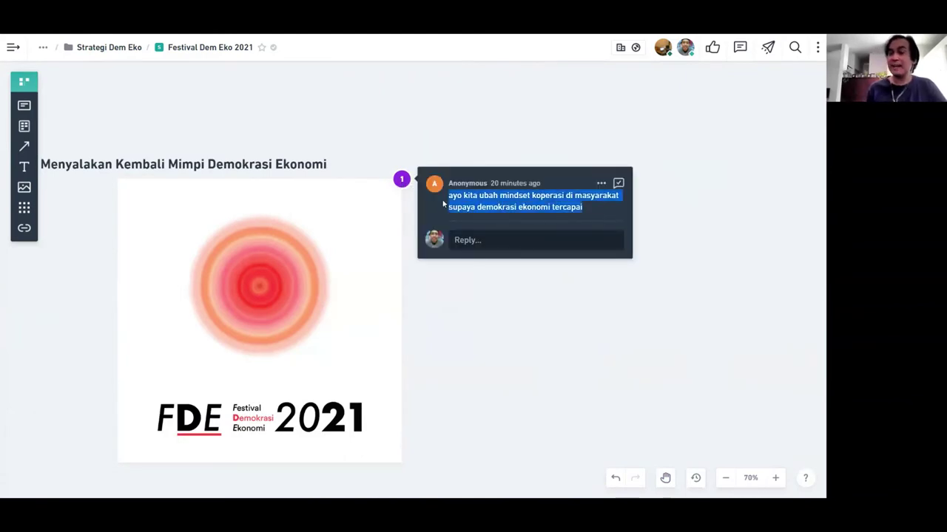
click(562, 385)
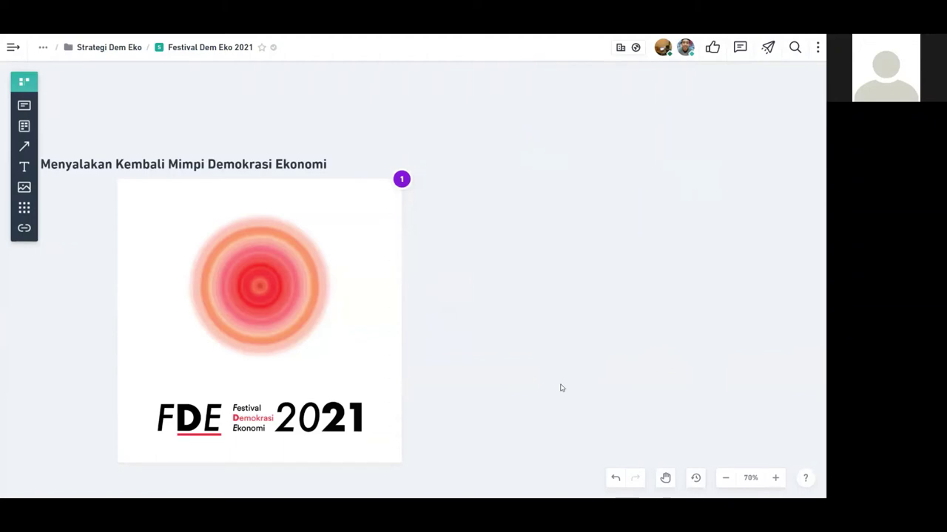
- Add a card below the last MIMPI card with the copied text "ayo kita ubah mindset koperasi di masyarakat supaya demokrasi ekonomi tercapai"
scroll(525, 359, down, 5)
scroll(476, 364, down, 2)
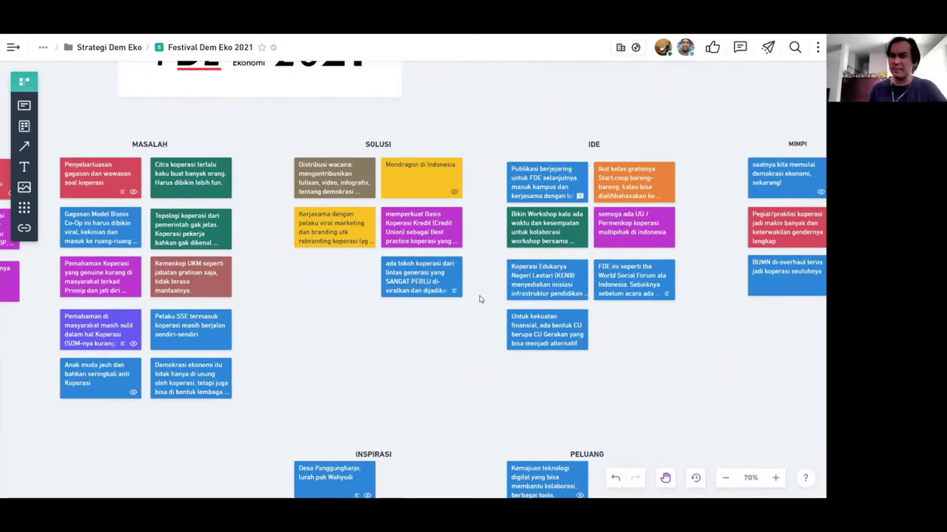
scroll(426, 274, right, 5)
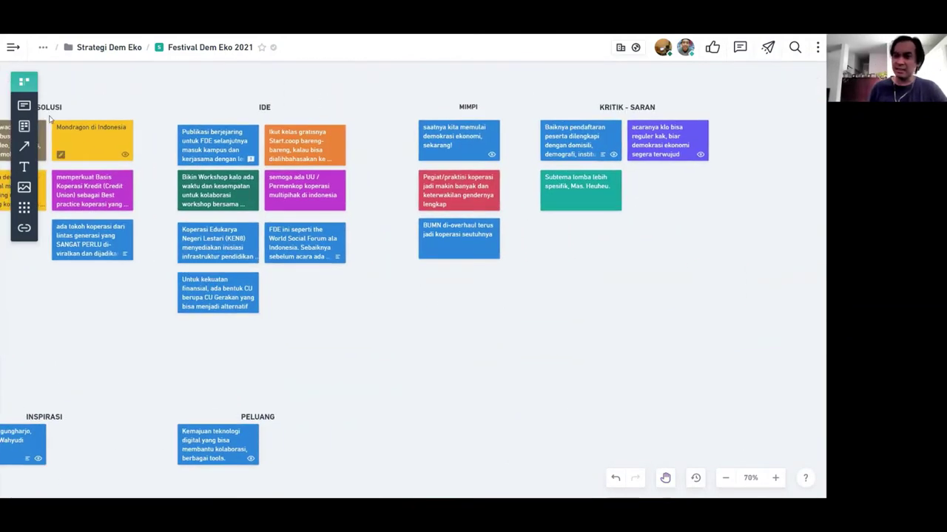
click(24, 105)
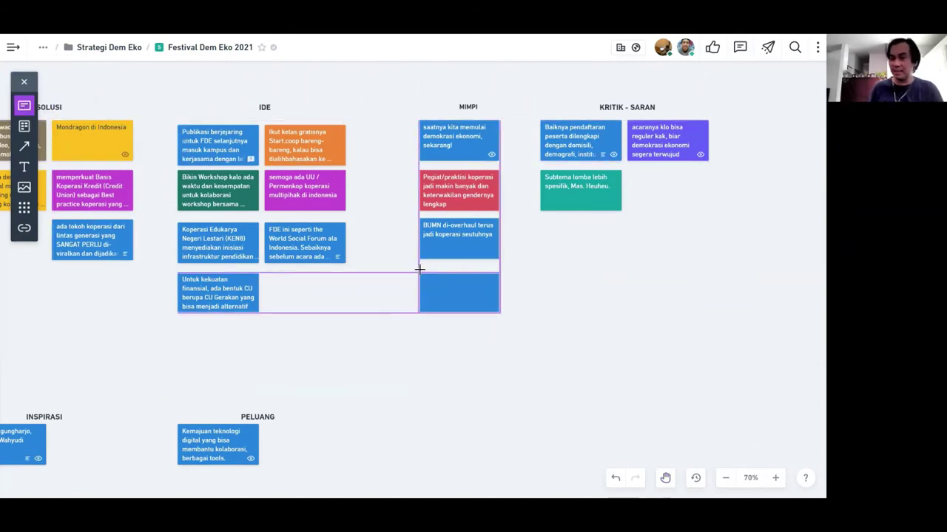
click(419, 270)
key(ctrl+v)
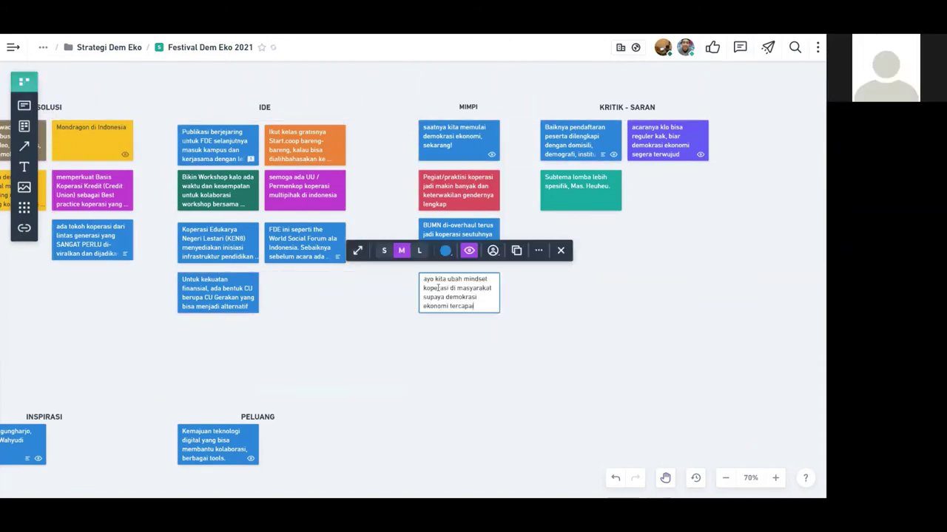
click(550, 307)
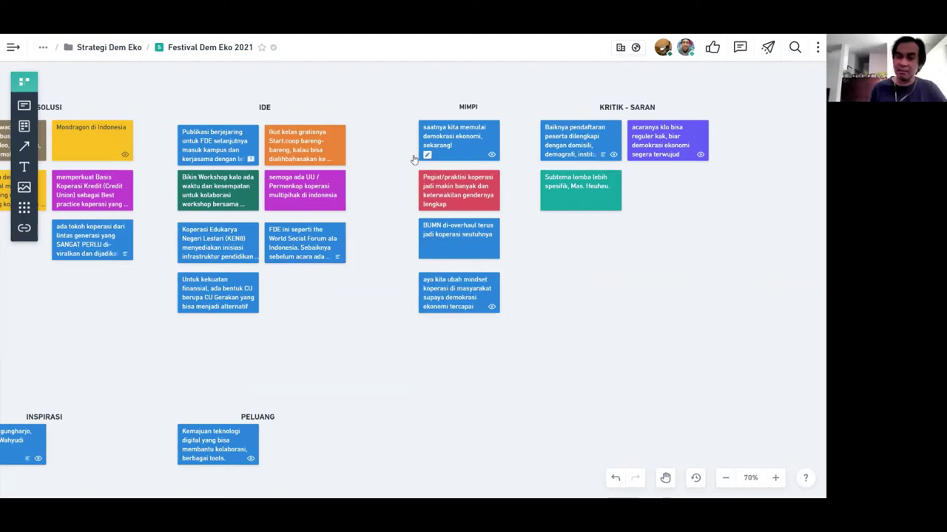
- Resolve the comment pinned to the FDE 2021 logo image
scroll(407, 221, up, 2)
scroll(407, 222, left, 1)
scroll(385, 262, up, 4)
scroll(384, 261, left, 2)
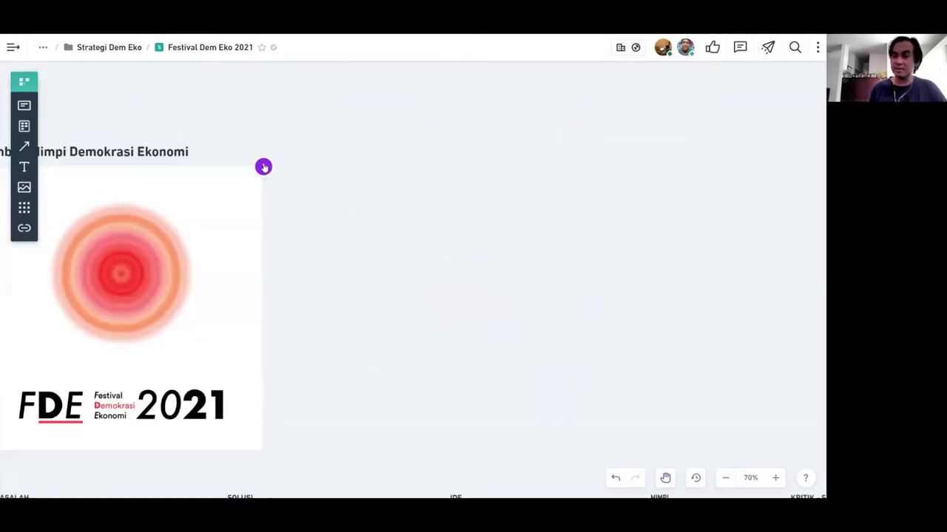
click(263, 167)
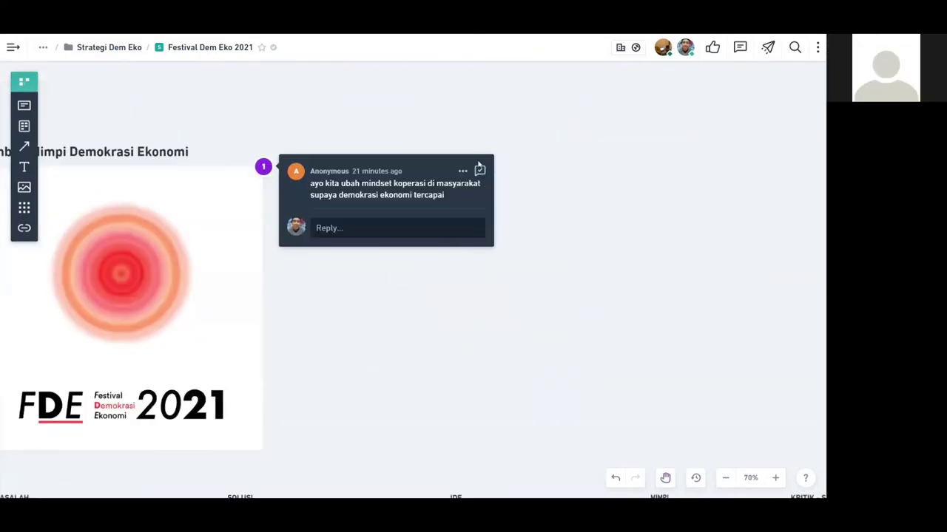
click(481, 172)
- Extend the MASALAH card about young people with the sentence "Gapnya jauh dengan yang tua"
scroll(385, 323, down, 5)
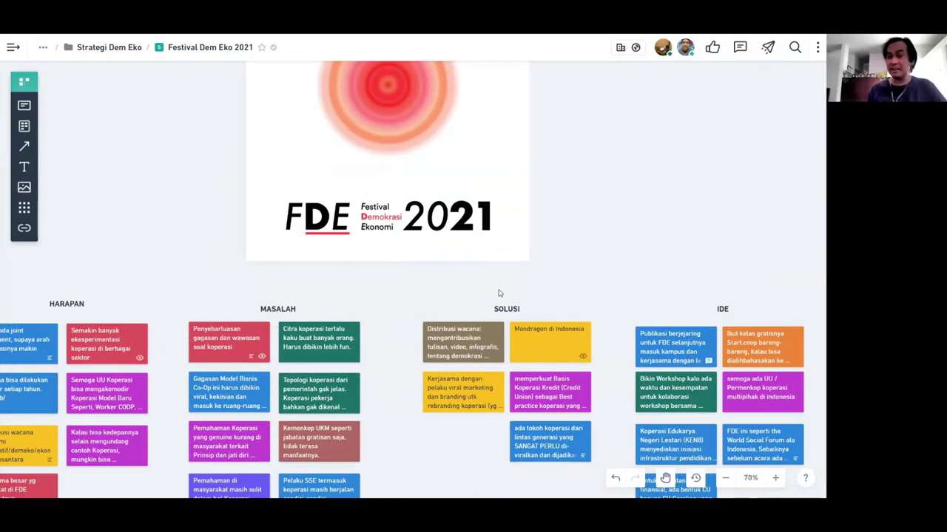
scroll(498, 294, left, 2)
scroll(321, 124, left, 1)
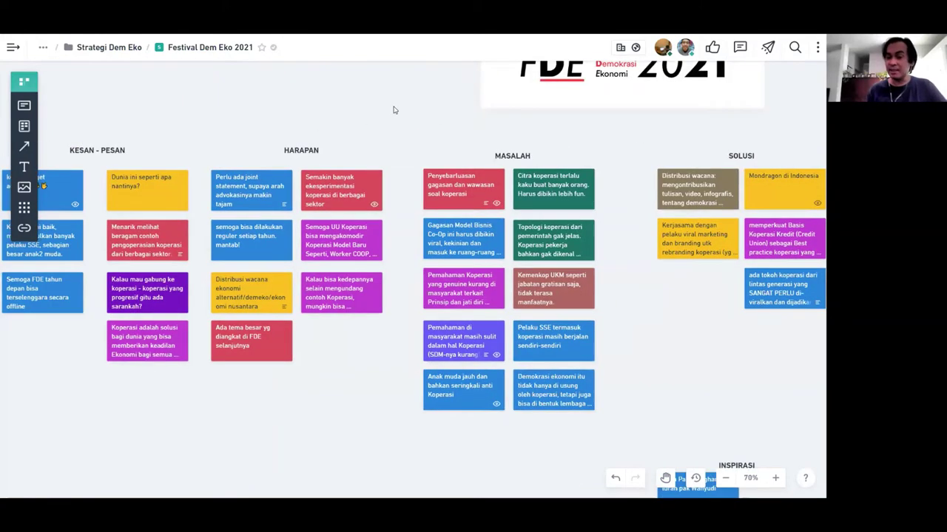
scroll(401, 201, down, 3)
click(471, 294)
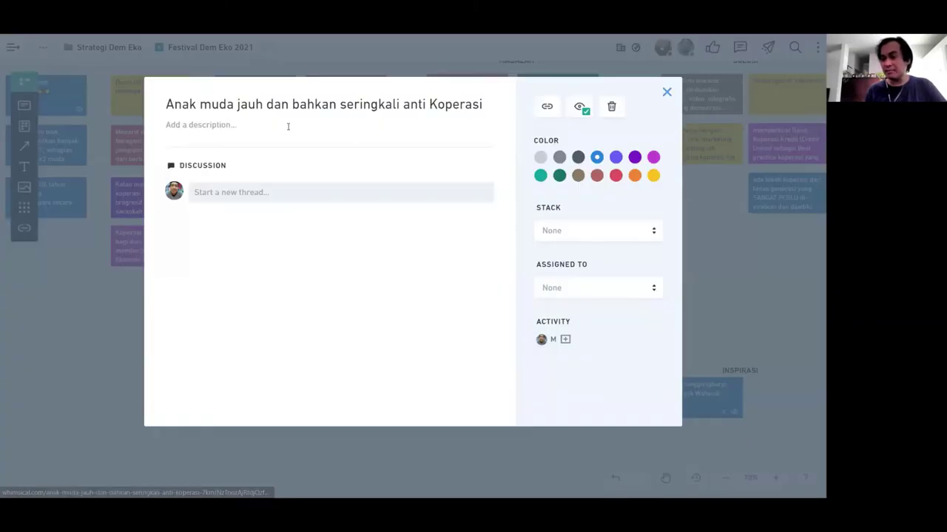
click(486, 104)
text(. Gapnya )
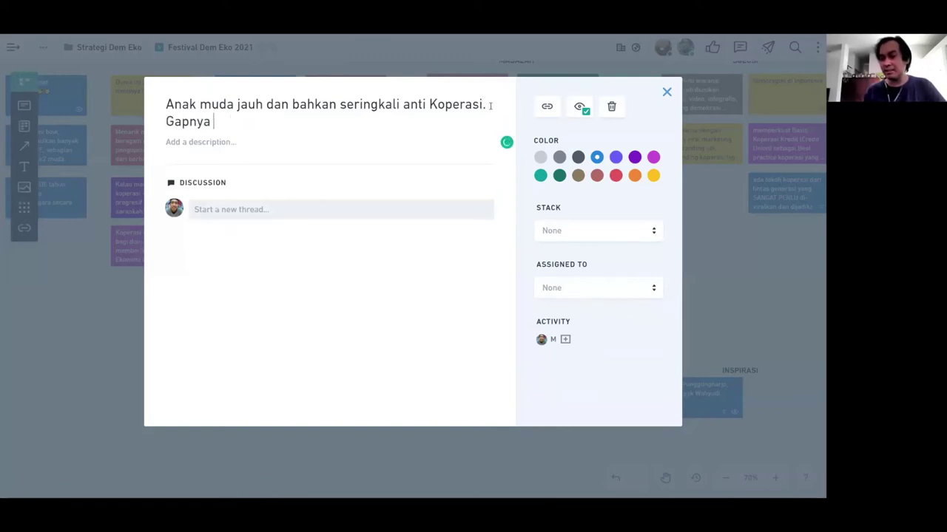
text(jauh dengan yang tua)
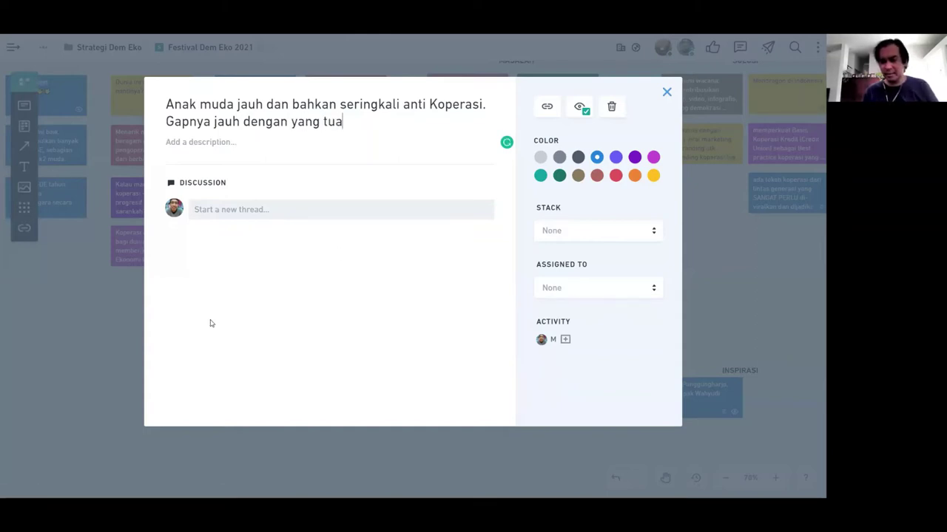
click(109, 353)
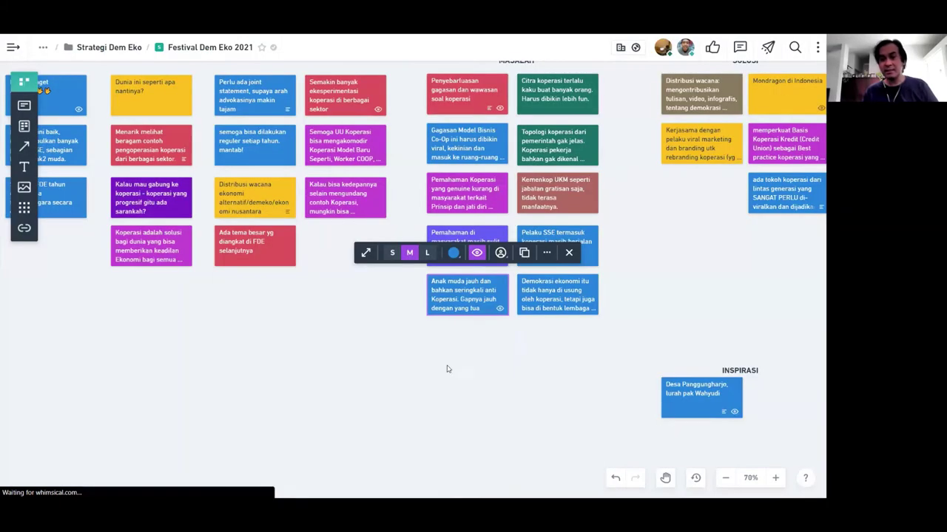
click(661, 294)
- Review the cards from MASALAH through MIMPI and read the full IDE card on networked publication along with its discussion
drag(674, 230, 597, 286)
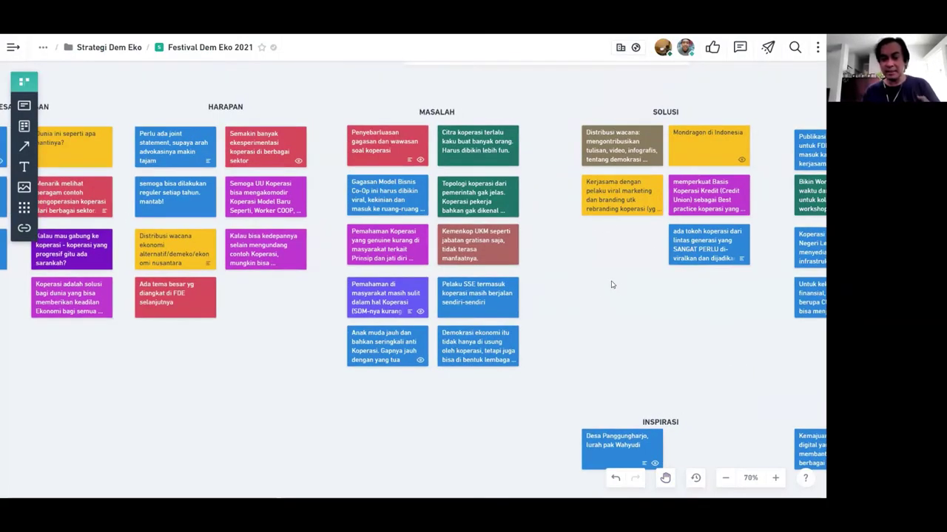
scroll(602, 294, right, 2)
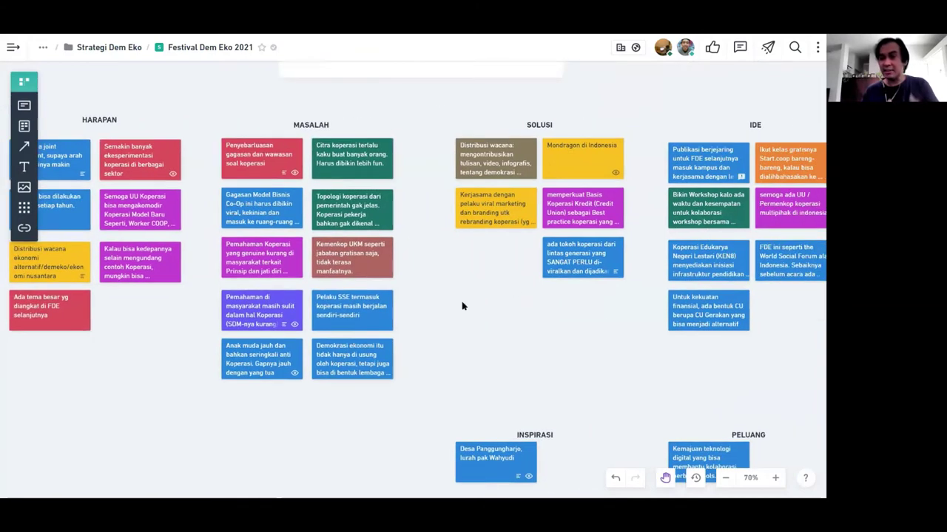
scroll(491, 296, right, 3)
scroll(531, 295, right, 3)
scroll(531, 295, down, 1)
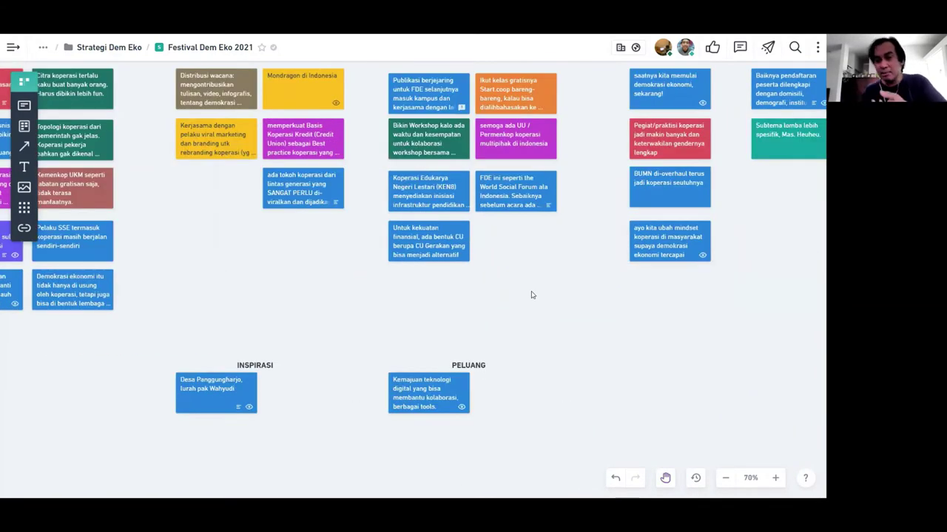
drag(534, 271, 525, 345)
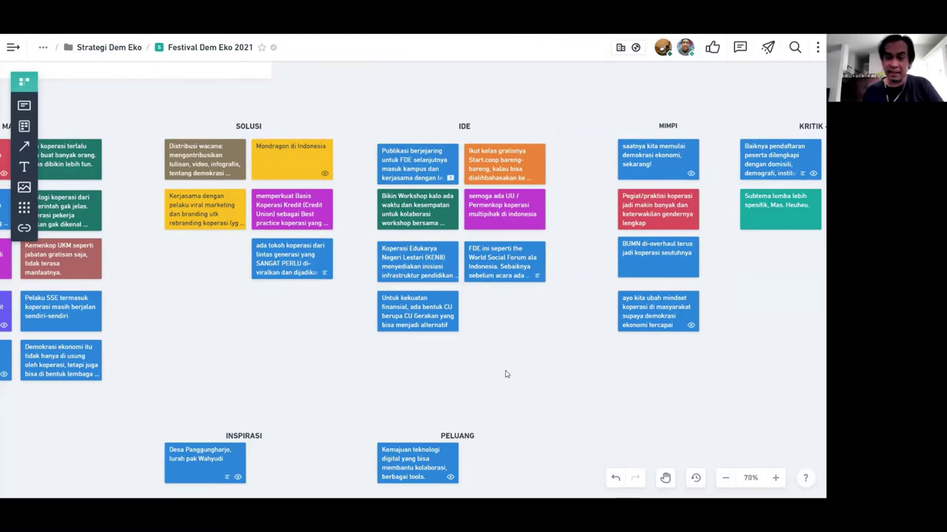
click(422, 159)
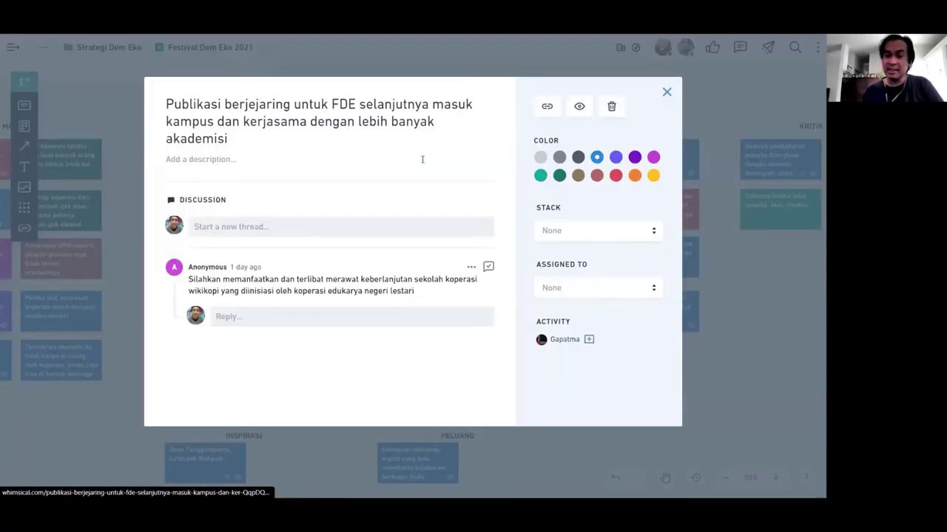
click(718, 377)
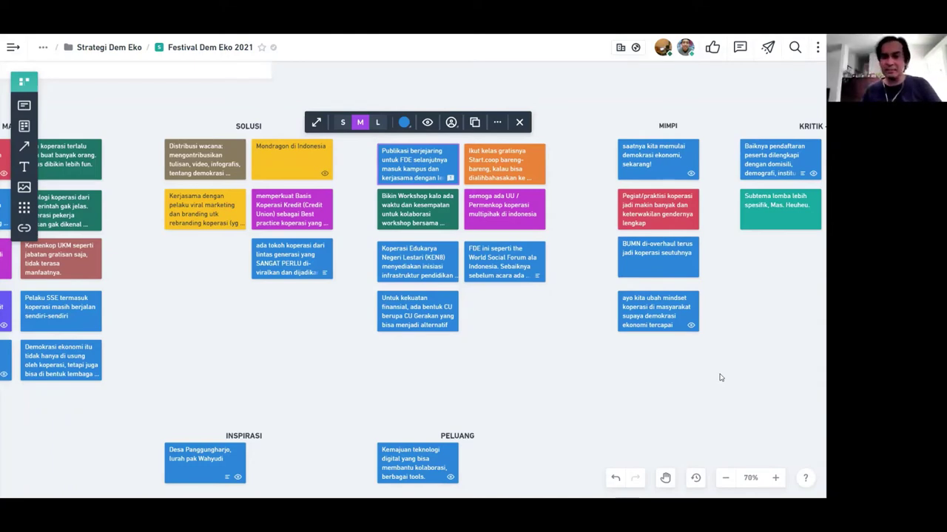
click(577, 342)
- Add a card at the end of MASALAH reading "Banyak koperasi besar yang belum bisa kita rengkuh untuk membangun gerakan Koperasi yang sejati" and check its full text
drag(264, 302, 565, 267)
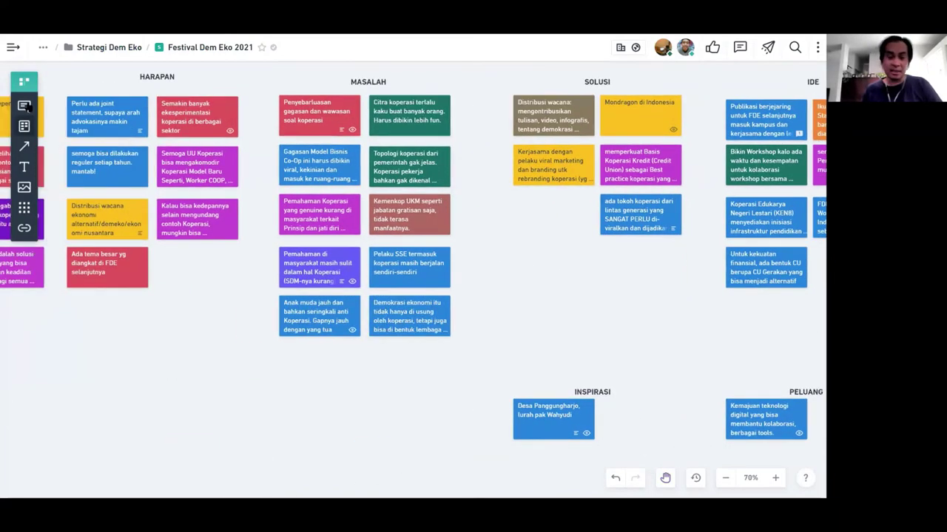
drag(26, 107, 281, 343)
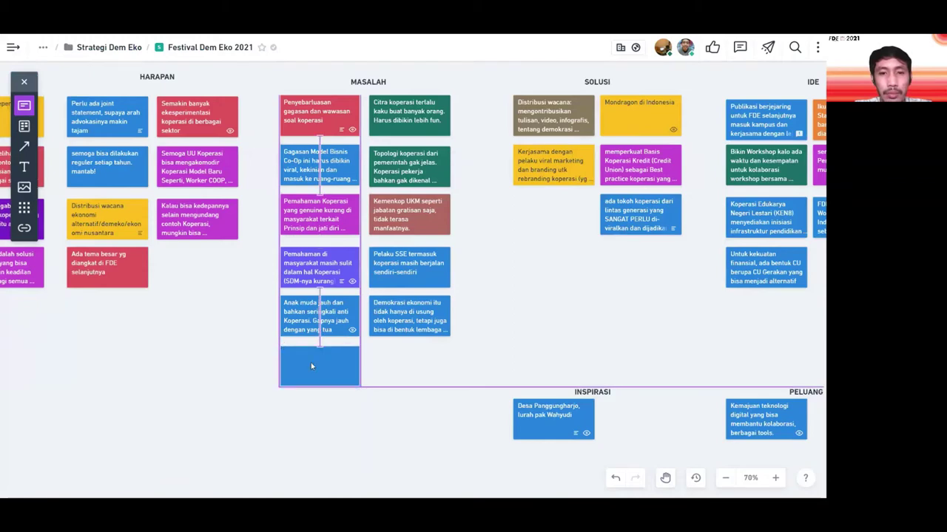
click(311, 363)
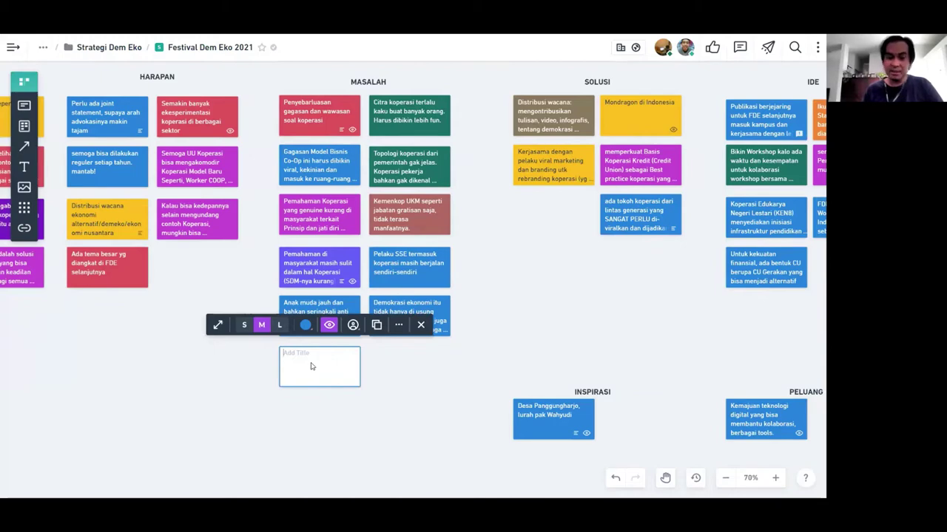
text(Banyak kpoera)
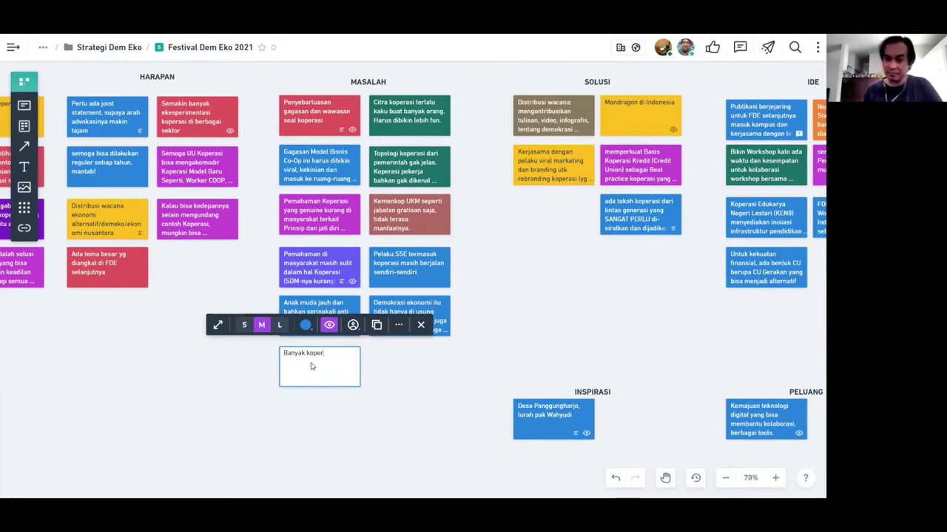
text(asi besar yang )
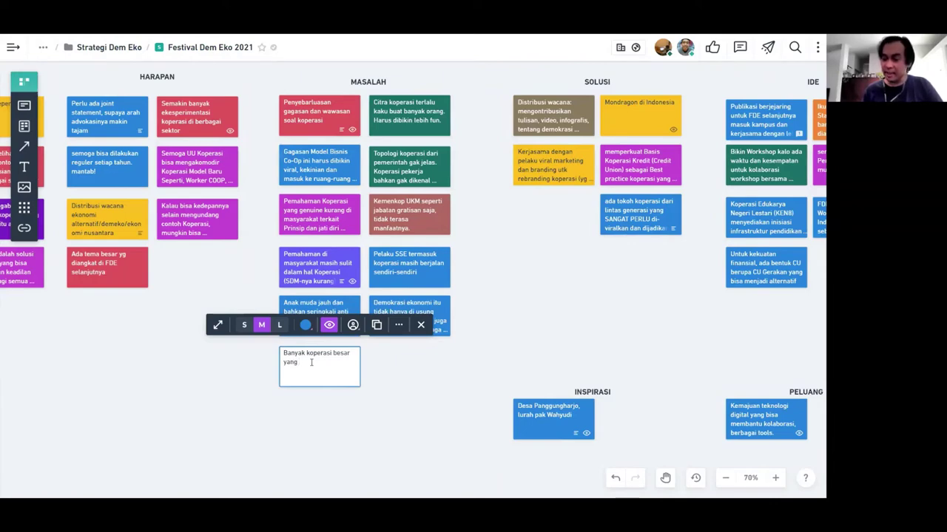
text(belum bisa kita)
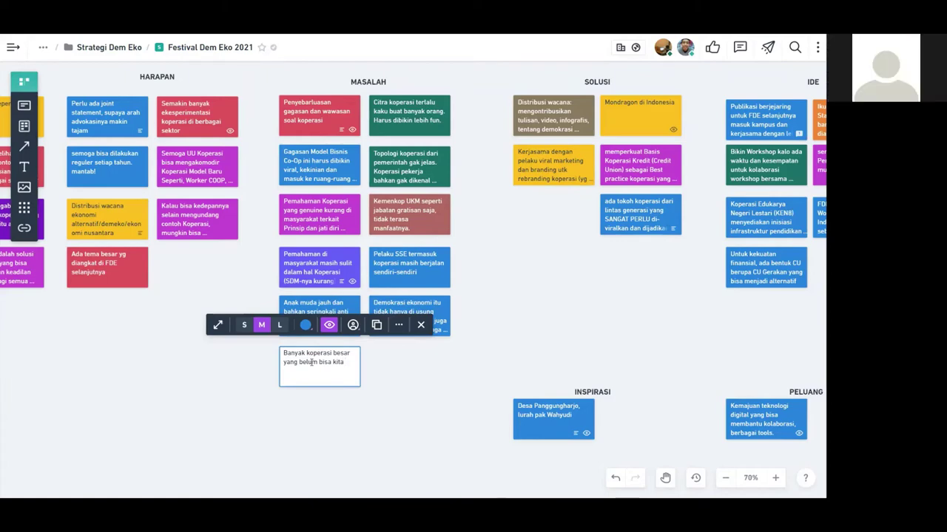
text( rengkuh untuk membangun)
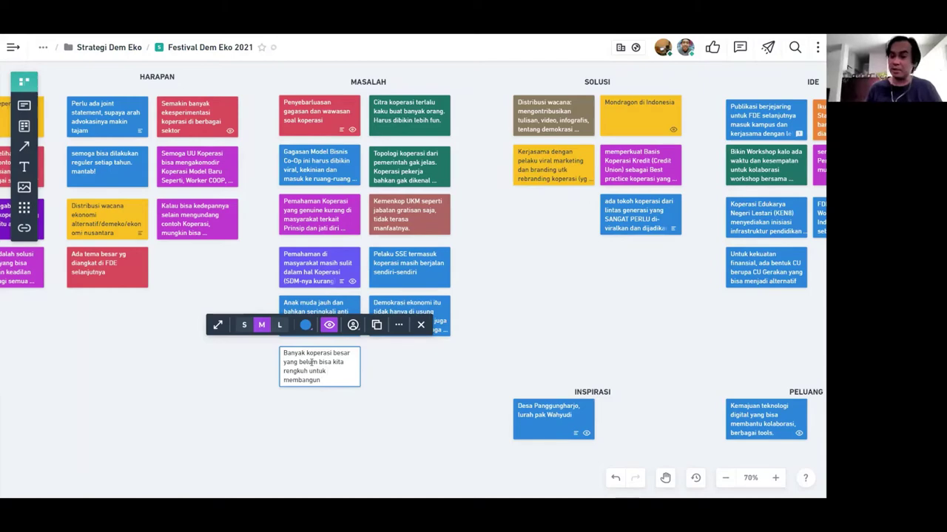
text( gerakan Koperasi yang)
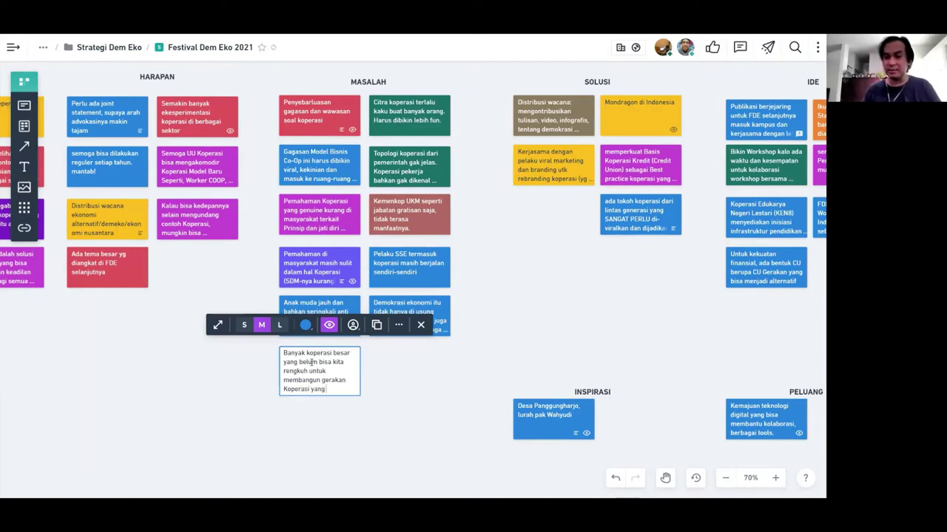
text( sejati)
click(237, 369)
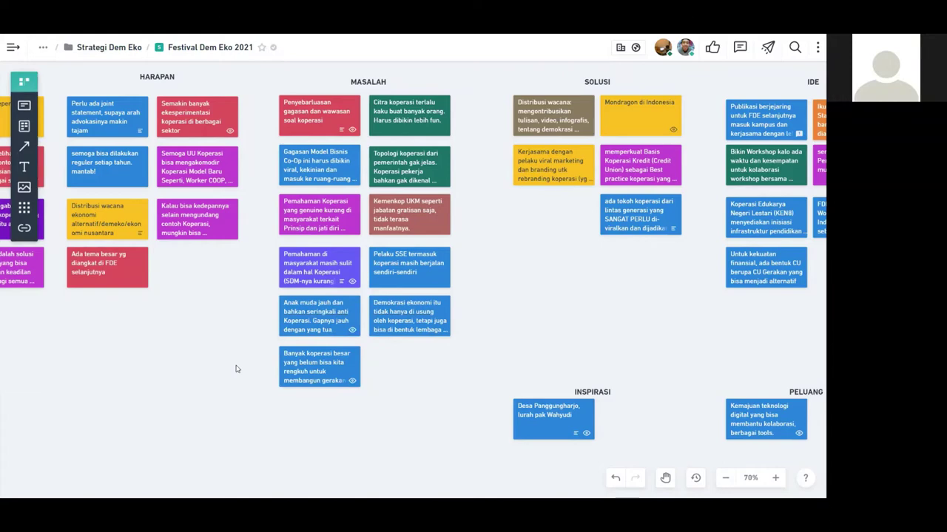
click(315, 369)
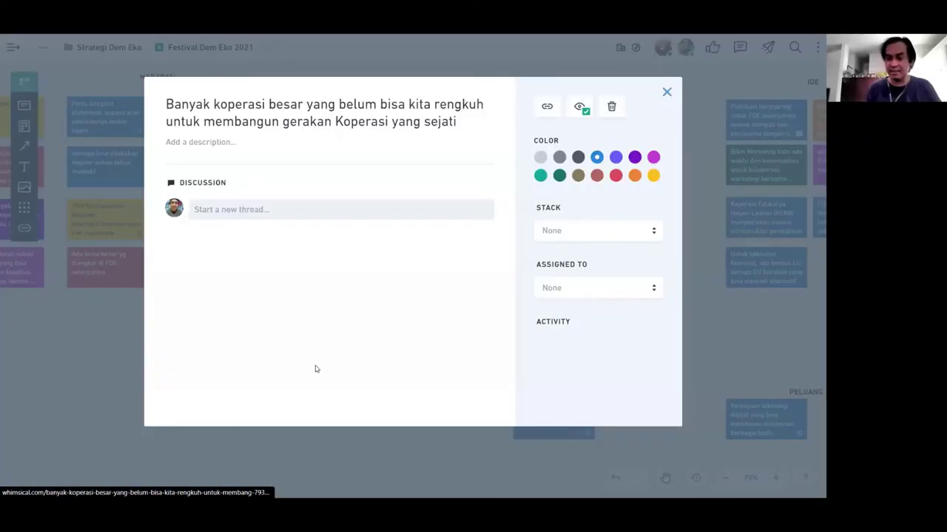
click(125, 346)
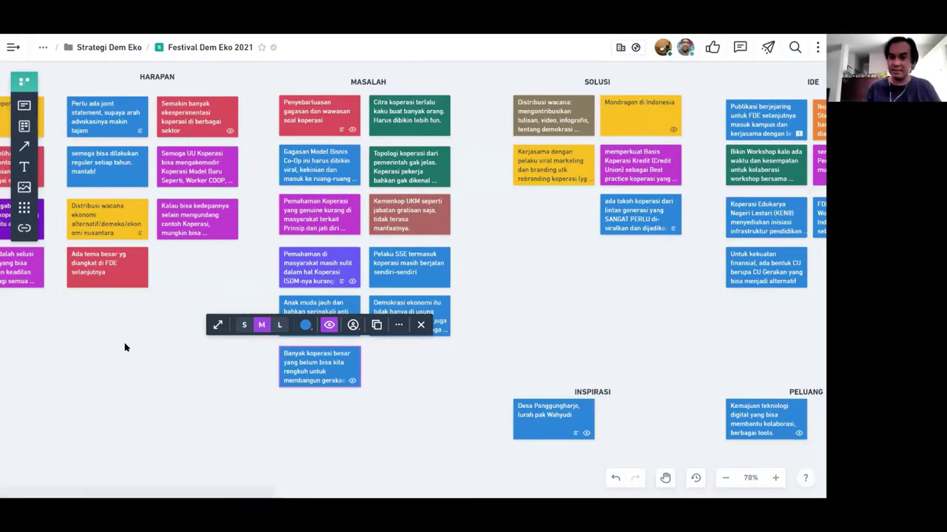
click(491, 337)
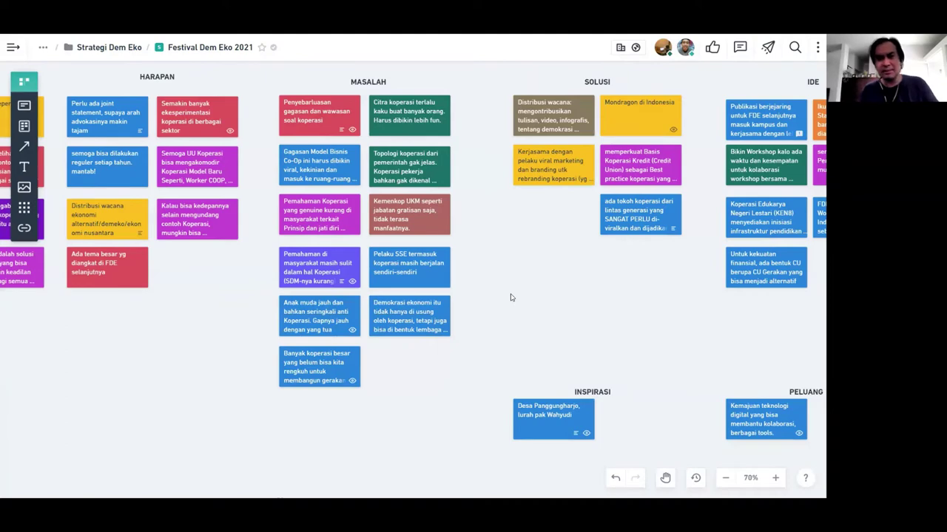
- Align the MASALAH heading horizontally with the HARAPAN and KESAN - PESAN headings
scroll(481, 166, up, 1)
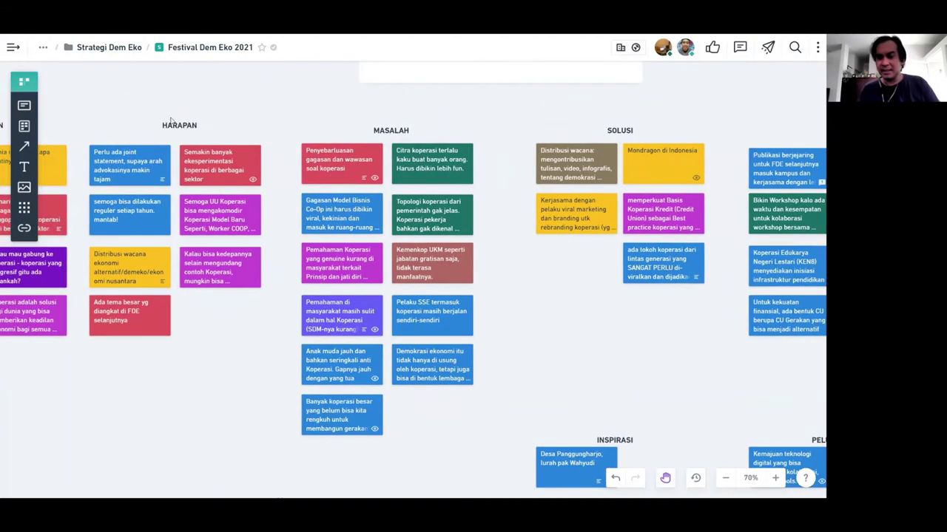
click(383, 125)
click(281, 139)
scroll(207, 126, left, 3)
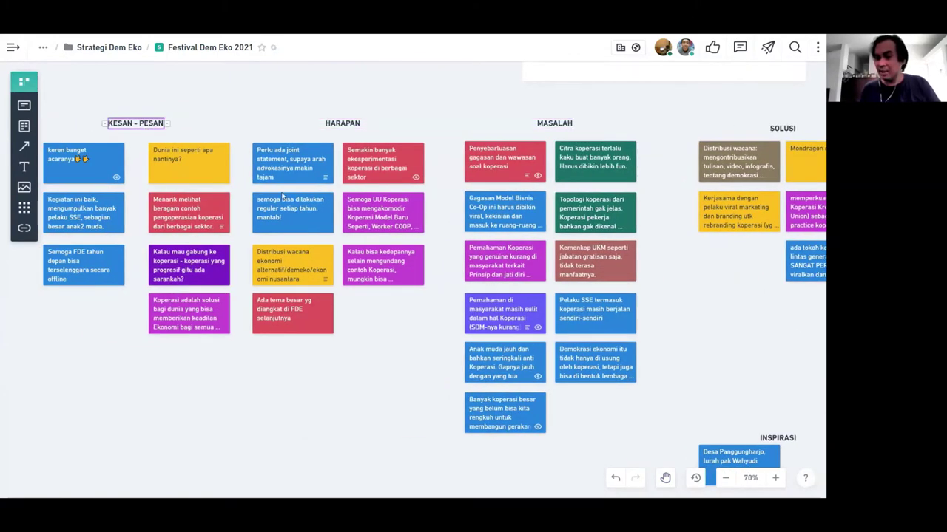
- Align the SOLUSI and IDE headings with the MASALAH heading so they share one horizontal line
scroll(520, 137, right, 2)
scroll(520, 137, right, 4)
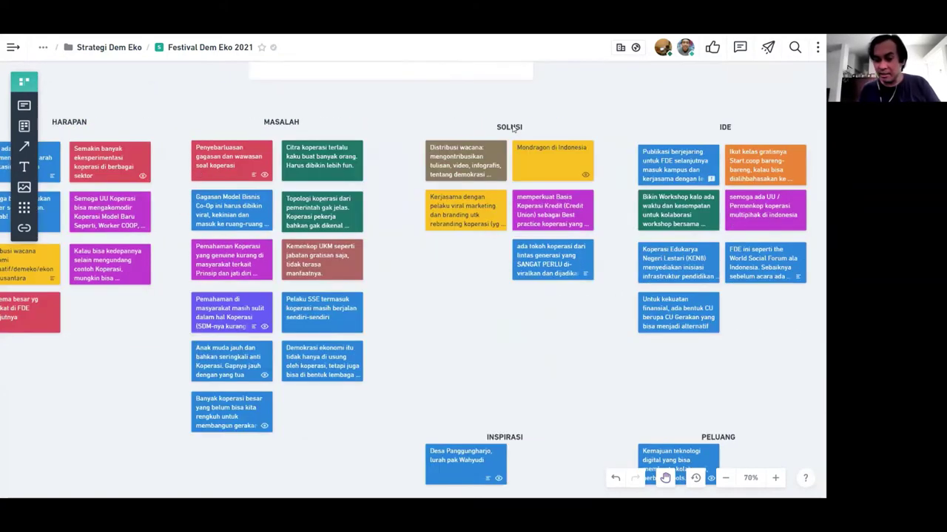
scroll(499, 122, right, 5)
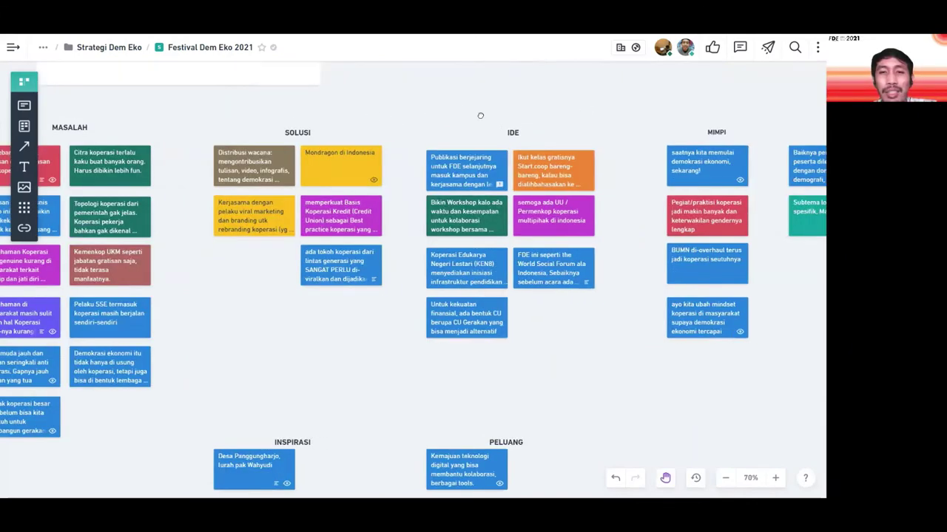
scroll(482, 116, right, 5)
scroll(359, 106, left, 6)
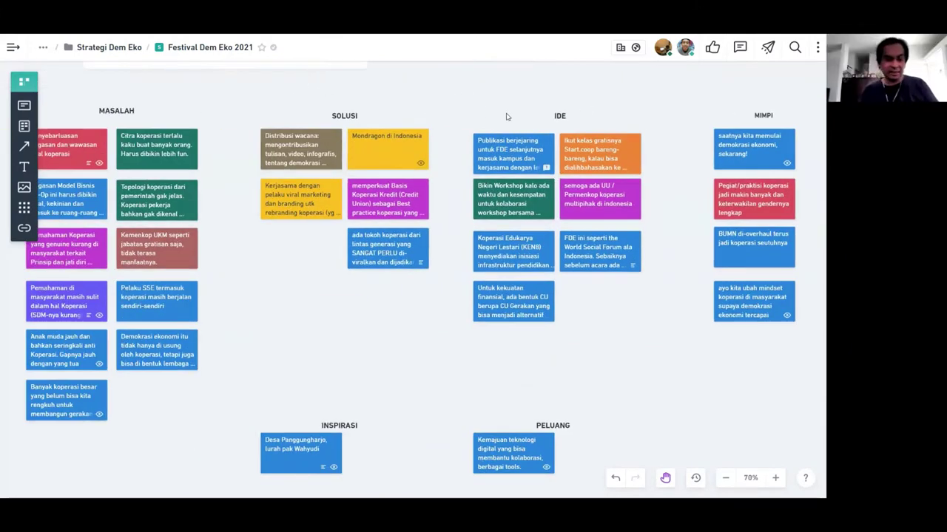
scroll(507, 117, left, 4)
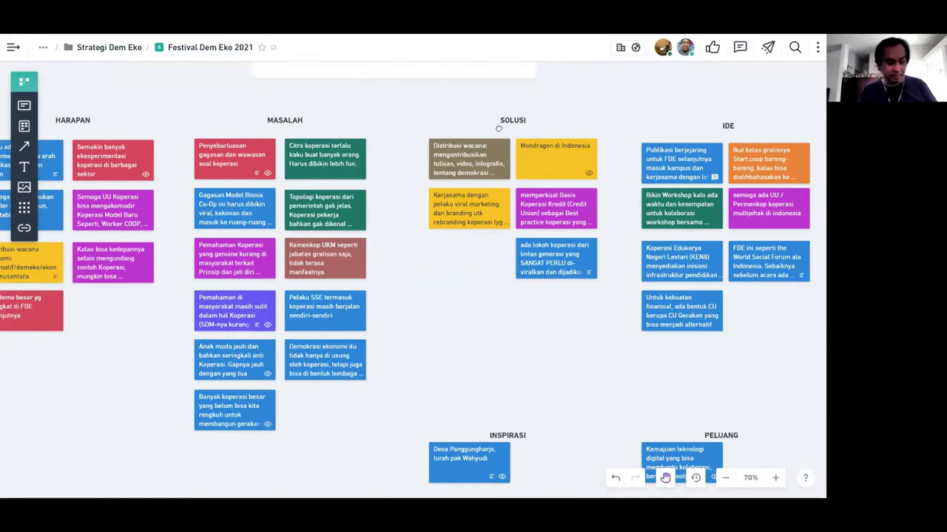
scroll(555, 130, right, 5)
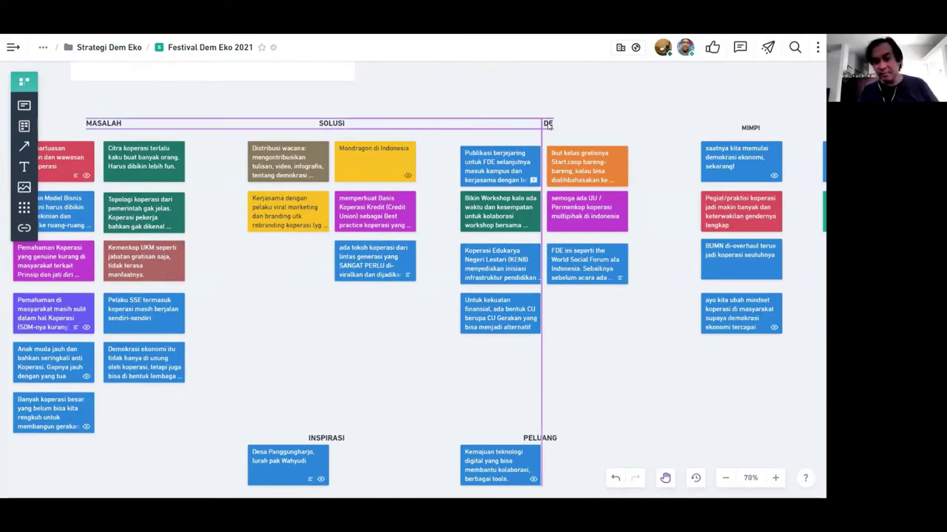
- Align the MIMPI and KRITIK - SARAN headings with the IDE heading
scroll(548, 127, right, 7)
drag(468, 138, 459, 132)
drag(614, 138, 616, 131)
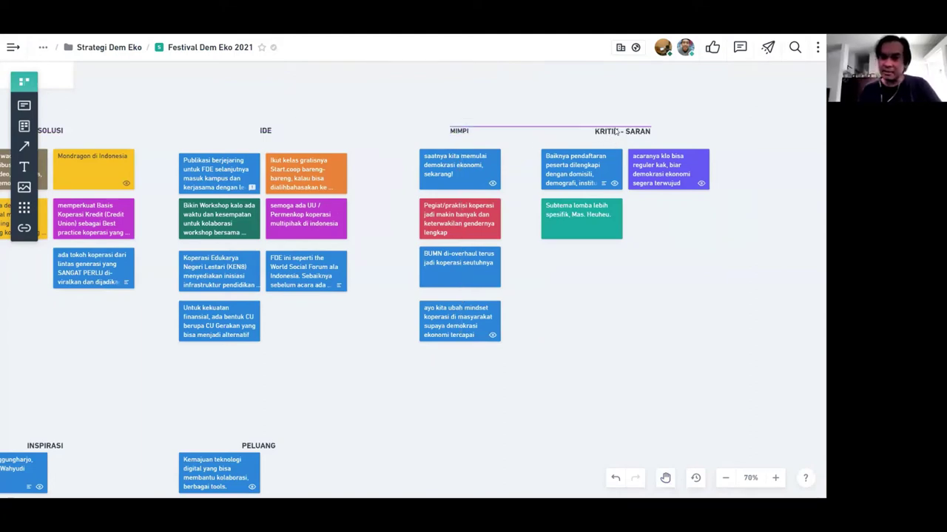
- Set the MIMPI heading's text size to L to match the IDE heading and adjust its position above its column
click(265, 130)
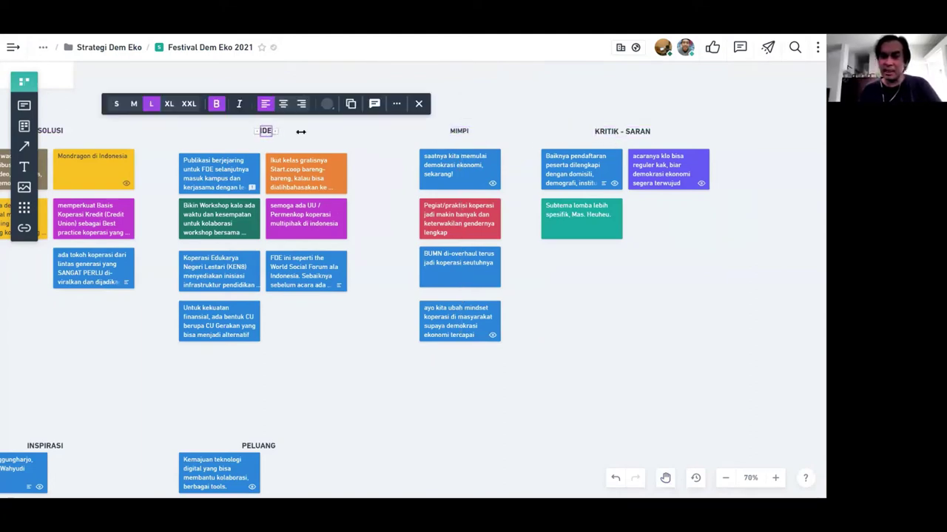
click(463, 131)
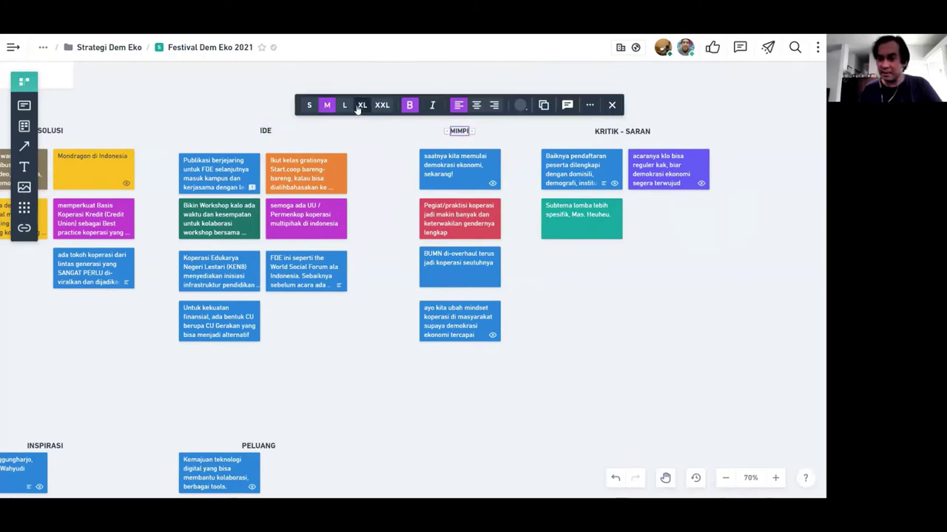
click(453, 131)
mouse_move(457, 131)
mouse_down()
mouse_move(302, 135)
mouse_move(365, 123)
mouse_move(460, 131)
mouse_up()
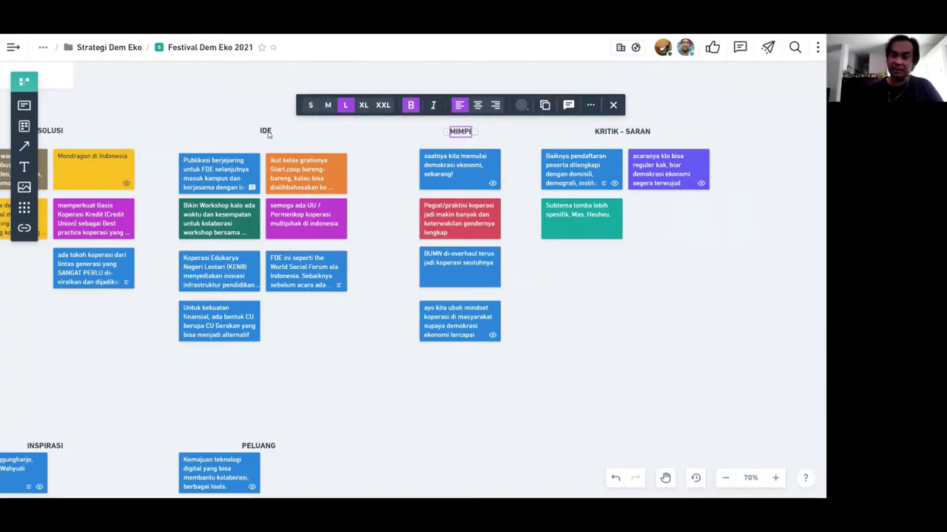
click(265, 131)
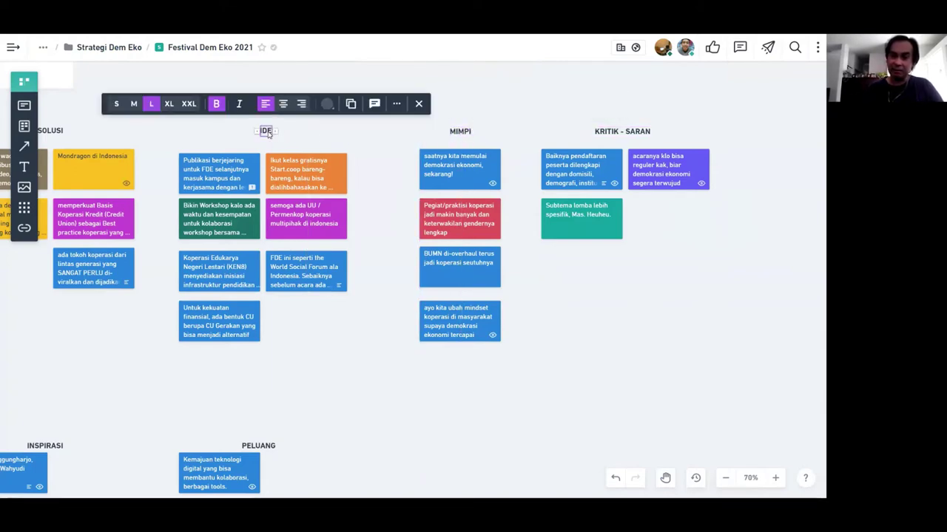
click(224, 133)
drag(268, 139, 377, 119)
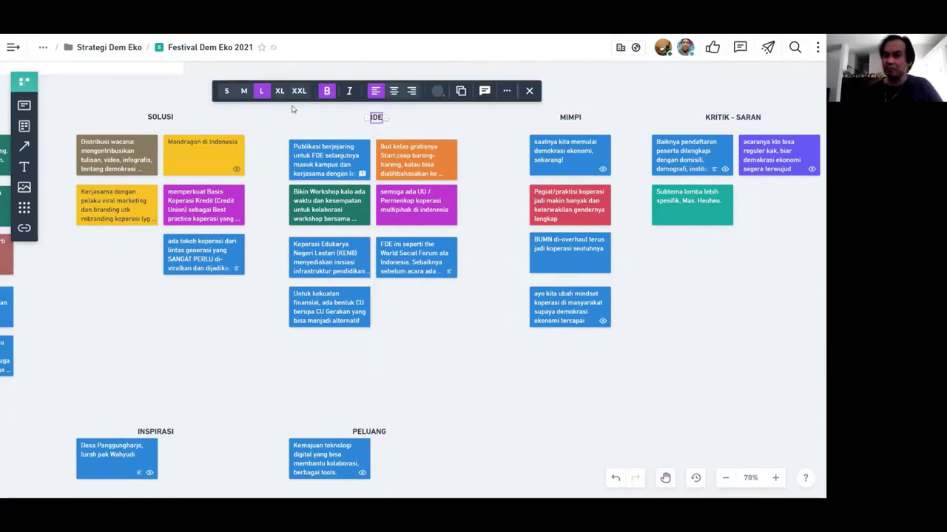
click(292, 123)
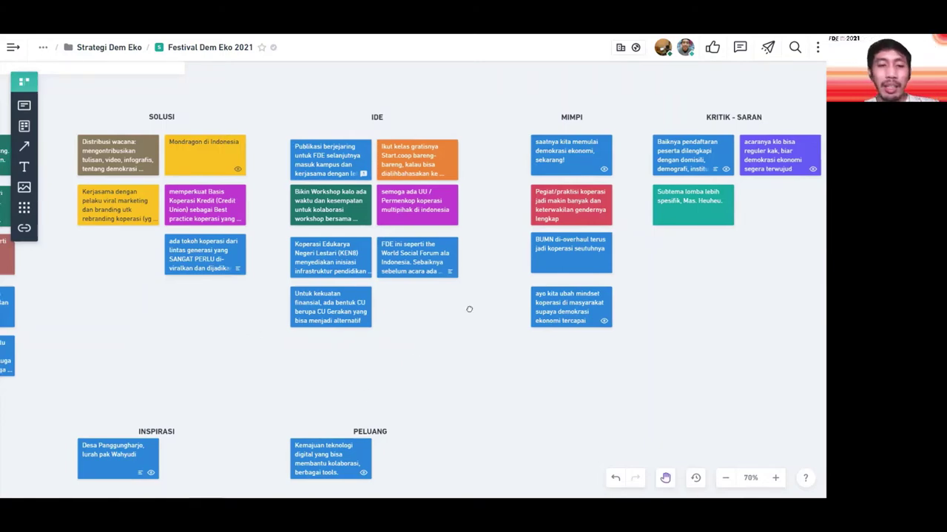
- Review the columns from HARAPAN through KRITIK - SARAN for remaining layout problems
scroll(400, 309, left, 5)
scroll(350, 325, left, 2)
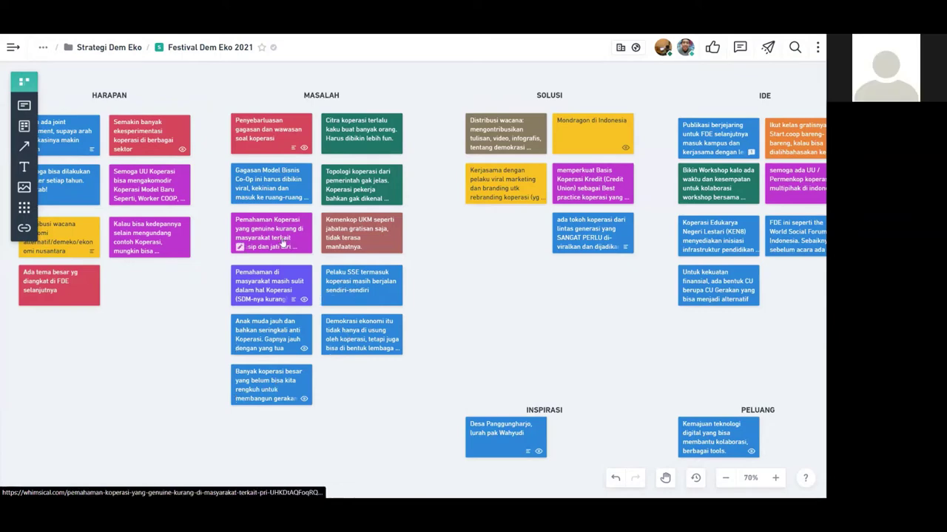
click(279, 280)
click(114, 329)
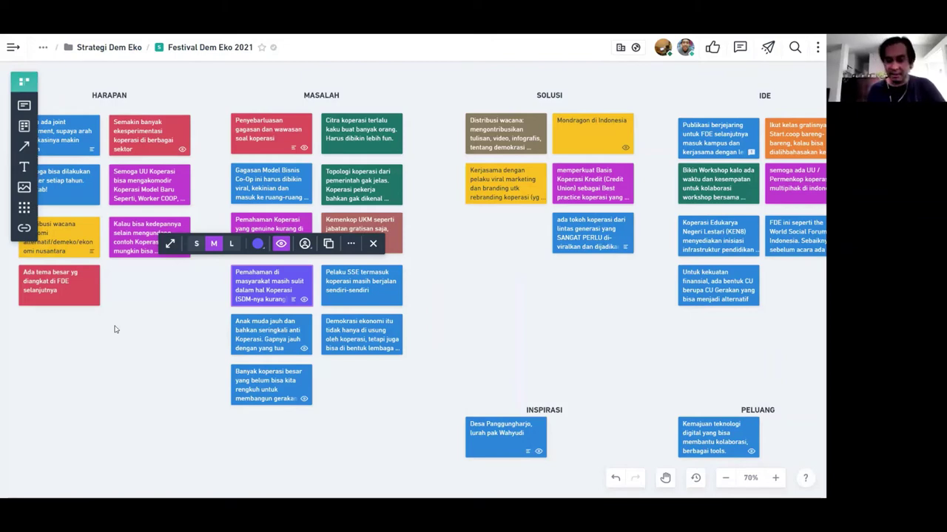
click(493, 270)
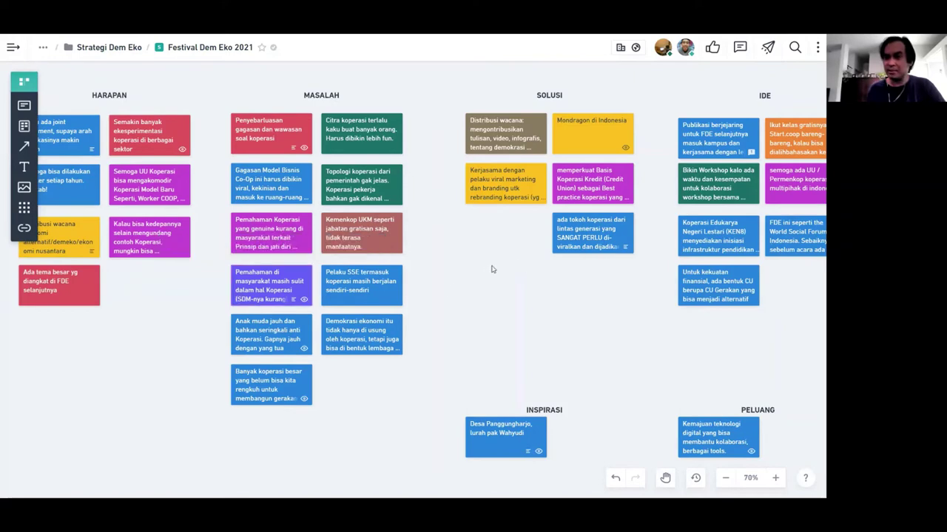
scroll(594, 323, right, 5)
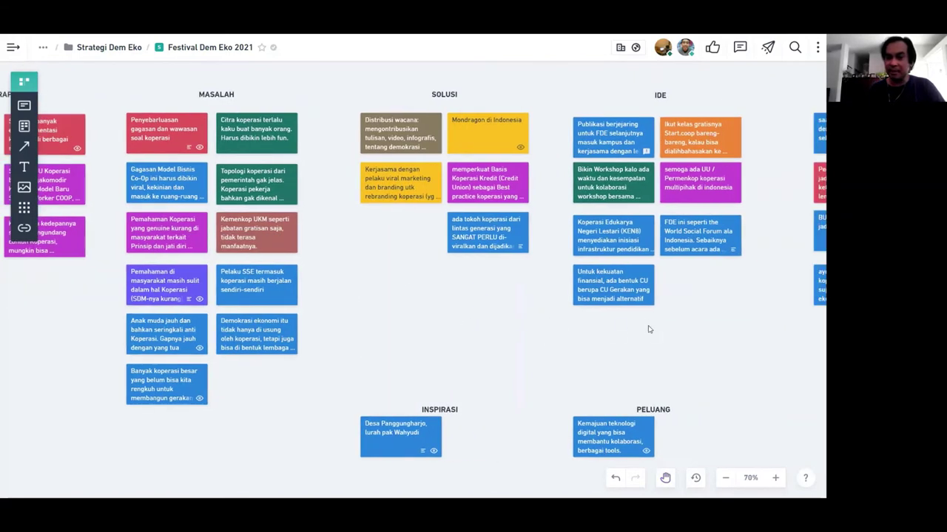
scroll(480, 334, right, 5)
scroll(576, 340, right, 4)
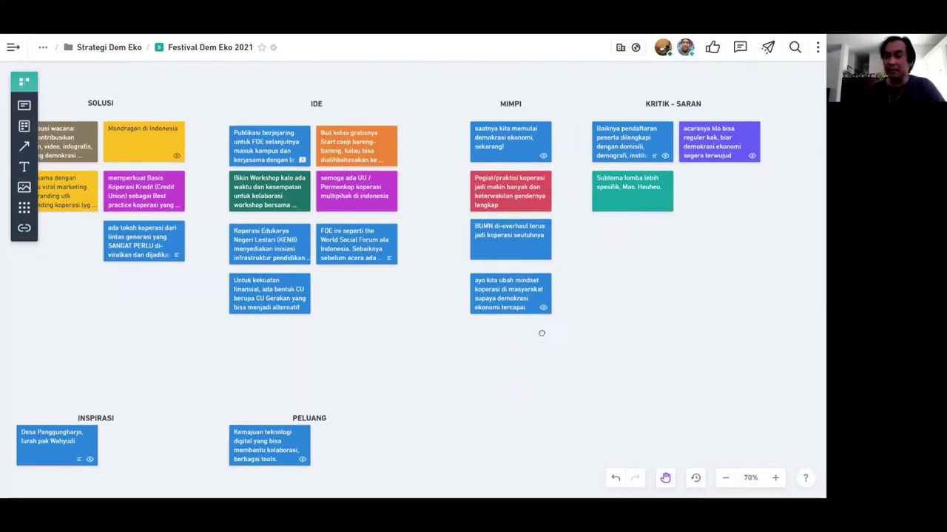
scroll(570, 332, left, 4)
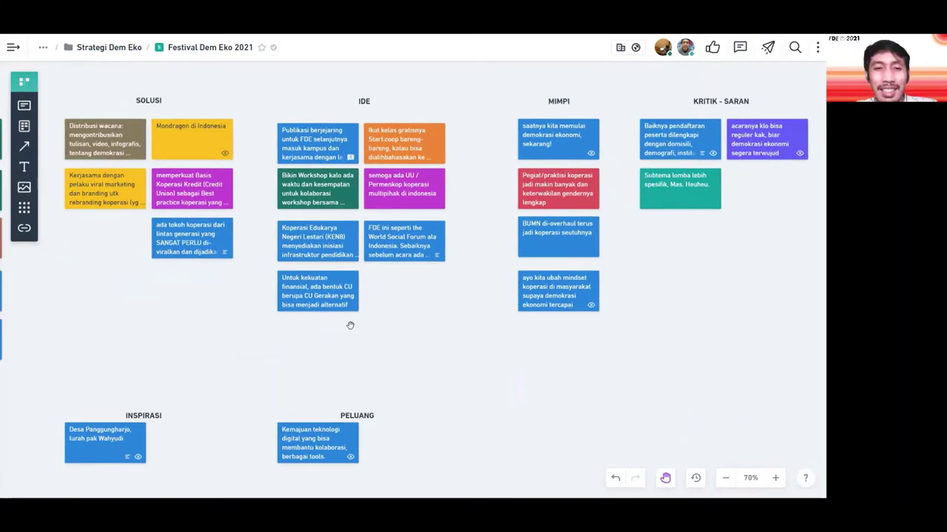
- Try to shift the KESAN - PESAN heading together with its second column of cards closer to the first column
scroll(326, 333, left, 9)
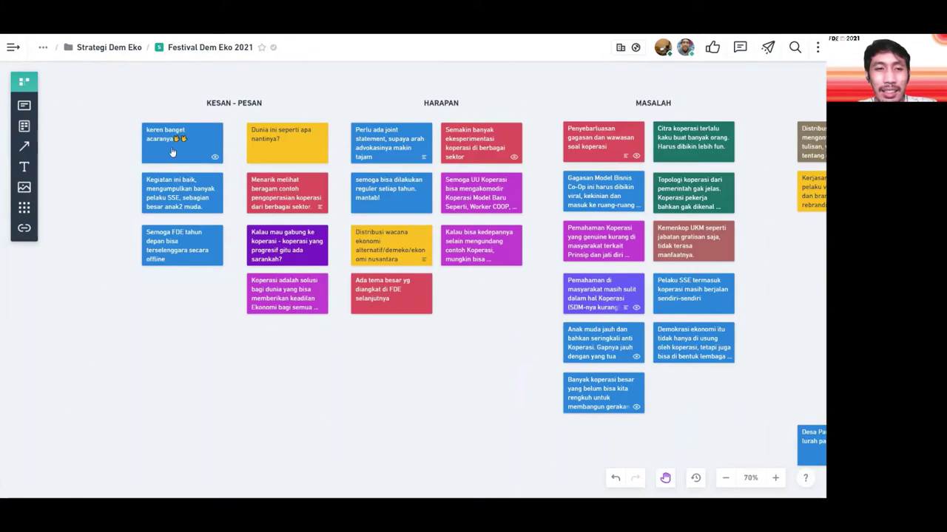
scroll(326, 333, up, 1)
drag(327, 347, 235, 115)
click(222, 178)
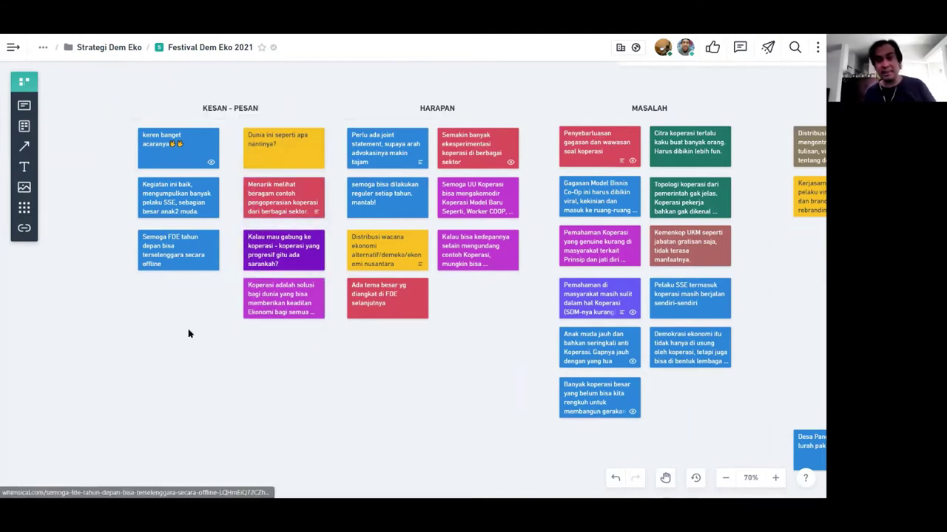
drag(332, 338, 200, 102)
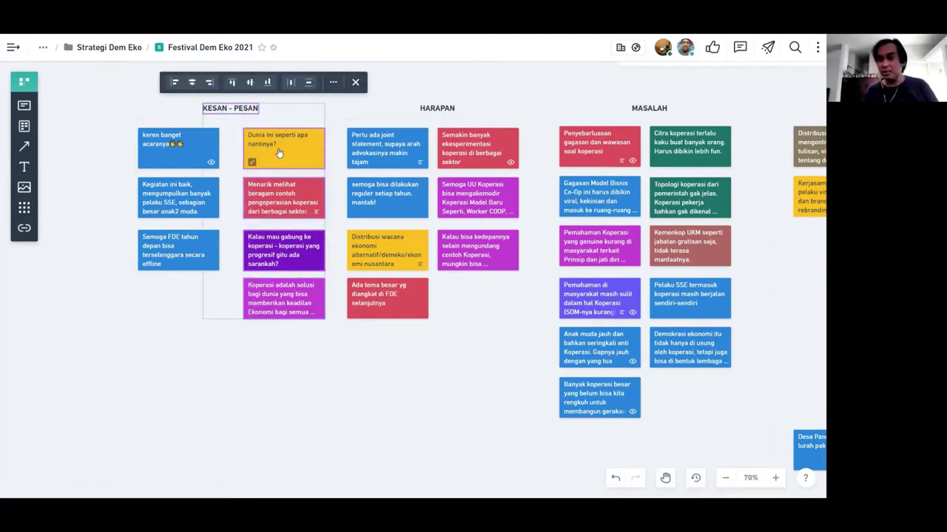
drag(279, 148, 273, 147)
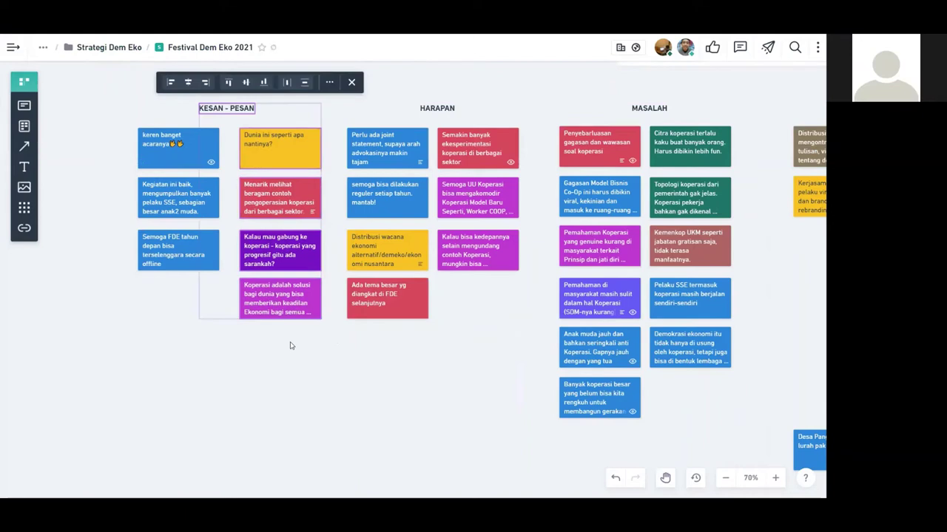
key(ctrl+z)
click(308, 354)
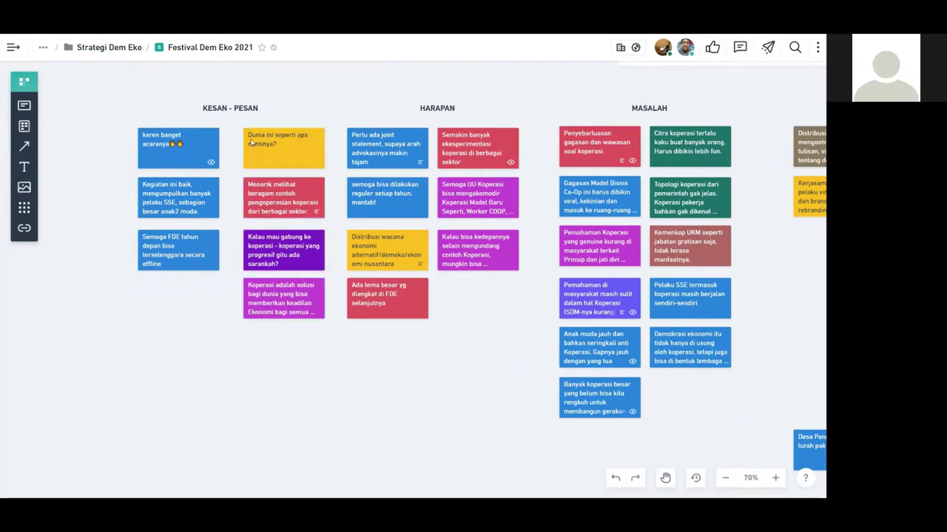
click(237, 108)
click(433, 378)
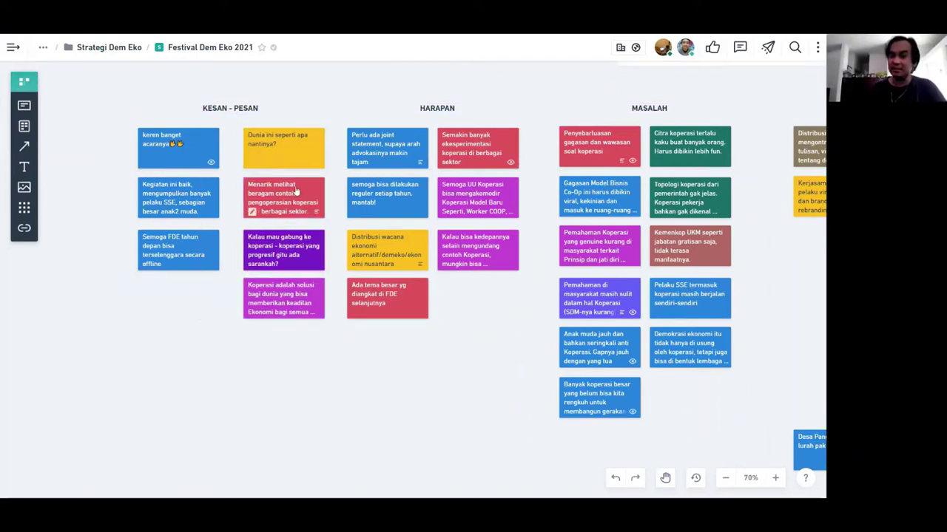
- Move the four cards in the second column of KESAN - PESAN closer to the first column, keeping them aligned
drag(279, 152, 274, 152)
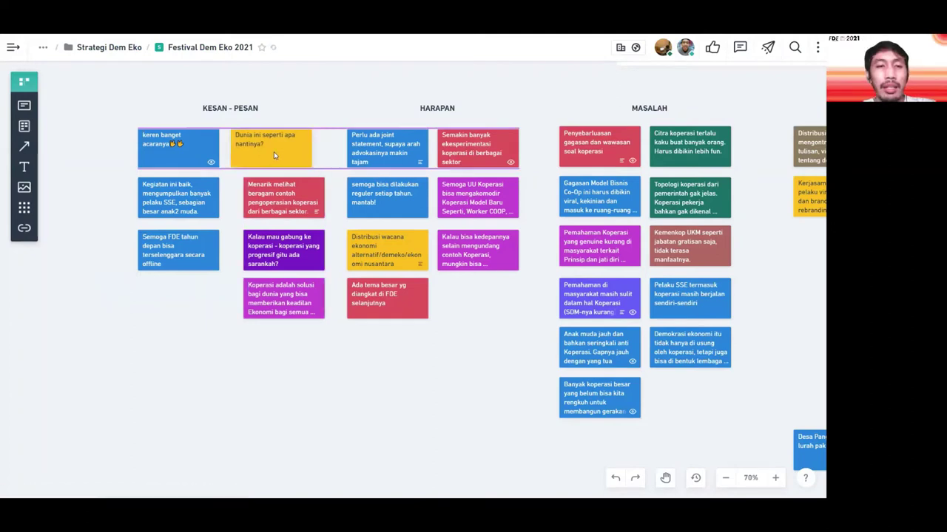
drag(285, 252, 272, 253)
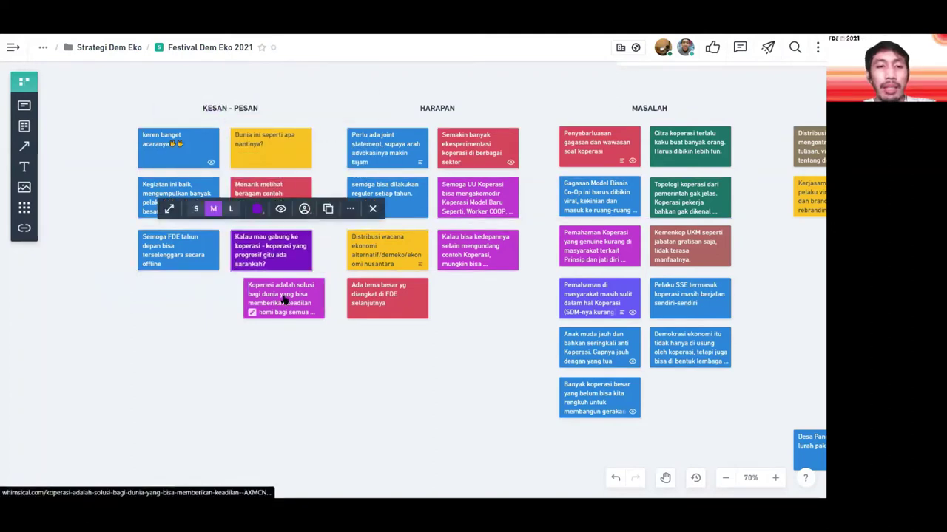
drag(289, 298, 277, 298)
click(379, 397)
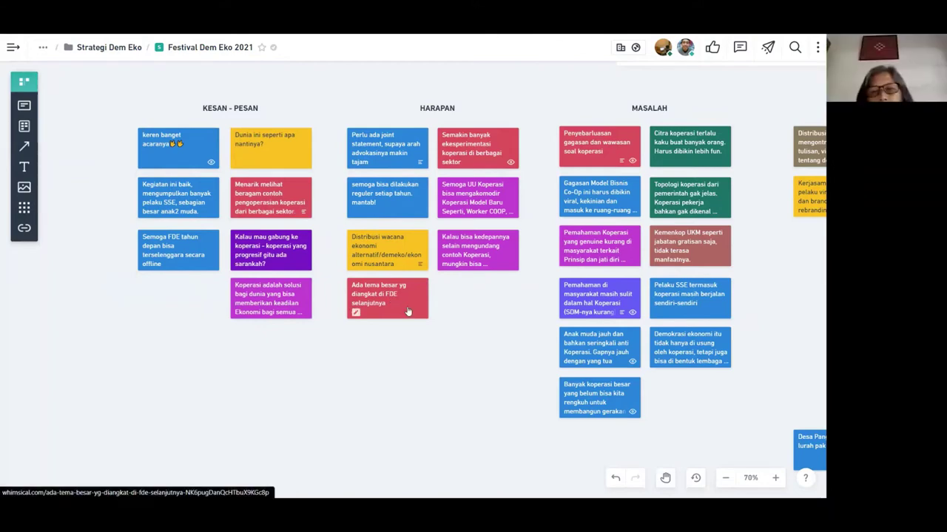
- Look across the board from KESAN - PESAN to KRITIK - SARAN and back to the SOLUSI column
scroll(463, 315, right, 2)
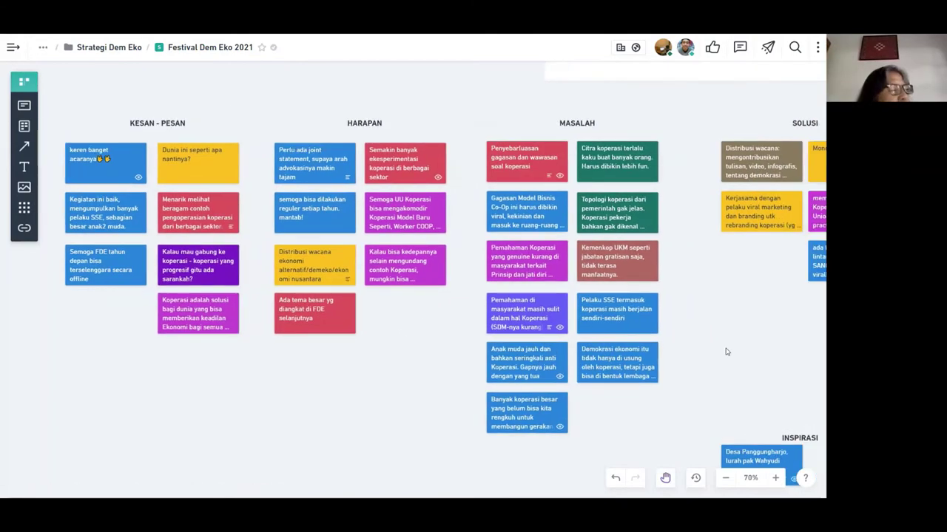
scroll(738, 338, right, 2)
scroll(672, 323, right, 6)
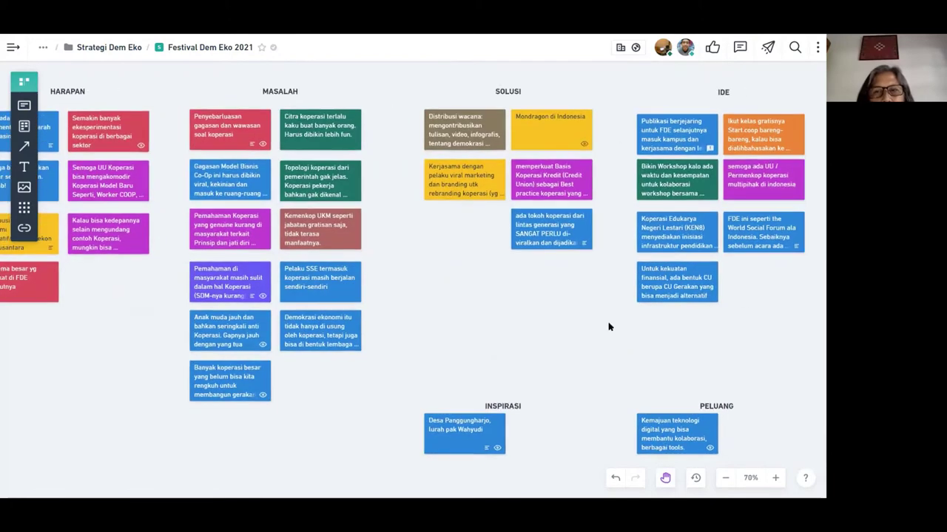
scroll(567, 353, right, 4)
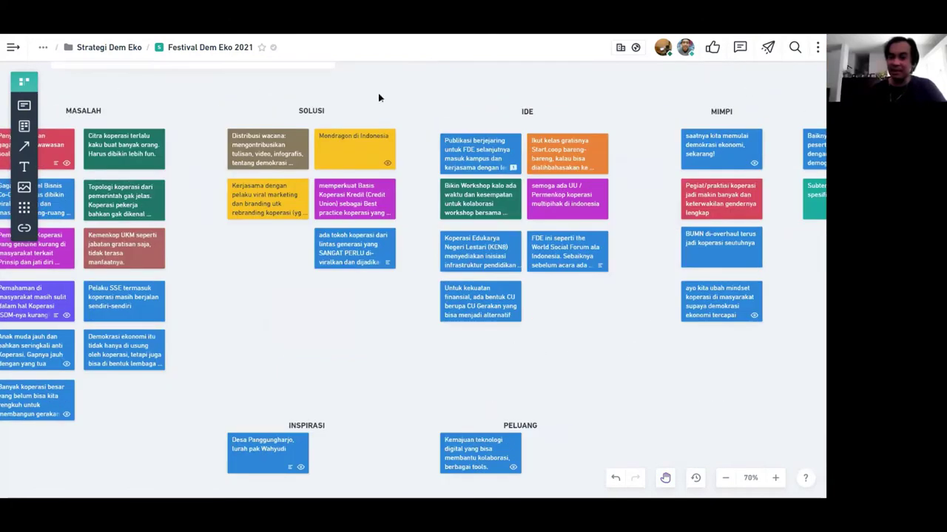
click(468, 148)
click(664, 94)
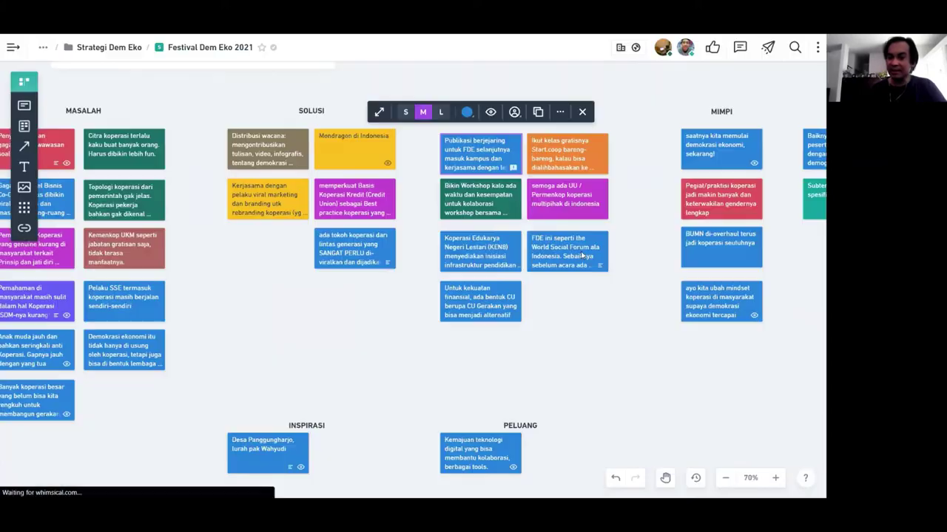
click(583, 317)
scroll(583, 317, right, 7)
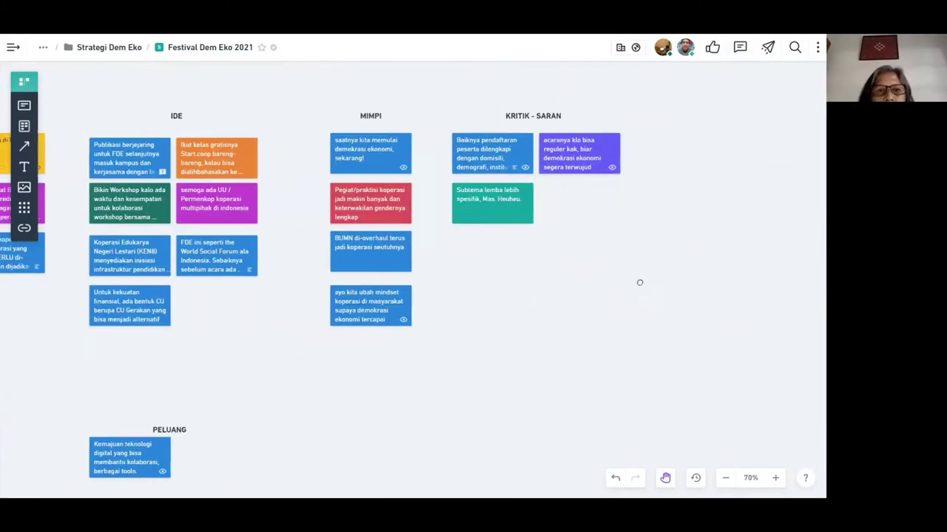
scroll(343, 298, left, 10)
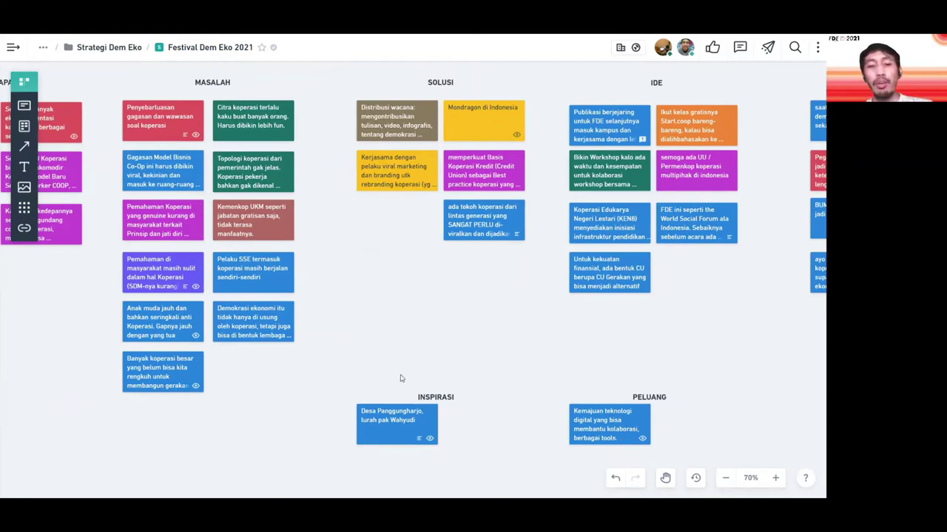
- Look over the columns from MASALAH to KRITIK - SARAN, including INSPIRASI and PELUANG, and return to KESAN - PESAN
scroll(473, 348, down, 2)
scroll(545, 326, down, 1)
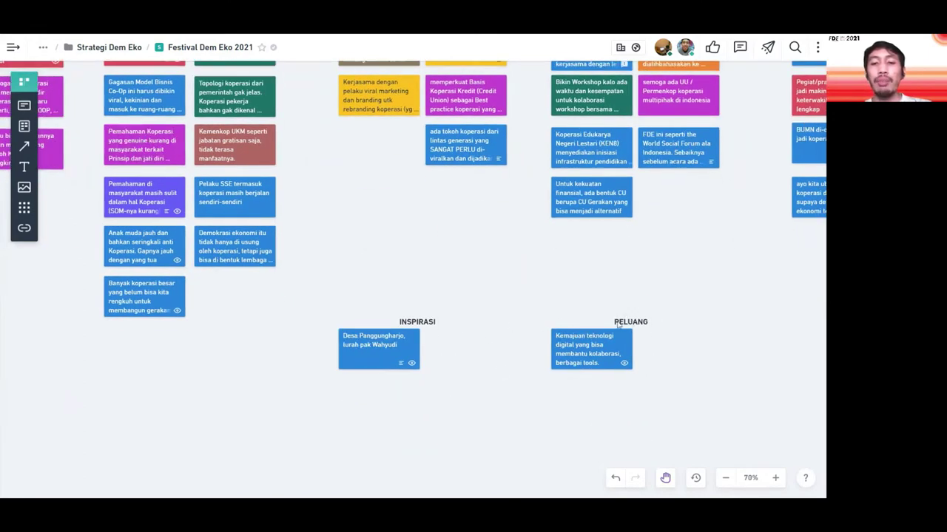
scroll(497, 321, up, 3)
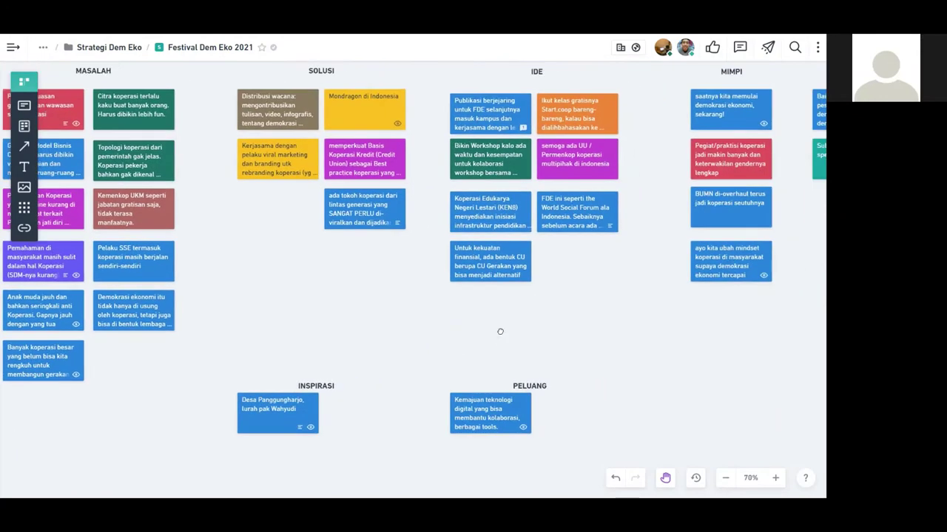
scroll(586, 341, up, 2)
scroll(585, 341, right, 4)
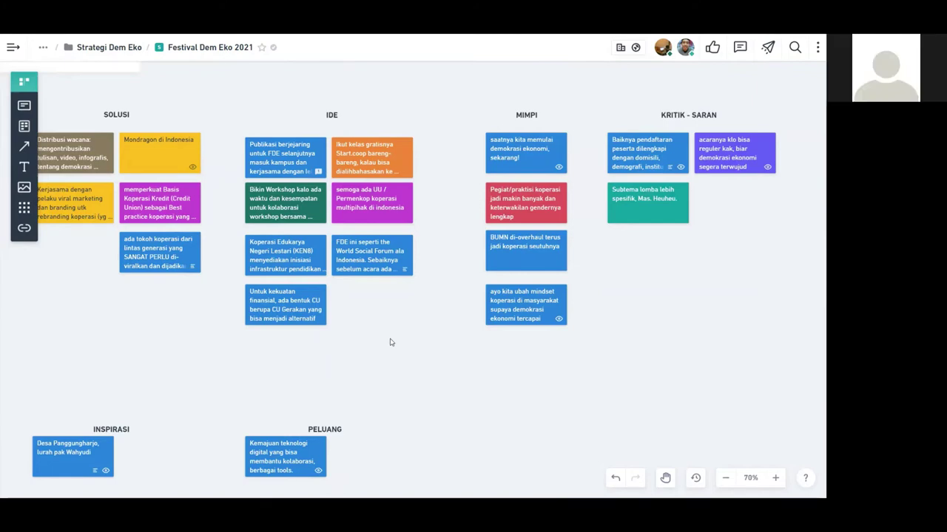
drag(199, 89, 594, 181)
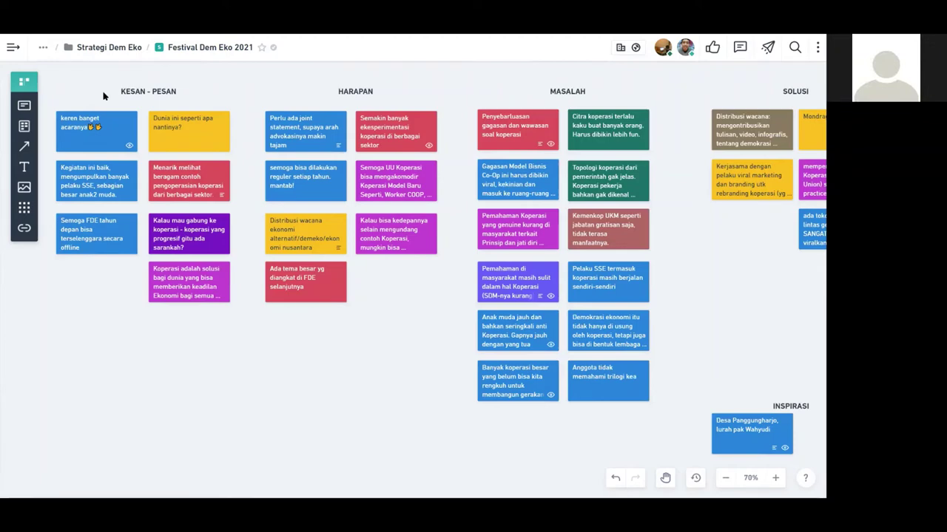
- Check the activity of the yellow "Dunia ini seperti apa nantinya?" card in KESAN - PESAN and delete the card
click(184, 127)
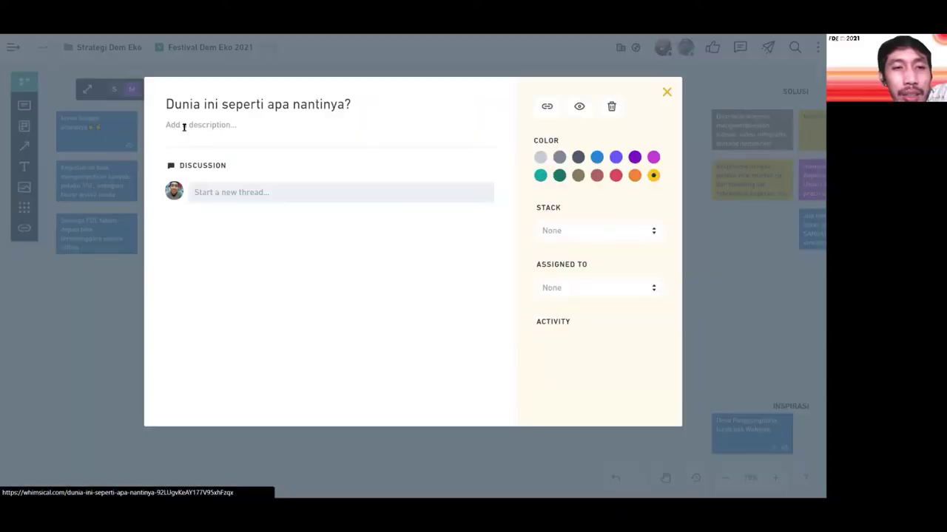
mouse_move(567, 345)
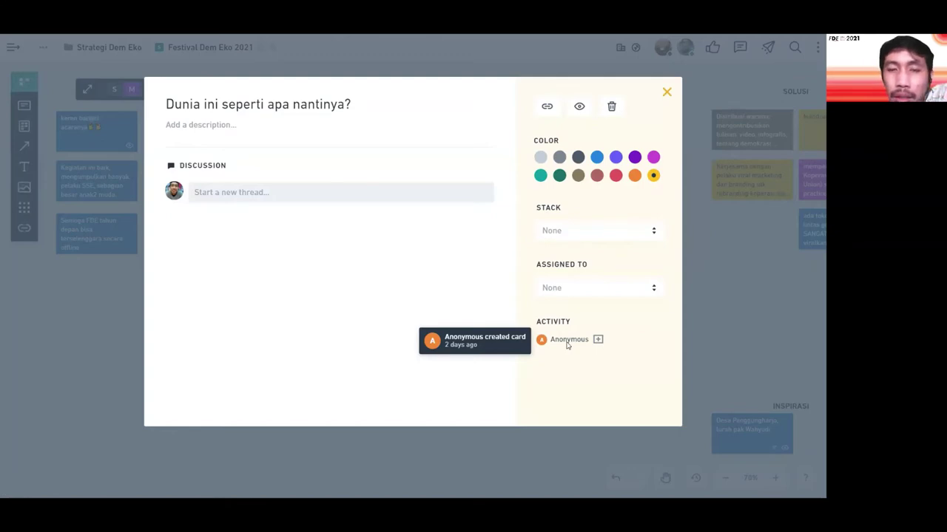
click(106, 301)
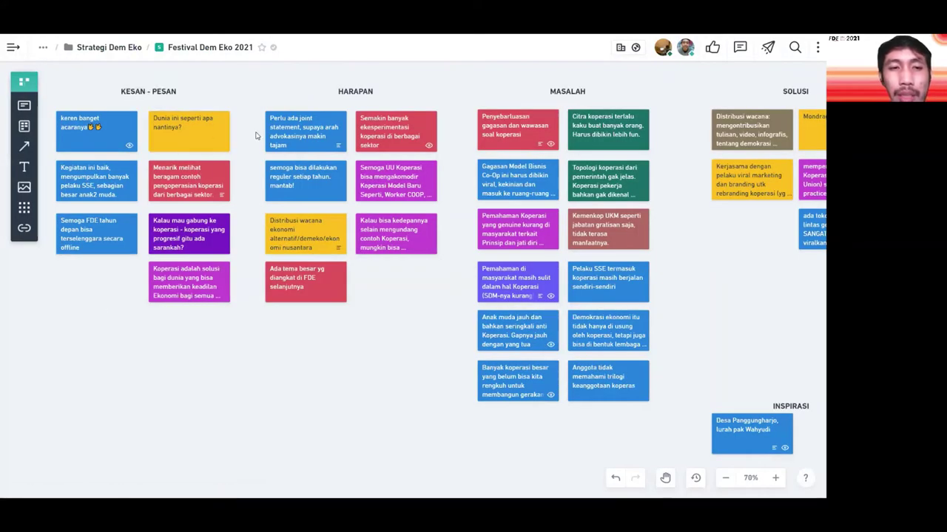
scroll(229, 131, up, 1)
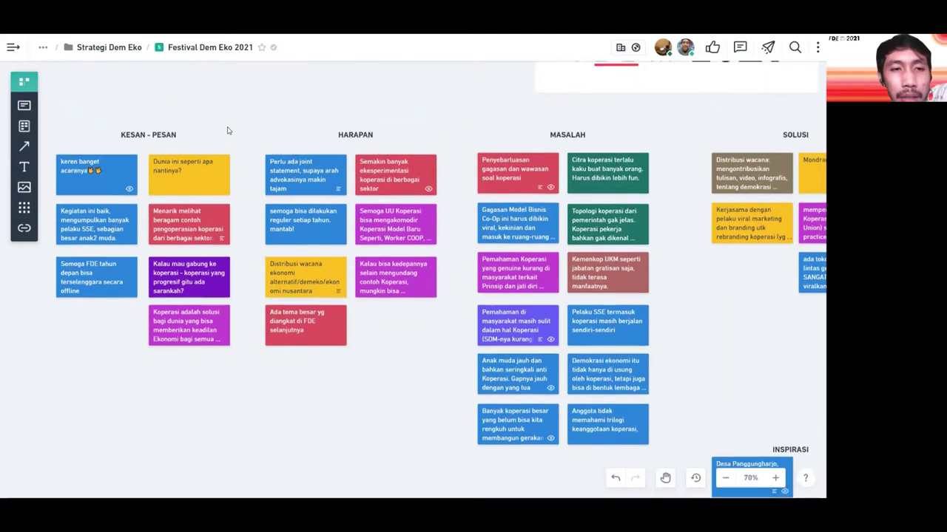
scroll(228, 131, up, 1)
click(194, 176)
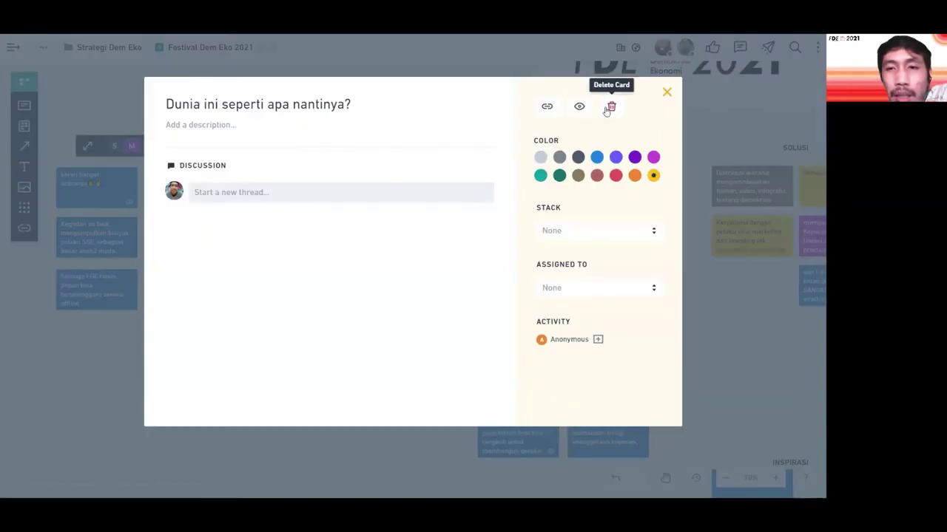
click(609, 108)
click(631, 115)
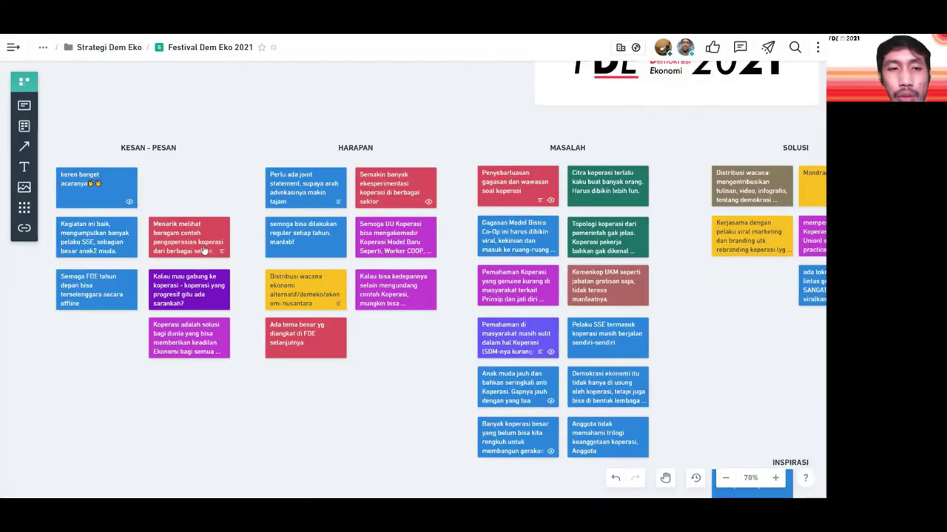
- Move the three remaining cards in the second column of KESAN - PESAN up, aligning them with the first column's rows
drag(185, 234, 190, 184)
drag(189, 279, 195, 244)
drag(193, 336, 199, 293)
click(191, 286)
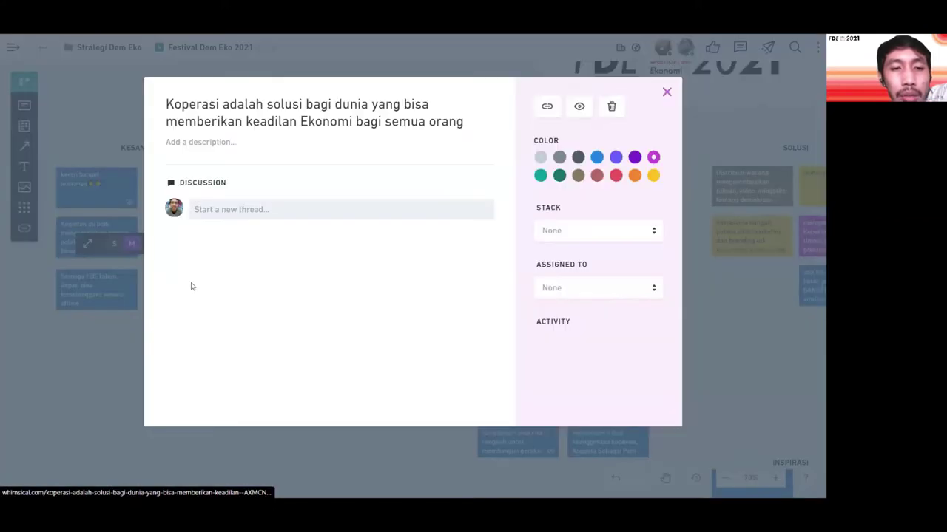
click(666, 93)
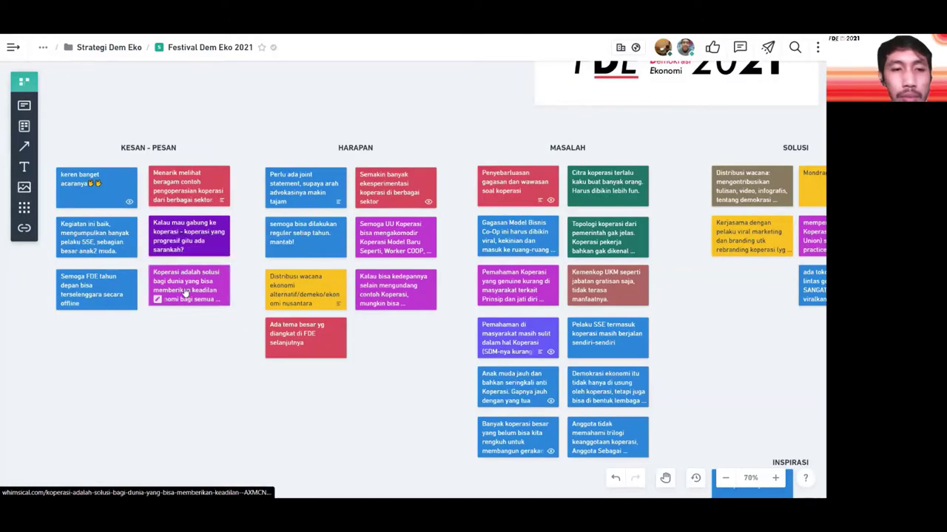
drag(184, 292, 187, 296)
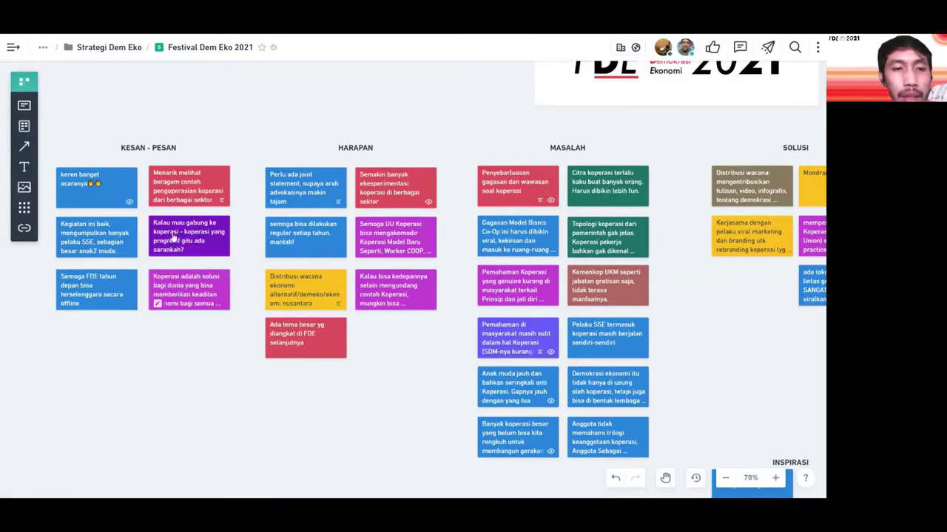
drag(185, 196, 191, 198)
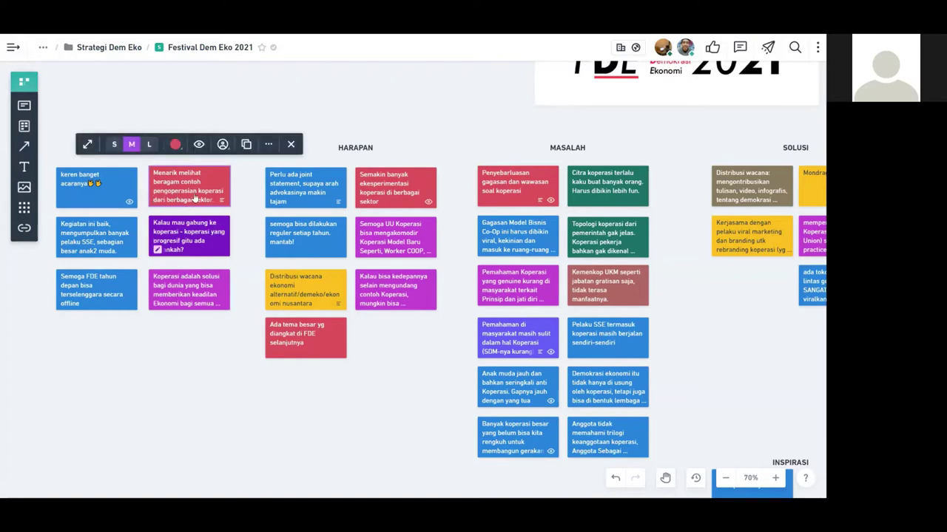
- Read the details of the "Menarik melihat beragam contoh" and "Kegiatan ini baik" cards in KESAN - PESAN
click(181, 188)
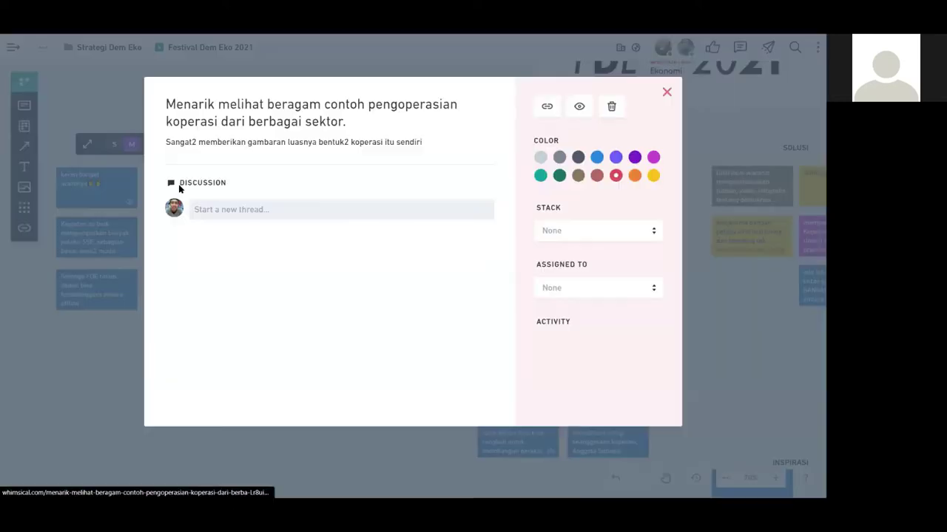
click(87, 343)
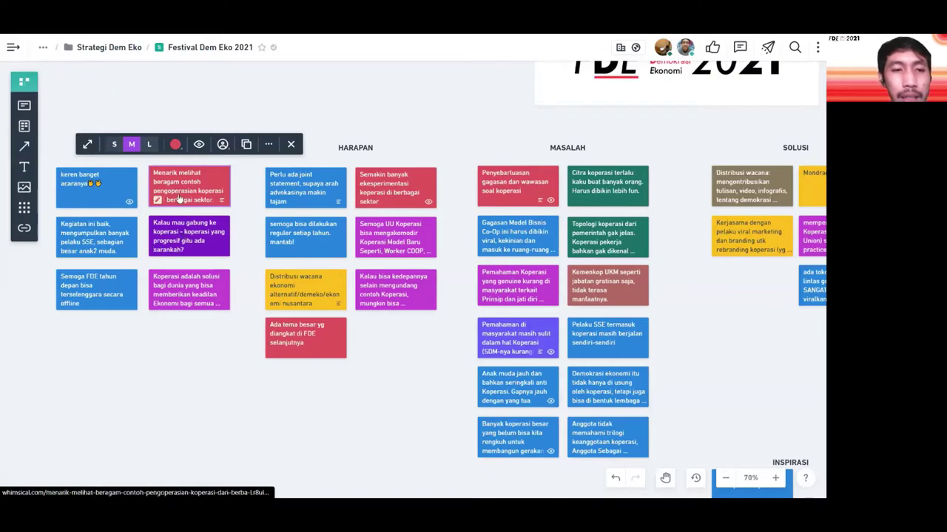
drag(178, 198, 174, 207)
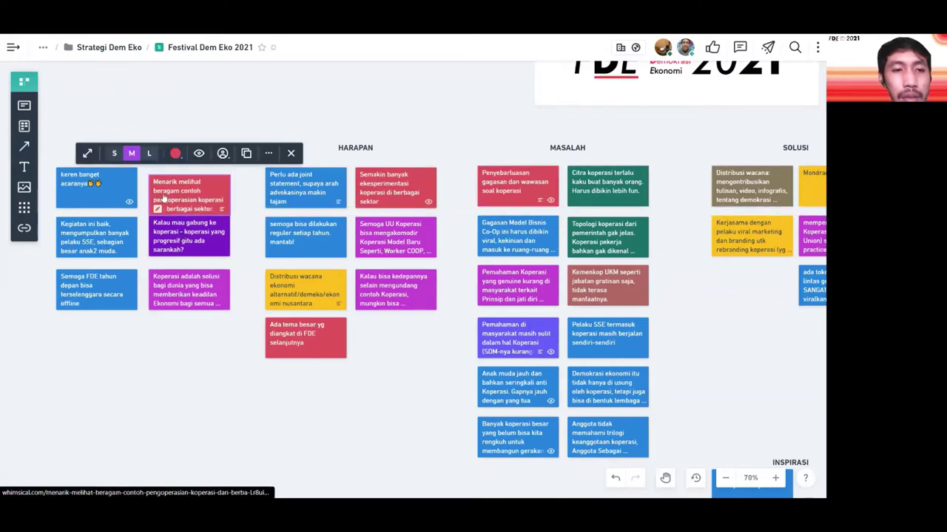
click(85, 242)
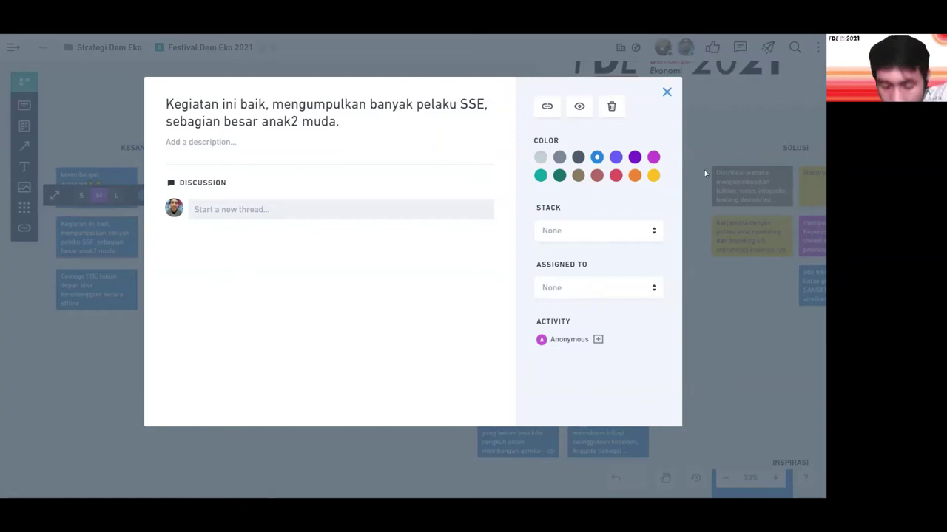
click(666, 92)
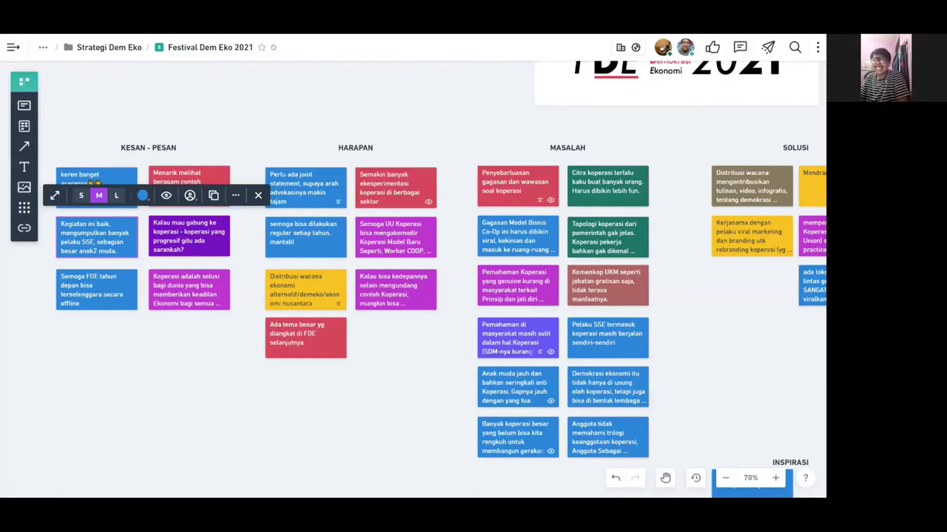
click(330, 125)
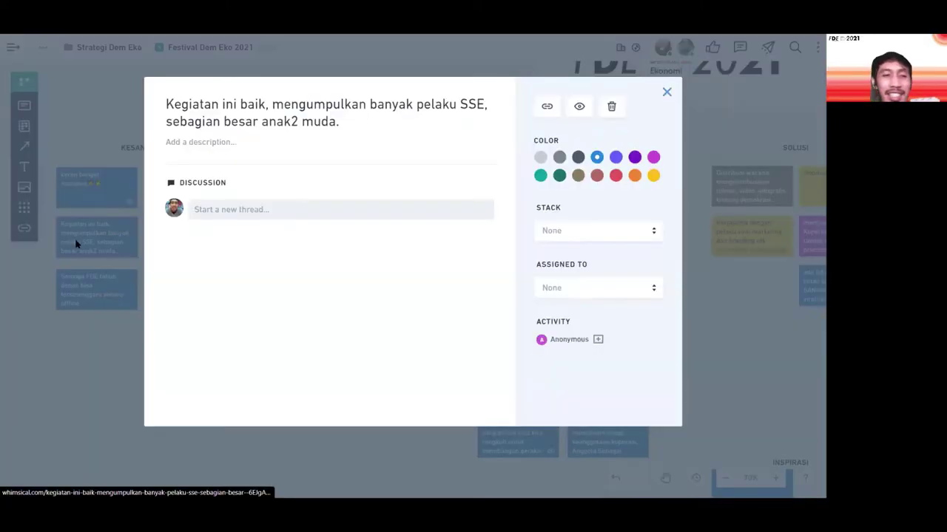
double_click(76, 244)
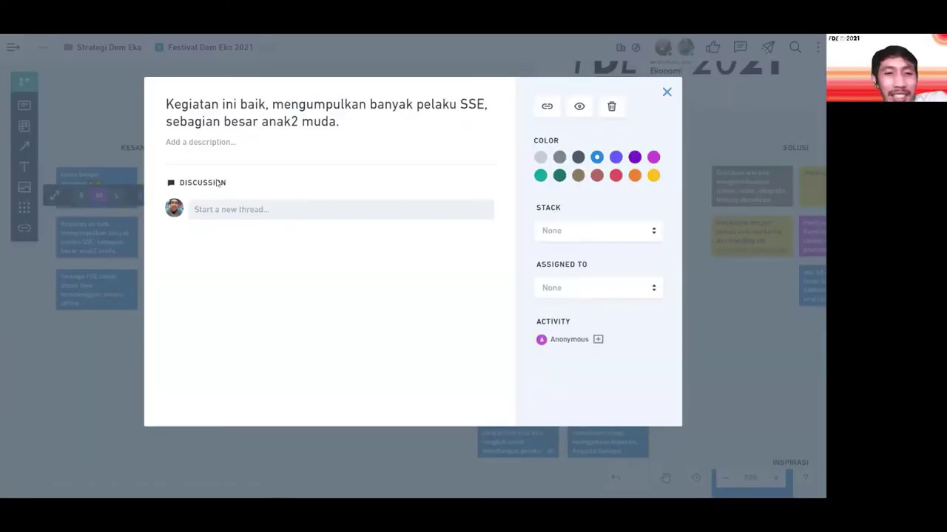
click(104, 121)
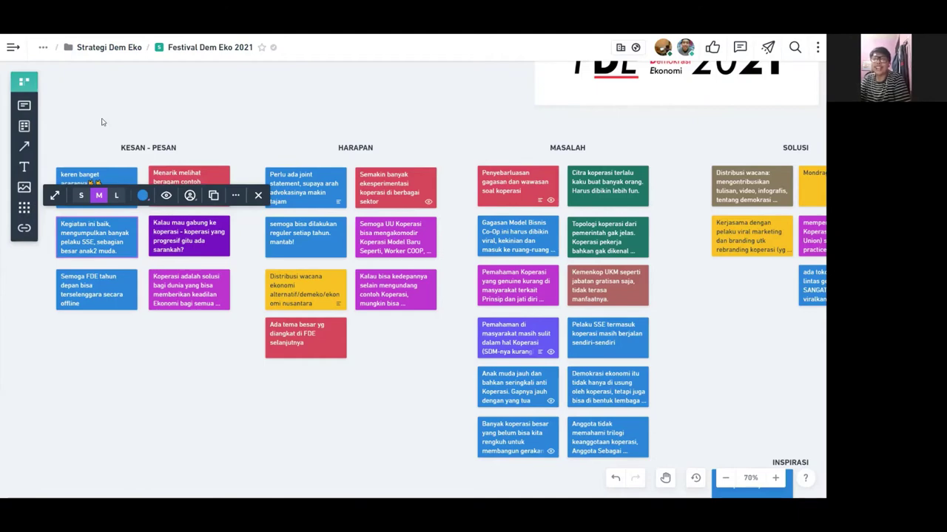
- Nudge the "keren banget acaranya" card up to align its top edge with the red card beside it
click(255, 101)
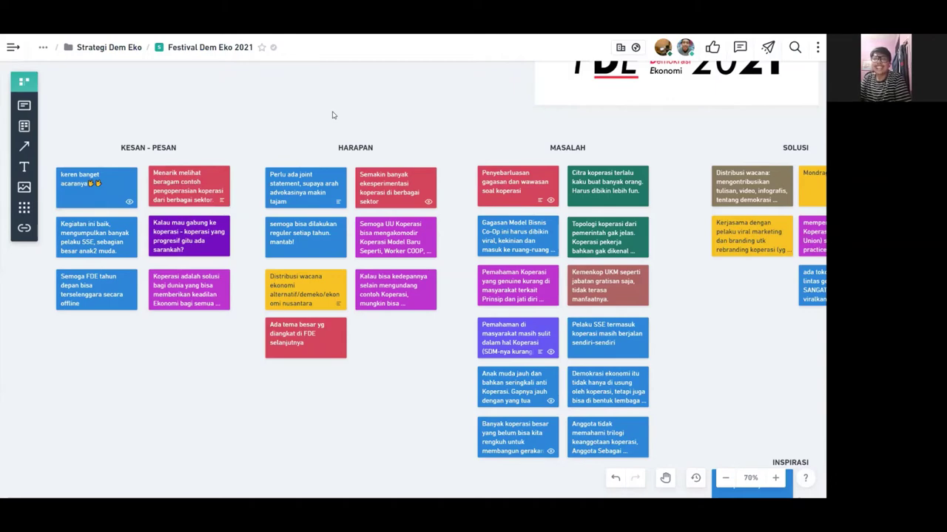
click(122, 181)
click(240, 106)
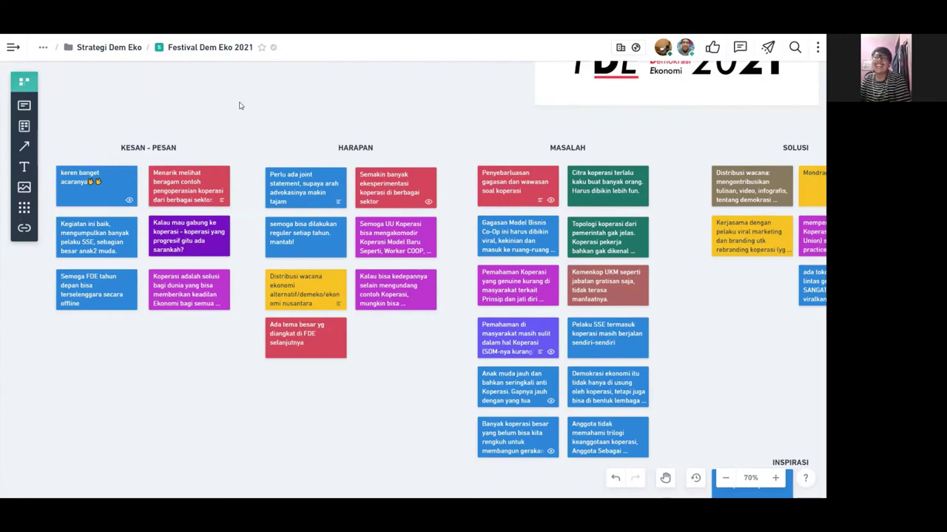
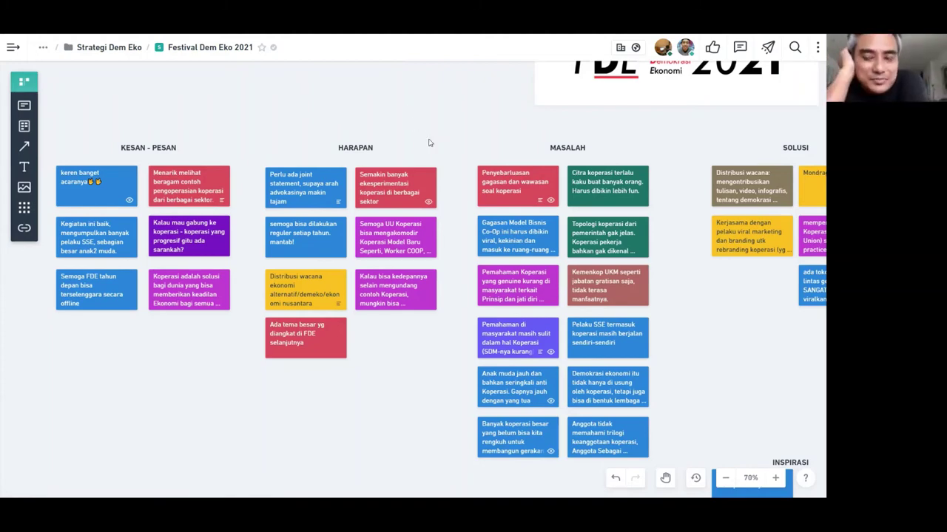
- Examine the columns from HARAPAN through KRITIK - SARAN, going back to MASALAH and SOLUSI during the discussion
drag(443, 116, 403, 111)
scroll(403, 111, right, 10)
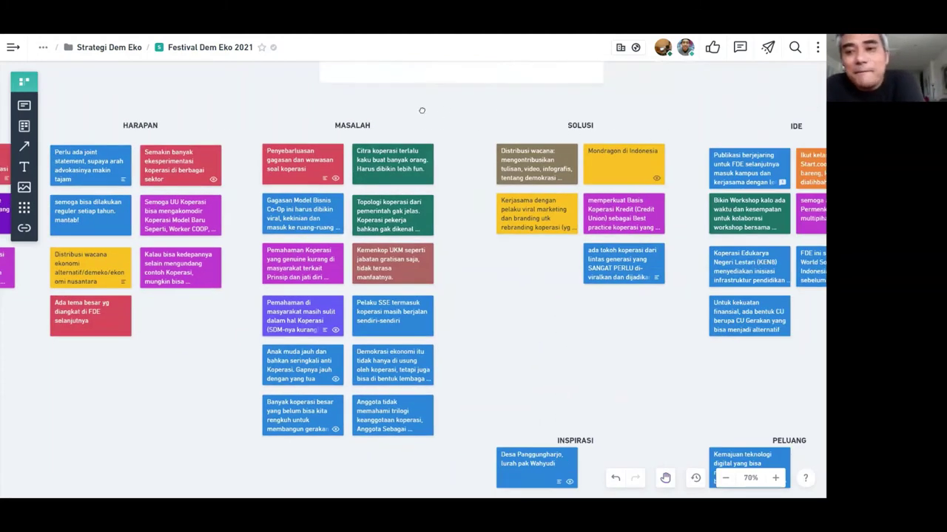
scroll(538, 98, right, 5)
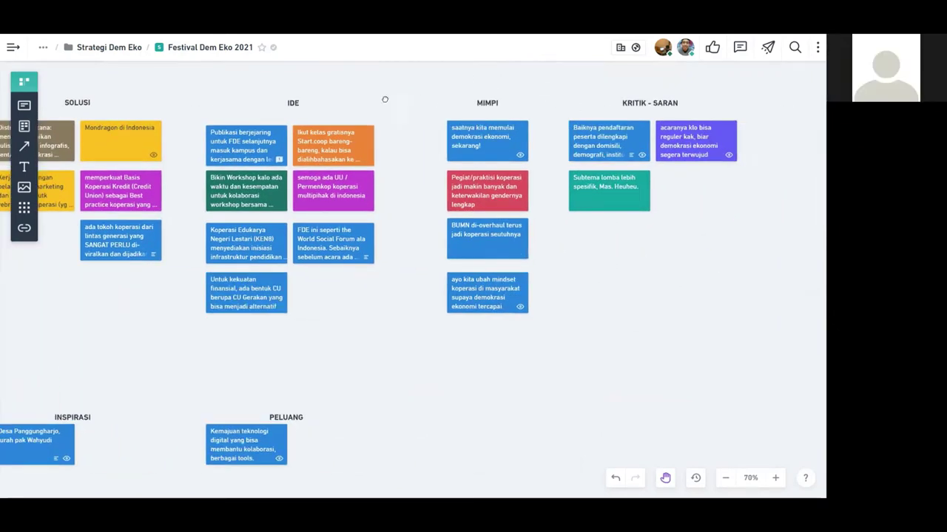
scroll(362, 101, right, 3)
scroll(395, 93, left, 1)
scroll(395, 93, left, 3)
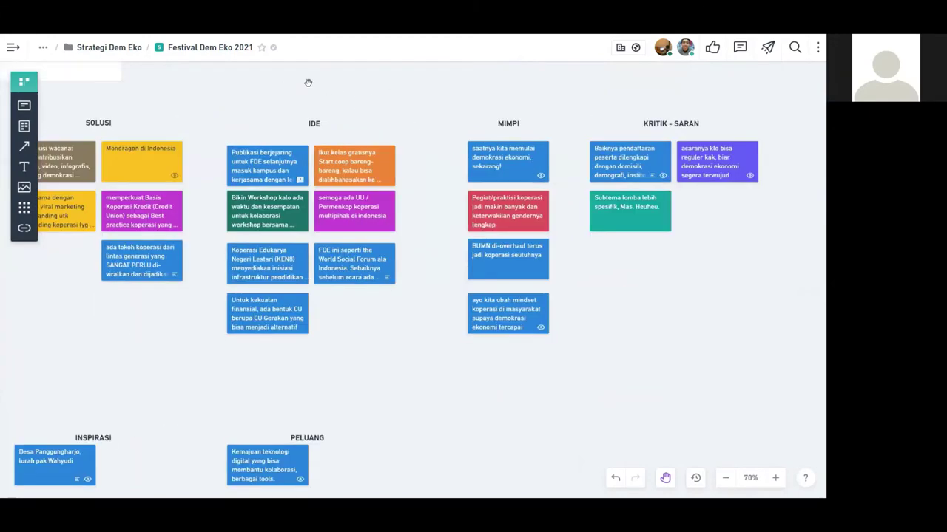
scroll(314, 87, left, 6)
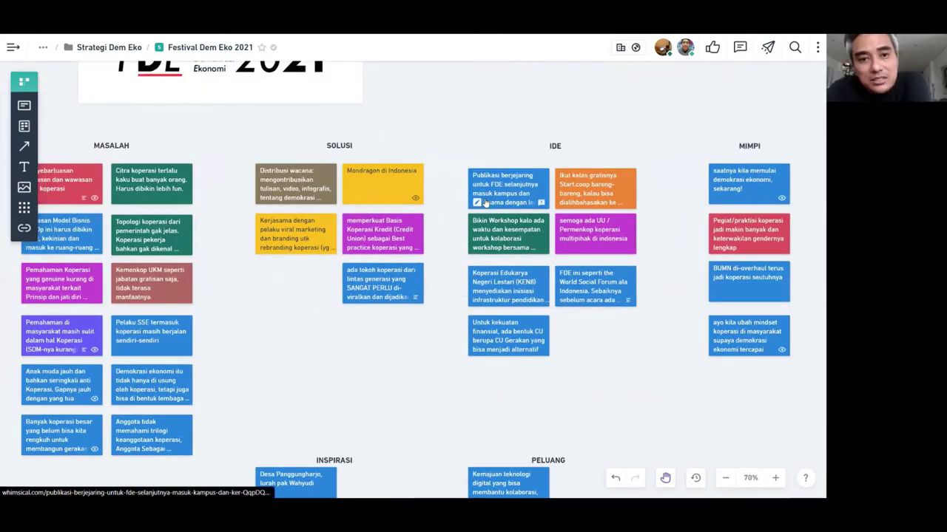
scroll(385, 122, left, 3)
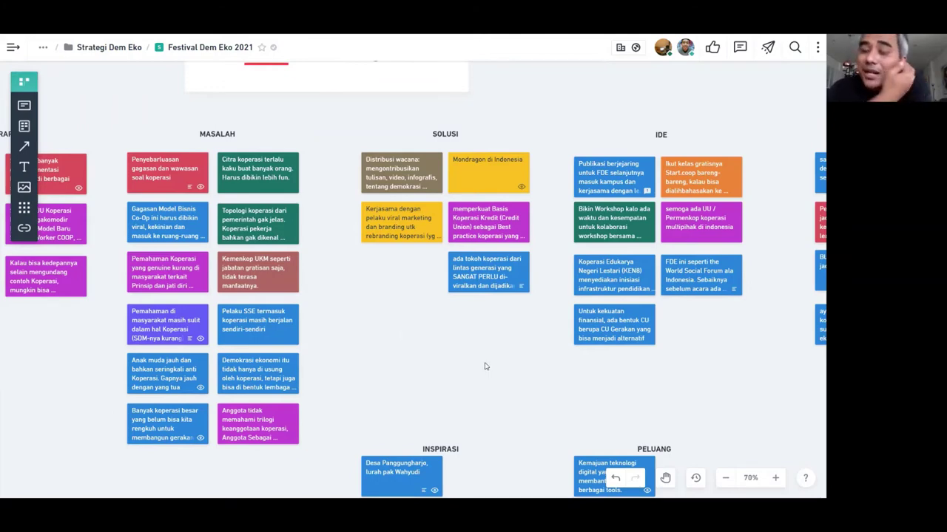
scroll(485, 366, right, 5)
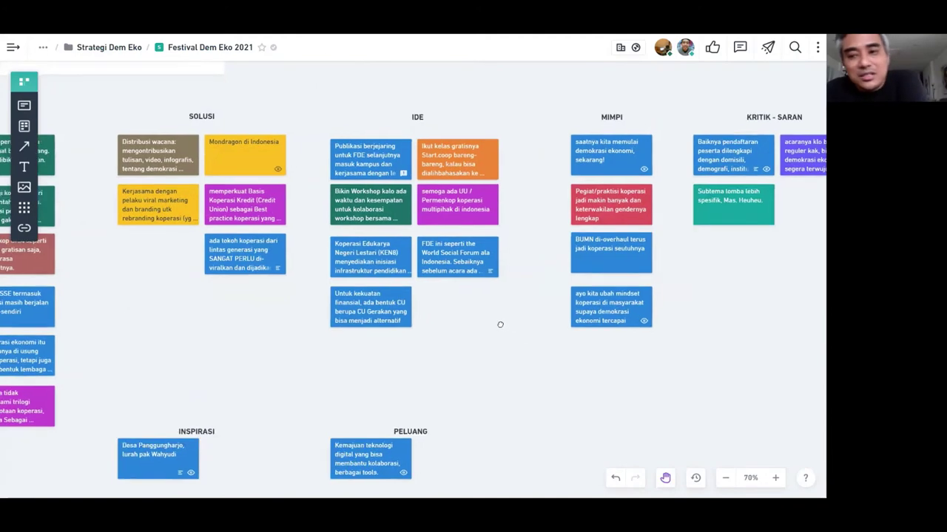
scroll(500, 324, right, 1)
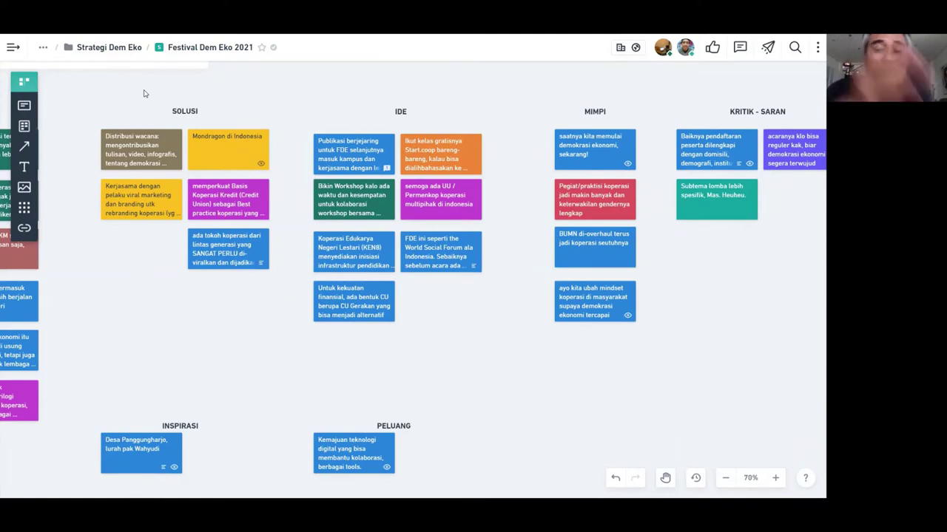
- Add a card beside the "Desa Panggungharjo" card under INSPIRASI and title it with the economist's full name
drag(219, 313, 285, 224)
scroll(161, 190, down, 3)
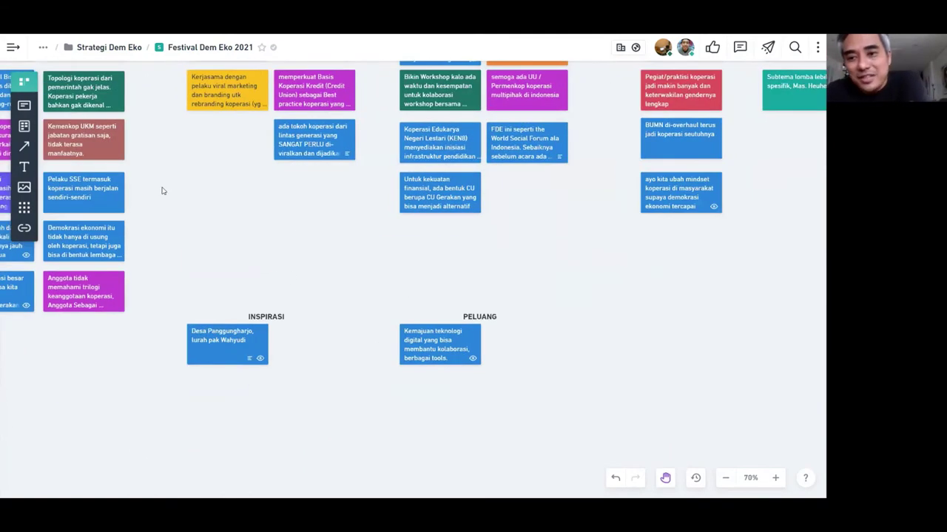
drag(24, 105, 287, 279)
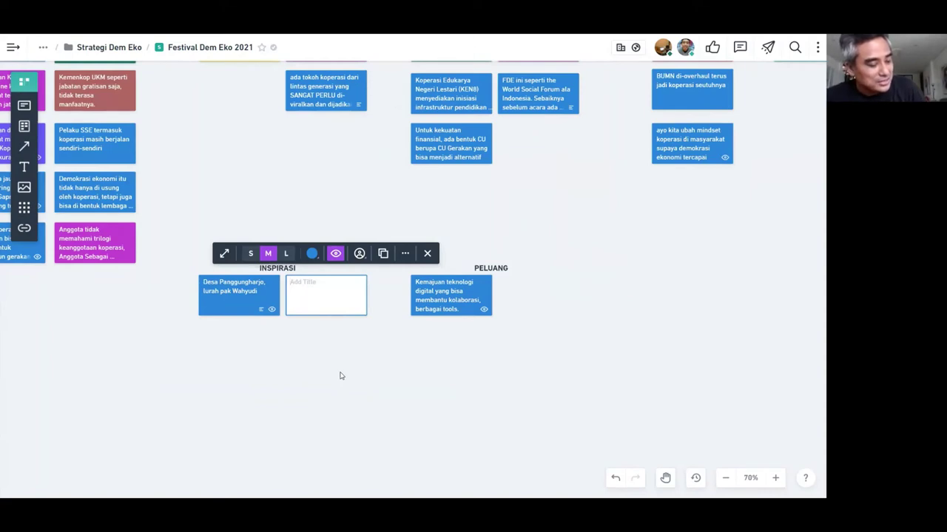
text(S)
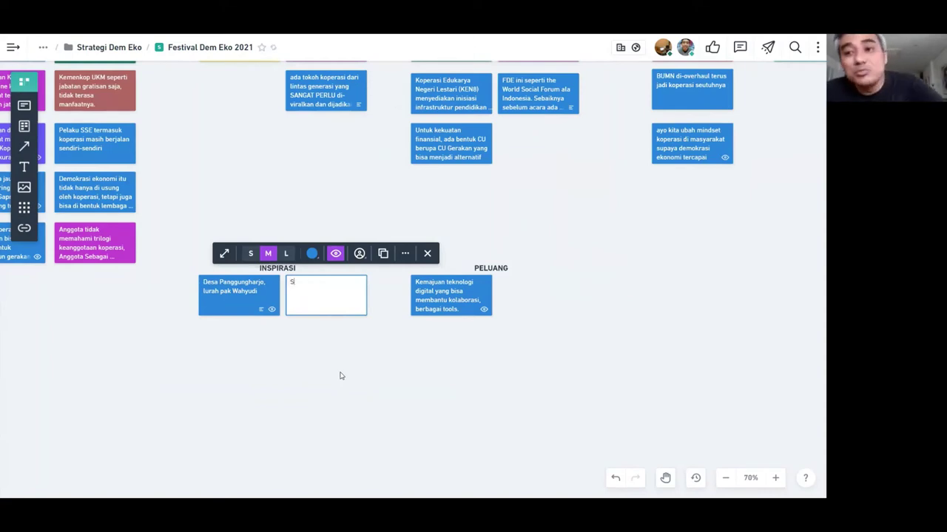
text(arbini)
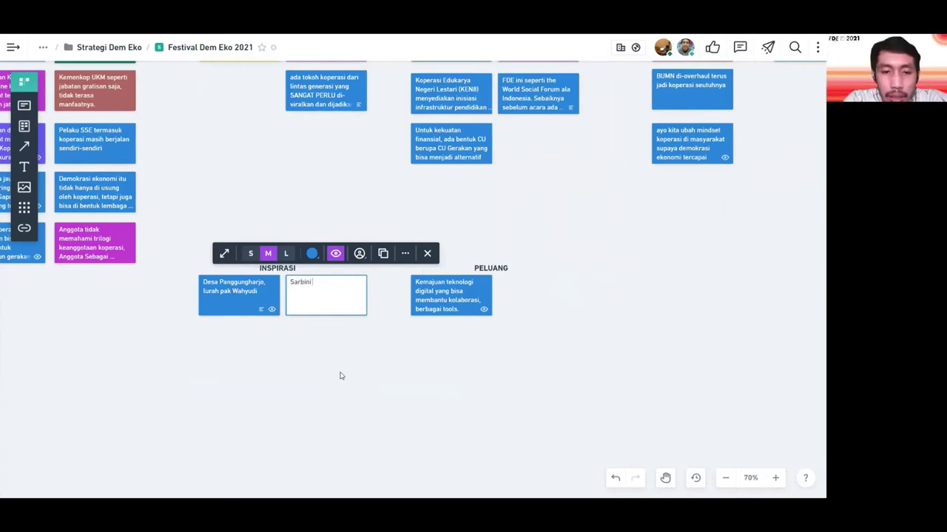
text( Surm)
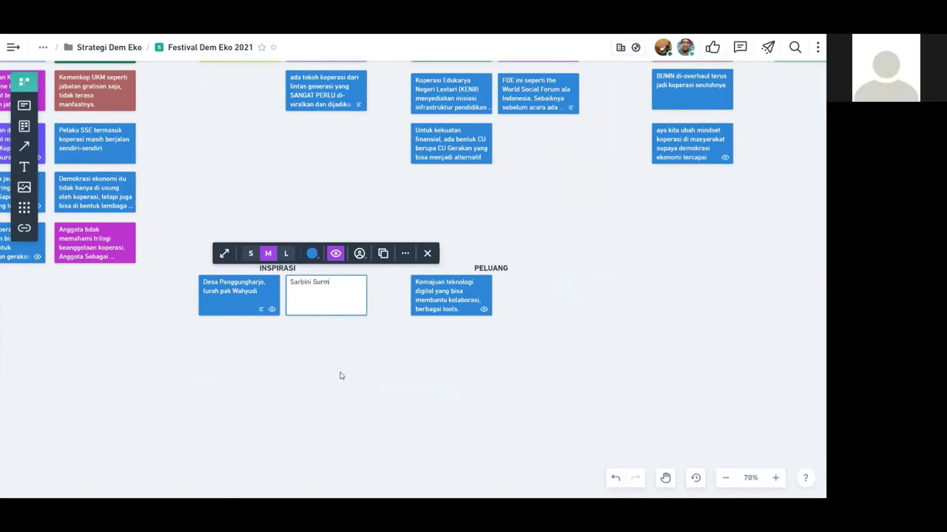
text(awinata)
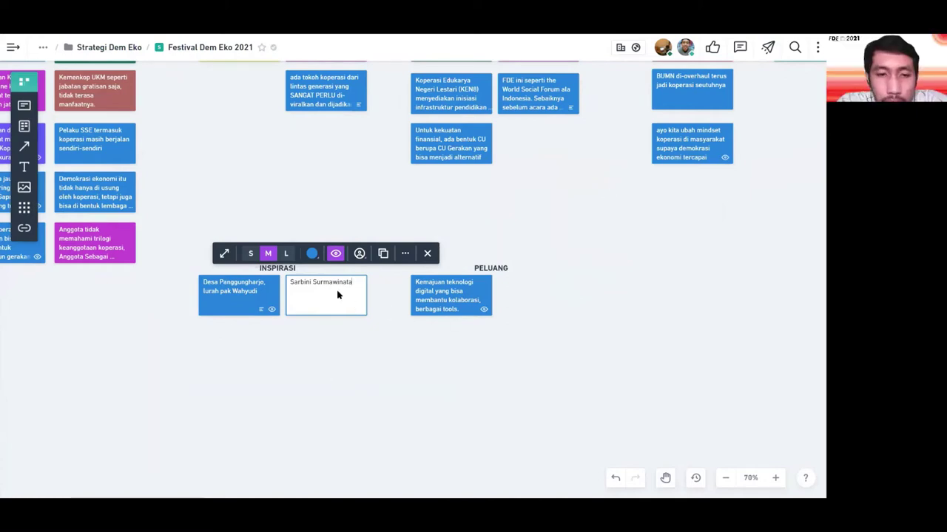
click(376, 334)
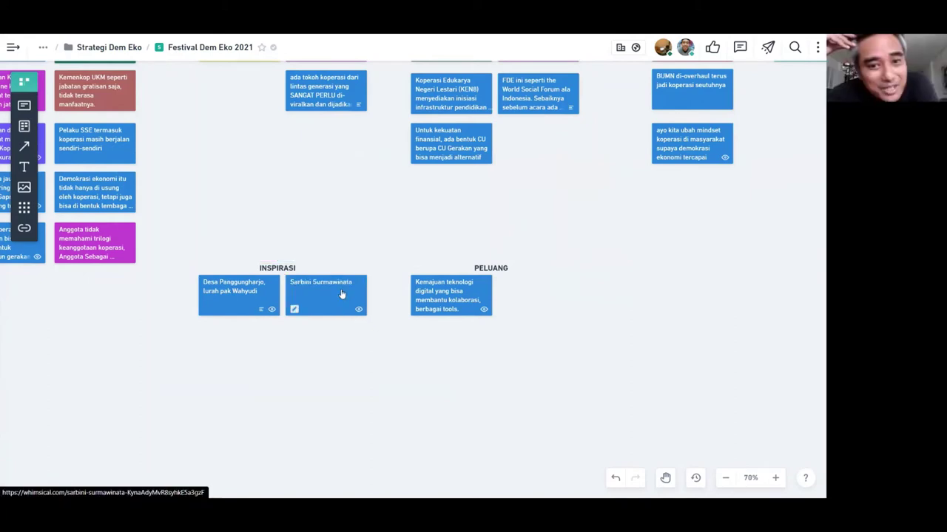
- Open the new INSPIRASI card's details and enter "Prof Ekonomi di UI" as the first line of its description
click(751, 478)
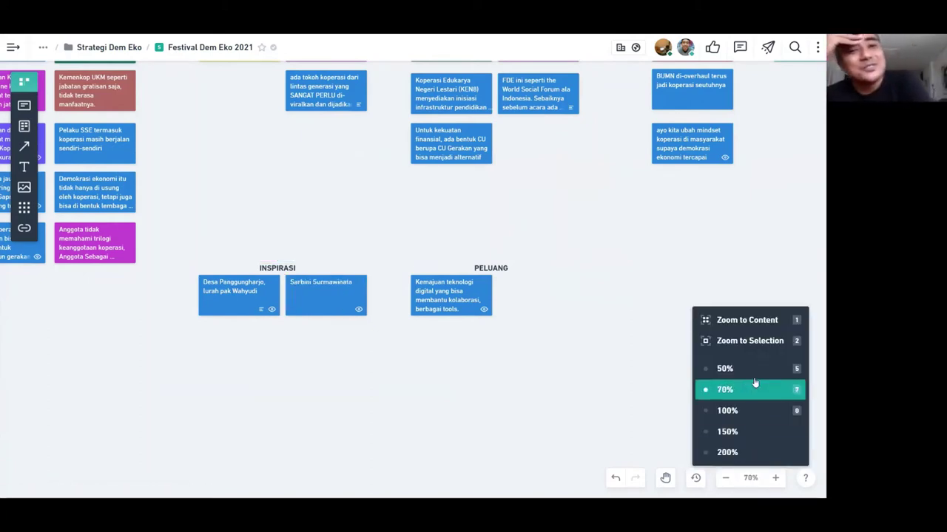
click(752, 410)
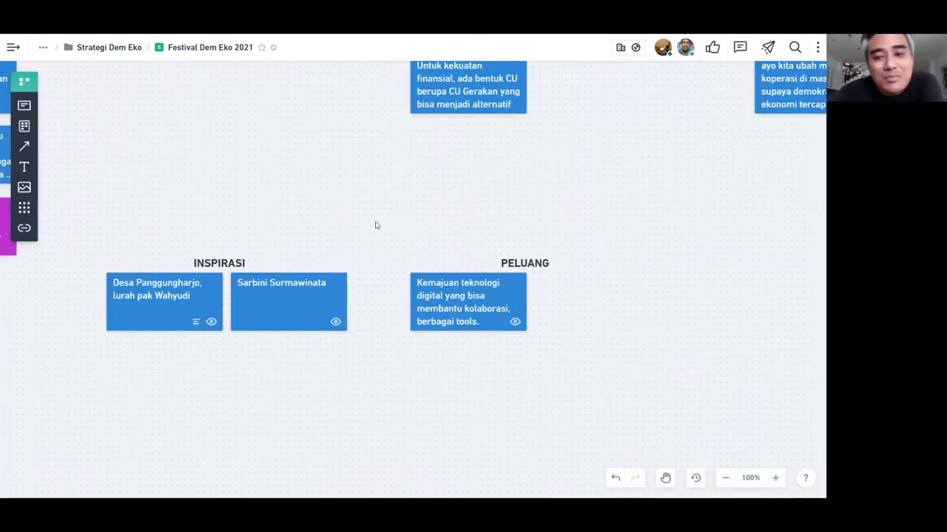
scroll(444, 207, left, 3)
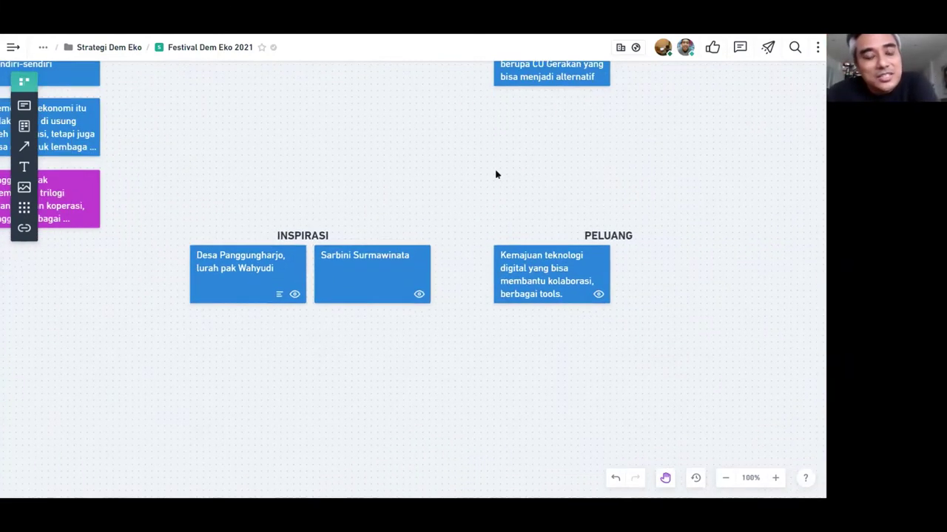
scroll(496, 173, left, 2)
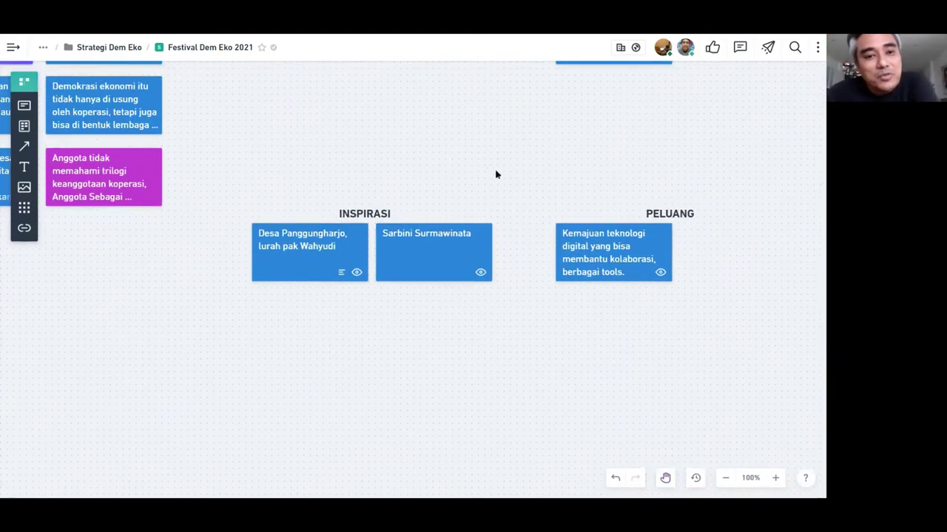
click(441, 235)
click(282, 132)
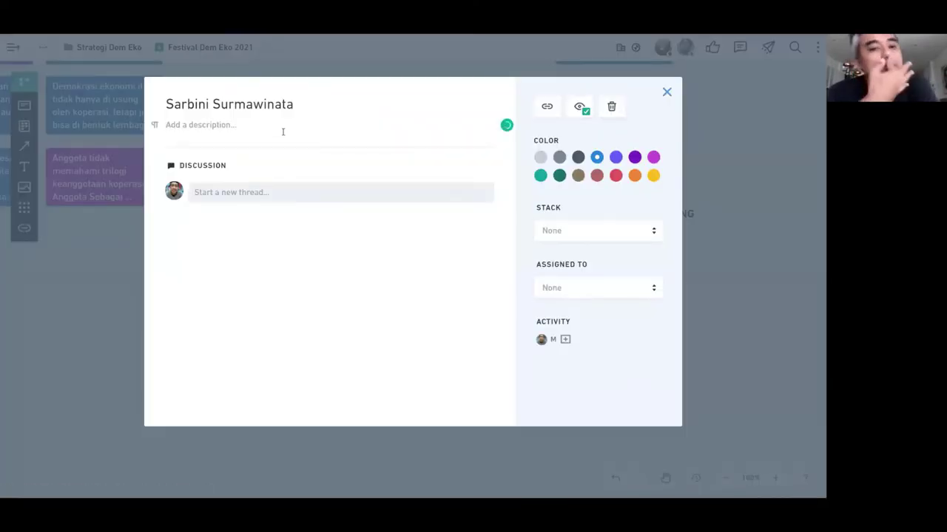
text(Prof E)
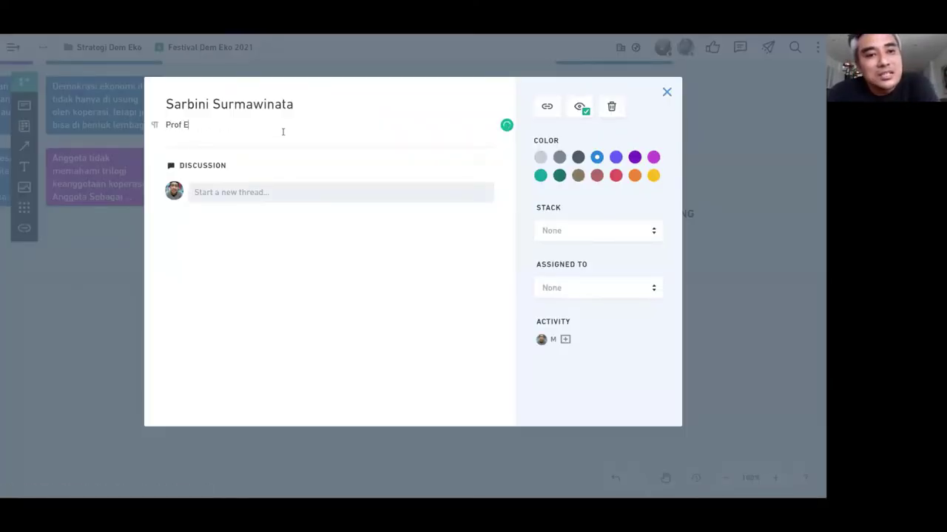
text(konomi di UI)
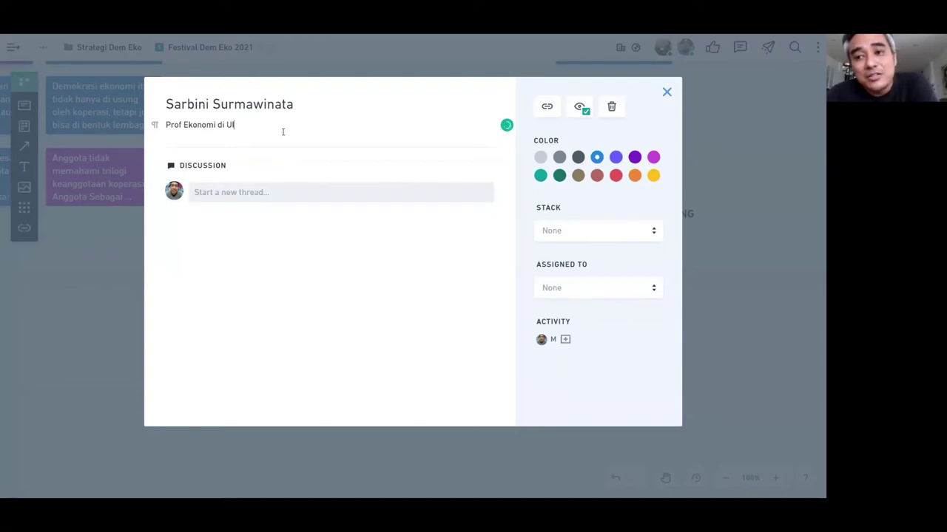
key(Return)
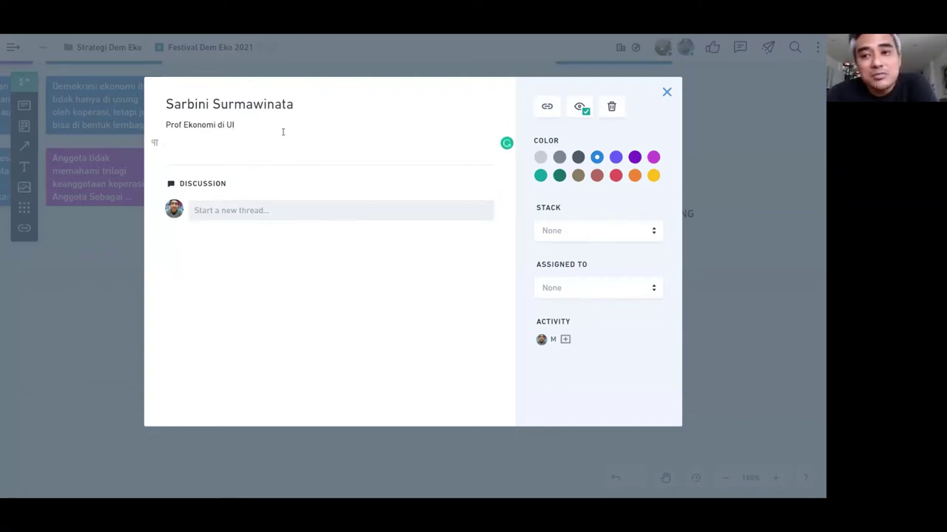
- Add a second description paragraph: "Akhir2 demokrasi terpimpin sempat mengusulkan beberapa ide yang disebut sebagai manifesto ekonomi -> melahirkan BAPPENAS"
text(Akhir)
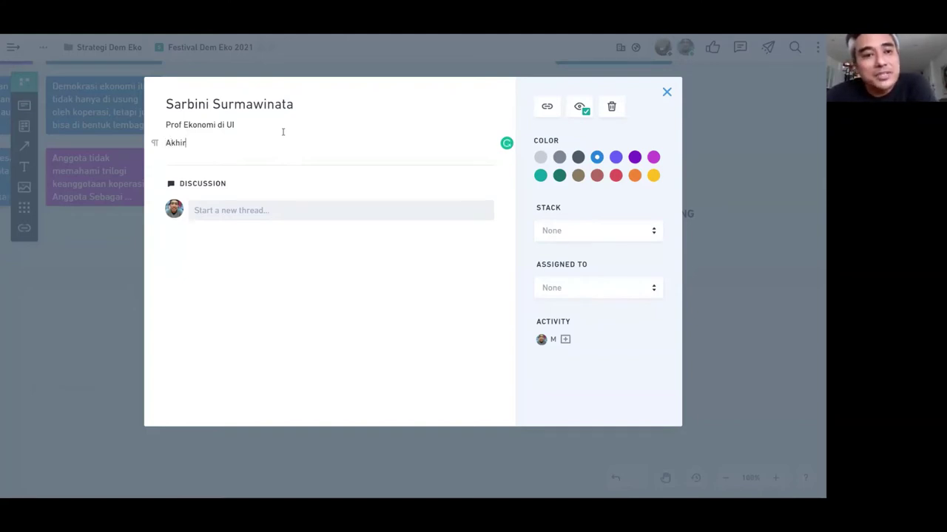
text(2 demokrasi te)
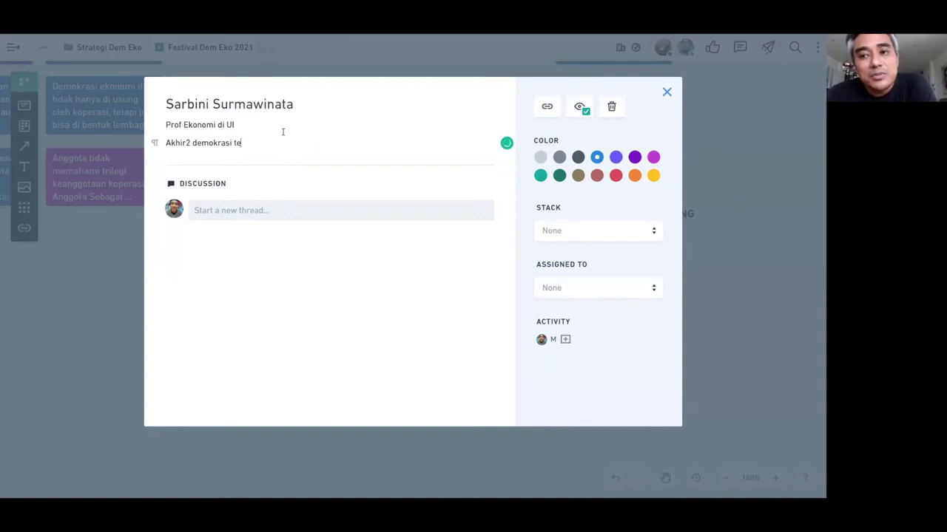
text(rpimpin s)
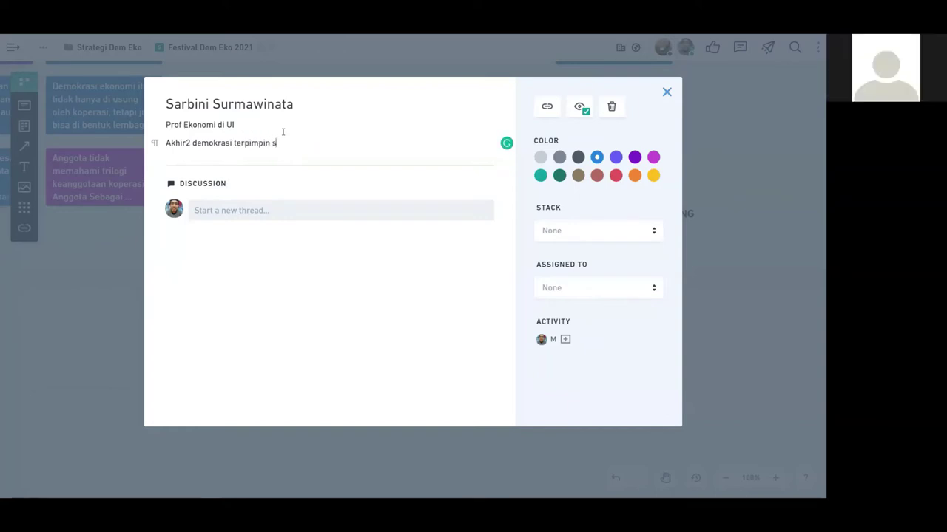
text(empat mengusulkan beebr)
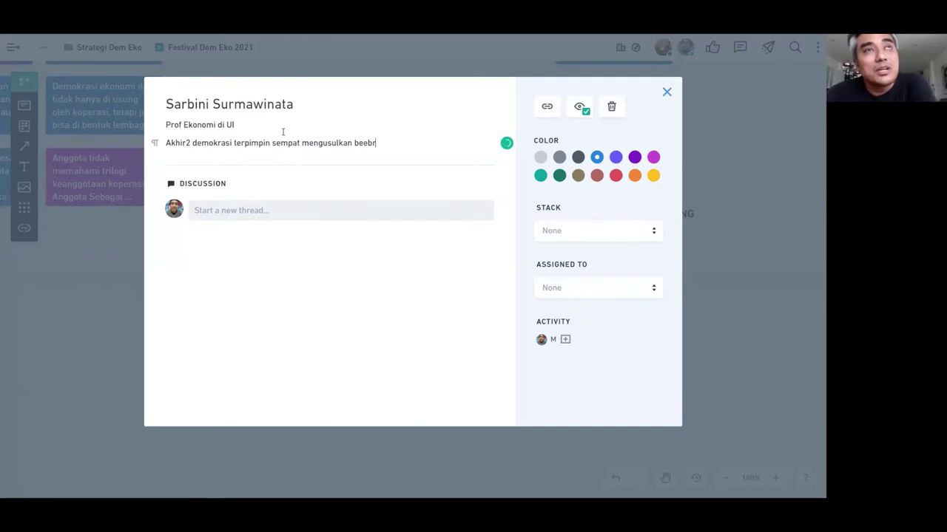
key(BackSpace)
key(BackSpace)
key(BackSpace)
text(berapa)
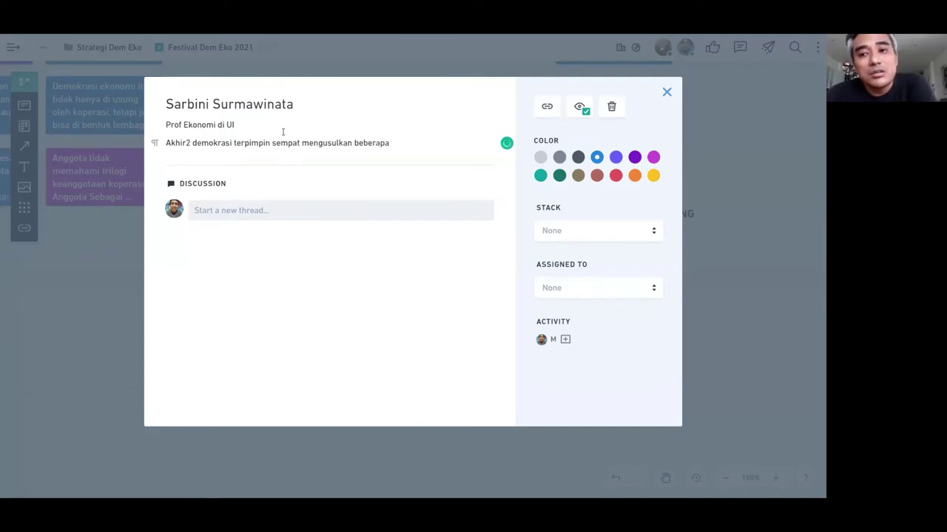
text( ide yang disebut e)
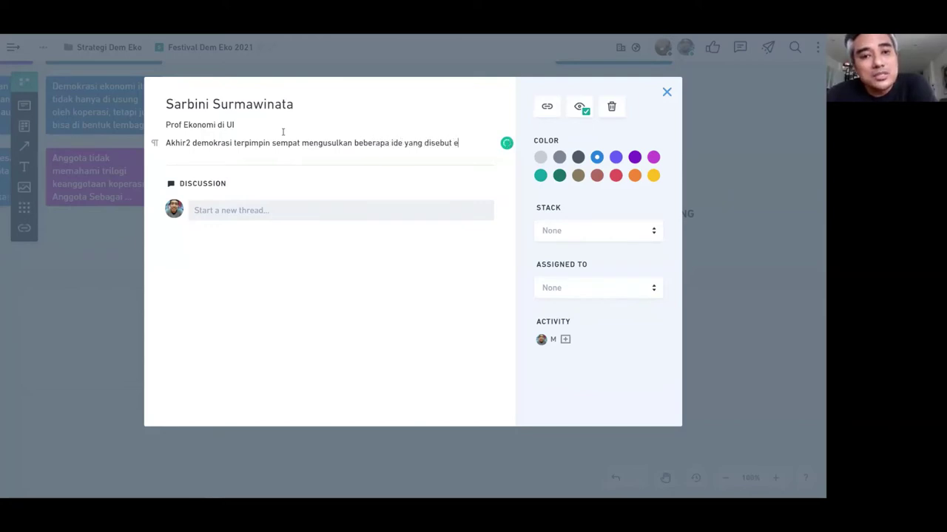
text(kono)
key(BackSpace)
key(BackSpace)
key(BackSpace)
key(BackSpace)
key(BackSpace)
text(sebagai)
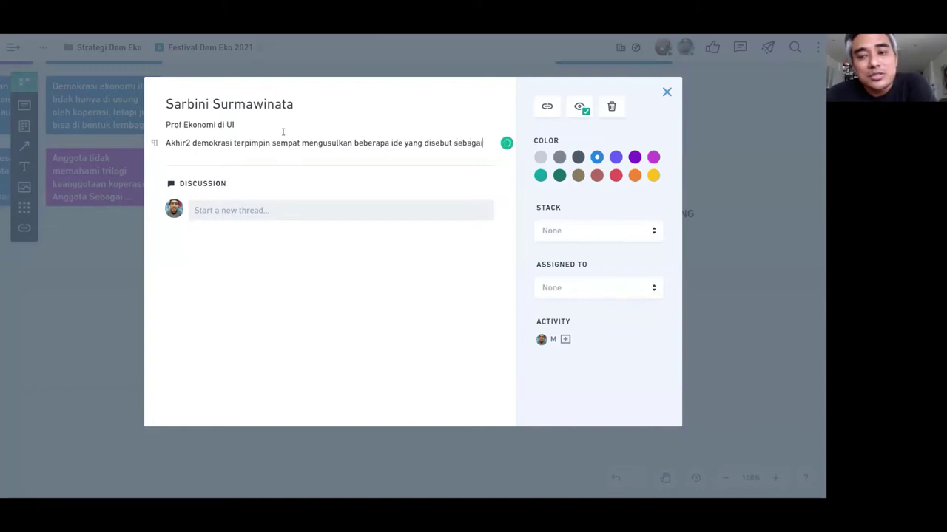
text( manifesto )
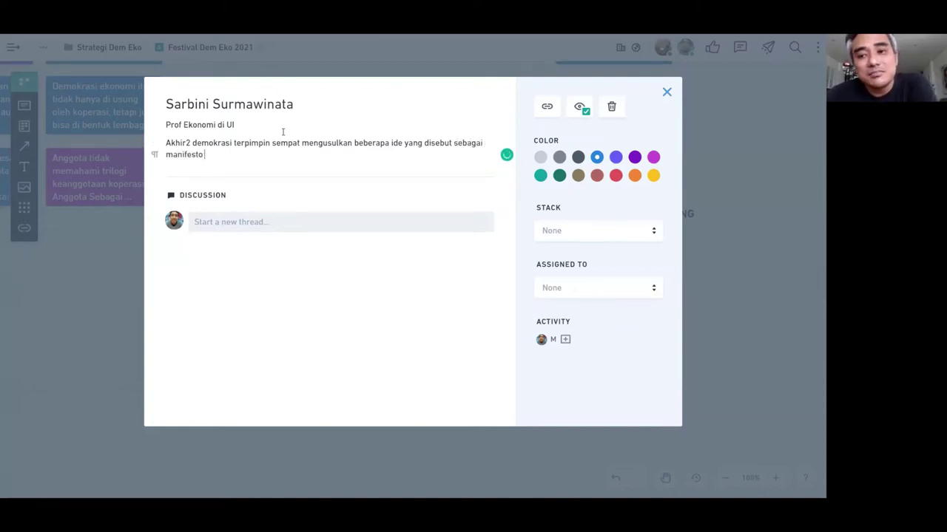
text(ekonomi -> m)
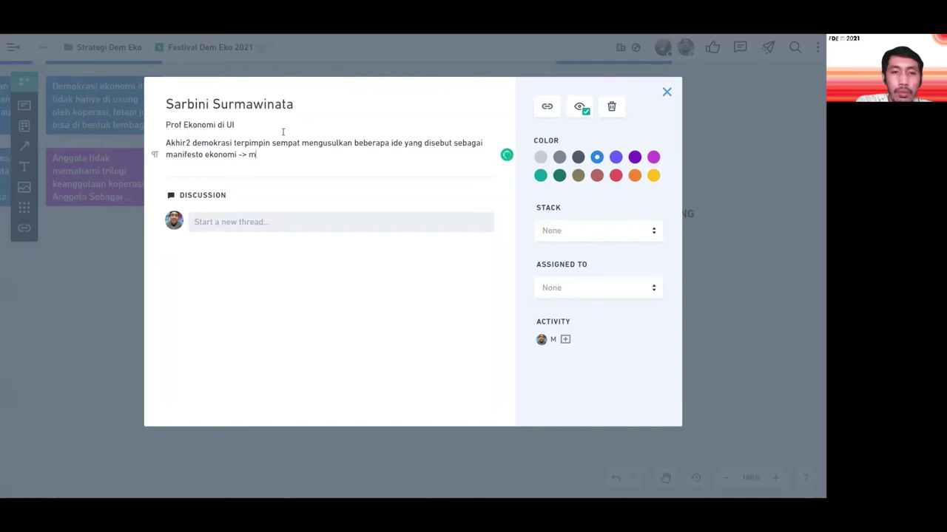
text(elahirkan BAPPENAS)
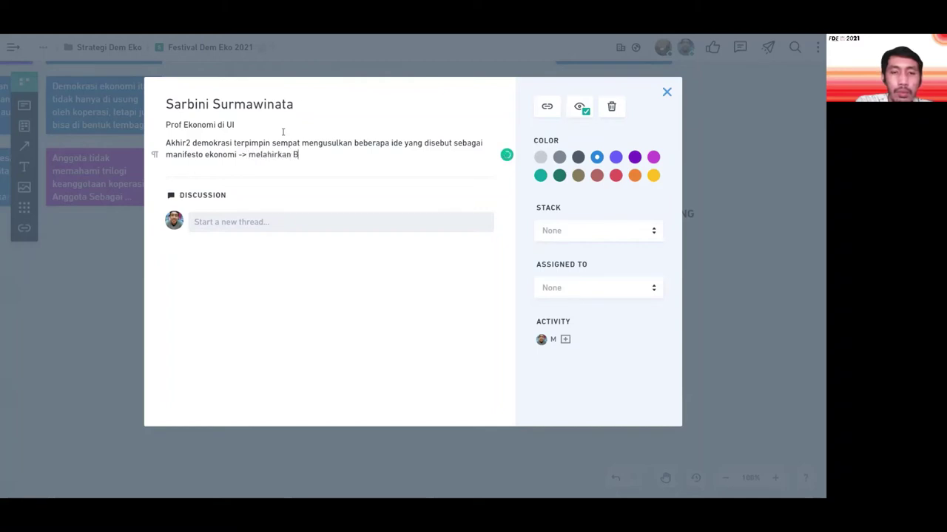
key(Return)
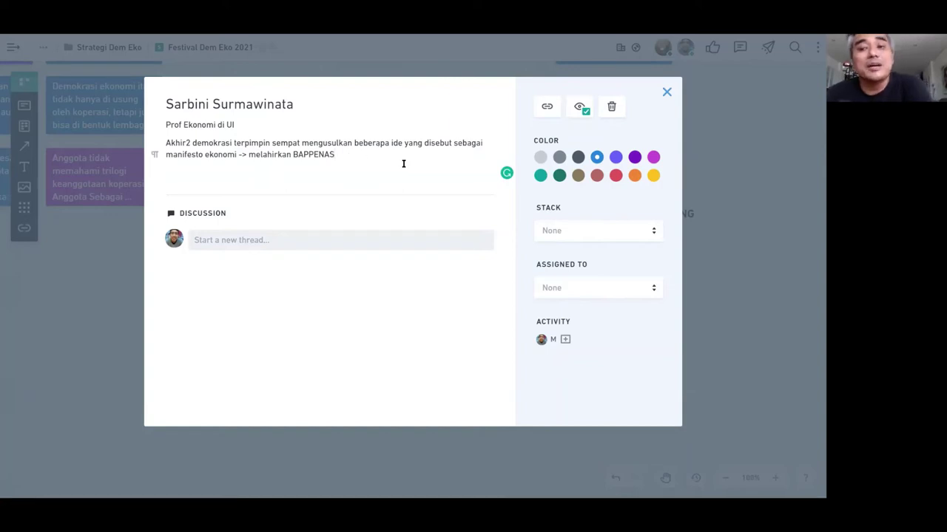
- Append "- Ketua BPS Pertama" to the first description line and add "Orang PSI" as the third paragraph
click(317, 125)
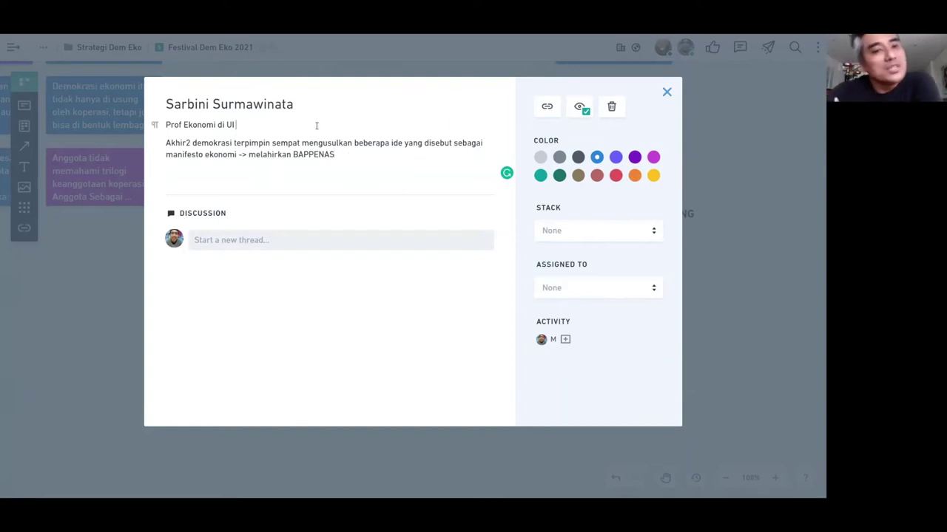
text(- Ketua BPS)
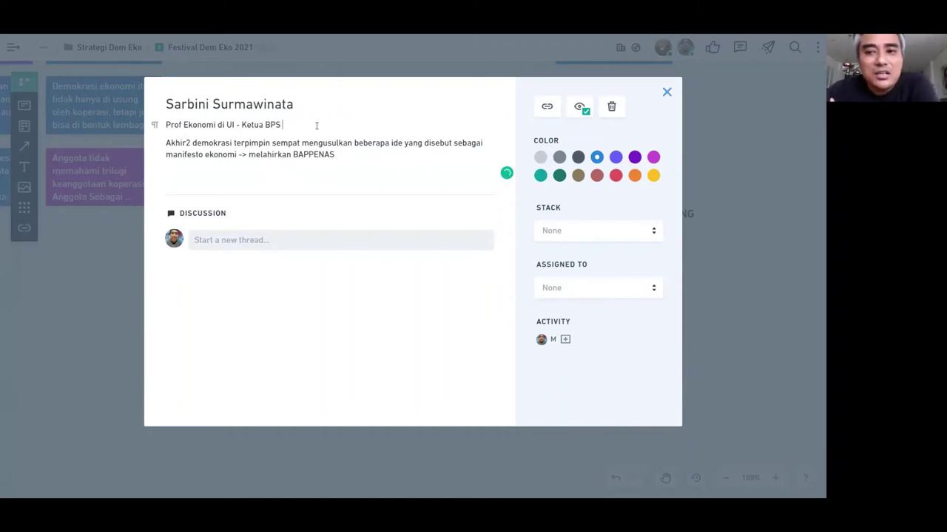
text( Pertama)
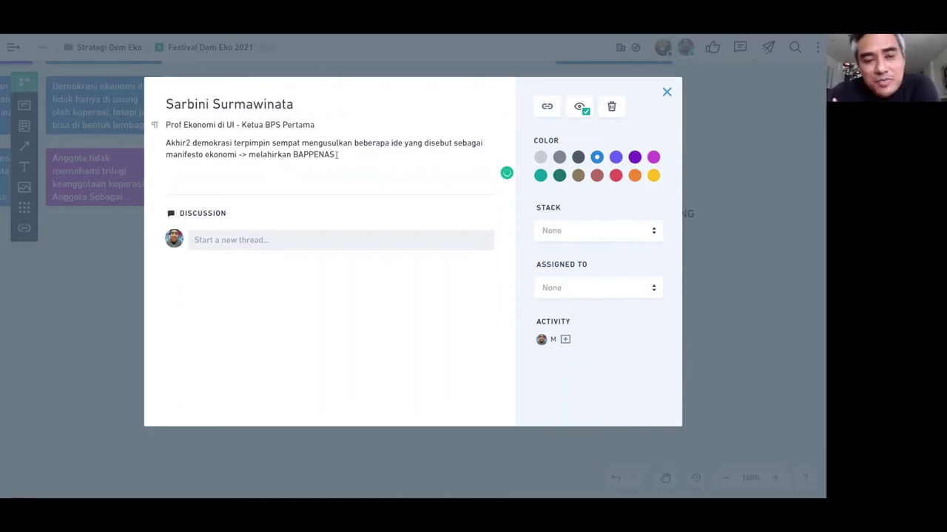
click(396, 163)
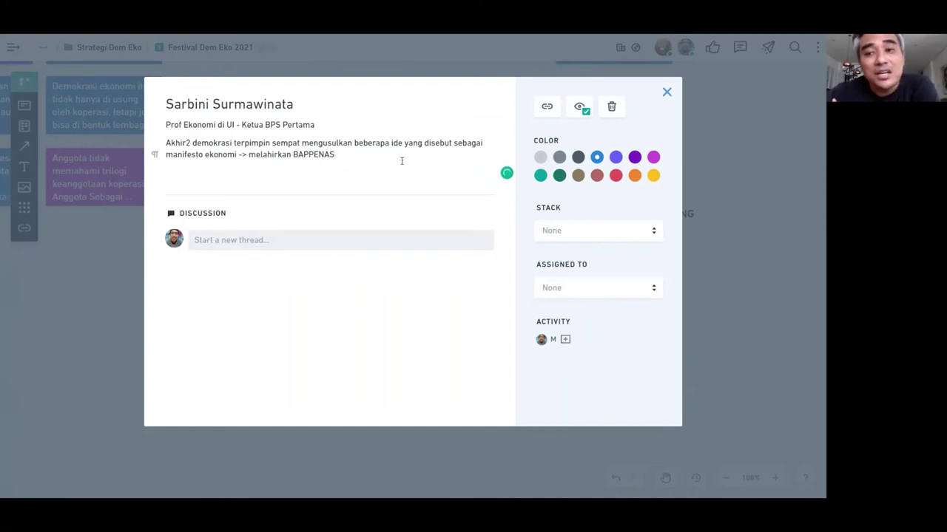
key(Return)
text(Orang PSI)
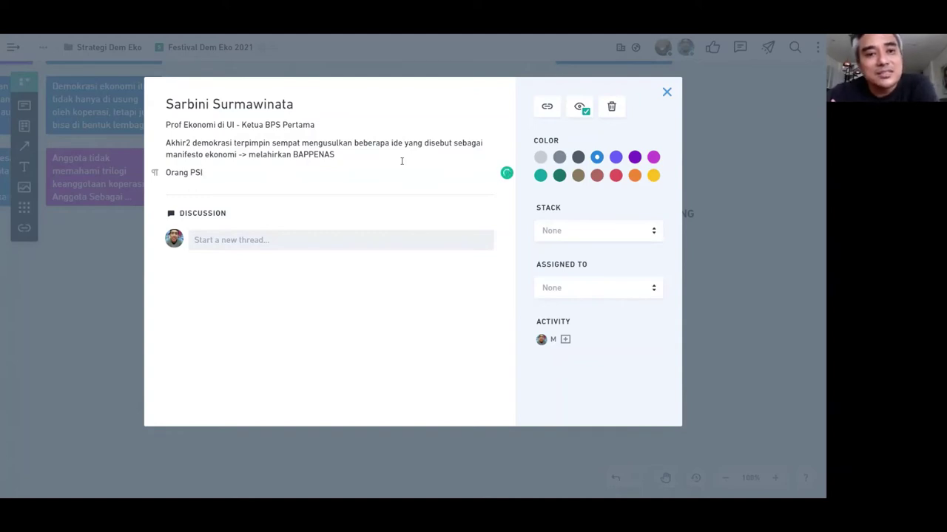
- Add a fourth description paragraph to the economist's card: "Membahas ekonomi kerakyatan, tidak spesifik di Koperasi"
key(Return)
text(Membahas aekonomi)
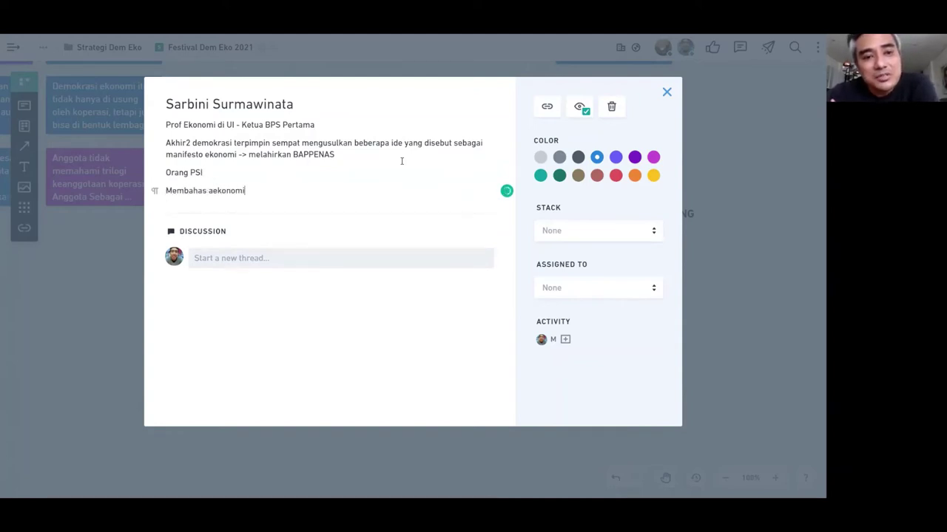
key(BackSpace)
key(BackSpace)
key(BackSpace)
key(BackSpace)
key(BackSpace)
key(BackSpace)
key(BackSpace)
key(BackSpace)
text(ekonomi kerea)
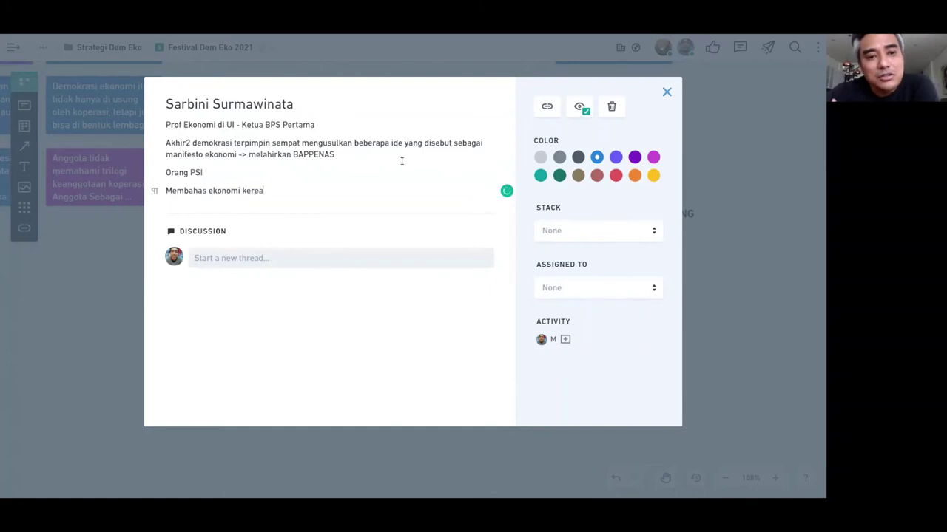
key(BackSpace)
text(k)
text(yatan,)
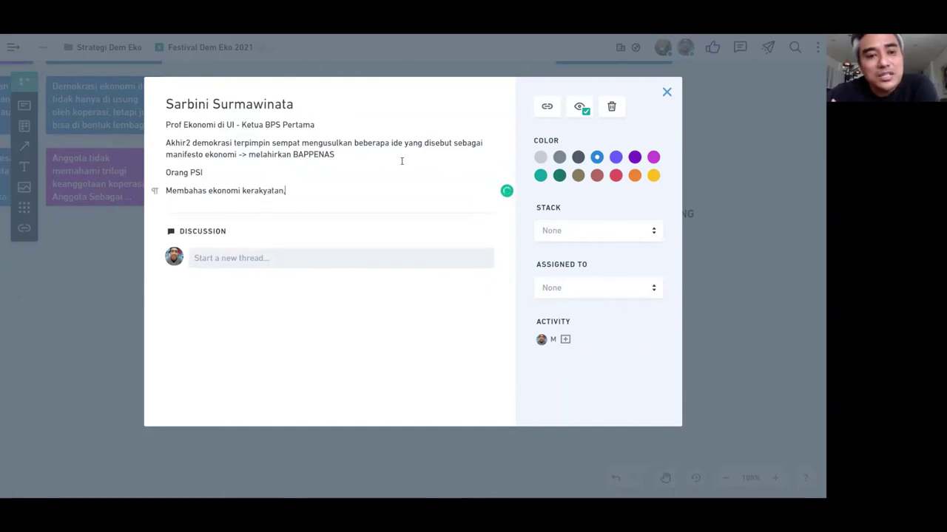
text( tidak spesifik)
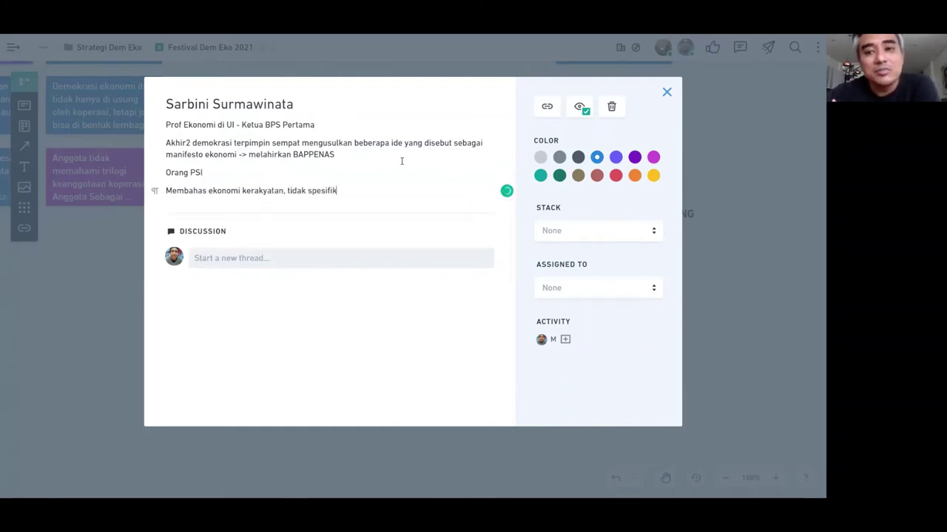
text( di KOperas)
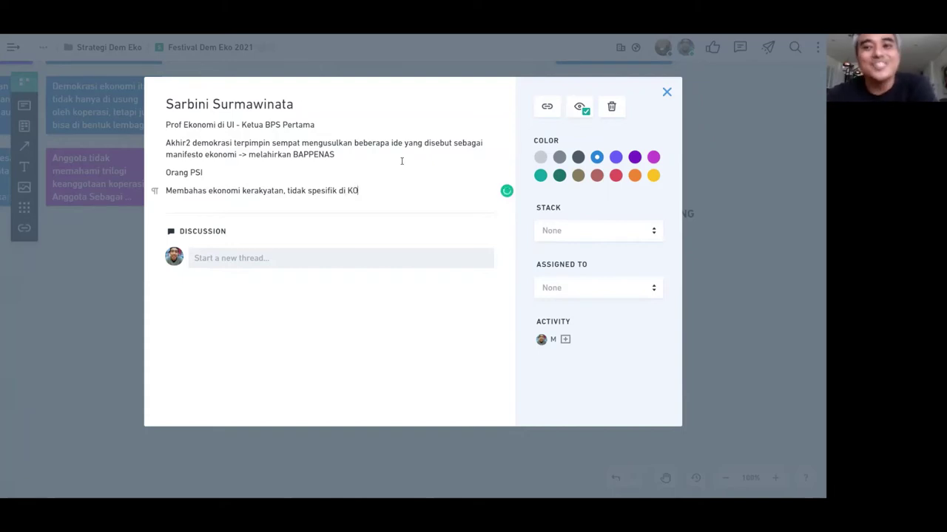
key(BackSpace)
key(BackSpace)
key(BackSpace)
key(BackSpace)
key(BackSpace)
key(BackSpace)
text(operasi)
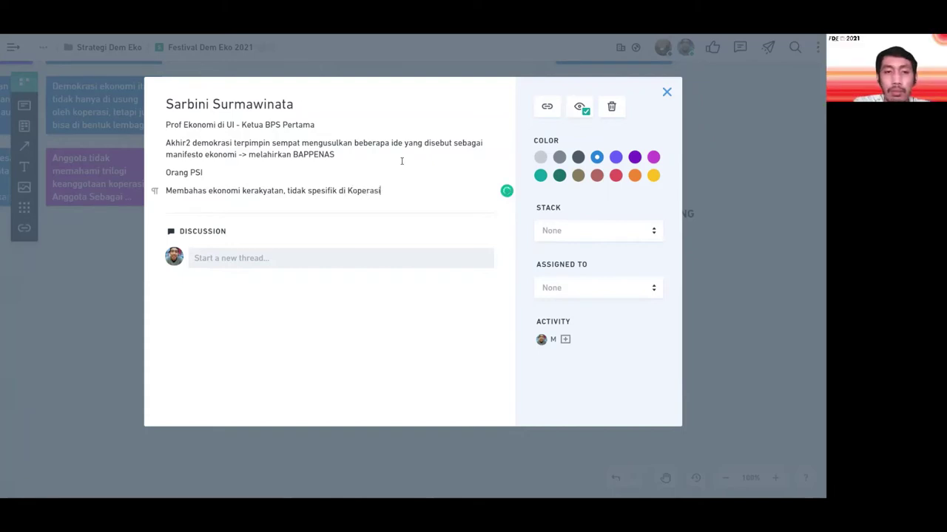
- Add a fifth description paragraph reading "Bisa jadi lebih senior dibanding Prof." followed by the other professor's name
key(Return)
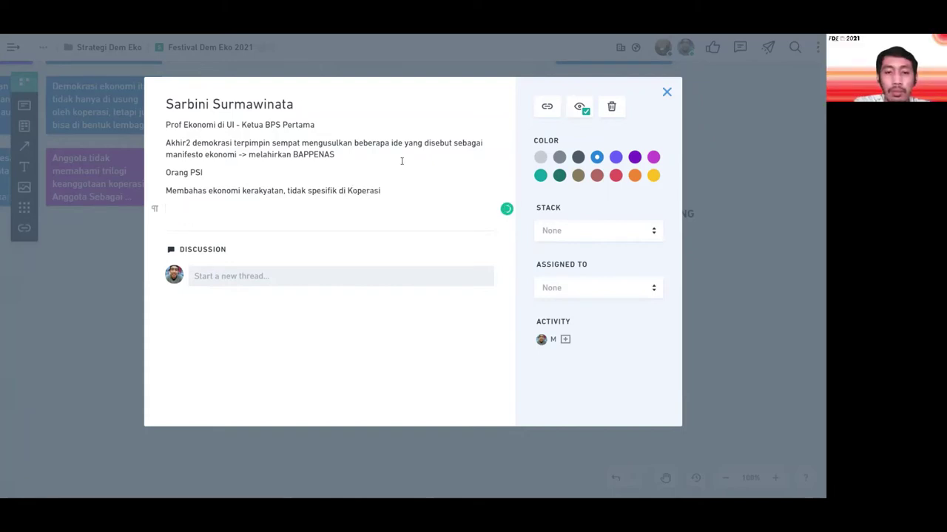
text(Bisa jadi lebih)
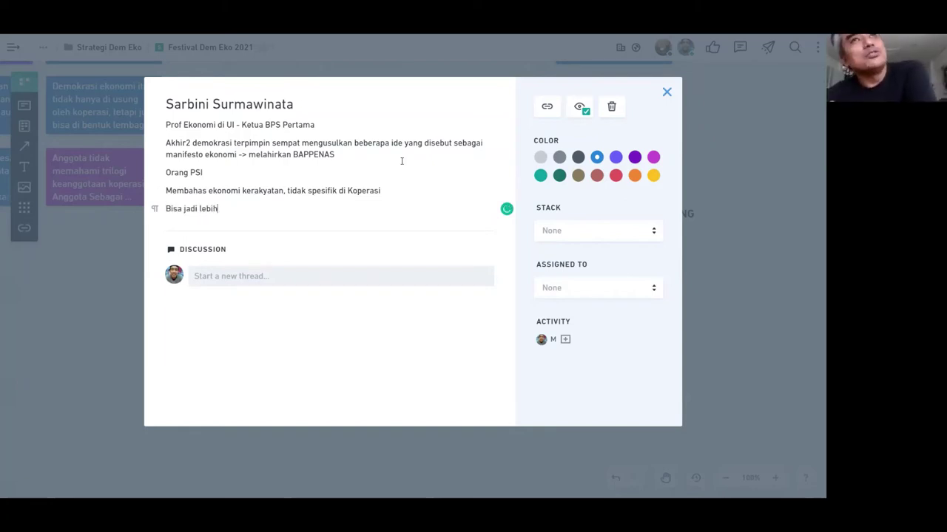
text( senior dibandung)
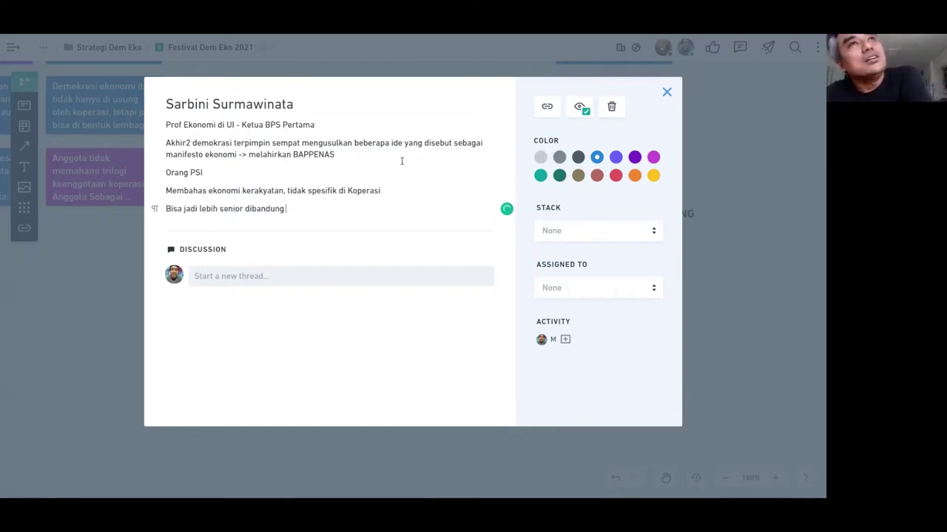
key(BackSpace)
key(BackSpace)
key(BackSpace)
key(BackSpace)
text(ing Pro)
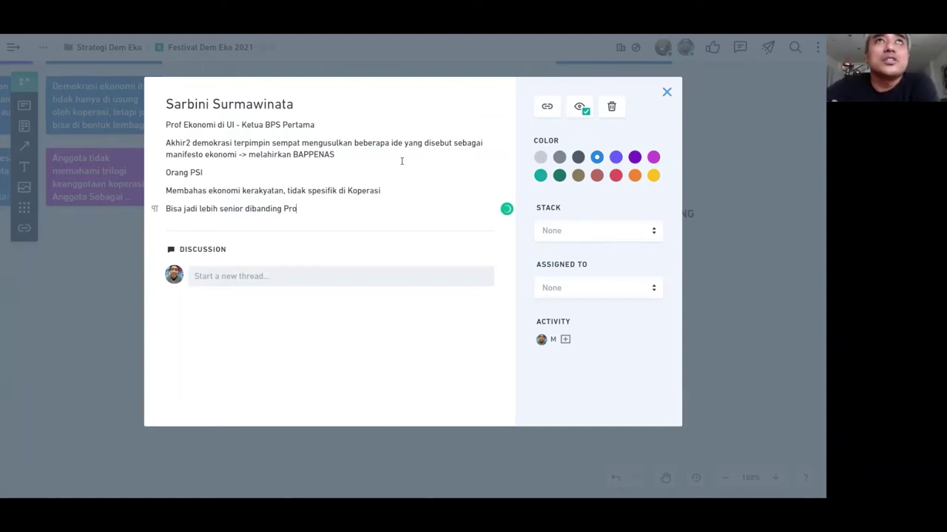
text(f. Mobu)
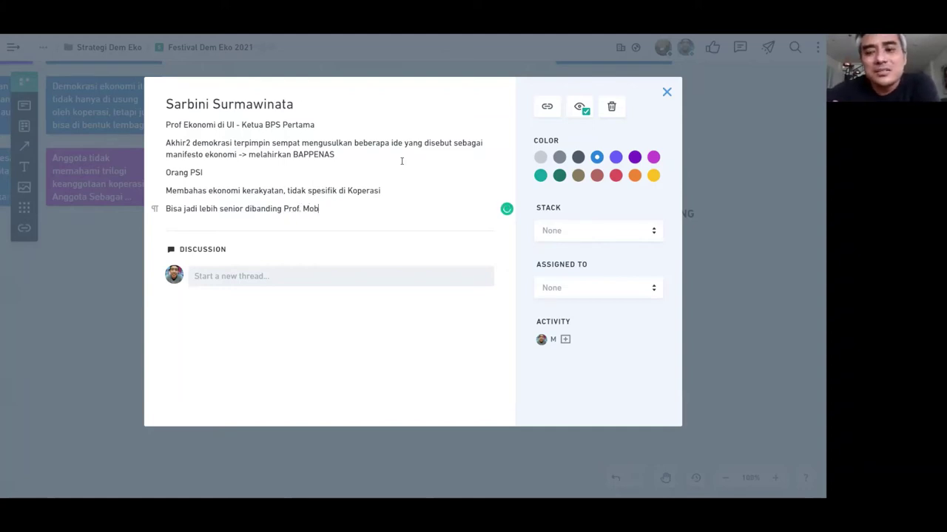
key(BackSpace)
key(BackSpace)
text(ubyarto)
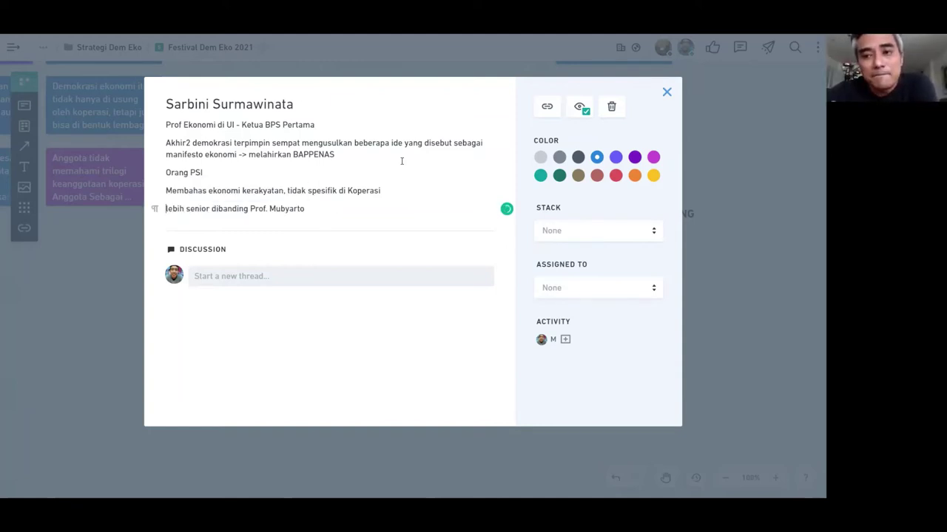
- Remove "Bisa jadi" from the fifth paragraph and capitalise its new first word as "Lebih"
key(BackSpace)
key(BackSpace)
key(BackSpace)
key(BackSpace)
key(BackSpace)
key(BackSpace)
key(BackSpace)
key(BackSpace)
key(BackSpace)
key(BackSpace)
key(Delete)
text(L)
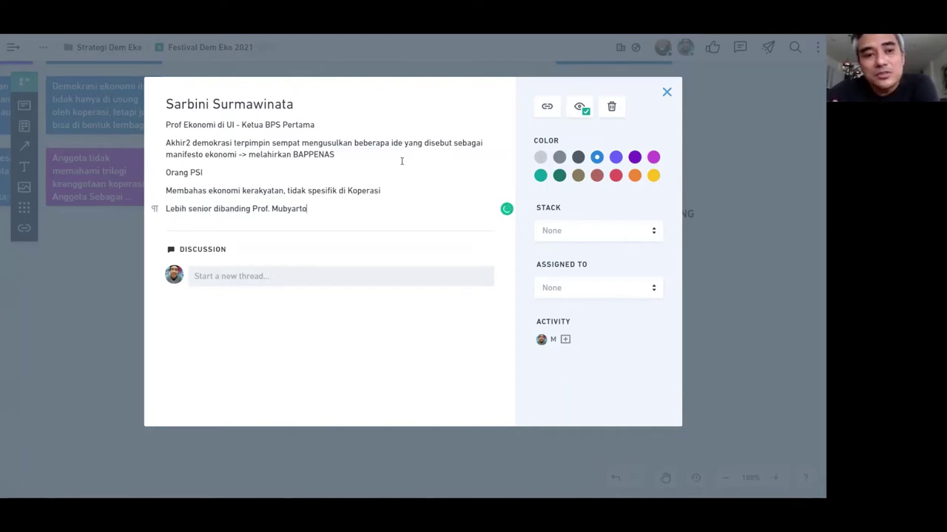
- End the fifth paragraph's sentence with a period and append "Dulu pernah jadi tim Soeharto tapi keluar pertama"
text( DUlu)
key(BackSpace)
key(BackSpace)
key(BackSpace)
key(BackSpace)
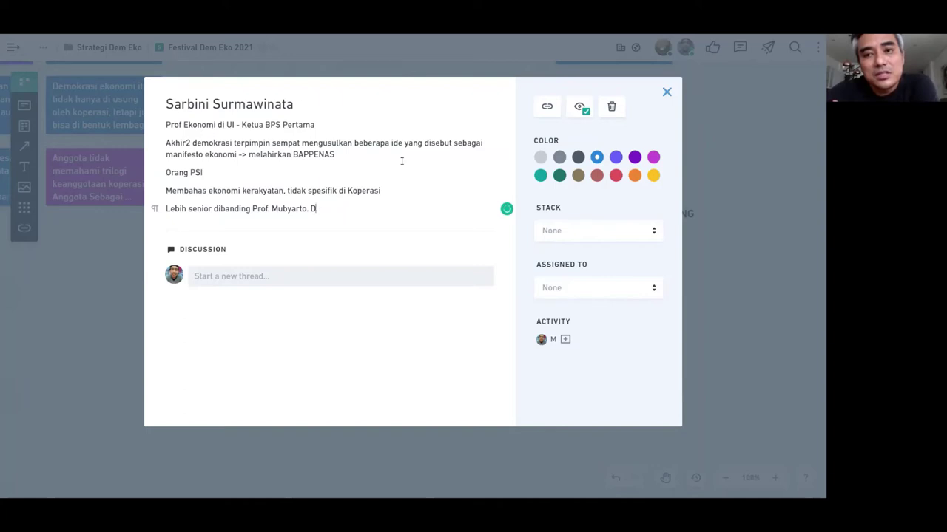
text(ulu pernah jadi)
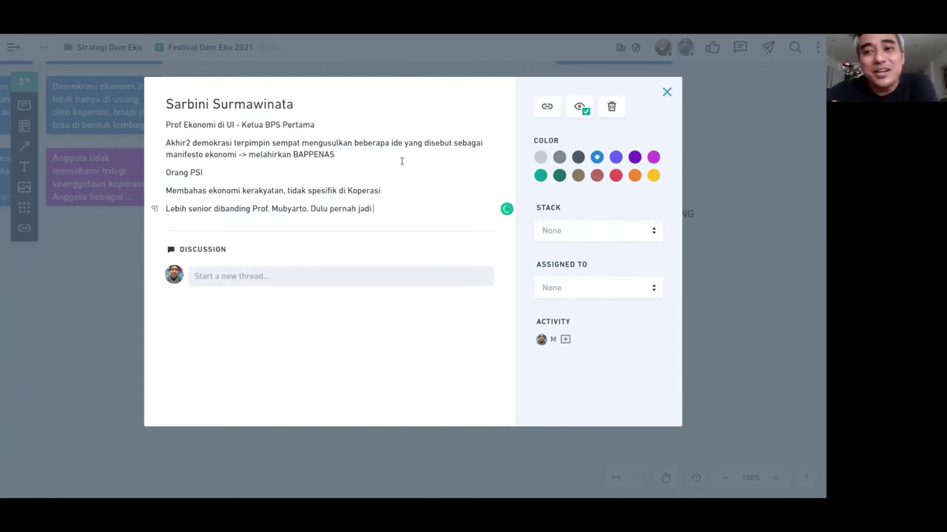
text( tim So)
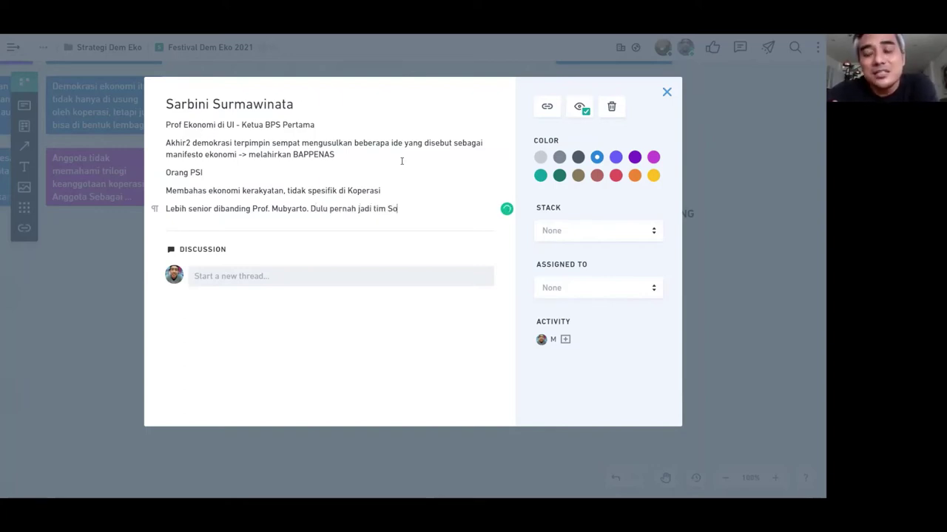
text(eharto tapi k)
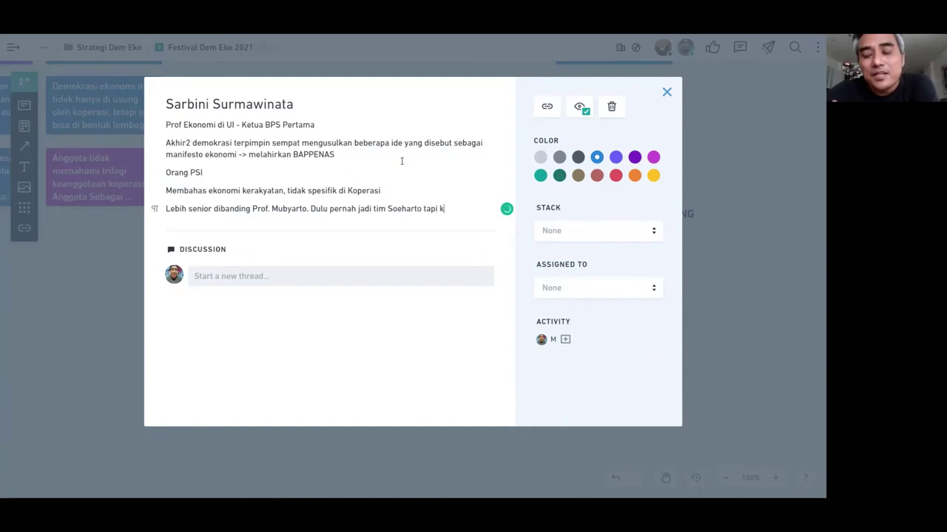
text(eluar pertama)
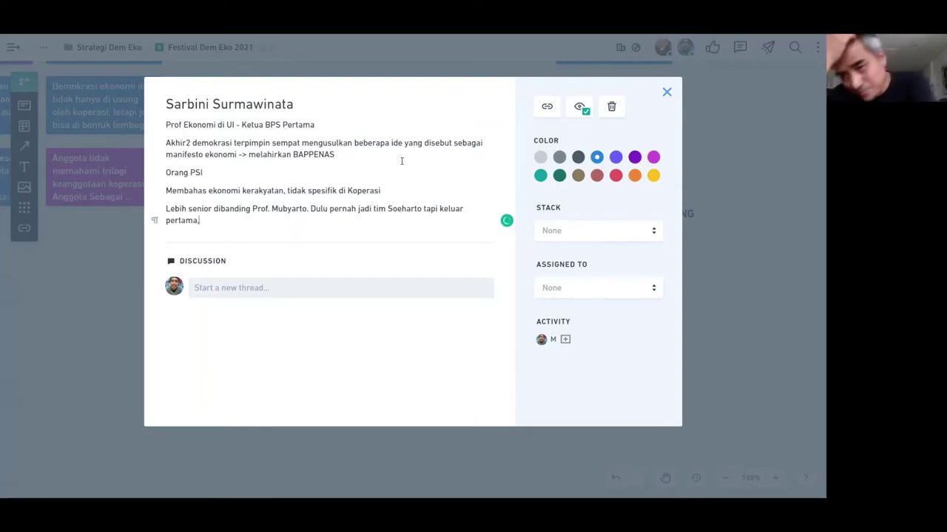
- Continue the fifth paragraph with ", ada peristiwa Malari trus kena penjara 2 tahun."
text(, ada)
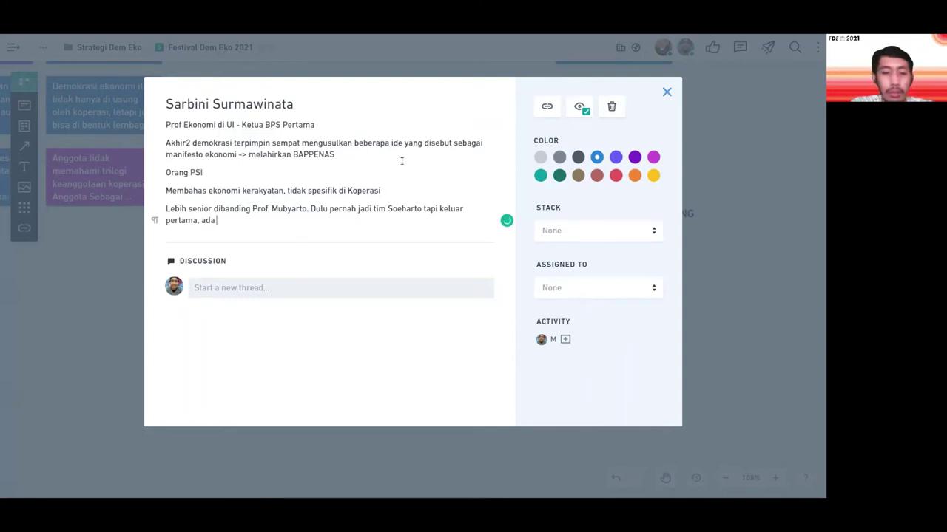
text( pert)
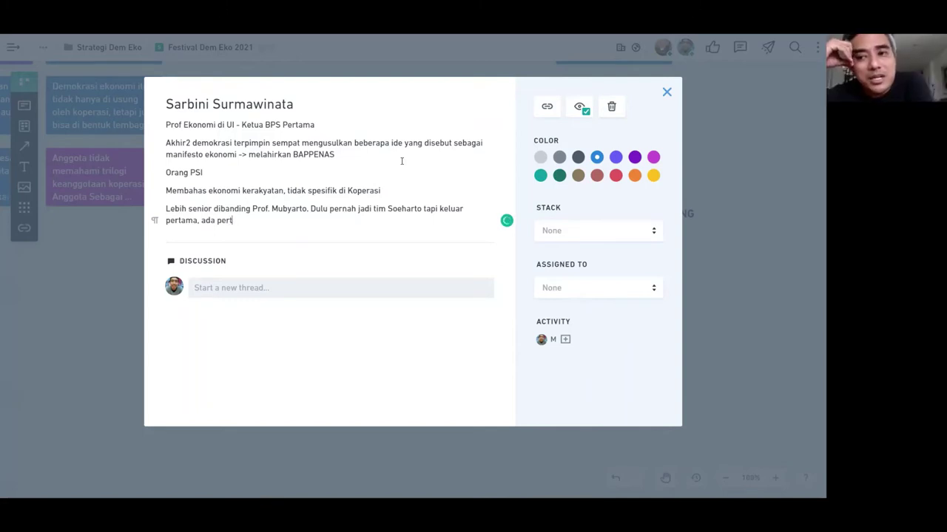
key(BackSpace)
text(istiwa Ma)
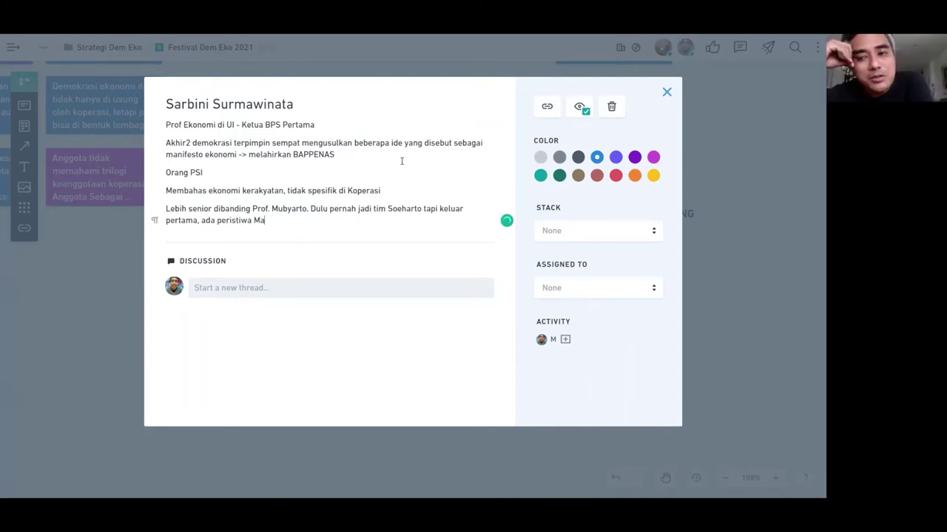
text(lari)
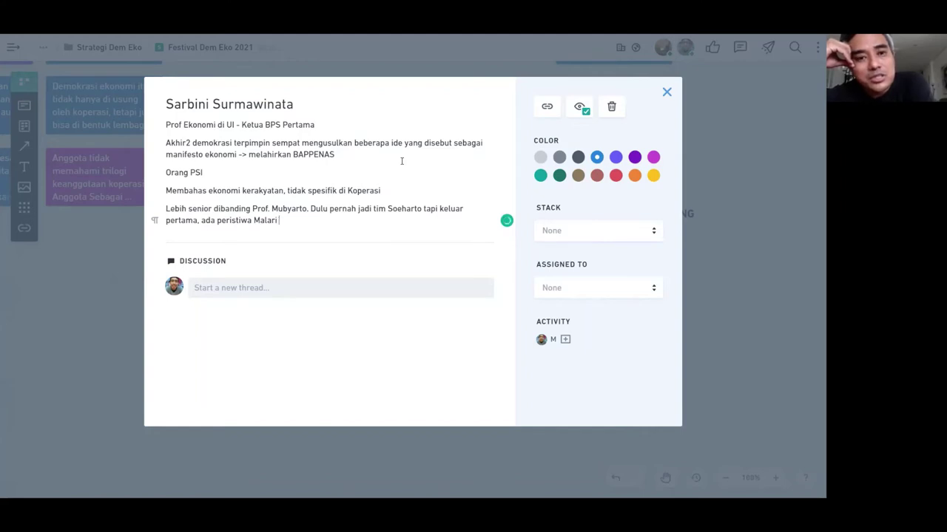
text( trus kena pe)
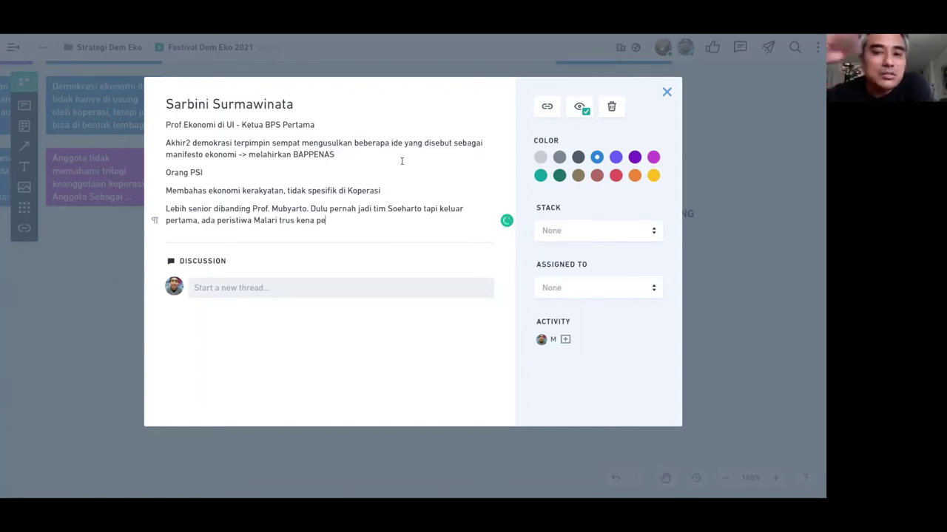
text(njara 2 tahun)
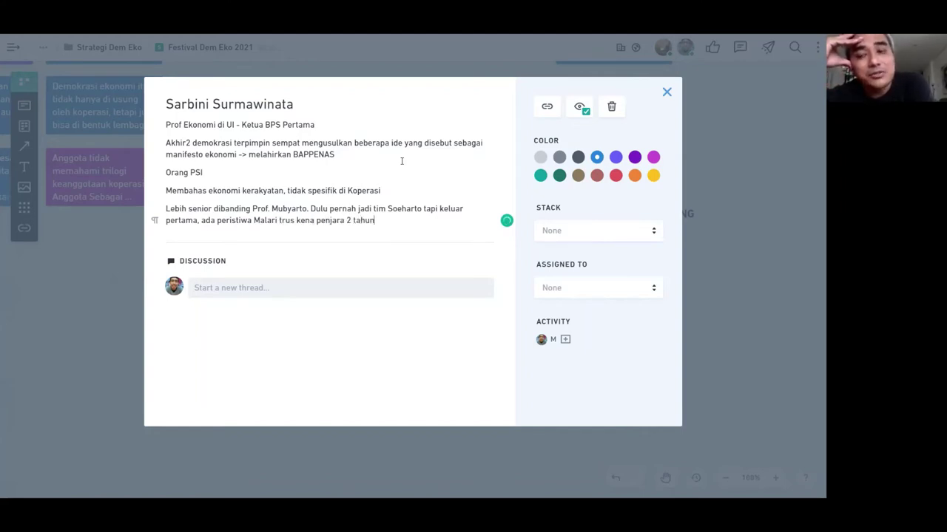
text(.)
- End the fourth paragraph with a period and append "(PSI lama)" to the "Orang PSI" line
key(Up)
key(Up)
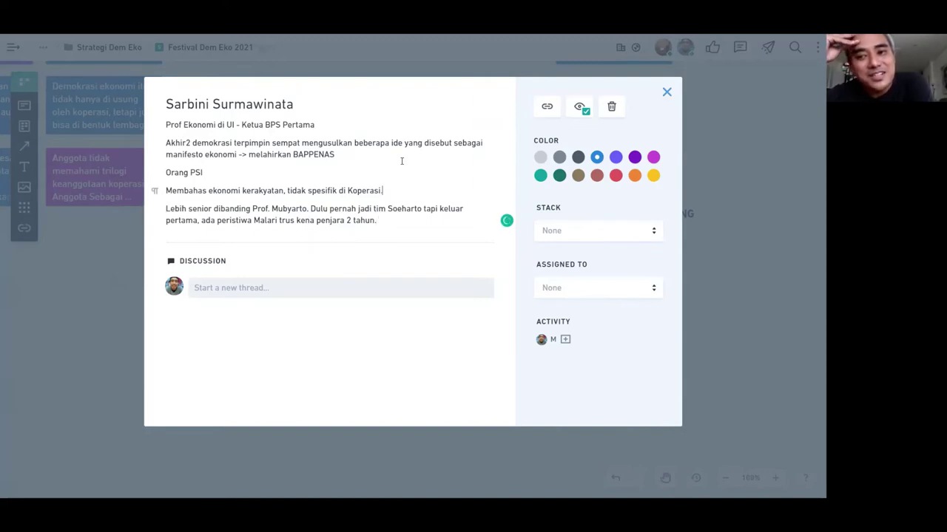
key(Up)
text((PSI)
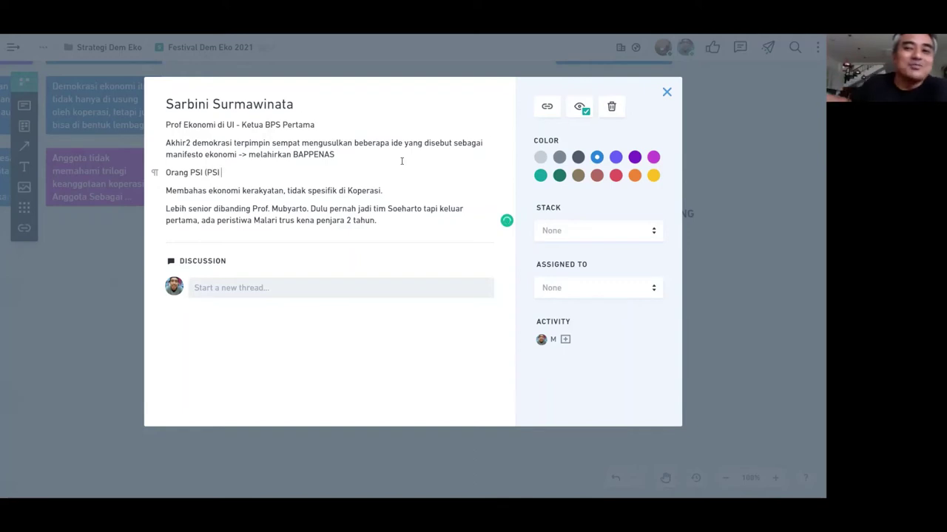
text( lama))
key(Down)
key(Down)
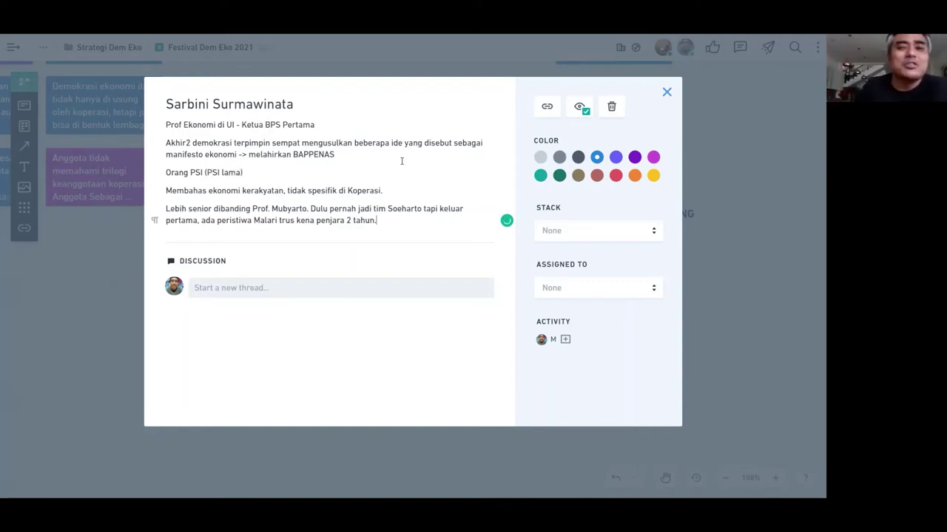
- Change the prison term at the end of the fifth paragraph to "2/3 tahun"
key(Up)
key(Up)
key(Down)
key(Down)
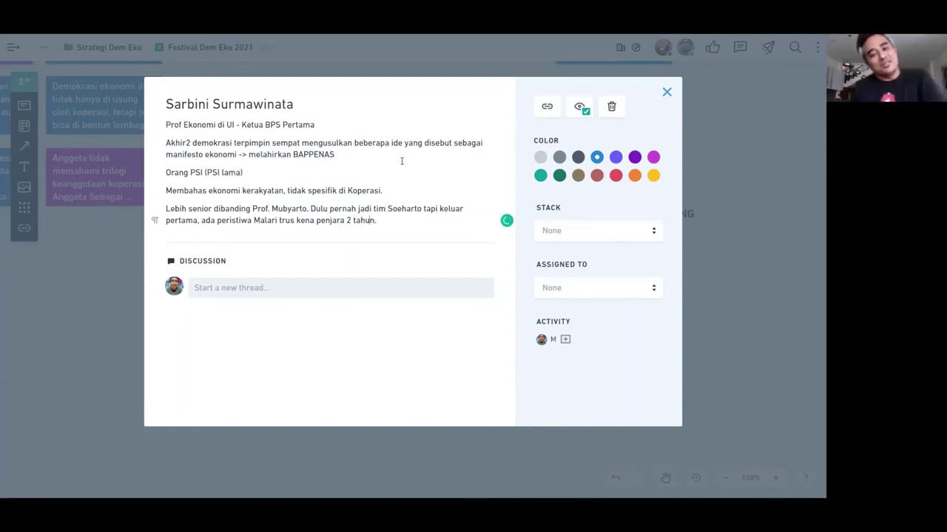
key(Left)
key(Left)
key(Left)
key(Left)
key(Left)
text(/3)
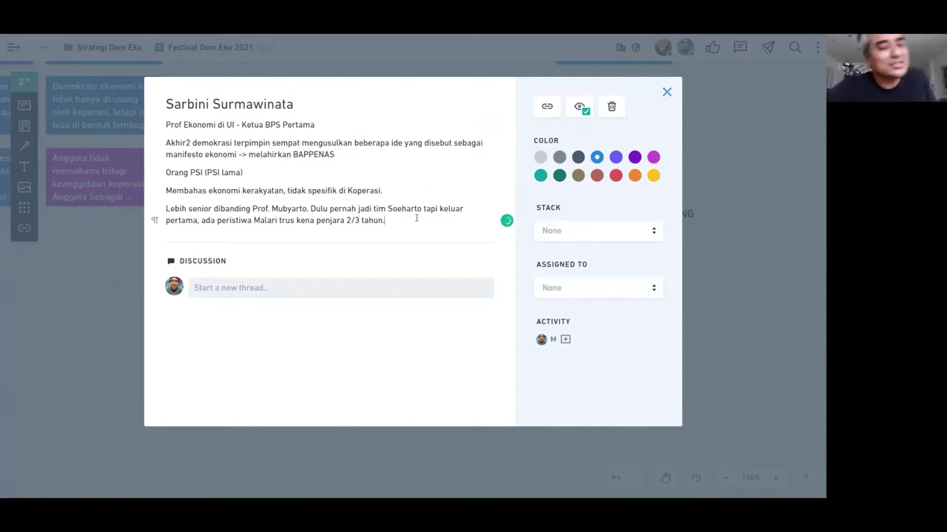
- Add a last paragraph reading "Mertua dari" plus the son-in-law's full name, and close the card's details with the card deselected
key(Return)
text(Mertua Hariman Siregar.)
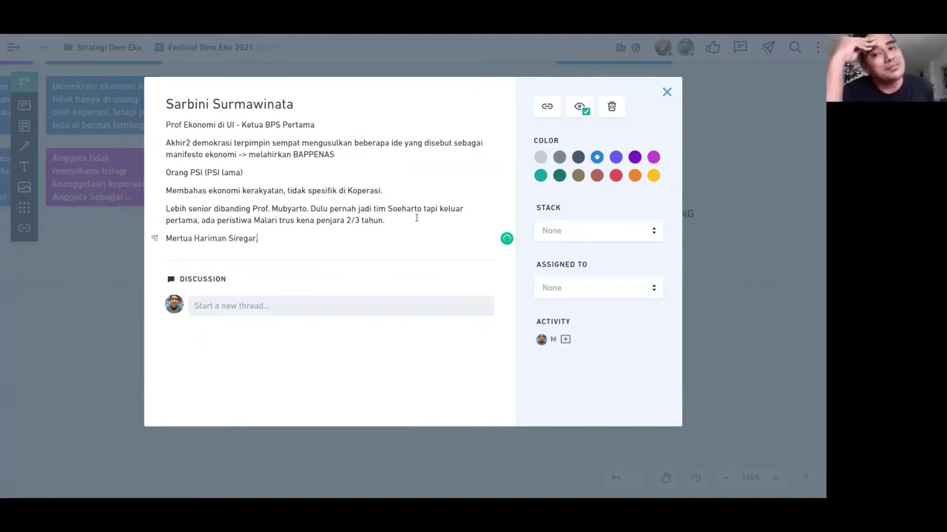
click(194, 238)
text(dari)
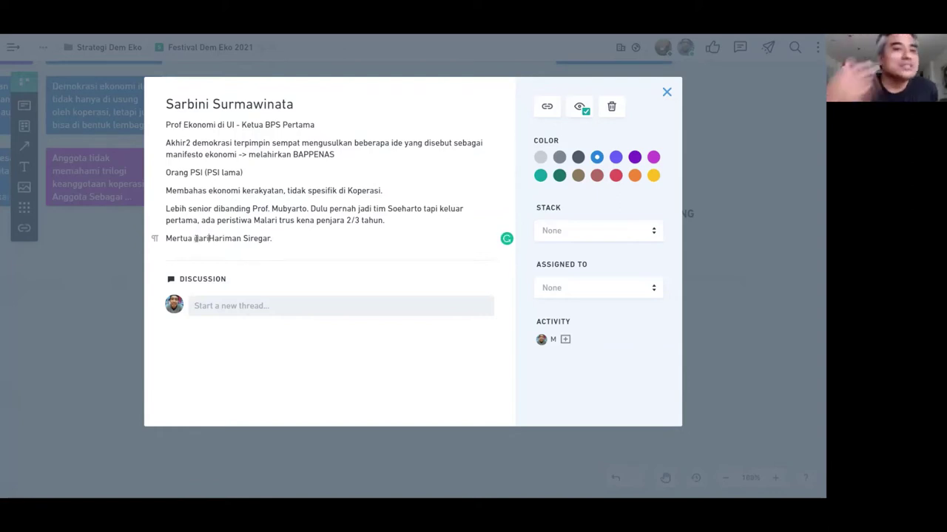
click(52, 270)
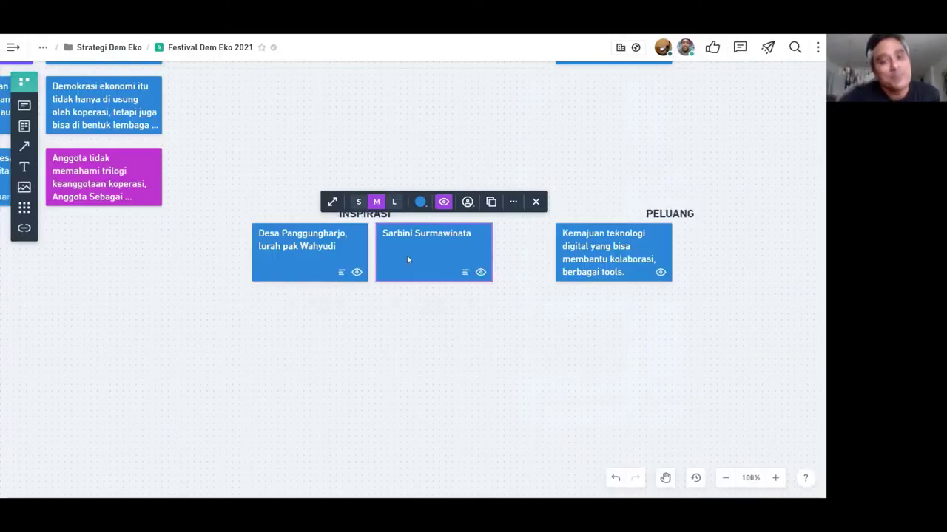
click(390, 124)
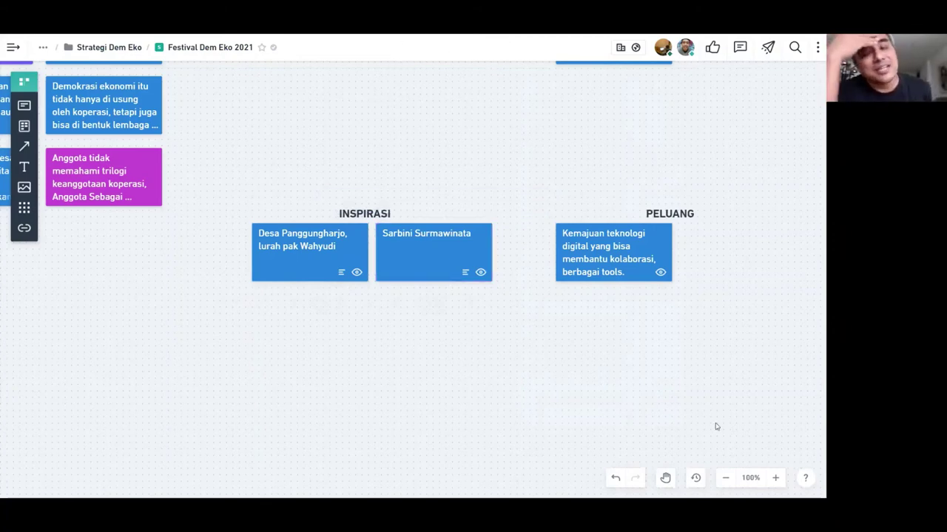
- Zoom the board out to 70% and review the columns from MASALAH to MIMPI together with INSPIRASI and PELUANG
click(751, 477)
click(752, 394)
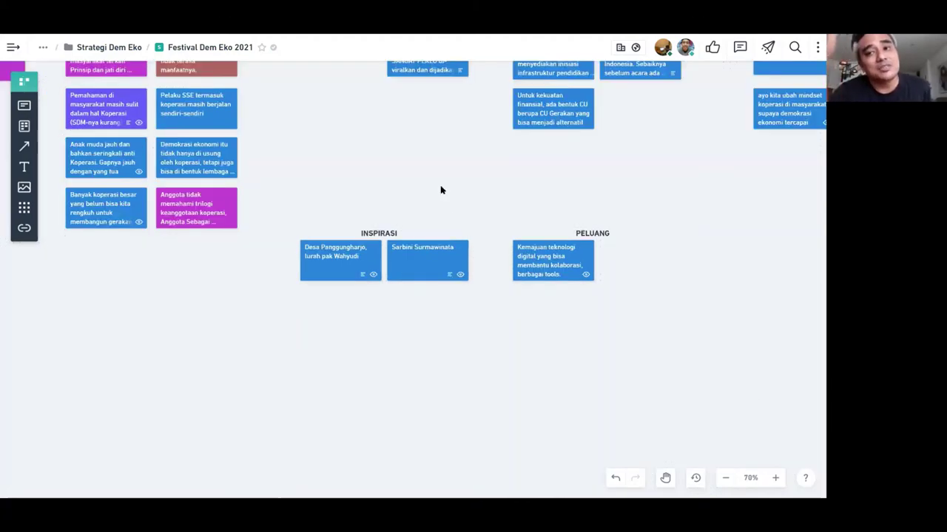
scroll(448, 268, up, 5)
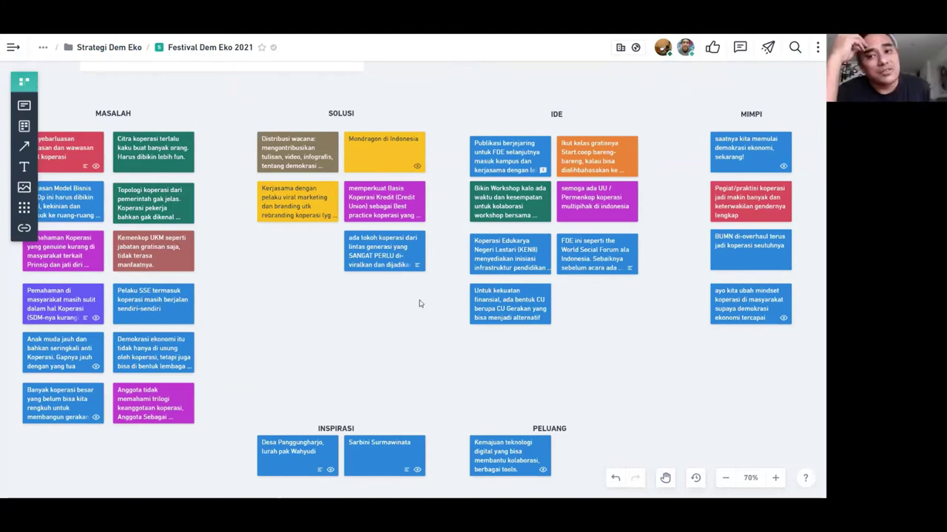
- Add a card below the Desa Panggungharjo card under INSPIRASI, titled "Kekeluargaan adalah khas Koperasi di Indonesia, dari Taman Siswa"
scroll(406, 343, down, 3)
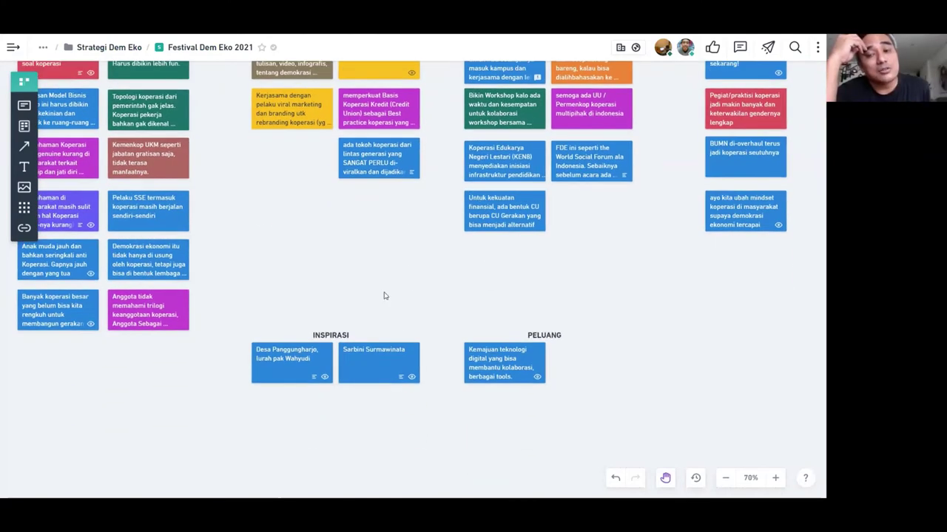
scroll(415, 250, down, 2)
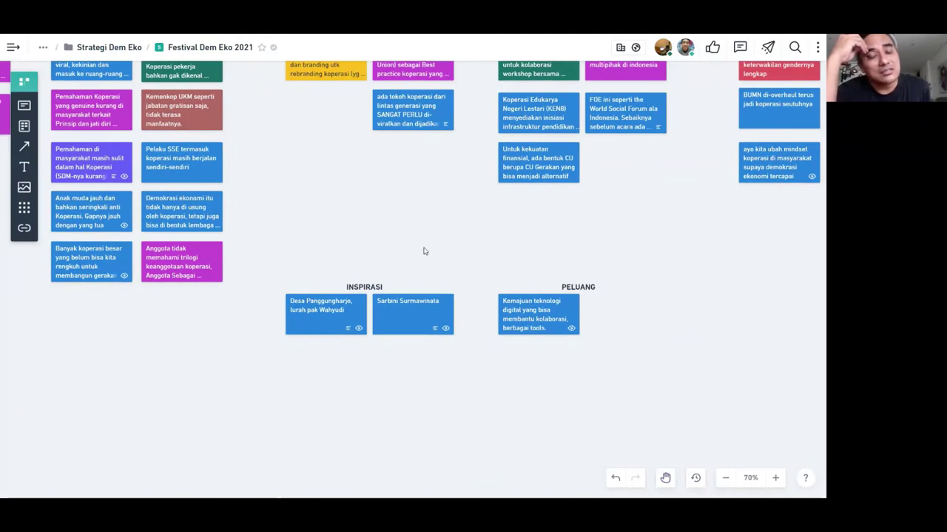
scroll(424, 234, down, 1)
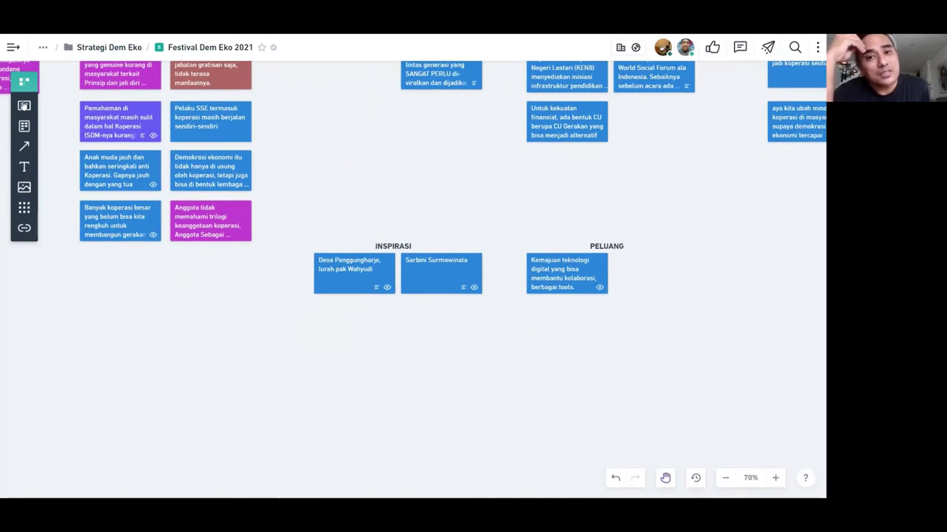
drag(23, 109, 315, 302)
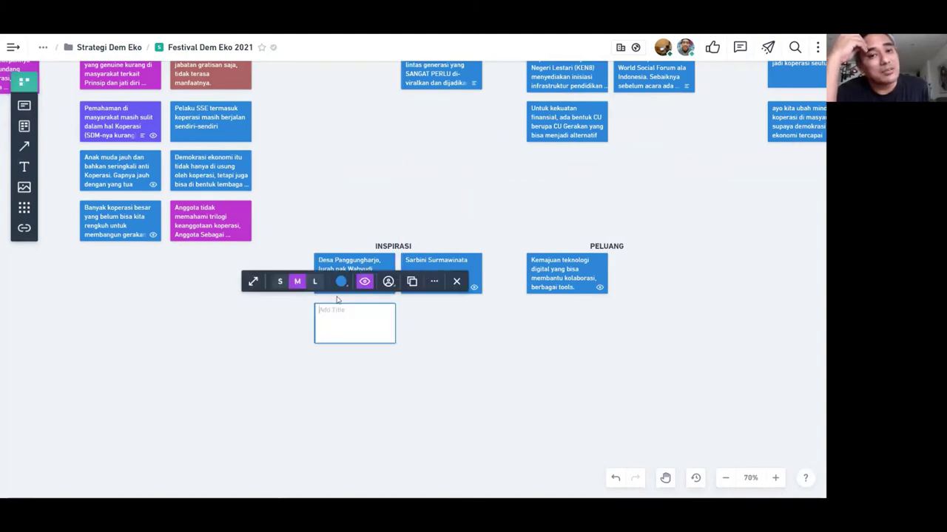
text(Kekeluargaan)
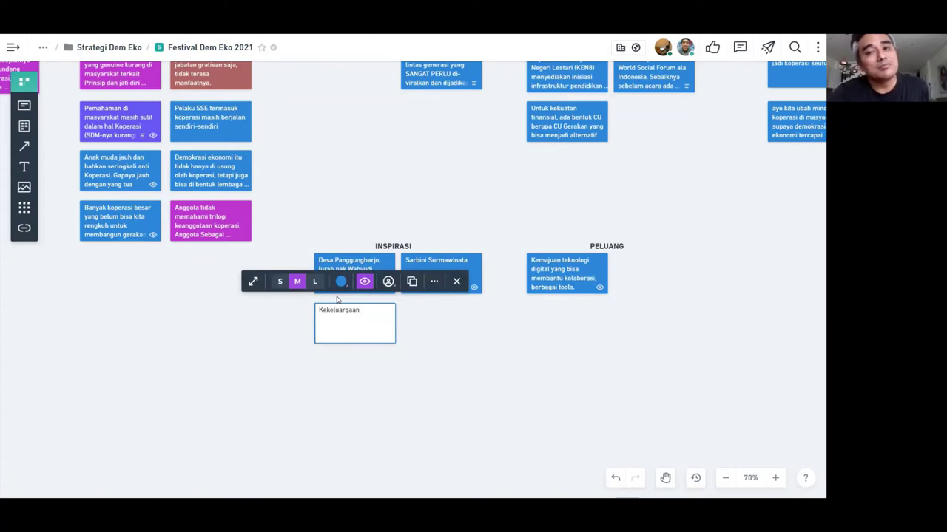
text( adalah khas)
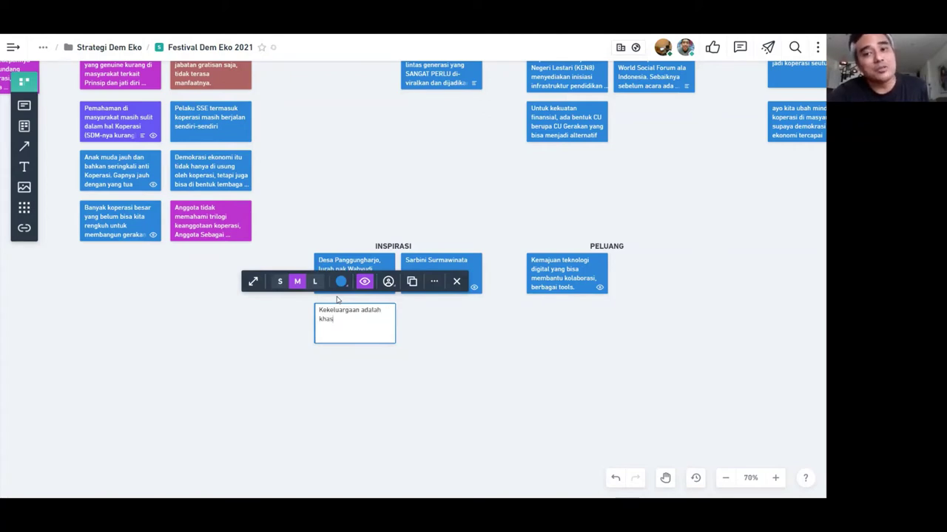
text( Koperasi di Indonesia, dari)
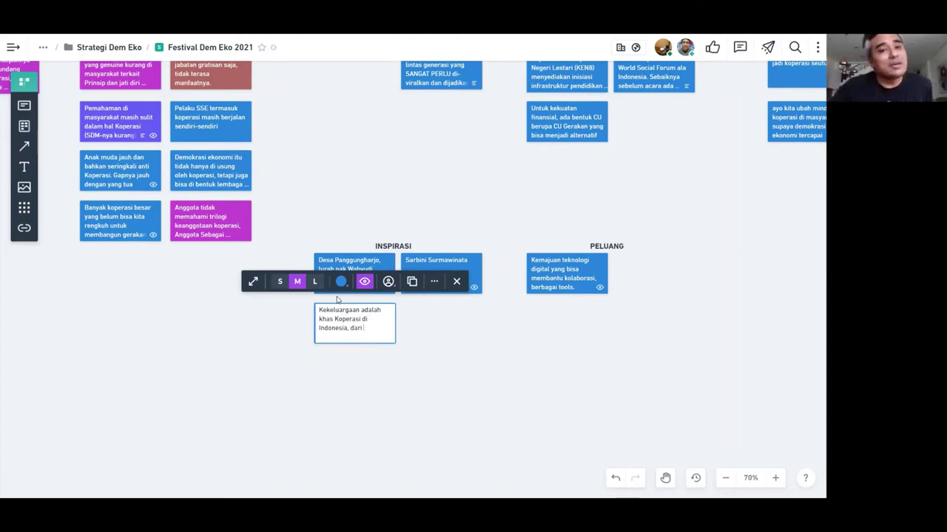
text( Taman Siswa)
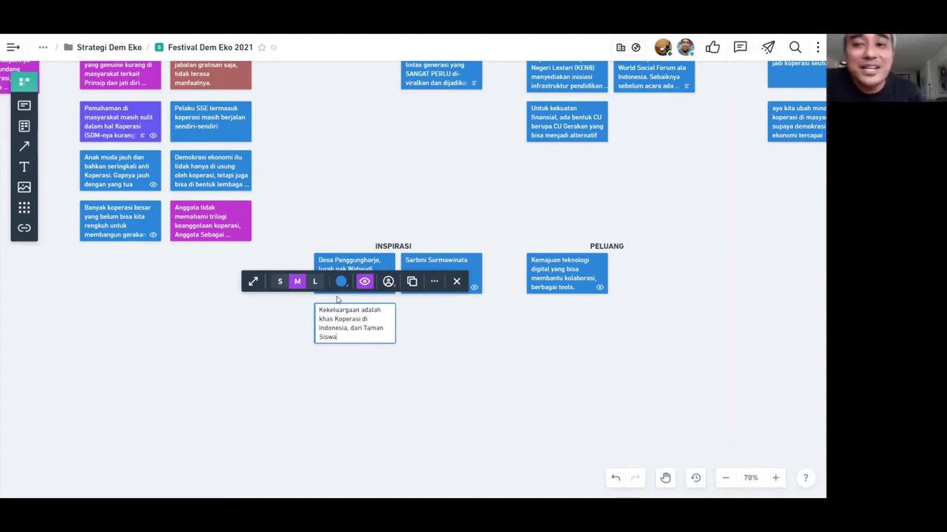
click(446, 359)
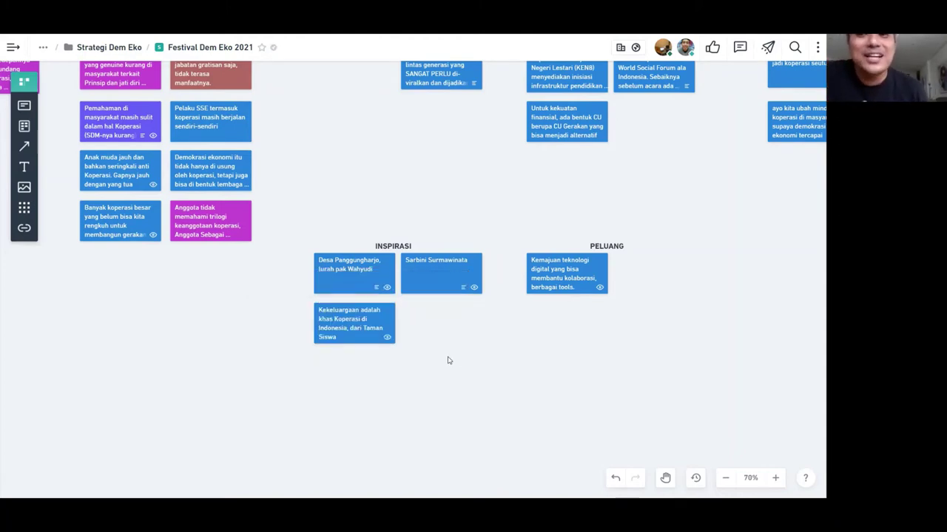
- Give the Kekeluargaan card the description "Menggalinya bahkan dari dasar masyarakat lama Indonesia" and close its details
click(748, 479)
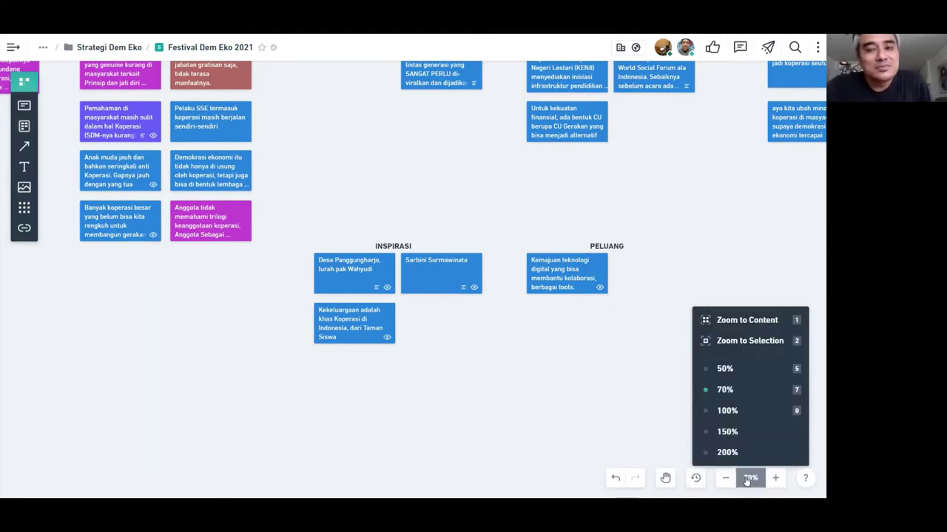
click(749, 411)
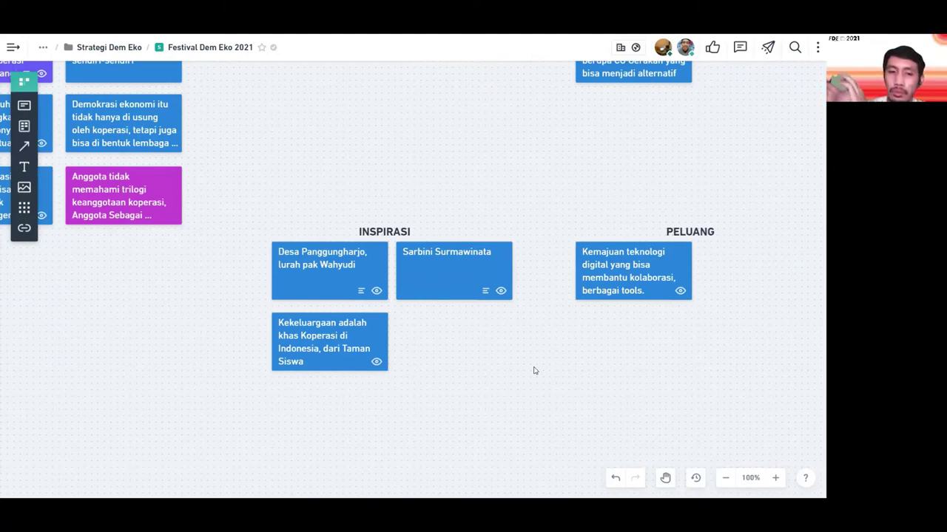
click(349, 346)
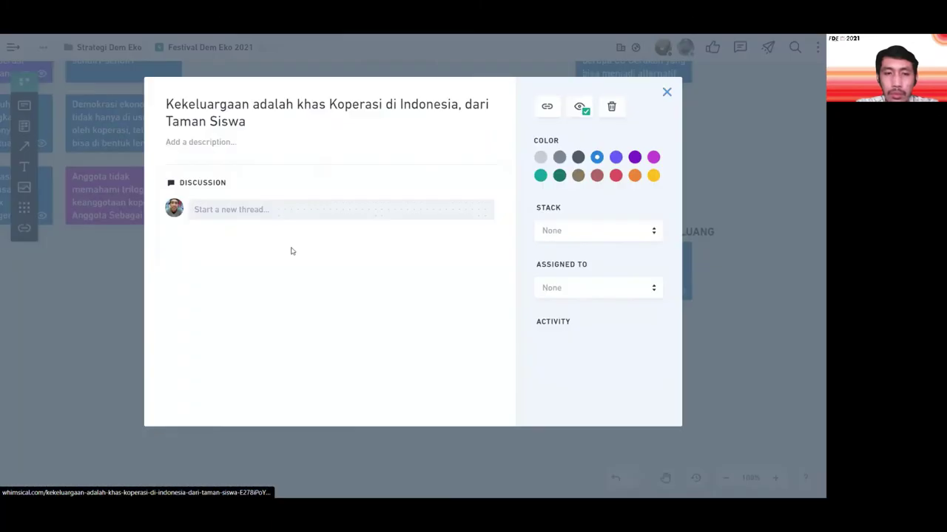
click(217, 144)
text(Menggalin)
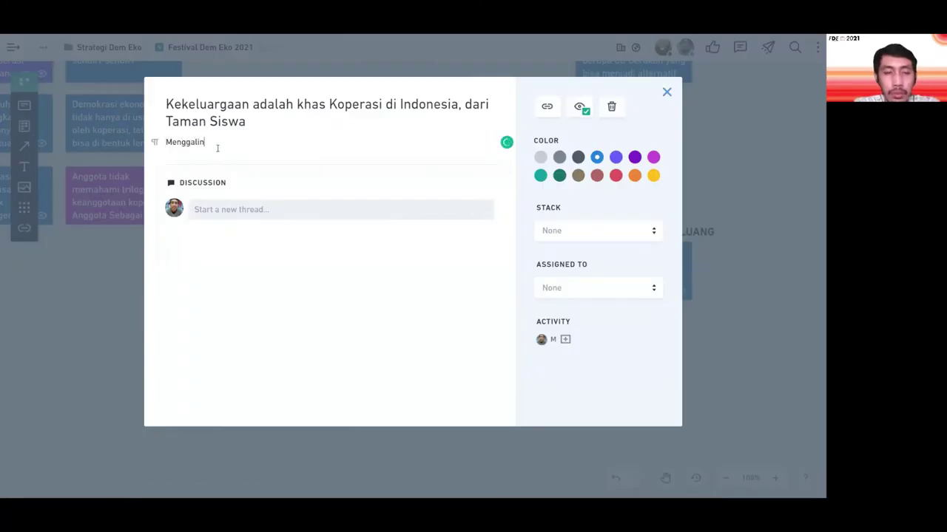
text(ya bahkan dari )
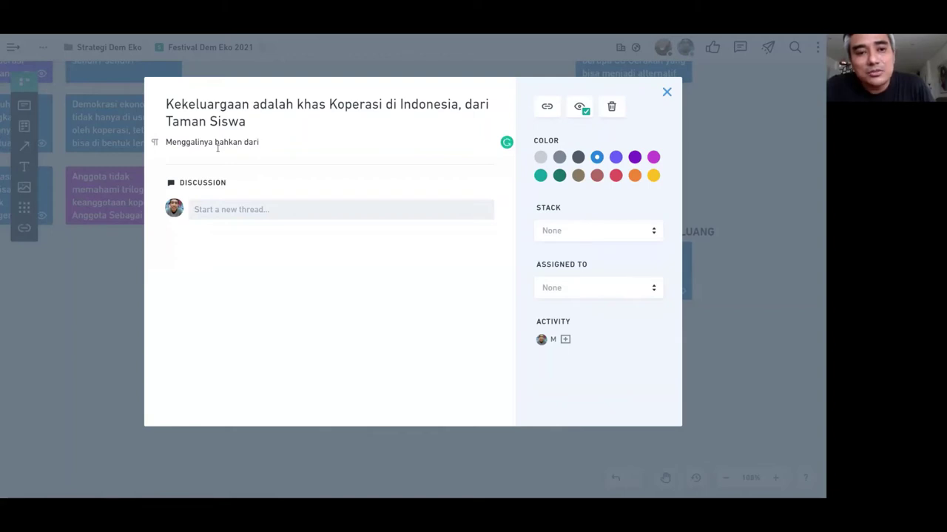
text(dasar)
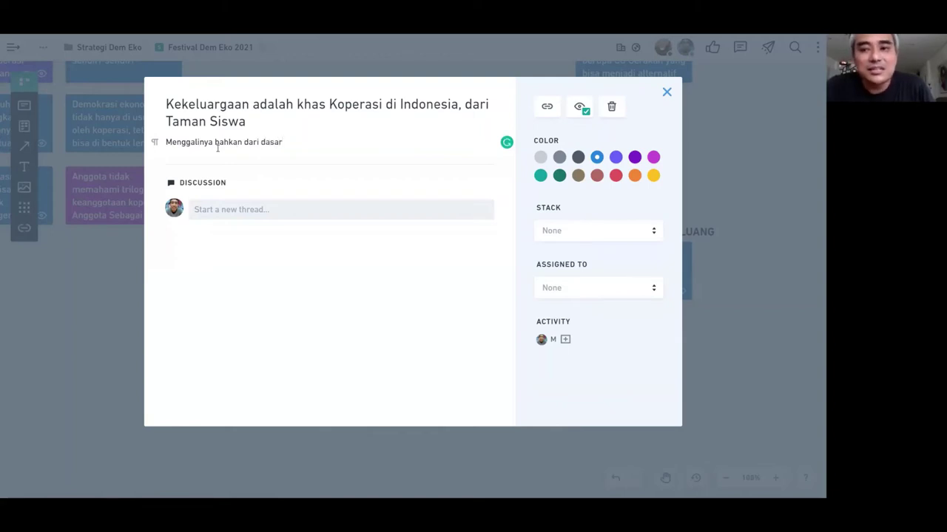
text( masyarak)
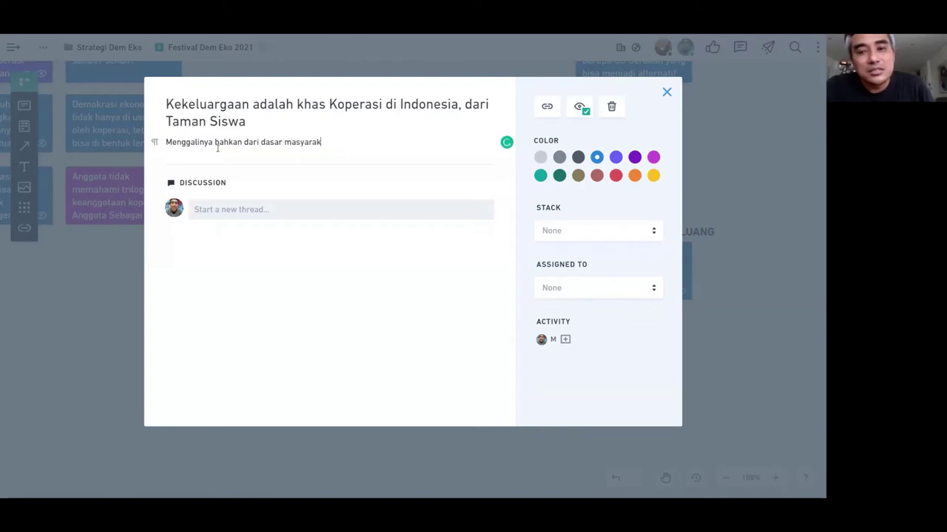
text(at lama Indonesia)
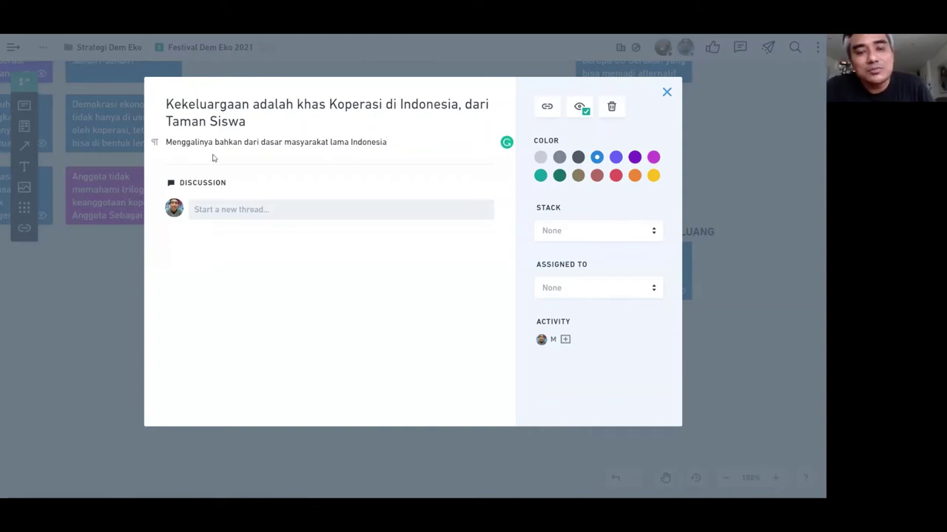
click(104, 289)
- Add a card at the end of the first MASALAH card column, titled "Wacana dahulu terlalu teoritis, glorifikasi, dan tidak menyentuh pendidikan"
drag(422, 145, 440, 227)
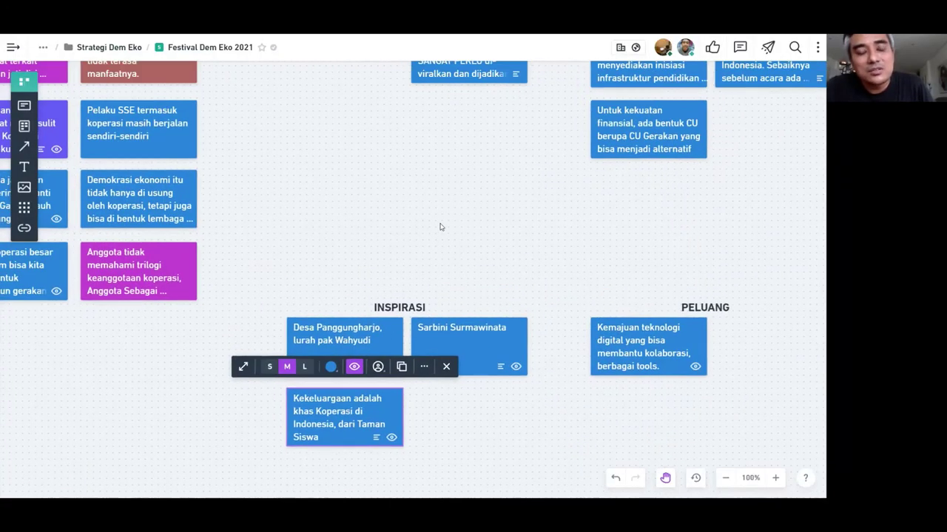
scroll(609, 275, down, 5)
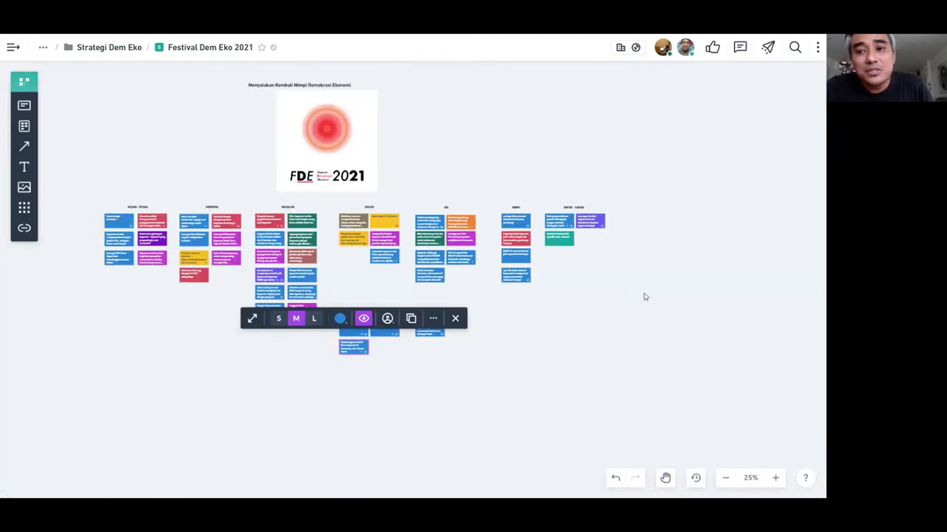
click(753, 479)
click(764, 412)
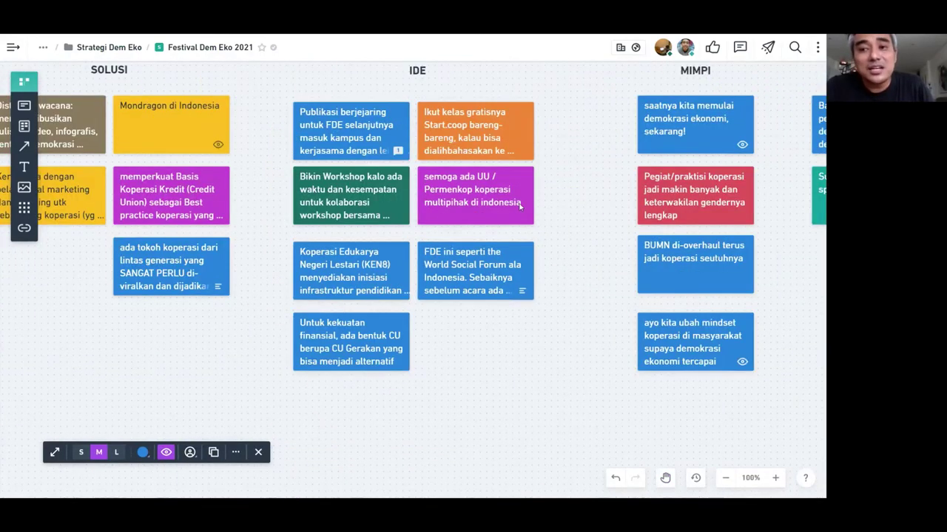
scroll(520, 207, left, 6)
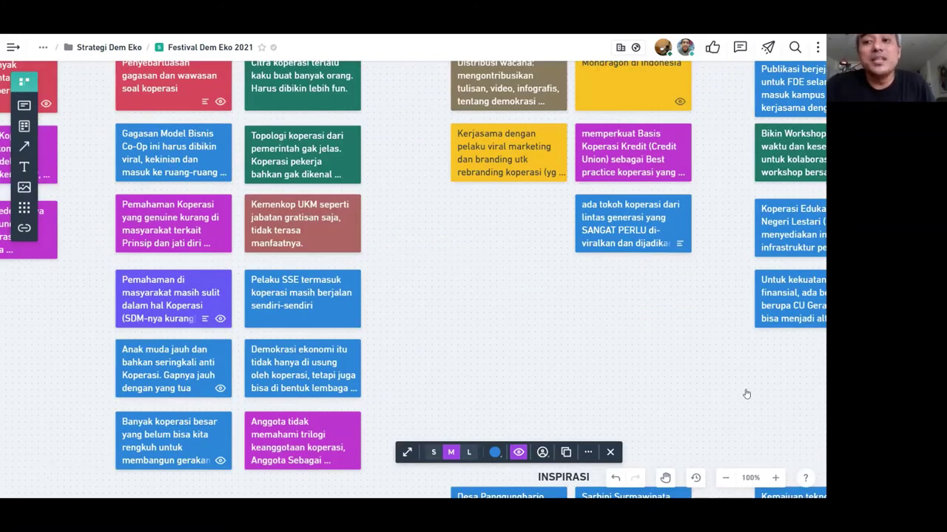
scroll(505, 319, down, 3)
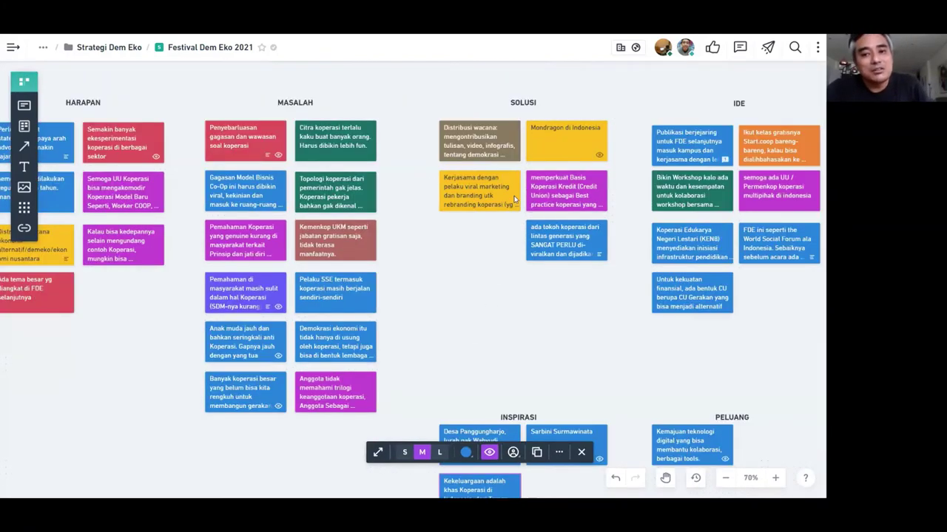
scroll(515, 200, down, 3)
drag(23, 105, 275, 268)
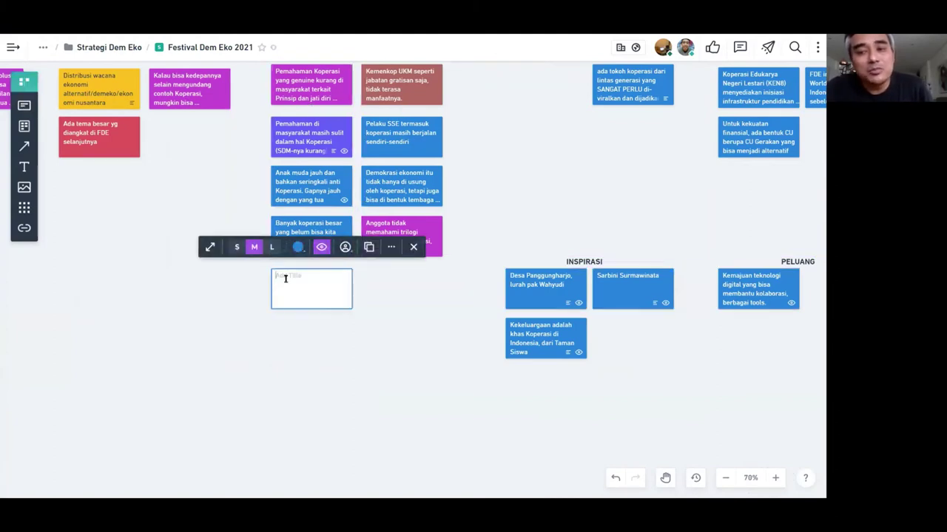
text(Wacana)
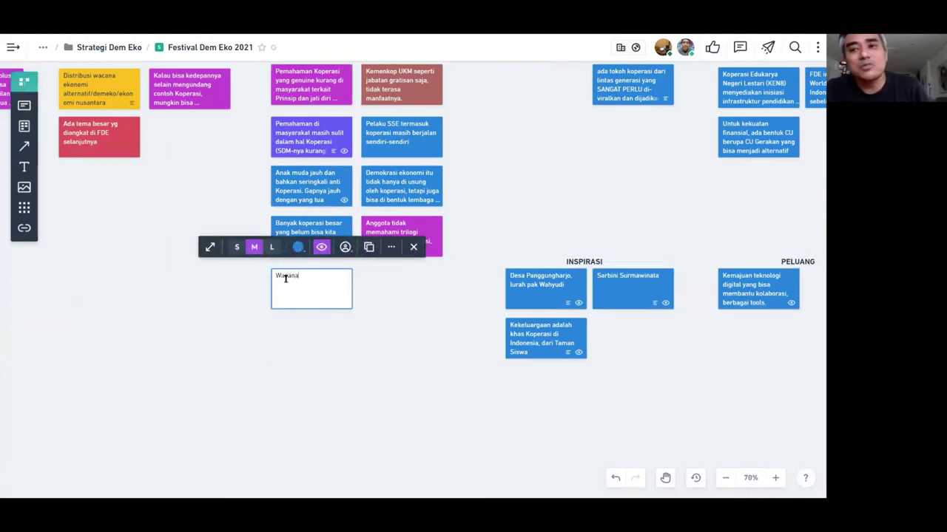
text( dahulu t)
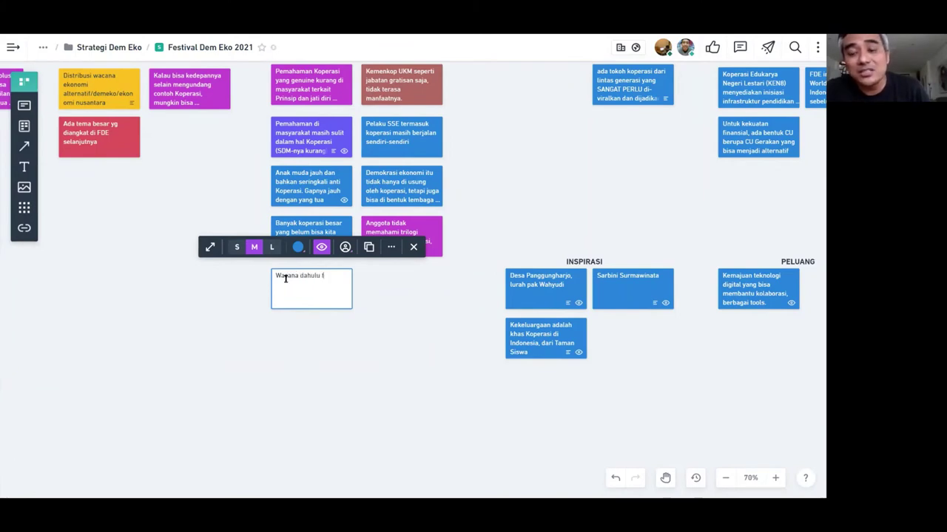
text(erlalu )
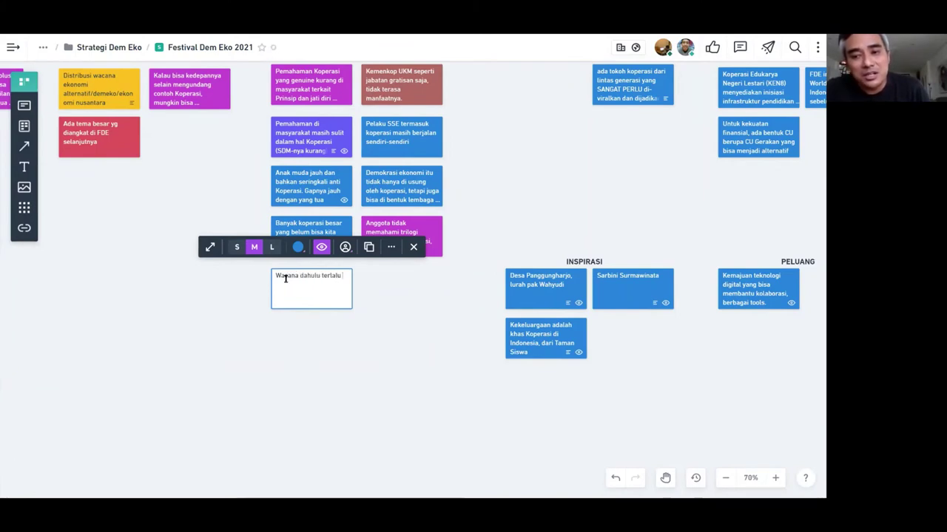
text(teori)
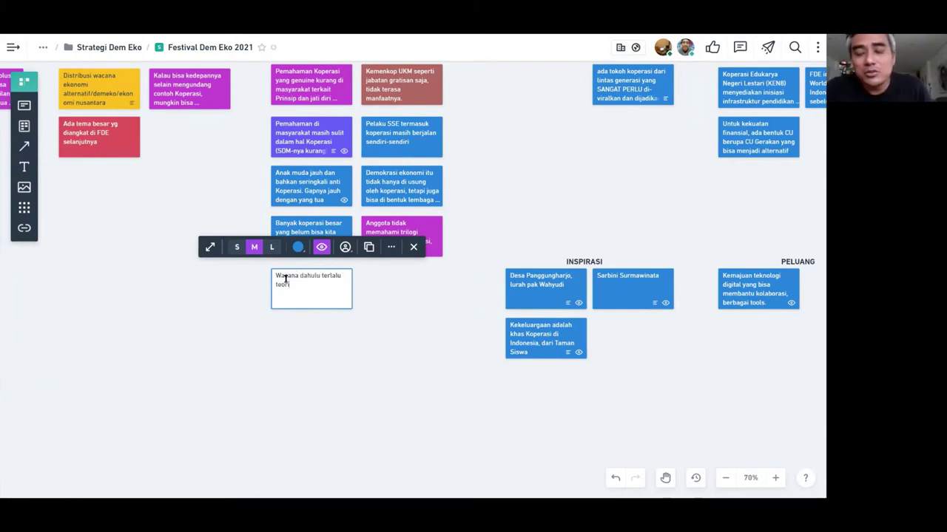
text(tis,)
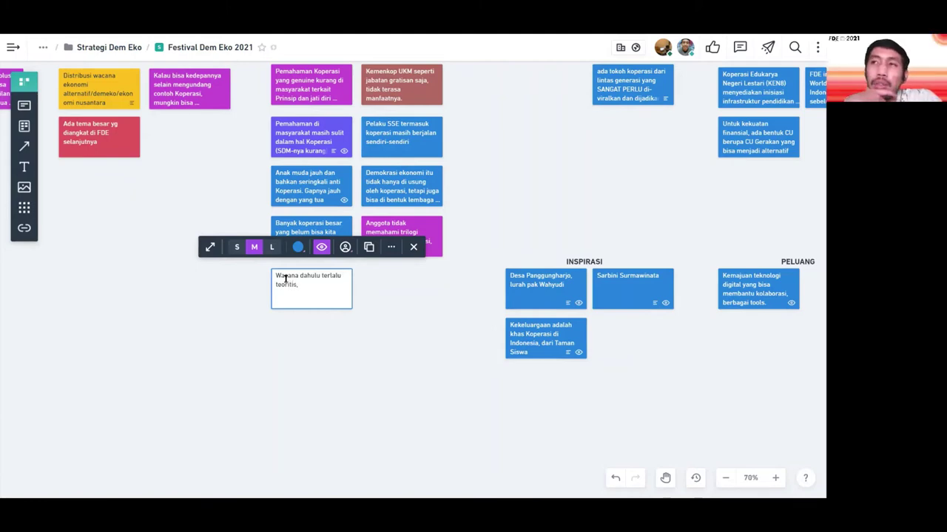
text( glorifi)
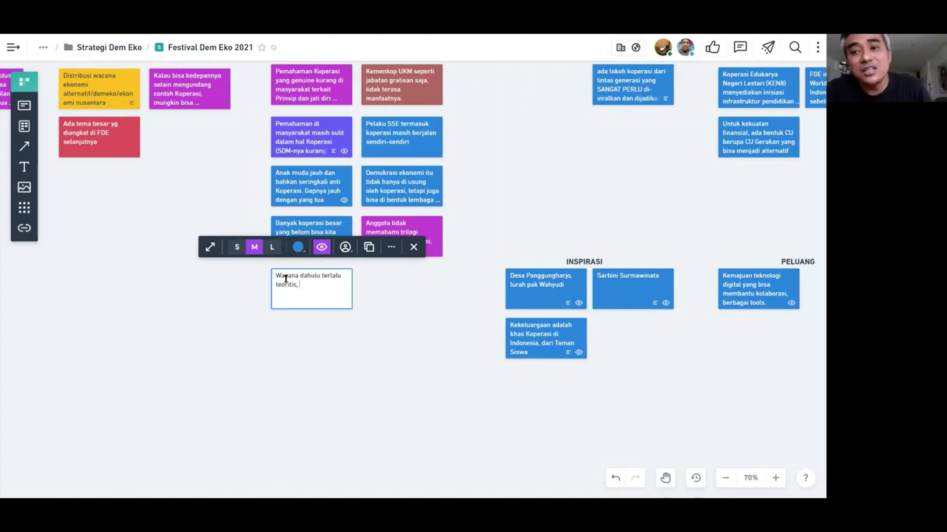
text(kasi)
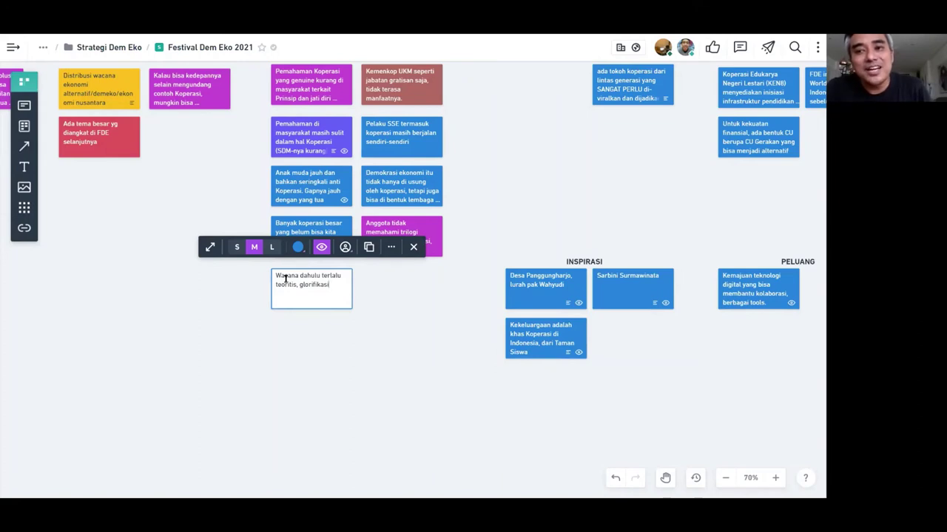
text(, dan)
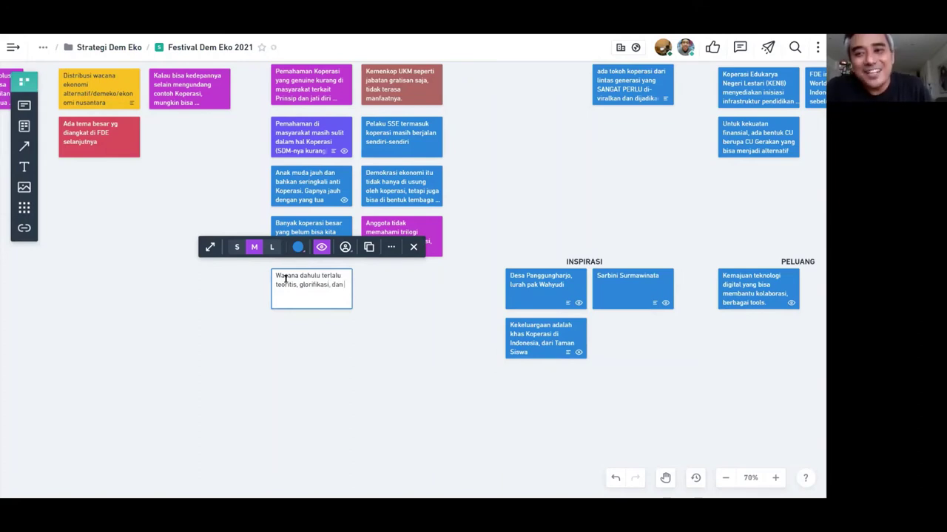
text( tidak menyentuh)
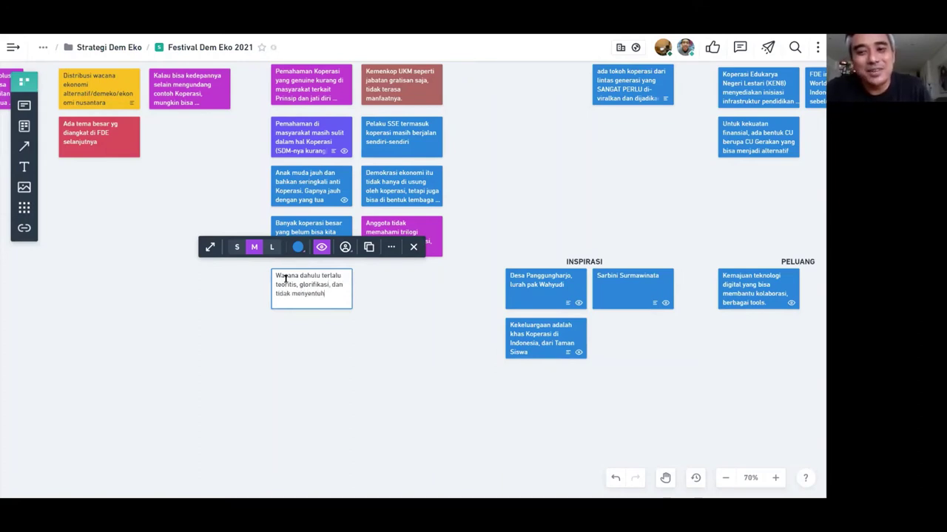
text( pendidikan)
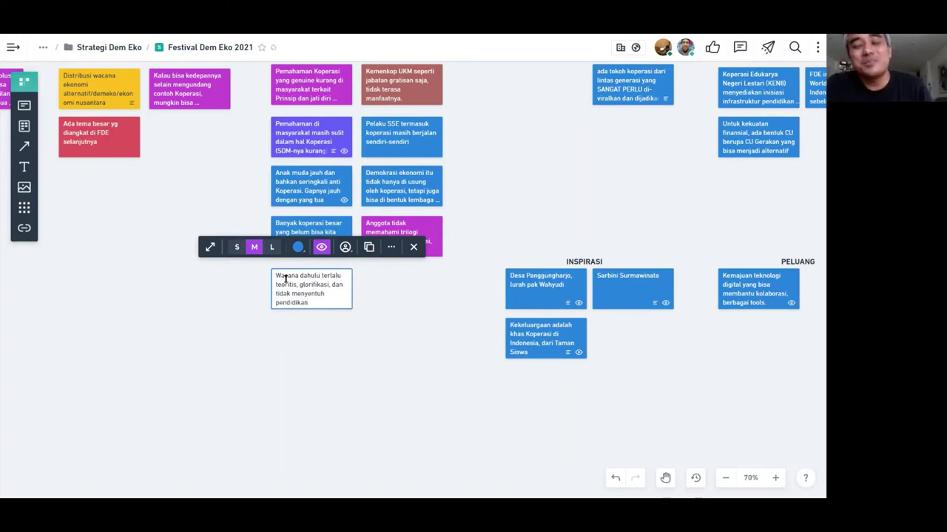
click(341, 339)
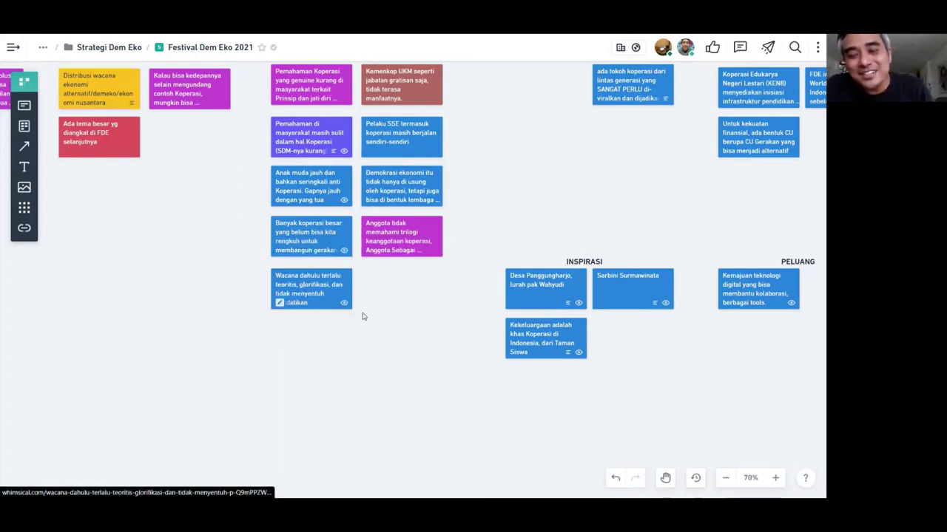
- Retitle the Wacana card at the end of MASALAH as "Wacana koperasi dahulu terlalu teoritis, glorifikasi, dan tidak menyentuh pendidikan" and close its details
click(343, 303)
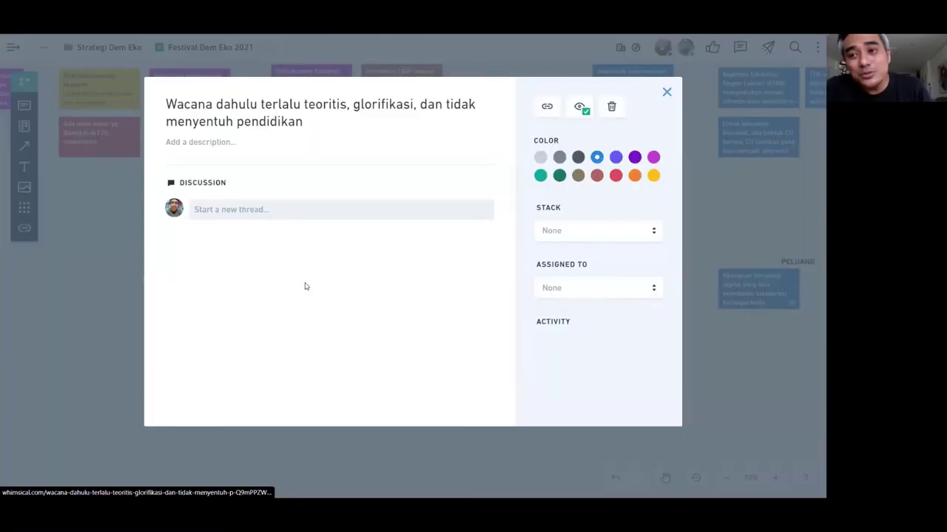
click(213, 105)
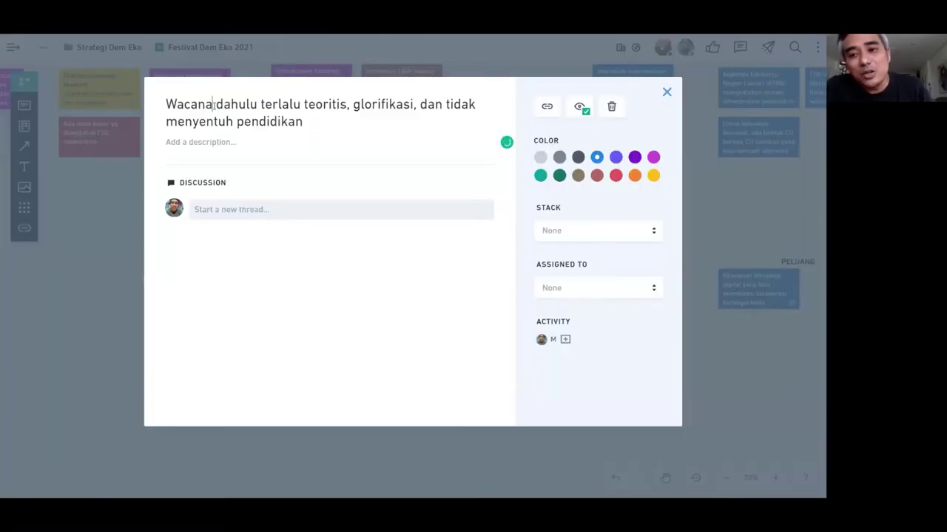
text(koperasi)
click(113, 322)
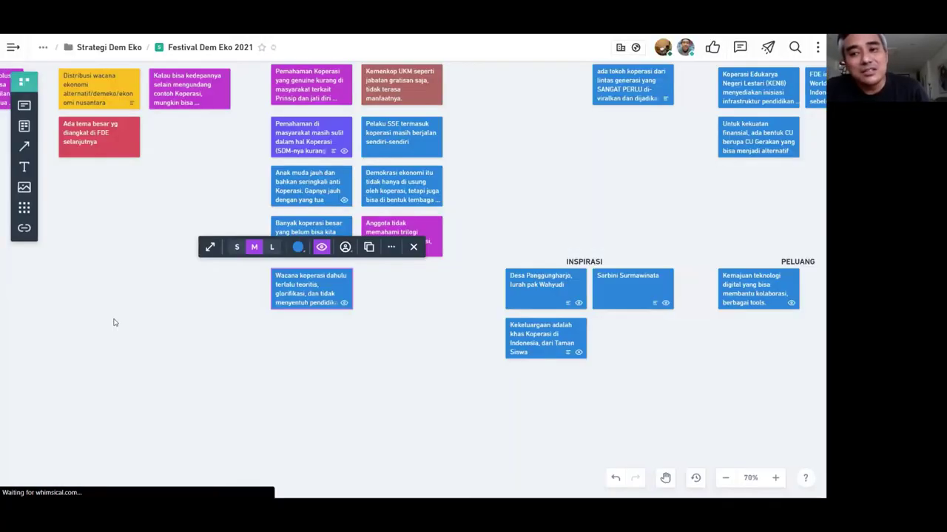
click(220, 369)
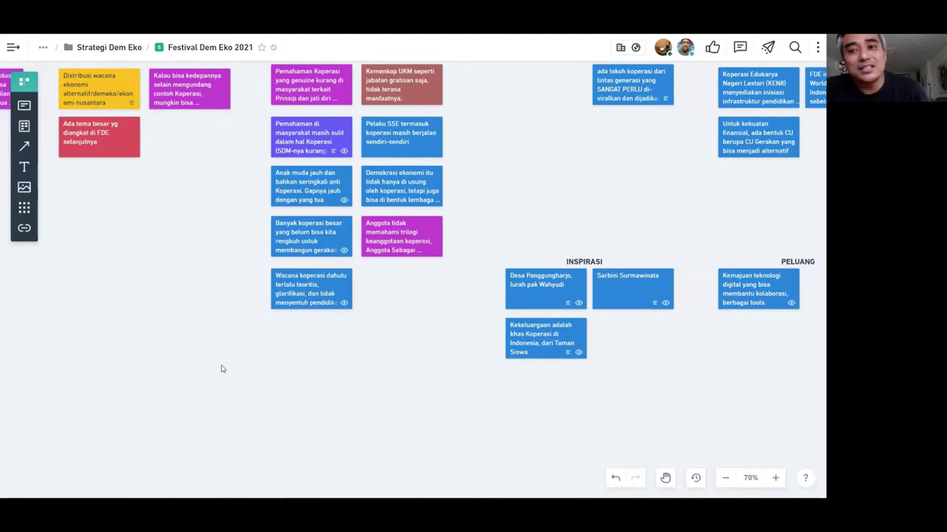
- Give the Wacana koperasi card the description "Kita sekarang sudah lebih mending karena menyentuh praksis, ga ngambang2" and close its details
click(284, 300)
click(241, 149)
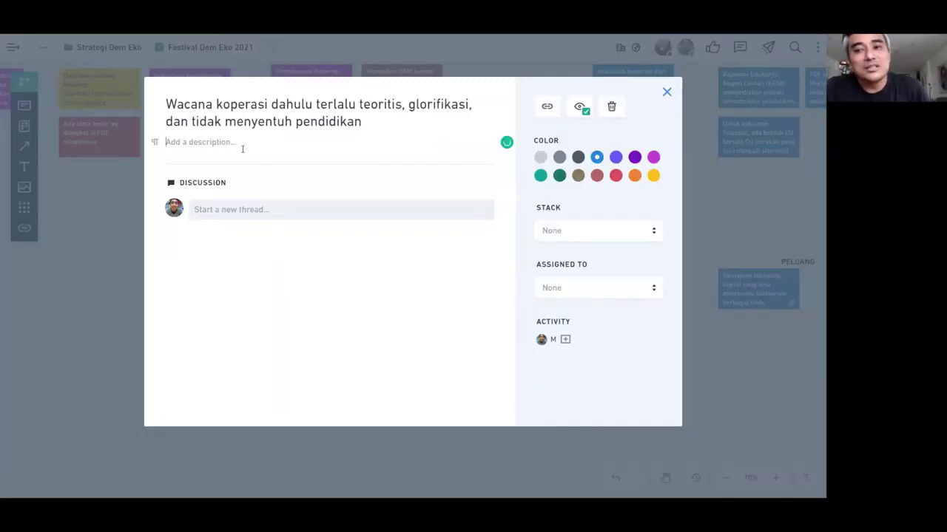
text(Kita sekarang sud)
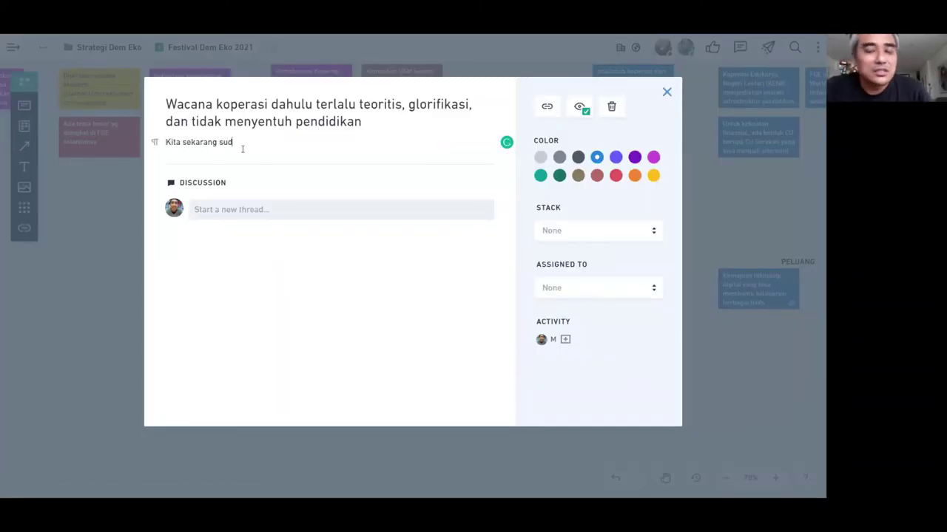
text(ah lebih mending karena menyentuh)
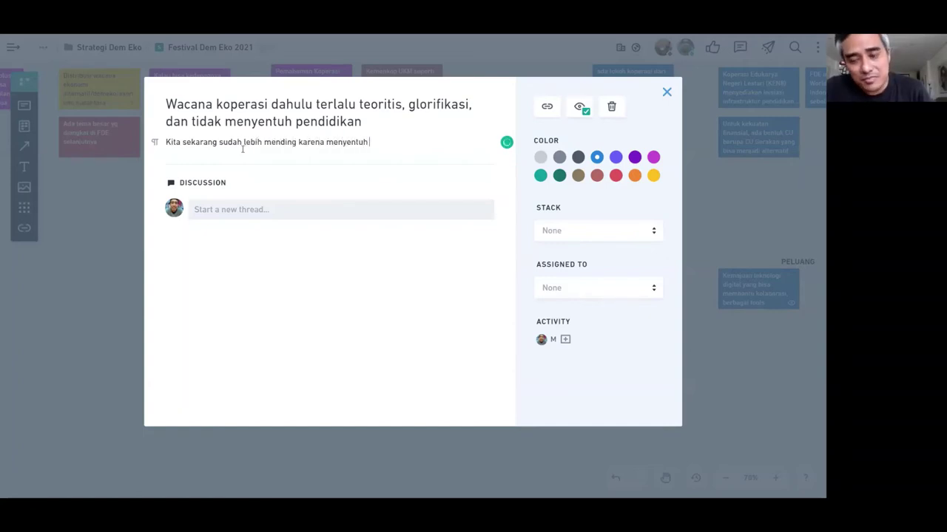
text( pra)
key(BackSpace)
key(BackSpace)
key(BackSpace)
text(par)
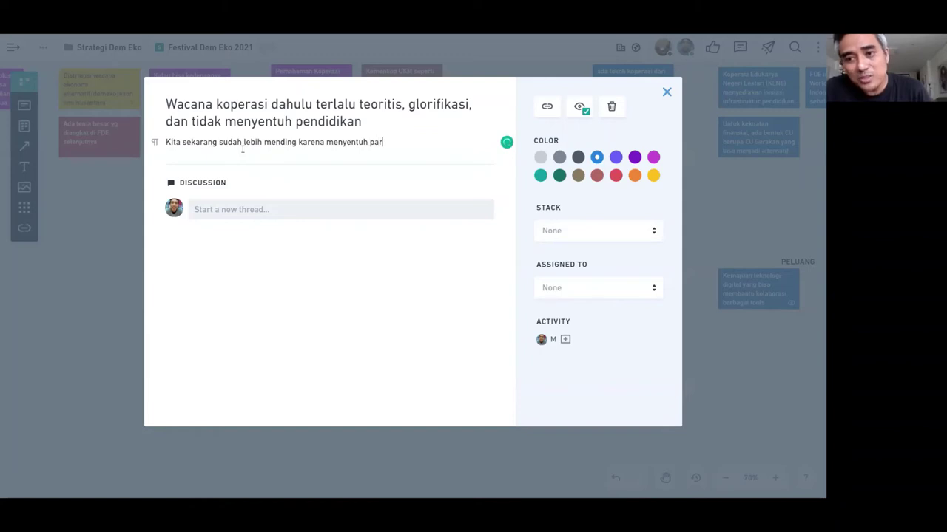
key(BackSpace)
key(BackSpace)
text(raksis)
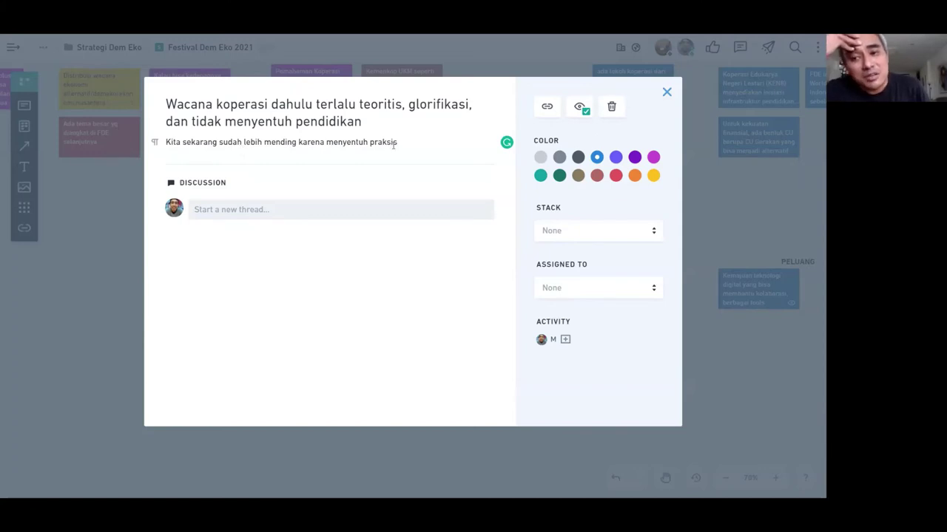
text(, ga ngambang2)
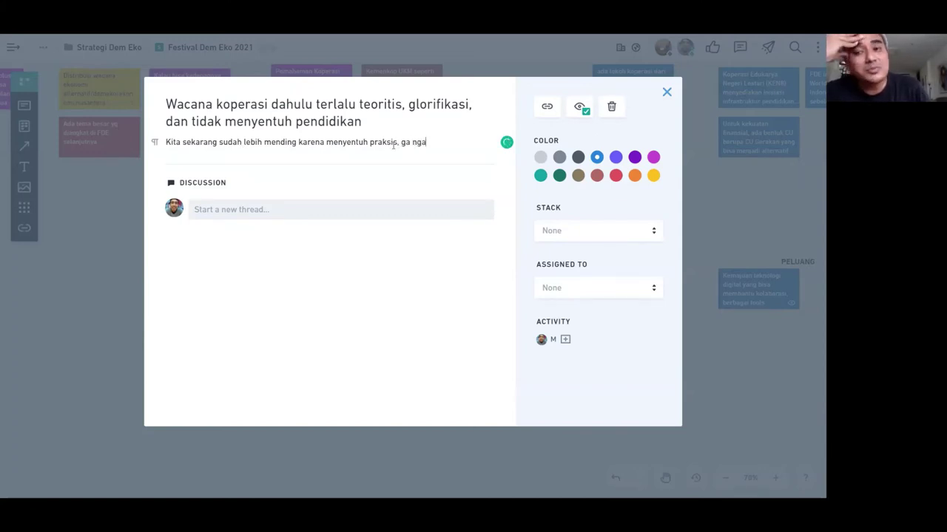
click(113, 310)
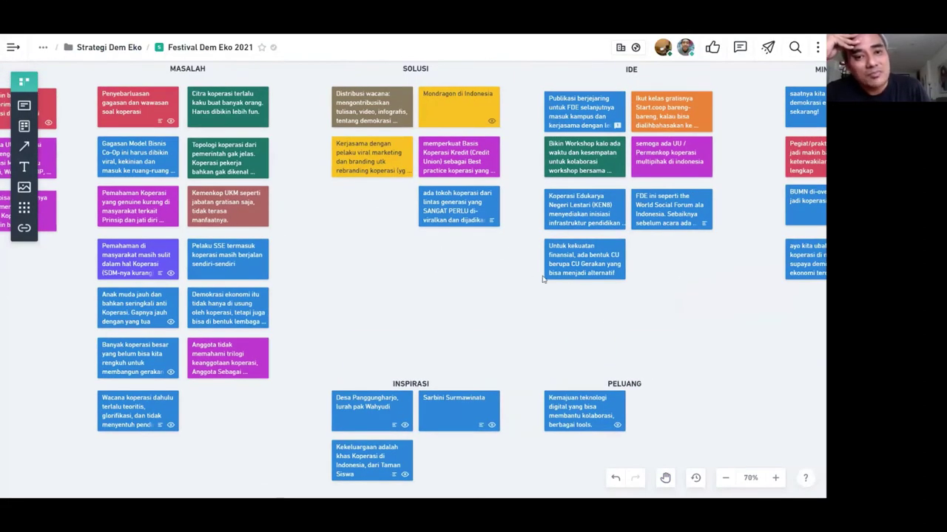
- Add a card beside the Untuk kekuatan finansial card under IDE, titled "Perlu kita gali perspektif2 dan ilmu2 dari ahli2 yang pernah tumbuh di Indonesia sendiri"
key(n)
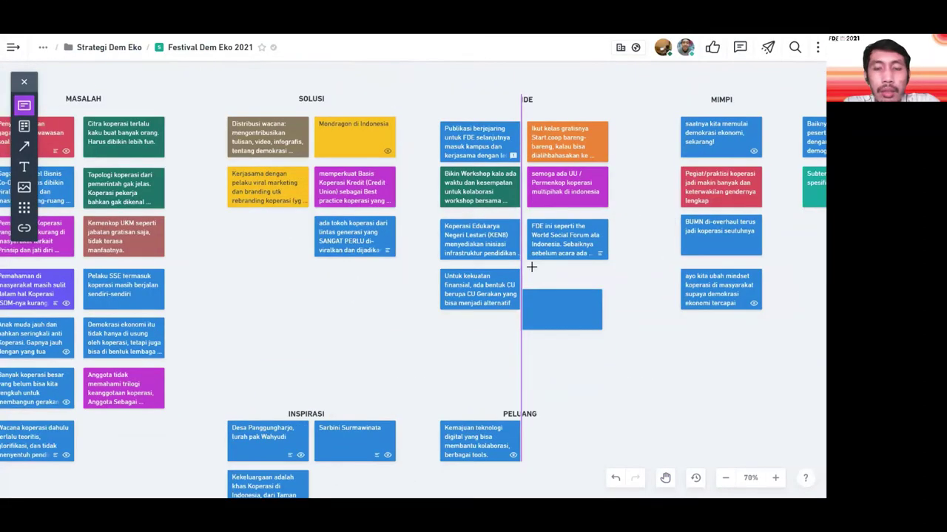
click(529, 270)
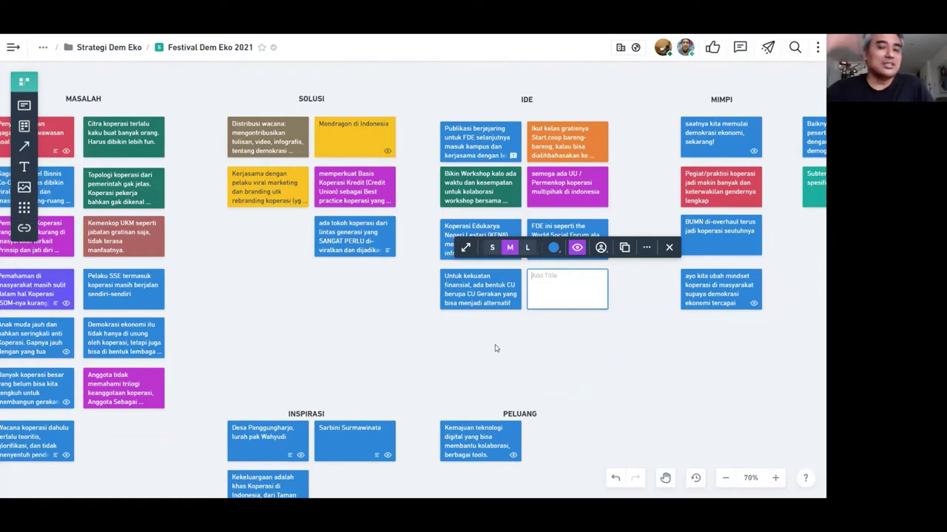
text(Pelru kita ga)
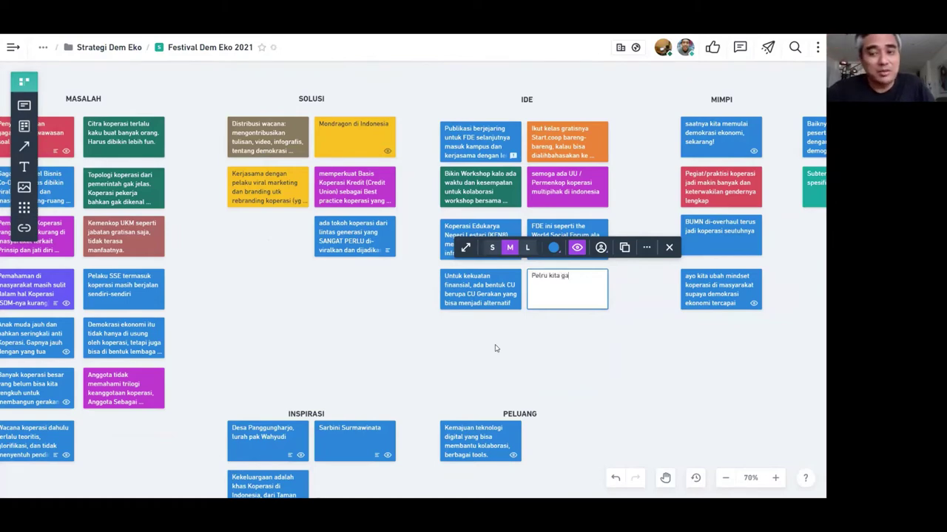
key(BackSpace)
key(BackSpace)
key(BackSpace)
key(BackSpace)
key(BackSpace)
key(BackSpace)
key(BackSpace)
key(BackSpace)
key(BackSpace)
key(BackSpace)
key(BackSpace)
text(er)
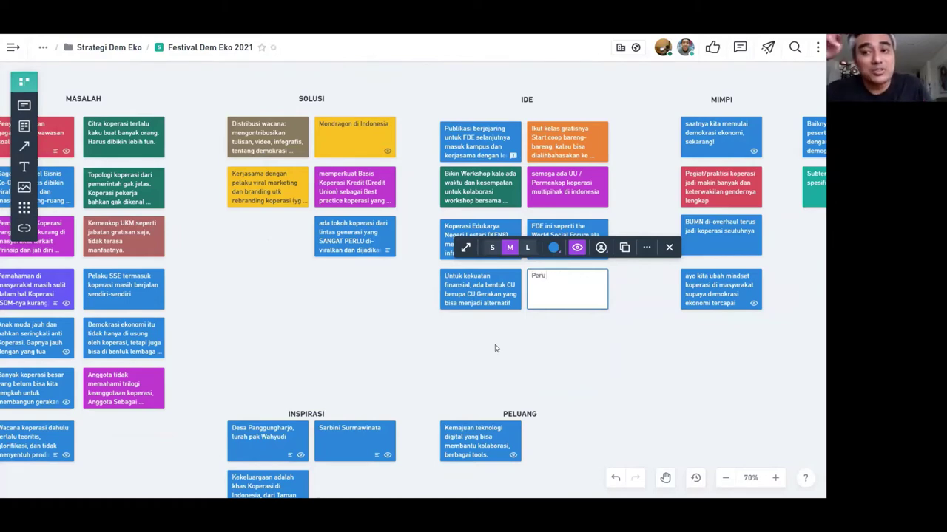
text(lu kita gali)
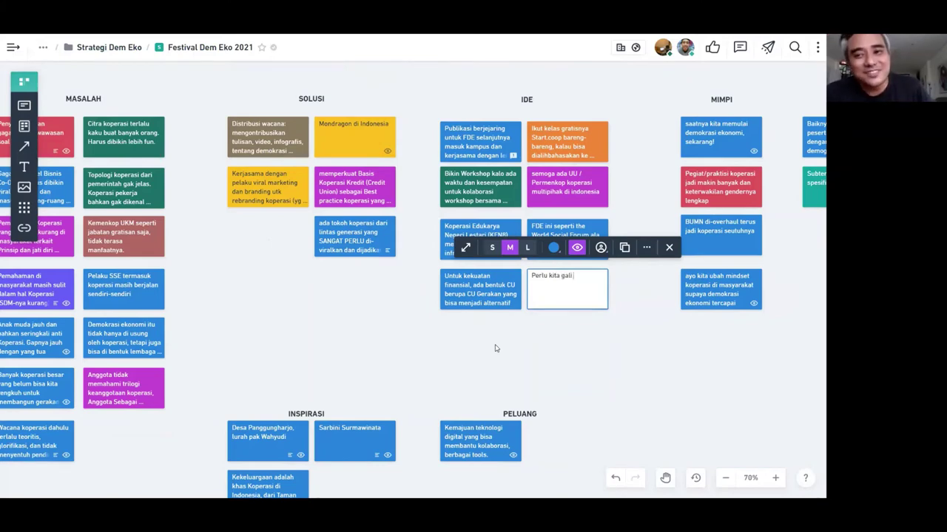
text( perspek)
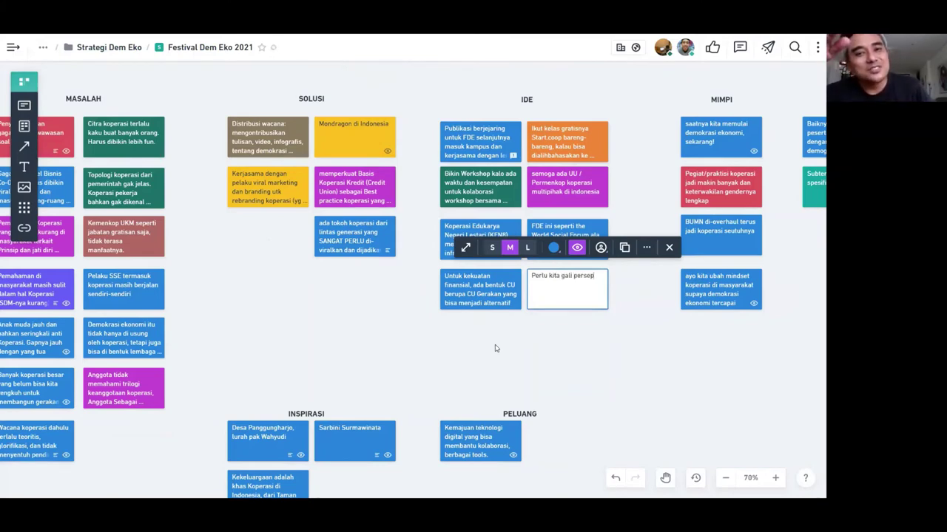
text(ti)
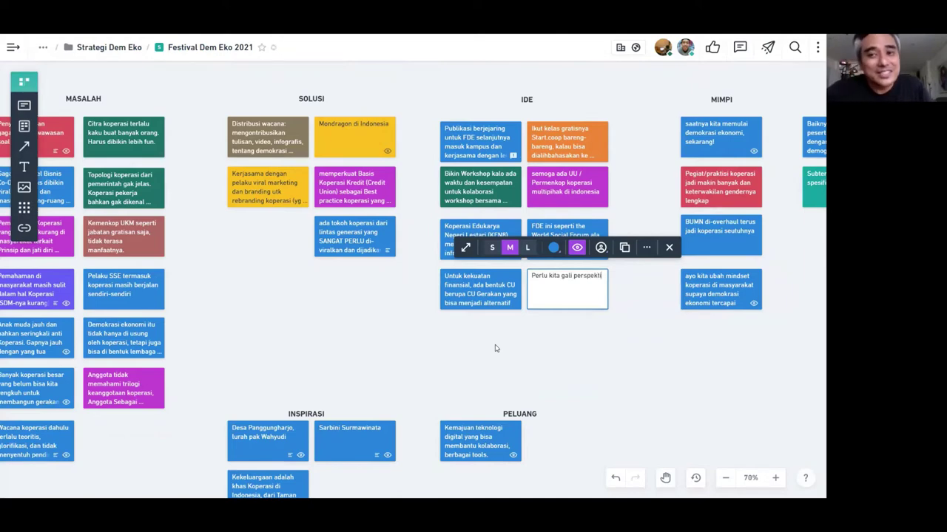
text(f dan i)
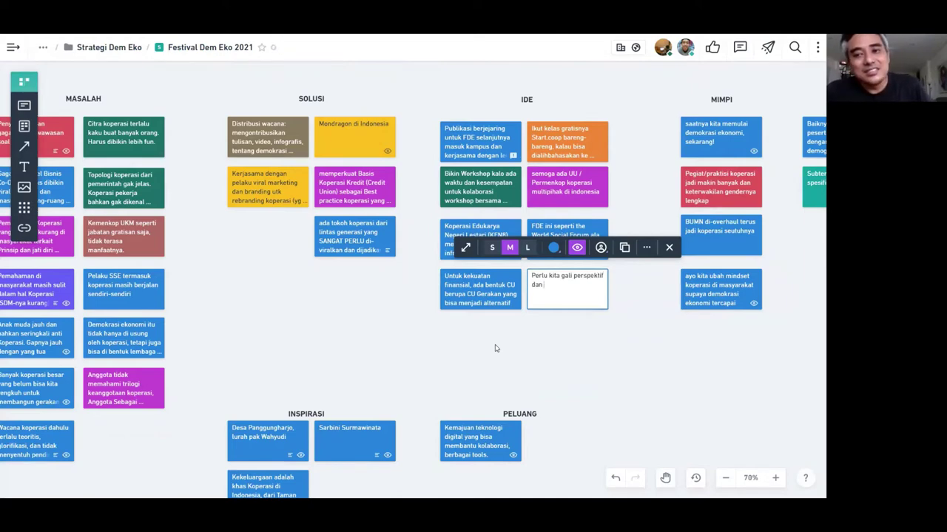
text(lmu2)
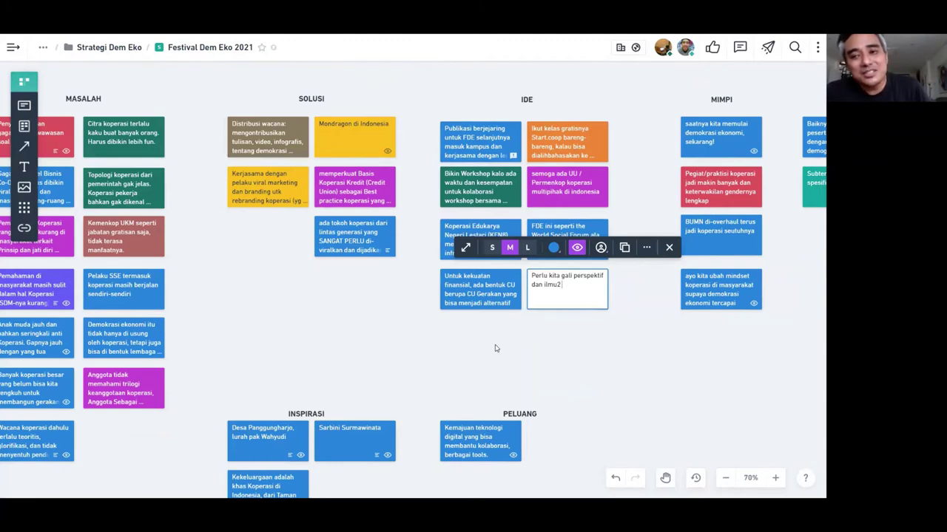
text( dari ahli2 ya)
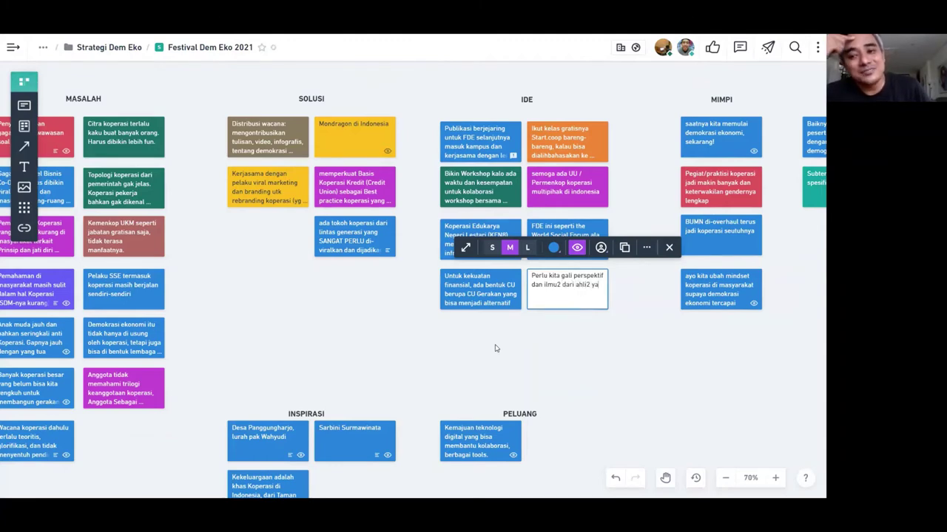
text(ng pernah tumbuh)
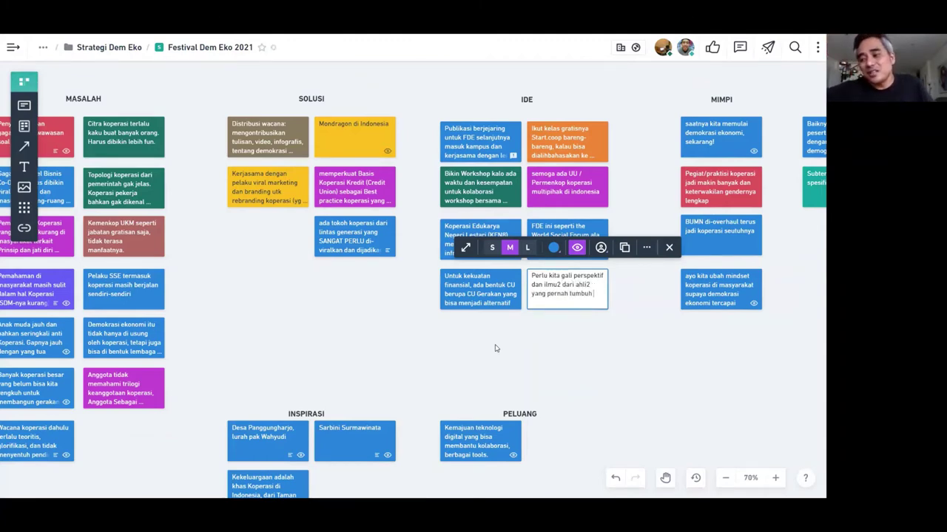
text( di Indonesia s)
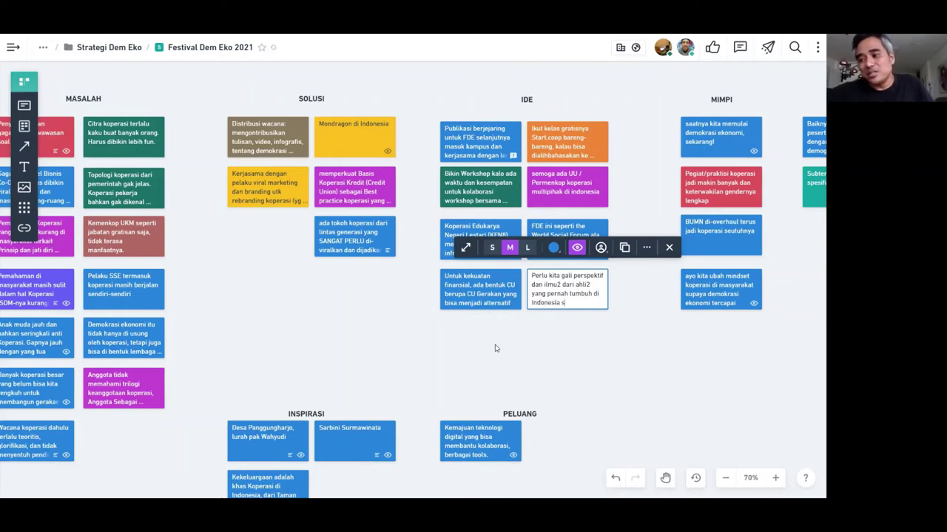
text(endiri)
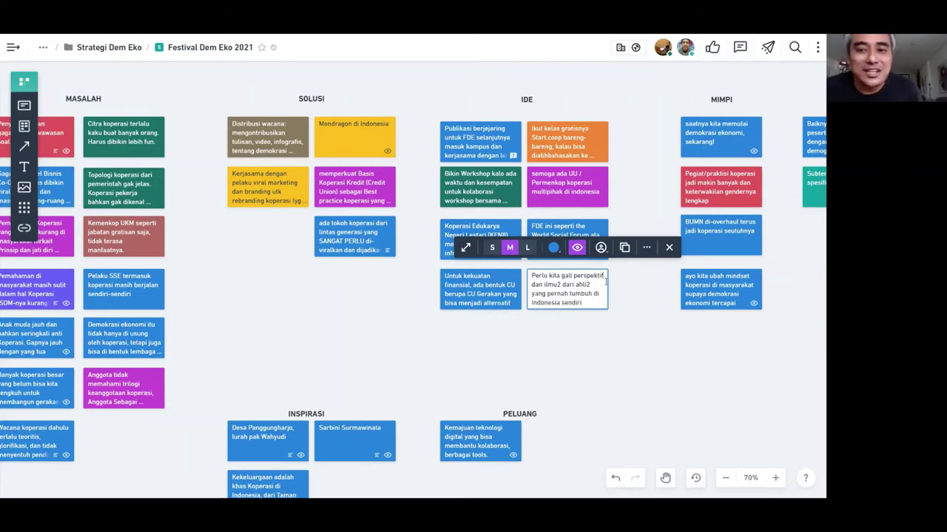
text(2)
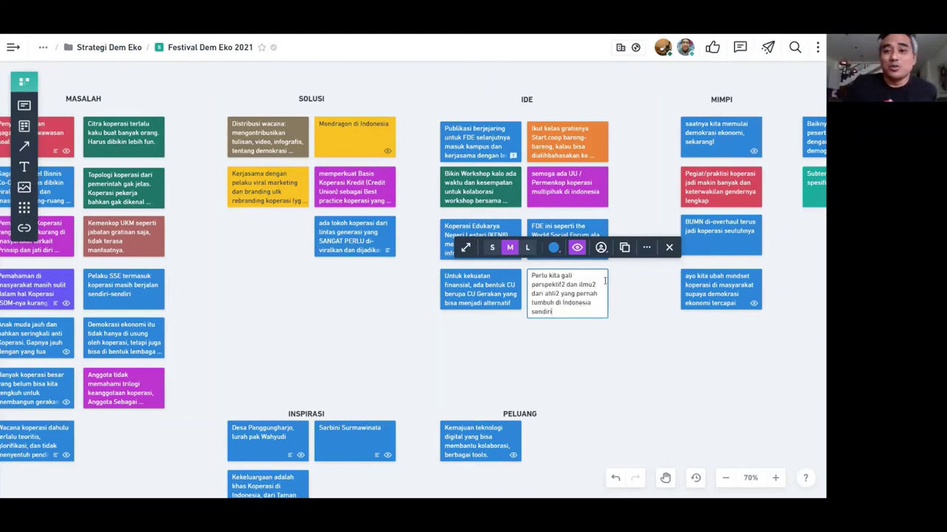
click(673, 384)
- Give the Perlu kita gali card the description "Ahli2 ekonomi yang terdahulu, apalagi yang tidak mainstream." and close its details
click(566, 297)
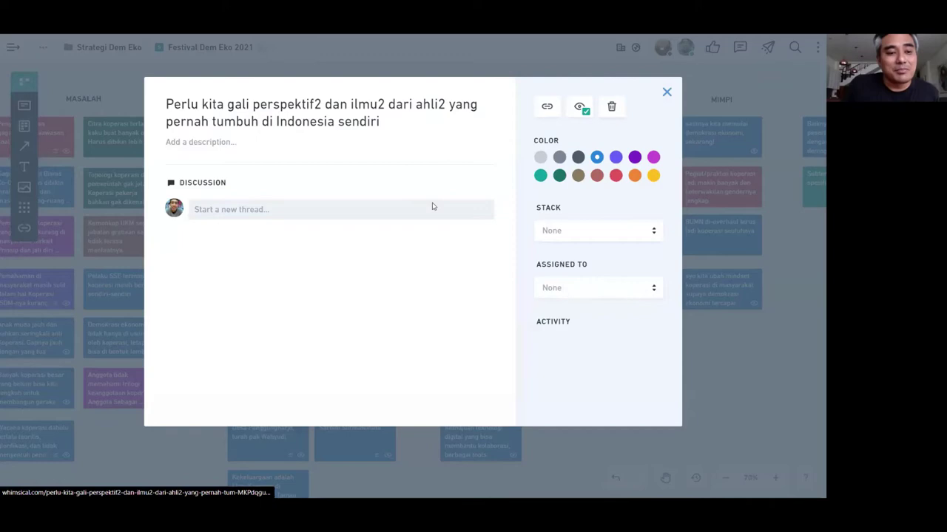
click(223, 145)
text(Ahli)
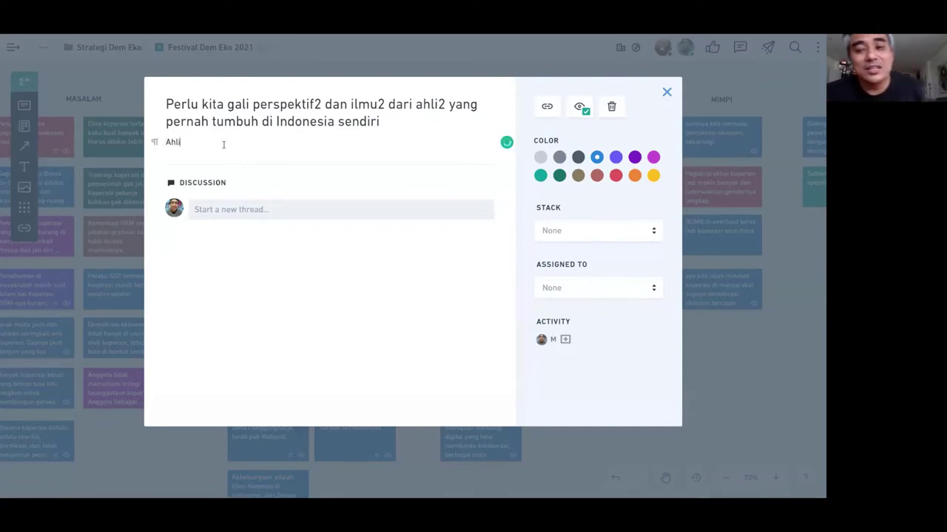
text(2 ekonomi yang su)
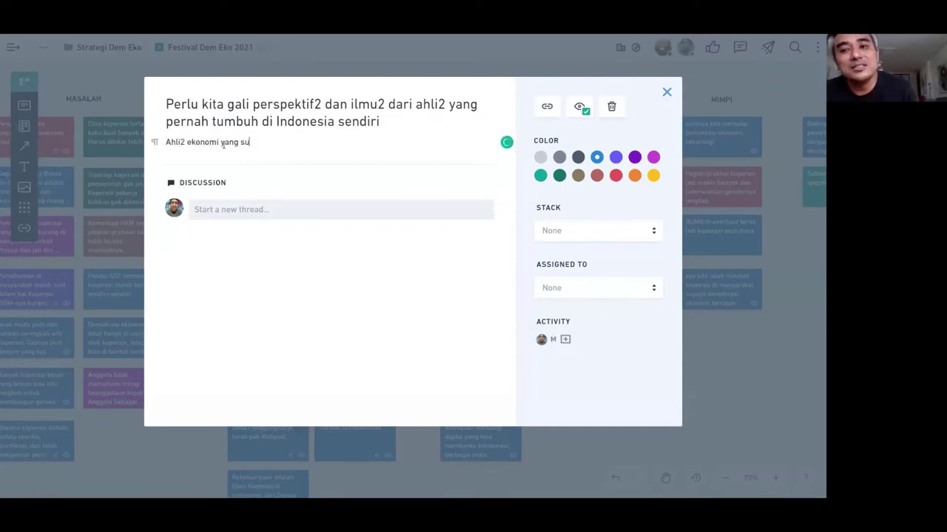
key(BackSpace)
key(BackSpace)
text(terda)
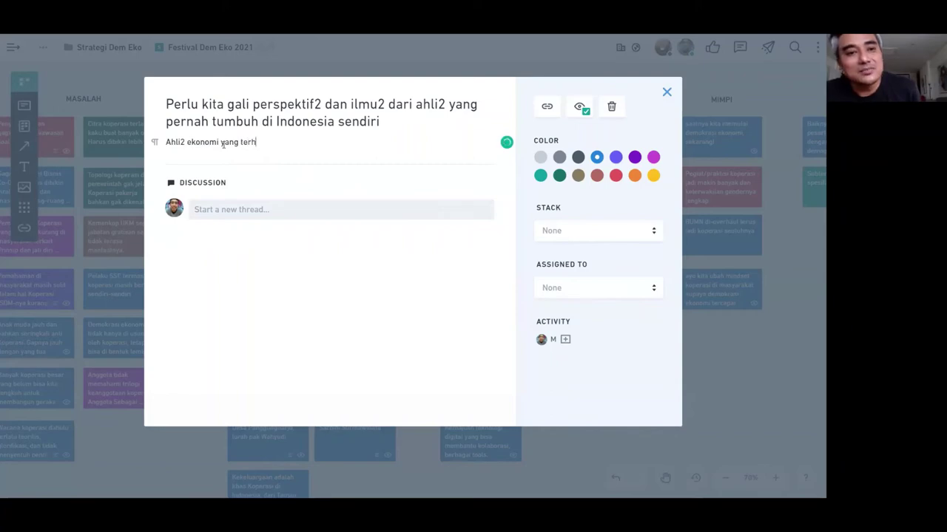
text(hulu)
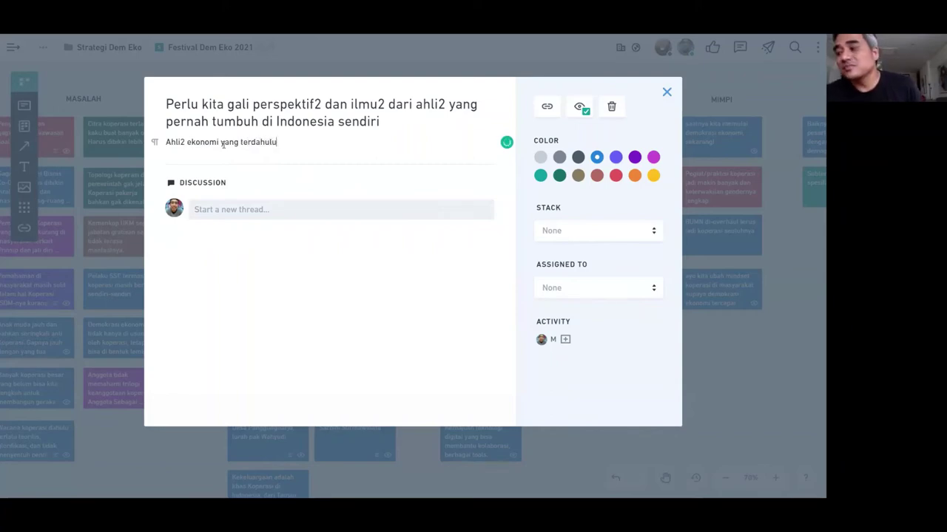
text(, apalagi yang tidak )
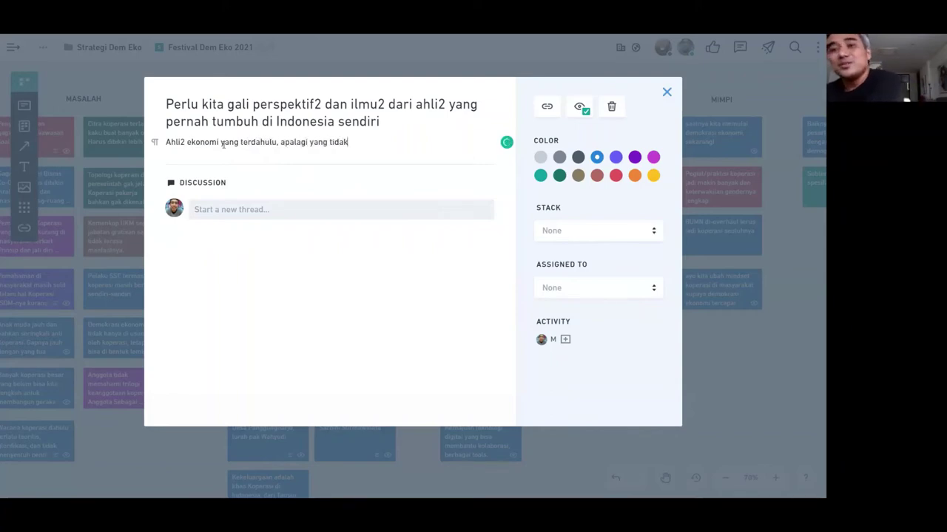
text(mainst)
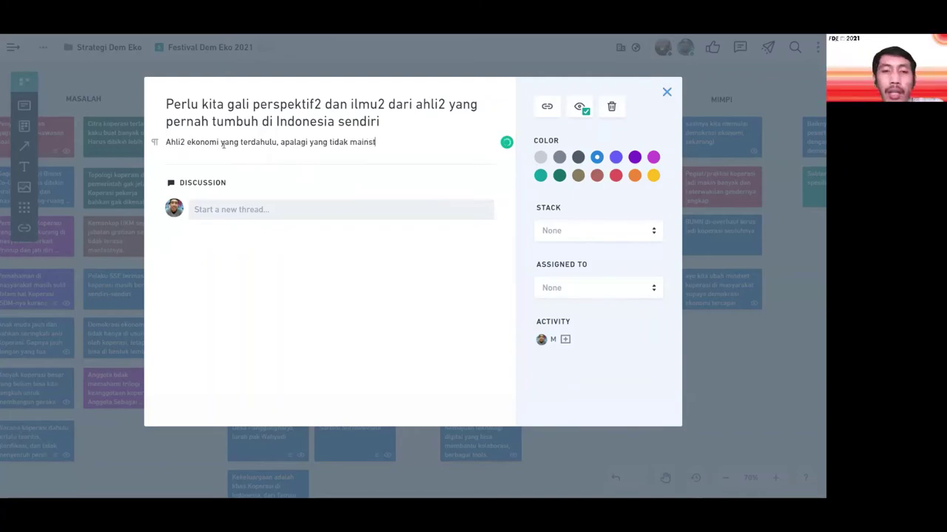
text(ream.)
key(Return)
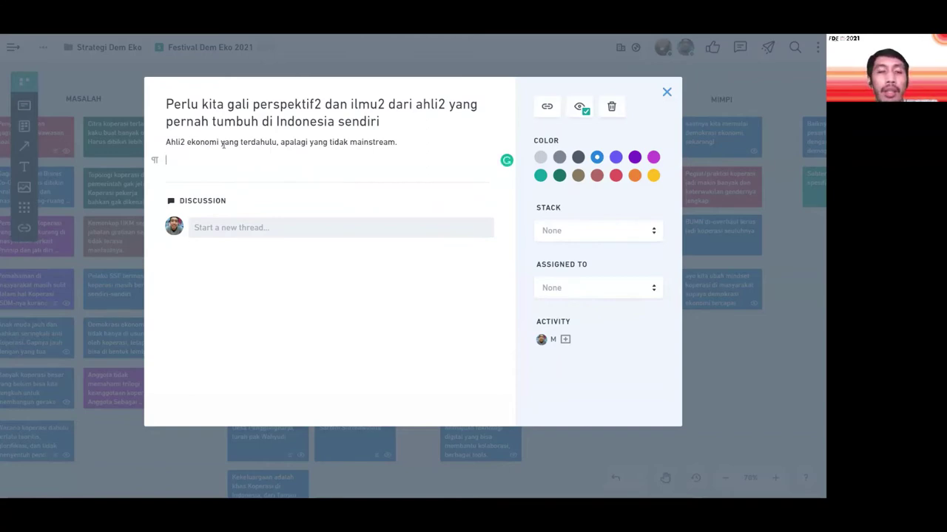
click(667, 92)
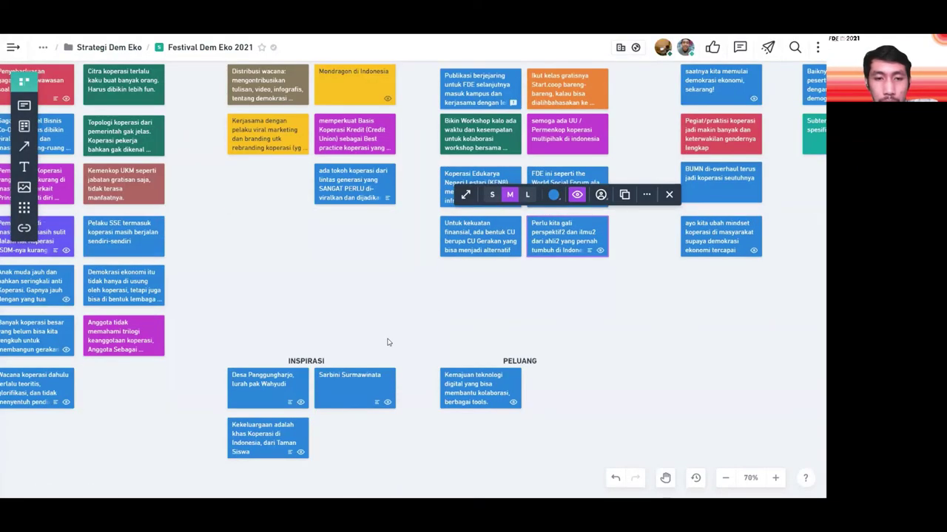
click(545, 338)
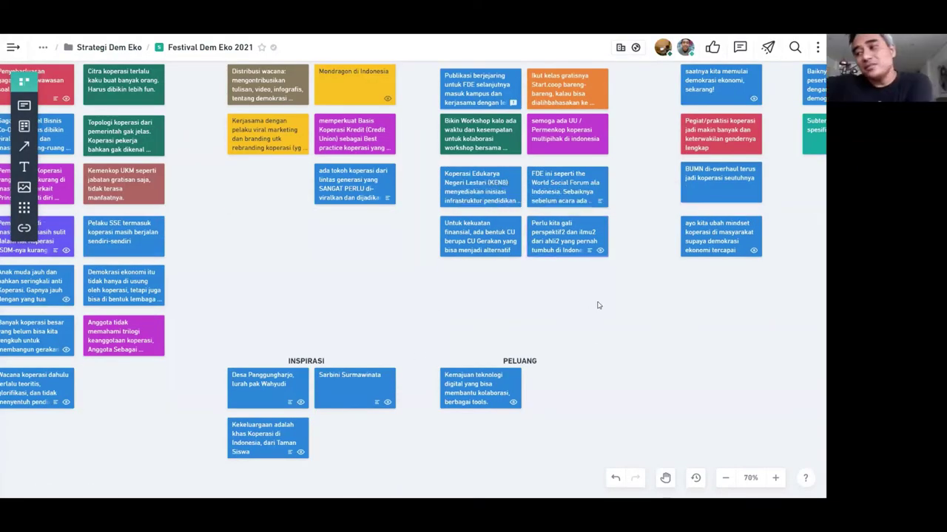
- Review the details of the Perlu kita gali card under IDE and close them
click(560, 240)
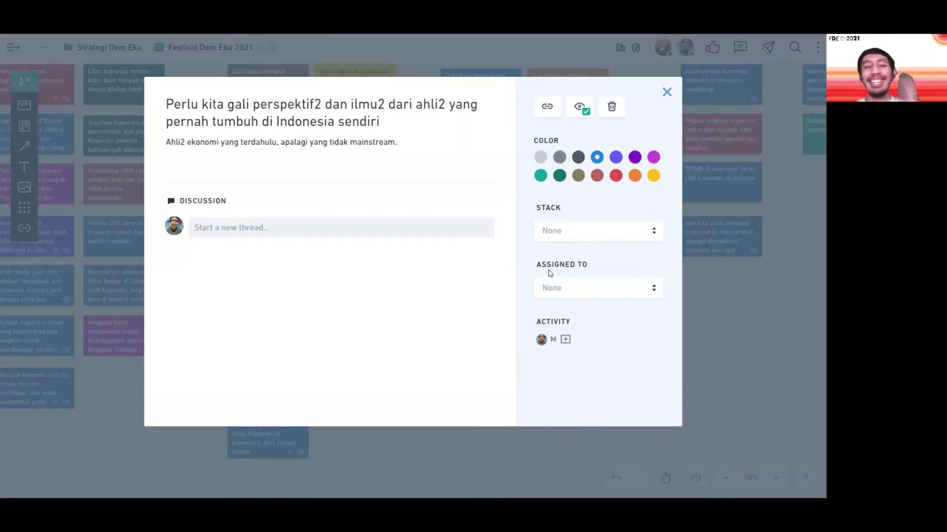
click(667, 92)
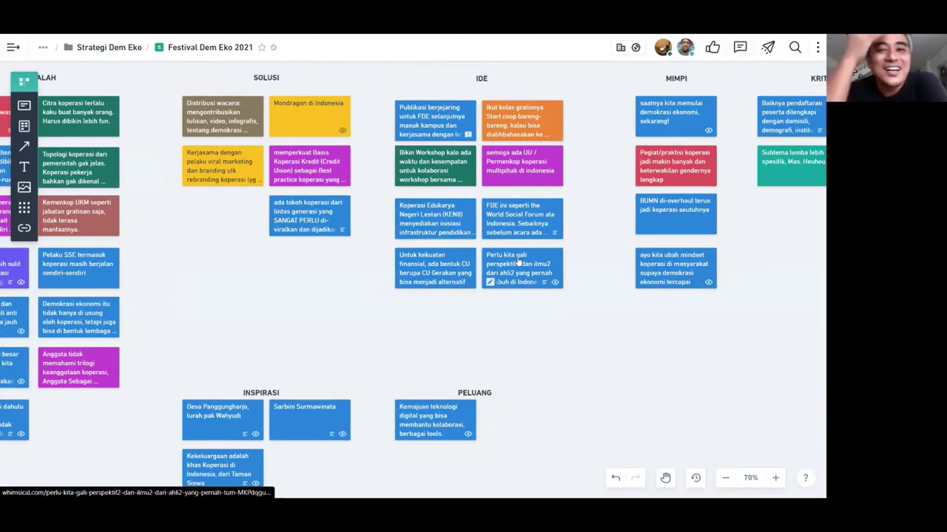
click(516, 260)
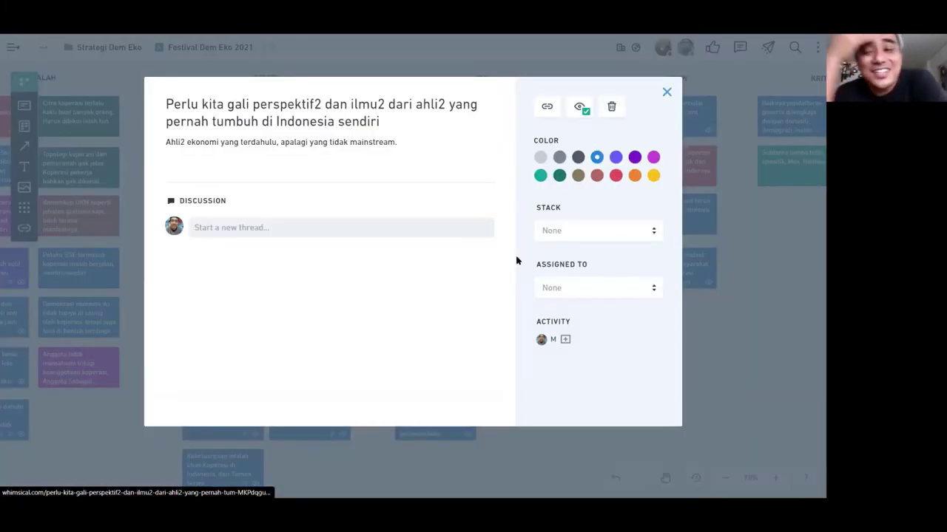
click(422, 156)
click(716, 312)
- Look over the board from the festival logo and the MASALAH column across to KRITIK - SARAN
scroll(500, 369, right, 3)
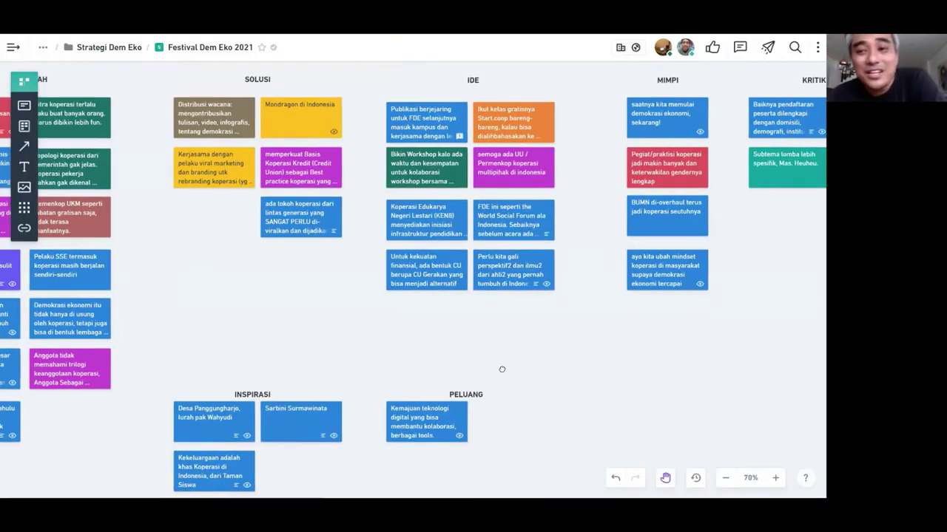
scroll(585, 373, right, 3)
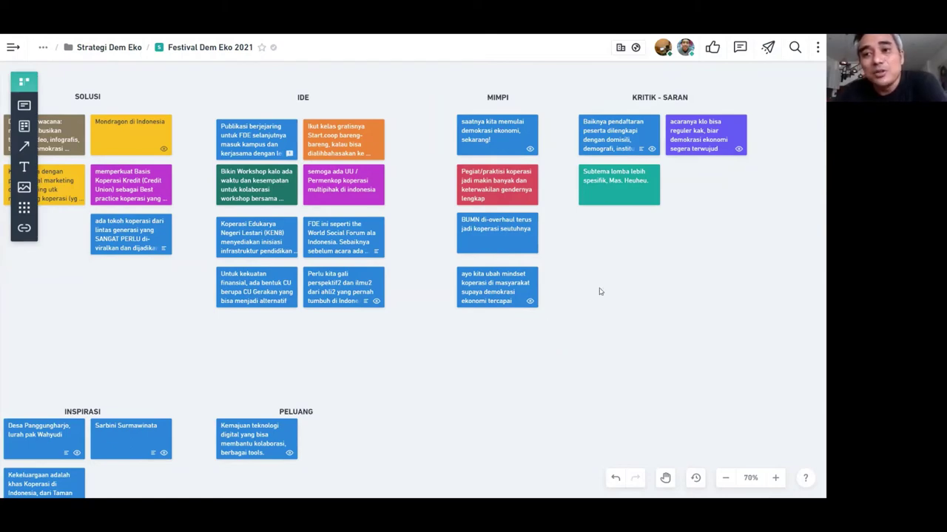
drag(415, 99, 467, 230)
scroll(653, 271, up, 5)
scroll(653, 271, left, 5)
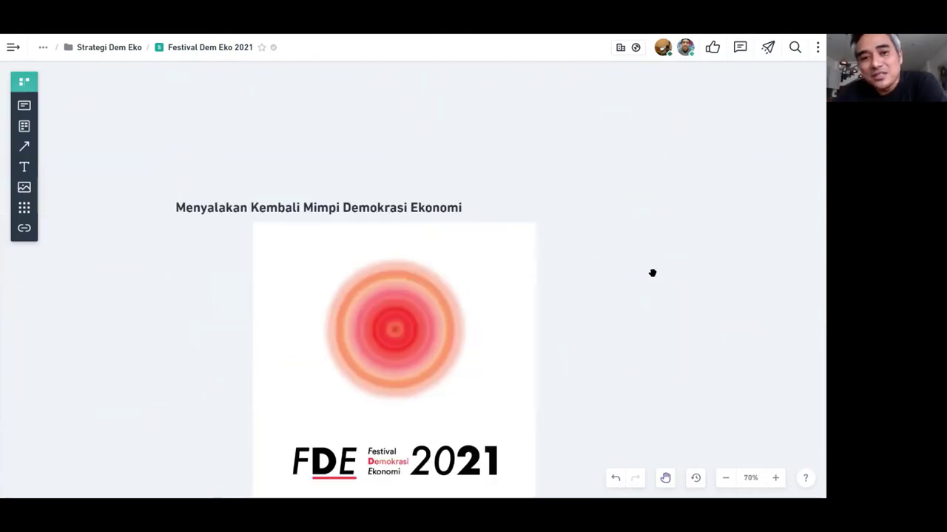
drag(351, 111, 421, 112)
click(582, 208)
scroll(582, 208, down, 3)
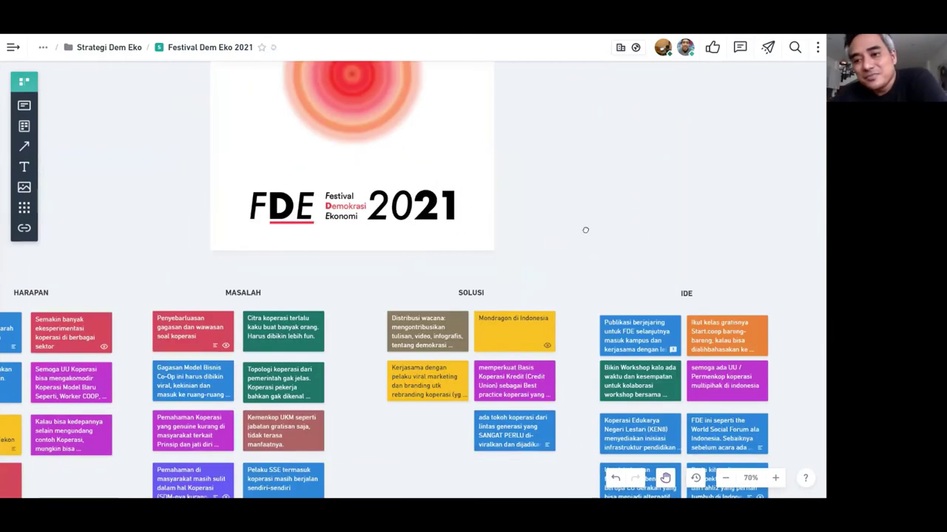
scroll(584, 145, down, 2)
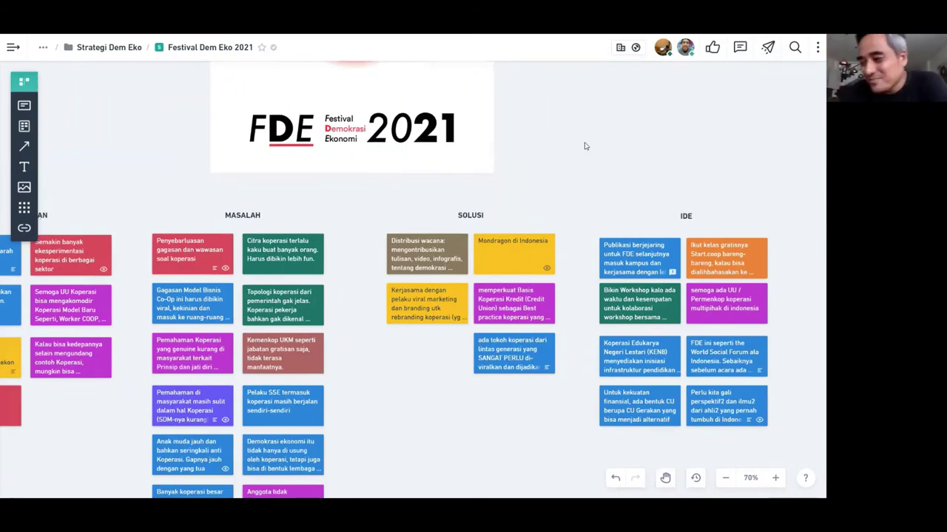
drag(619, 191, 509, 149)
scroll(372, 89, right, 6)
scroll(372, 89, down, 1)
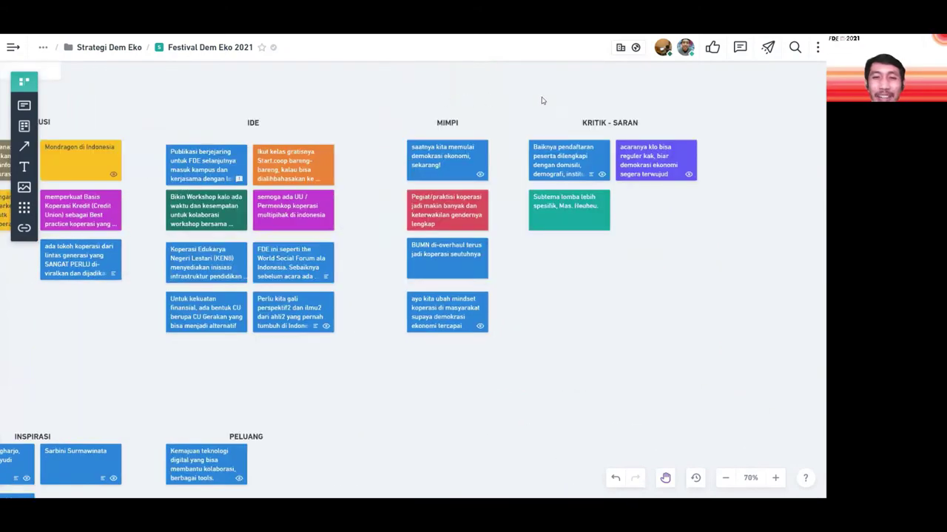
- Examine the cards under INSPIRASI, PELUANG, SOLUSI and MASALAH for the point under discussion
scroll(615, 154, left, 2)
scroll(614, 155, down, 1)
scroll(367, 278, left, 3)
scroll(367, 279, up, 1)
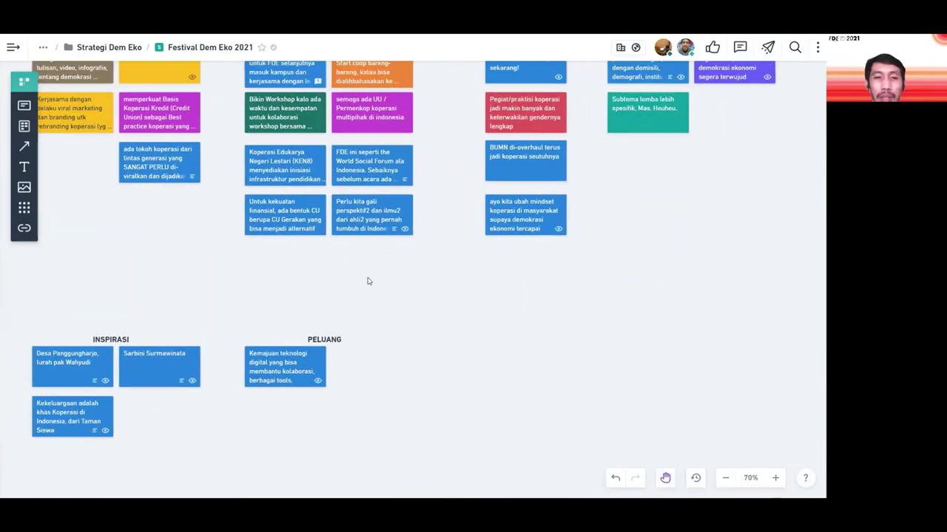
scroll(402, 262, left, 5)
scroll(401, 262, down, 1)
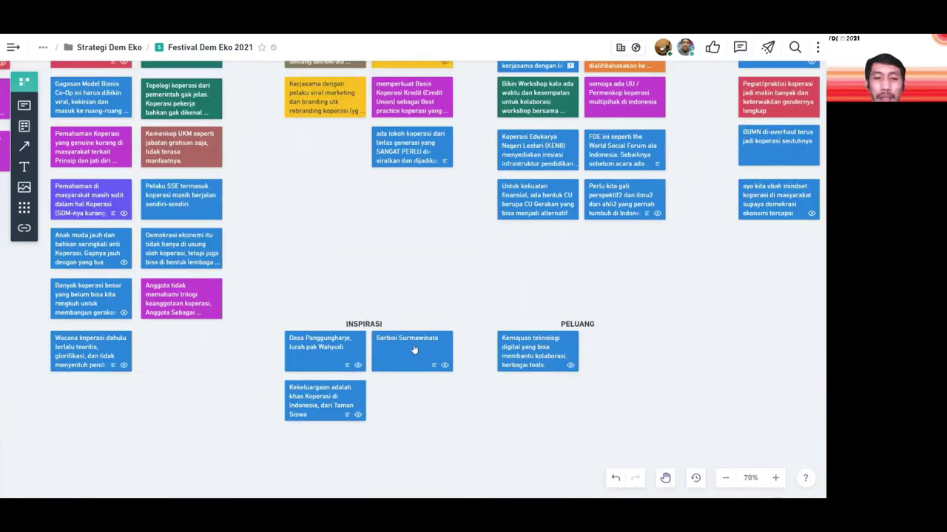
scroll(500, 276, right, 2)
scroll(501, 277, up, 1)
scroll(530, 288, right, 1)
scroll(530, 288, up, 1)
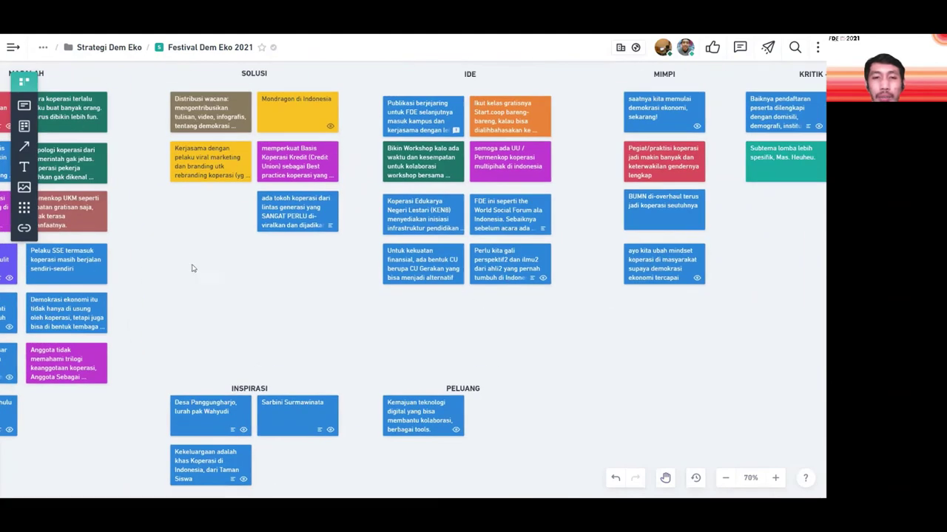
scroll(417, 288, left, 1)
scroll(417, 288, left, 4)
scroll(417, 289, up, 1)
scroll(248, 243, left, 2)
scroll(247, 243, down, 2)
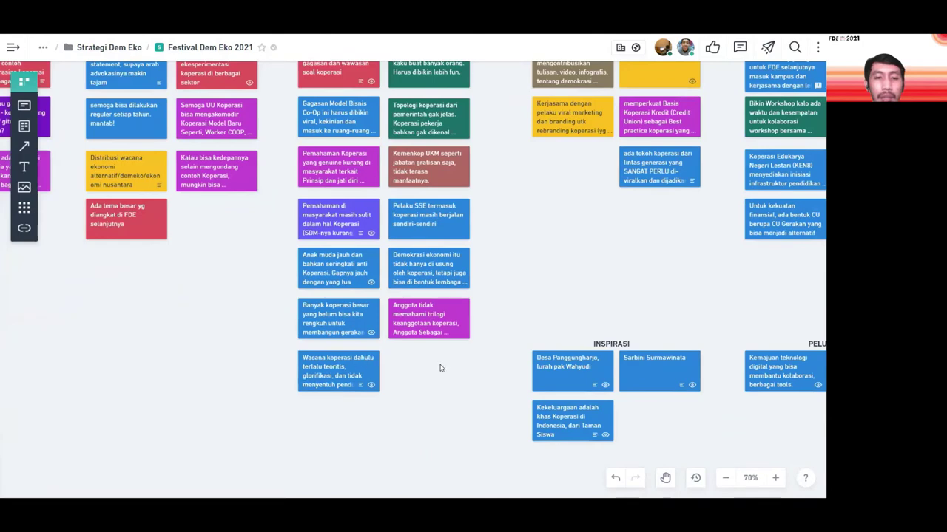
- Review the title and description of the Wacana koperasi card at the end of MASALAH and close its details
click(334, 371)
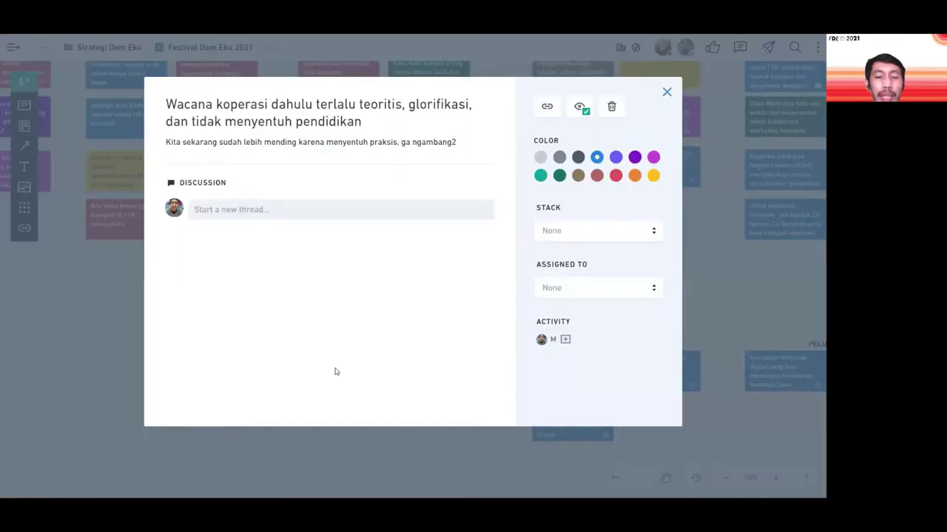
click(106, 362)
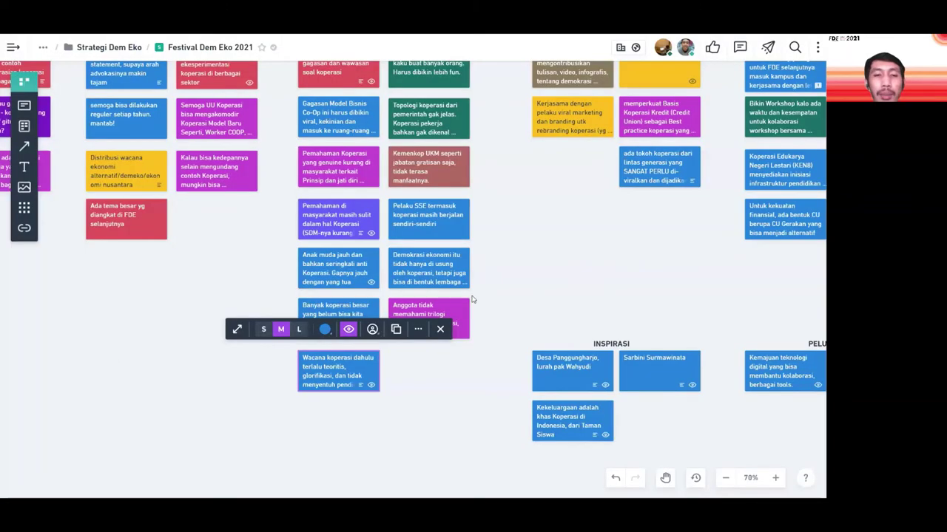
key(Escape)
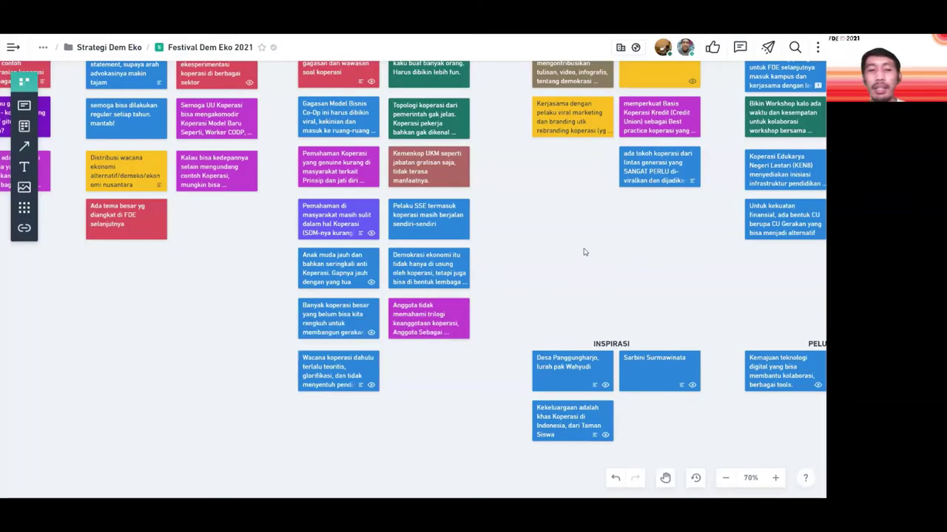
drag(570, 232, 525, 304)
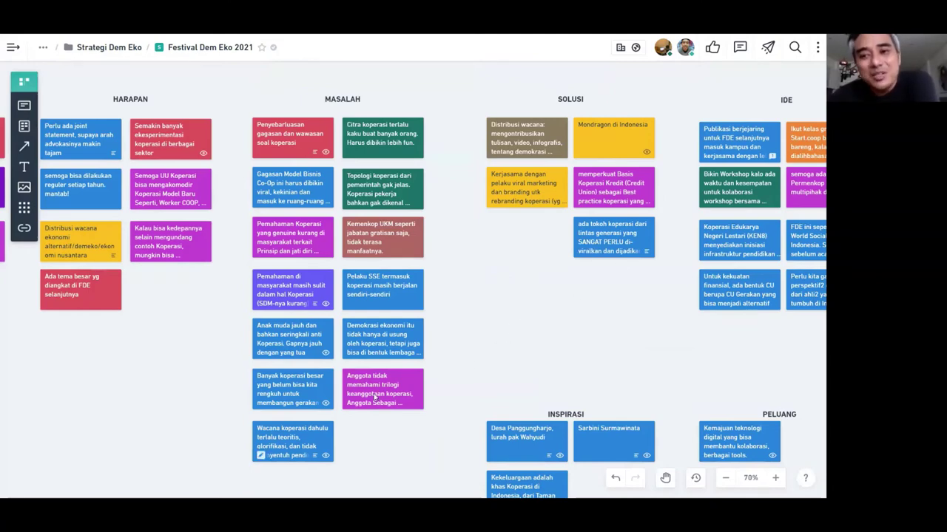
- End the Wacana koperasi card's description sentence with a period and add a second line, "Kita mulai menemukan aksi2 nyatanya."
scroll(482, 309, down, 1)
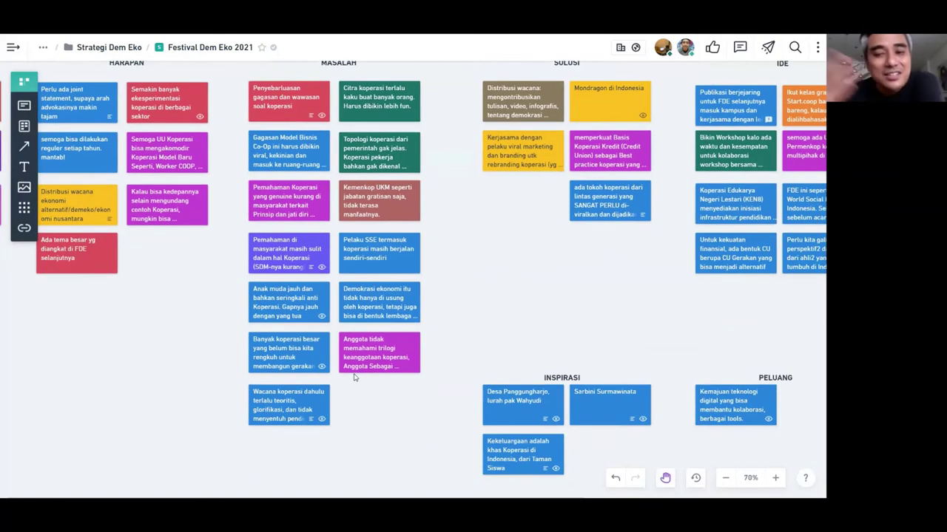
click(279, 392)
click(460, 141)
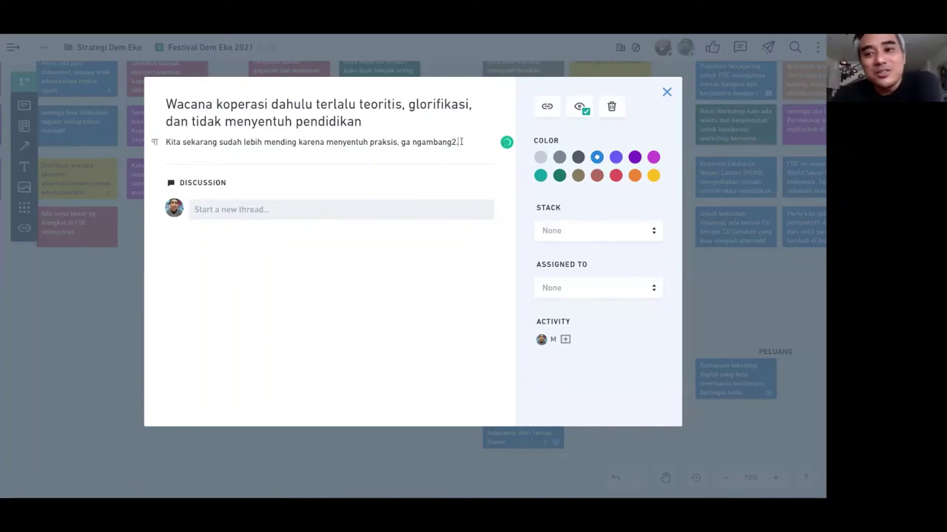
text(.)
key(Return)
text(Mulai)
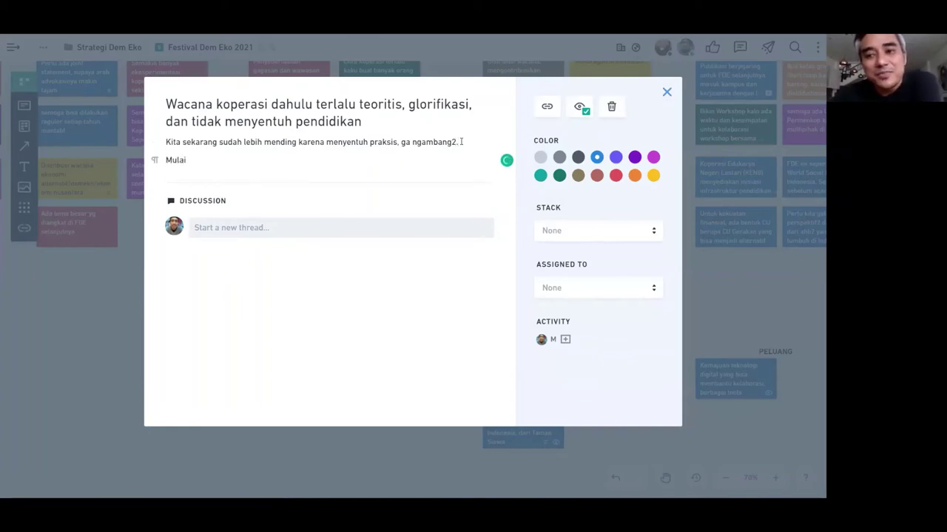
key(shift+Home)
text(Kita mulai me)
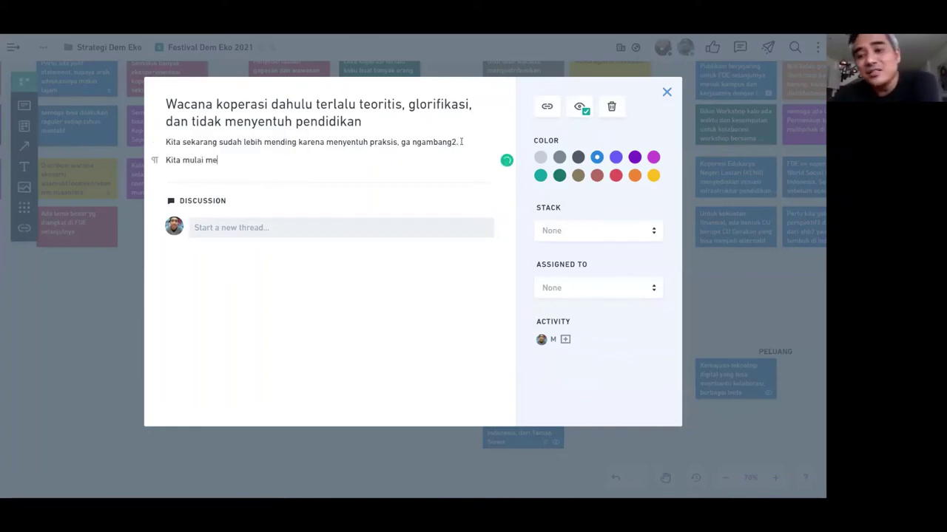
text(nemukan )
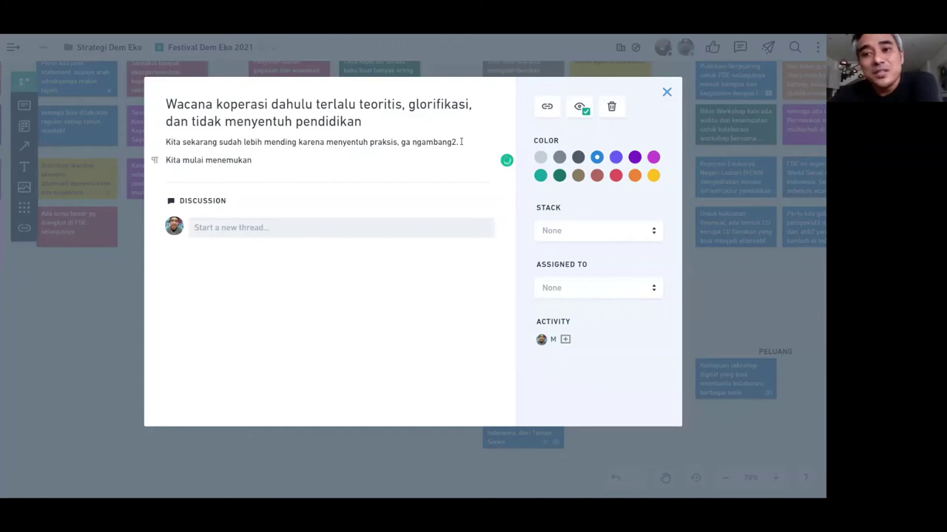
text(aksi2 ny)
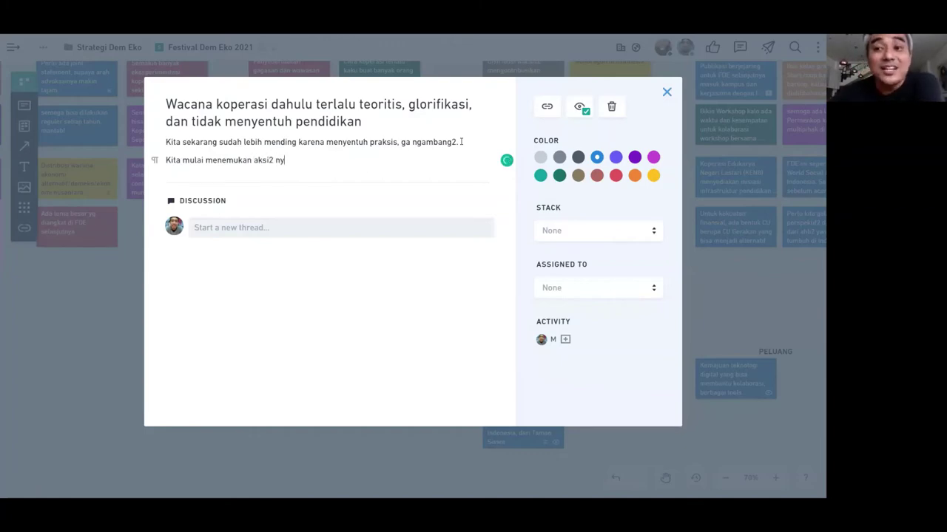
text(atanya. Da)
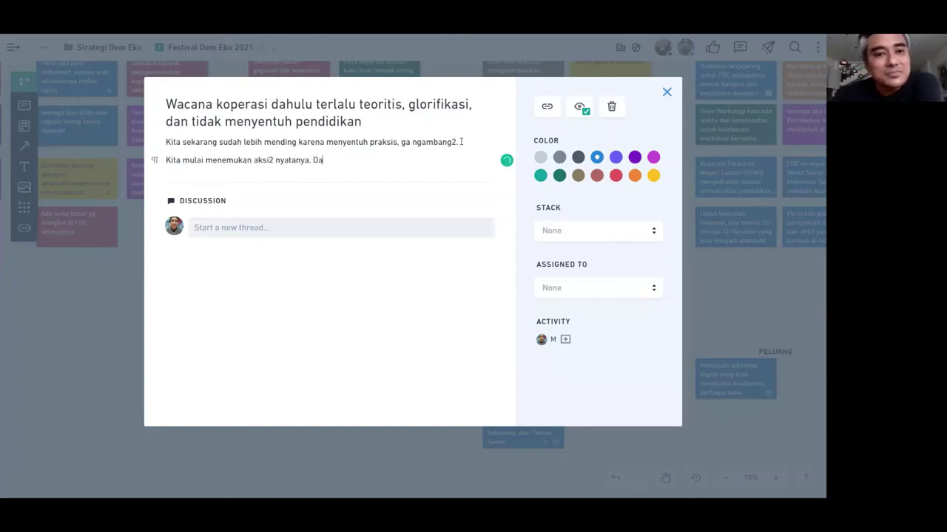
- Continue the description's second line with a new sentence beginning "Dahulu koperasi"
text(hulu kkoperasi)
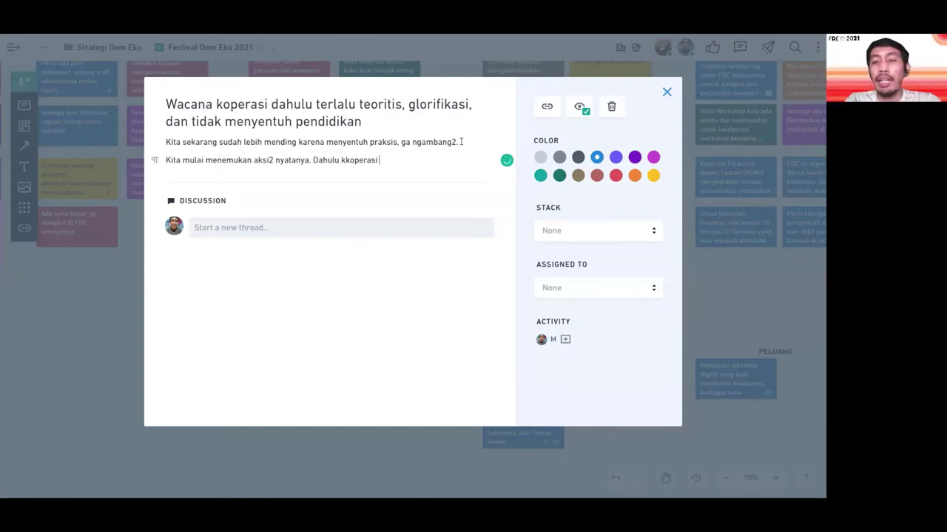
key(BackSpace)
key(BackSpace)
key(BackSpace)
key(BackSpace)
key(BackSpace)
key(BackSpace)
key(BackSpace)
key(BackSpace)
key(BackSpace)
text(o)
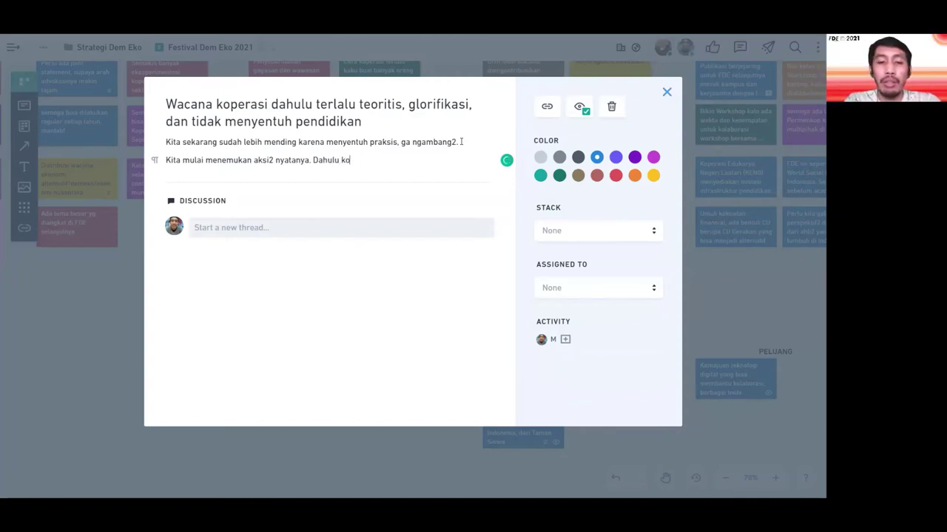
text(perasi)
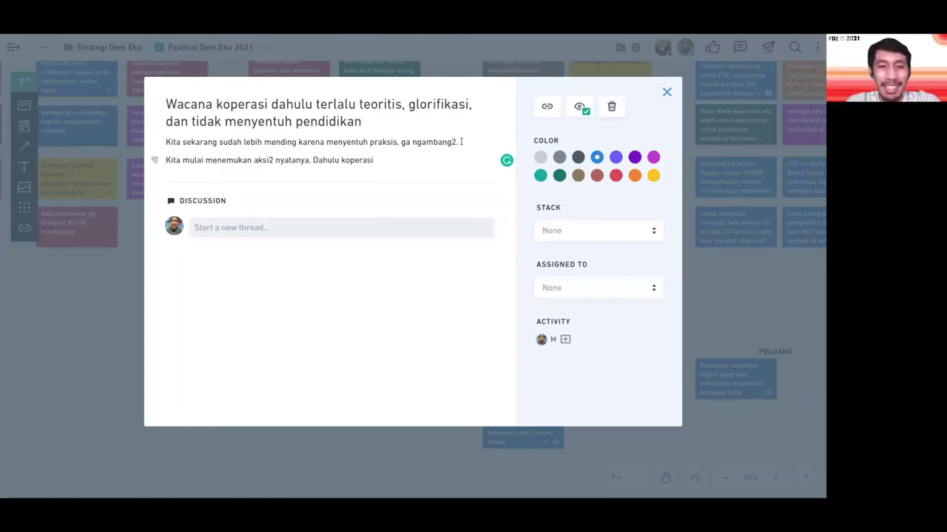
- Extend the "Dahulu koperasi" sentence in the description with "terlalu kekuasaan tapi belu"
text(erlalu)
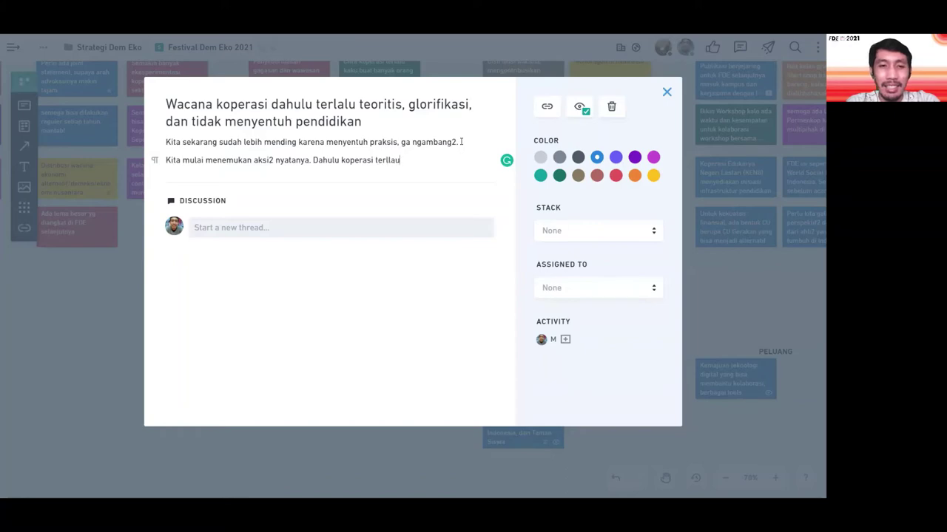
key(BackSpace)
key(BackSpace)
key(BackSpace)
text(la)
key(BackSpace)
key(BackSpace)
text(alu kekuasan)
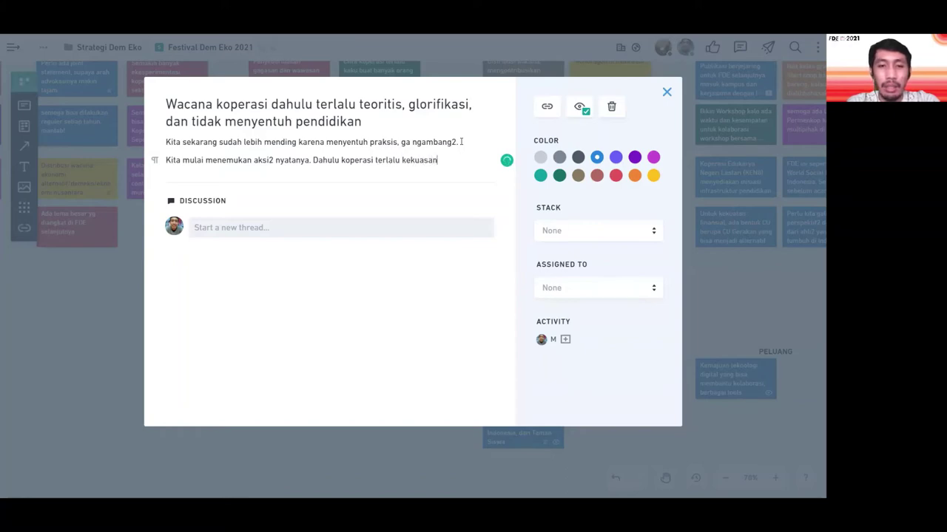
key(BackSpace)
text(an tapi)
text( tid)
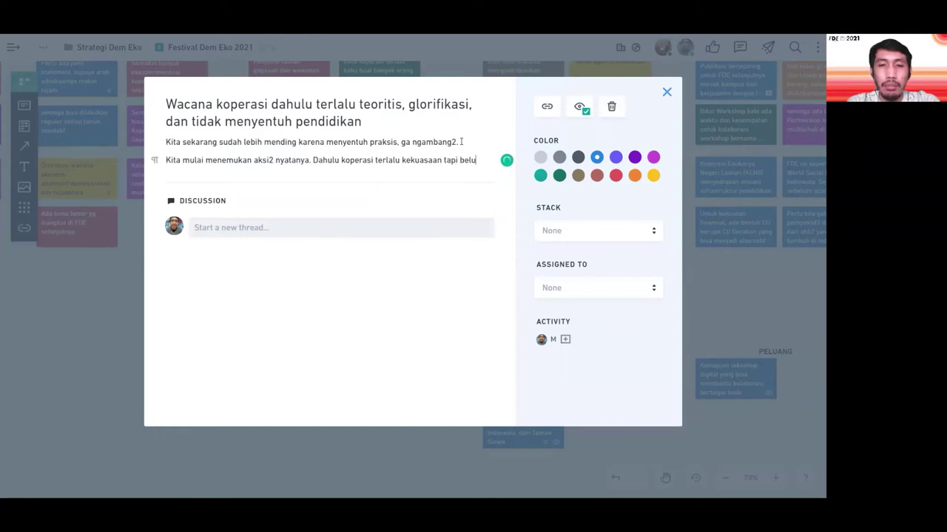
- Reword the sentence's ending after "Dahulu koperasi terlalu" to "berpusat ke kekuasaan" and close the card's details
key(ctrl+shift+Left)
key(ctrl+shift+Left)
key(ctrl+shift+Left)
text(berpusat ke k)
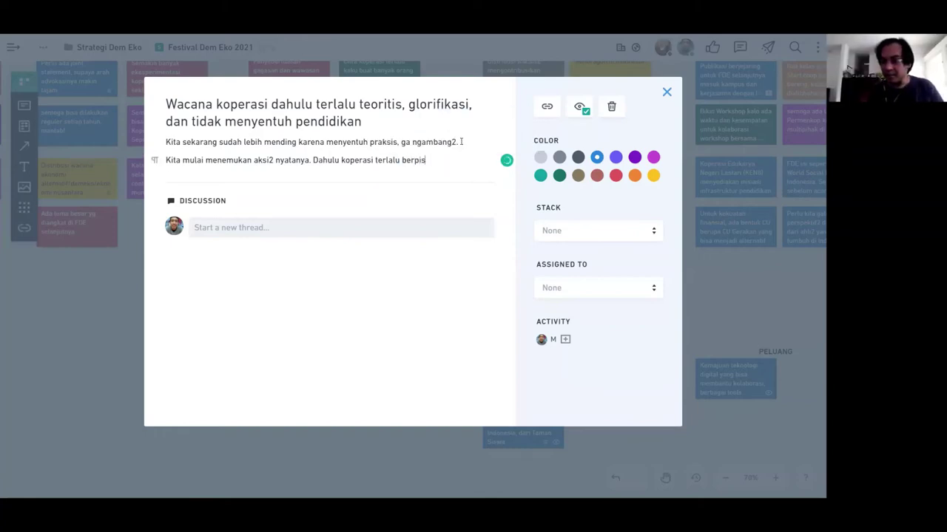
text(ekuasaan)
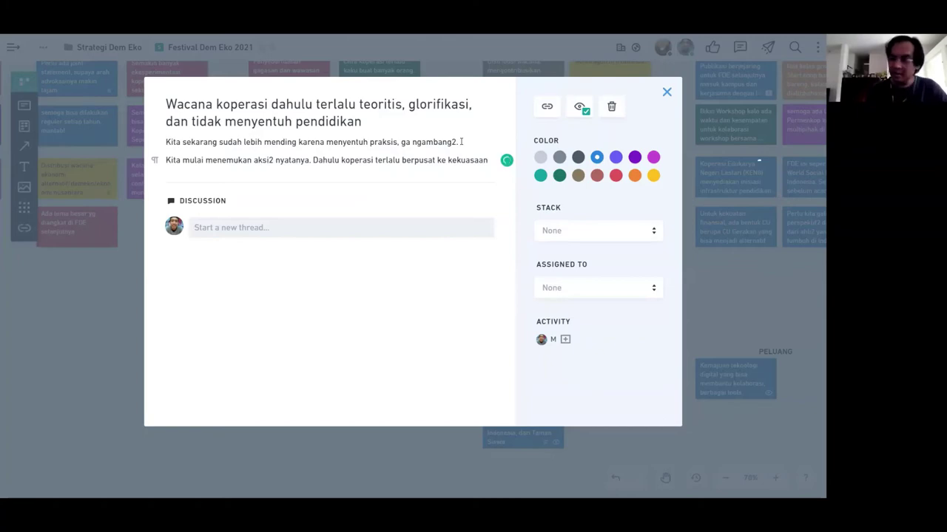
key(BackSpace)
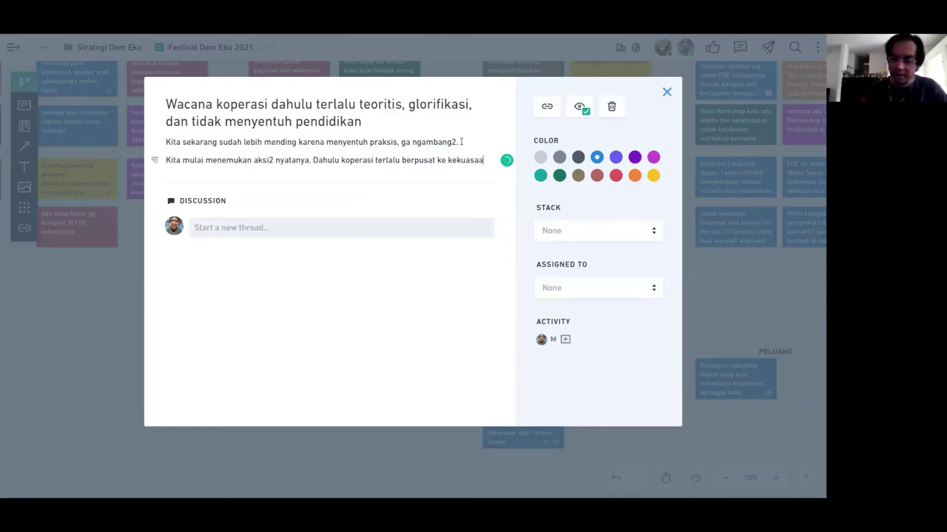
text(n)
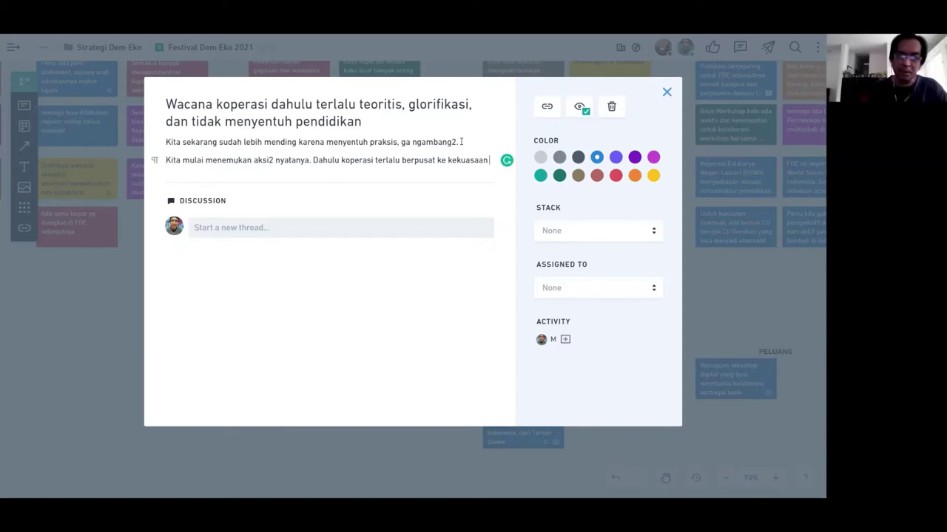
click(763, 348)
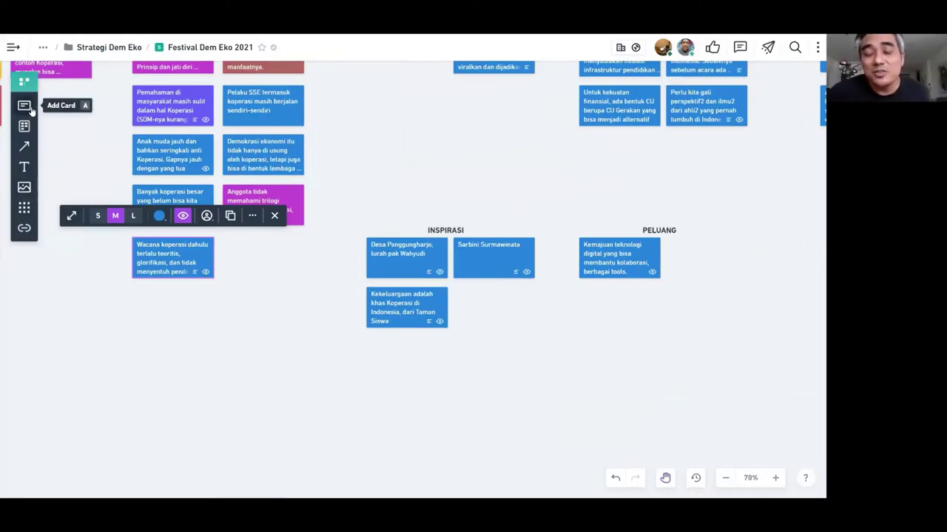
- Add a card under INSPIRASI, beside the Kekeluargaan card, titled with the inspirational figure's full name
drag(31, 109, 457, 289)
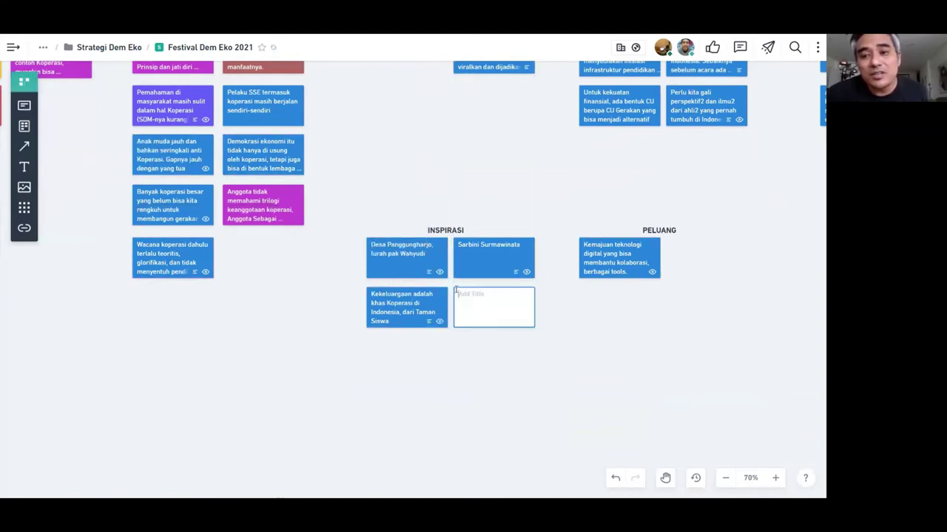
text(Subyakto)
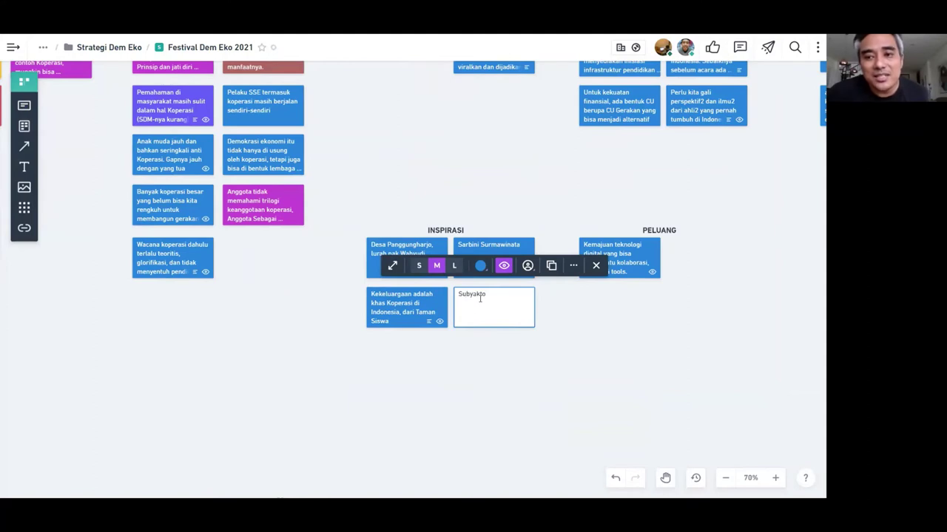
text( Tja)
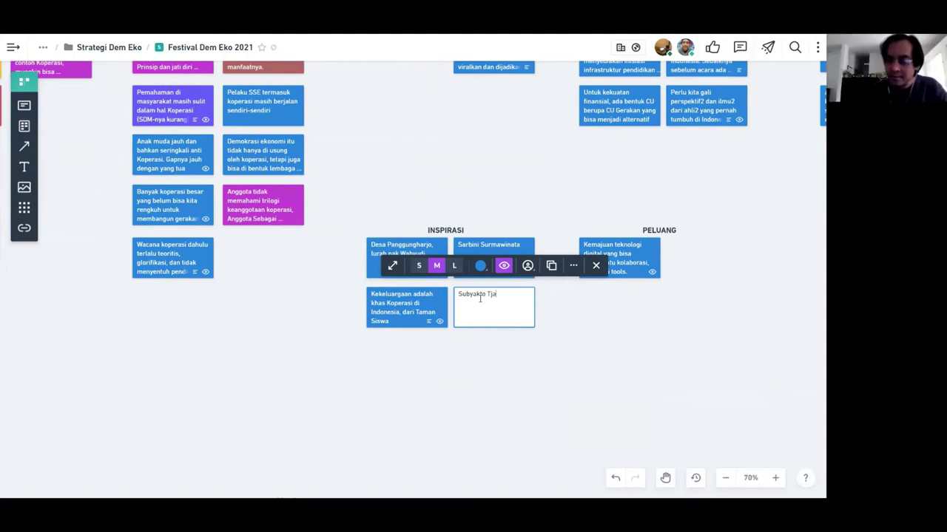
text(krawer)
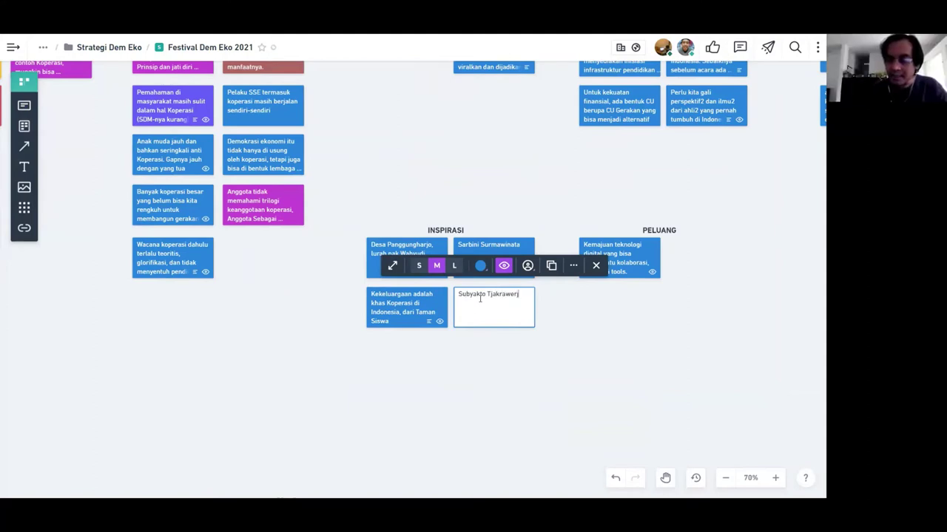
text(djaja)
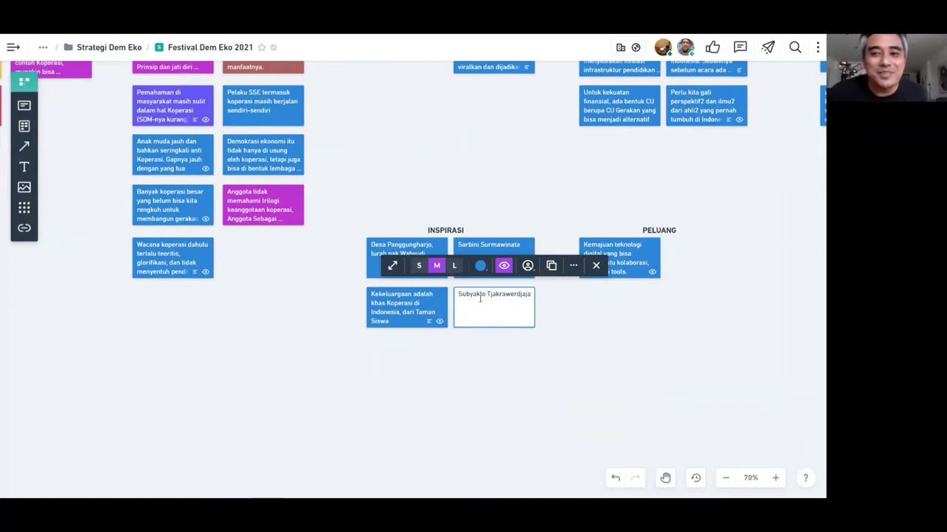
click(564, 343)
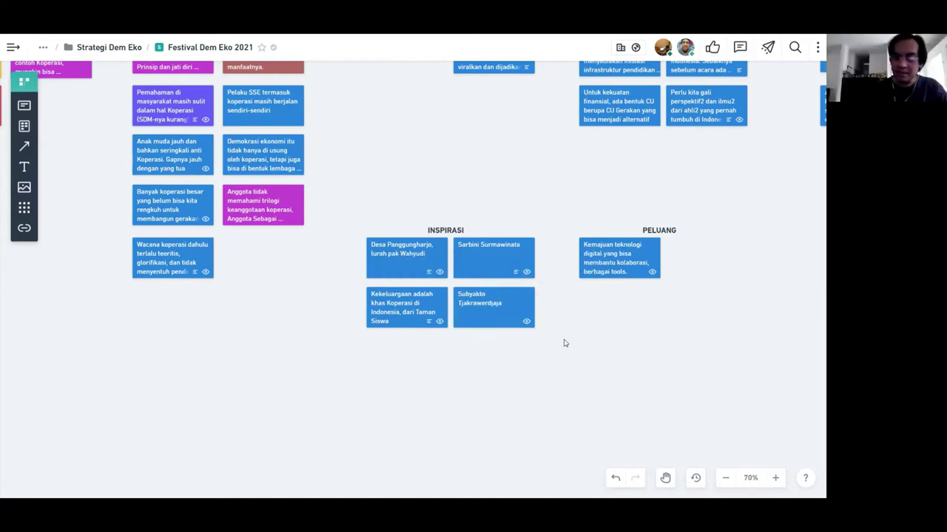
- Open the new INSPIRASI card's details and begin its description with "Ada dua buku yang pernah ditulis dalam"
click(499, 306)
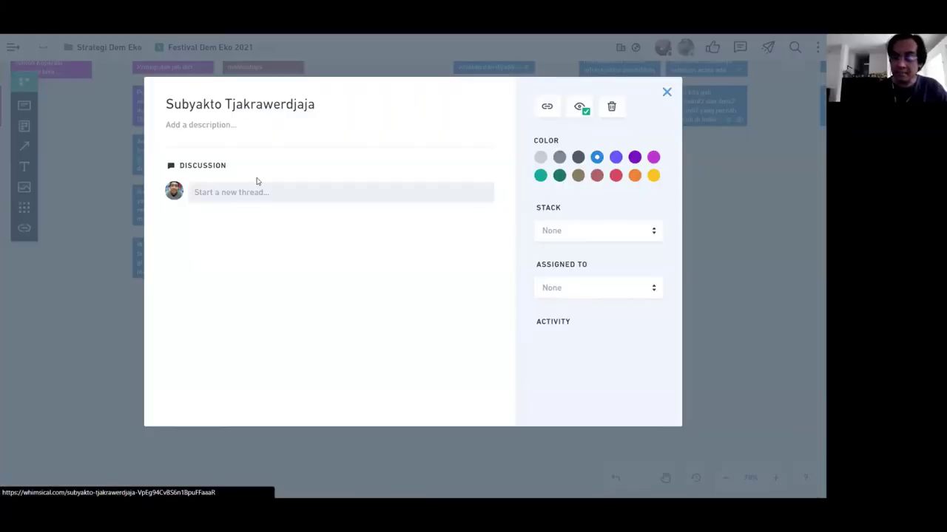
click(219, 125)
text(Ada dua)
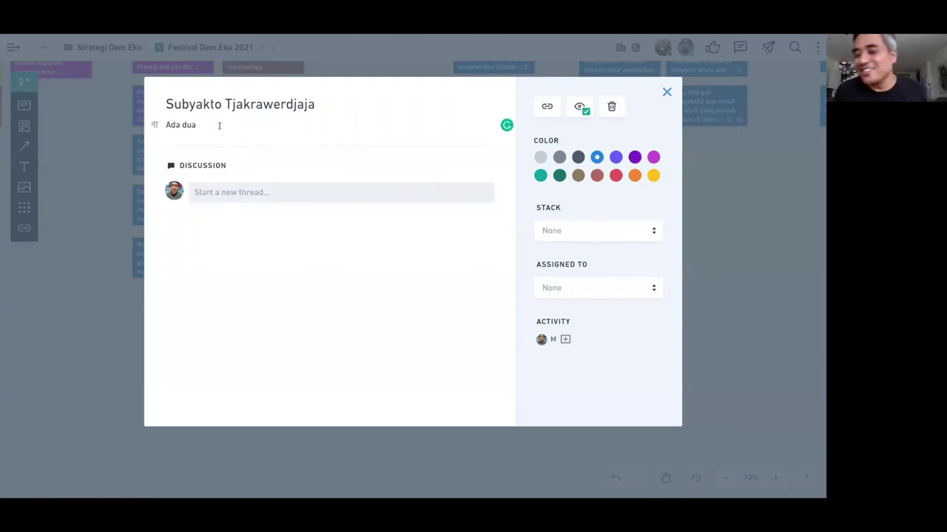
text( buku yang seda)
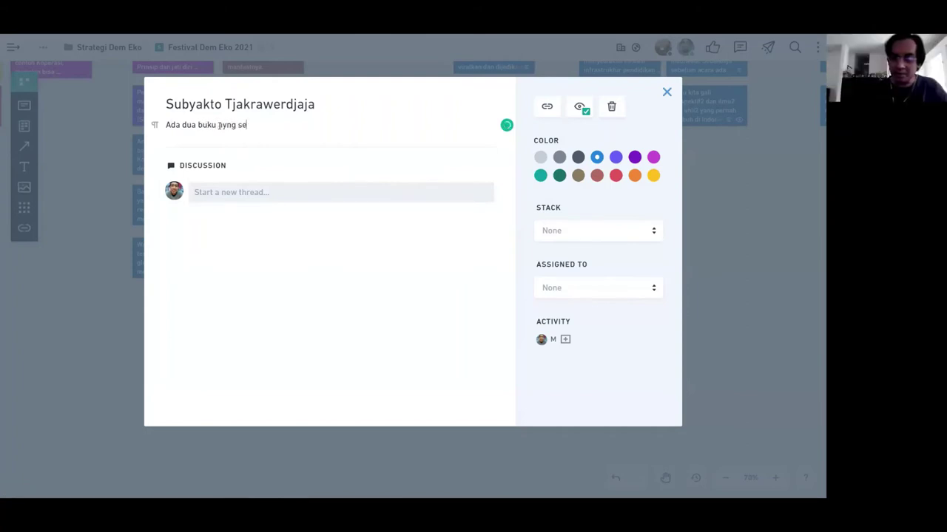
key(BackSpace)
key(BackSpace)
key(BackSpace)
key(BackSpace)
key(BackSpace)
key(BackSpace)
key(BackSpace)
key(BackSpace)
text(a)
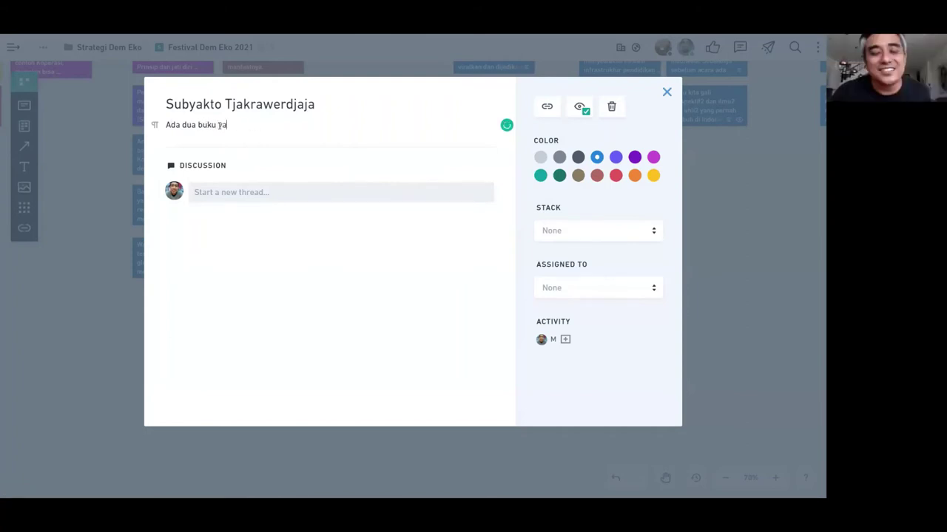
text(ng pernah ditulis dalam )
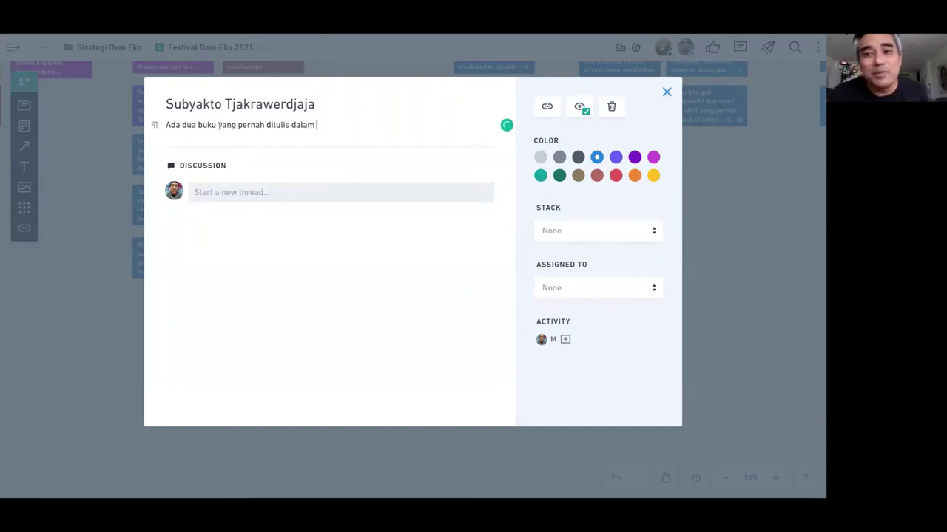
- Complete the description sentence with "konteks Demokrasi Pancasila dan Ekonomi Pancasila" and close the card's details
text(konteks De)
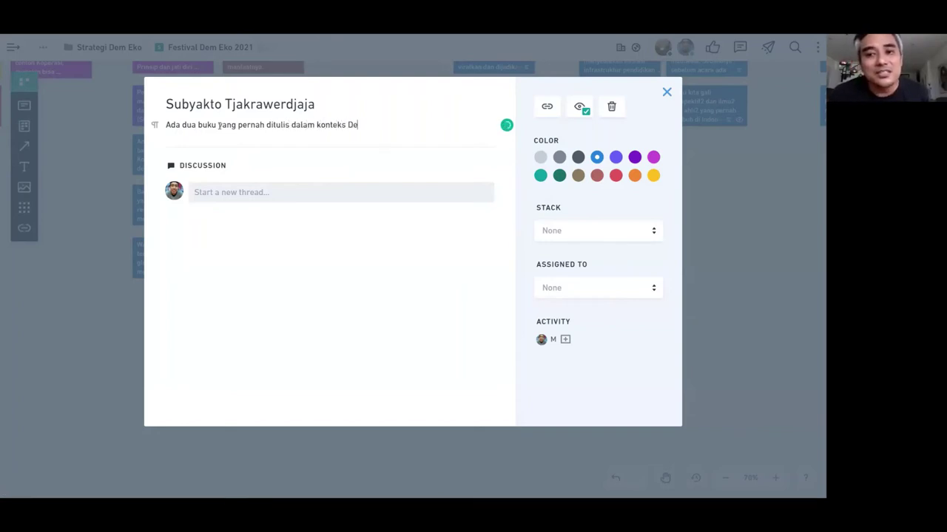
text(mokrasi)
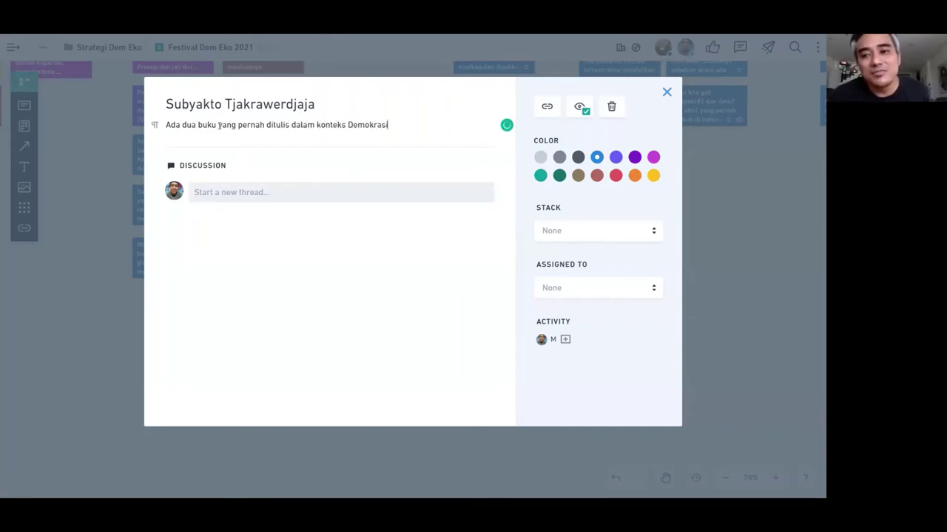
text( Pancasila dan )
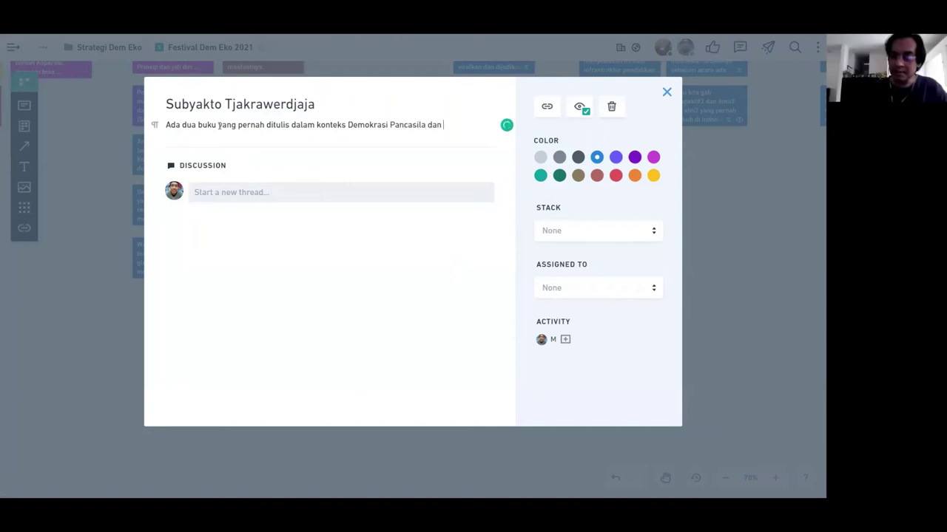
text(Ekonomi Pancasila)
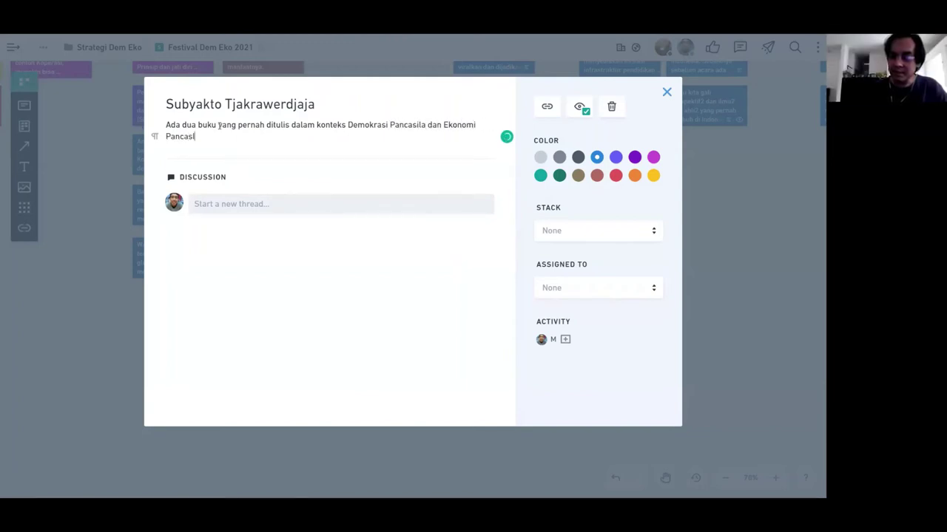
click(109, 302)
- Reopen the new INSPIRASI card and insert "dan sedang dipublikasikan" after "ditulis" in its description
click(509, 318)
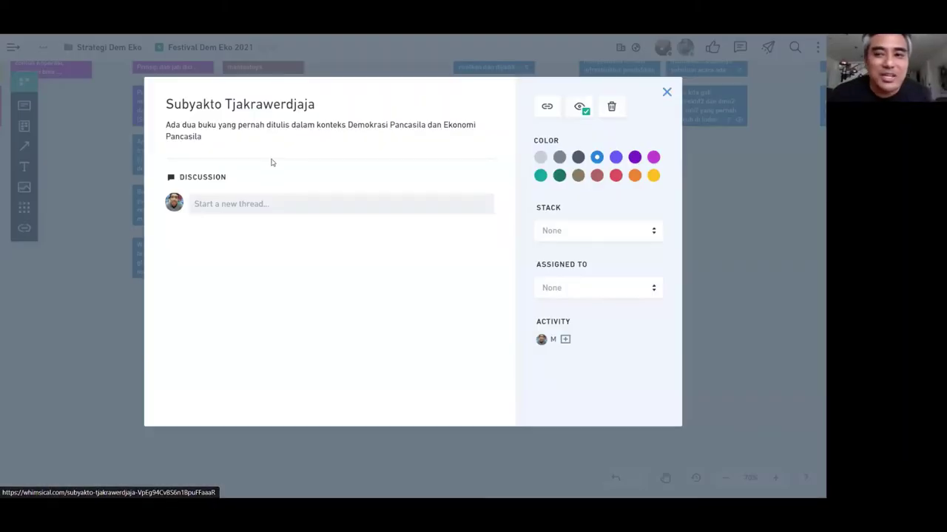
click(289, 125)
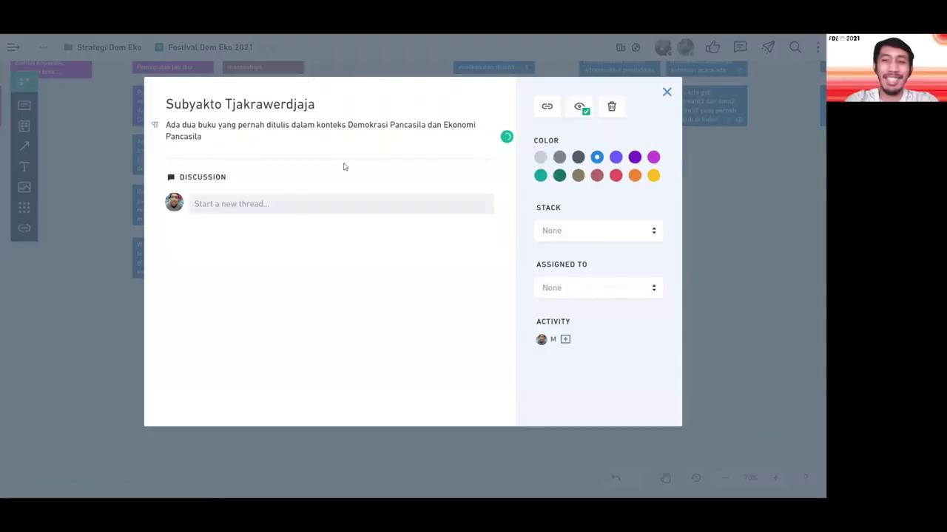
text(dan sedang)
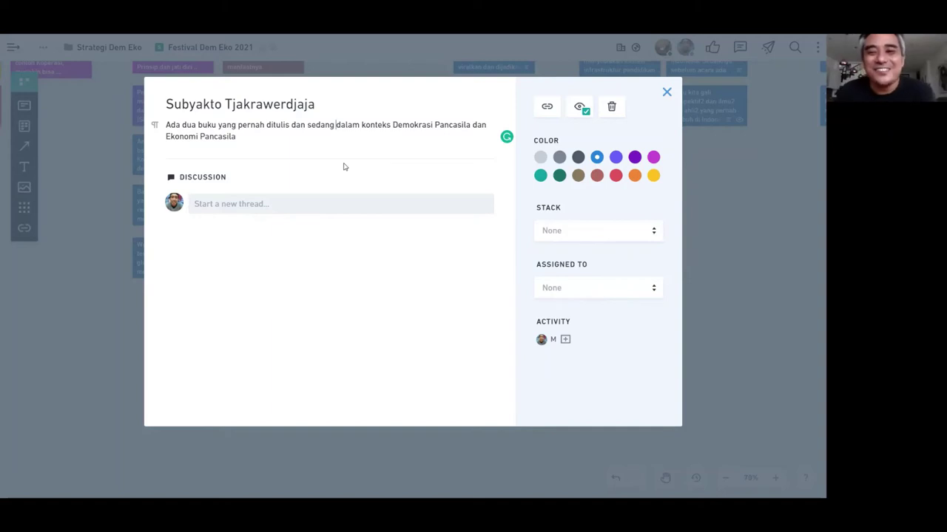
text(dipublikasik)
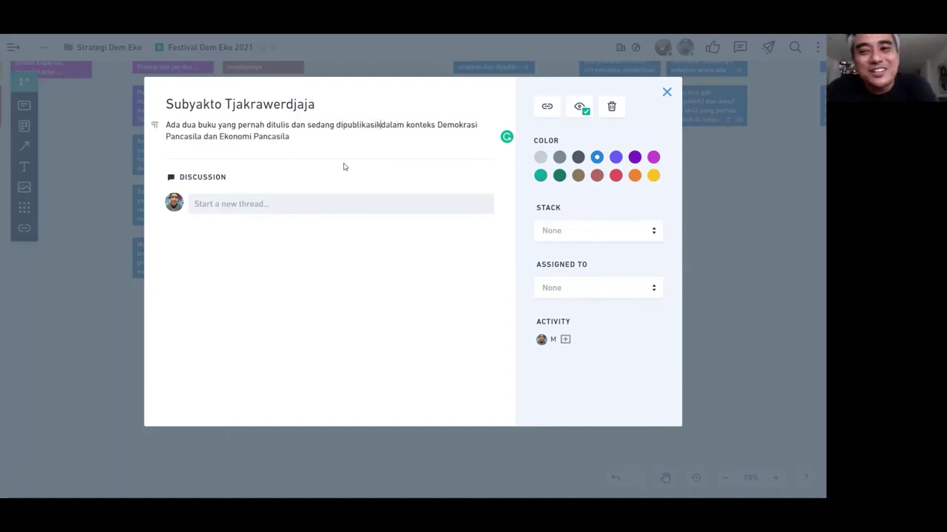
text(an)
- Replace "dalam konteks" in the description with an arrow, "->"
key(ctrl+shift+Right)
key(ctrl+shift+Right)
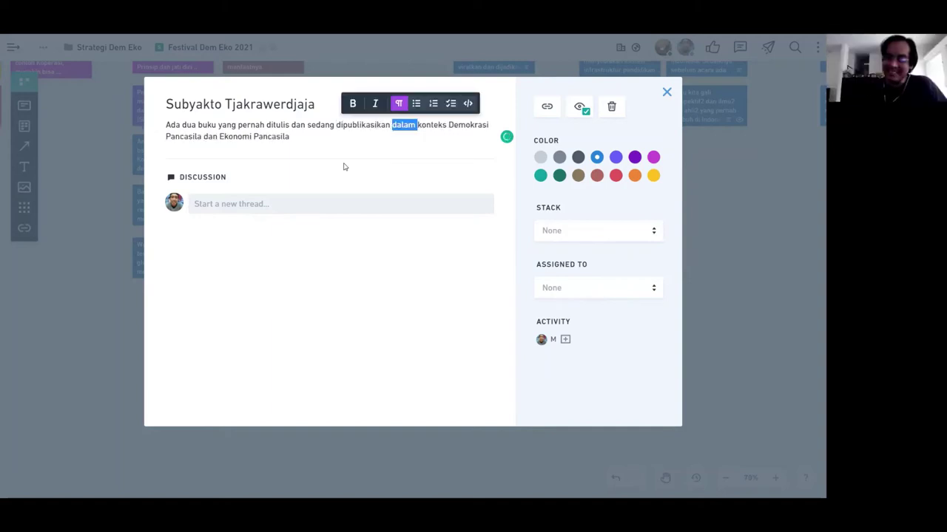
key(BackSpace)
text(->)
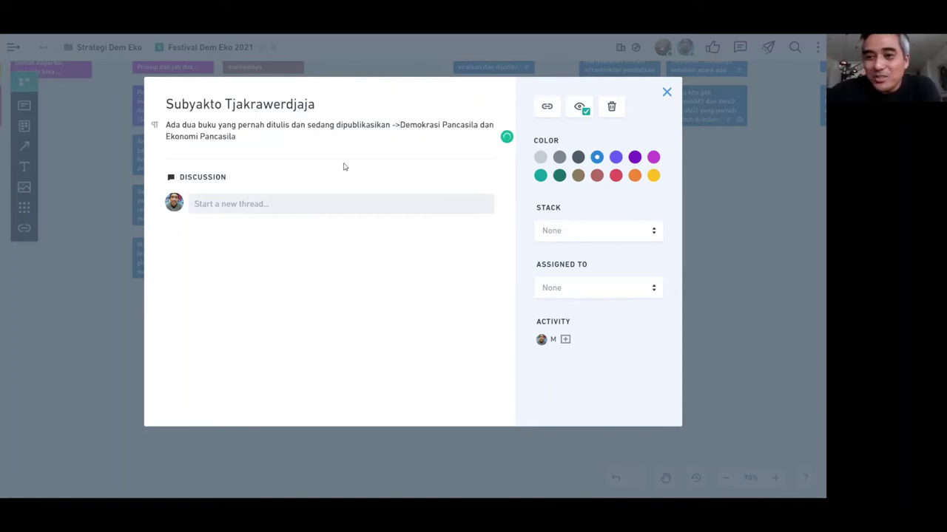
- Put "Demokrasi Pancasila dan Ekonomi Pancasila" on its own bulleted line and insert "Sistem" at its start
key(Return)
click(296, 142)
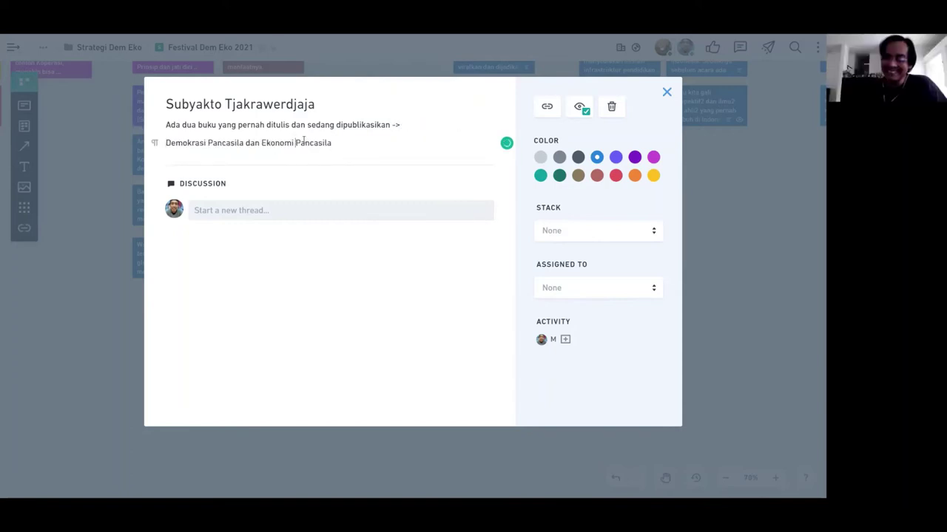
click(154, 143)
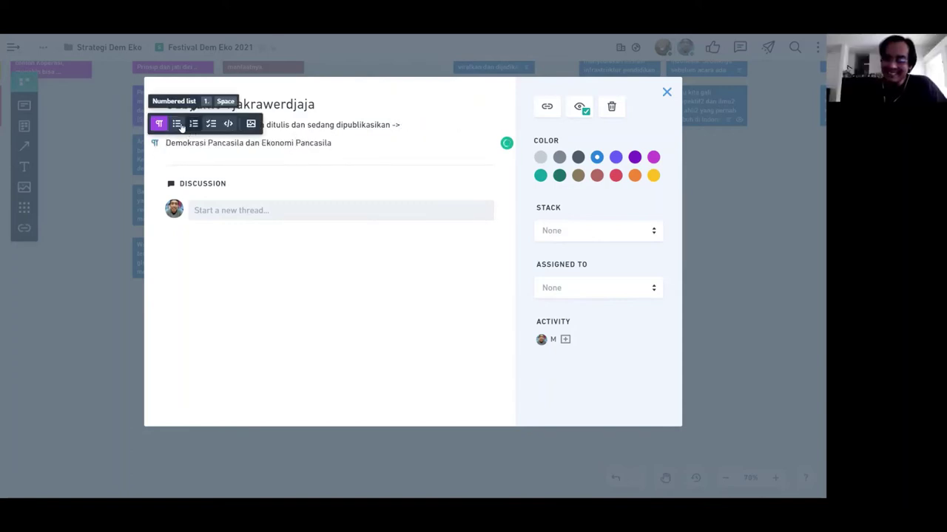
click(178, 125)
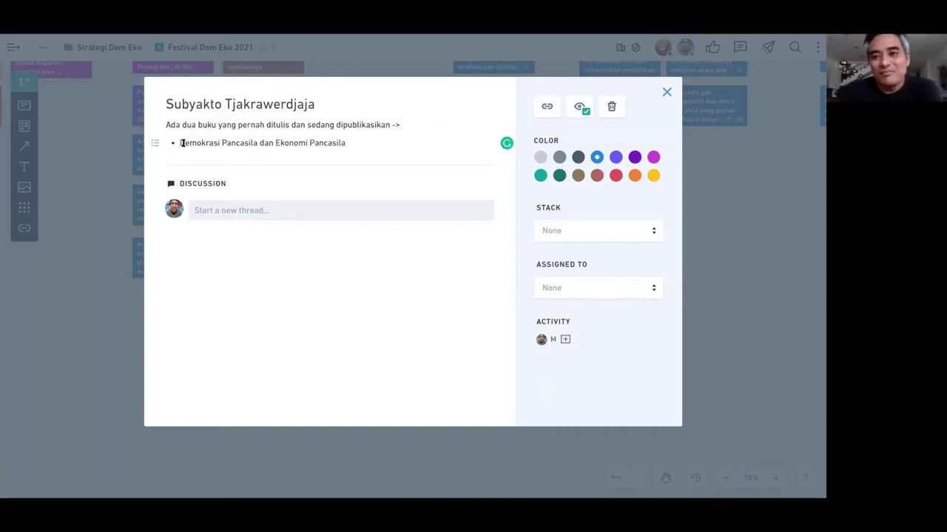
click(180, 143)
text(Sistem)
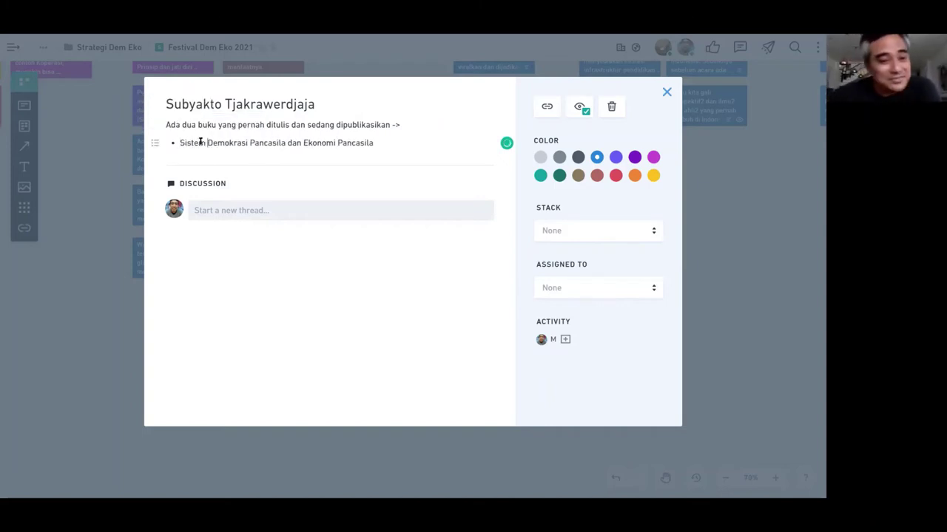
- Split the book bullet in the open card's description into "Sistem Demokrasi Pancasila" and "Sistem Ekonomi Pancasila", and close the card
click(302, 142)
key(BackSpace)
key(BackSpace)
key(BackSpace)
key(BackSpace)
key(BackSpace)
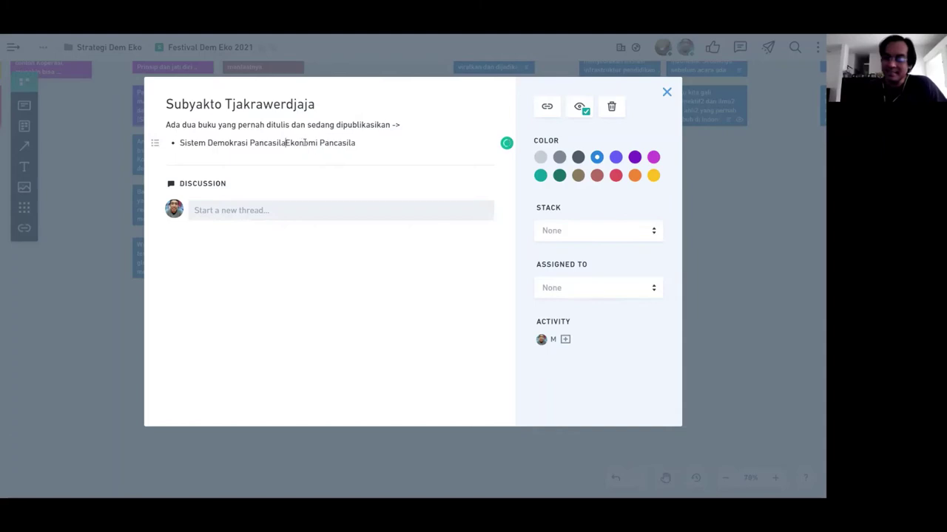
key(Return)
text(Sistem)
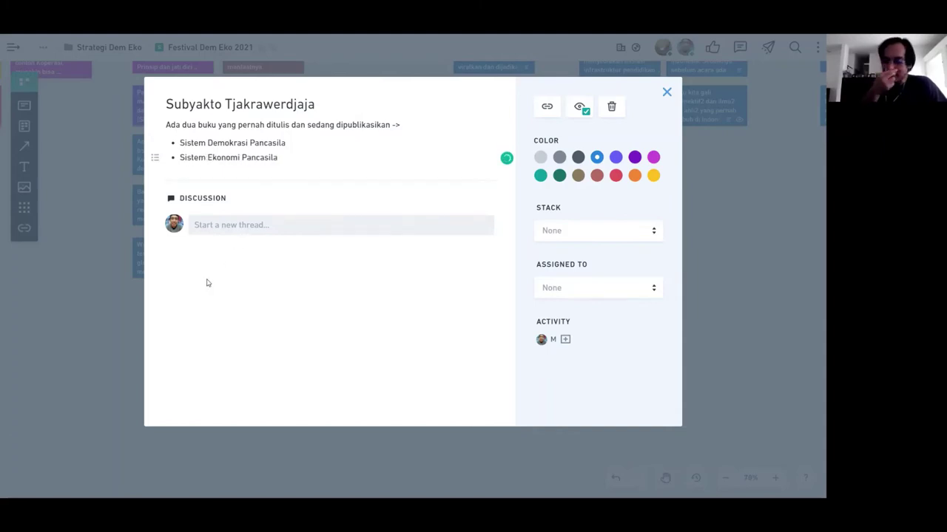
click(113, 340)
- Look over the board's card groups from KESAN - PESAN to KRITIK - SARAN, including INSPIRASI and PELUANG
drag(551, 205, 460, 211)
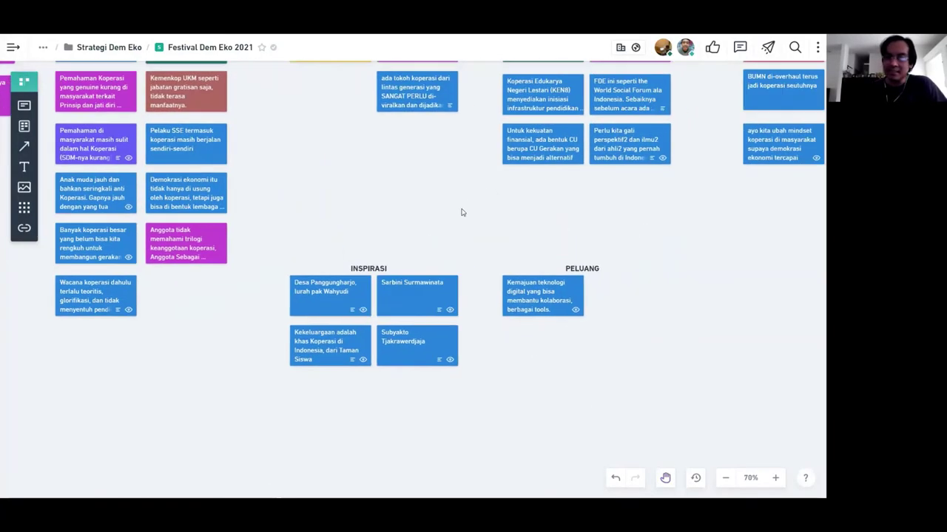
scroll(412, 208, right, 5)
scroll(484, 270, up, 3)
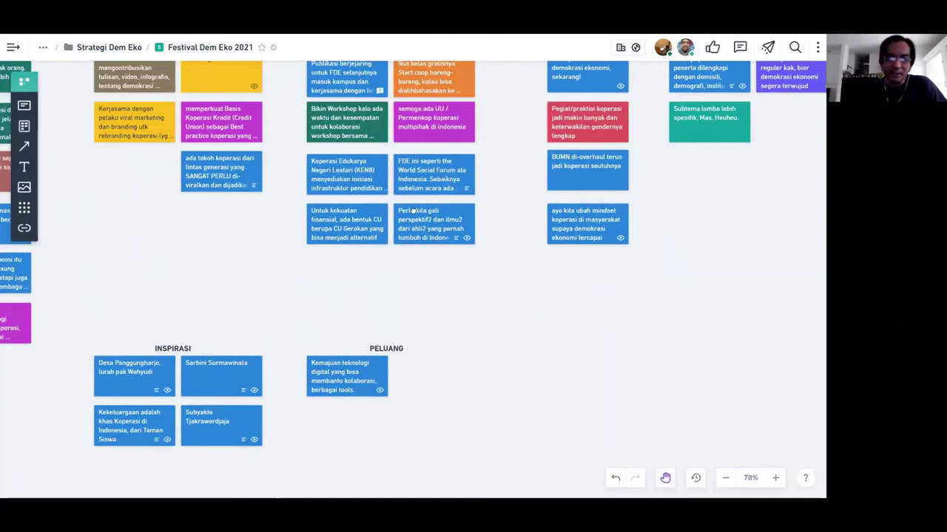
scroll(619, 283, right, 3)
scroll(619, 284, up, 3)
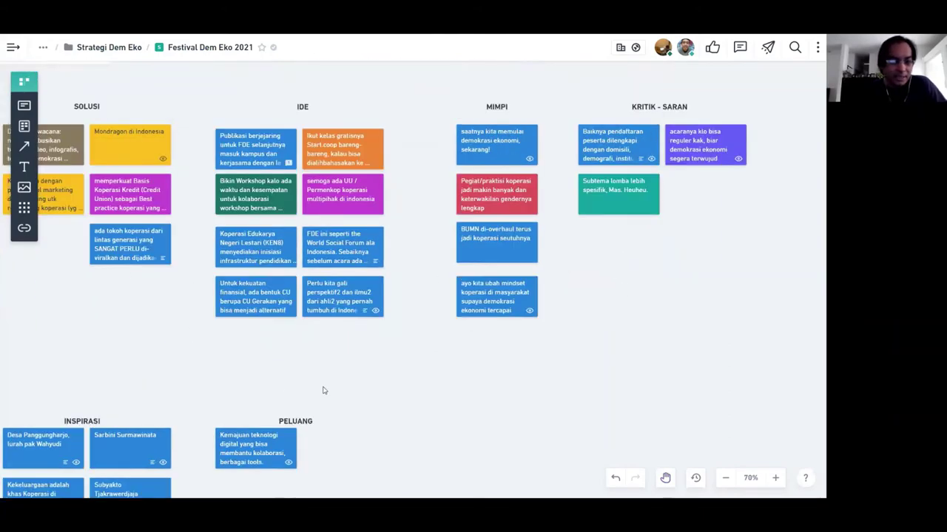
scroll(490, 266, left, 4)
scroll(491, 266, down, 2)
scroll(229, 355, left, 2)
scroll(230, 355, down, 1)
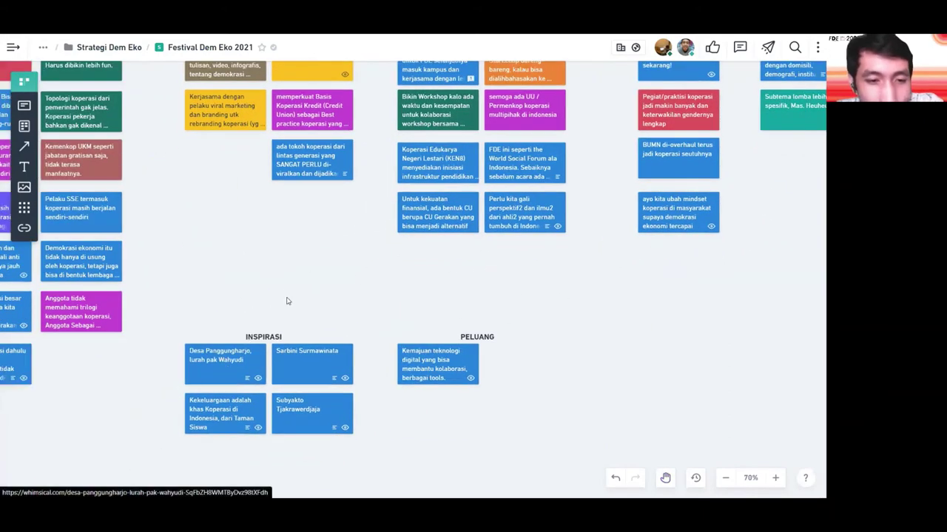
scroll(317, 264, left, 3)
scroll(323, 262, up, 2)
drag(323, 262, 348, 298)
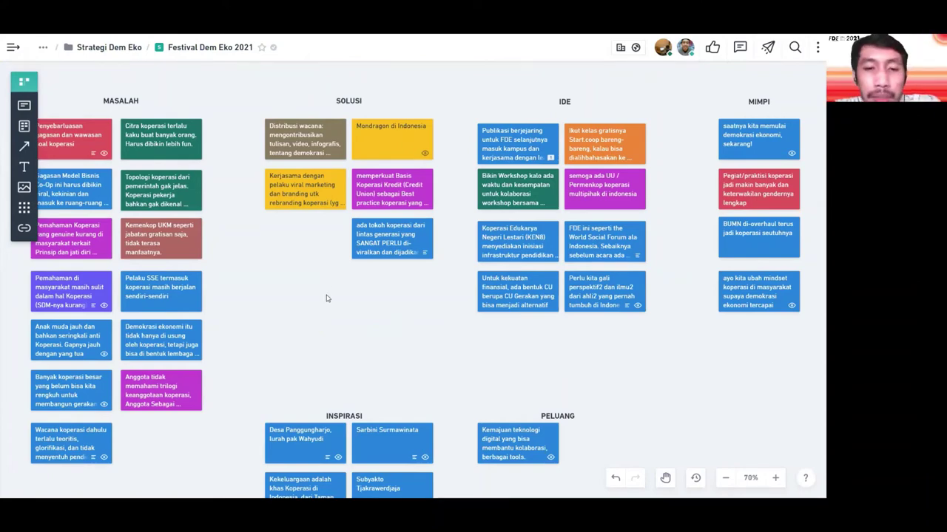
scroll(306, 295, left, 3)
scroll(387, 121, left, 6)
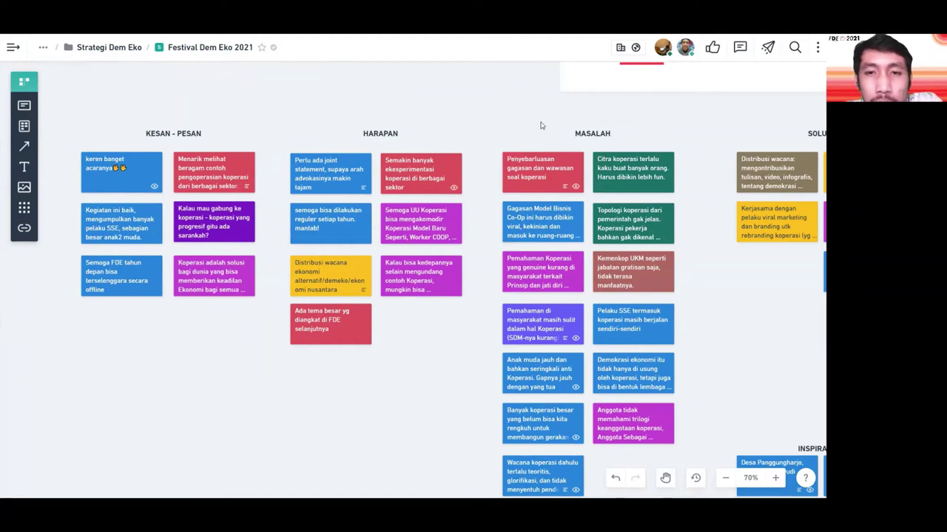
scroll(431, 118, right, 1)
scroll(431, 118, right, 10)
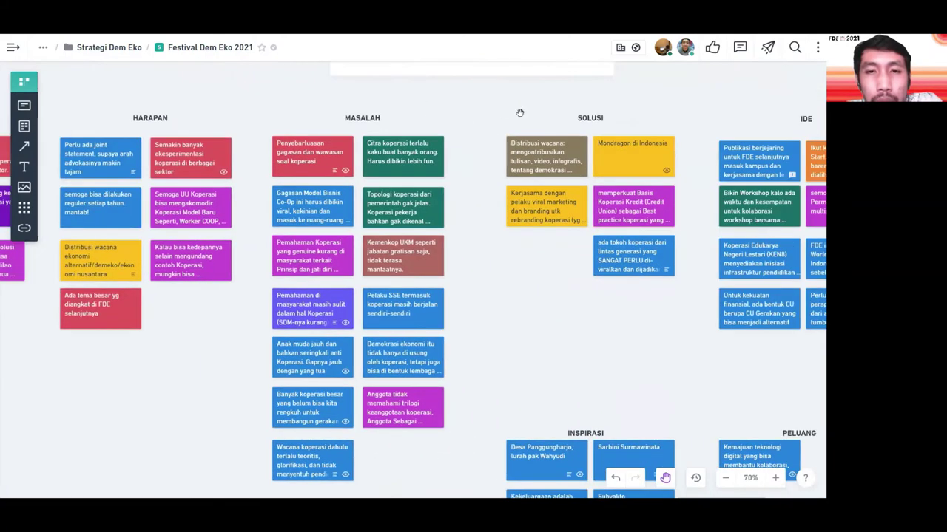
scroll(500, 121, right, 4)
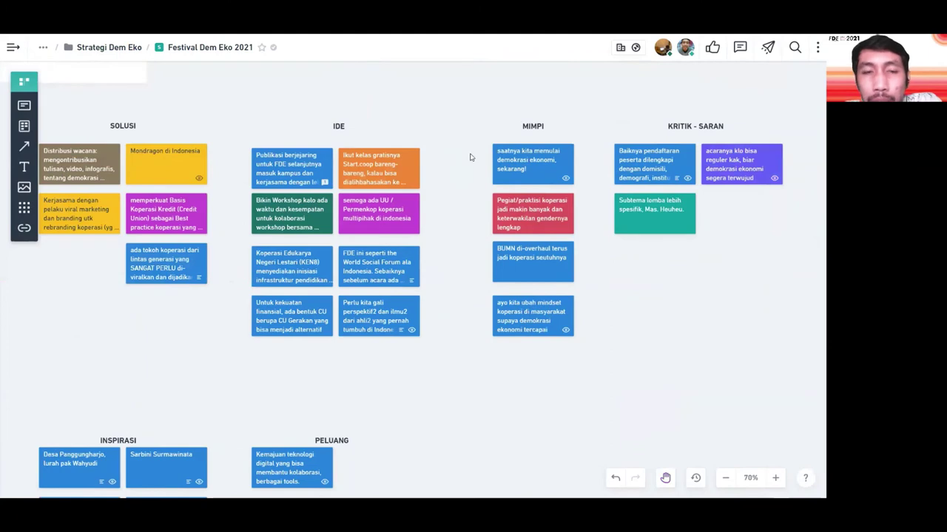
scroll(397, 101, right, 2)
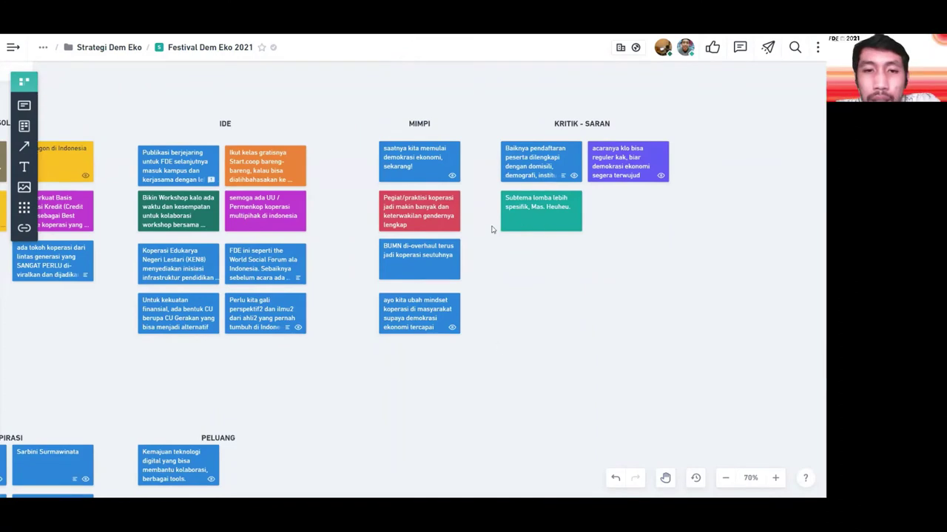
scroll(518, 281, right, 5)
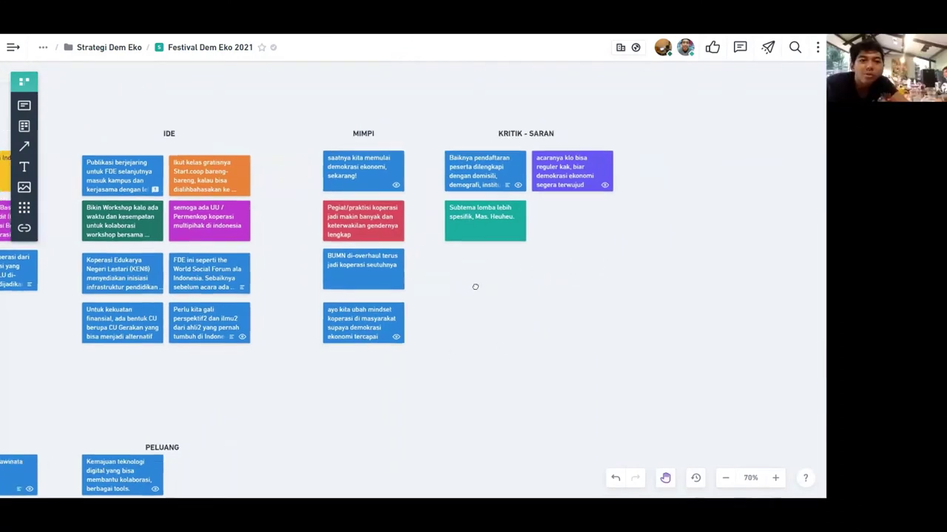
scroll(499, 278, left, 3)
drag(500, 279, 574, 290)
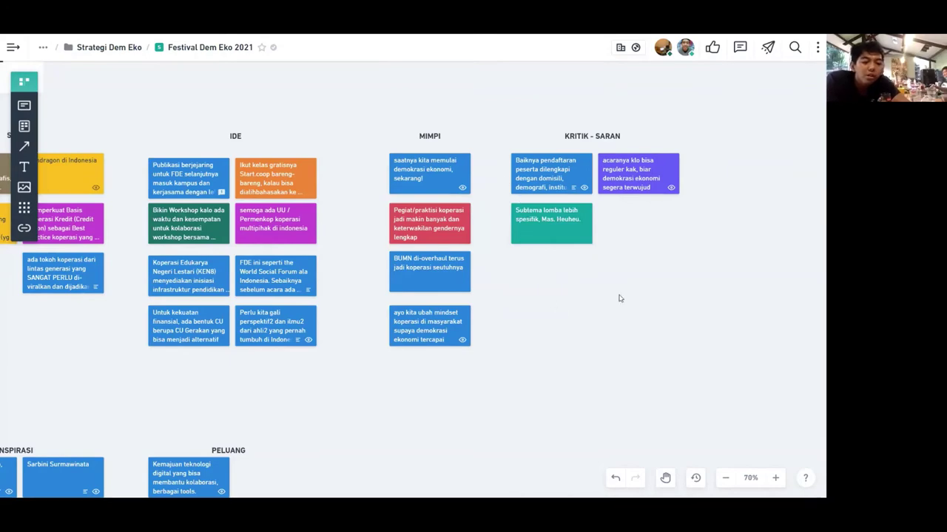
scroll(587, 282, right, 4)
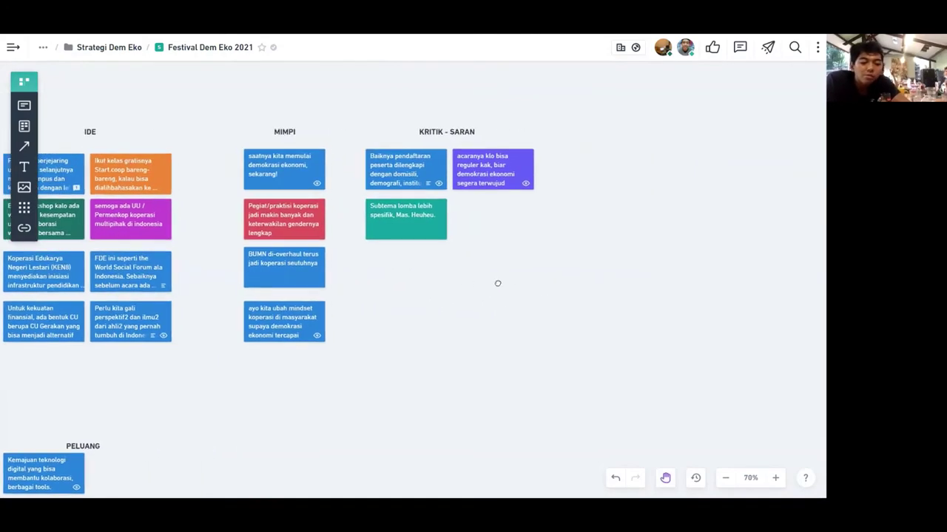
scroll(498, 283, left, 8)
scroll(505, 274, left, 5)
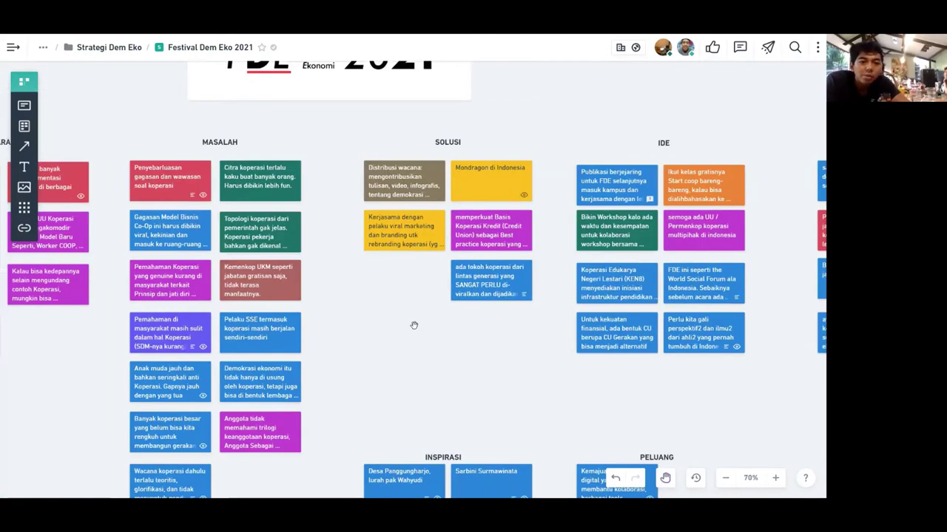
scroll(404, 259, down, 2)
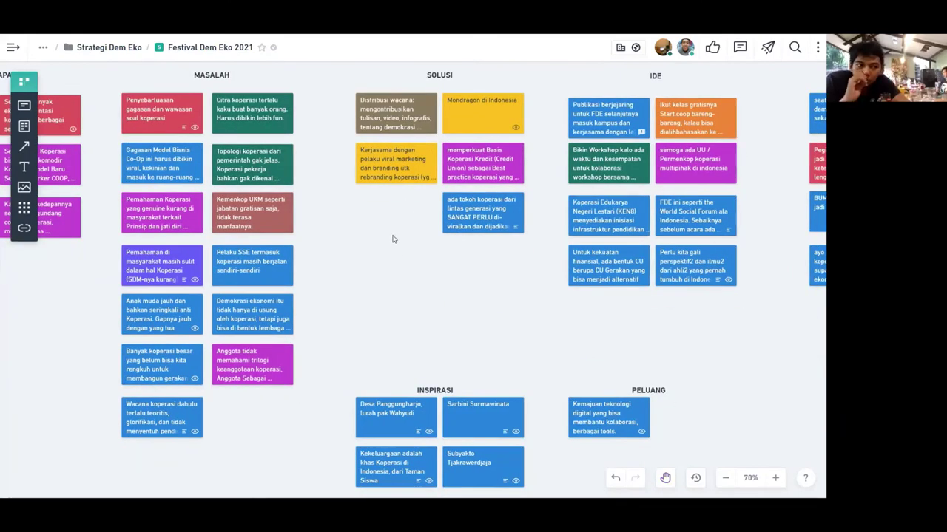
drag(359, 257, 449, 279)
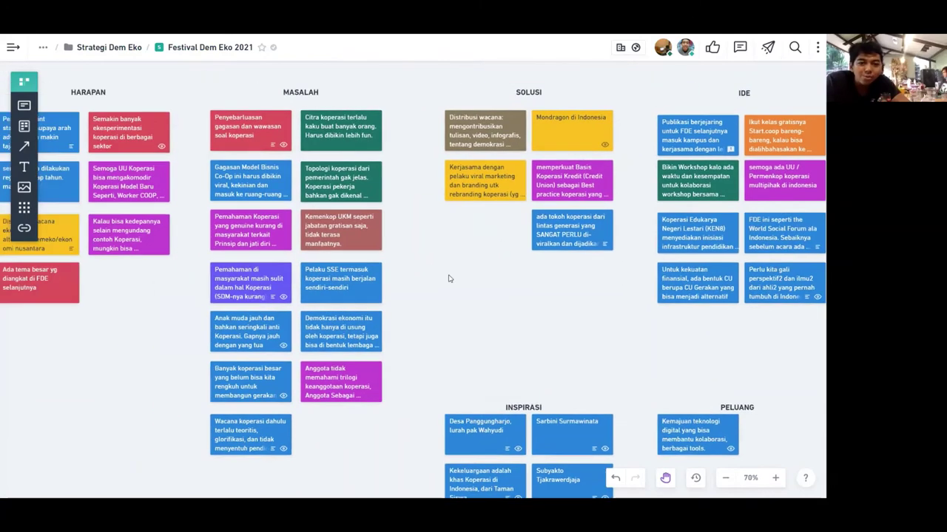
scroll(448, 279, left, 4)
scroll(448, 278, down, 1)
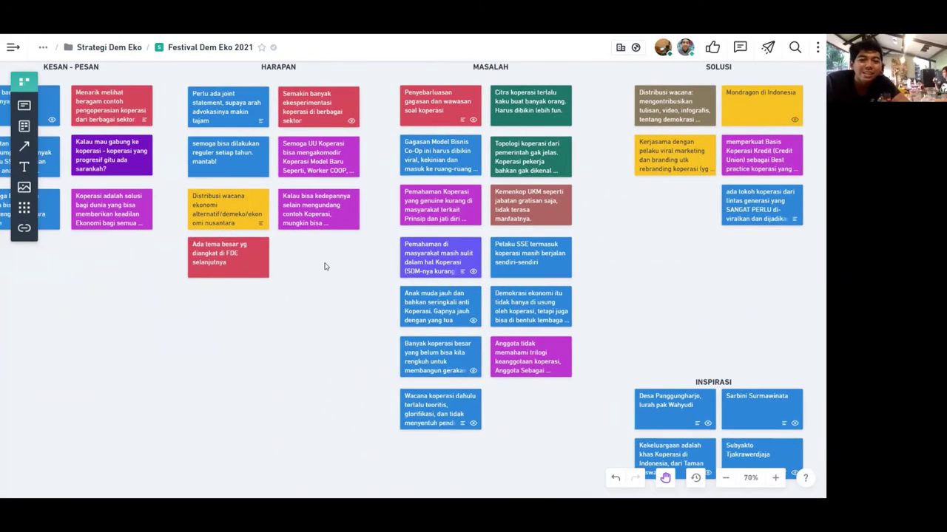
drag(327, 283, 383, 299)
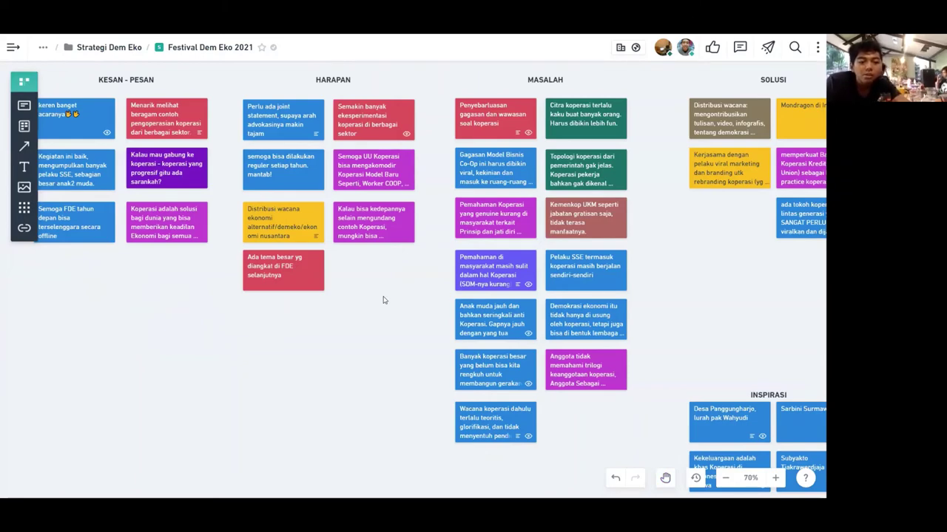
scroll(602, 271, right, 5)
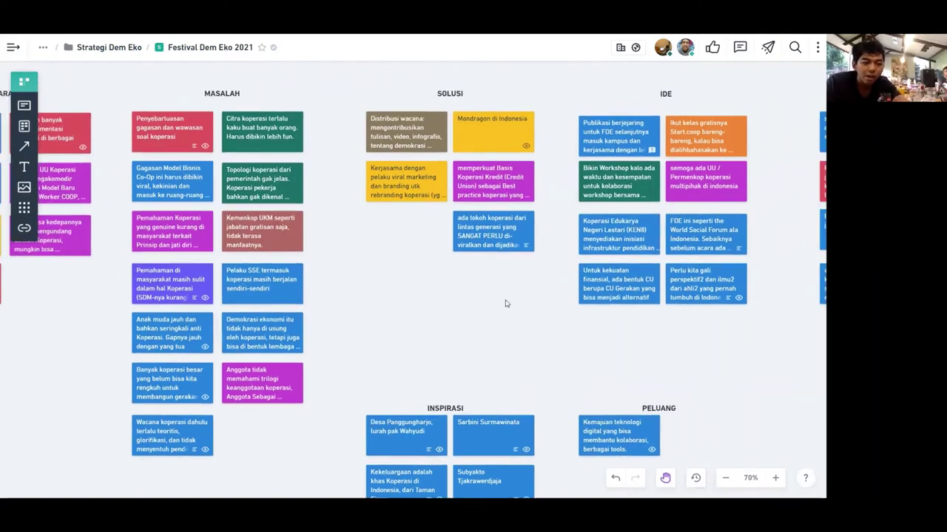
drag(549, 285, 505, 302)
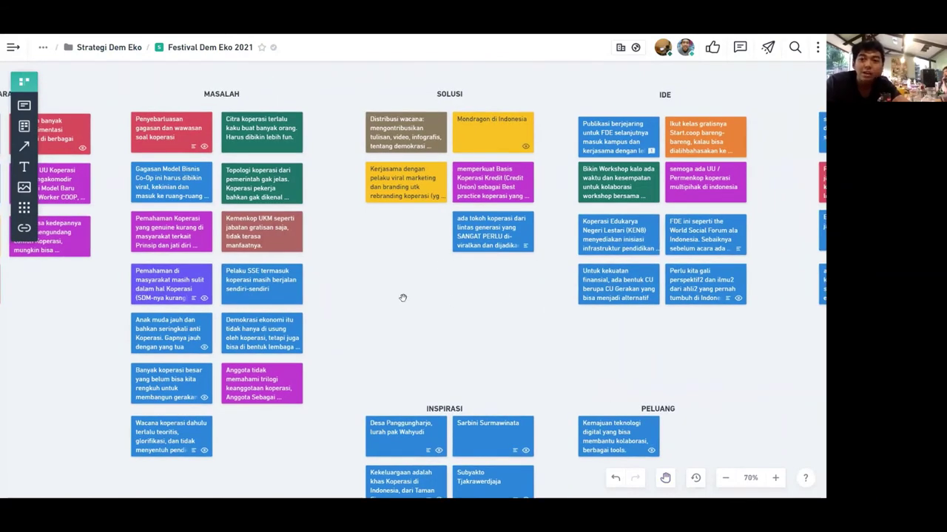
- Add a card beside the last MASALAH card, titled "Rezim ekonomi yang ada sekarang membuat wacana Demokrasi Ekonomi sulit dipraktekkan secara "penuh waktu""
drag(403, 298, 458, 240)
scroll(29, 116, left, 3)
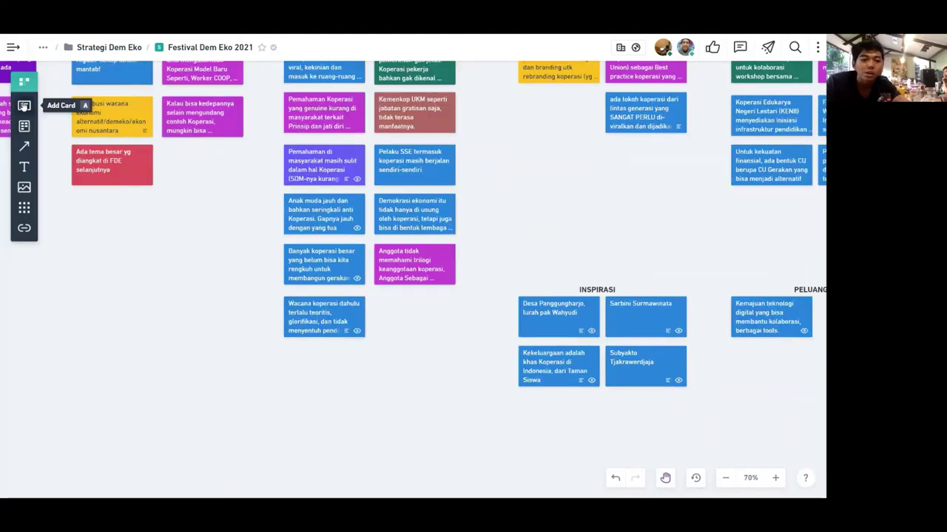
drag(23, 105, 396, 310)
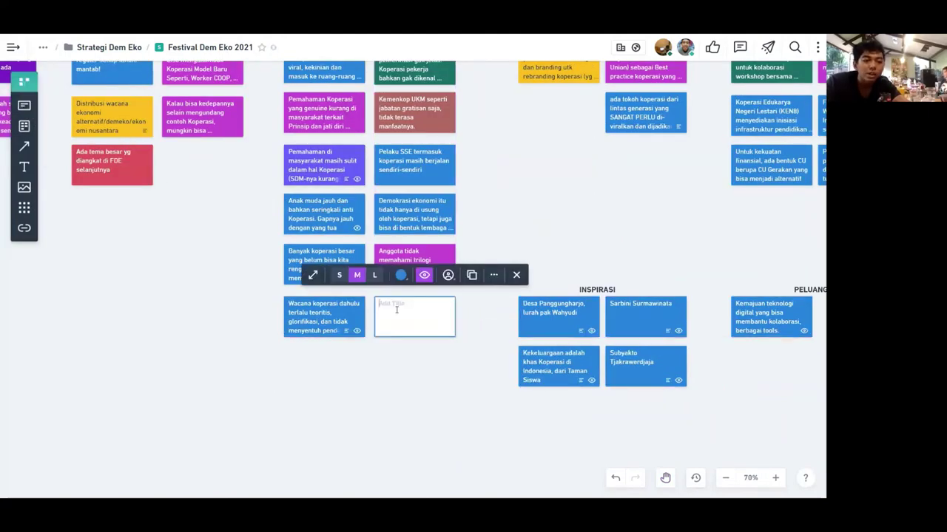
text(Re)
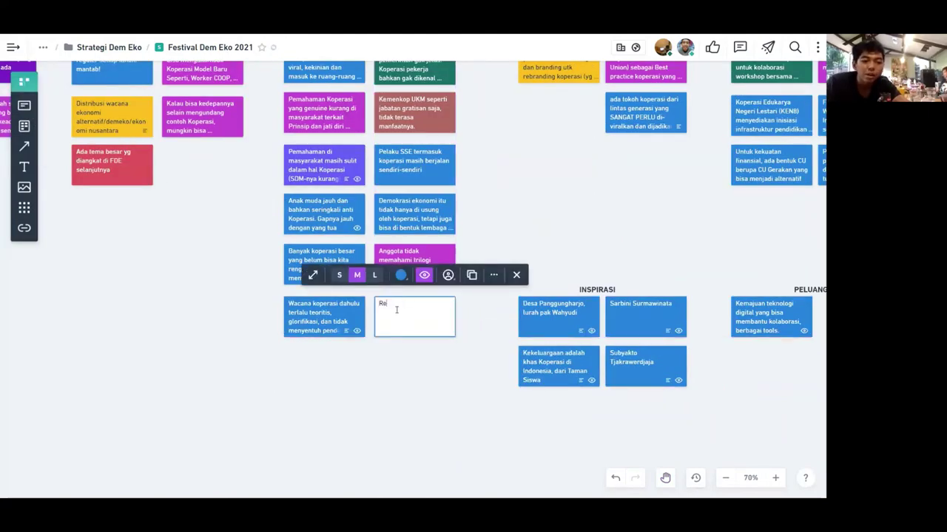
text(zim ekonomi)
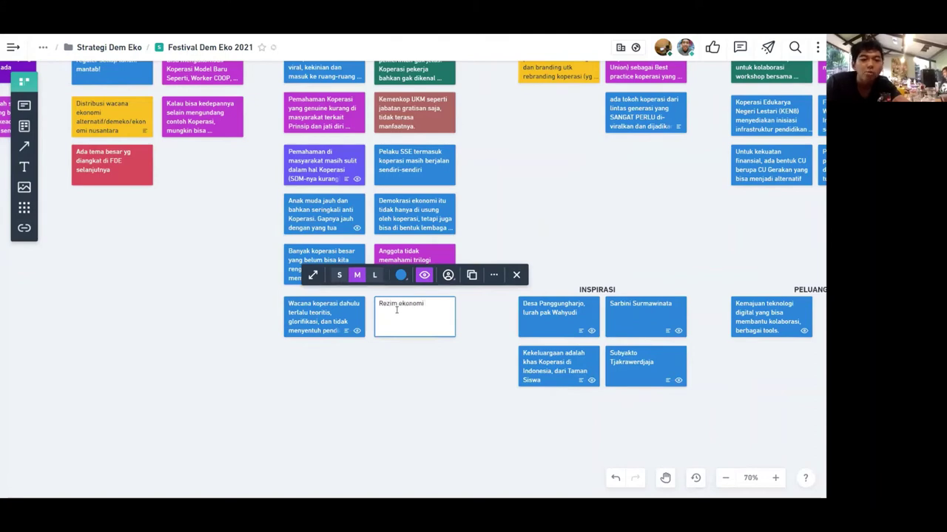
text( yang ada sekarang membuat)
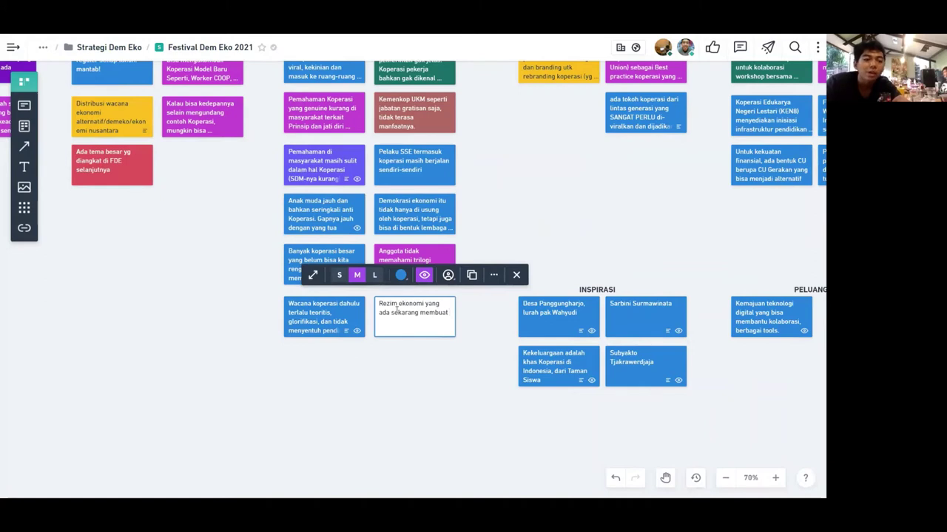
text( wacana Demokr)
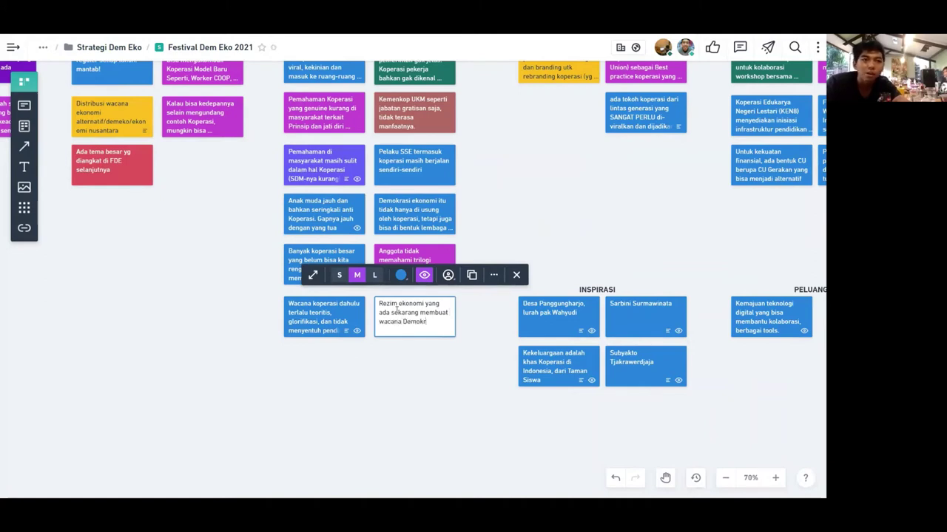
text(asi Ekonomi)
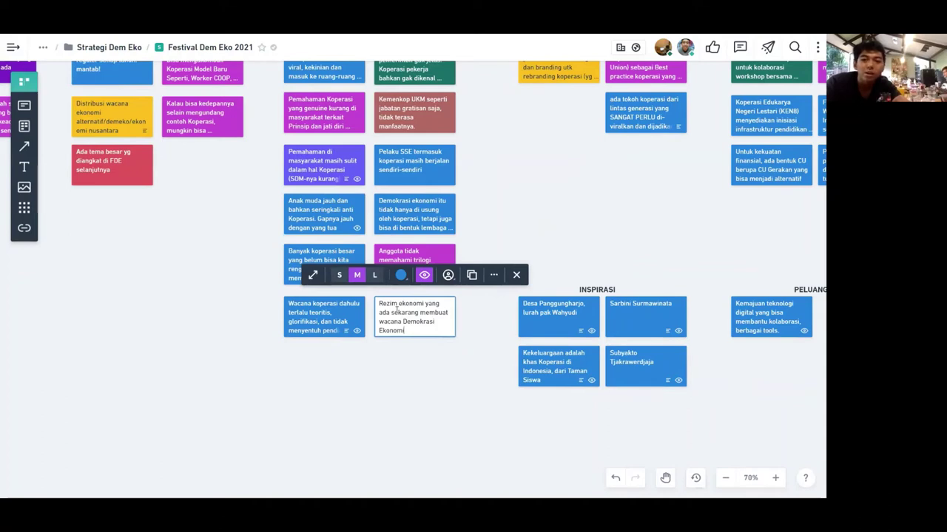
text( sulit diprak)
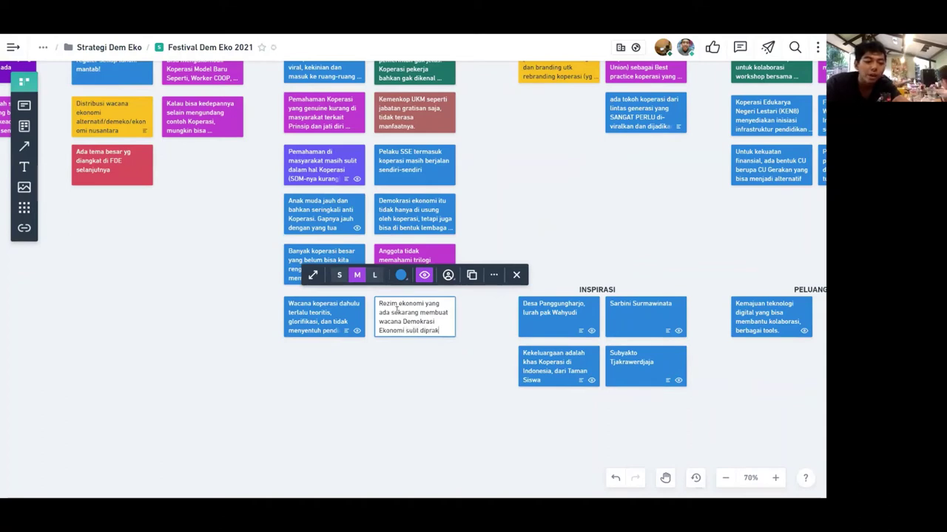
text(tekkan seca)
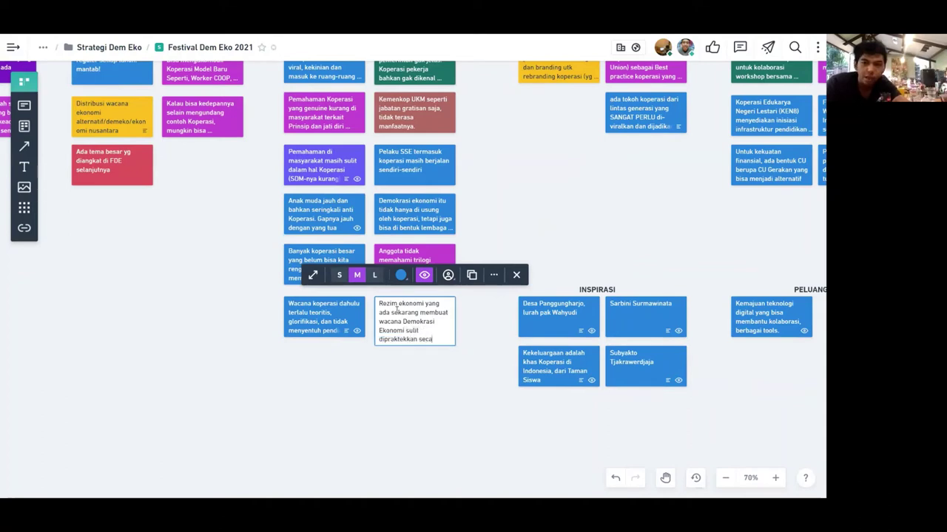
text(ra "penuh w)
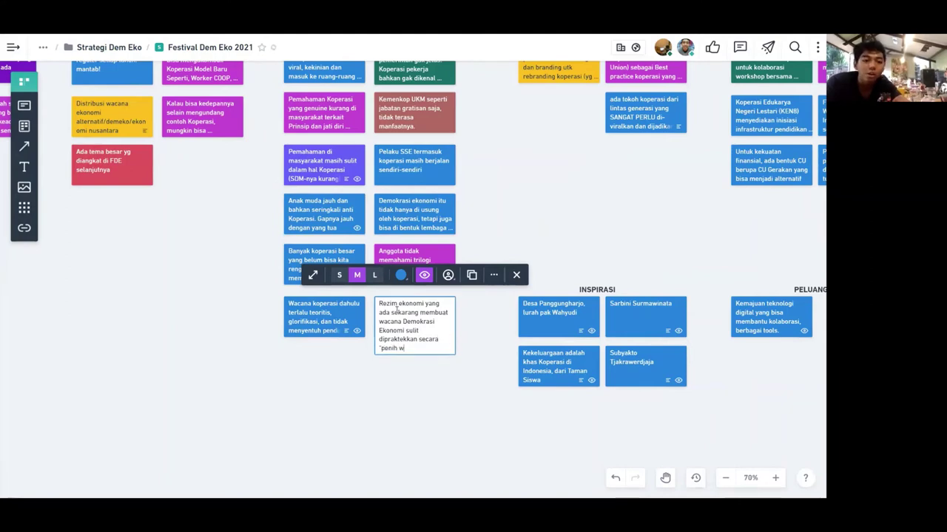
key(BackSpace)
key(BackSpace)
text(uh waktu)
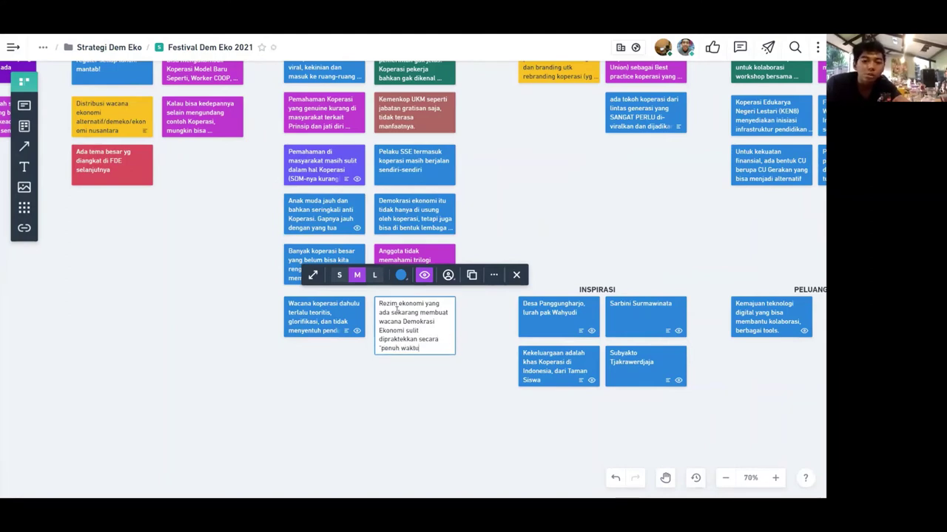
click(442, 392)
- Open the new "Rezim ekonomi" card and start its description with "Banyak praktek orang2 koperasi yang masih 2 kaki"
click(425, 320)
click(241, 160)
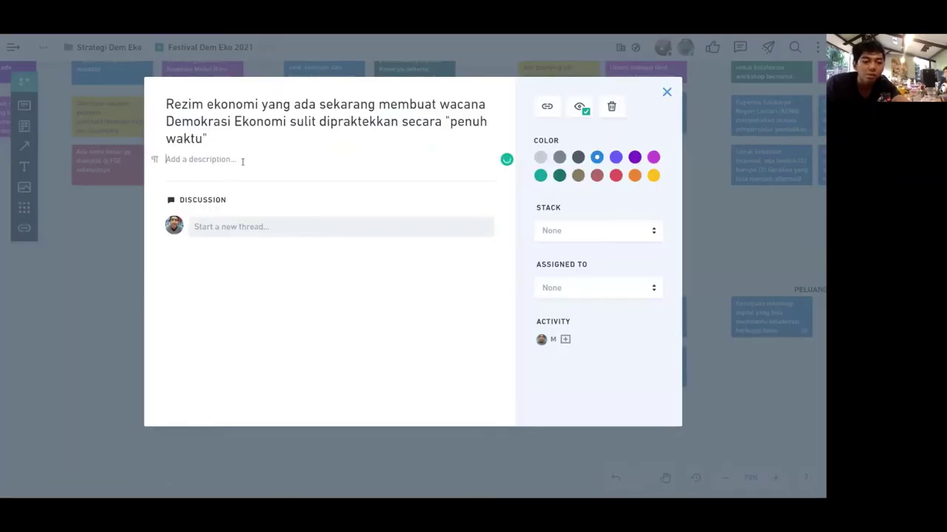
text(Banya)
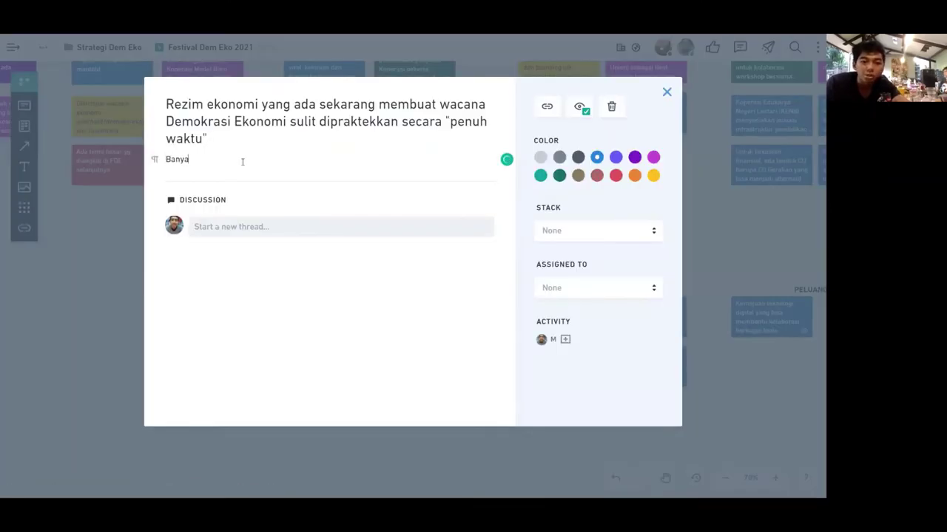
text(k praktek yang m)
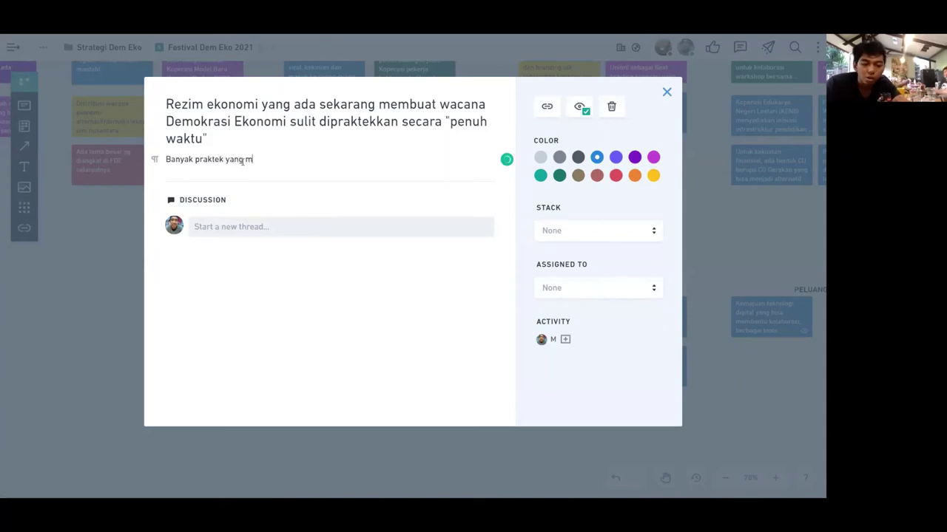
text(ud)
key(BackSpace)
key(BackSpace)
key(BackSpace)
key(BackSpace)
key(BackSpace)
key(BackSpace)
key(BackSpace)
key(BackSpace)
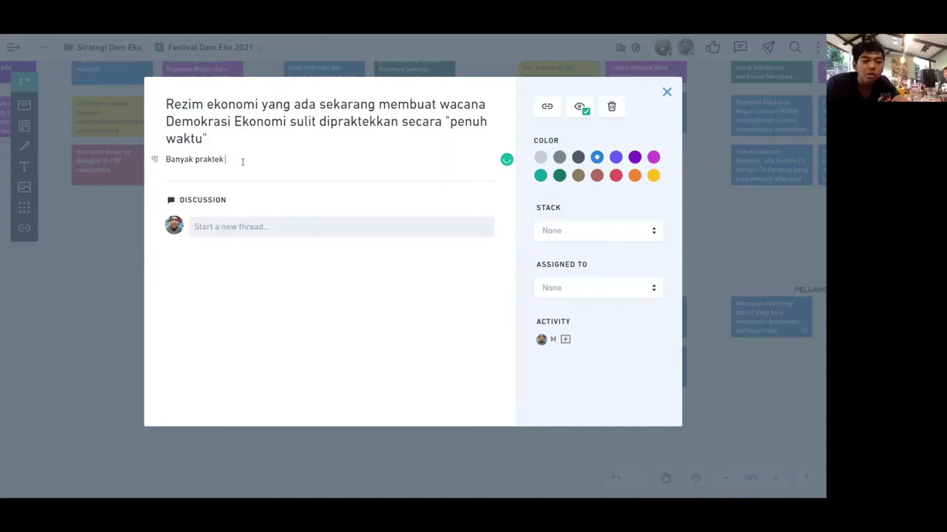
text(orang2)
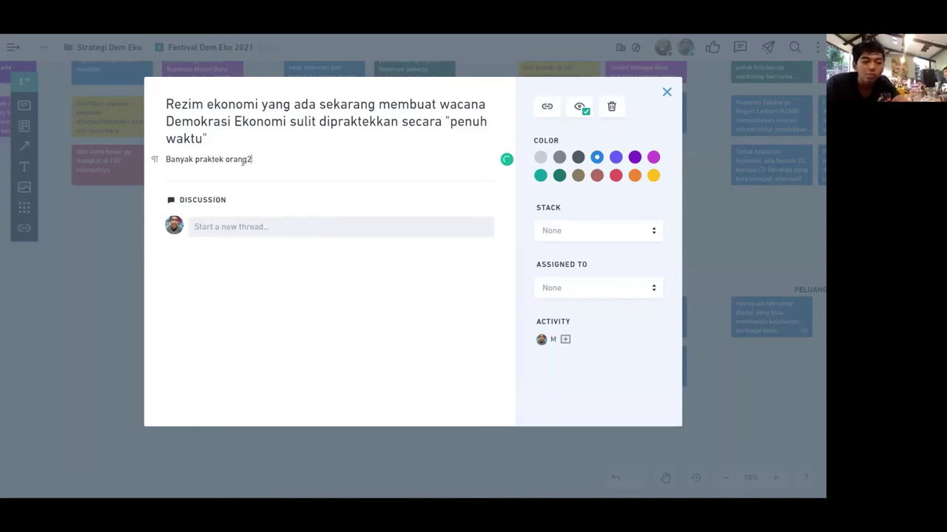
text( koperasi yang masih 2 kaki)
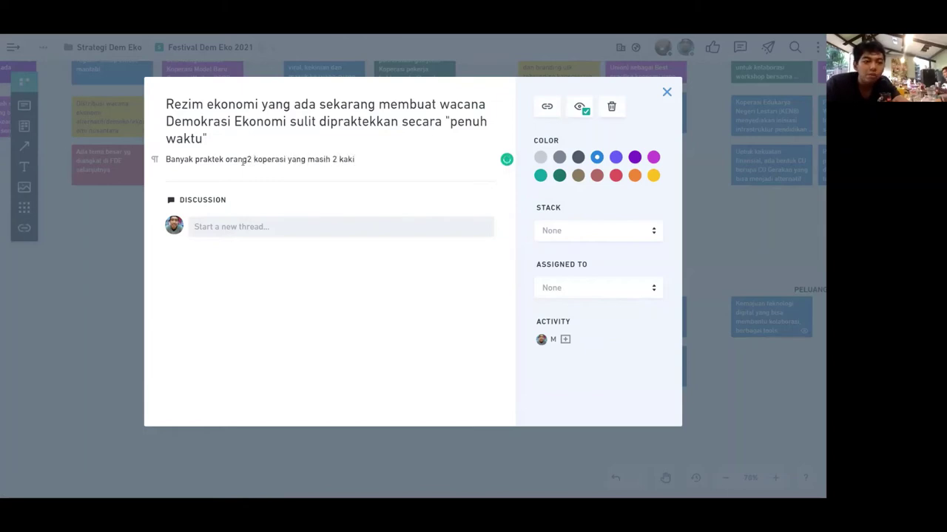
- Continue the card's description with ", ada pendapatan sehari2 seperti pada umumnya,"
text(, ada pendapatan seh)
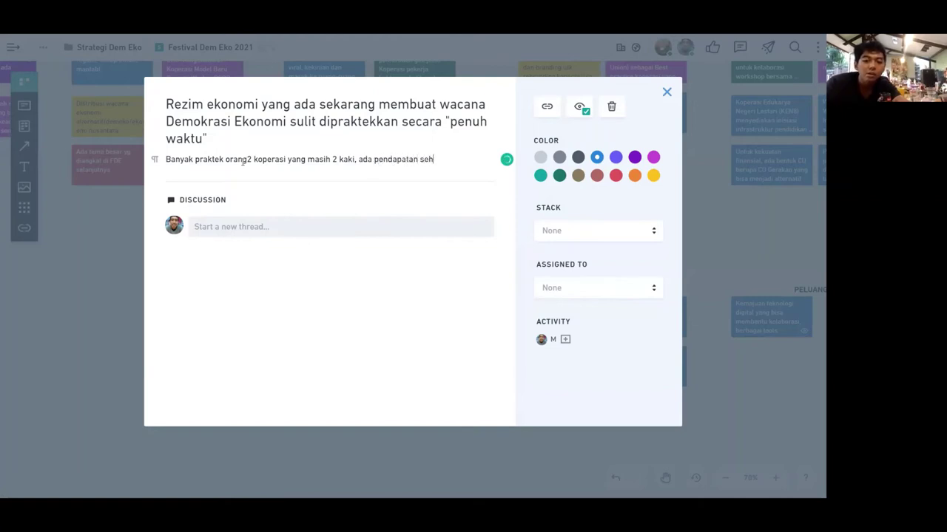
text(ari2 sep)
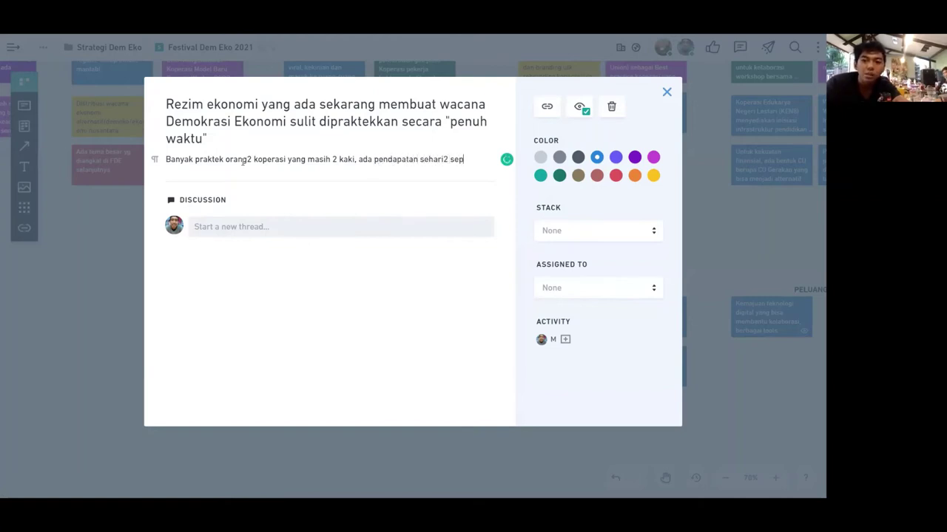
text(erti pada umumn)
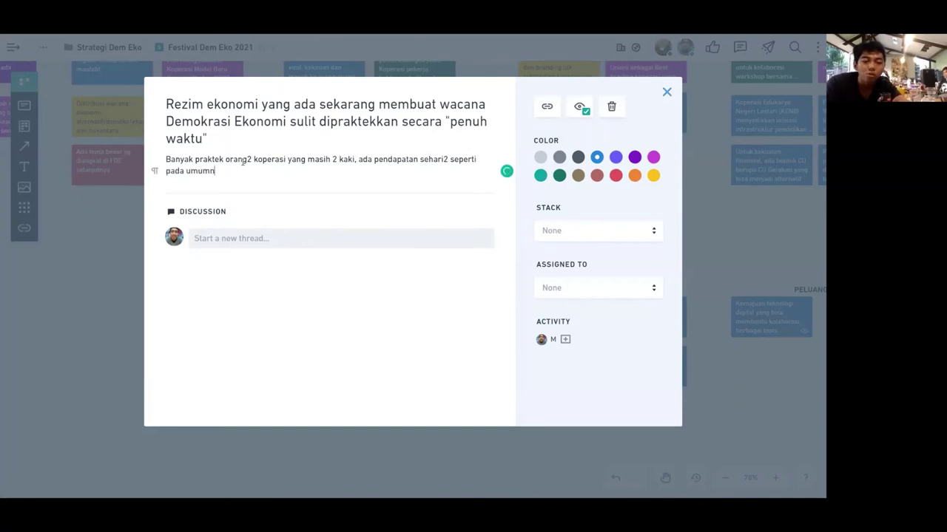
text(ya, tatapi)
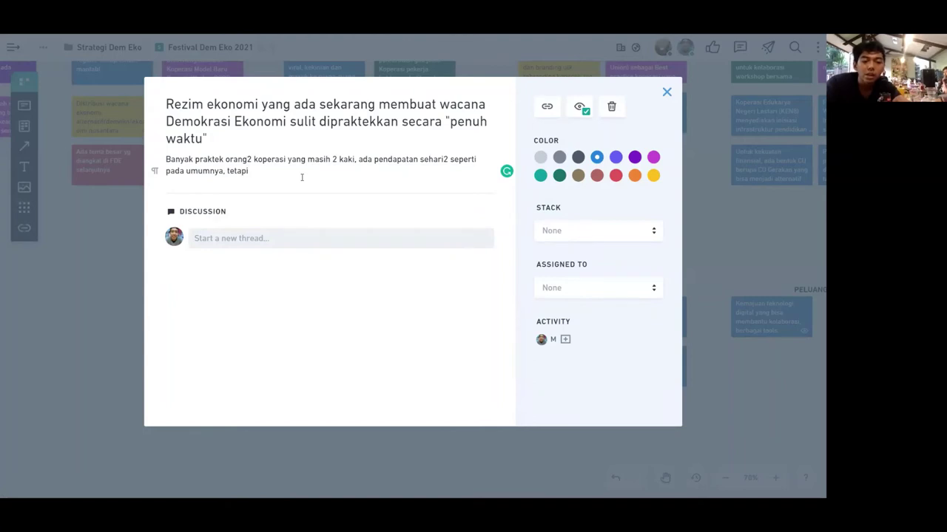
- End the description with "lalu disambi untuk kegiatan yang kooperatif dan Demokrasi Ekonomi." and close the card
key(ctrl+shift+Left)
text(lalu disam)
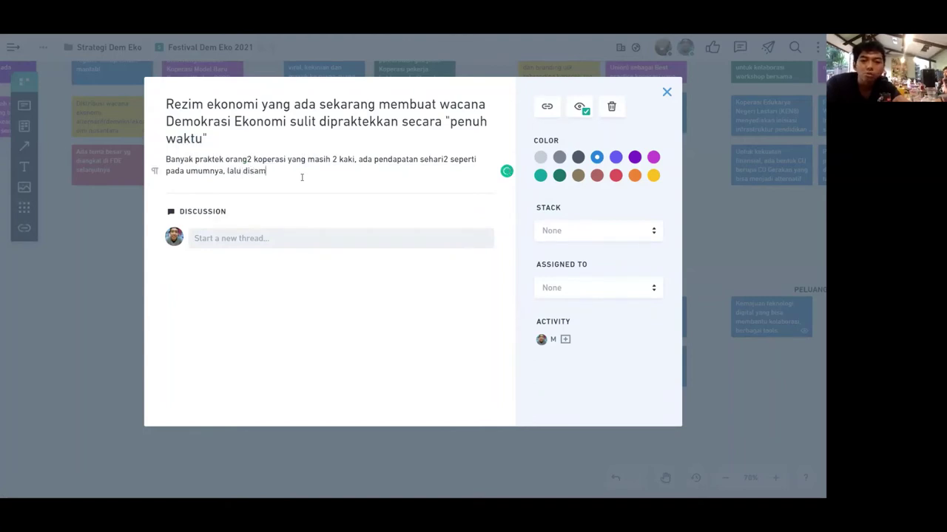
text(bi untuk)
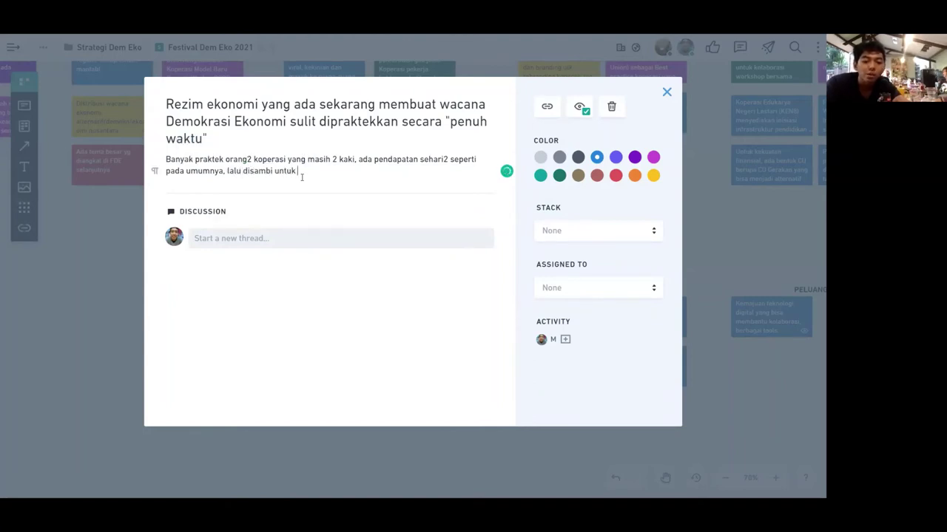
text( kegiatan)
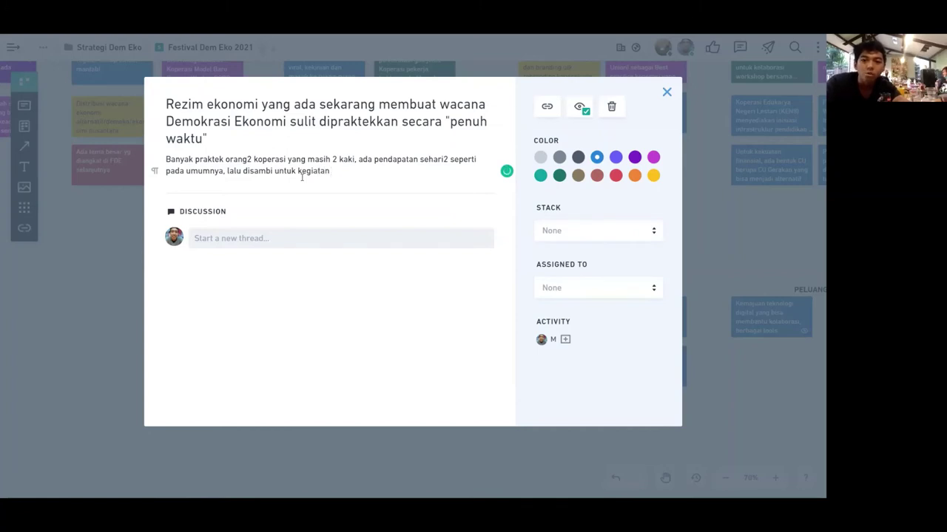
text(yang)
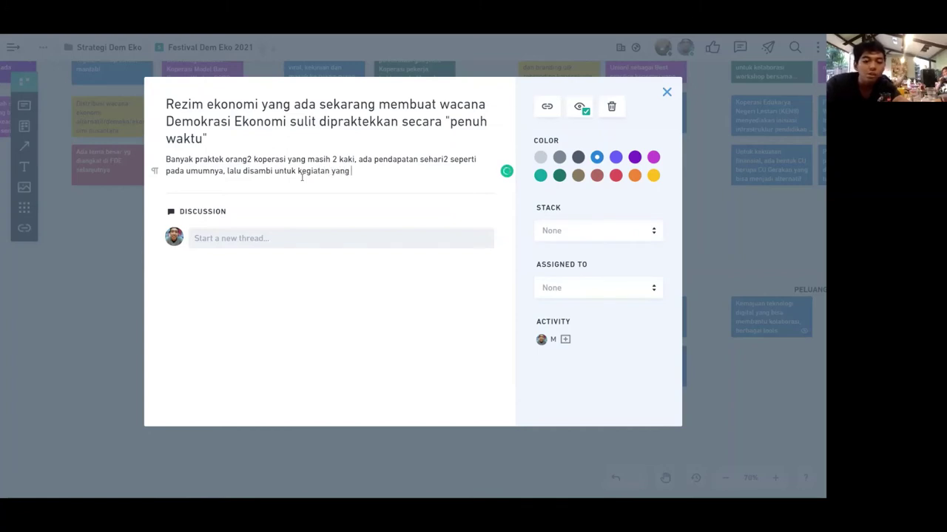
text( kooperatif da)
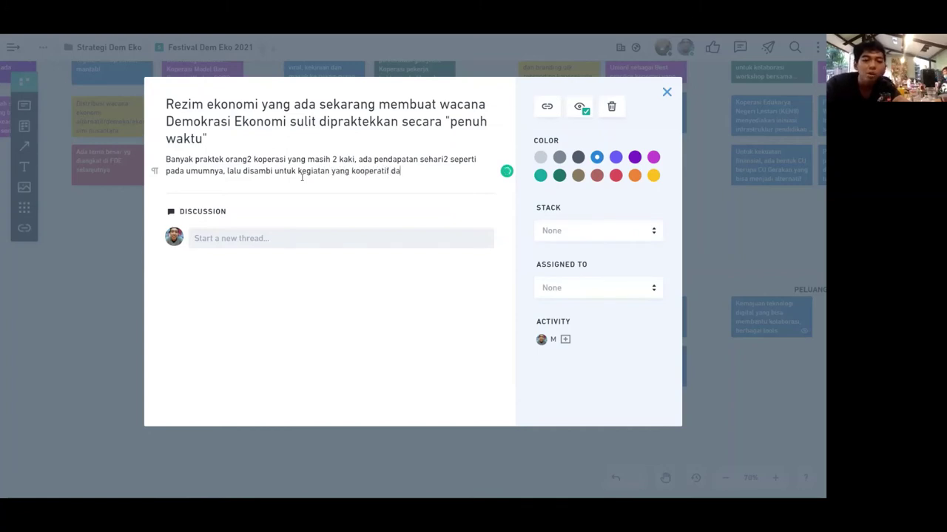
text(n Demokrasi Ekonomi.)
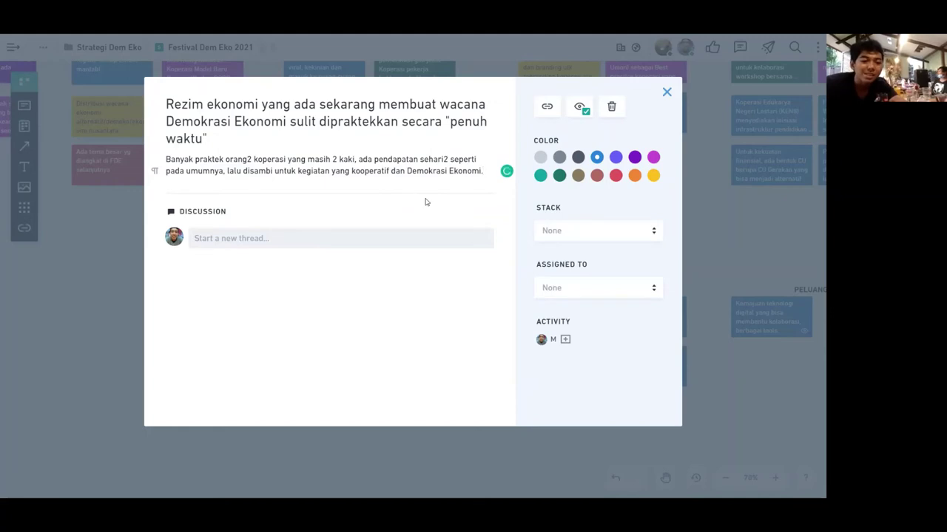
click(114, 292)
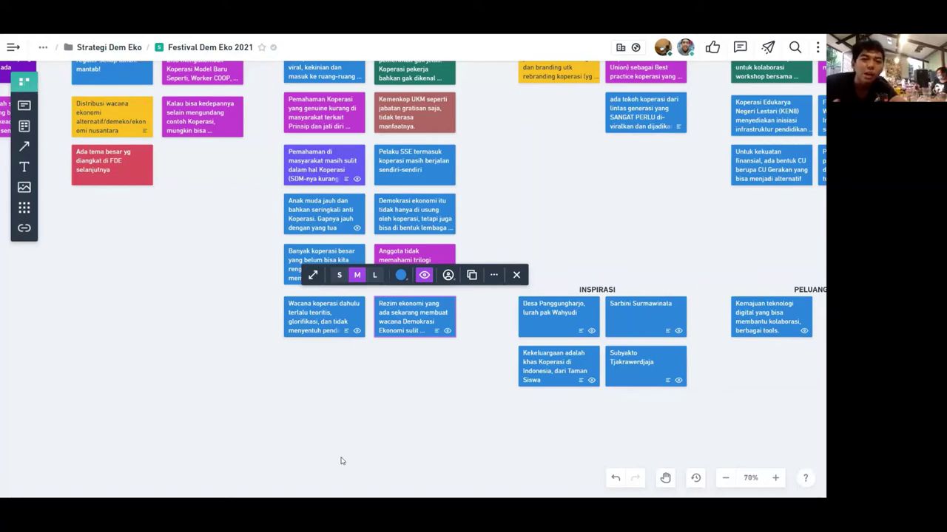
- Reopen the "Rezim ekonomi" card and insert "(terutama yang baru2 karena masih belum stabil usahanya)" after "orang2 koperasi" in its description
click(511, 207)
double_click(412, 318)
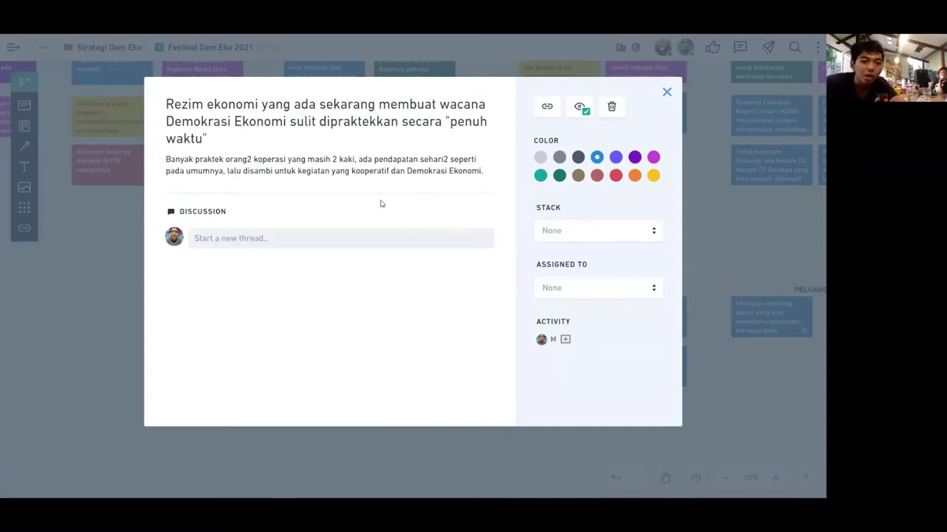
click(288, 159)
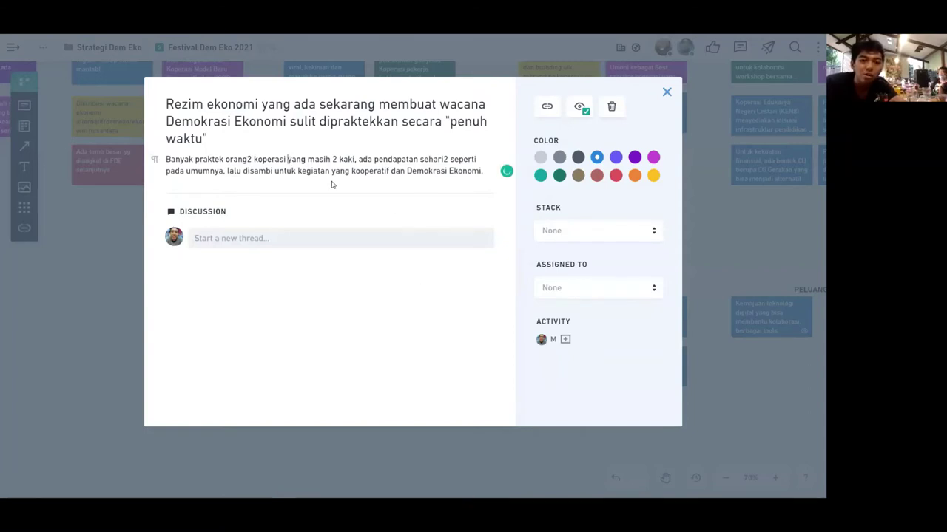
text((terutama yan)
text(g baru2 karena mas)
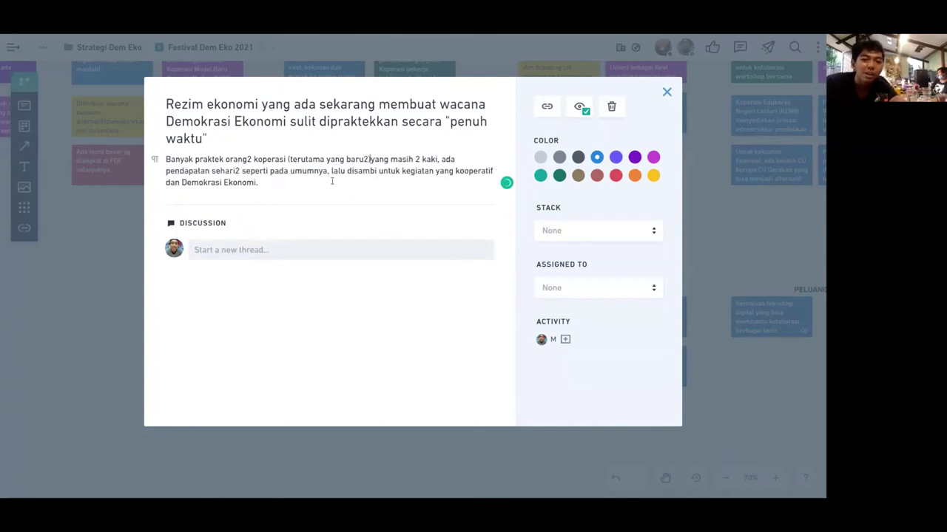
text())
key(Left)
key(Left)
text(karena mas)
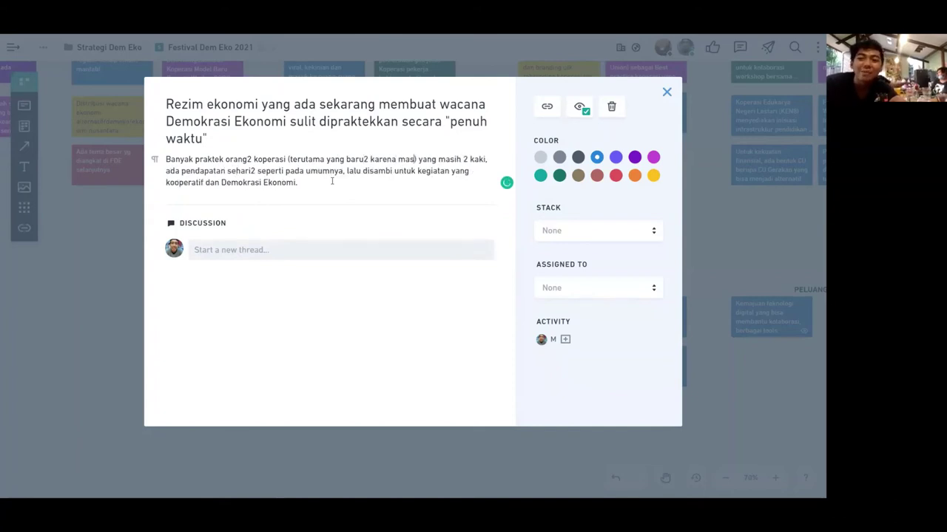
text(ih)
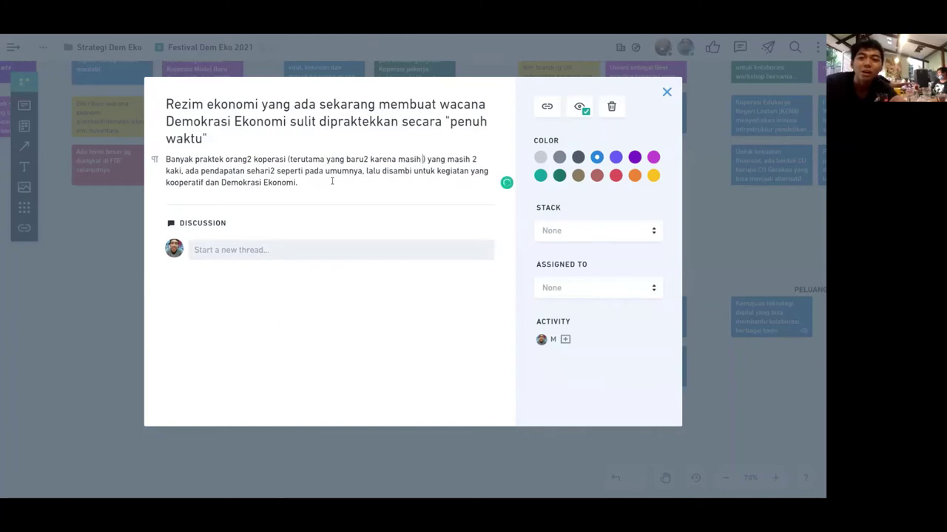
text( belum stabi)
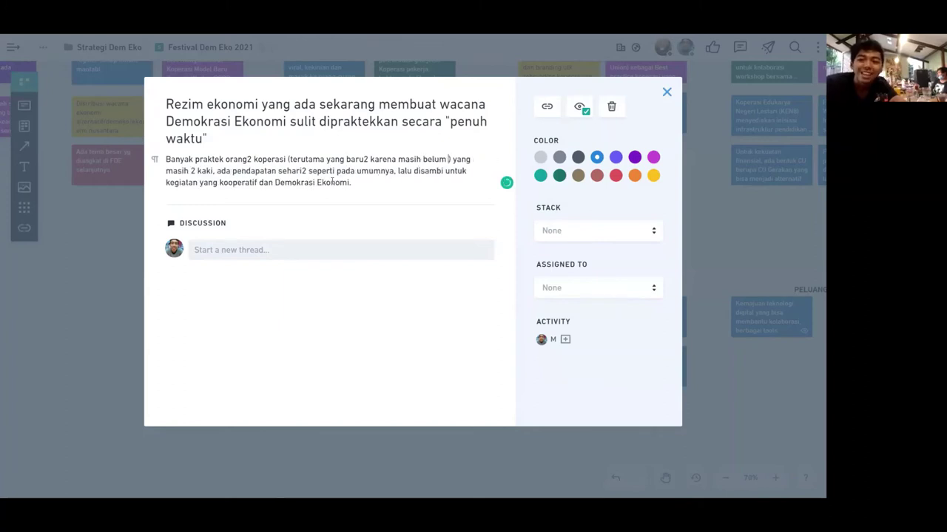
text(l)
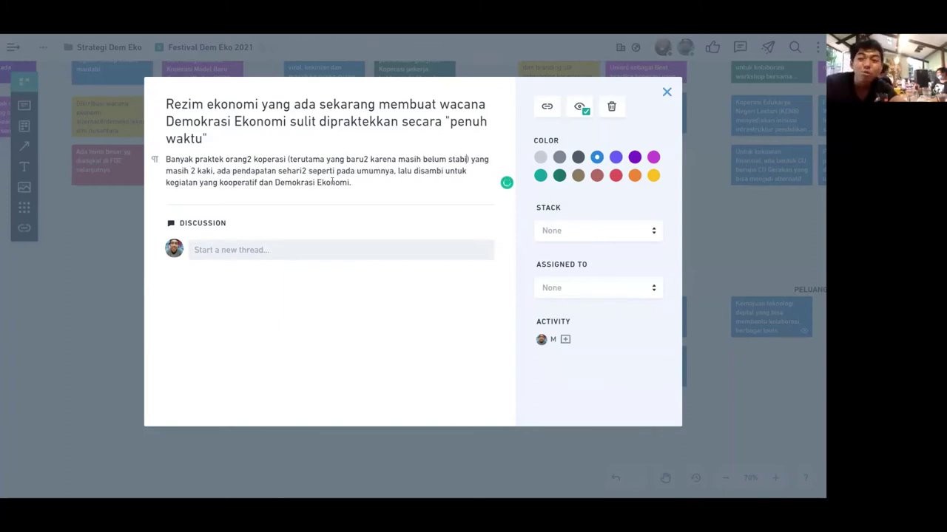
text( usahanya)
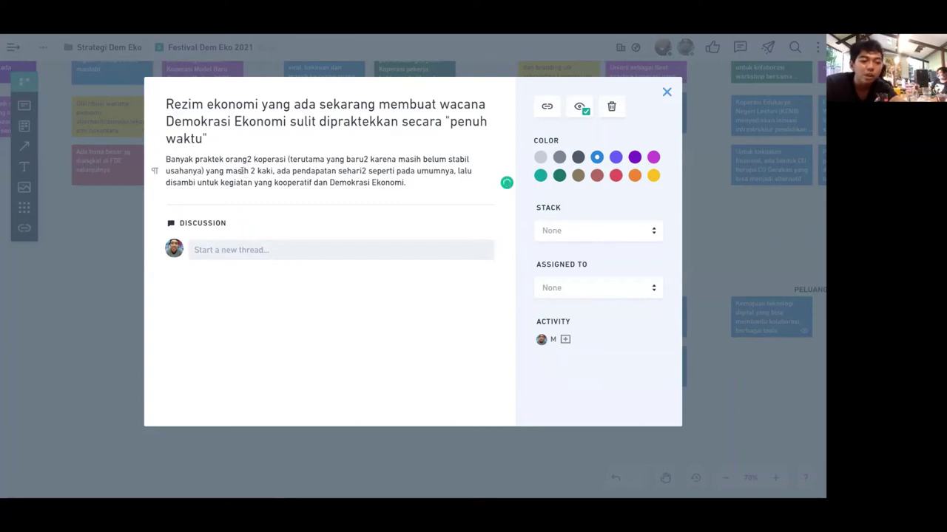
- Remove the word "masih" before "belum stabil usahanya" in the description and close the card
double_click(409, 159)
key(BackSpace)
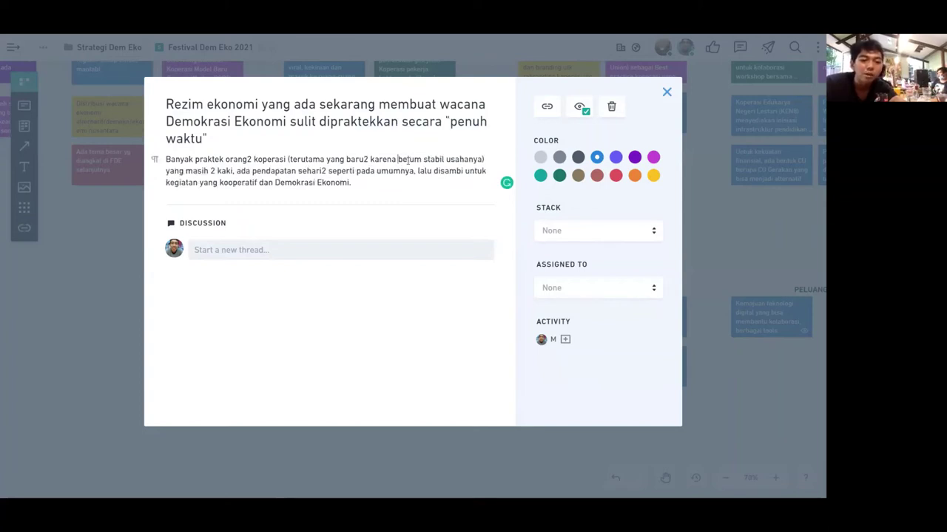
click(379, 178)
click(751, 247)
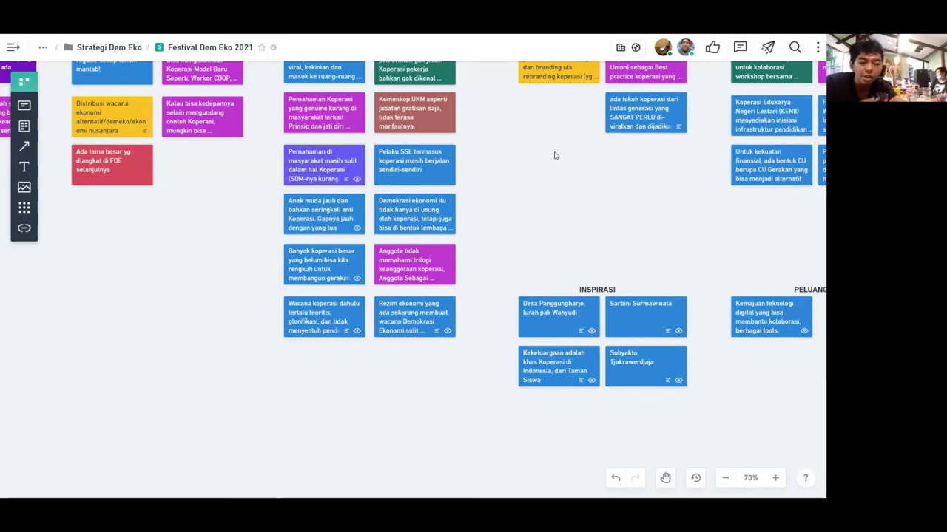
- Move the whole KESAN - PESAN group with its heading farther left, away from the HARAPAN group
scroll(513, 205, up, 3)
scroll(511, 211, down, 2)
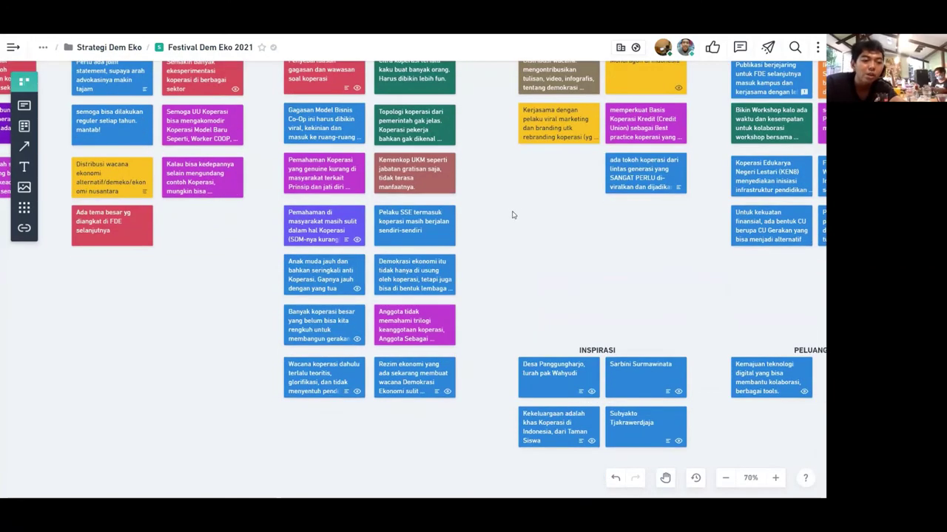
ctrl+scroll(511, 212, down, 3)
scroll(349, 100, left, 5)
scroll(349, 101, up, 1)
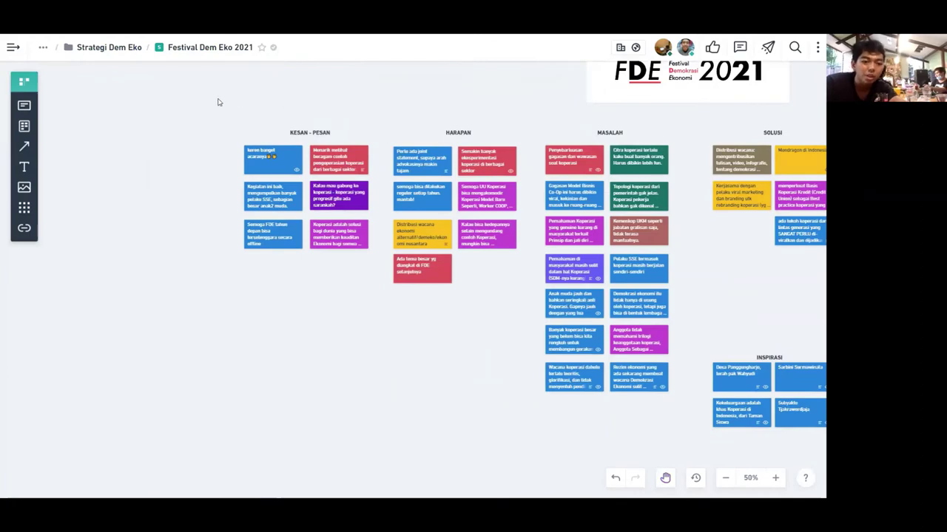
drag(218, 99, 374, 303)
drag(158, 176, 78, 164)
- Move the HARAPAN group left toward KESAN - PESAN, and shift the MASALAH group left to widen its gap to SOLUSI
drag(343, 106, 508, 332)
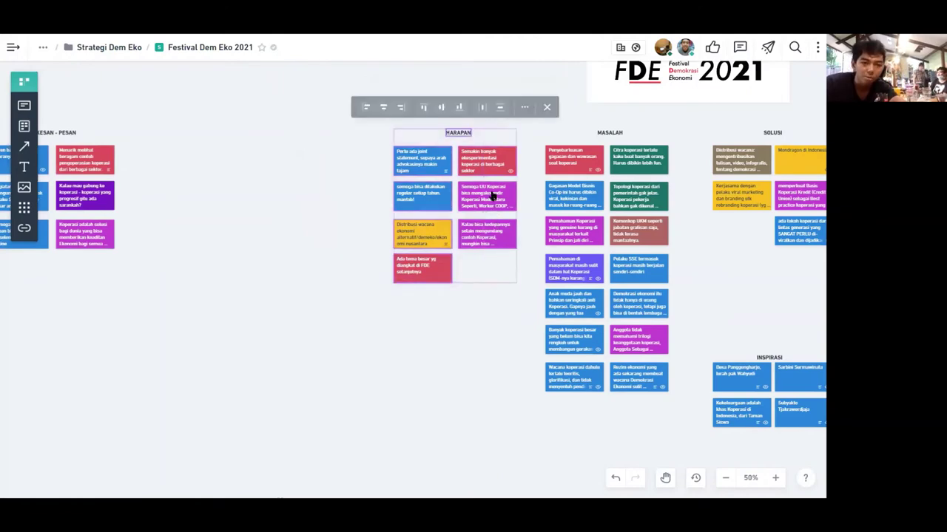
drag(492, 193, 337, 159)
scroll(491, 193, right, 5)
scroll(491, 194, down, 1)
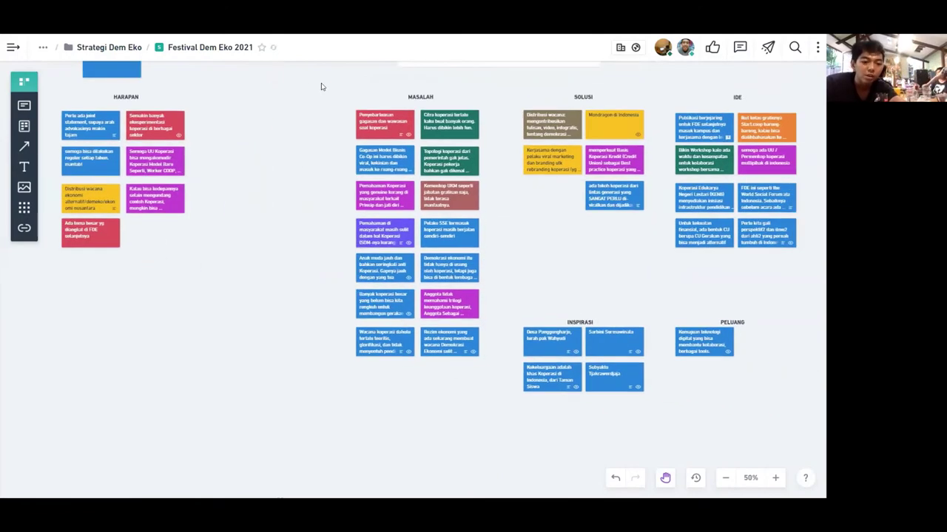
click(457, 156)
drag(408, 117, 371, 129)
click(538, 253)
- Move the MIMPI and KRITIK - SARAN groups together to the right, leaving a wide gap after IDE
drag(539, 252, 361, 237)
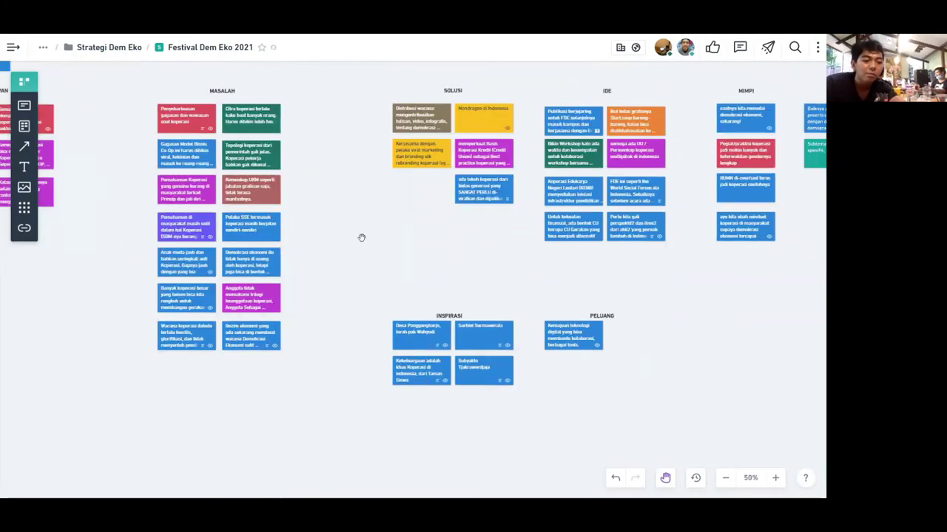
scroll(341, 115, right, 10)
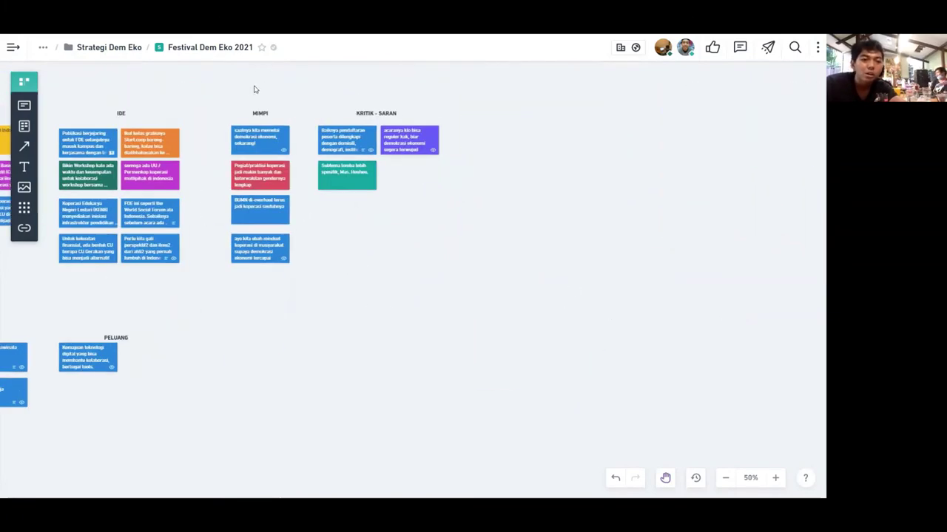
drag(187, 89, 461, 271)
drag(363, 146, 585, 150)
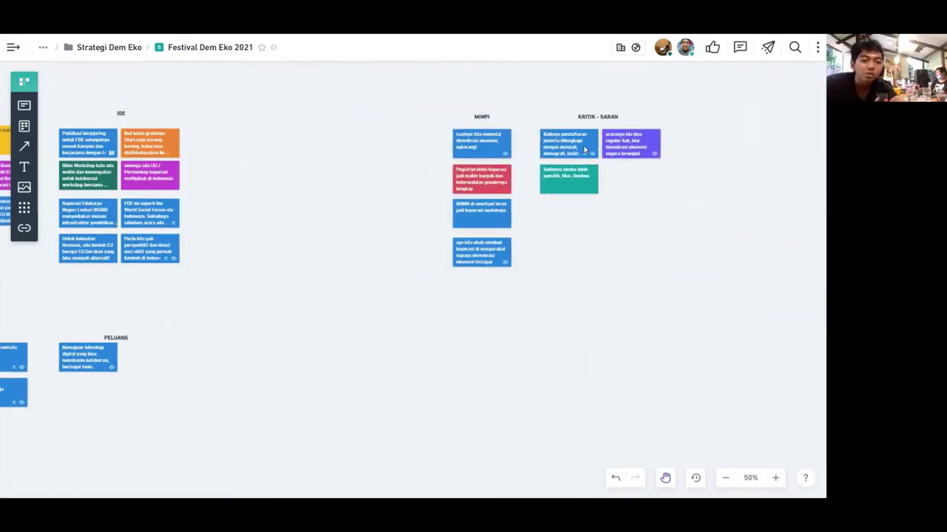
click(644, 243)
- Move the MIMPI group with its heading back left to leave space between it and KRITIK - SARAN
drag(420, 80, 521, 305)
drag(493, 157, 416, 157)
click(276, 215)
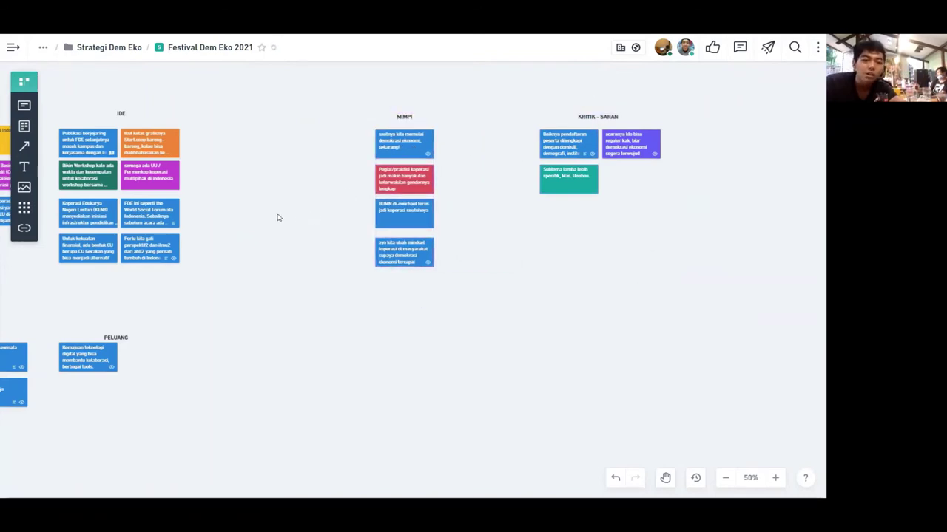
- Move the IDE group, the PELUANG heading and the PELUANG card to the right, away from SOLUSI and INSPIRASI
scroll(276, 215, left, 5)
drag(267, 108, 468, 296)
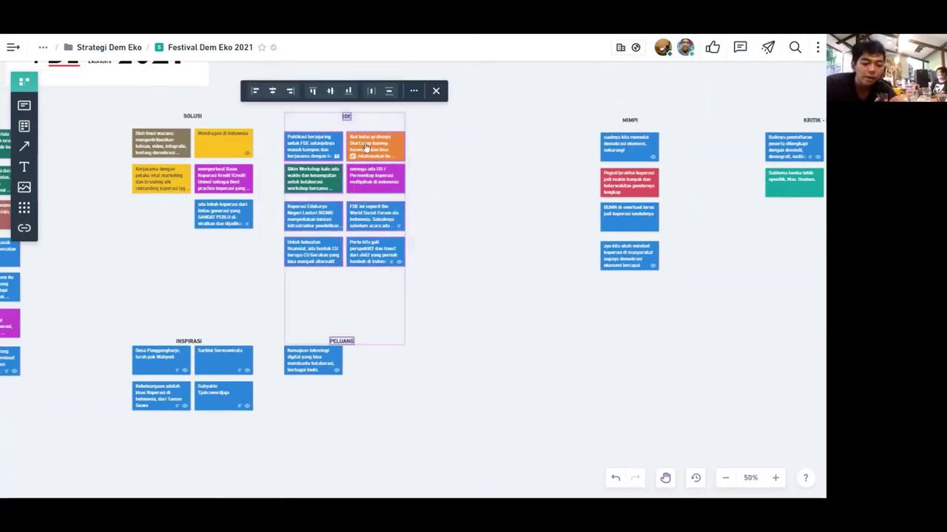
drag(366, 148, 459, 146)
click(527, 348)
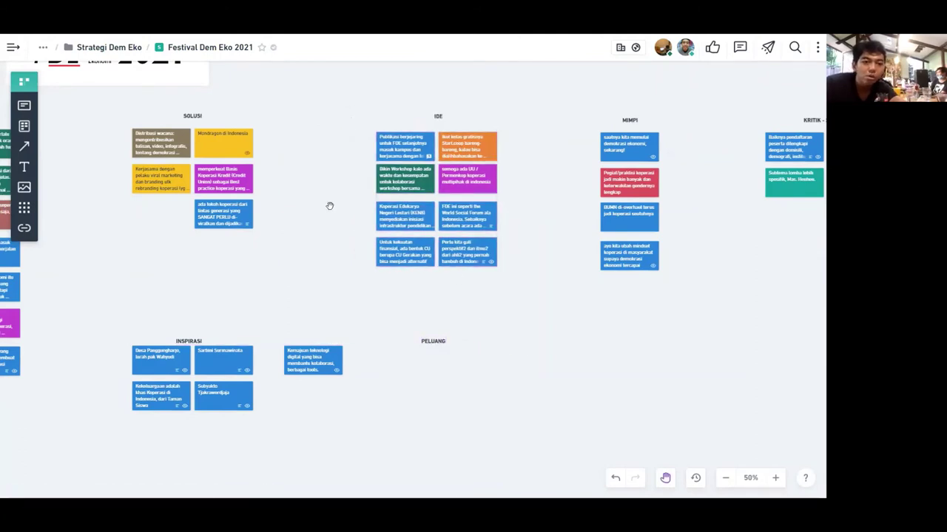
scroll(332, 283, left, 5)
scroll(333, 283, down, 8)
scroll(333, 284, left, 4)
drag(482, 201, 576, 202)
- Move the INSPIRASI and PELUANG groups farther down, widening the space below the SOLUSI and IDE groups
drag(264, 155, 500, 331)
drag(385, 222, 384, 331)
click(543, 347)
drag(566, 201, 570, 306)
click(389, 202)
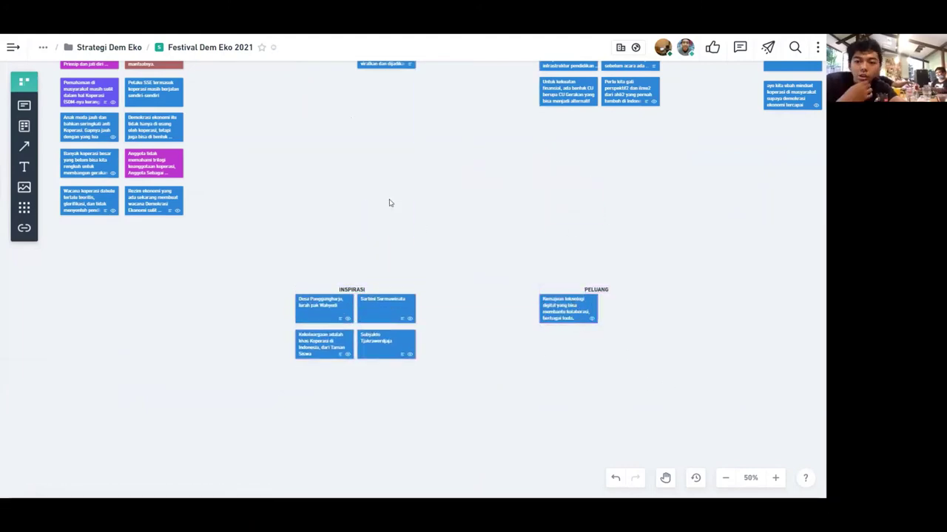
- Review the spacing of the theme groups across the whole board, from KESAN - PESAN to KRITIK - SARAN
scroll(541, 279, up, 1)
scroll(541, 280, left, 5)
scroll(540, 280, up, 3)
scroll(608, 222, left, 10)
scroll(608, 222, up, 1)
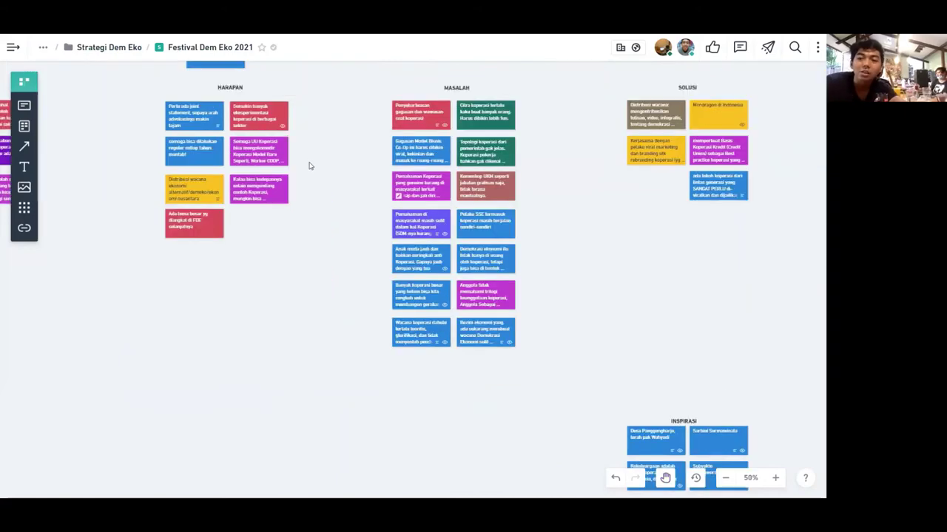
scroll(314, 235, right, 3)
scroll(365, 268, left, 5)
scroll(365, 269, up, 1)
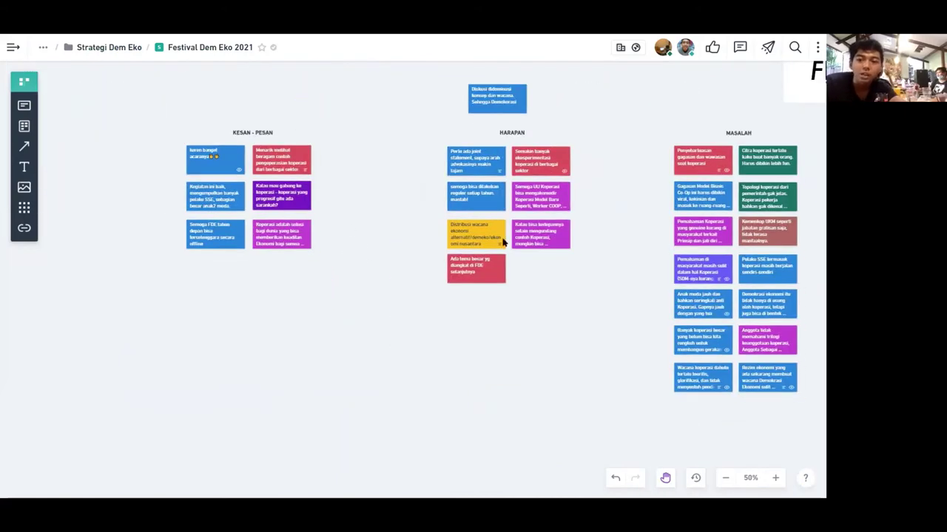
scroll(604, 266, right, 7)
scroll(604, 266, down, 1)
scroll(383, 211, right, 9)
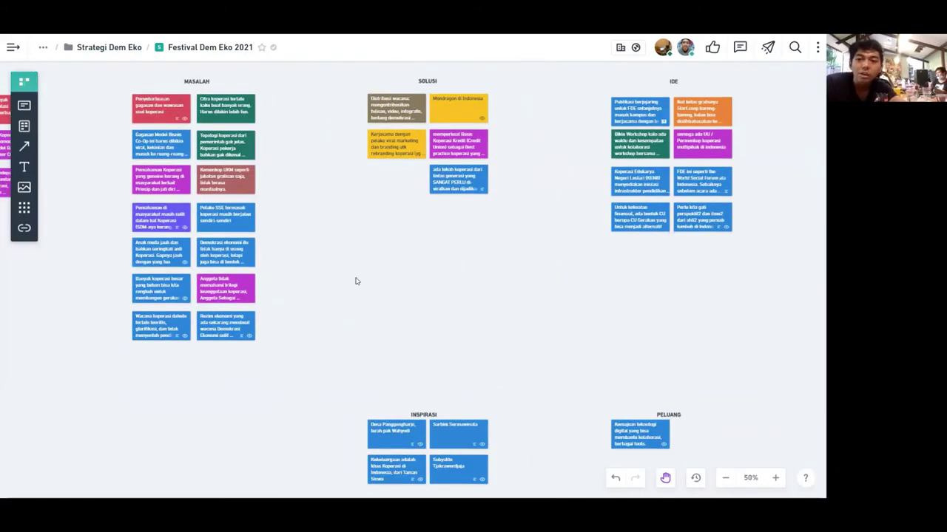
scroll(465, 284, right, 7)
scroll(465, 284, up, 1)
scroll(408, 298, right, 4)
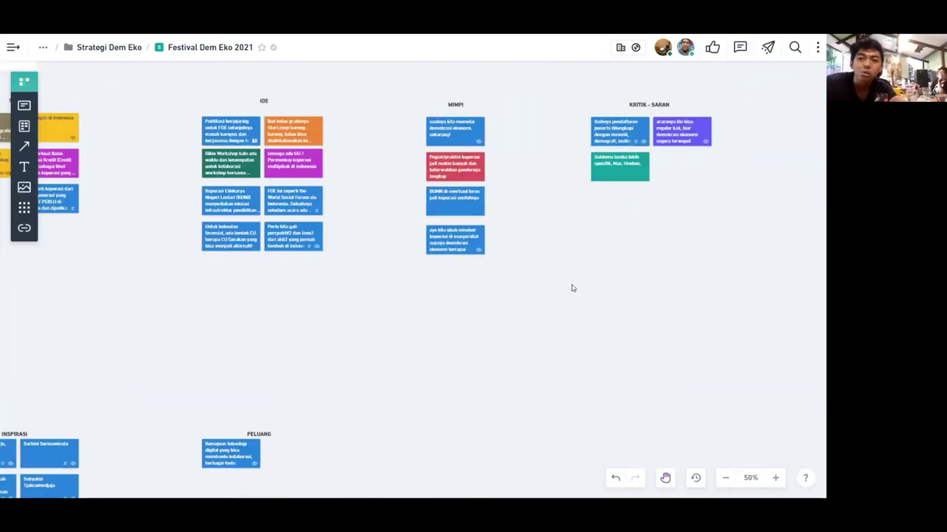
scroll(436, 307, left, 11)
scroll(437, 307, down, 1)
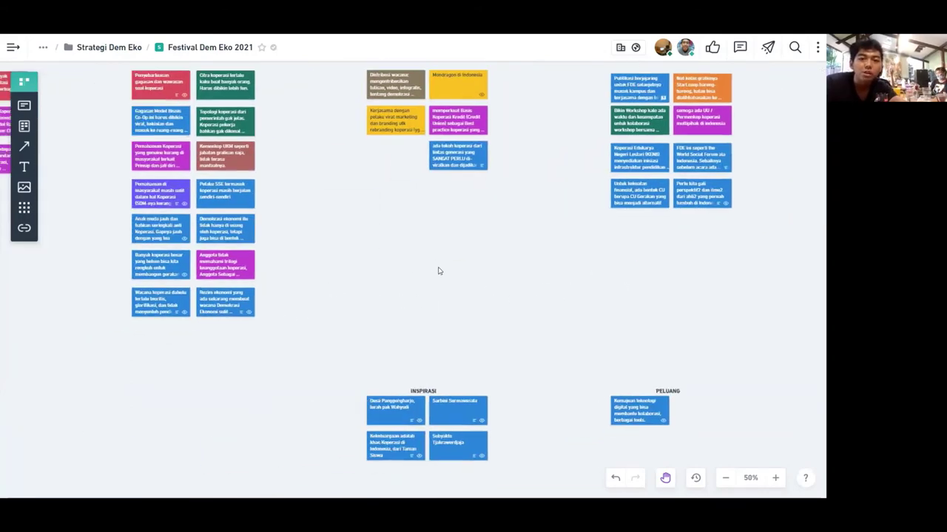
scroll(403, 290, up, 2)
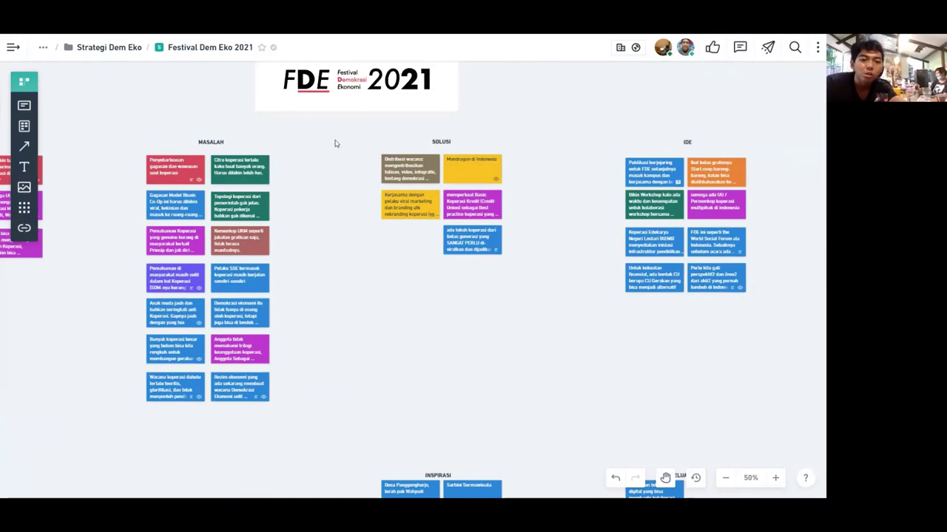
- Shift the HARAPAN and MASALAH groups with their headings left, closer to KESAN - PESAN and farther from SOLUSI
scroll(136, 100, left, 1)
scroll(392, 74, left, 11)
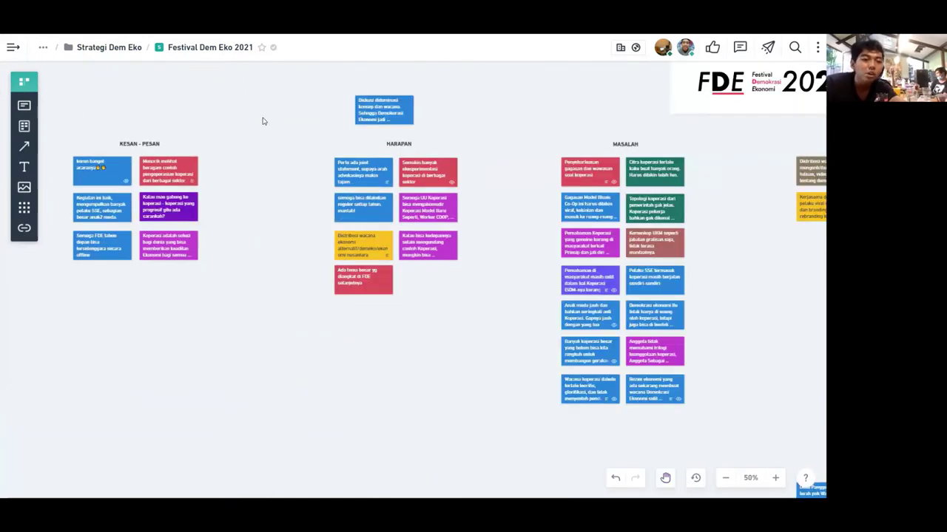
drag(281, 123, 306, 135)
drag(404, 172, 332, 174)
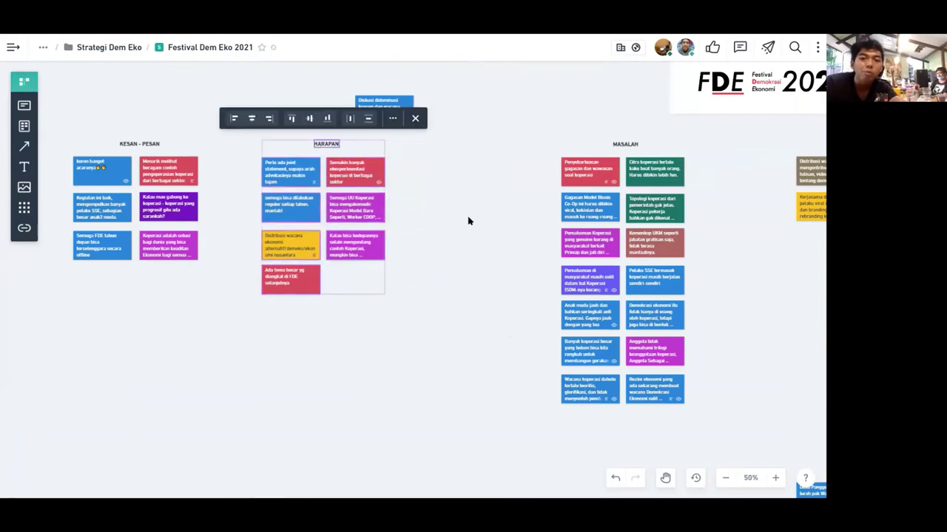
click(540, 232)
scroll(540, 231, right, 4)
scroll(539, 231, down, 2)
drag(491, 107, 424, 107)
- Add a card below the first column of IDE reading "Perlu diperbanyak praksisnya secara kecil2 dan lokal. Memang harus dimulai"
scroll(546, 313, right, 10)
scroll(547, 313, up, 1)
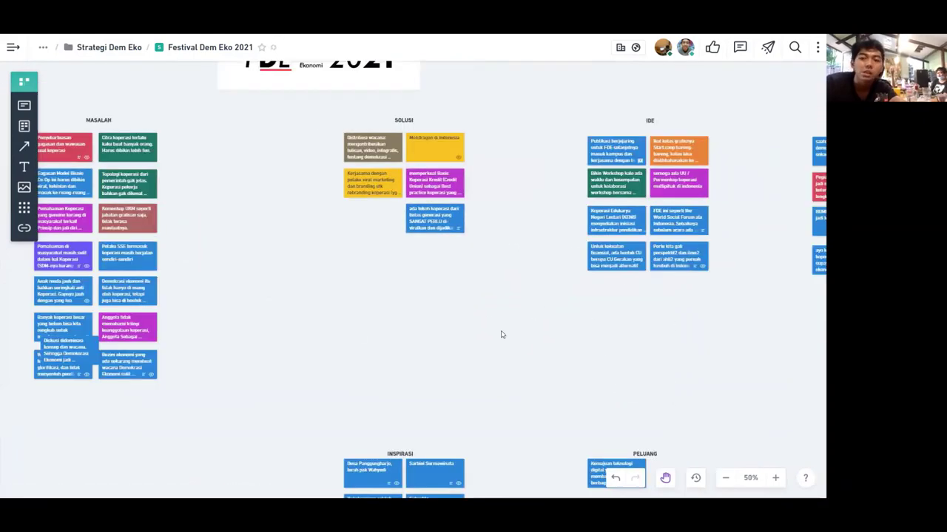
key(s)
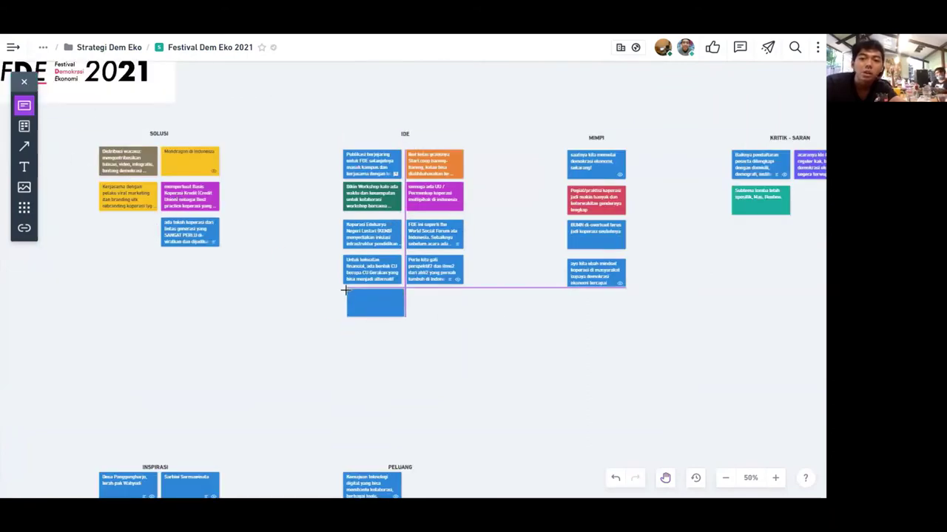
click(348, 293)
text(Perta)
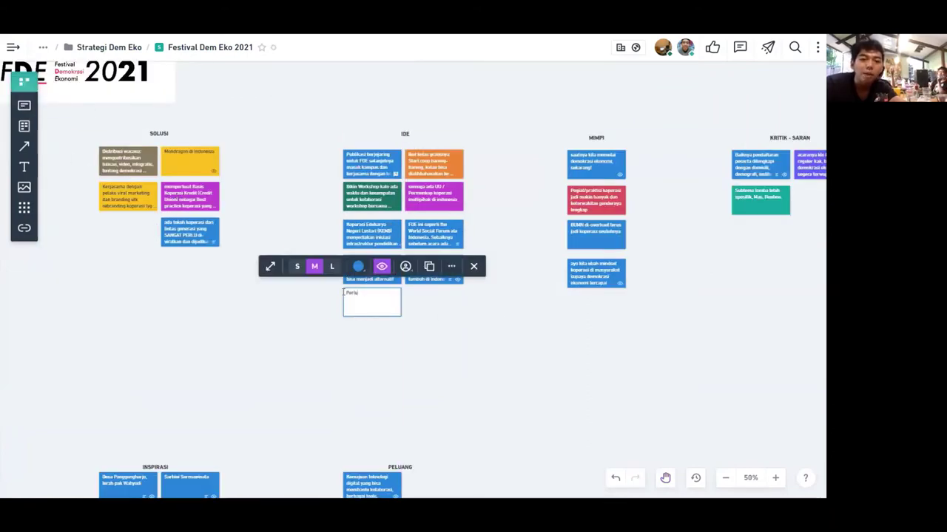
click(751, 477)
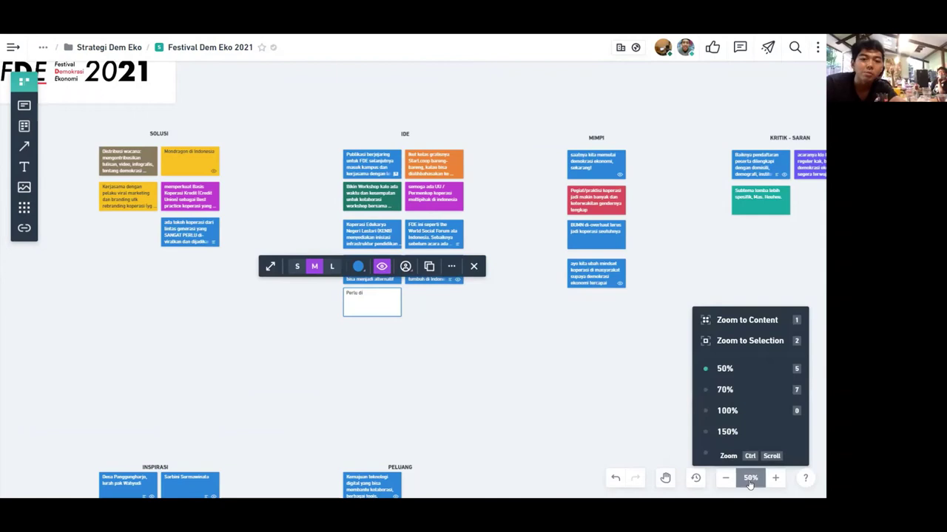
click(771, 389)
text(per)
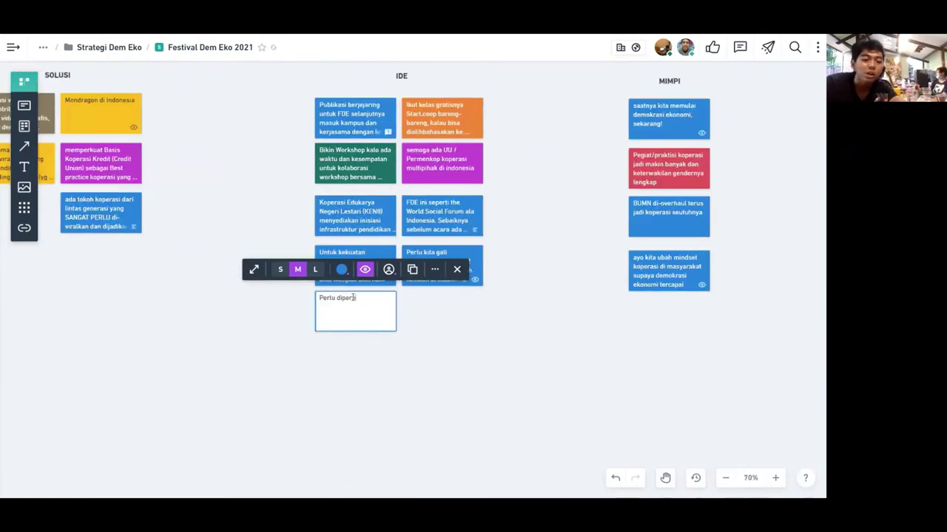
text(banyak praksisnya)
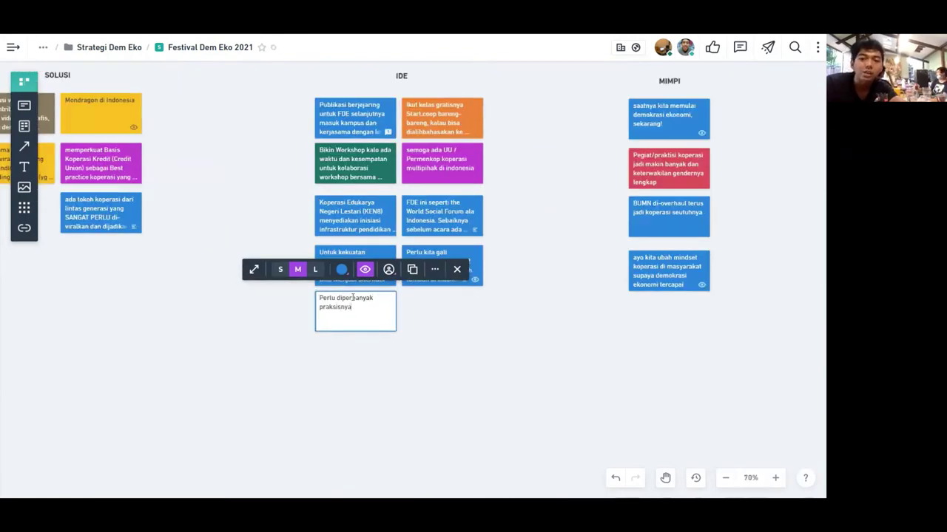
text( secara kecil)
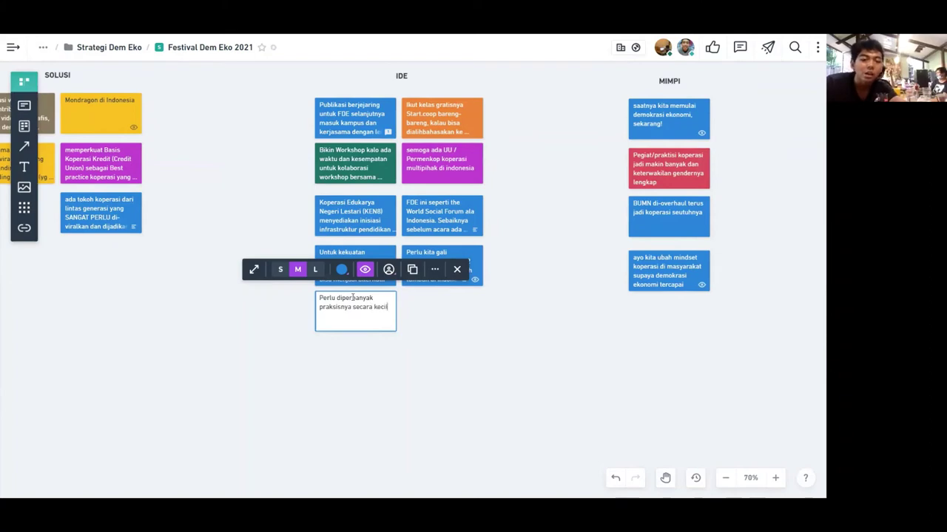
text(2 dan lokal)
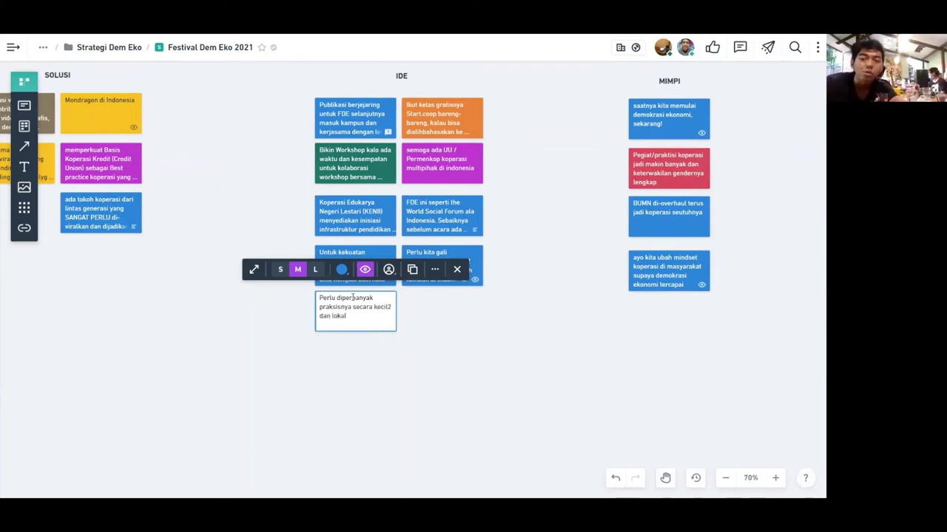
text(. Mem)
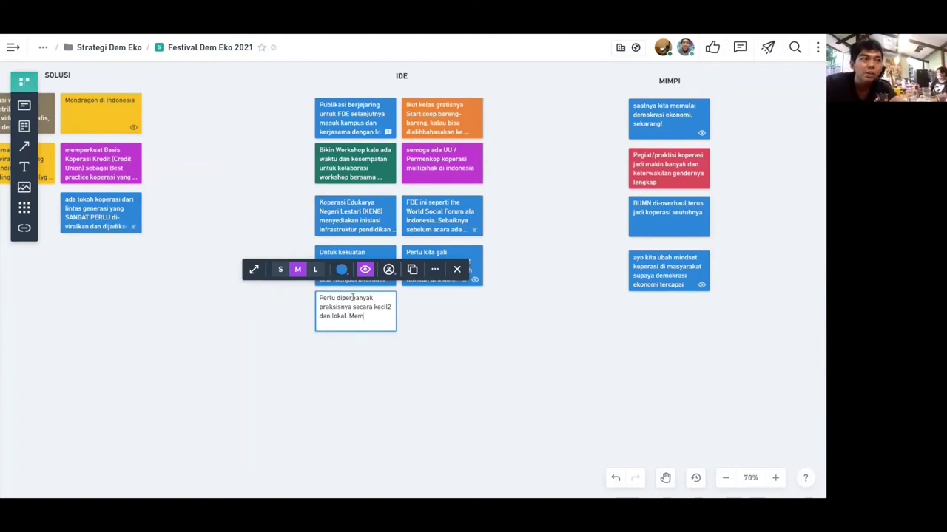
text(ang harus dimulai)
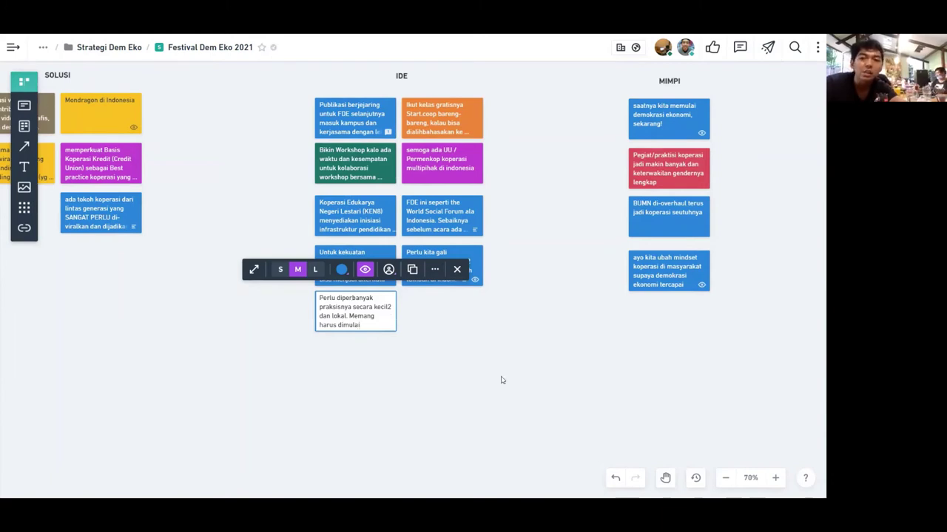
key(Escape)
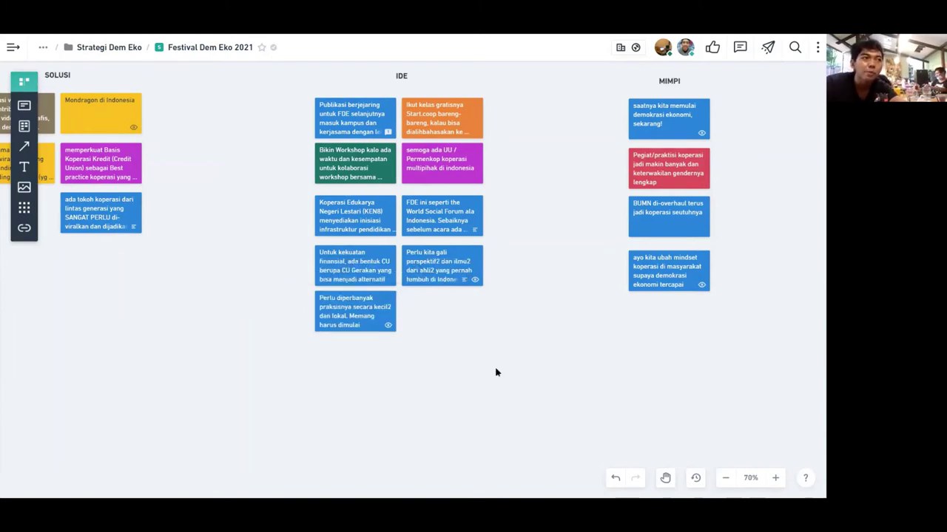
- Move the MASALAH cards starting "Demokrasi ekonomi itu", "Anggota tidak memahami" and "Rezim ekonomi" into a third column beside the second one
scroll(501, 357, right, 1)
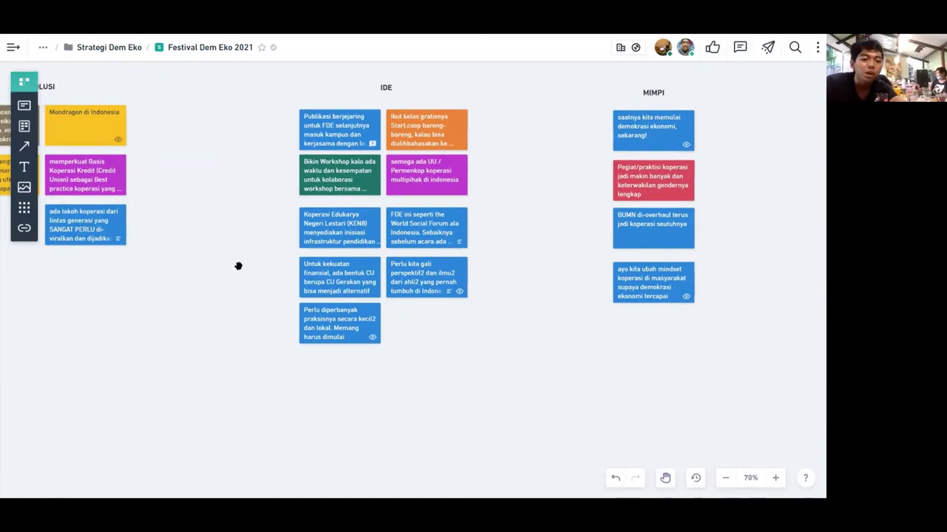
scroll(251, 281, left, 5)
scroll(403, 314, left, 5)
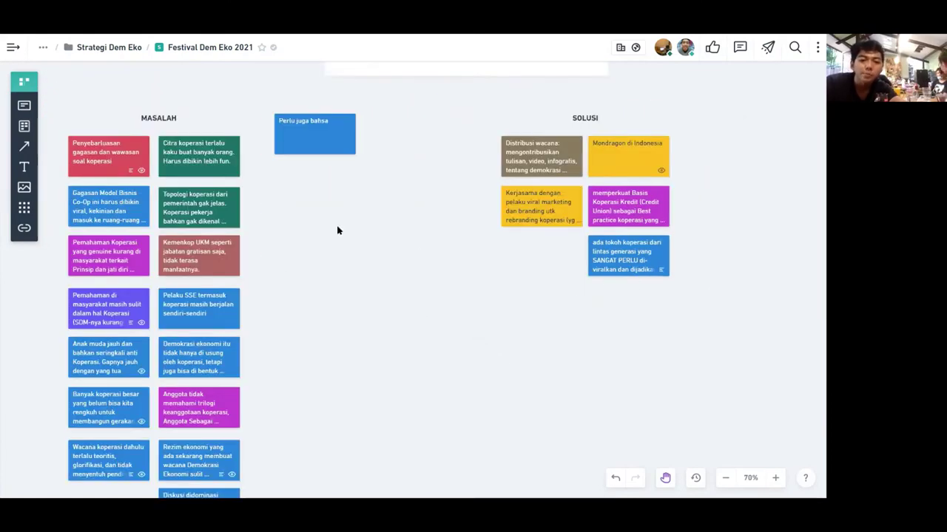
scroll(310, 274, left, 3)
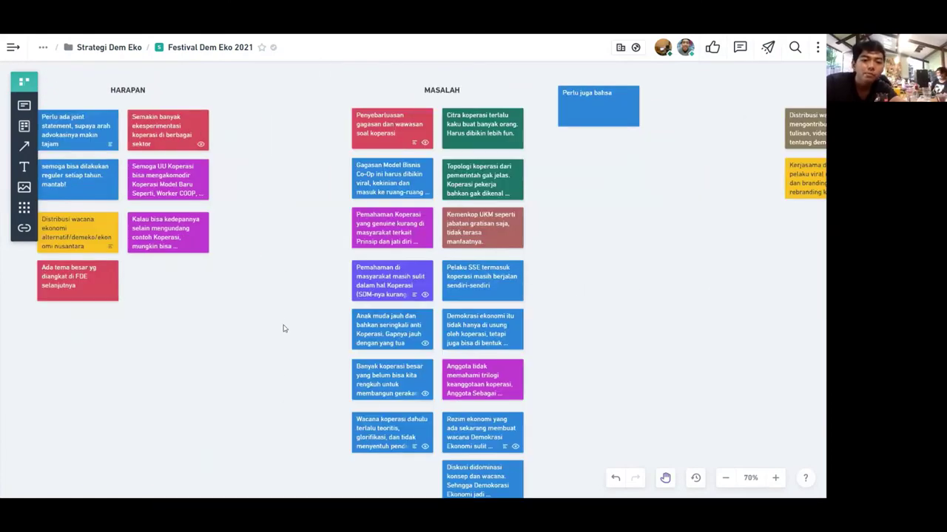
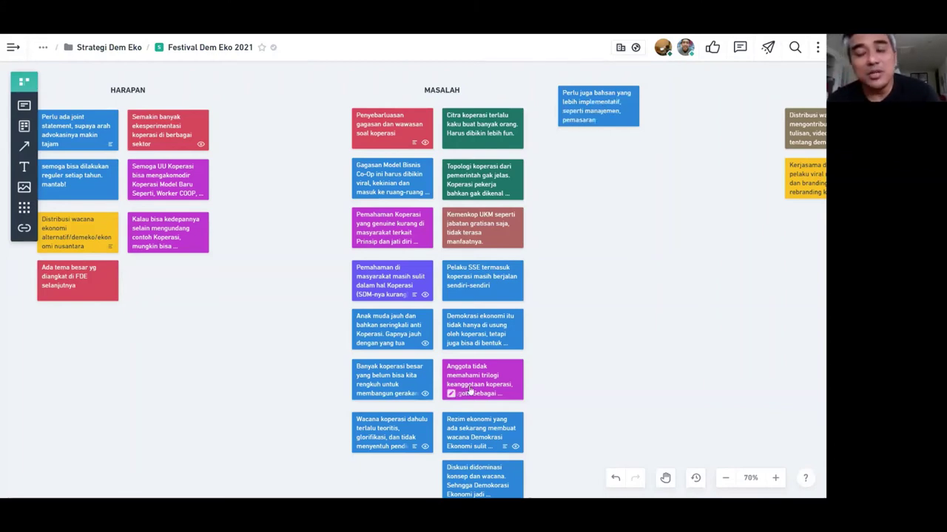
drag(660, 312, 536, 334)
scroll(564, 281, down, 3)
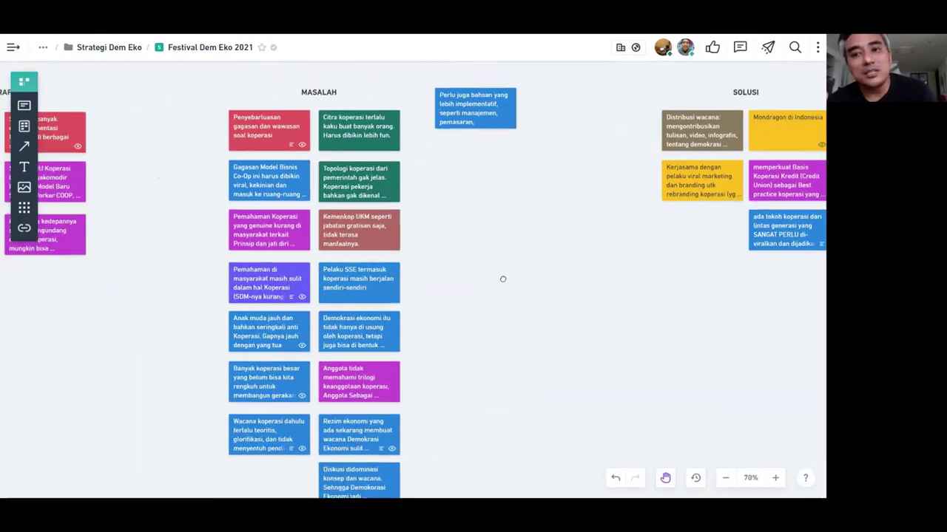
drag(396, 288, 486, 139)
drag(375, 338, 489, 176)
drag(407, 382, 499, 230)
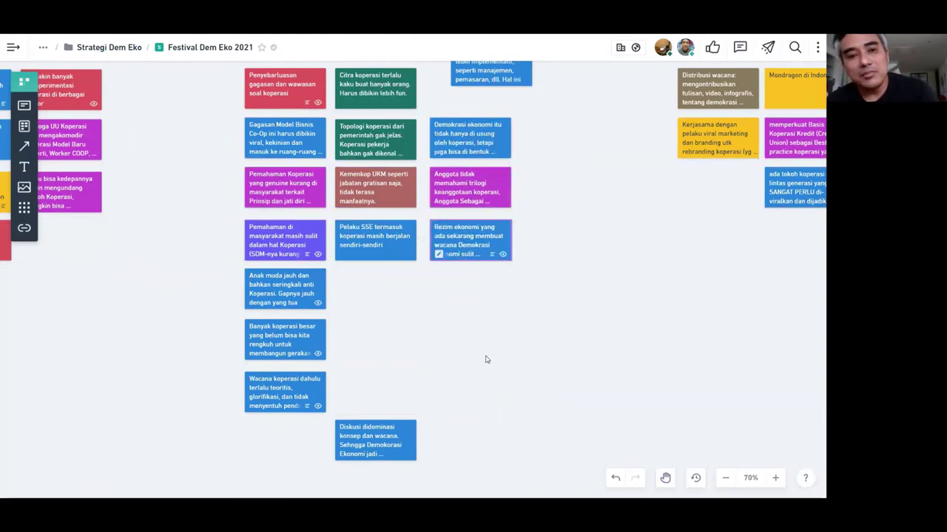
- Place the "Banyak koperasi besar" and "Wacana koperasi dahulu" cards beside "Anak muda jauh", and the "Diskusi didominasi" card directly below it
drag(313, 360, 403, 311)
drag(303, 395, 489, 293)
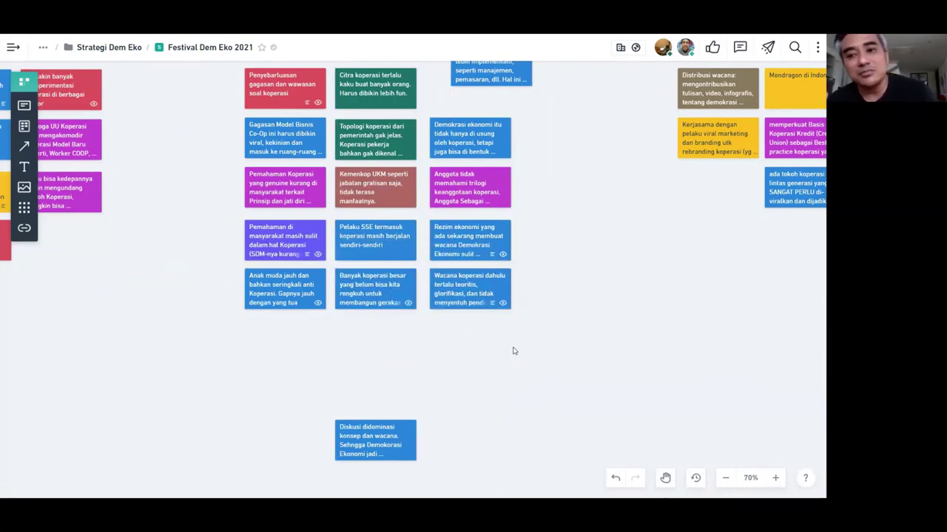
scroll(511, 350, up, 2)
scroll(520, 367, down, 4)
drag(411, 397, 333, 293)
scroll(563, 368, up, 5)
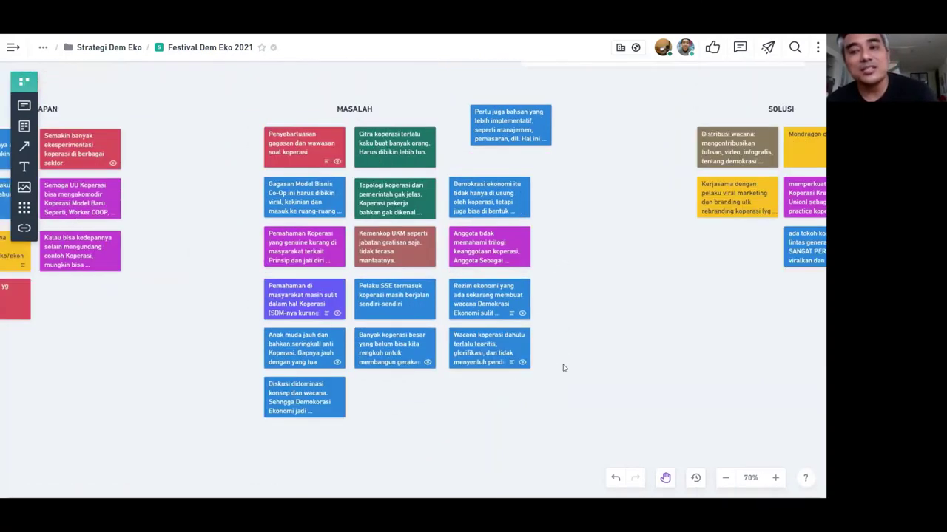
- Center the MASALAH heading over its three columns and place the "Perlu juga bahsan" card at the top of the third column
click(311, 393)
click(113, 349)
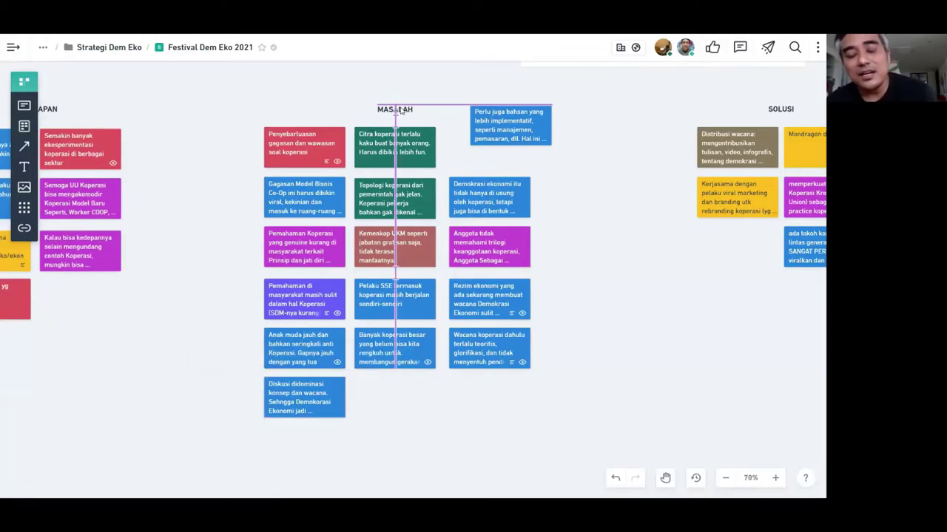
click(400, 109)
click(602, 317)
drag(503, 127, 481, 148)
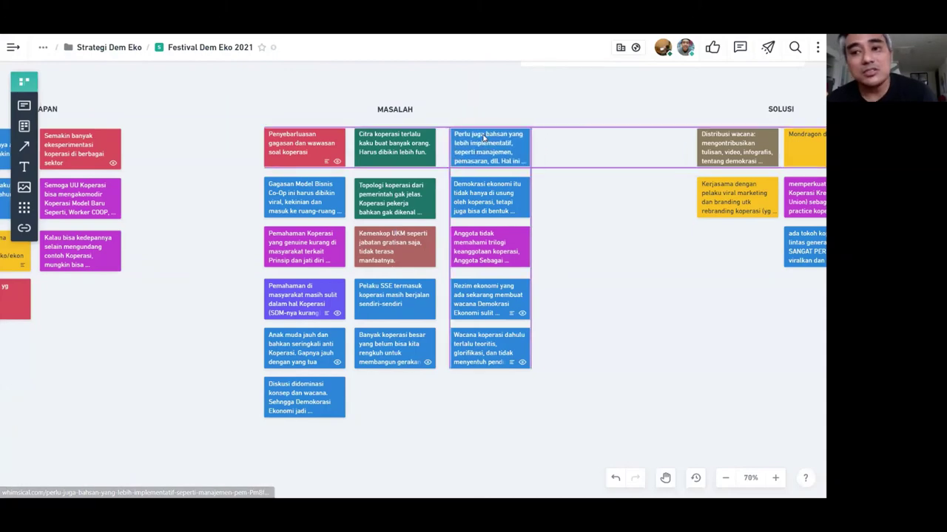
scroll(580, 335, right, 2)
scroll(580, 335, down, 1)
scroll(576, 332, right, 5)
scroll(576, 333, down, 1)
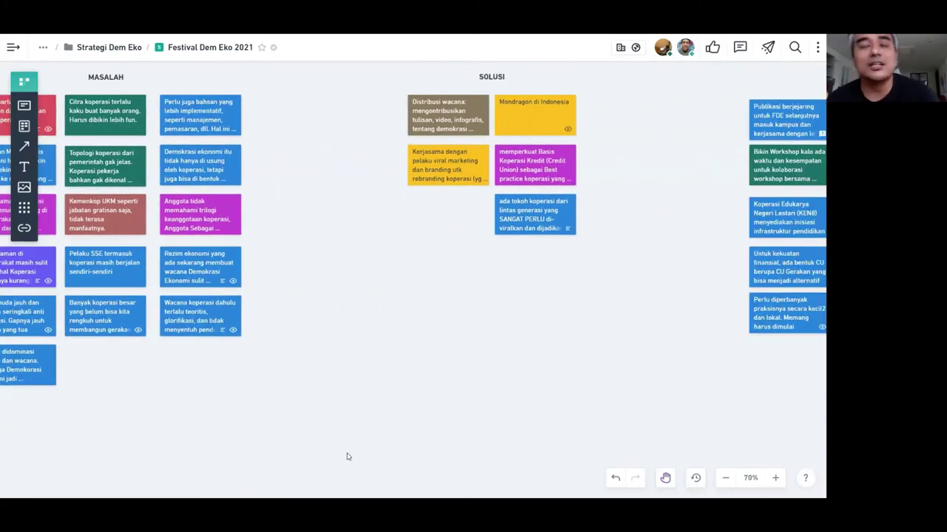
drag(689, 284, 528, 279)
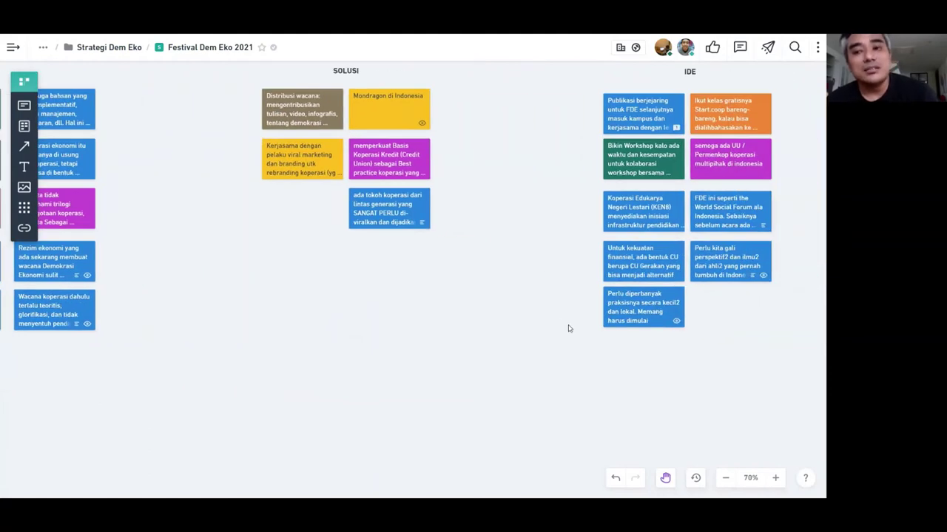
scroll(591, 351, right, 2)
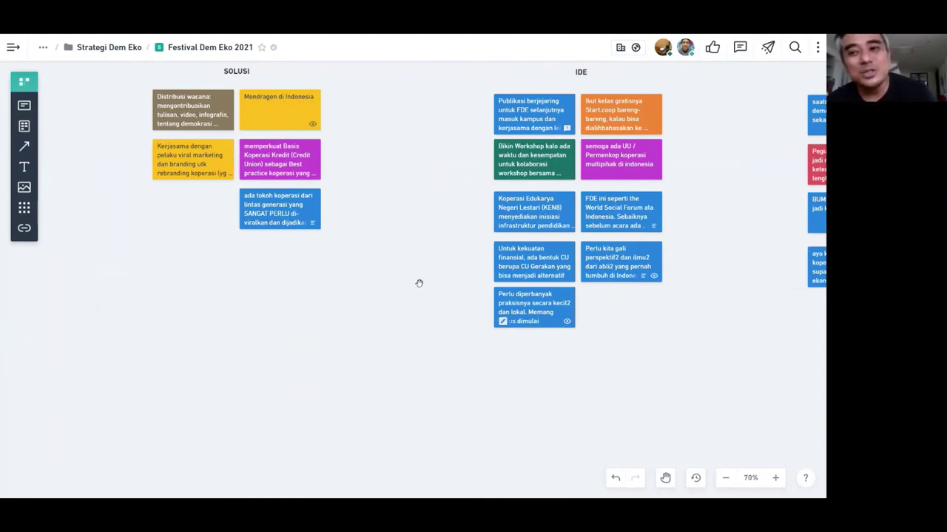
- Examine the SOLUSI, IDE and MIMPI groups and view the details of the "Perlu diperbanyak praksisnya" card
scroll(419, 281, left, 5)
scroll(605, 357, right, 3)
scroll(605, 357, down, 1)
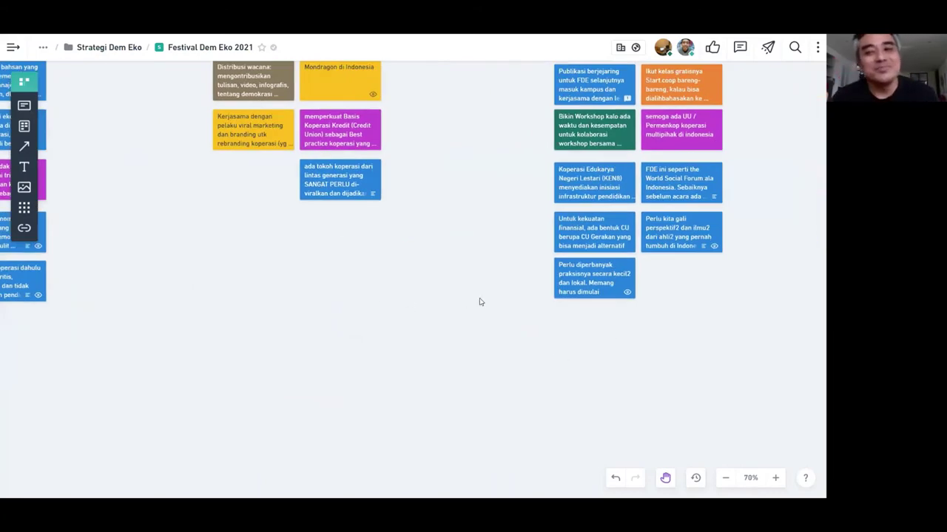
scroll(458, 281, right, 4)
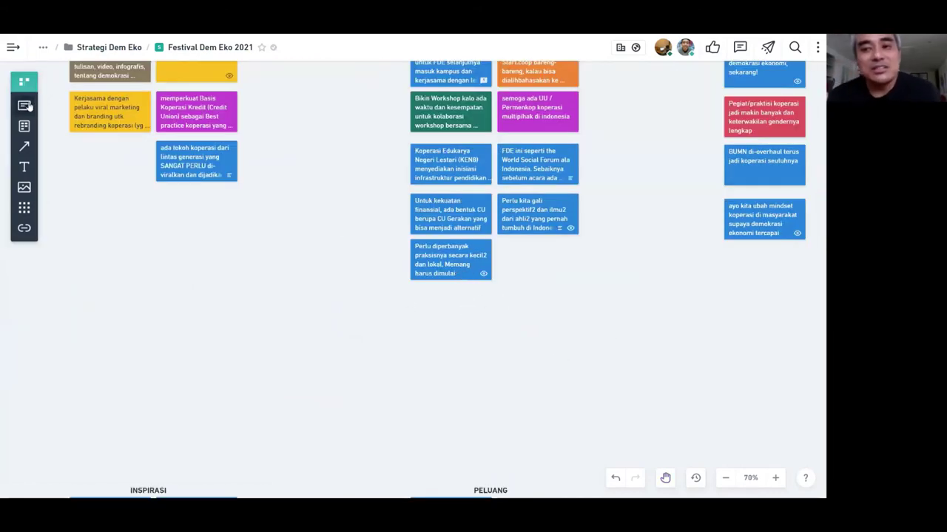
click(446, 254)
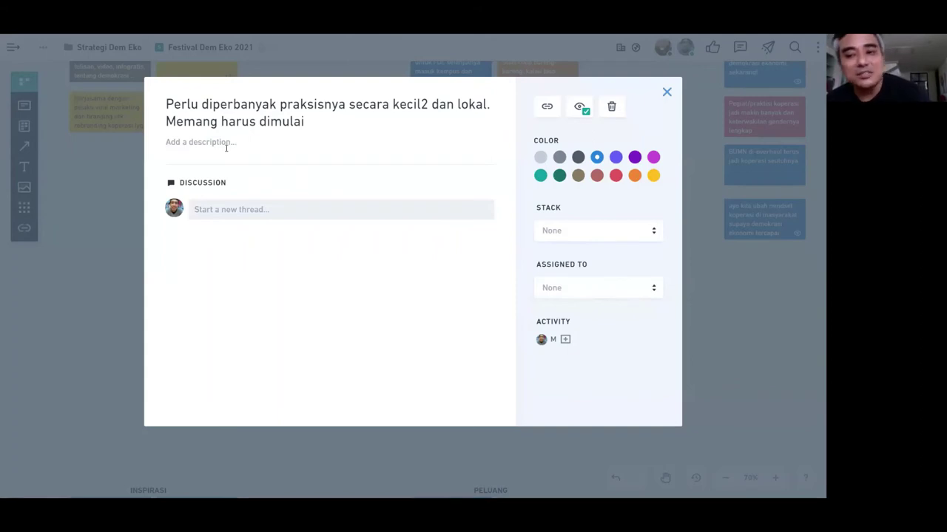
click(766, 302)
click(674, 303)
scroll(589, 291, up, 3)
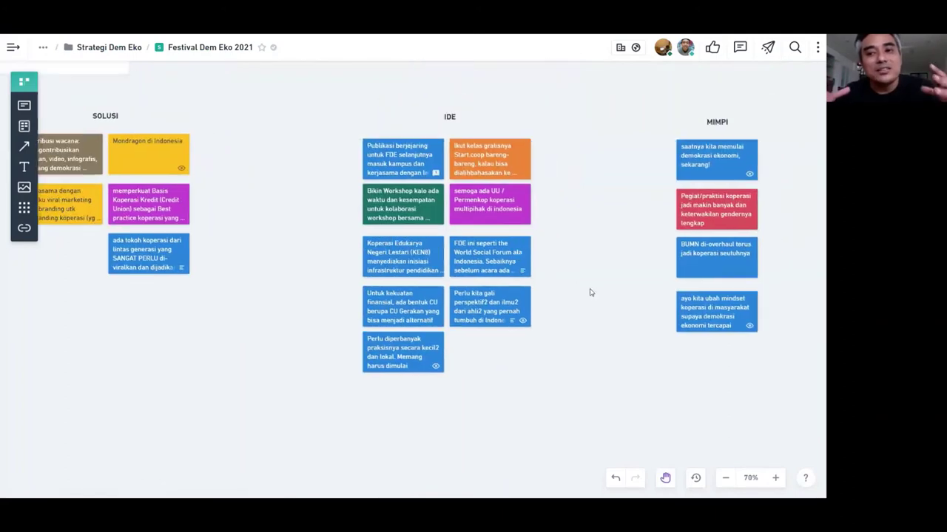
scroll(547, 242, down, 1)
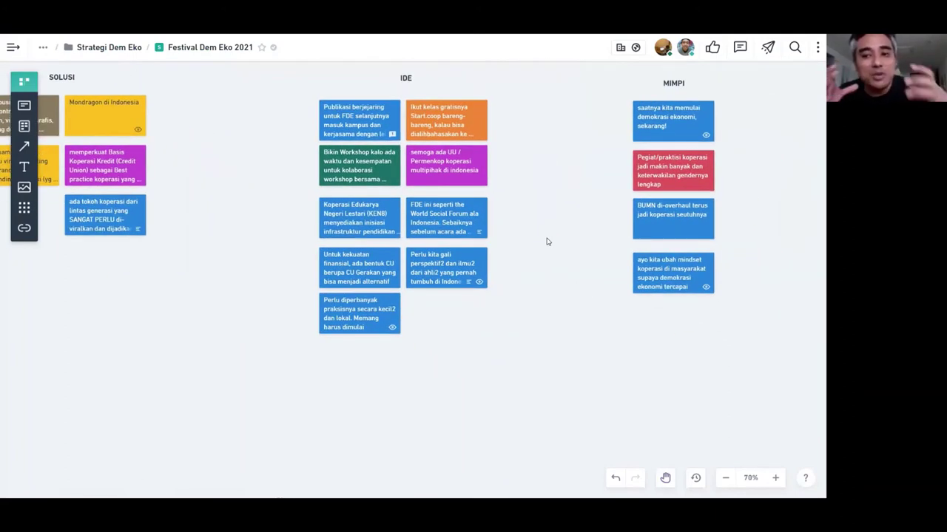
- Copy the anonymous comment starting "Silahkan memanfaatkan dan terlibat" from the details of the "Publikasi berjejaring" card under IDE
click(352, 118)
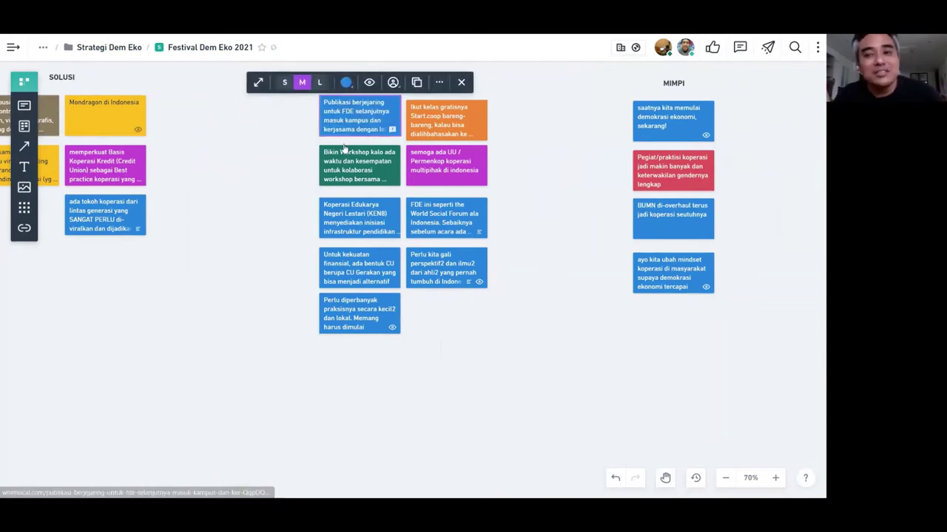
click(362, 122)
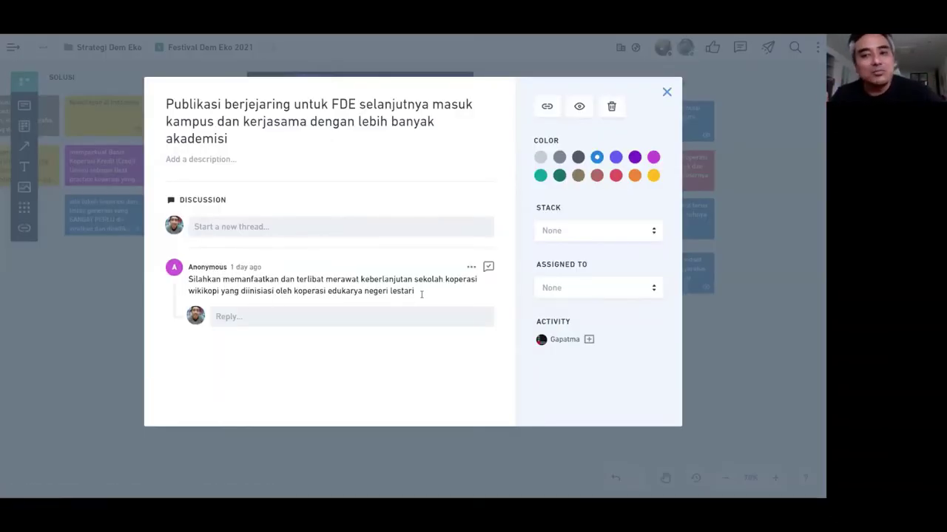
drag(423, 291, 186, 278)
key(ctrl+c)
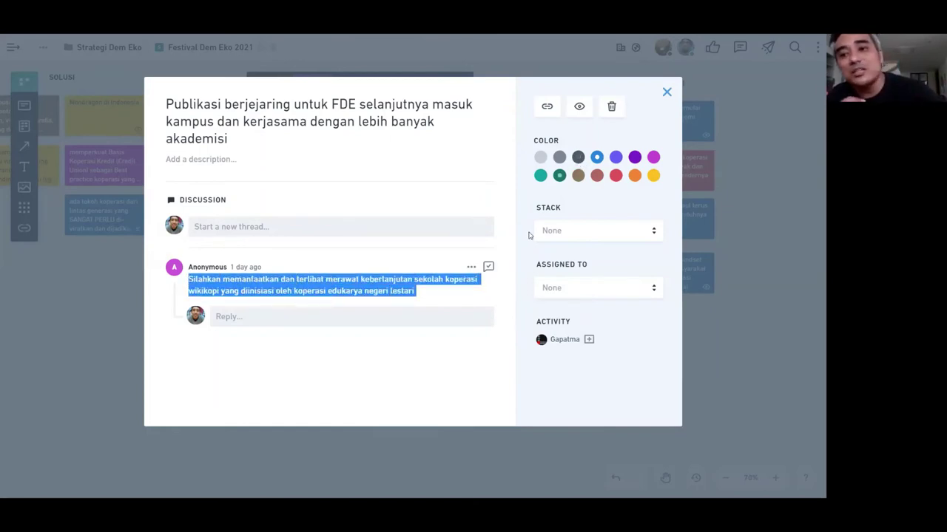
- Add a card with the copied comment under PELUANG, beside the "Kemajuan teknologi digital" card
click(723, 355)
scroll(520, 363, down, 5)
scroll(563, 250, down, 3)
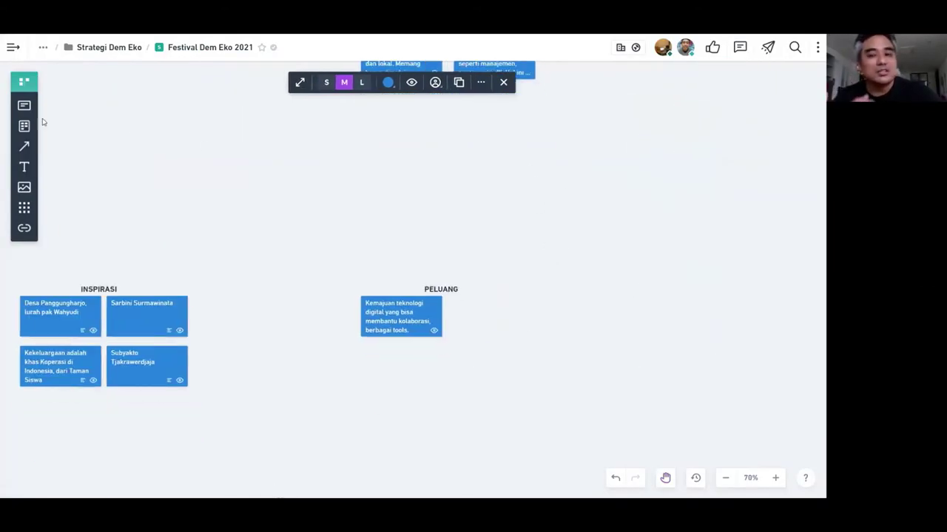
click(25, 105)
click(457, 314)
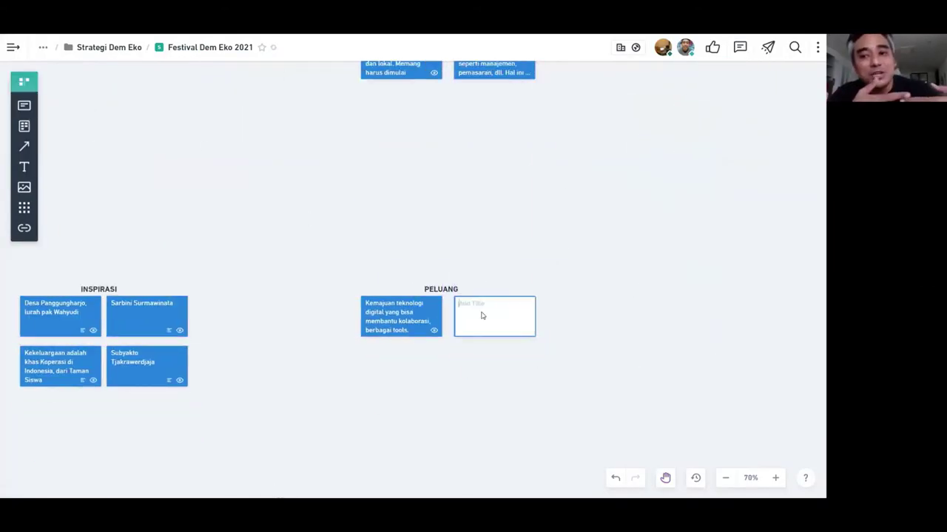
key(ctrl+v)
click(603, 329)
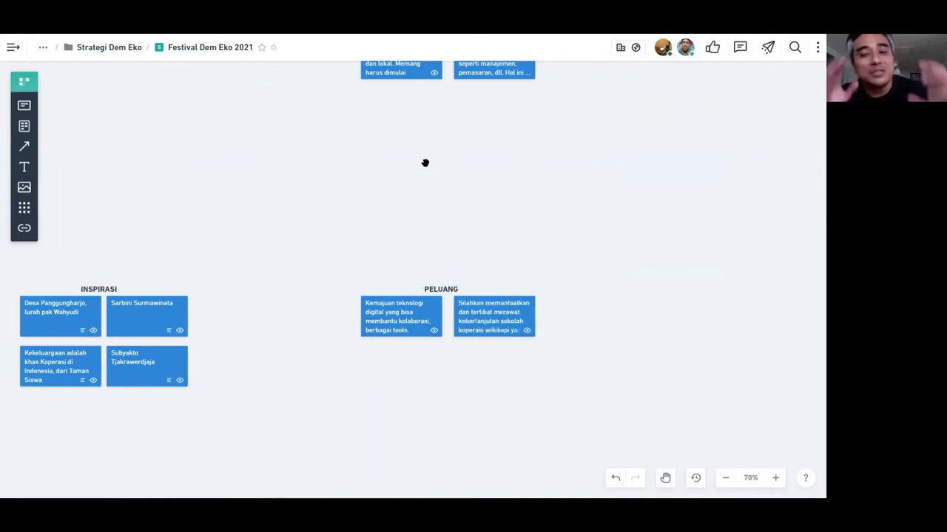
- Align the "Perlu juga bahsan" card with the second IDE column, and the "Ikut kelas gratisnya" card level with "Publikasi berjejaring"
scroll(425, 161, up, 5)
scroll(582, 213, up, 2)
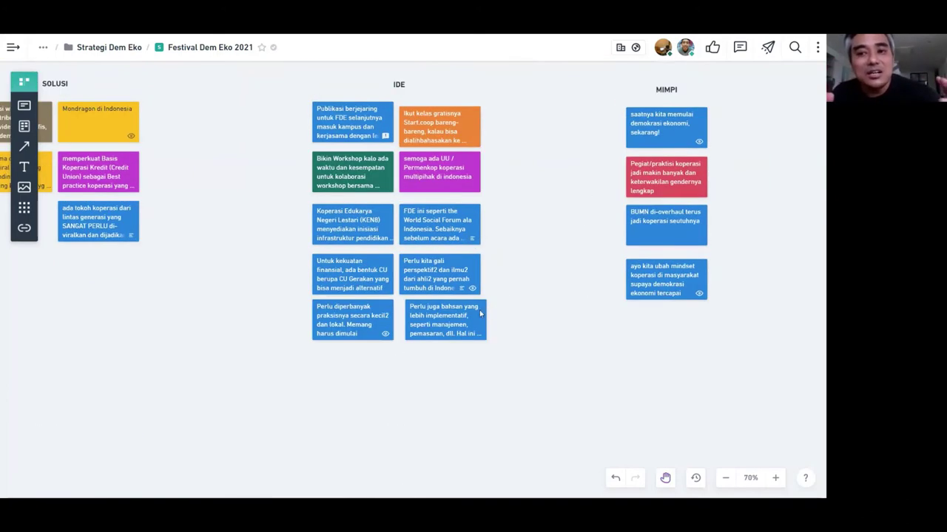
click(466, 312)
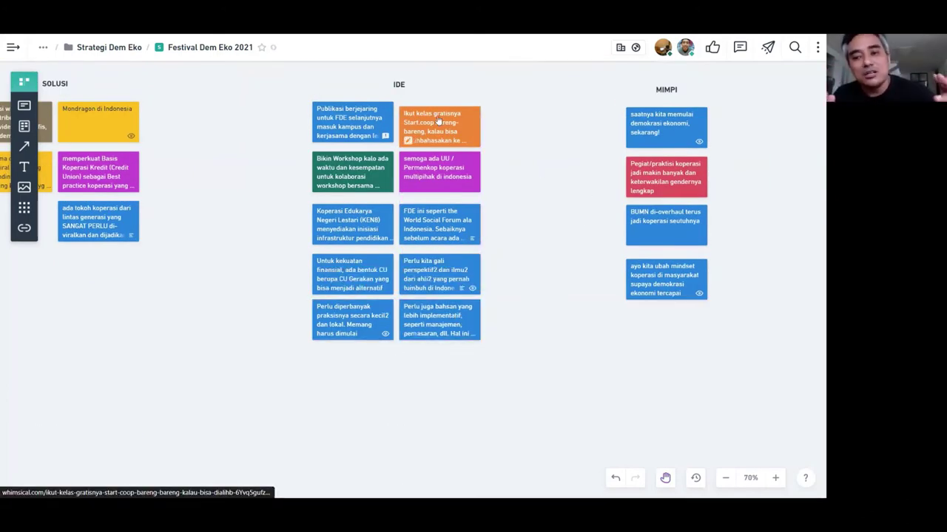
drag(444, 127, 443, 123)
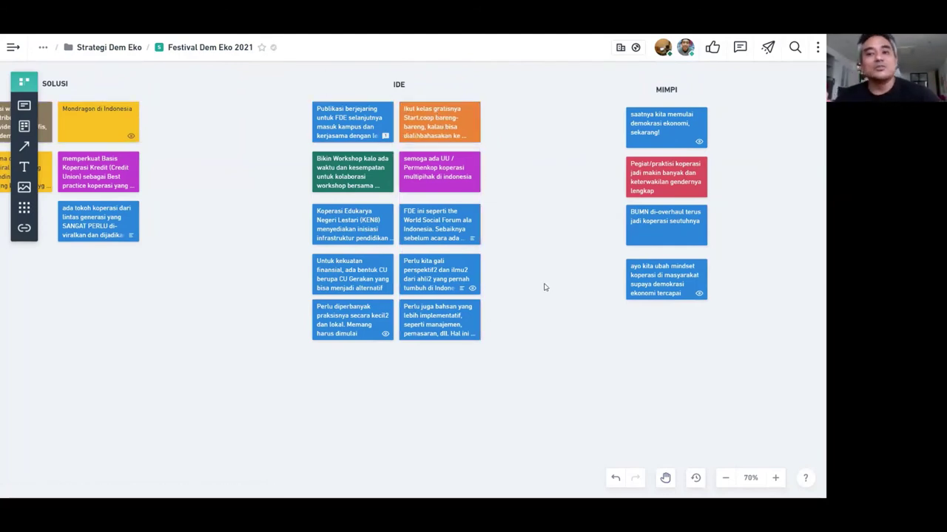
- Move the "Diskusi didominasi" card to the top of the third MASALAH column, above "Demokrasi ekonomi itu"
scroll(332, 275, left, 4)
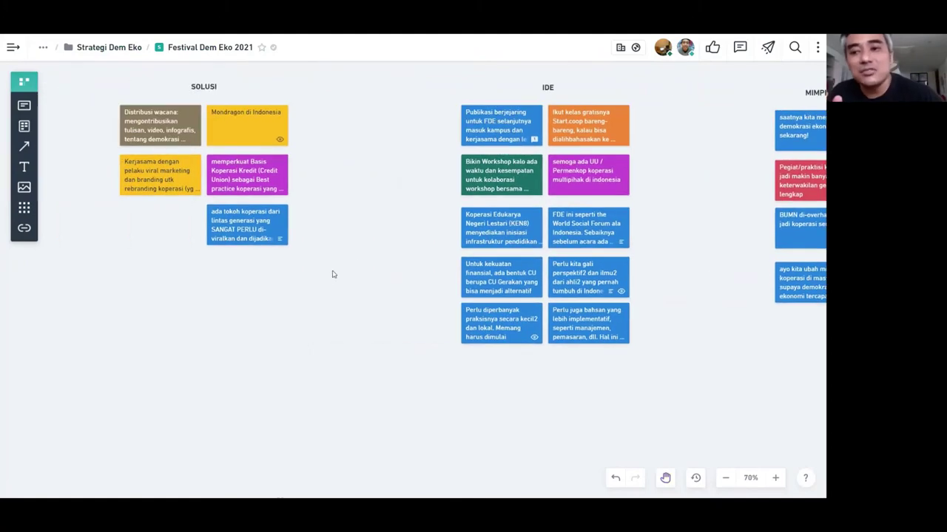
scroll(332, 275, left, 4)
scroll(366, 281, left, 8)
scroll(545, 251, up, 1)
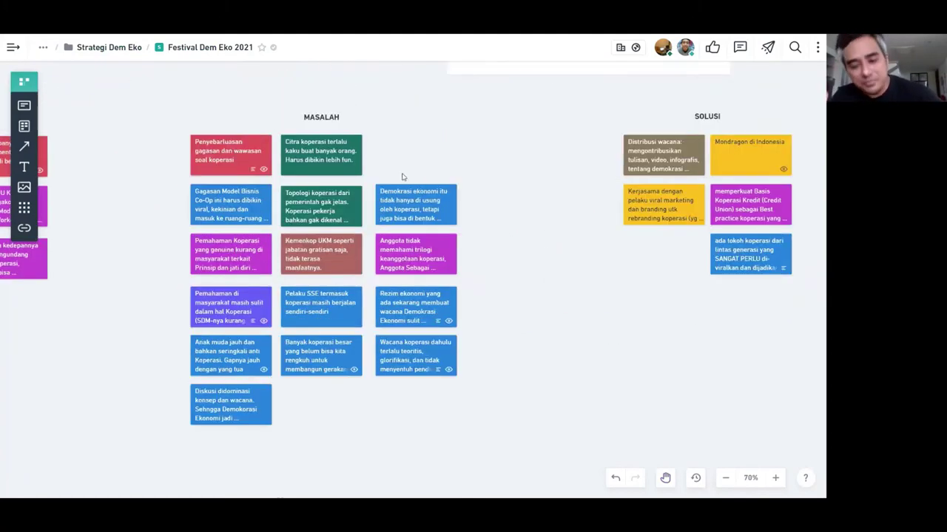
drag(230, 395, 417, 148)
click(510, 233)
scroll(509, 232, left, 3)
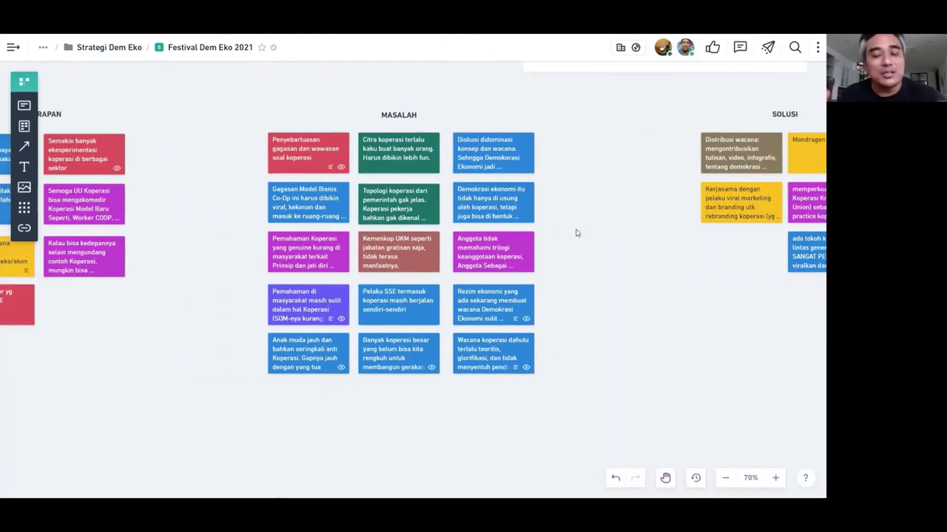
scroll(219, 199, left, 10)
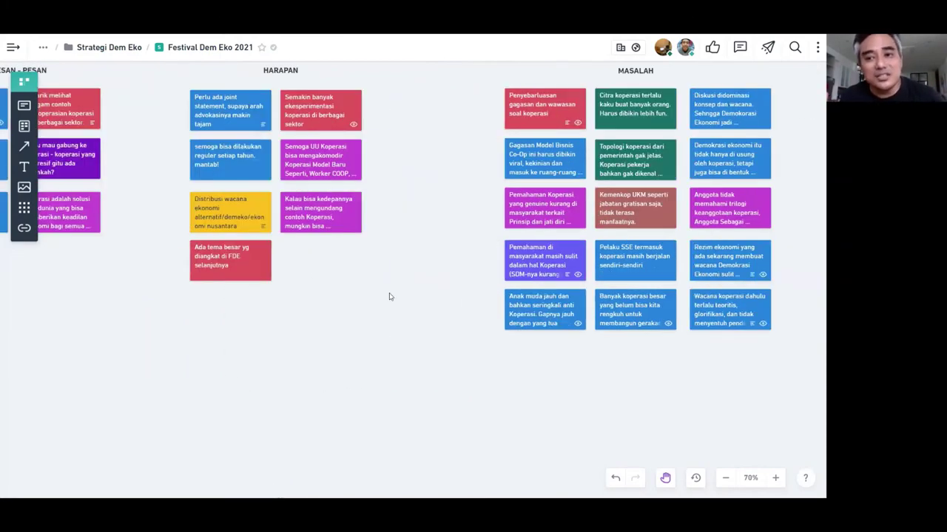
scroll(351, 242, left, 2)
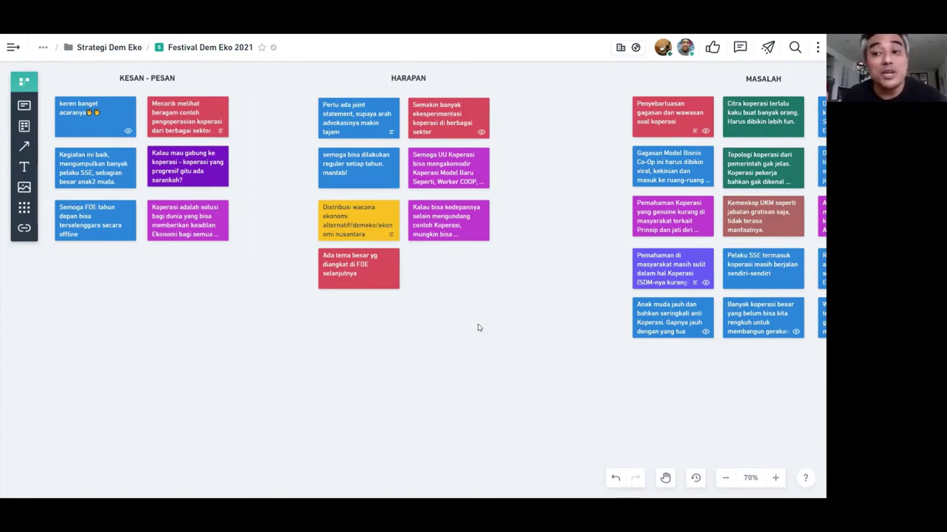
- Place an empty card under SOLUSI, directly below the "Kerjasama dengan pelaku viral marketing" card
scroll(543, 318, right, 5)
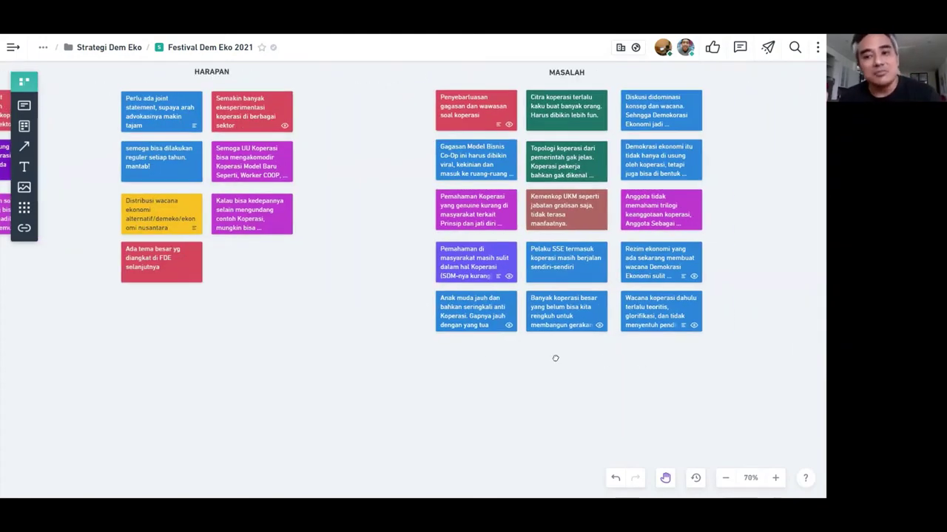
scroll(542, 357, right, 8)
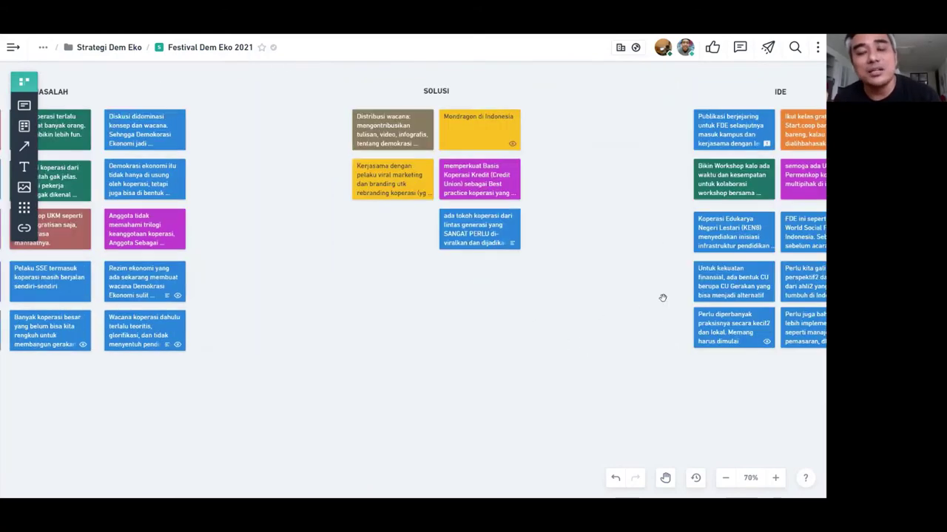
click(23, 105)
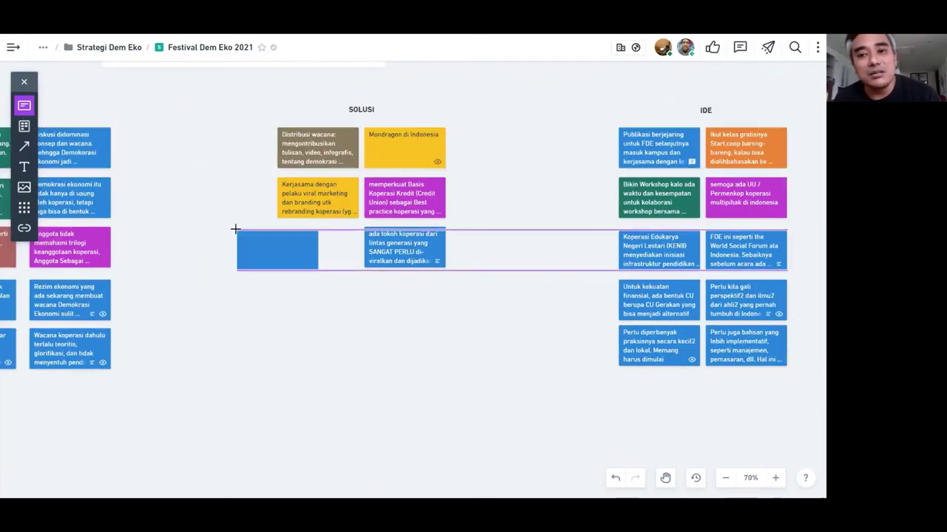
click(278, 228)
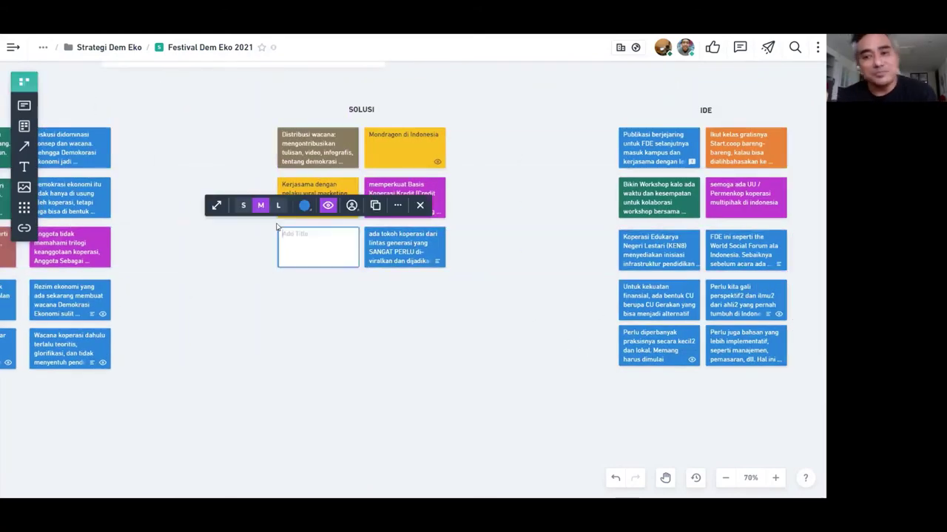
text(Perbanyak)
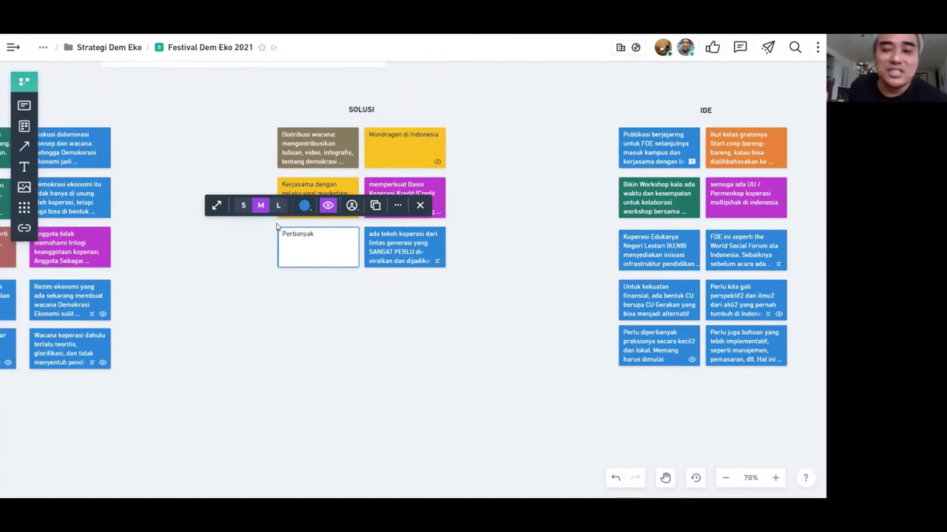
key(ctrl+a)
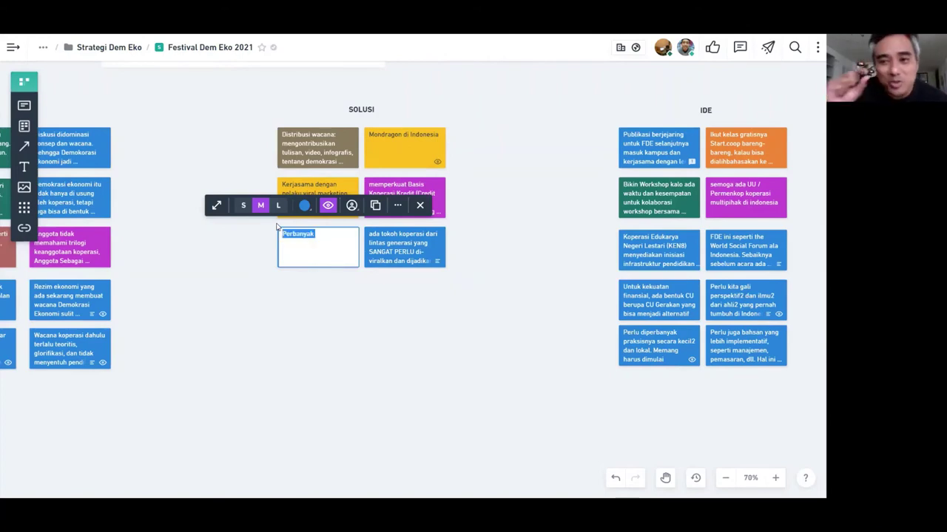
key(BackSpace)
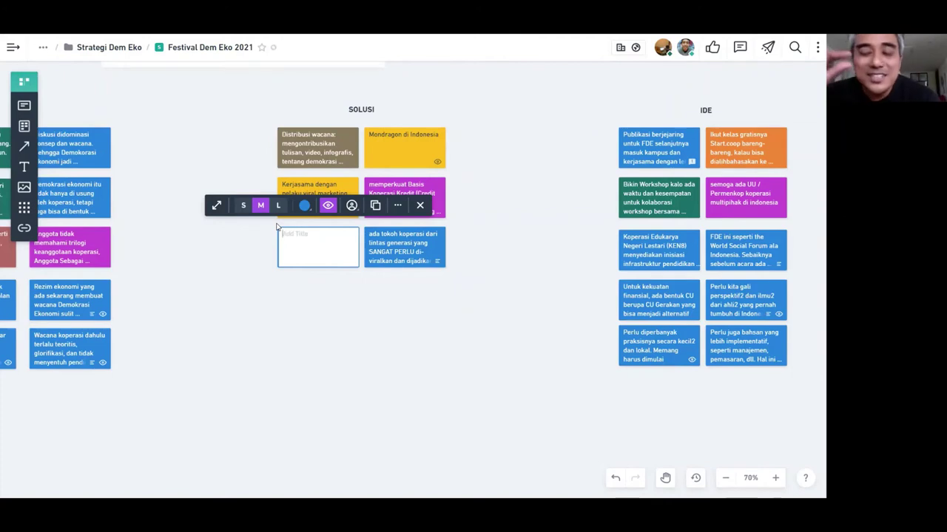
- Title the new SOLUSI card with text starting "Kelas Bagaimana Membangun Koperasi Pekerja atau Membangun Koperasi"
text(Kelas Bagaimana Koperasi Pekerj)
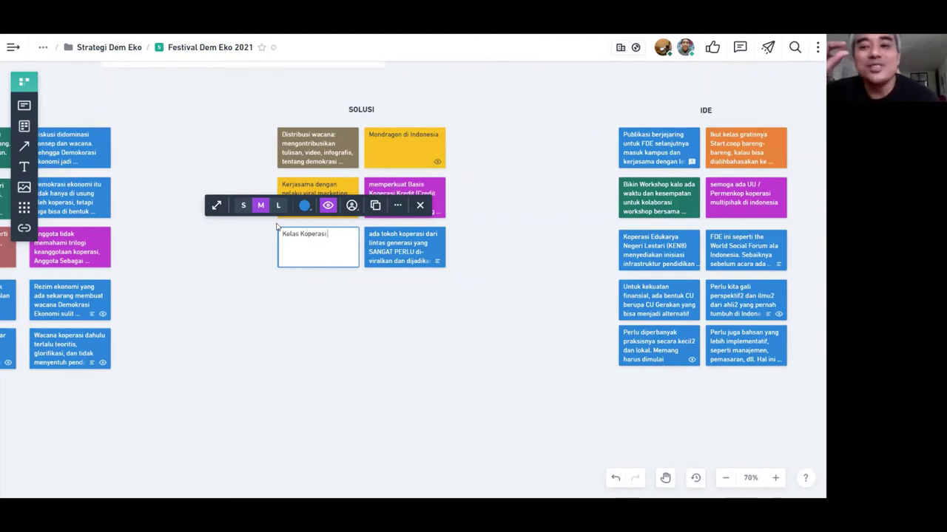
text(a ata)
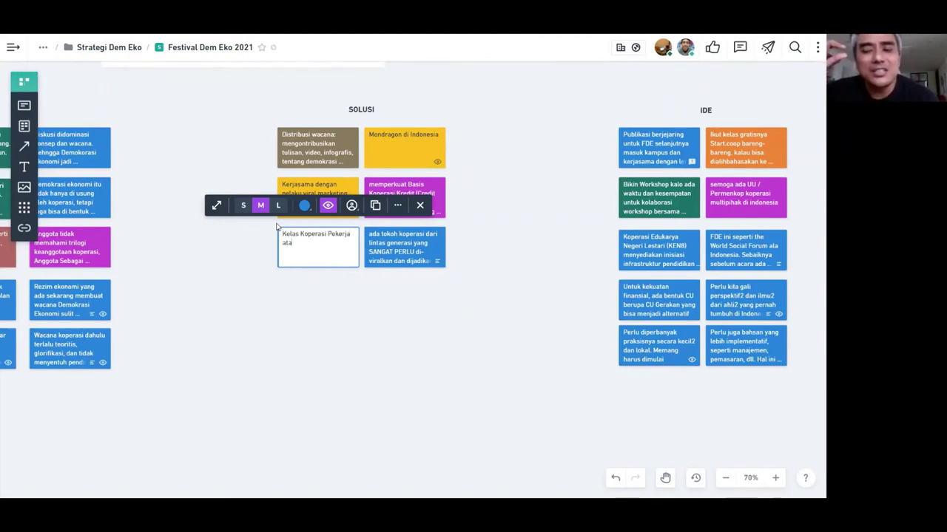
text(u)
key(ctrl+Left)
key(ctrl+Left)
key(ctrl+Left)
text(Bagaimana )
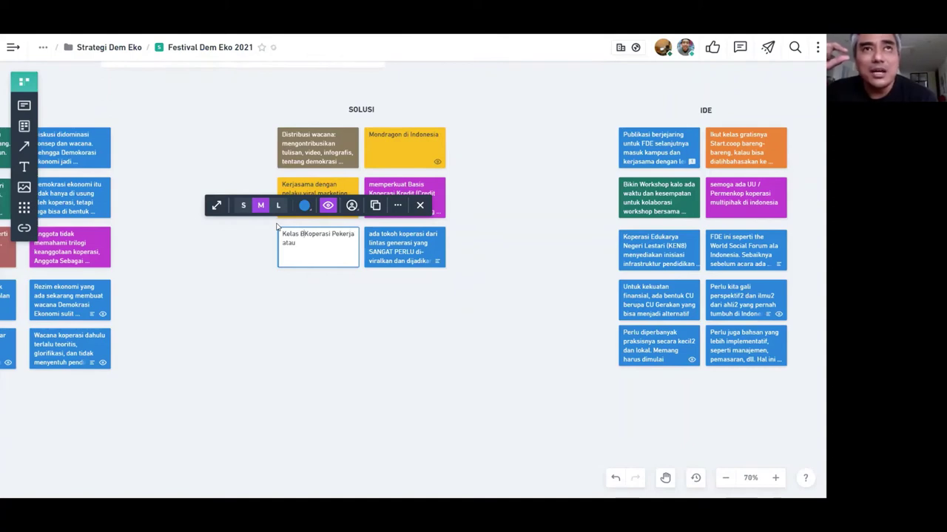
text(Memb)
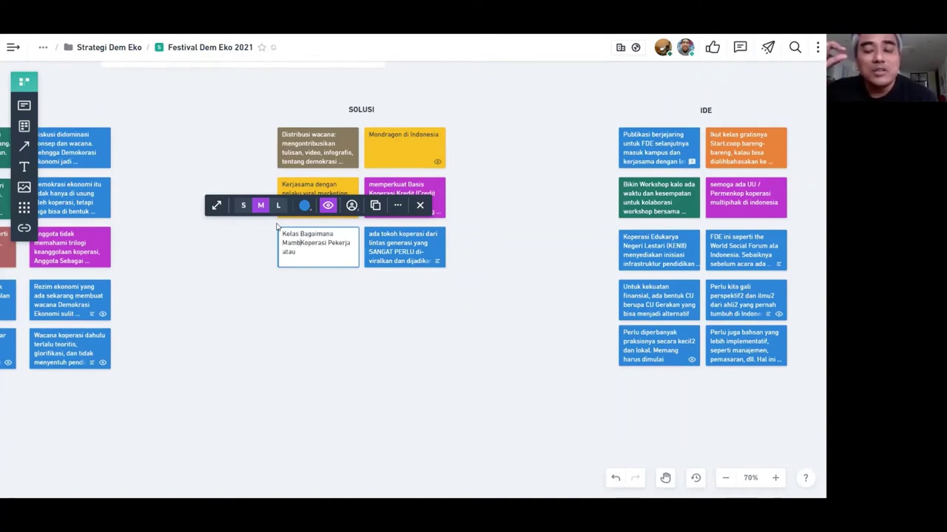
text(angun )
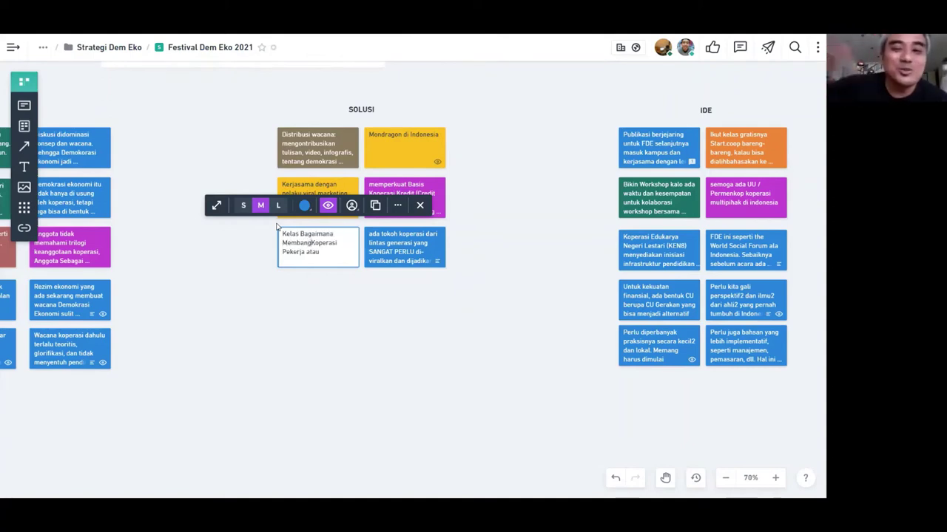
text(Membangun Koperasi)
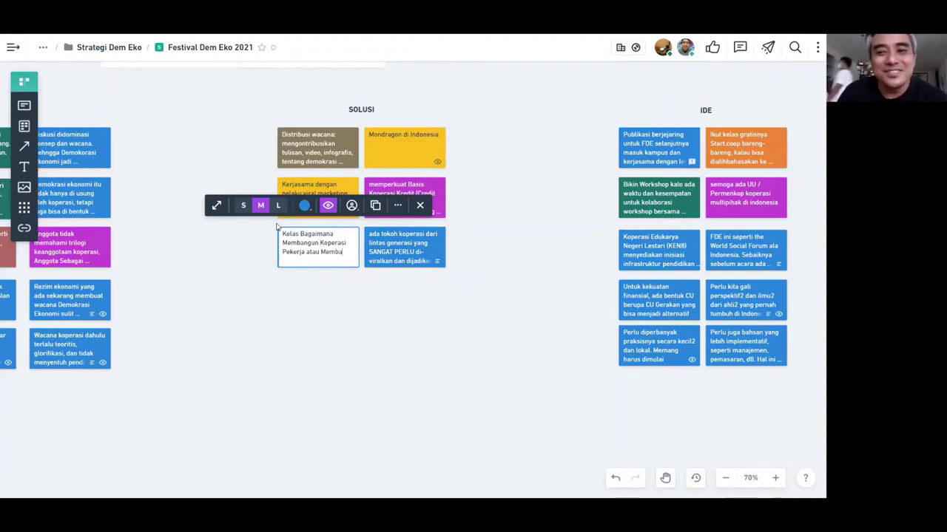
text( Sosial)
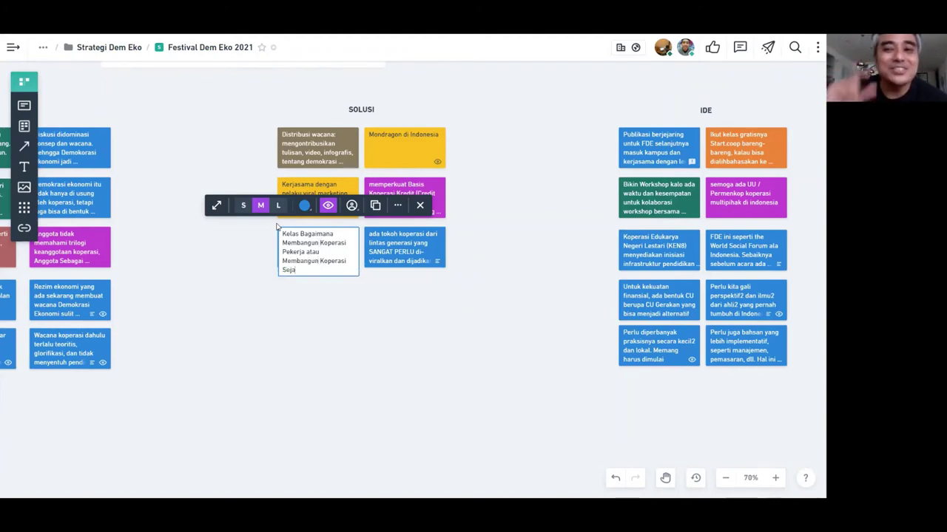
click(506, 281)
scroll(554, 340, right, 5)
scroll(554, 340, down, 2)
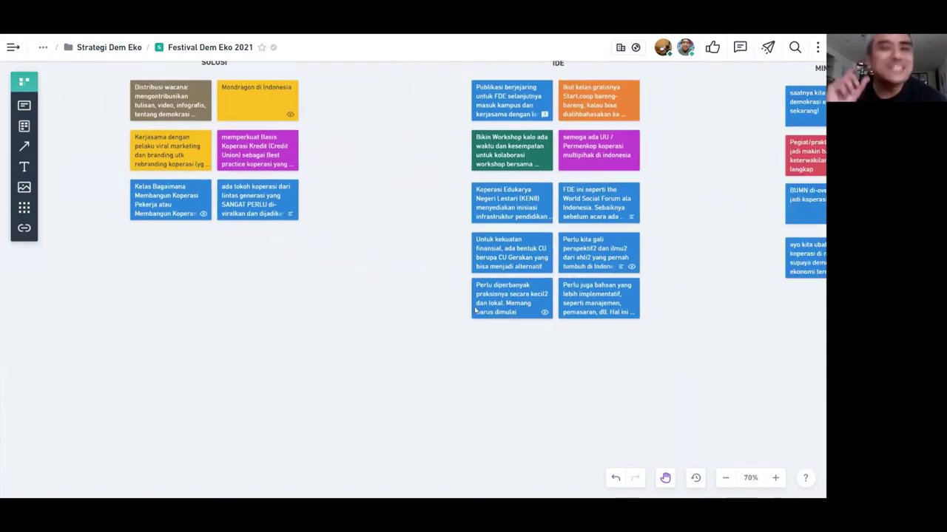
scroll(493, 338, right, 3)
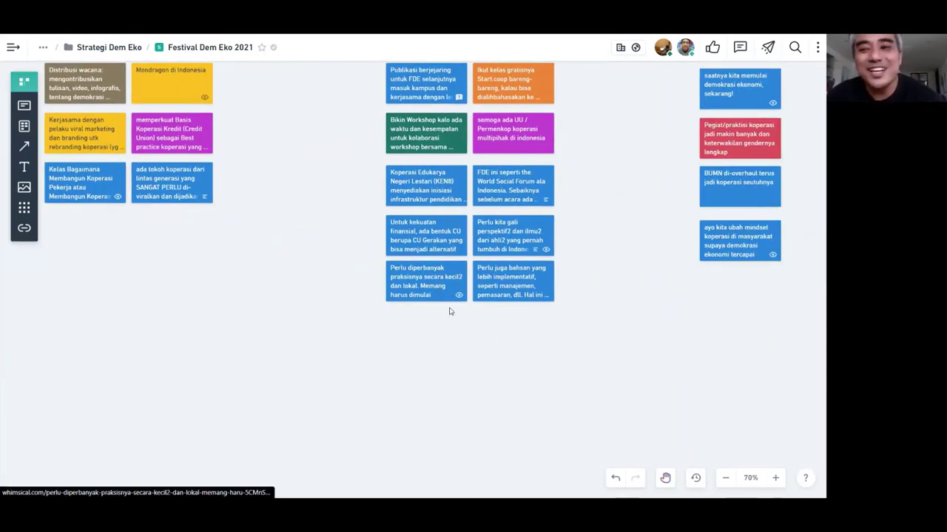
- Read the full text of the "Perlu diperbanyak praksisnya secara kecil2 dan lokal" card under IDE, leaving it unchanged
click(424, 282)
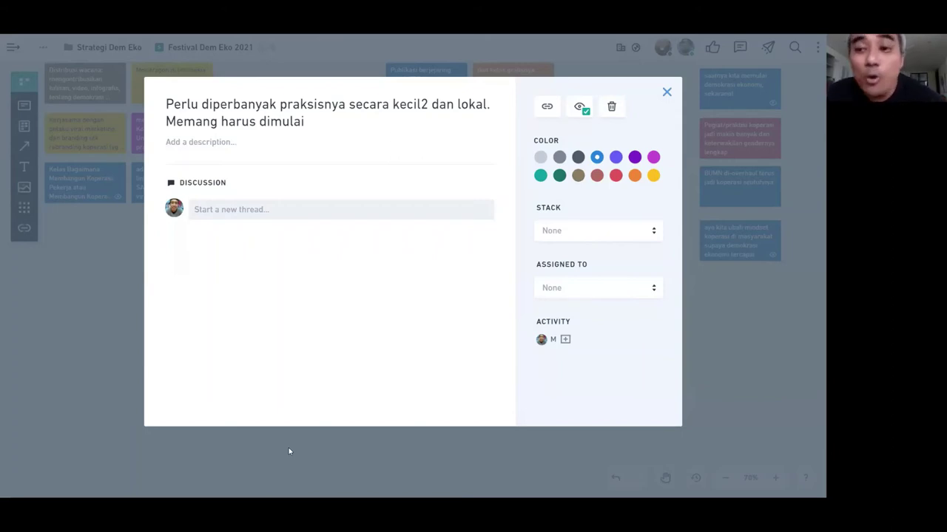
click(664, 93)
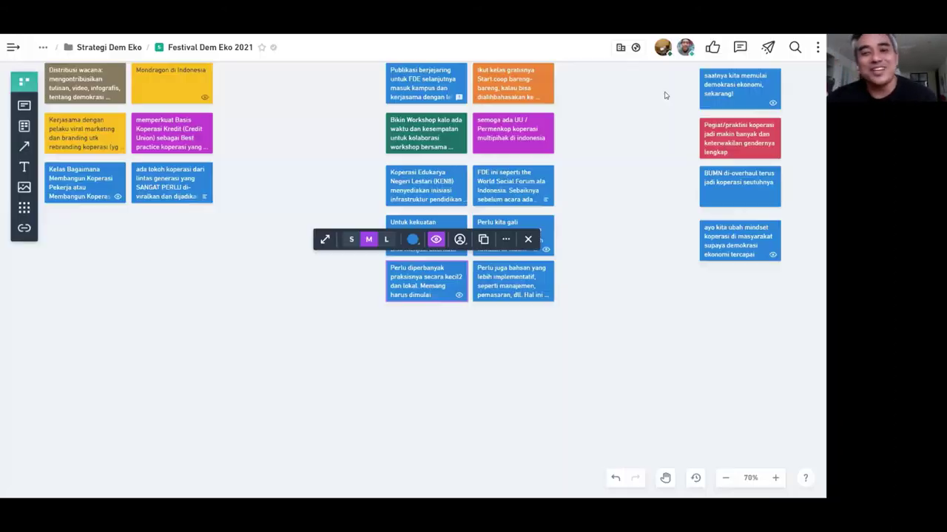
click(608, 172)
- Look over the SOLUSI, IDE, MIMPI and KRITIK - SARAN groups on the board
scroll(607, 173, up, 2)
scroll(608, 172, right, 1)
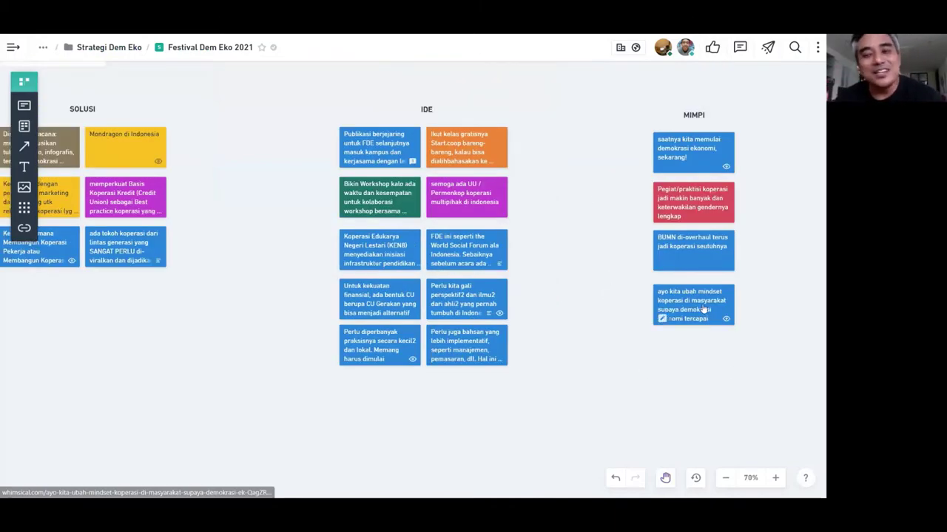
scroll(266, 168, up, 10)
scroll(267, 167, left, 10)
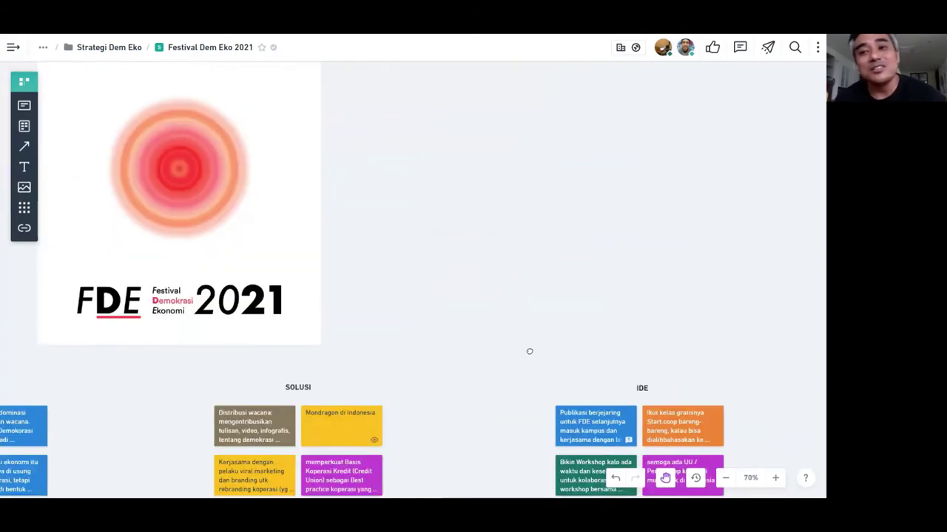
scroll(540, 213, down, 4)
scroll(529, 232, down, 5)
scroll(529, 232, right, 4)
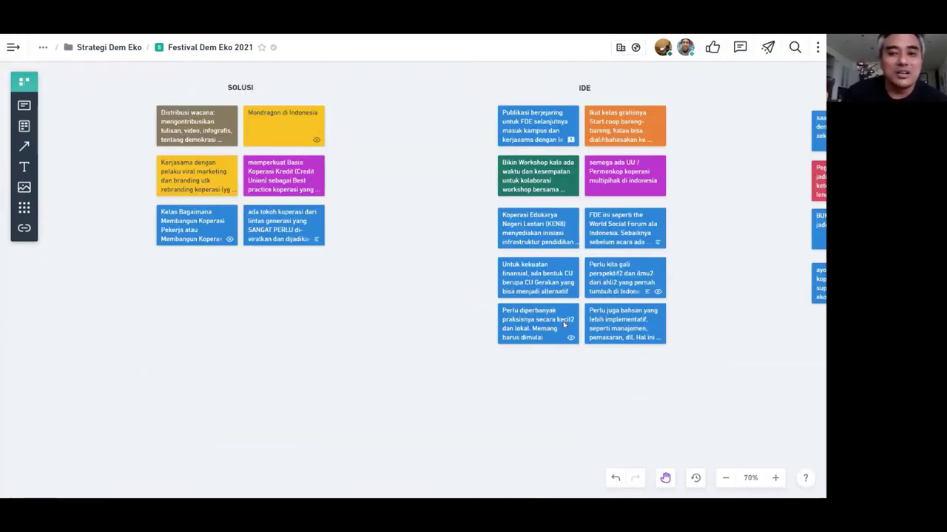
scroll(563, 321, right, 4)
scroll(613, 357, down, 3)
key(ctrl+minus)
key(ctrl+plus)
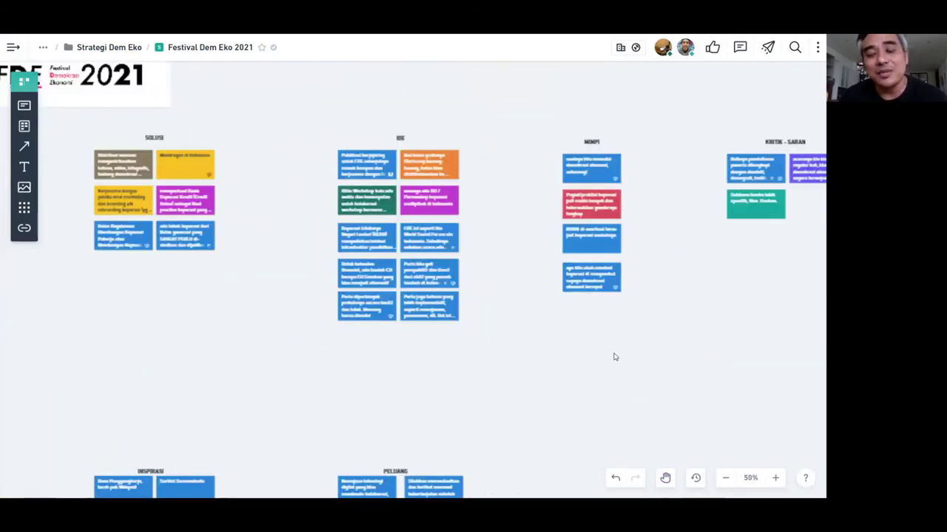
key(ctrl+plus)
key(ctrl+minus)
key(ctrl+minus)
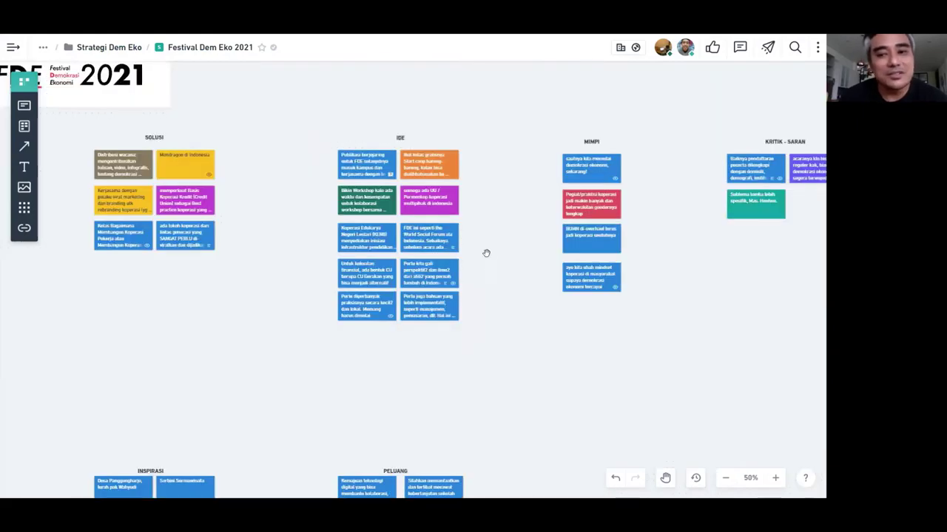
key(ctrl+plus)
- Add a card below "Perlu diperbanyak praksisnya" under IDE, beginning "Jangan merasa terbebani dengan masalah yang besar dan pelik (makro"
click(750, 478)
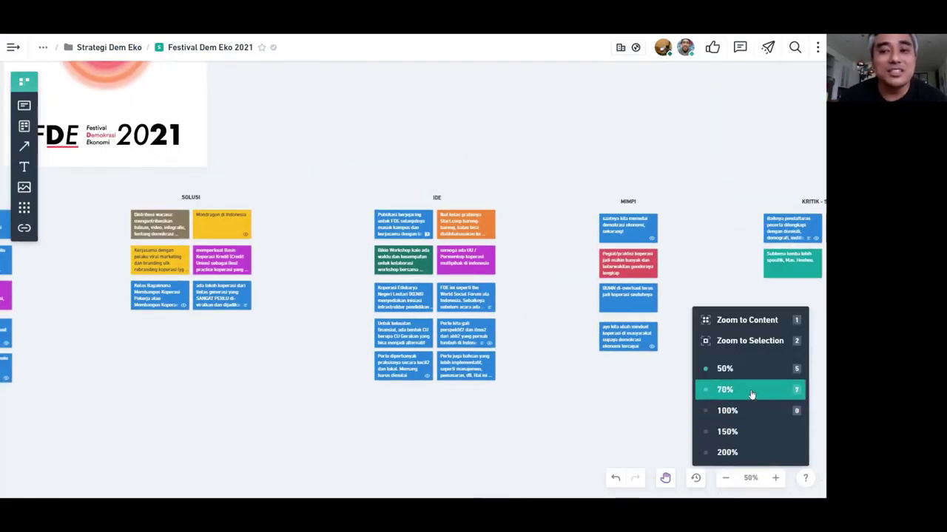
click(750, 391)
scroll(560, 355, down, 2)
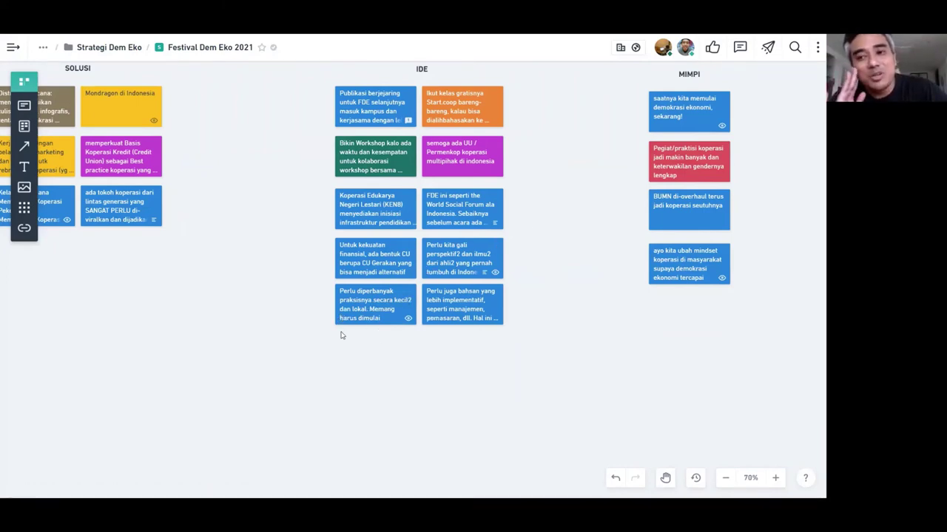
drag(25, 104, 341, 337)
text(Jangan)
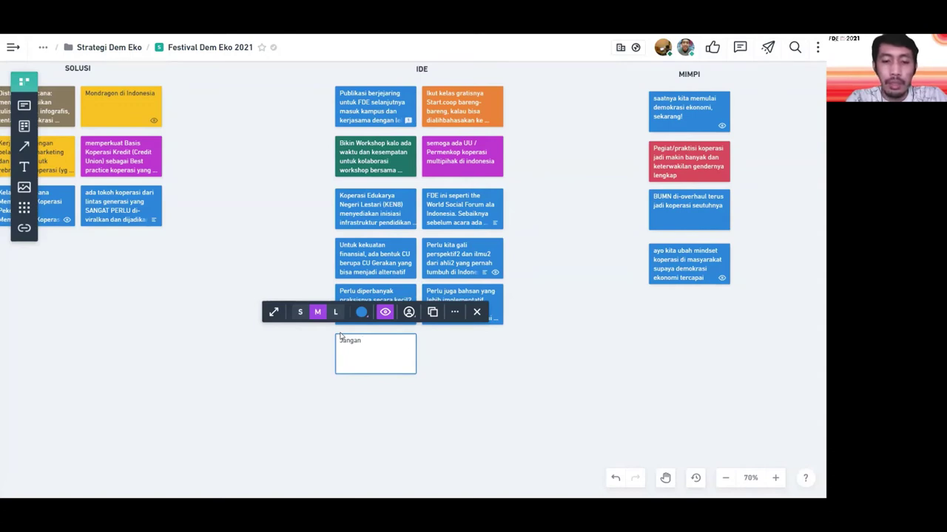
text(merasa terb)
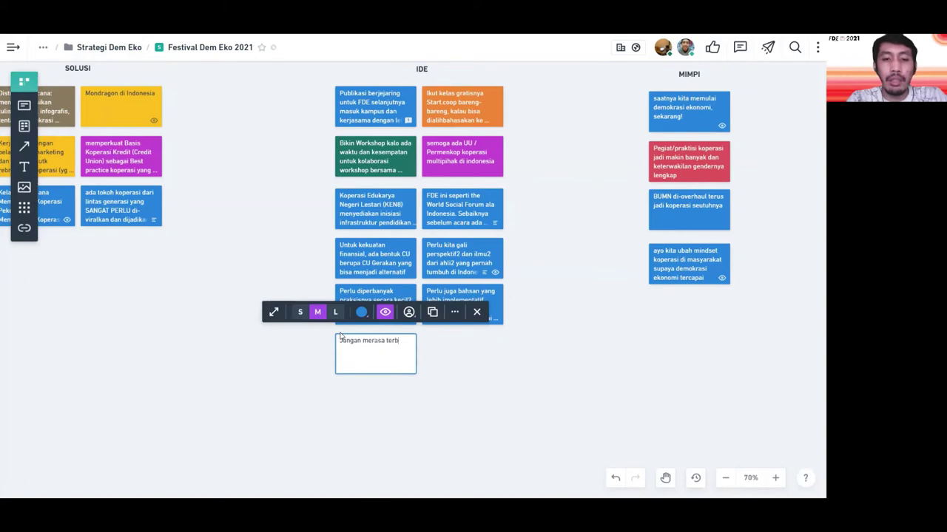
text(ebani dengan masalah)
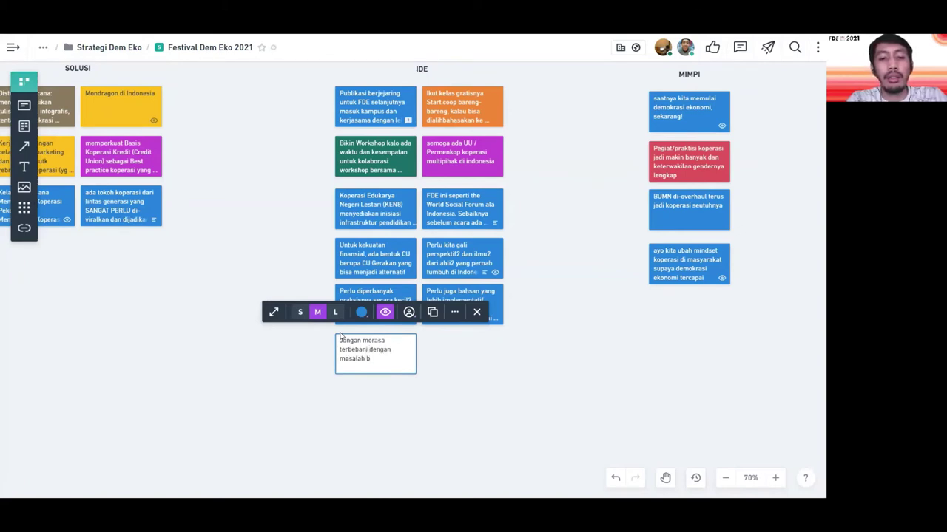
text( yang besar dan polit)
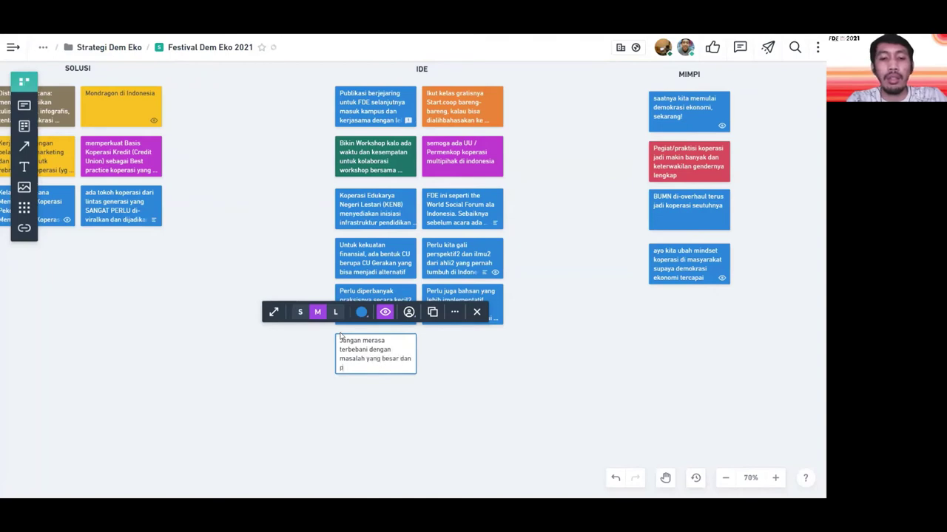
text(ik (makro)
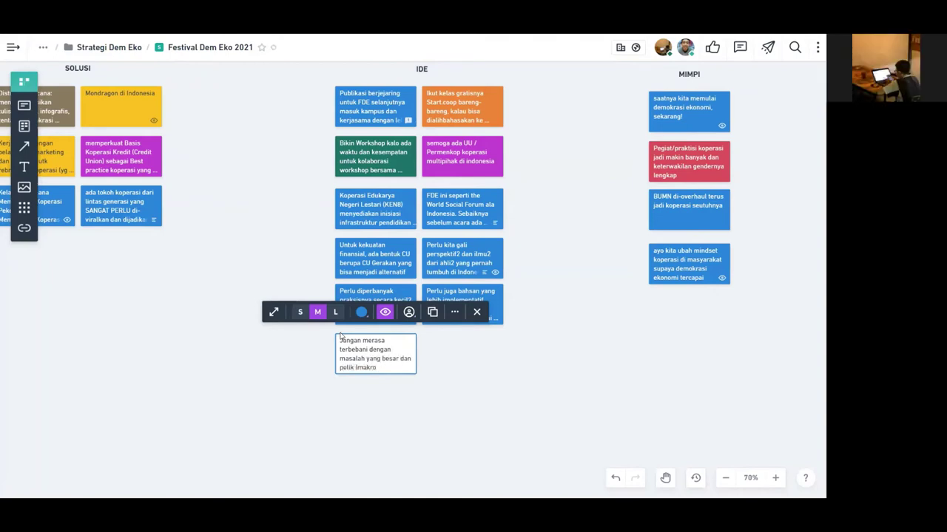
- Finish the new IDE card's text with ") cari celah ruang2 kecil yang bisa dihadapi terlebih dahulu"
text() cari )
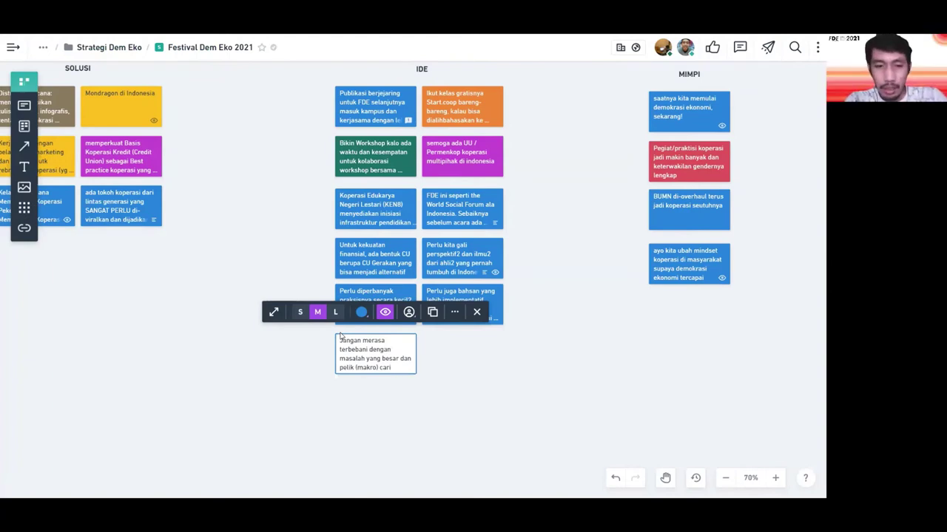
text(celah)
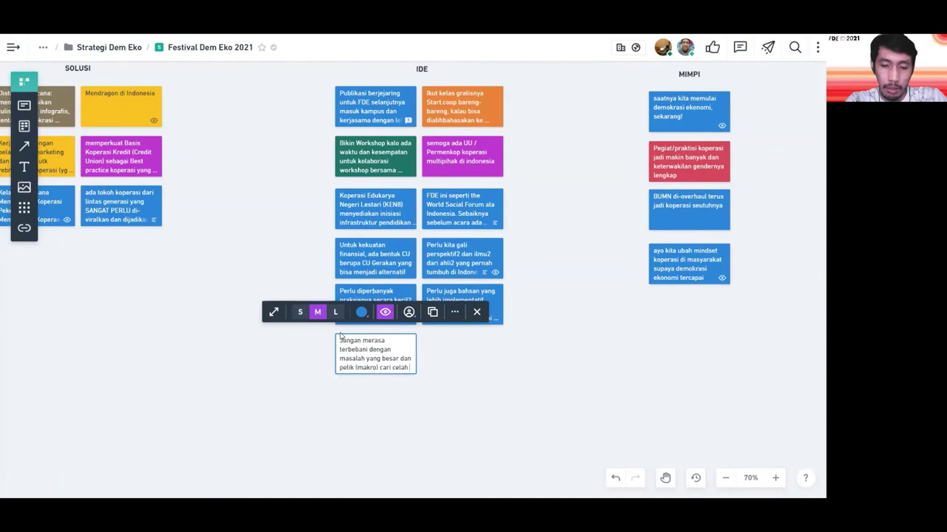
text( ruang2)
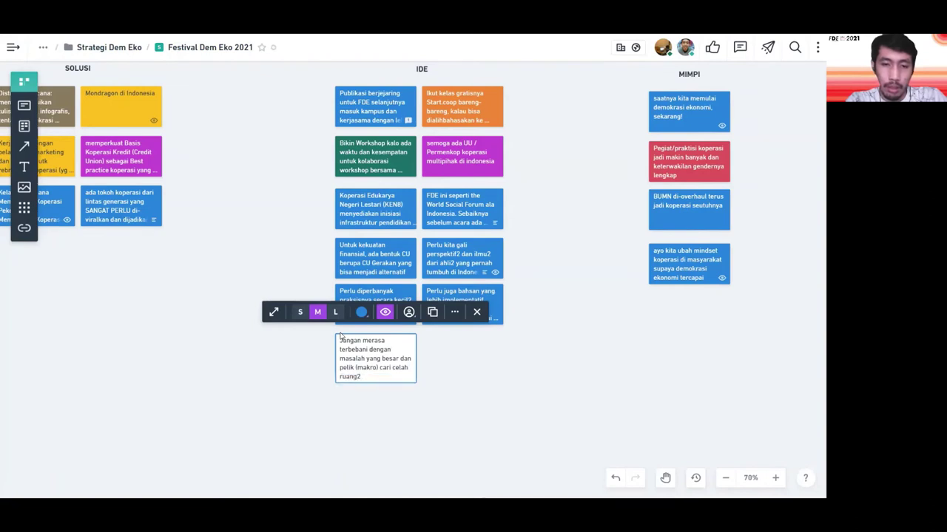
text( kecil yang bisa dise)
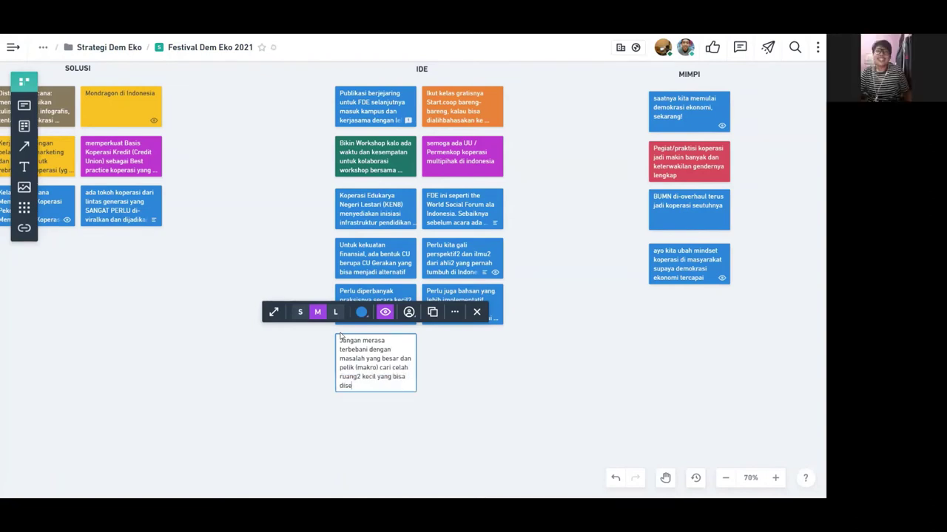
key(BackSpace)
key(BackSpace)
text(set)
key(BackSpace)
key(BackSpace)
key(BackSpace)
key(BackSpace)
text(h)
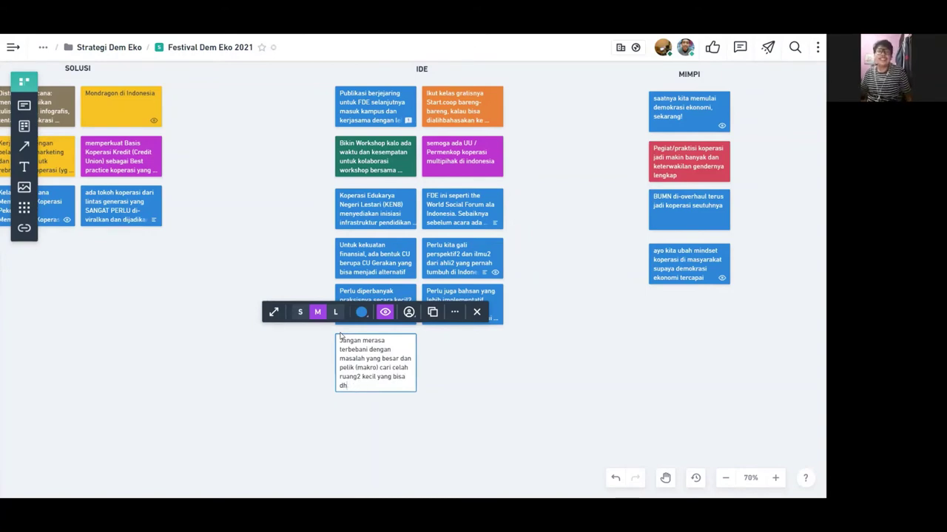
key(BackSpace)
text(ihadapi)
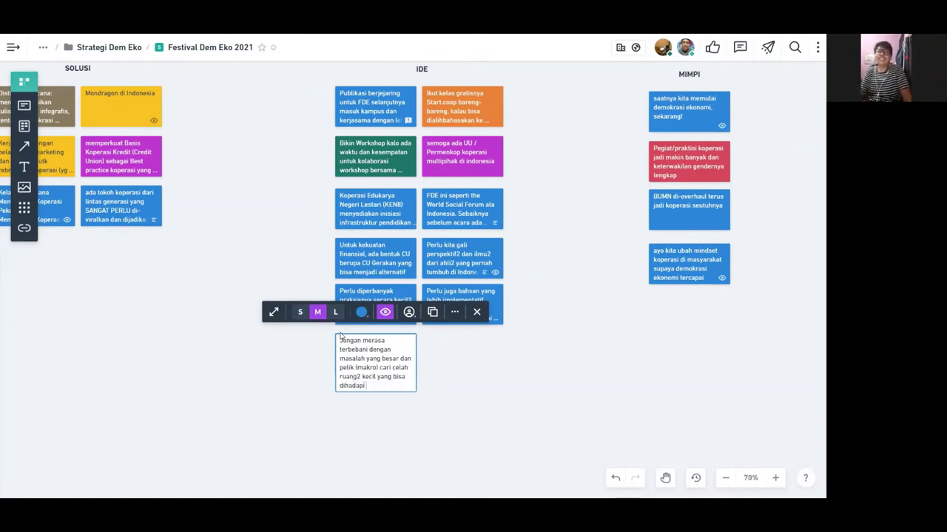
text( terlebi)
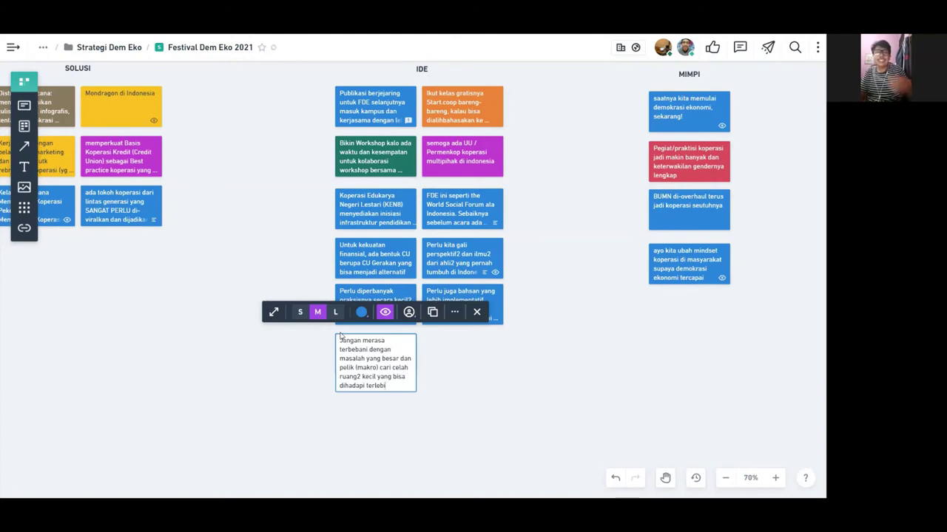
text(h dahulu)
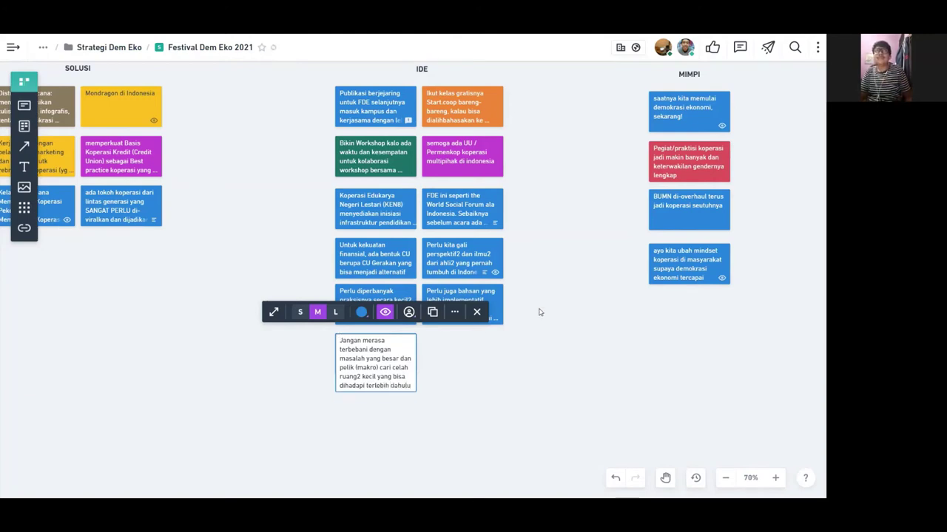
click(571, 299)
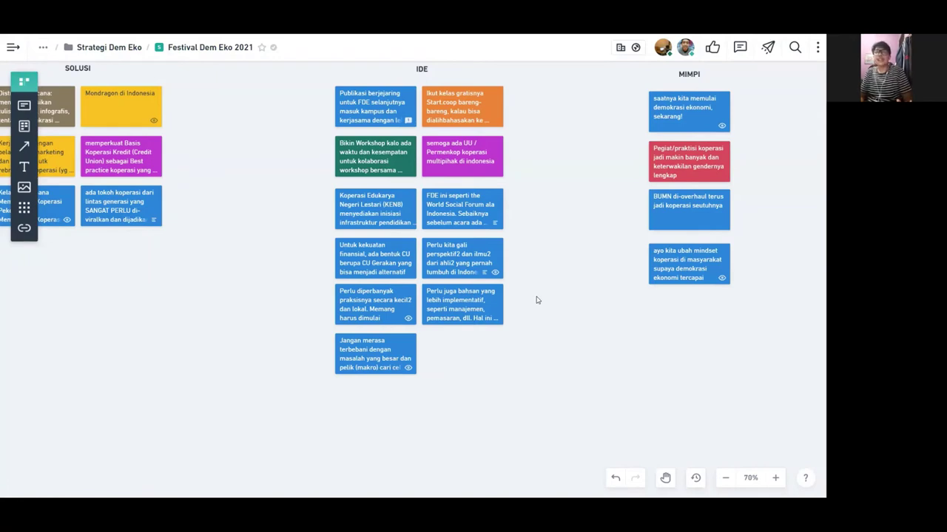
- Check the voting options for the number of votes per person without starting a voting session
click(714, 49)
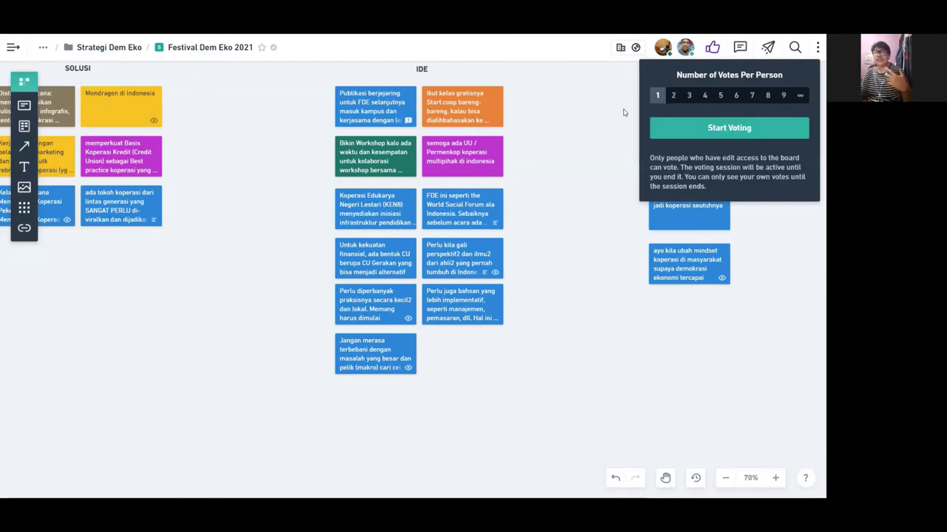
click(589, 124)
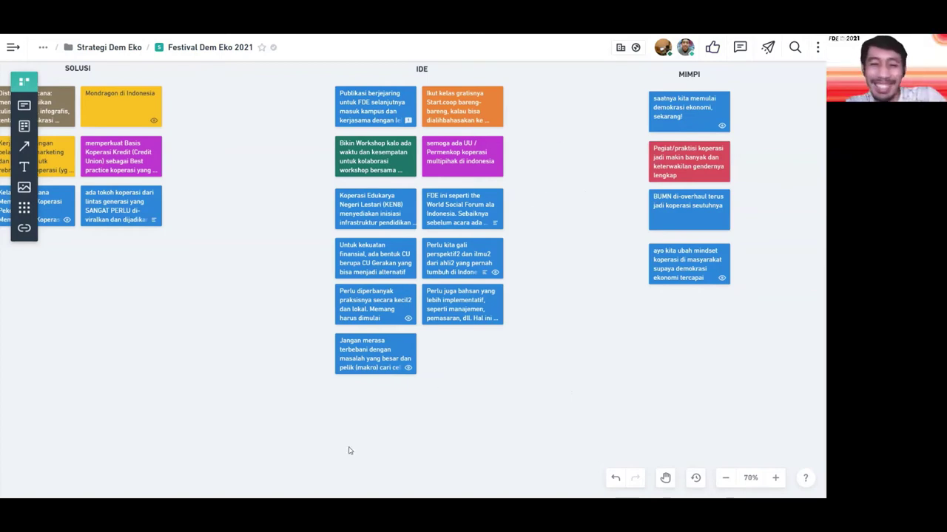
click(712, 50)
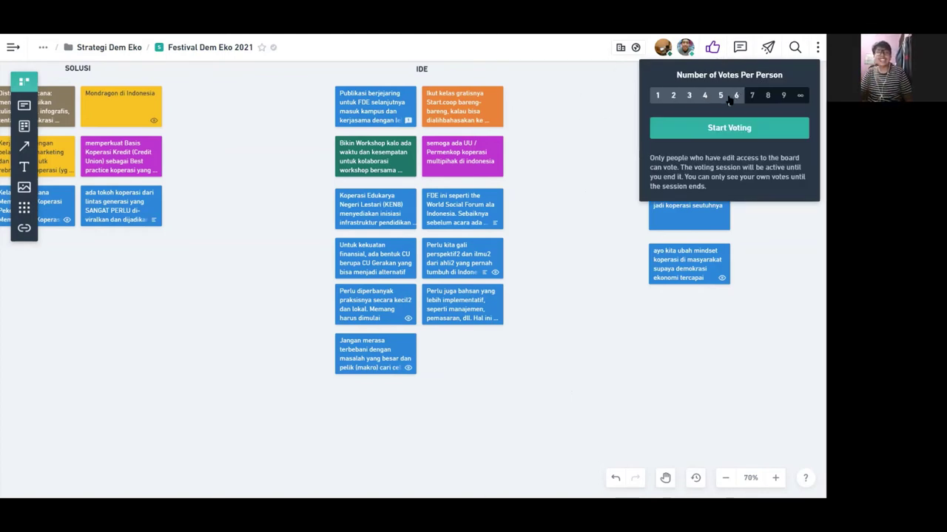
click(584, 147)
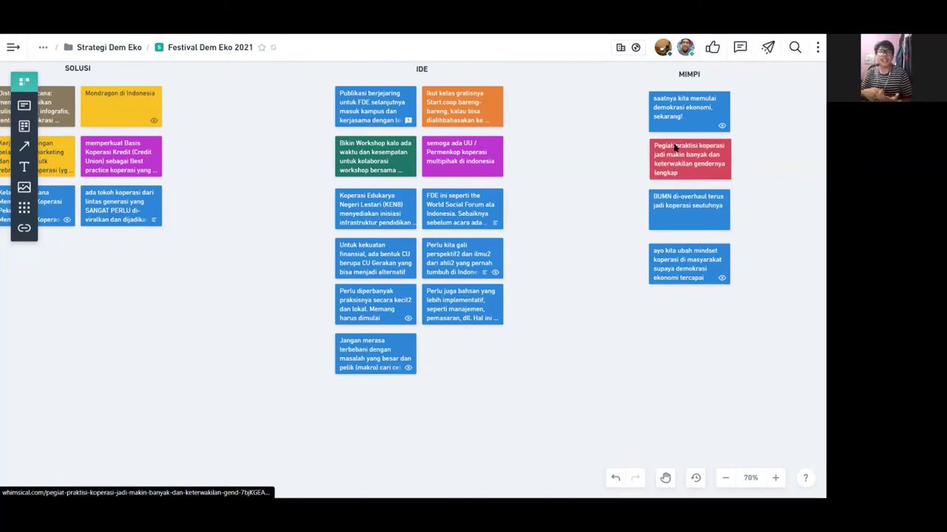
- Even out the MIMPI column by nudging the "Pegiat/praktisi koperasi" and "ayo kita ubah mindset" cards slightly upward
drag(675, 148, 674, 145)
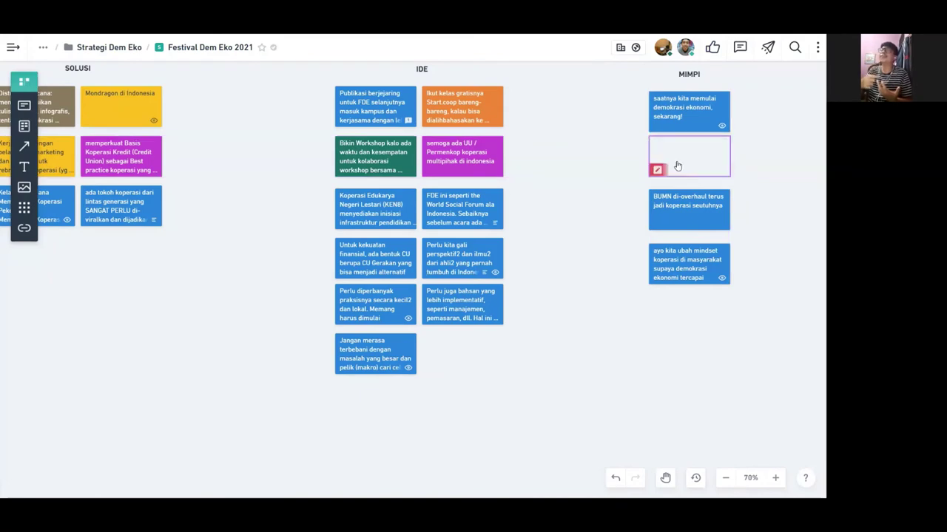
click(691, 215)
drag(690, 255, 690, 249)
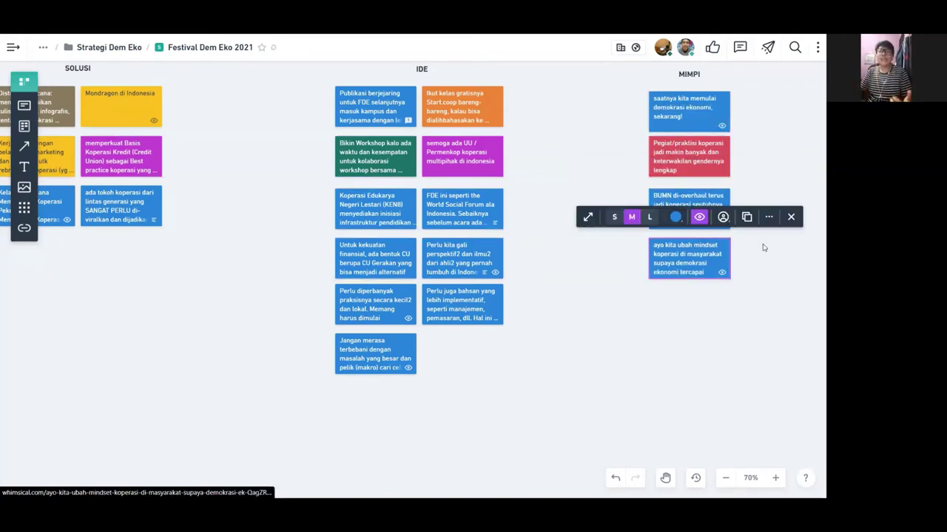
click(776, 257)
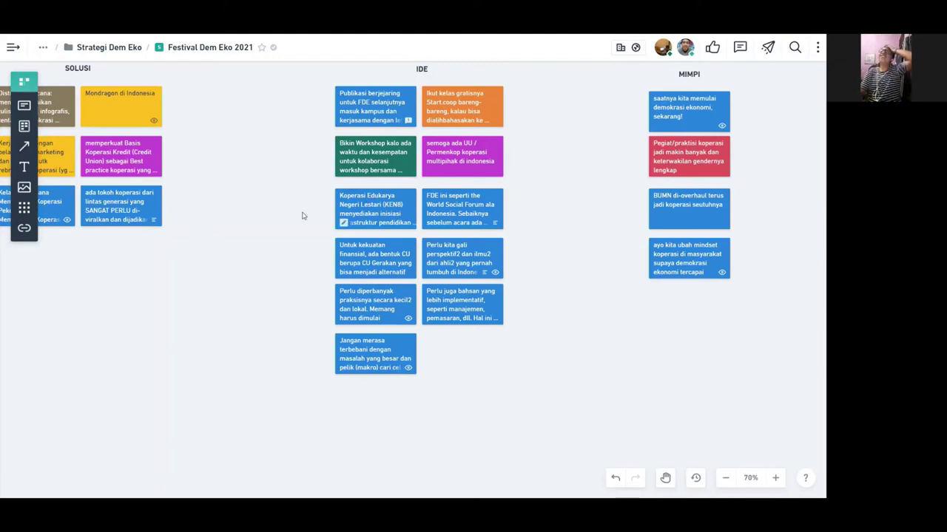
- Review the cards in the SOLUSI, MASALAH and HARAPAN groups
scroll(325, 207, left, 10)
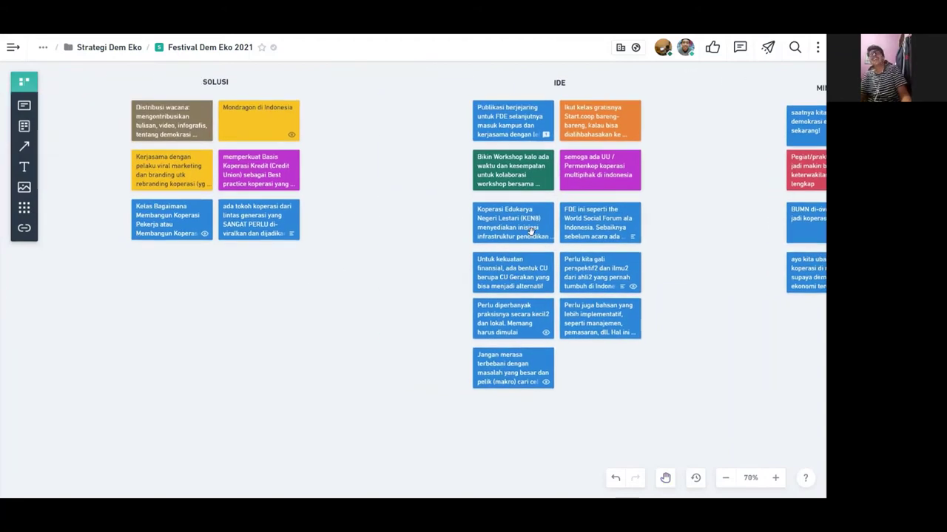
scroll(481, 282, left, 5)
scroll(481, 282, up, 1)
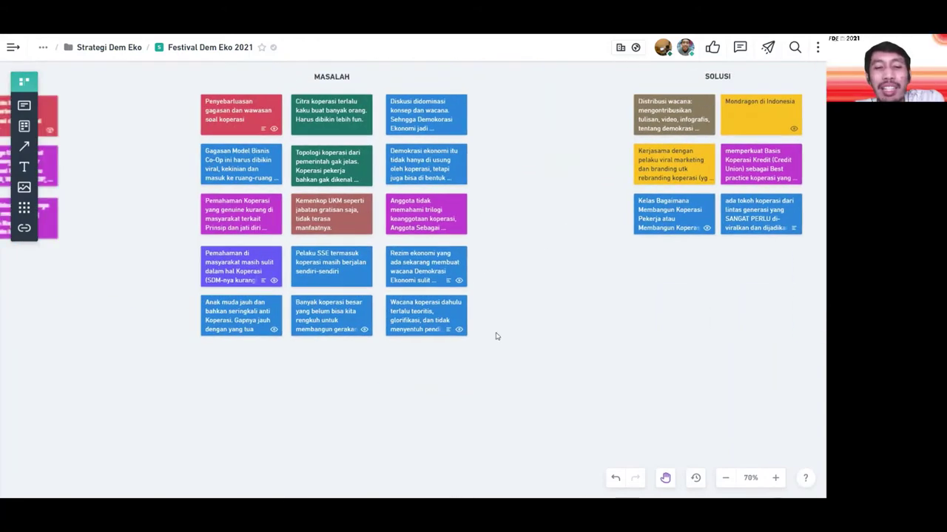
drag(543, 217, 629, 200)
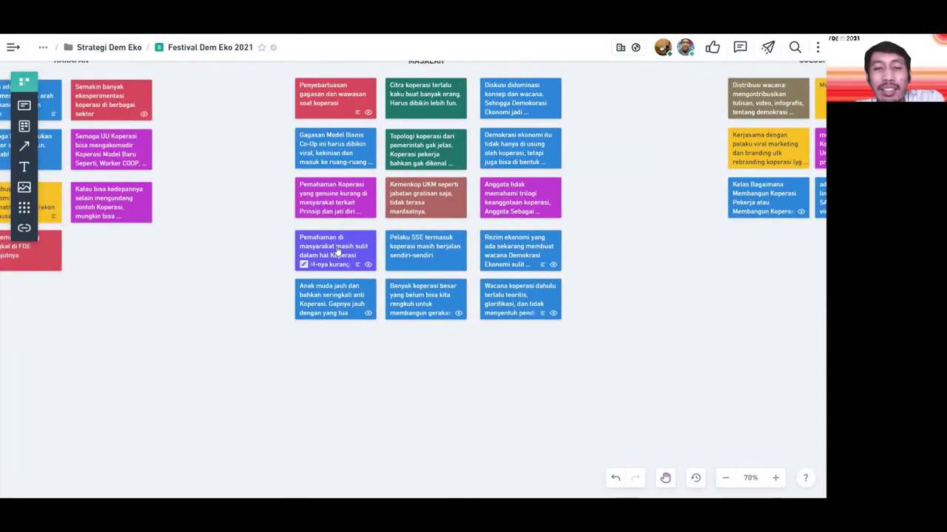
scroll(344, 251, left, 3)
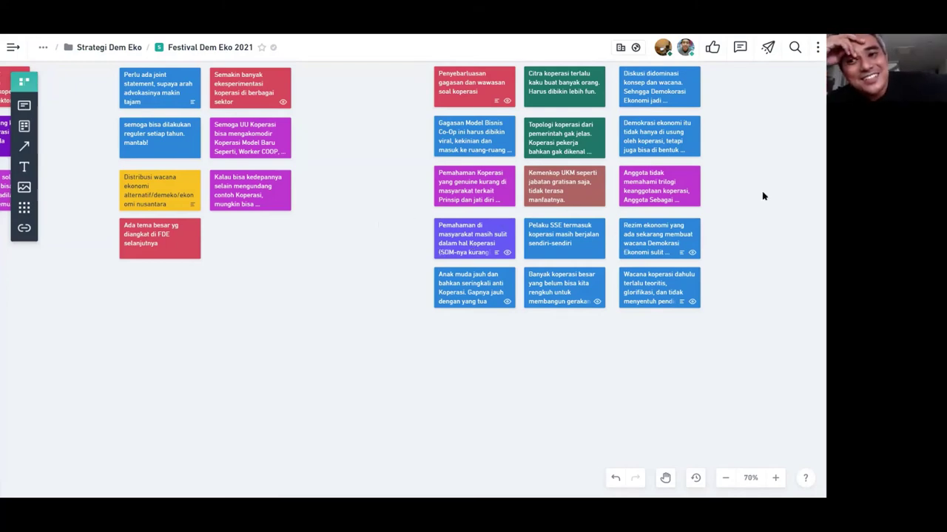
scroll(765, 205, right, 3)
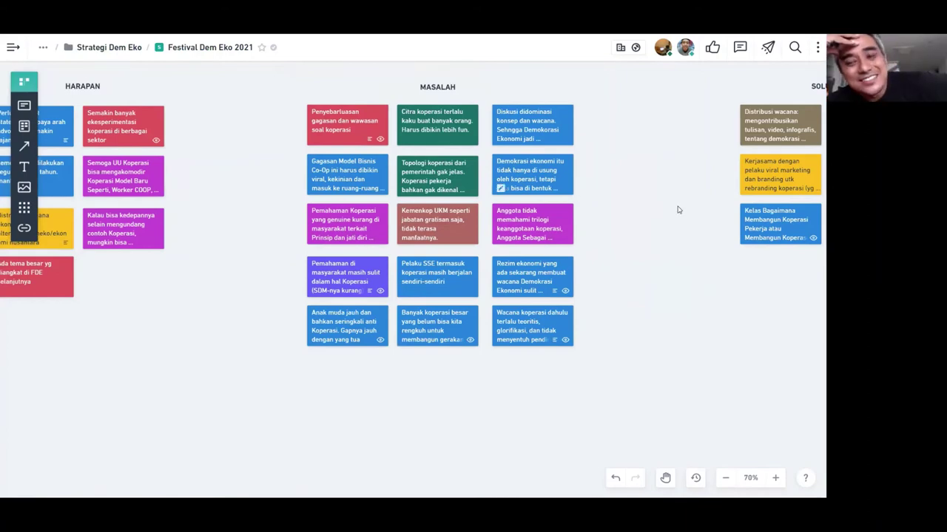
- Try to shift the MASALAH card "Diskusi didominasi konsep dan wacana" closer to the middle column
click(551, 134)
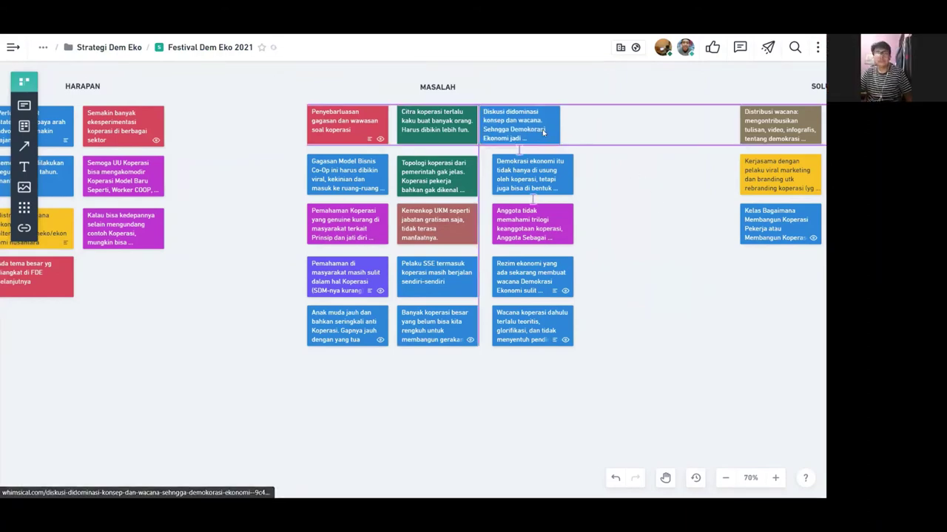
click(622, 240)
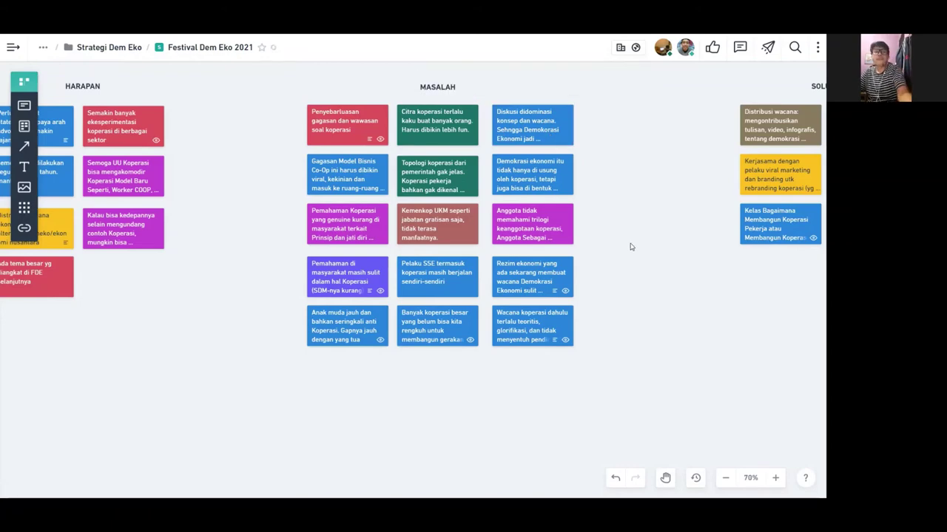
- Move the IDE card "Jangan merasa terbebani dengan masalah yang besar" up to start a third column in the first row
scroll(628, 245, right, 5)
scroll(549, 274, right, 4)
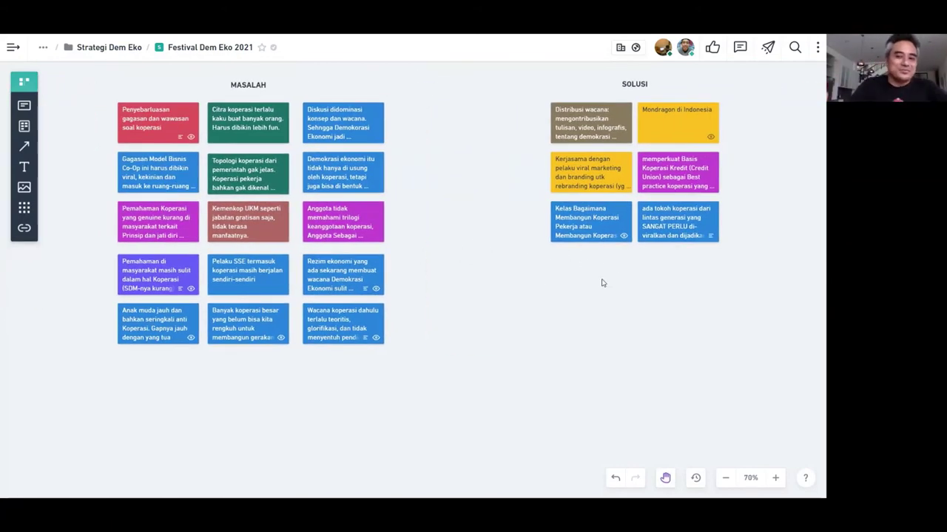
scroll(632, 282, right, 7)
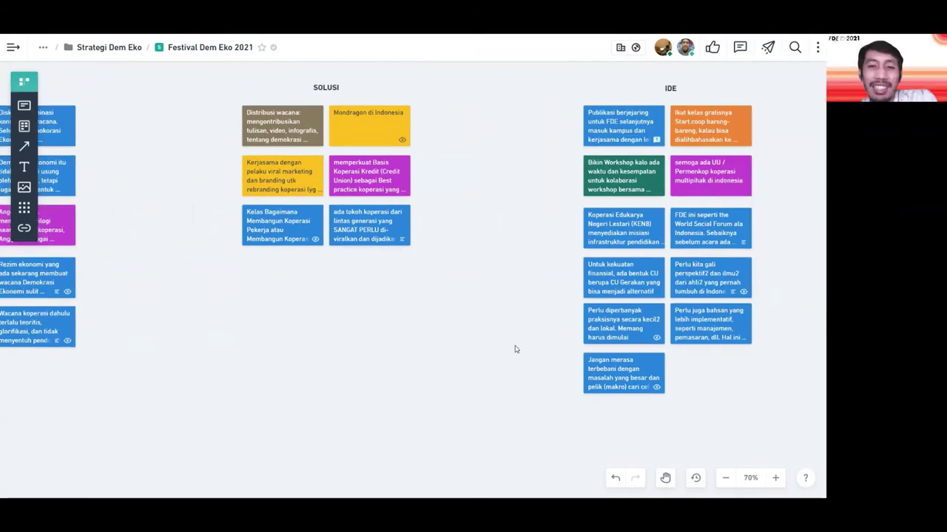
scroll(562, 288, right, 8)
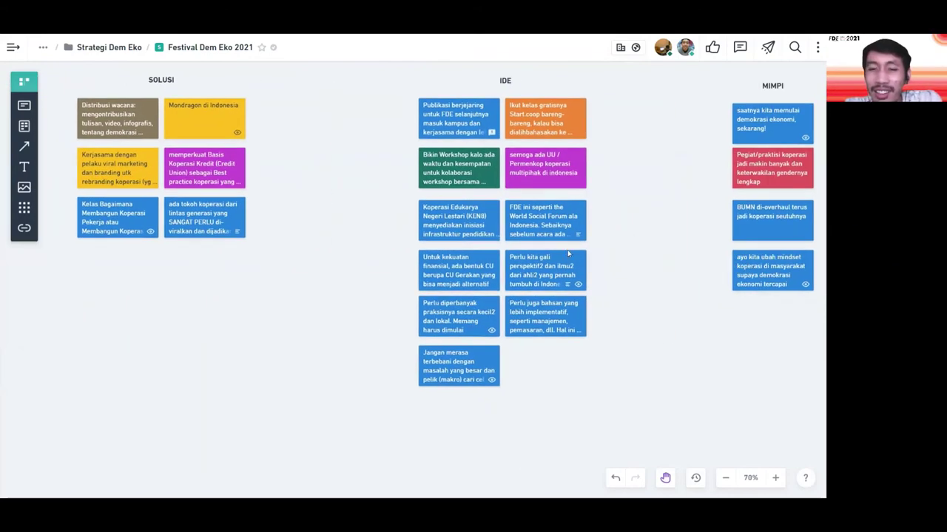
scroll(566, 258, right, 2)
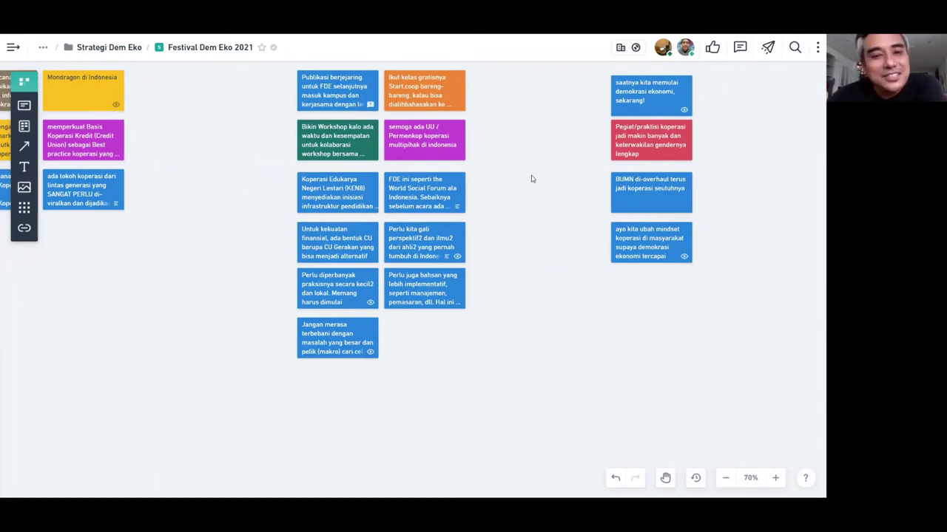
scroll(516, 214, up, 1)
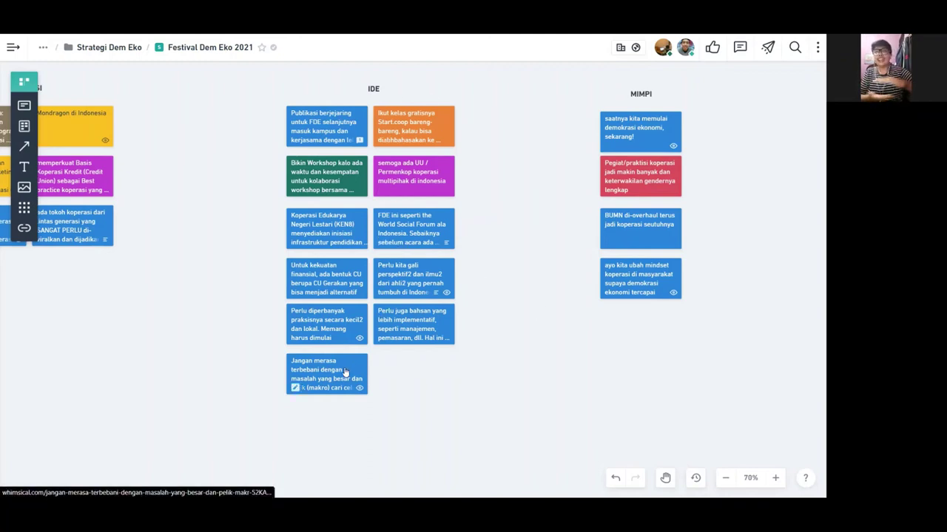
drag(344, 372, 521, 130)
click(507, 239)
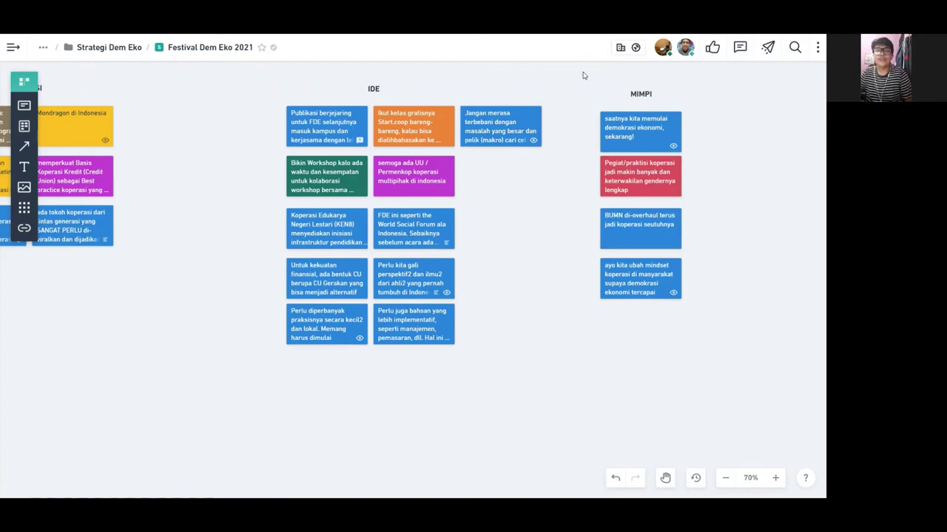
- Shift the whole MIMPI group, heading and four cards, slightly to the right to widen its gap from IDE
drag(583, 74, 706, 303)
drag(655, 134, 695, 139)
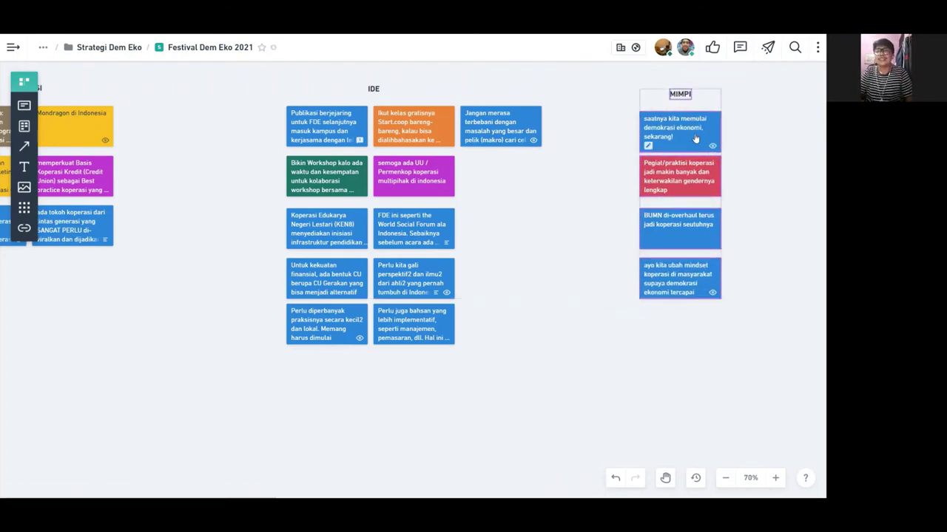
click(573, 228)
- Move the "Perlu diperbanyak praksisnya" and "Perlu juga bahsan" cards into rows two and three of IDE's third column
drag(312, 327, 488, 180)
drag(418, 333, 505, 239)
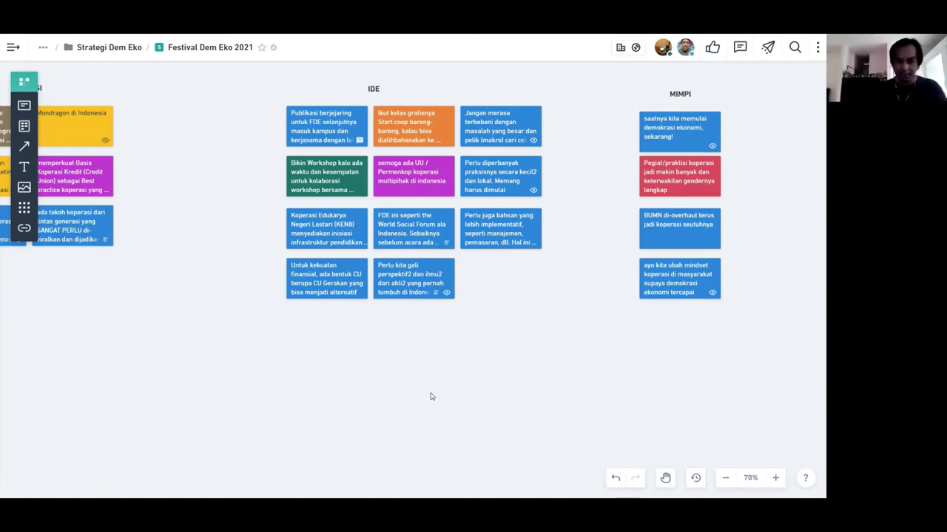
- Review the cards in the INSPIRASI and PELUANG groups and return to the IDE and MIMPI groups
scroll(440, 377, down, 5)
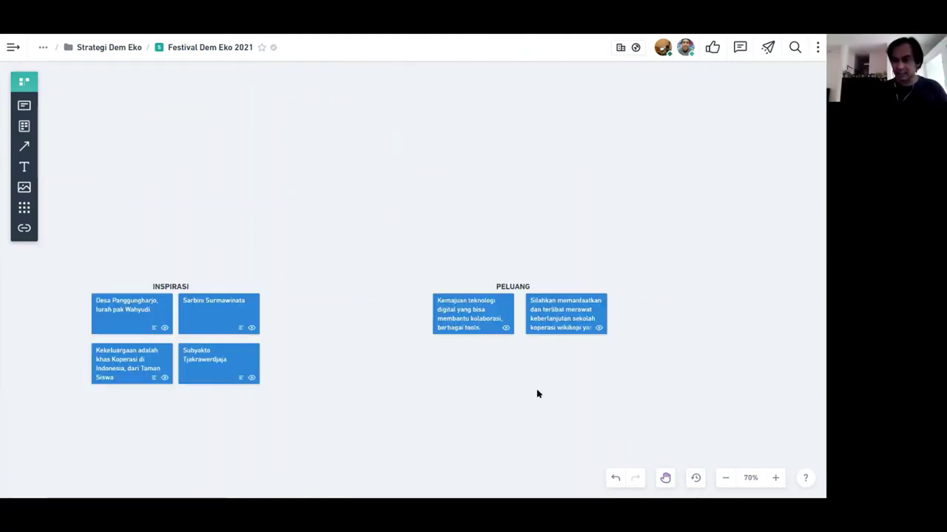
scroll(298, 306, left, 3)
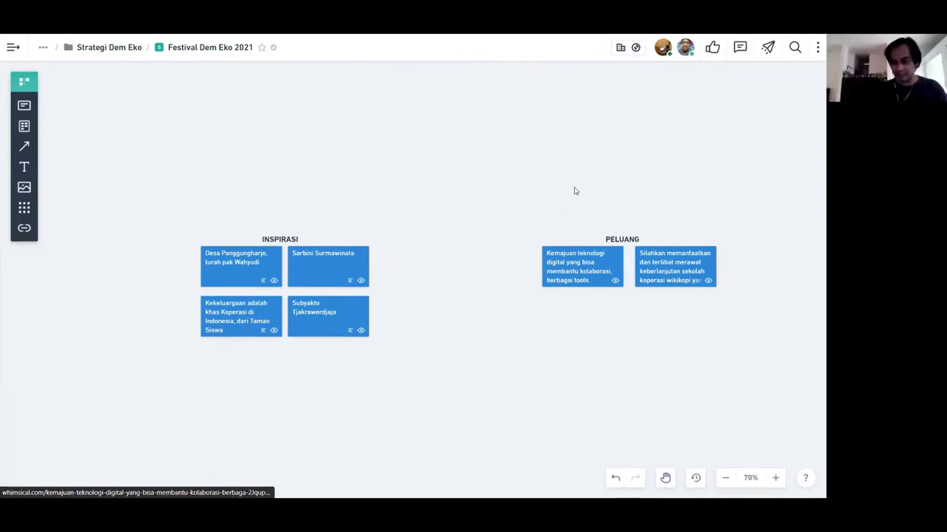
scroll(532, 179, up, 3)
scroll(533, 179, right, 2)
scroll(532, 179, up, 10)
scroll(491, 202, right, 3)
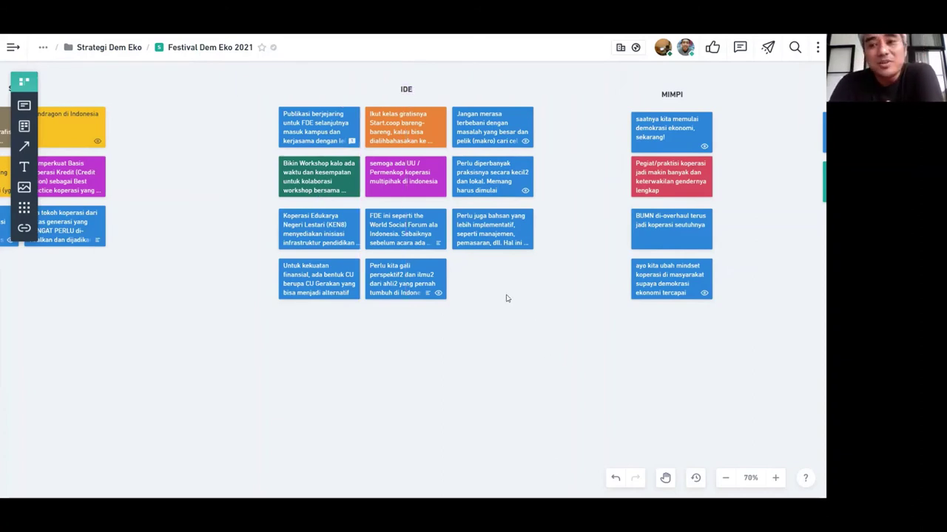
scroll(469, 310, down, 3)
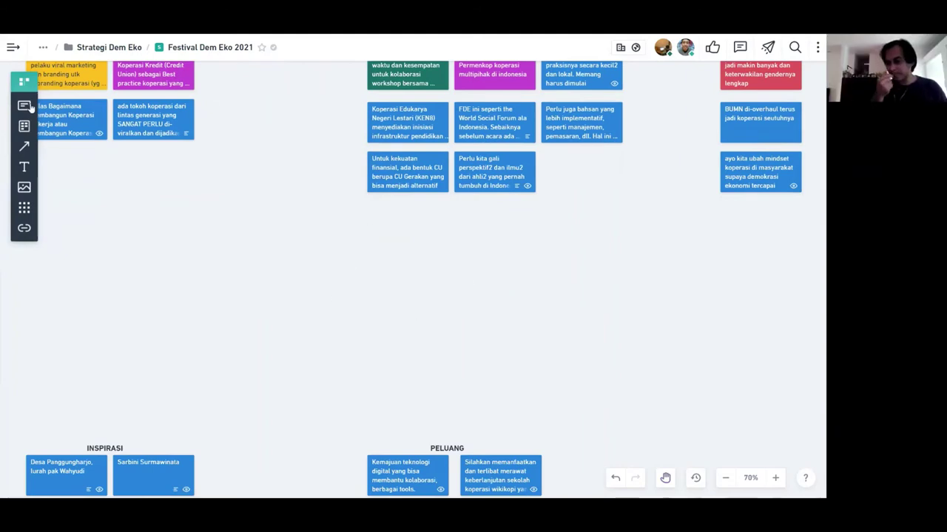
scroll(30, 107, down, 5)
drag(25, 105, 231, 198)
text(A)
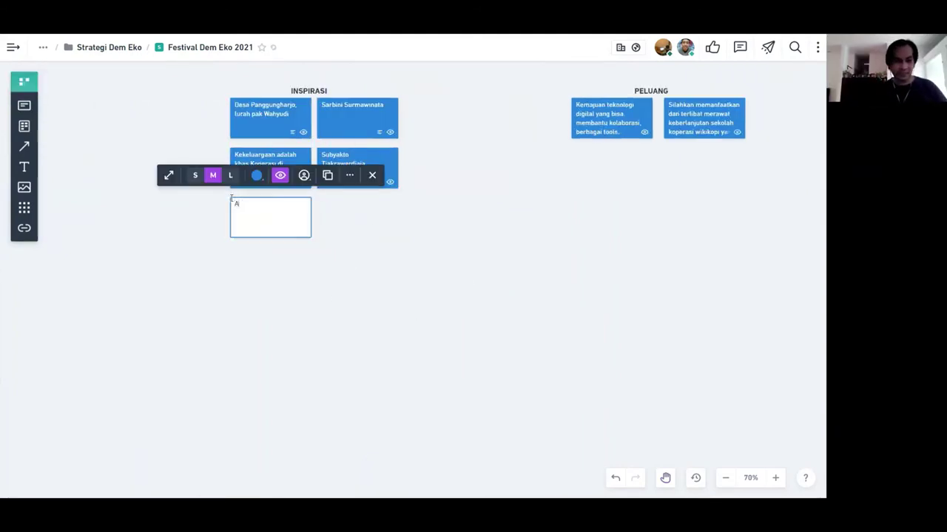
text(di Swason)
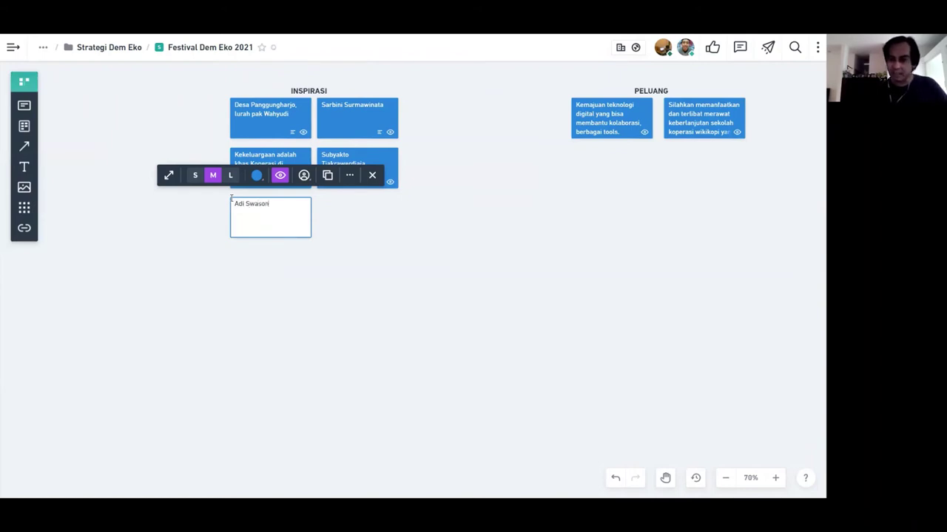
text(o)
click(372, 290)
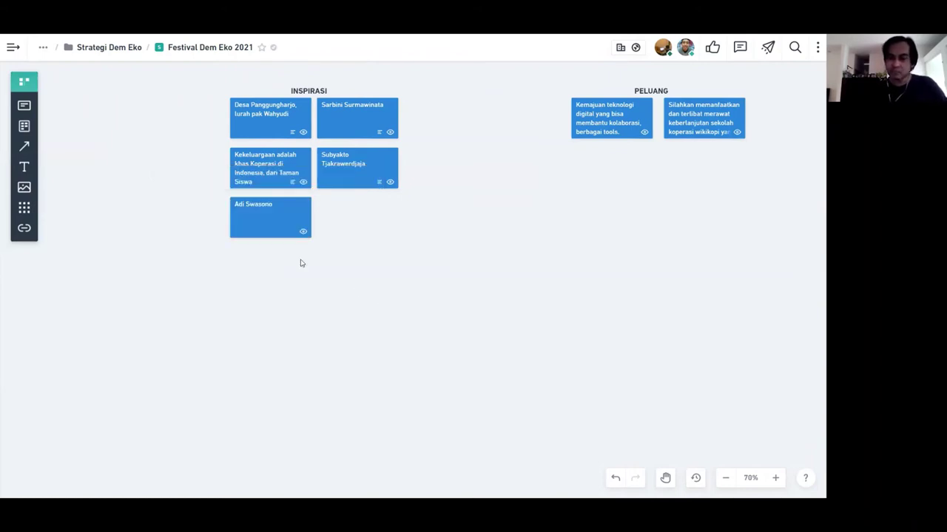
- Open the new INSPIRASI card and correct its title to "Adi Sasono"
click(756, 472)
click(271, 217)
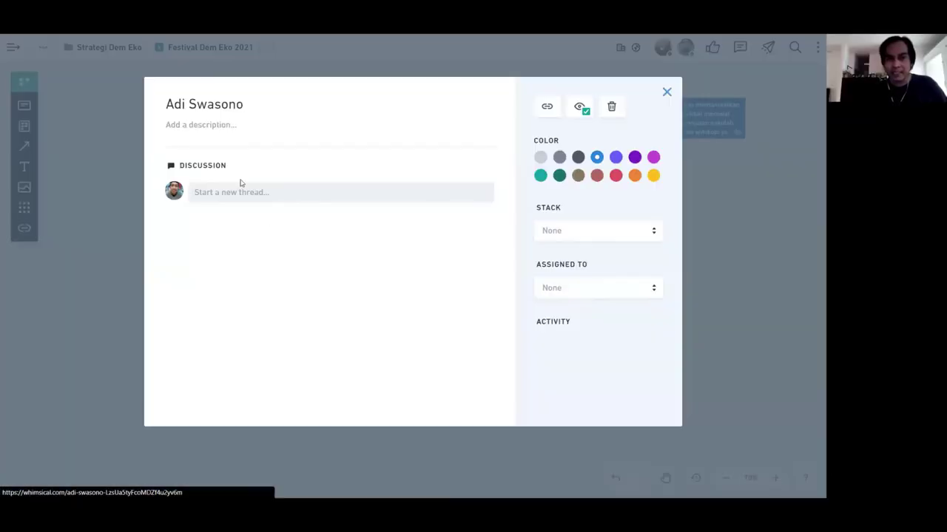
click(207, 104)
key(BackSpace)
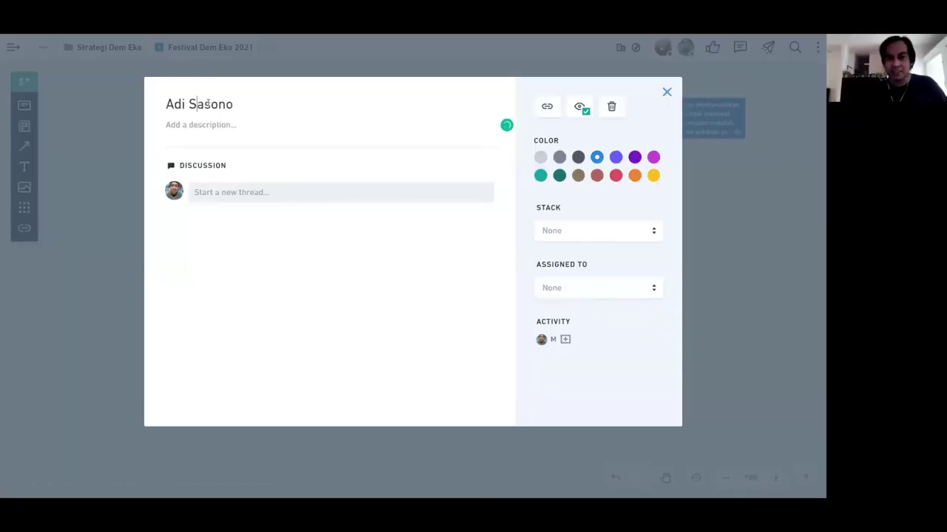
- Enter "Mantan Menteri Koperasi" as the first line of the "Adi Sasono" card's description
click(231, 125)
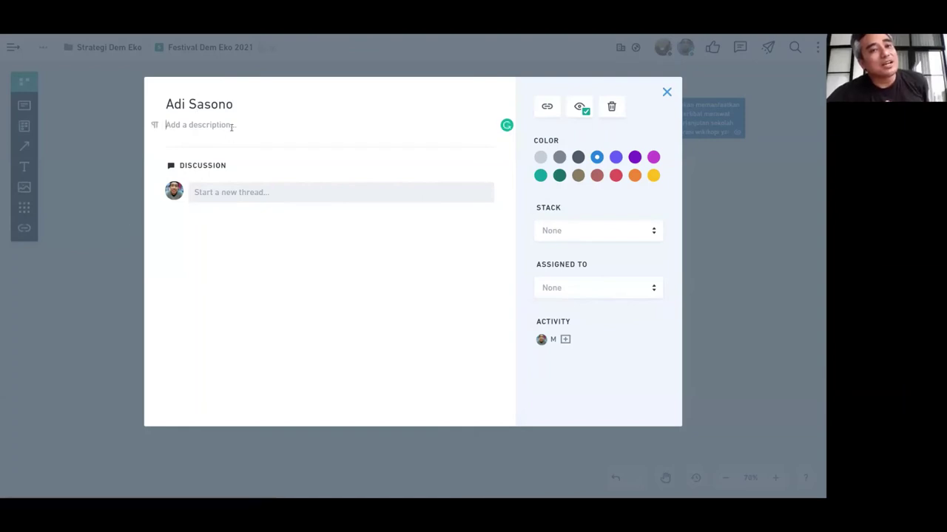
text(Manta M)
key(BackSpace)
key(BackSpace)
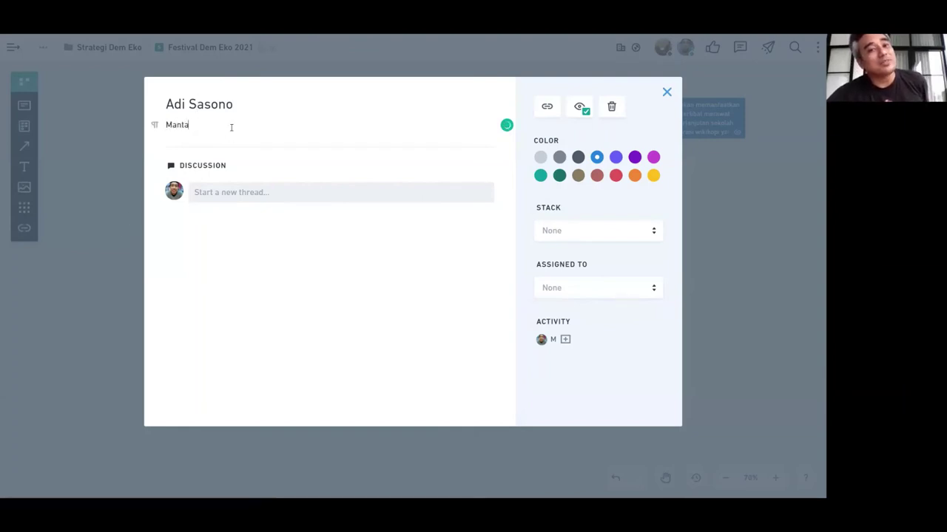
text(n M)
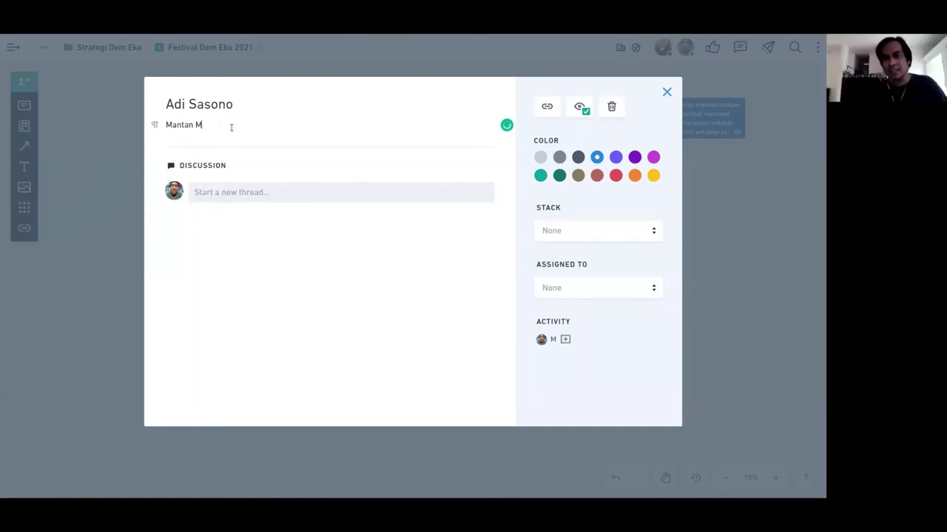
text(Email)
key(BackSpace)
key(BackSpace)
key(BackSpace)
key(BackSpace)
text(en)
key(BackSpace)
key(BackSpace)
key(BackSpace)
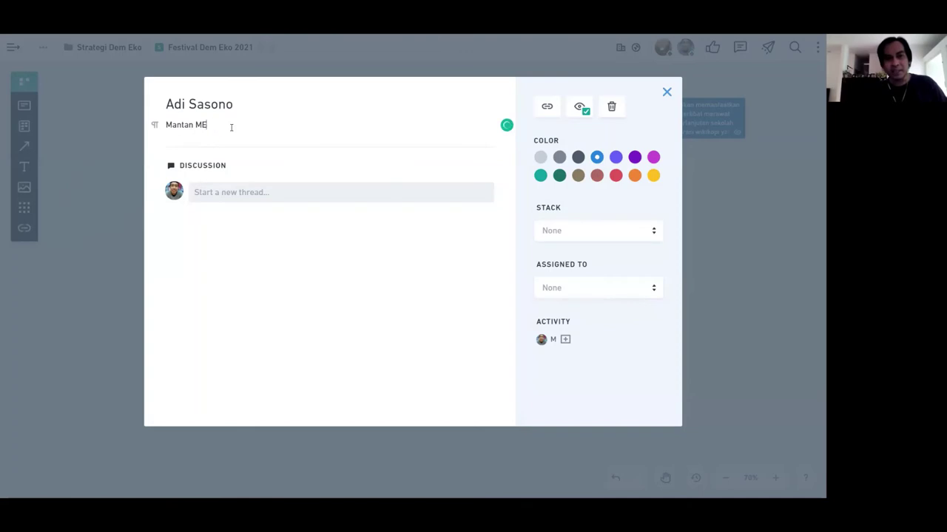
text(enteri Kopera)
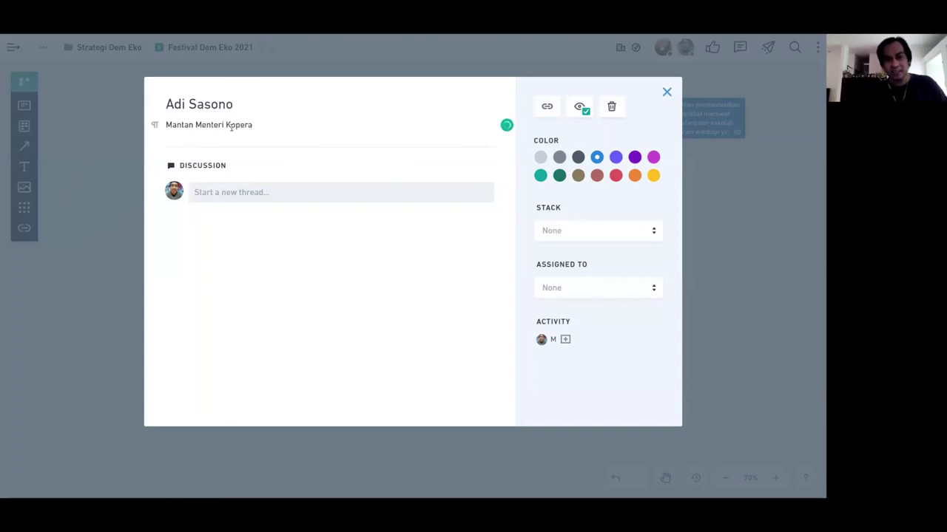
text(si)
- Add a second description line "Bisa ditelusuri tulisan2nya" to the "Adi Sasono" card and close its details
key(Return)
text(Bisa)
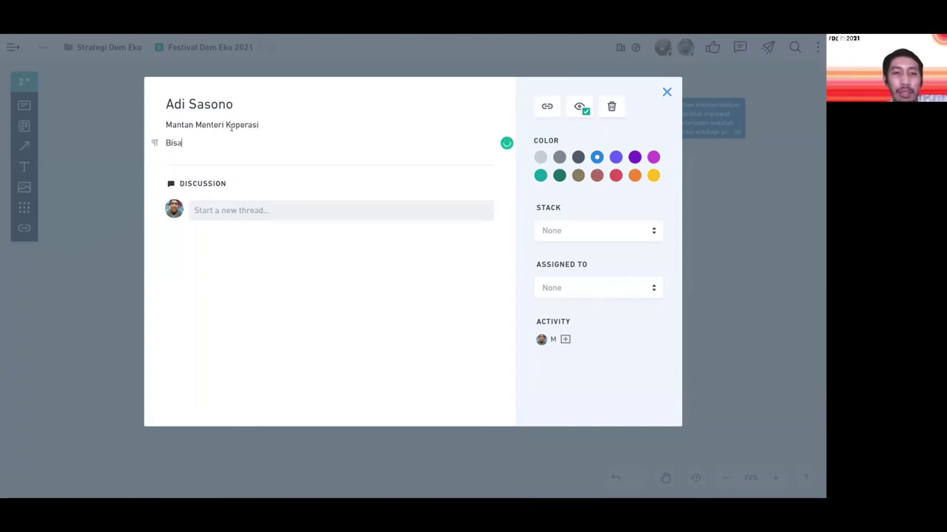
text( ditelusur)
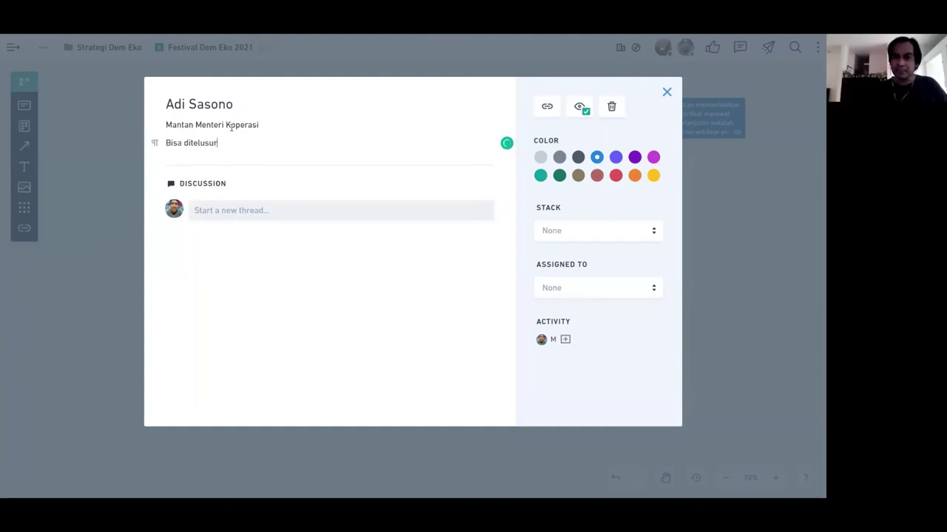
text(i tulisan)
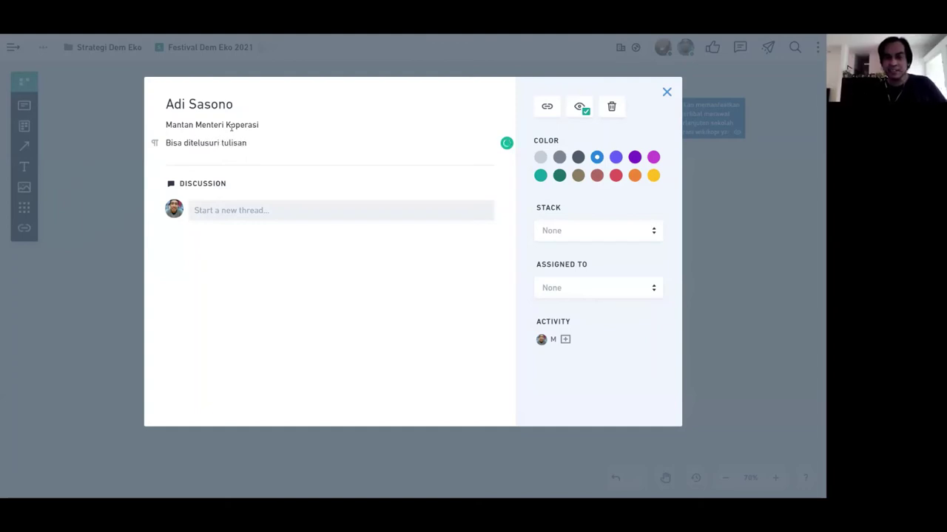
text(2nya)
click(126, 210)
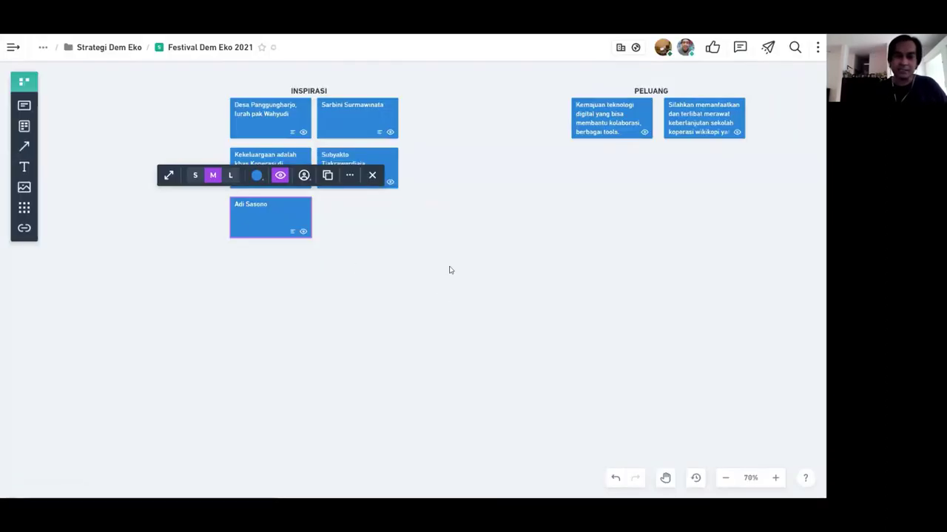
click(448, 268)
- Nudge the MIMPI card "saatnya kita memulai demokrasi ekonomi, sekarang!" slightly up to align with IDE's first row
scroll(370, 237, up, 1)
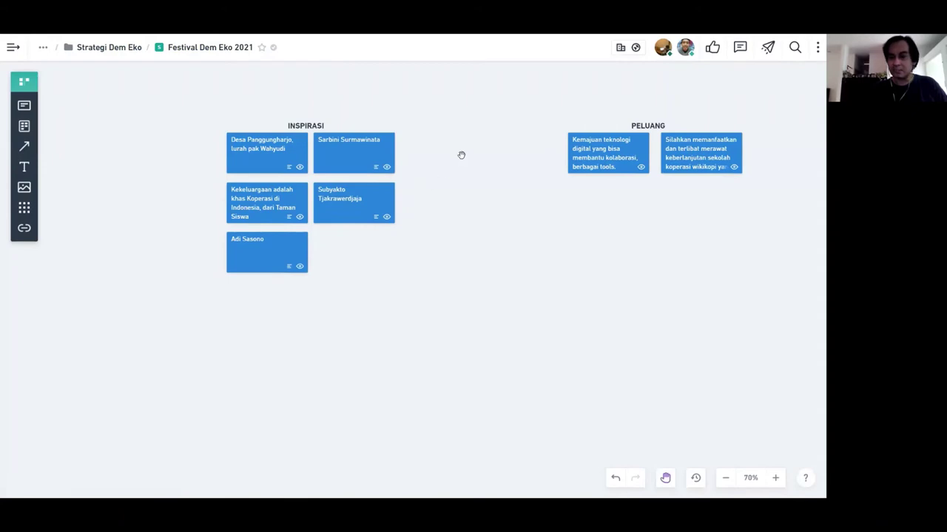
scroll(463, 159, up, 2)
scroll(466, 176, up, 2)
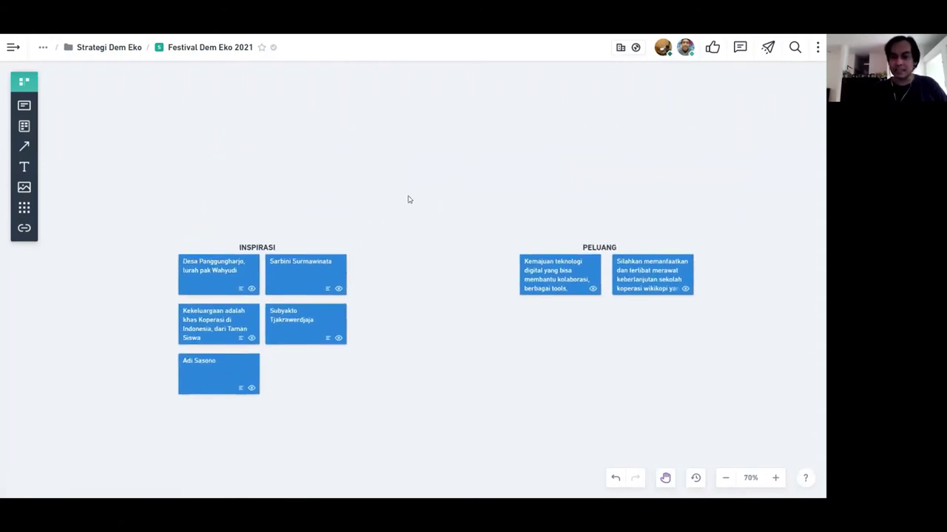
scroll(408, 201, up, 1)
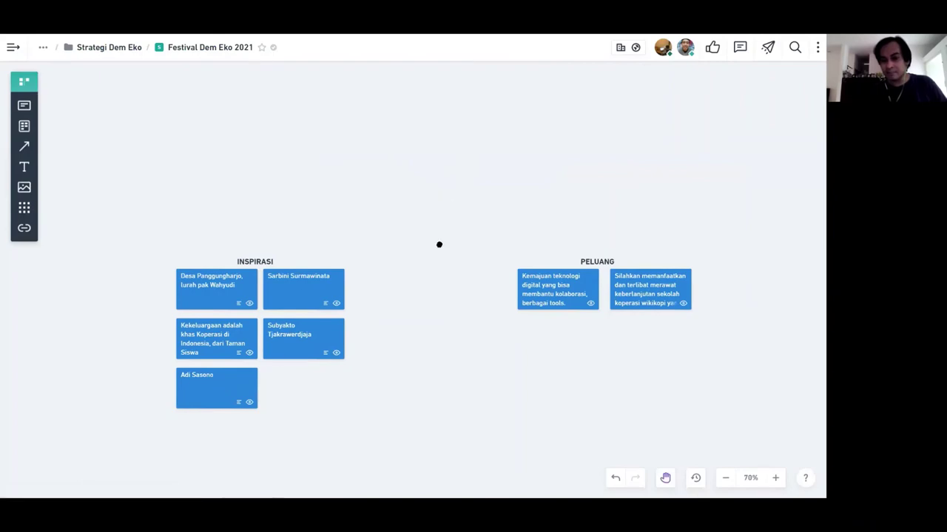
scroll(414, 250, up, 4)
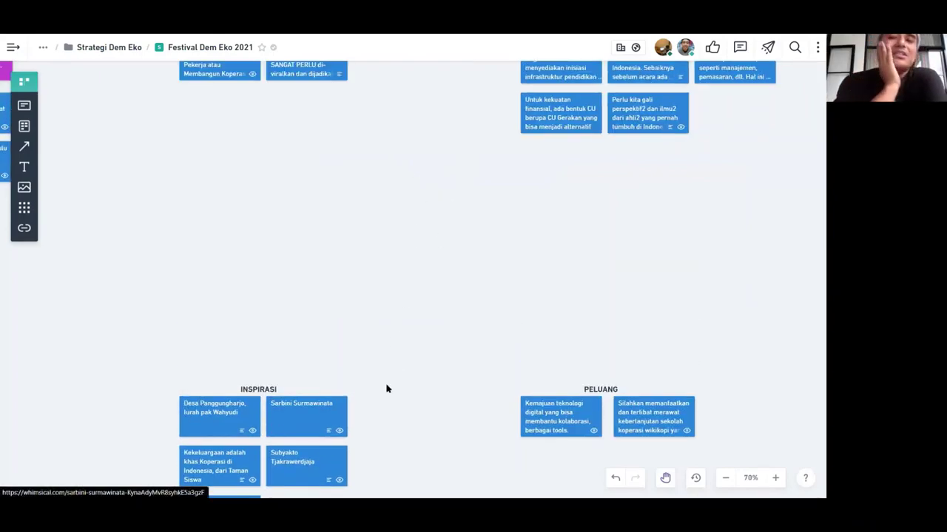
scroll(387, 387, up, 5)
scroll(386, 387, right, 3)
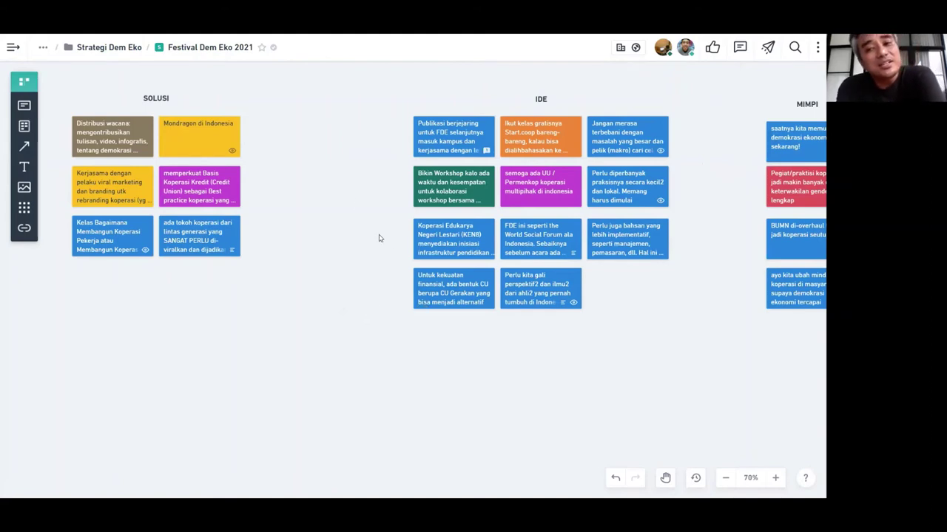
scroll(580, 207, right, 5)
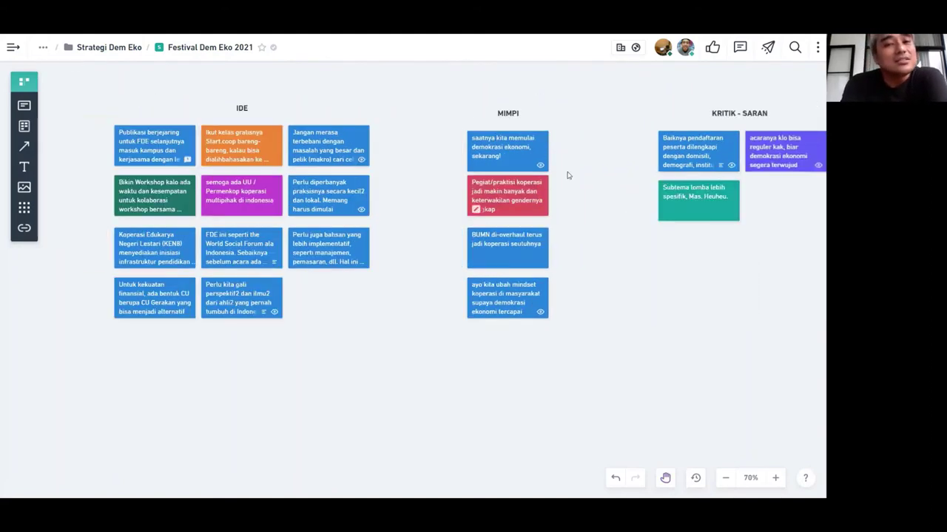
click(509, 150)
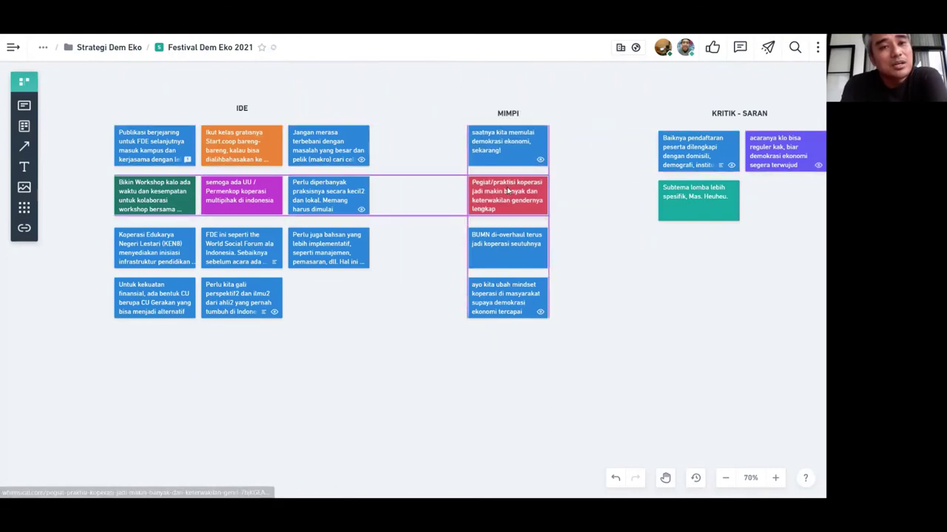
click(509, 244)
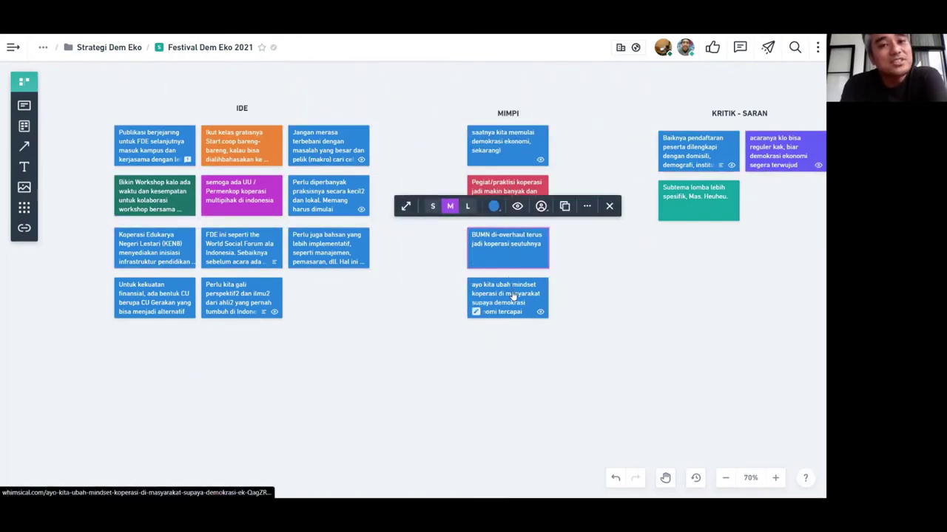
click(511, 298)
click(619, 291)
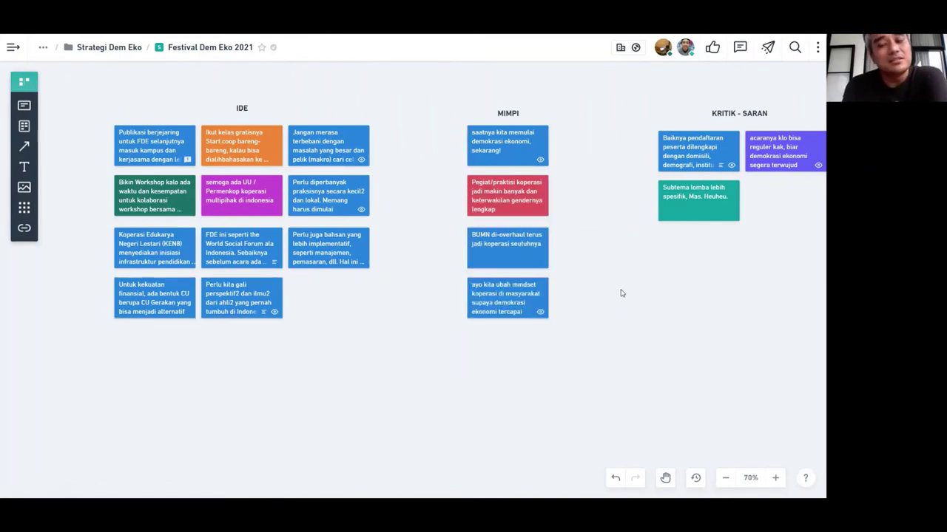
scroll(606, 276, right, 3)
scroll(607, 276, up, 1)
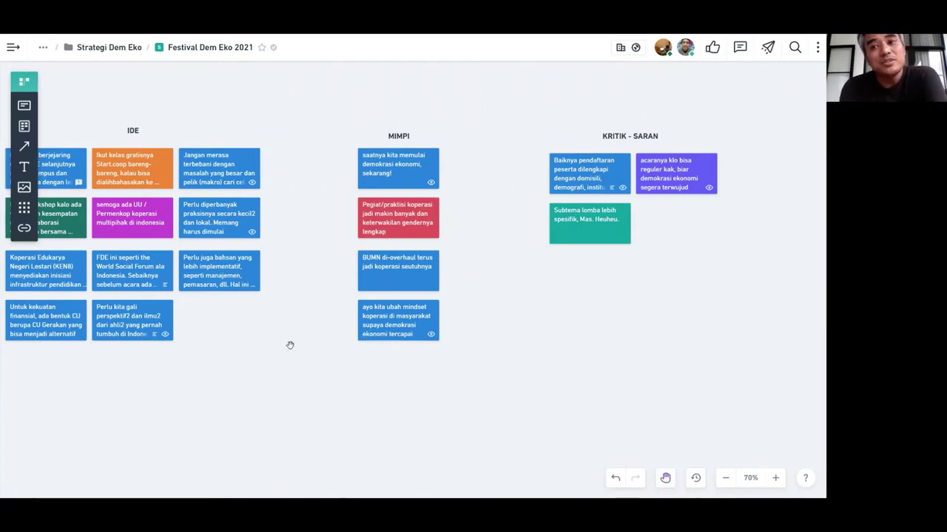
- Add a card beneath the middle column of the MASALAH group and begin its title with "Tapi di sisi lain ada juga"
scroll(318, 337, left, 8)
scroll(318, 337, down, 1)
scroll(443, 325, left, 15)
scroll(444, 326, down, 1)
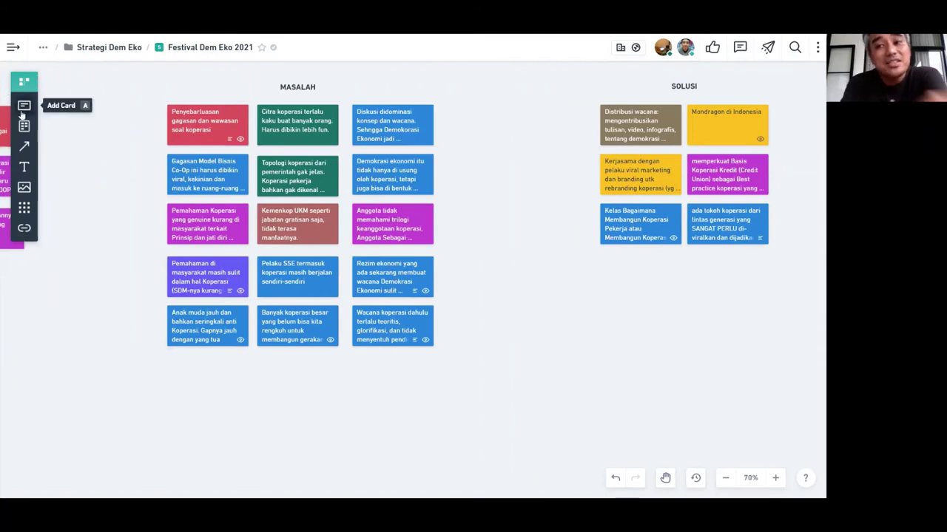
drag(23, 111, 263, 353)
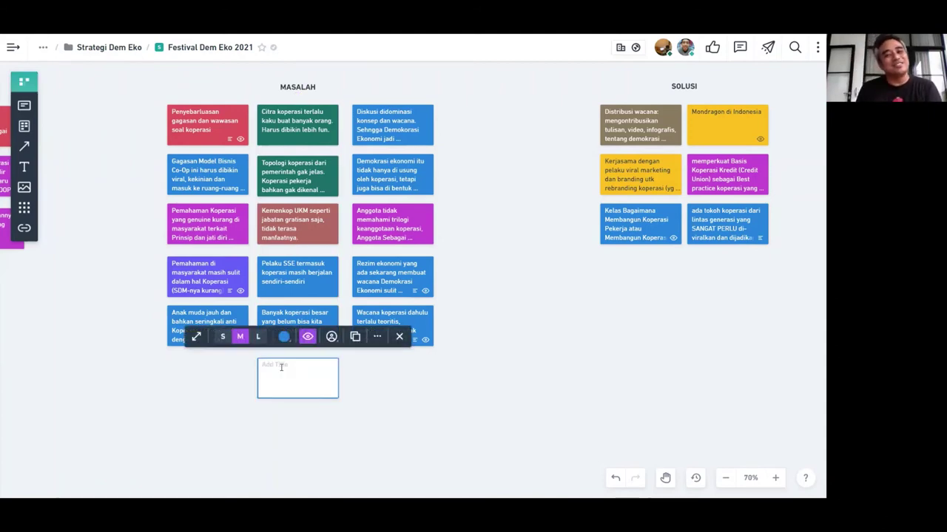
text(Tapi disisi lain ada jg)
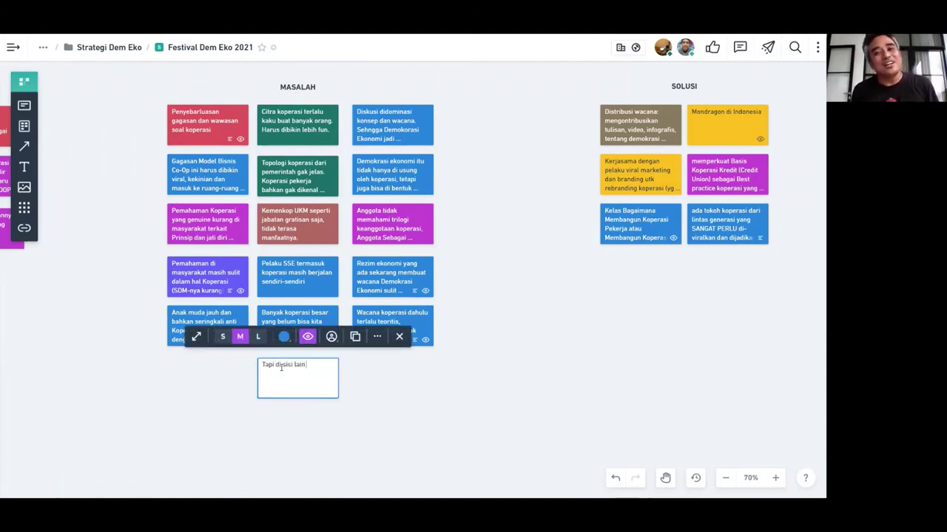
text(ugayang su)
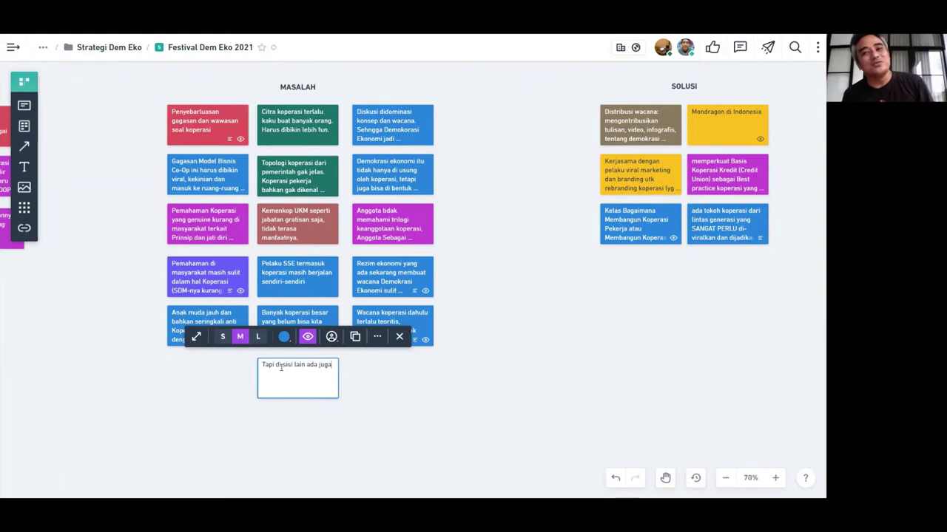
key(BackSpace)
key(BackSpace)
key(BackSpace)
key(BackSpace)
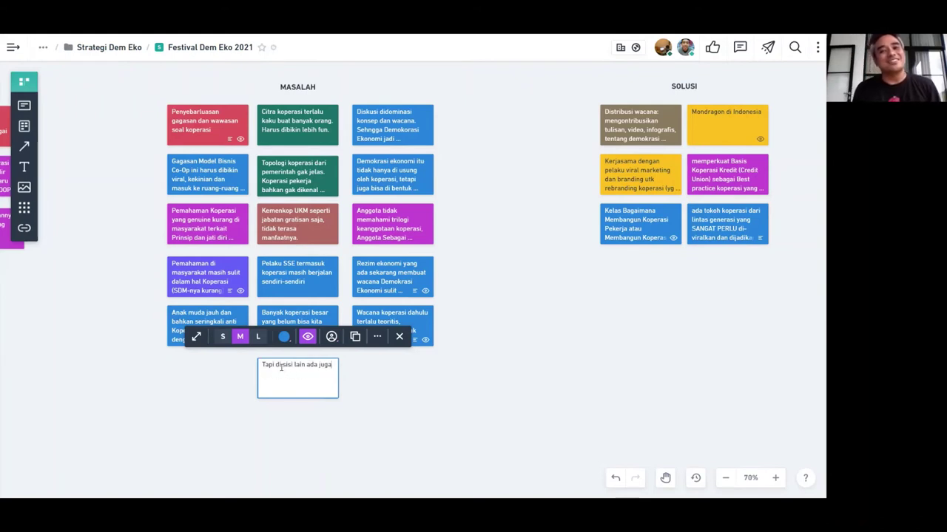
- Continue the new MASALAH card's title with "yang sudah terpenuhi kebutuhan sehari2 tapi"
text(yang sudah terpe)
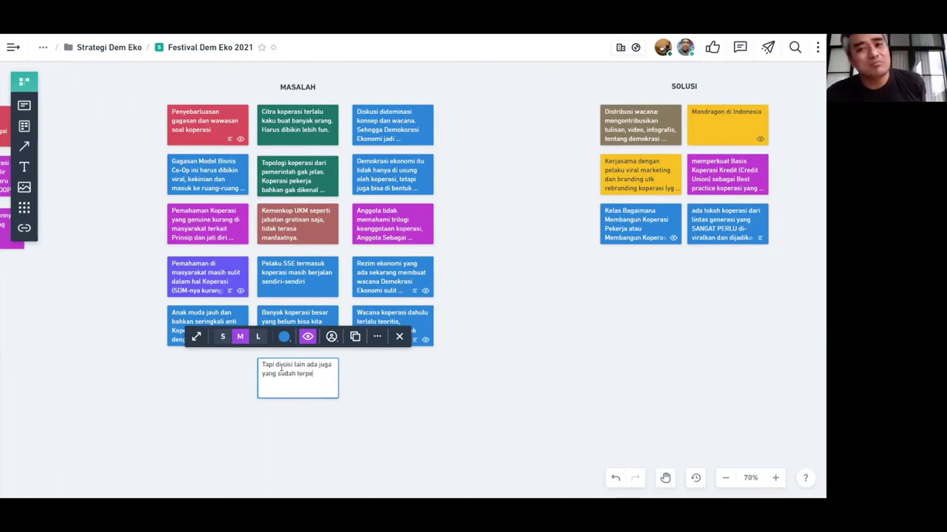
text(nuhi)
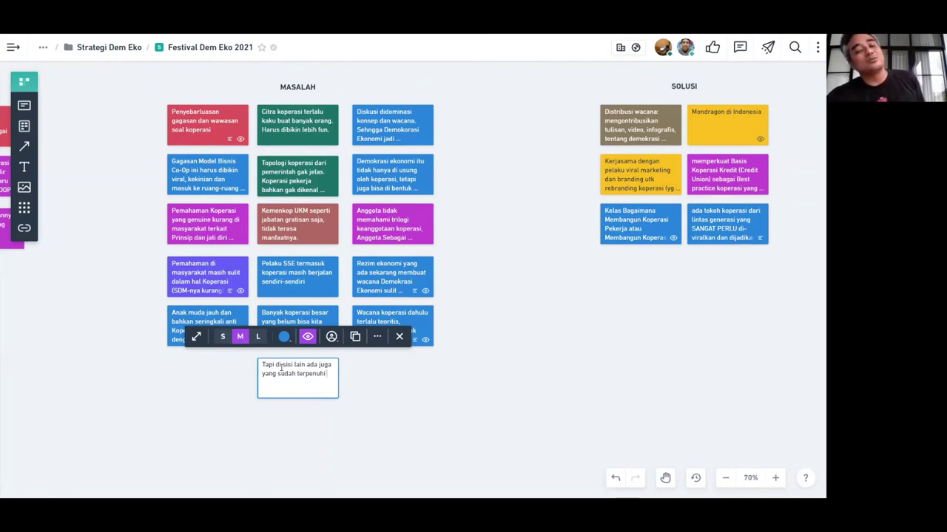
text( kebutuh)
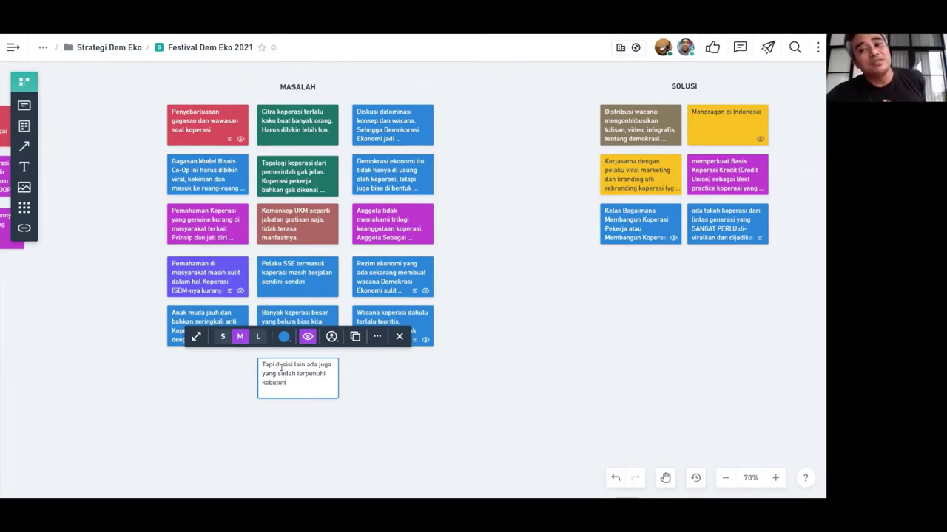
text(an sehari2 tapi belum)
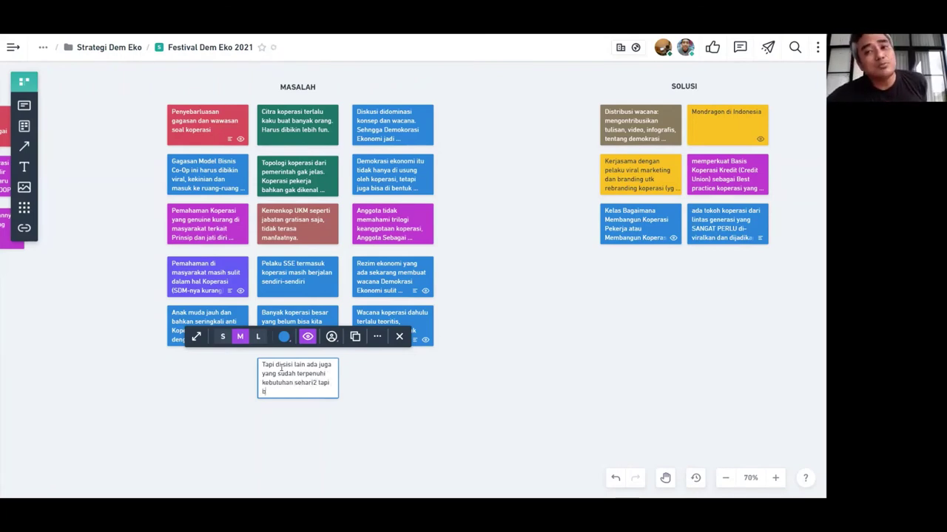
key(BackSpace)
key(BackSpace)
key(BackSpace)
key(BackSpace)
key(BackSpace)
key(BackSpace)
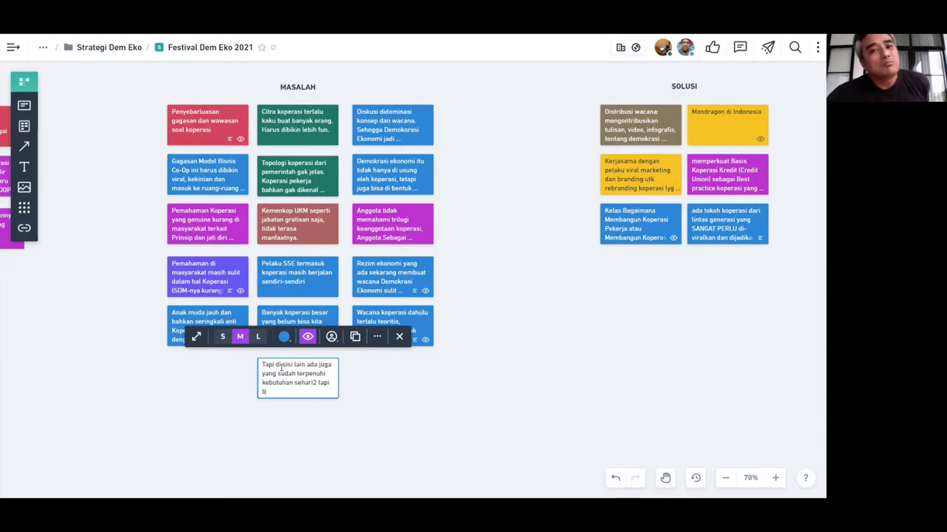
- Finish the title with "pekerja tidak tune-in terhadap agenda2 Koperasi" and keep the card aligned under MASALAH's middle column
text(pekerja tidak tune-in)
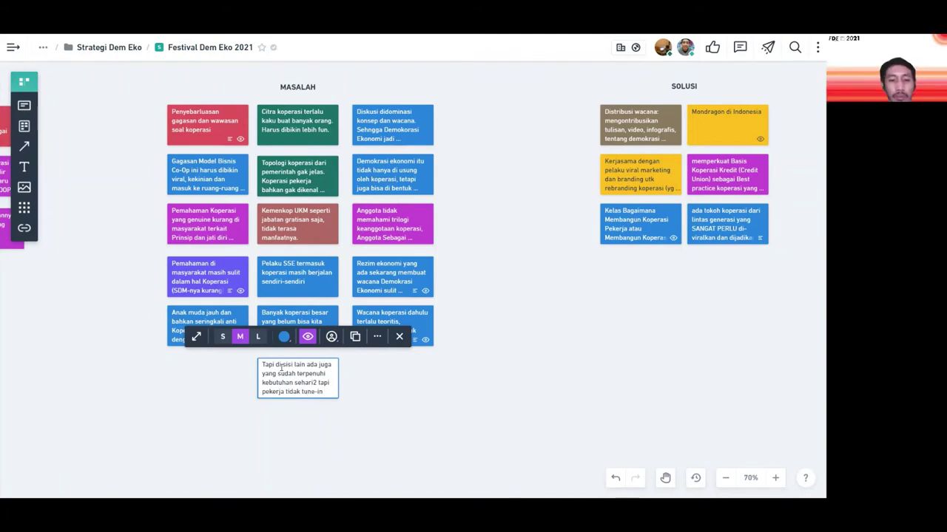
text(terhada)
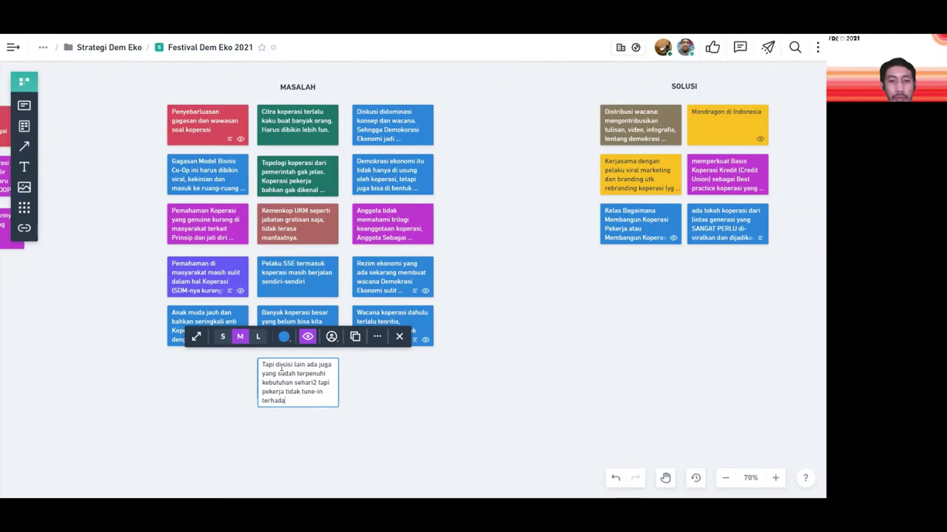
text(p agenda2 Koper)
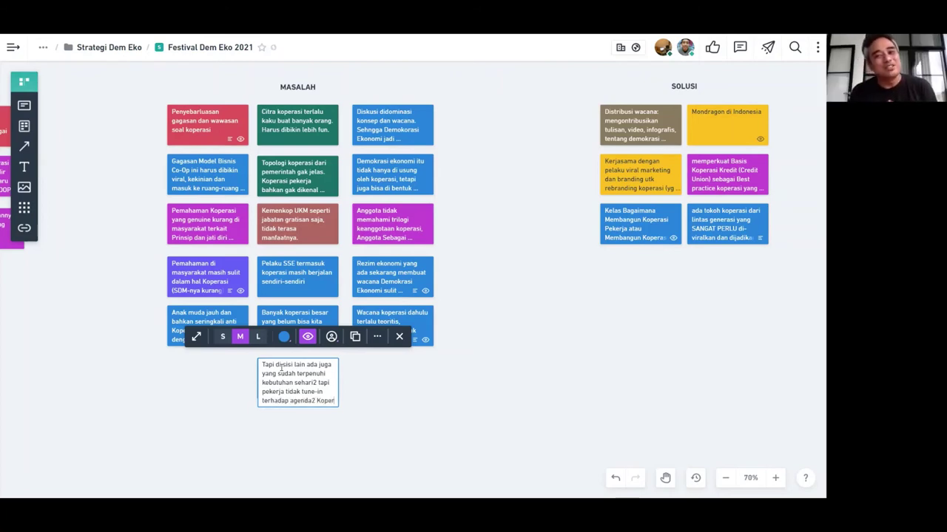
text(asi)
click(409, 391)
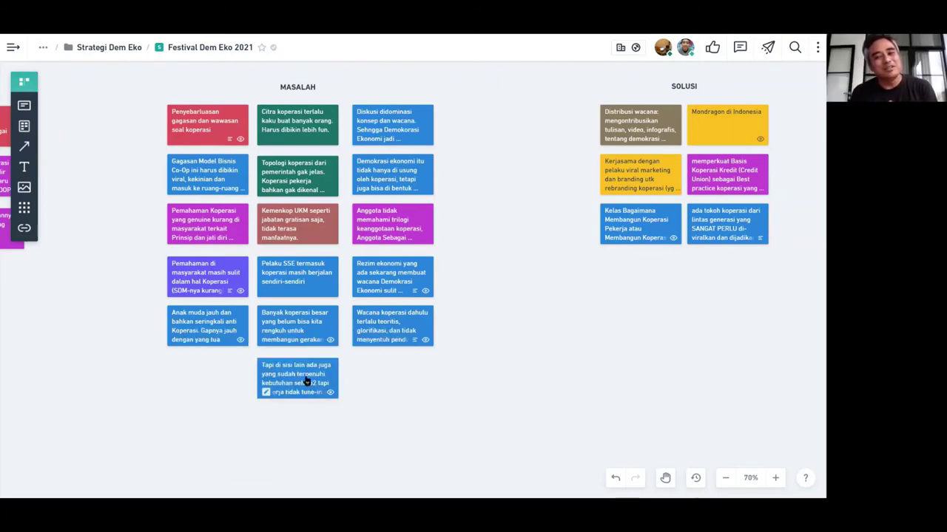
drag(306, 382, 303, 377)
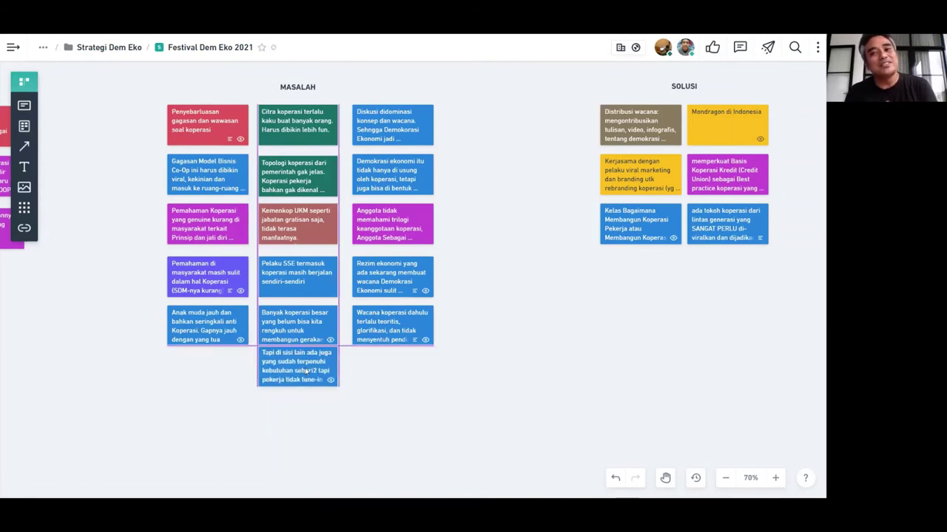
- Open the new MASALAH card's details and begin its description with "Di KEN8 dan mungkin di kebanyakan"
click(303, 376)
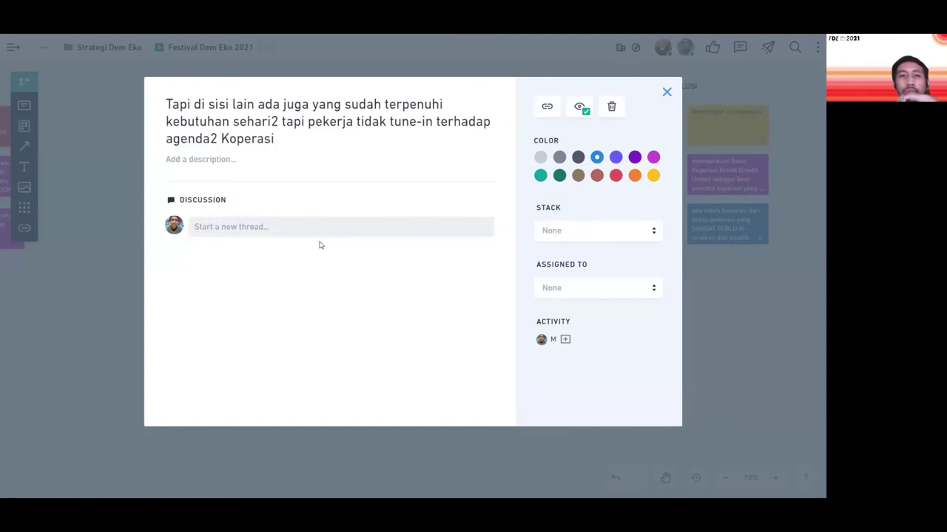
click(294, 161)
text(Di KEN8)
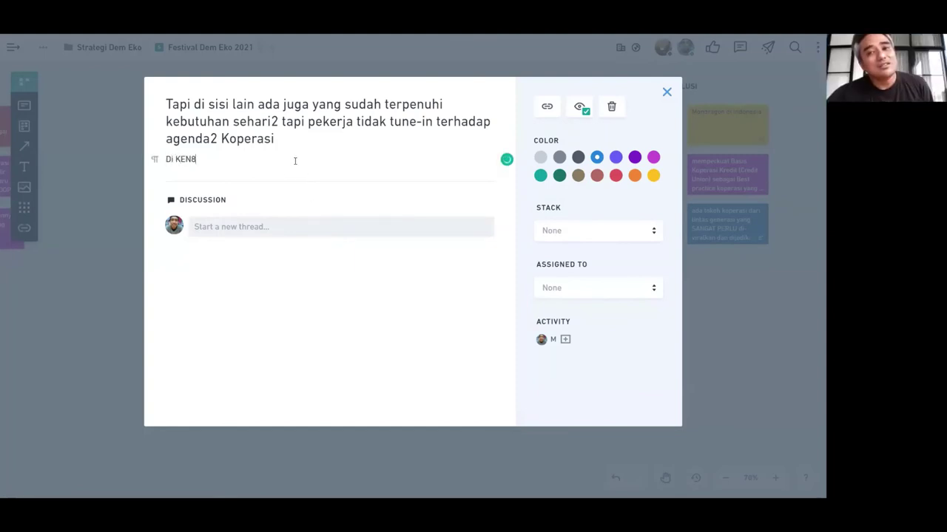
text( dan mungkin d)
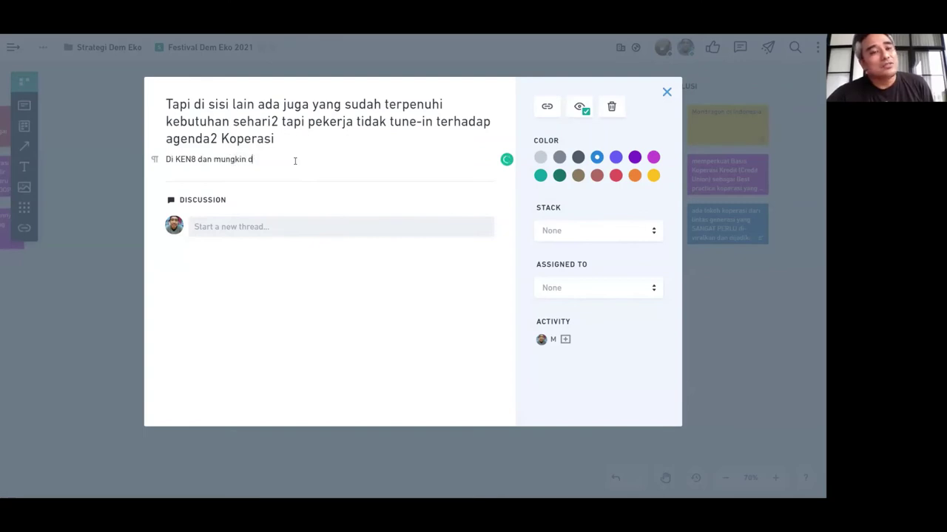
text(i kebanyakan)
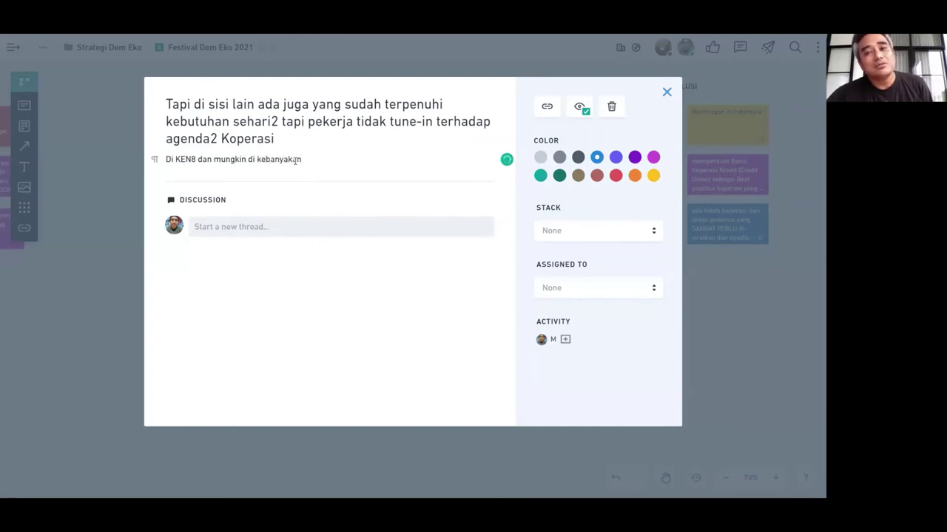
- Complete the card's description with "koperasi besar ya" and close its details
text( koperasi besa)
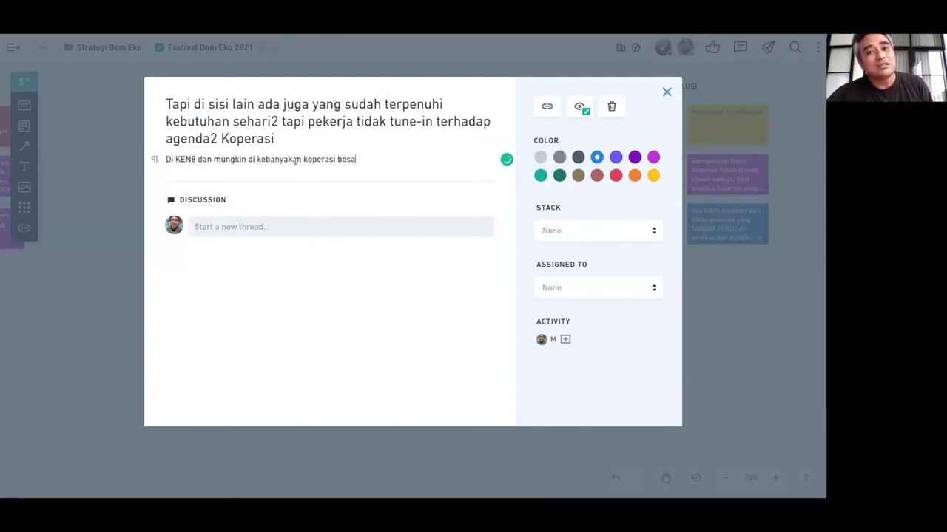
text(t ya)
key(BackSpace)
key(BackSpace)
text(r ya)
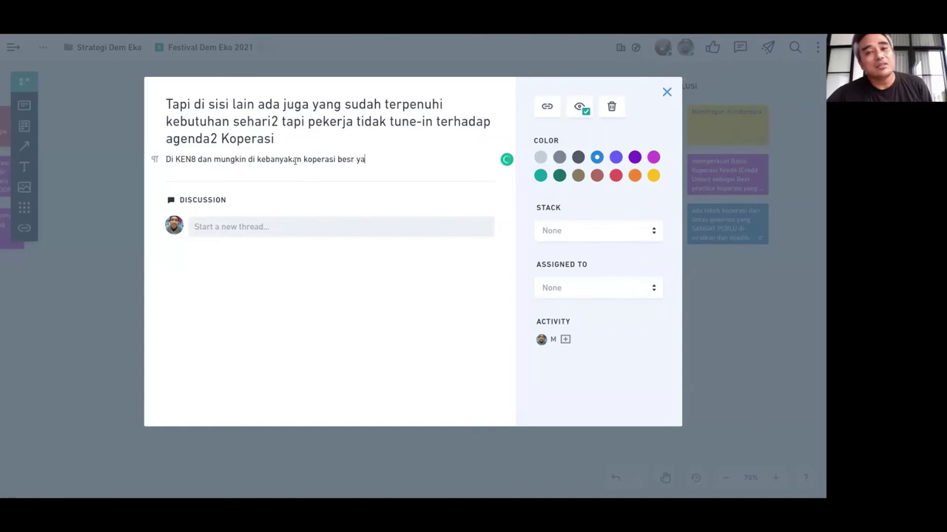
key(BackSpace)
key(BackSpace)
key(BackSpace)
key(BackSpace)
key(BackSpace)
text(ar)
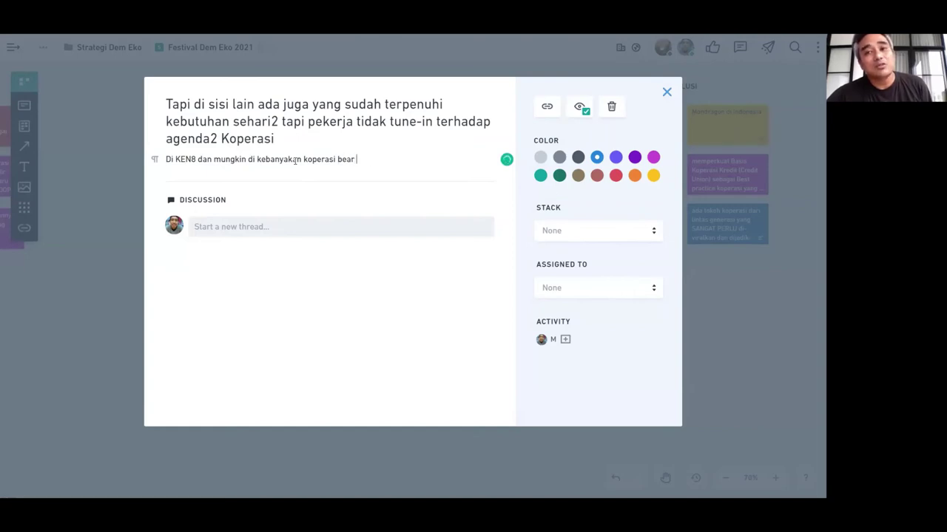
key(BackSpace)
key(BackSpace)
key(BackSpace)
text(esa)
key(BackSpace)
key(BackSpace)
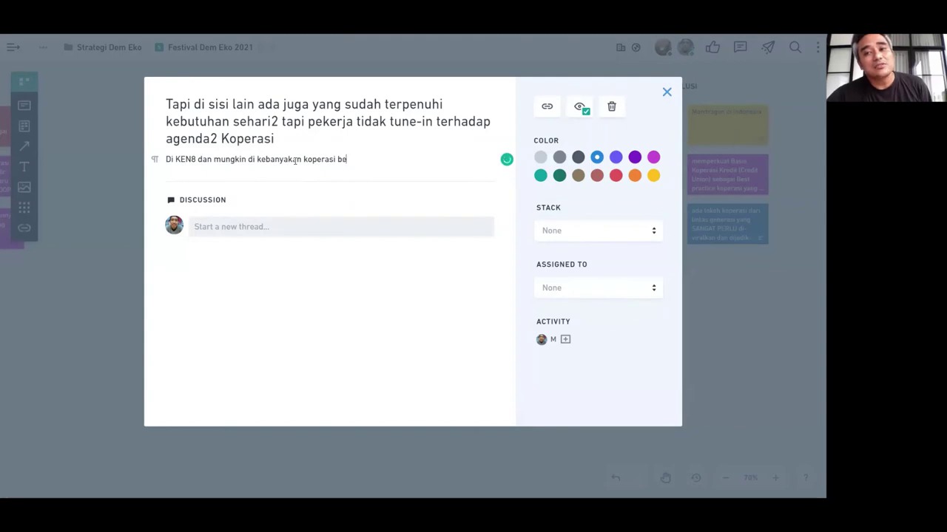
text(sar ya)
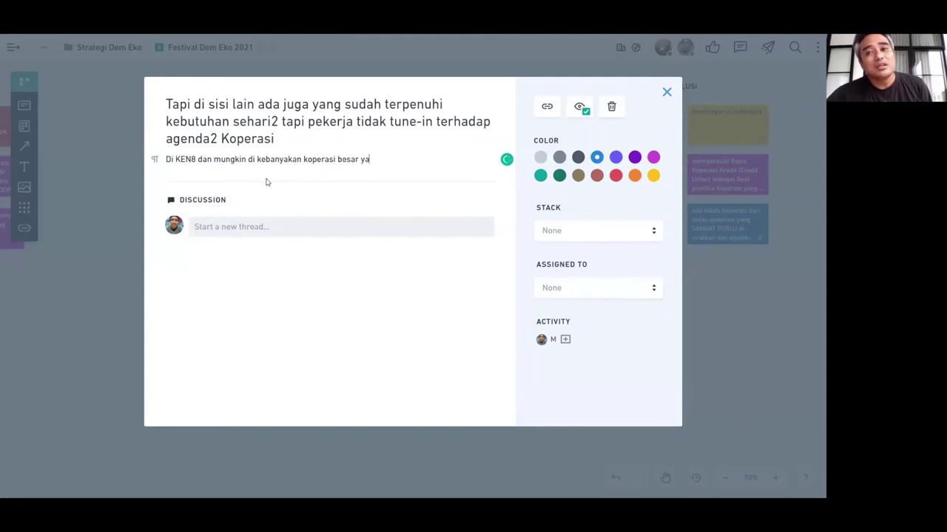
click(122, 299)
click(508, 298)
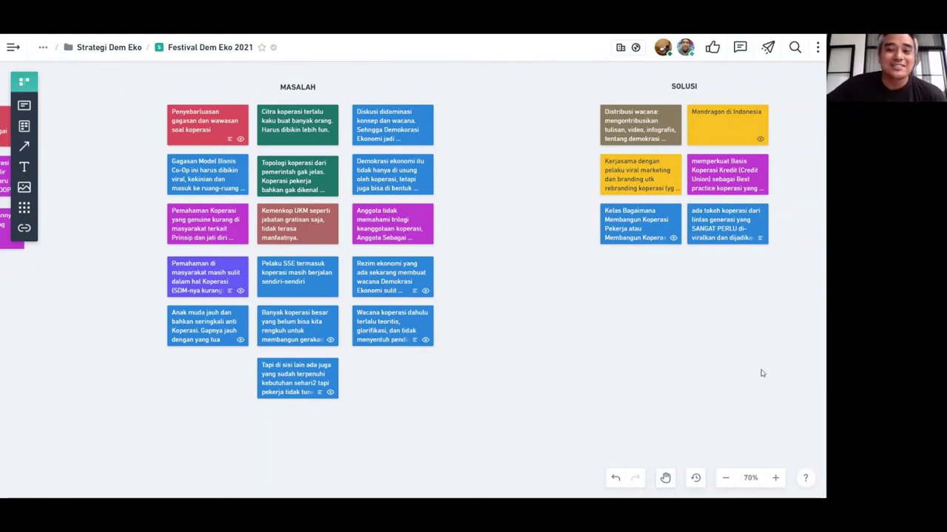
- Review the cards in the MASALAH, HARAPAN and KESAN - PESAN groups
scroll(572, 334, left, 5)
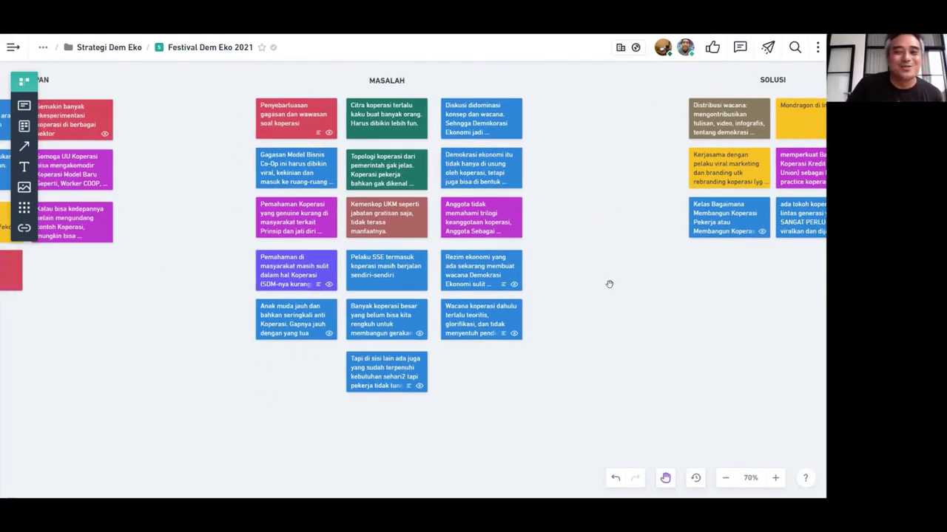
scroll(411, 207, left, 6)
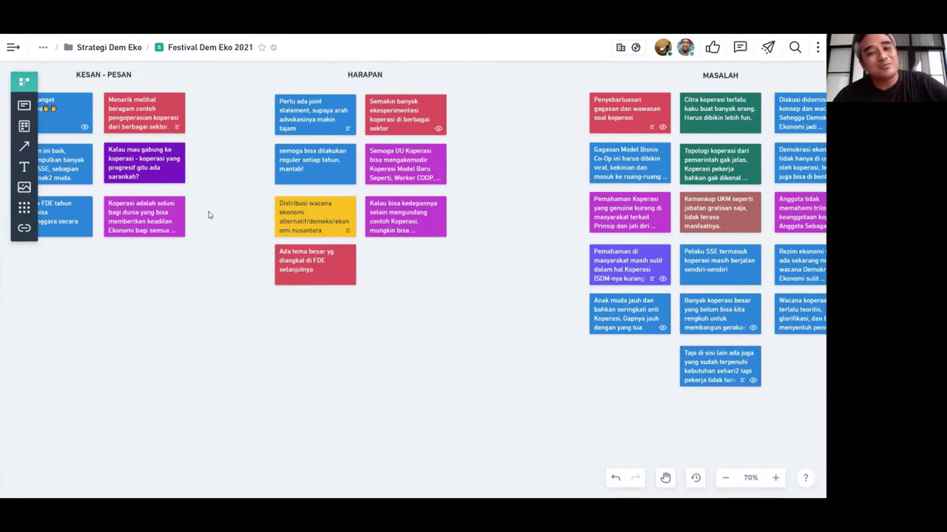
scroll(209, 215, left, 2)
scroll(208, 215, up, 1)
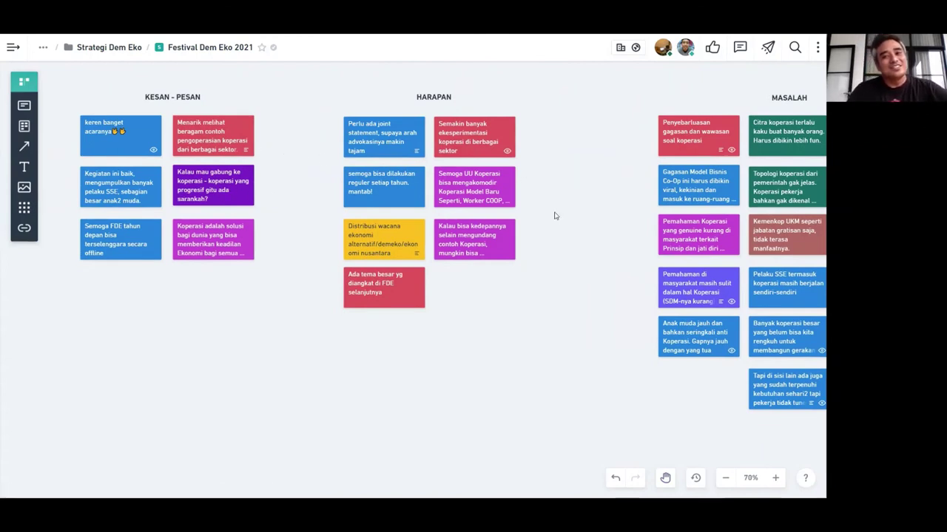
scroll(254, 322, left, 2)
scroll(254, 322, down, 2)
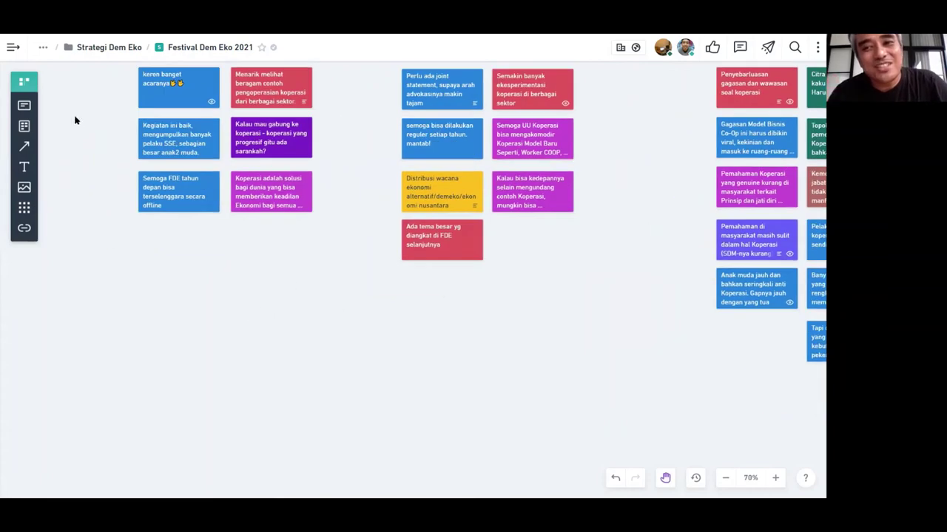
scroll(74, 119, left, 2)
scroll(74, 118, down, 1)
- Duplicate the KESAN - PESAN heading into the empty area below its group
scroll(364, 336, down, 5)
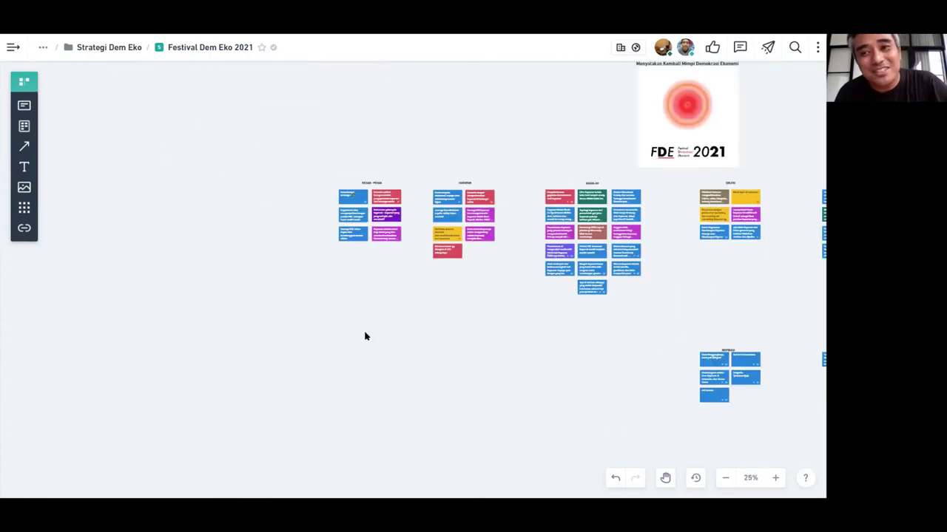
scroll(407, 348, down, 2)
scroll(406, 348, right, 1)
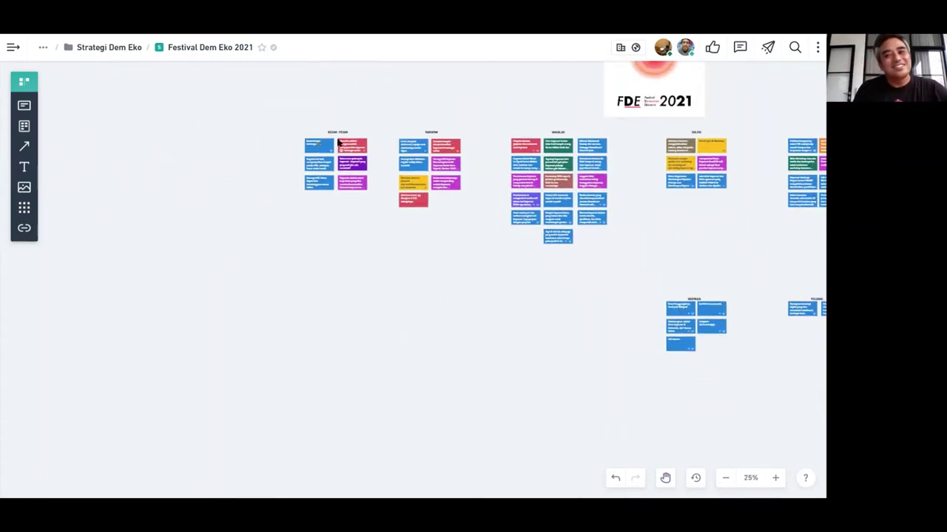
click(340, 134)
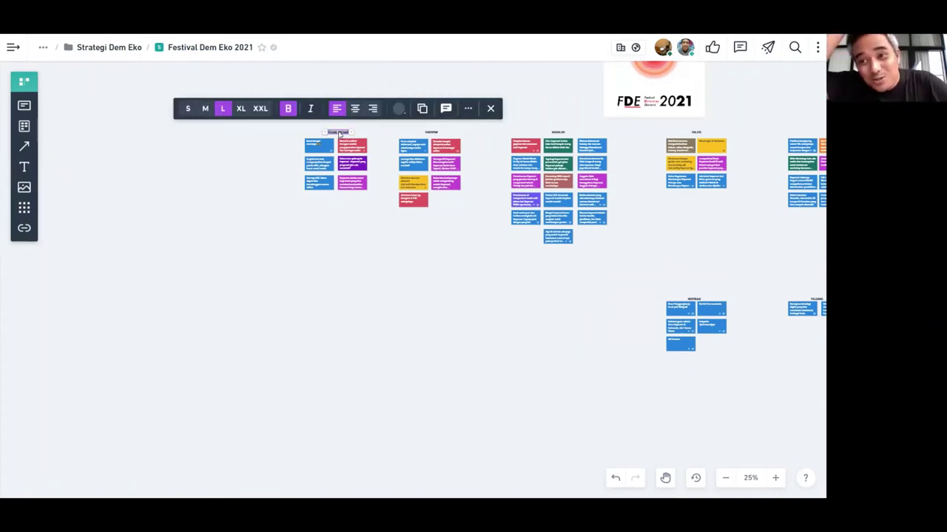
drag(339, 134, 341, 295)
click(401, 311)
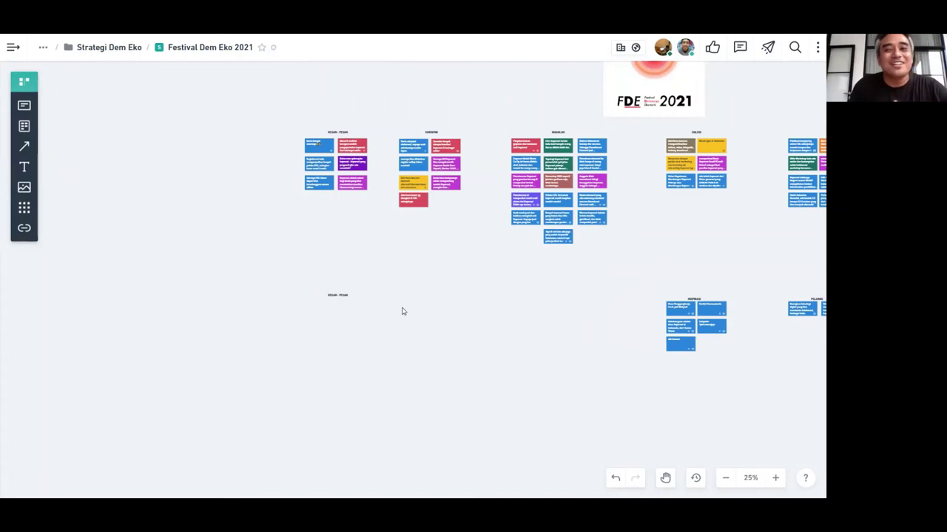
- Rename the duplicated heading as PERTANYAAN
scroll(401, 310, up, 3)
scroll(384, 294, up, 2)
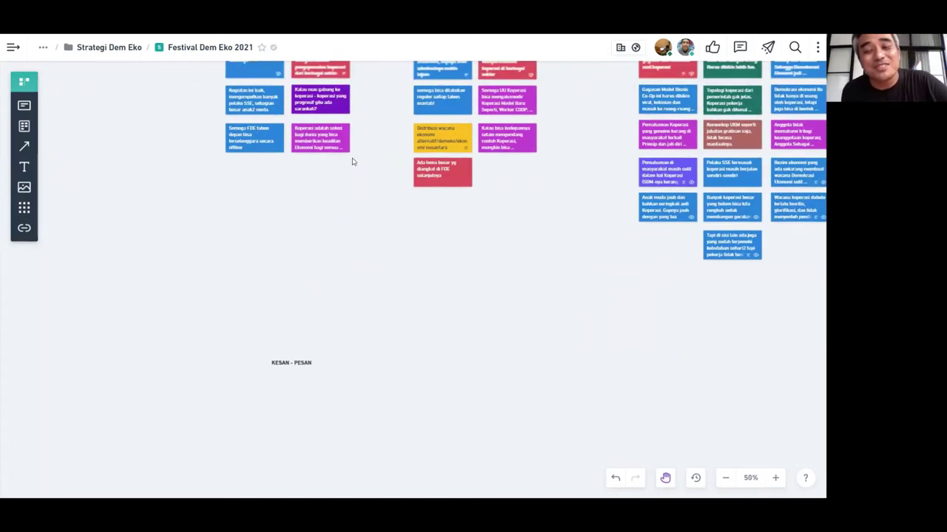
double_click(293, 362)
text(PE)
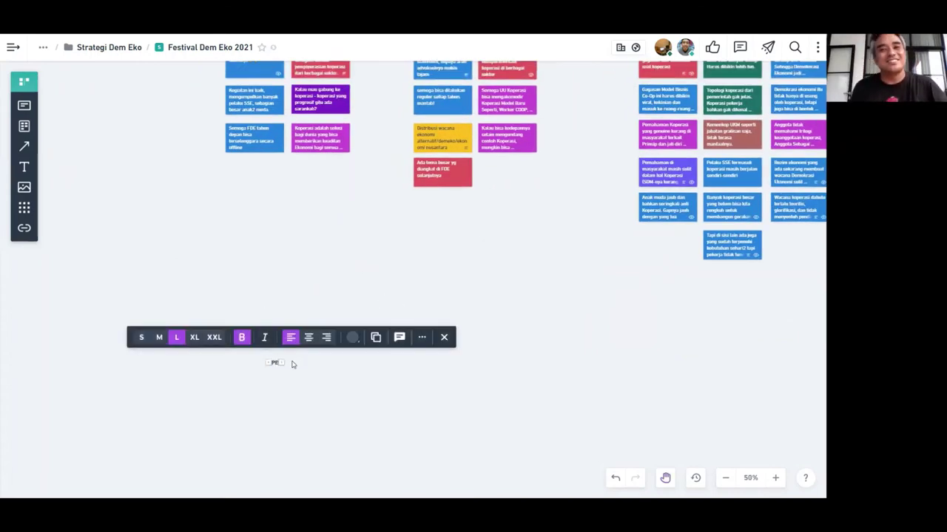
text(RTANYAAN)
click(307, 386)
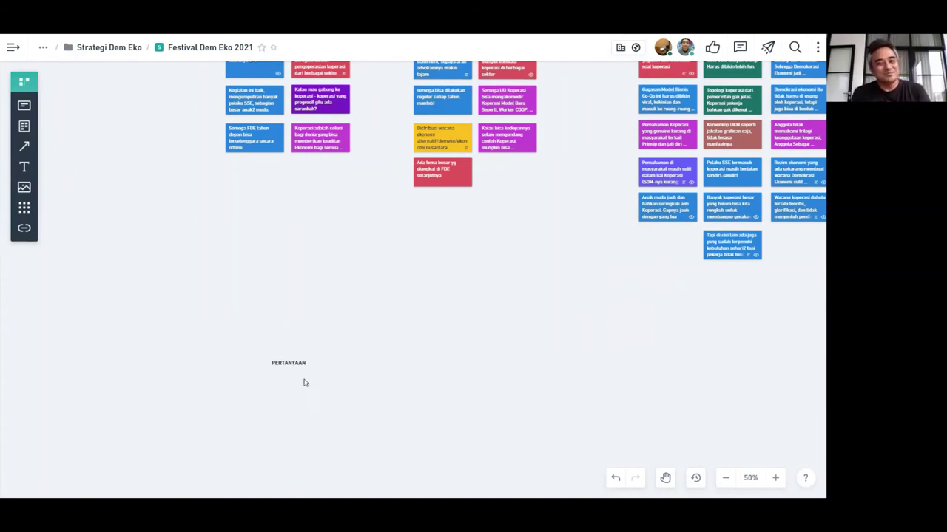
- Move the PERTANYAAN heading below the MASALAH group, centred under it and level with the INSPIRASI heading
scroll(334, 316, right, 5)
drag(67, 321, 522, 321)
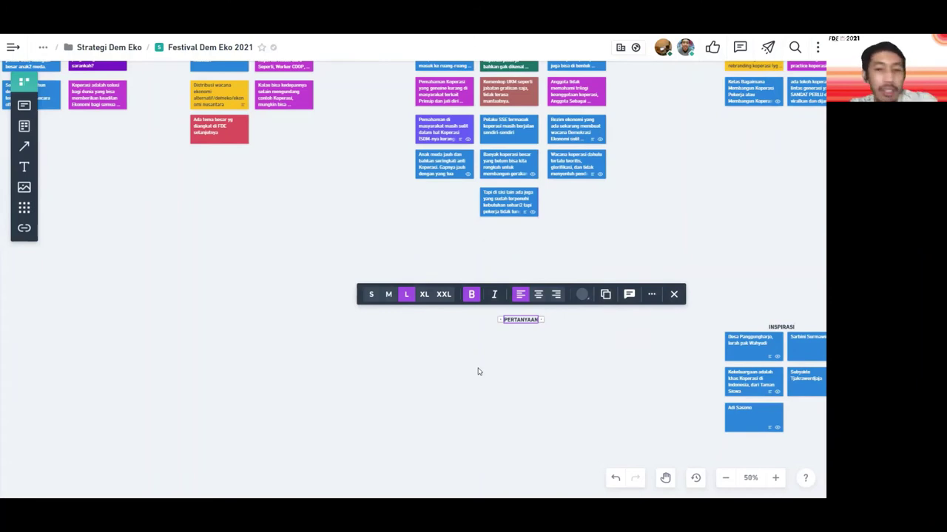
click(525, 361)
drag(530, 322, 520, 330)
click(288, 320)
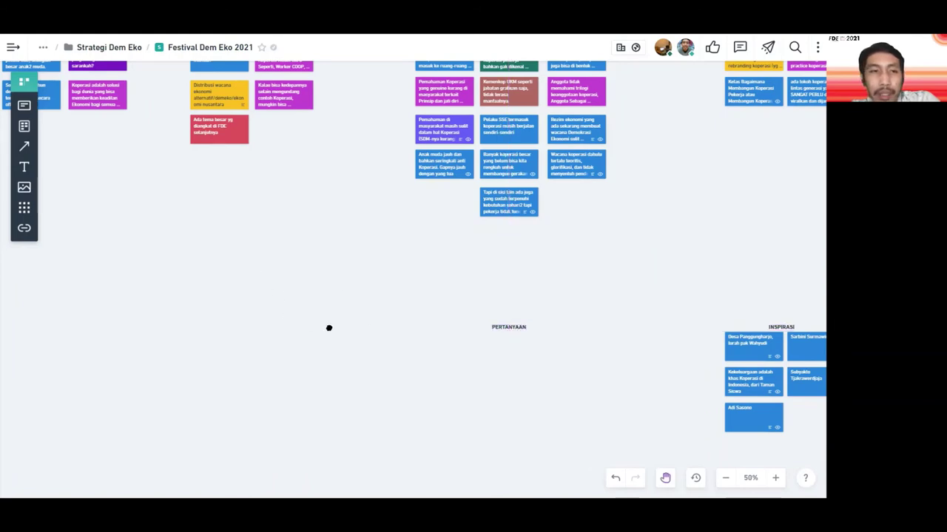
- Move the "Kalau mau gabung ke koperasi" card under PERTANYAAN and shift the "Koperasi adalah solusi" card up into its gap in KESAN - PESAN
scroll(329, 328, up, 2)
scroll(330, 327, left, 2)
drag(167, 119, 550, 418)
click(189, 233)
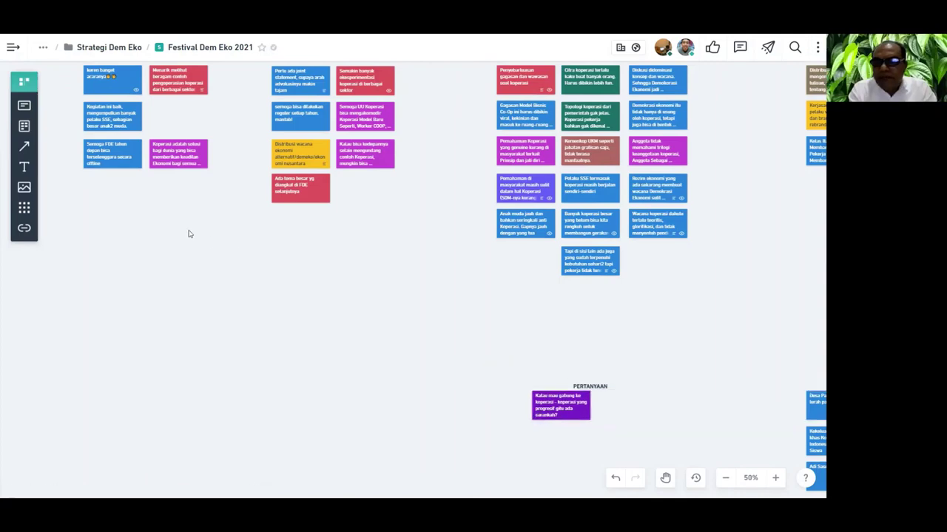
scroll(189, 234, up, 2)
scroll(188, 234, left, 2)
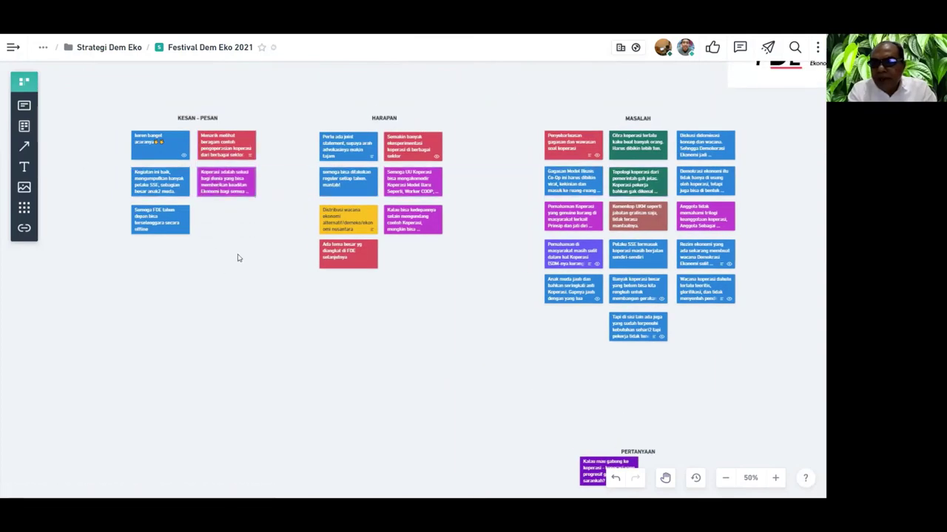
- Review the cards across the HARAPAN, MASALAH, SOLUSI, IDE and MIMPI groups at 70% zoom
scroll(414, 338, down, 1)
scroll(414, 338, right, 2)
scroll(488, 370, down, 1)
scroll(489, 370, right, 5)
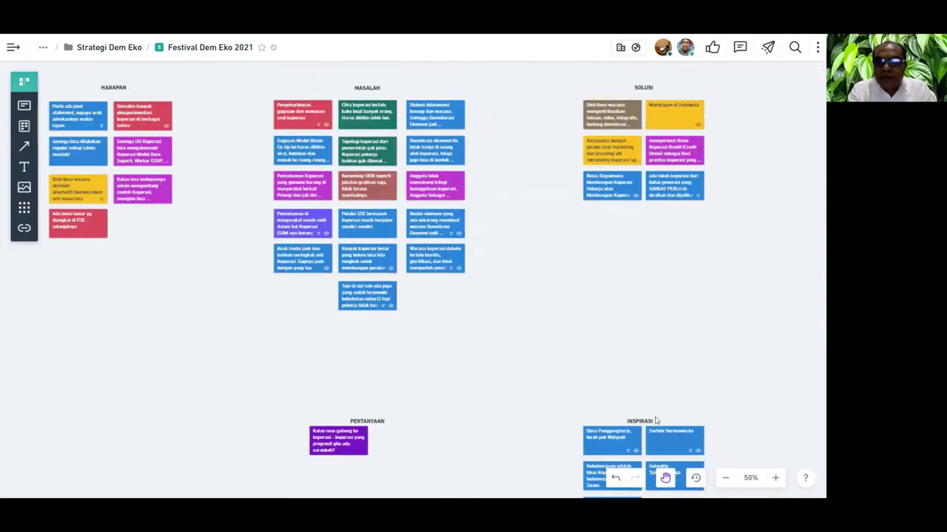
scroll(669, 427, right, 2)
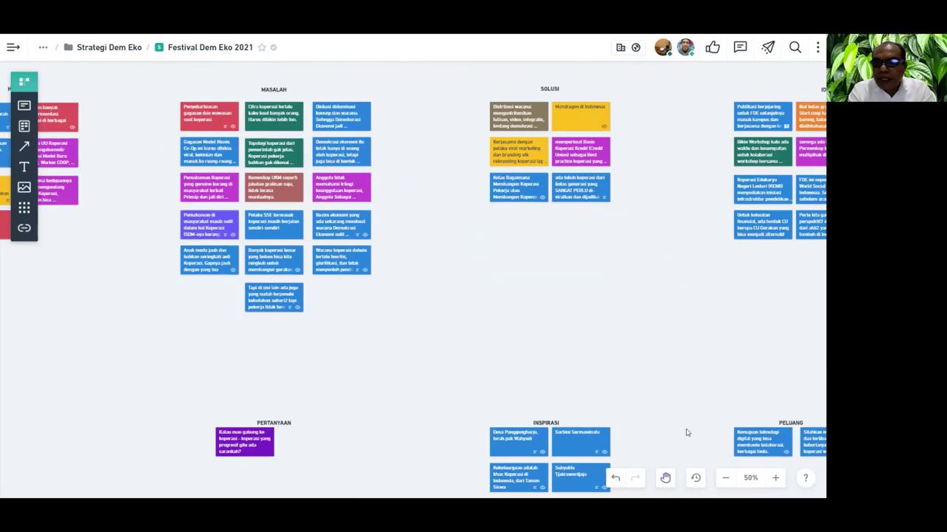
click(751, 478)
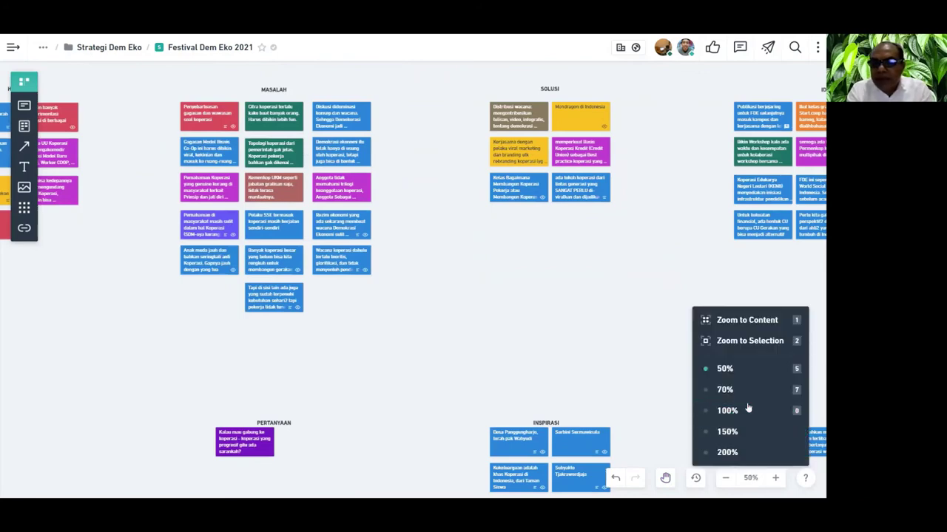
click(739, 390)
scroll(408, 275, up, 3)
scroll(408, 274, left, 2)
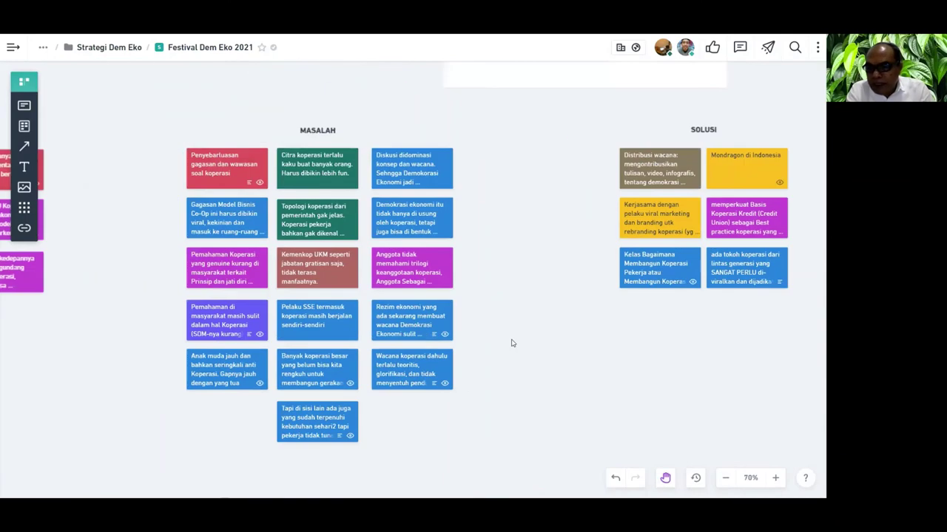
scroll(169, 224, left, 5)
scroll(169, 224, down, 1)
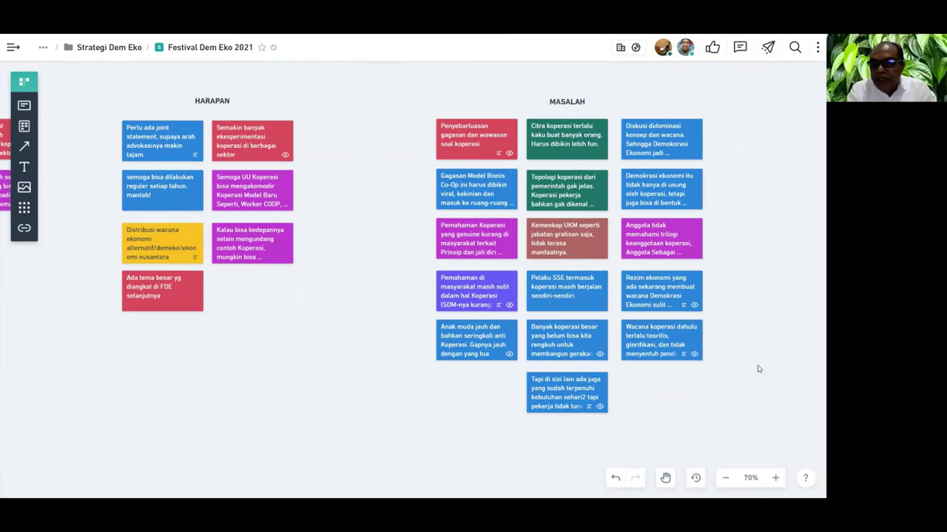
scroll(676, 237, right, 2)
scroll(666, 244, right, 3)
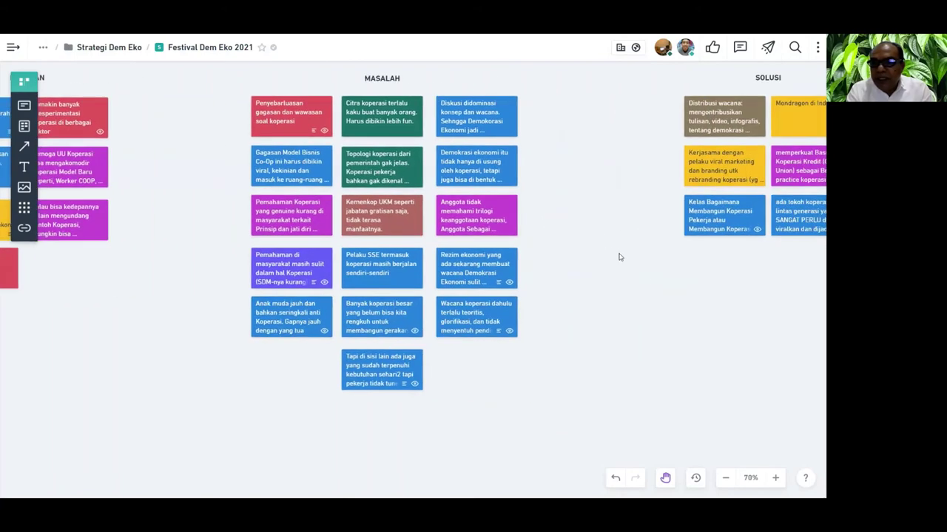
scroll(592, 266, right, 3)
scroll(558, 293, right, 1)
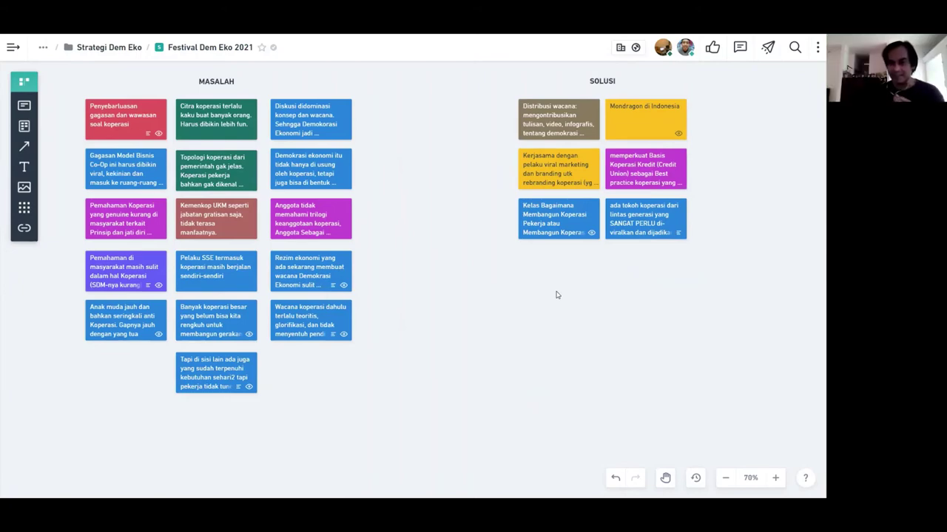
scroll(562, 306, right, 3)
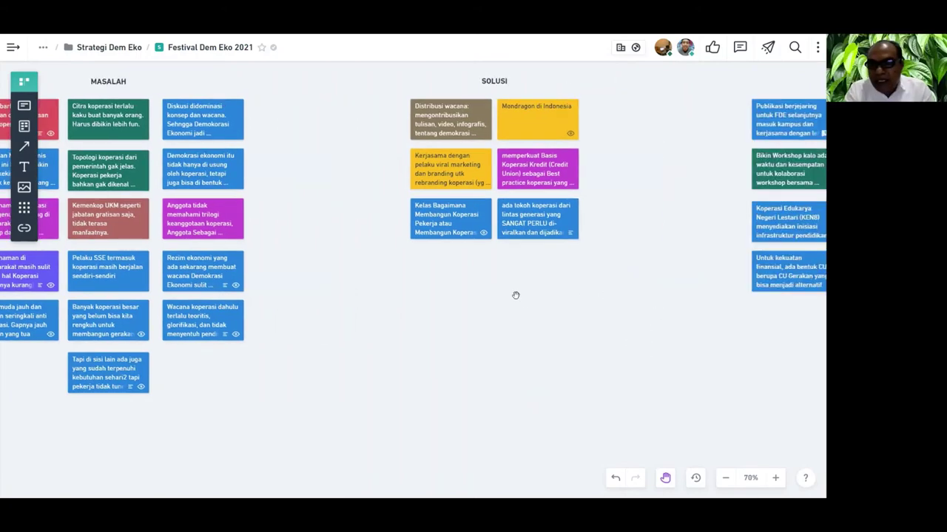
scroll(502, 303, right, 2)
scroll(502, 303, right, 2)
scroll(518, 311, right, 5)
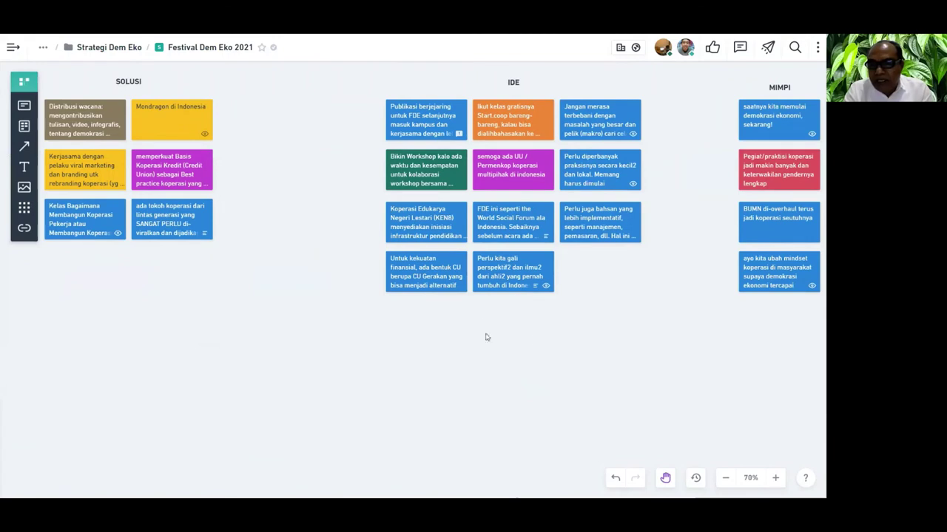
- Align the IDE heading level with the SOLUSI heading
scroll(486, 333, right, 3)
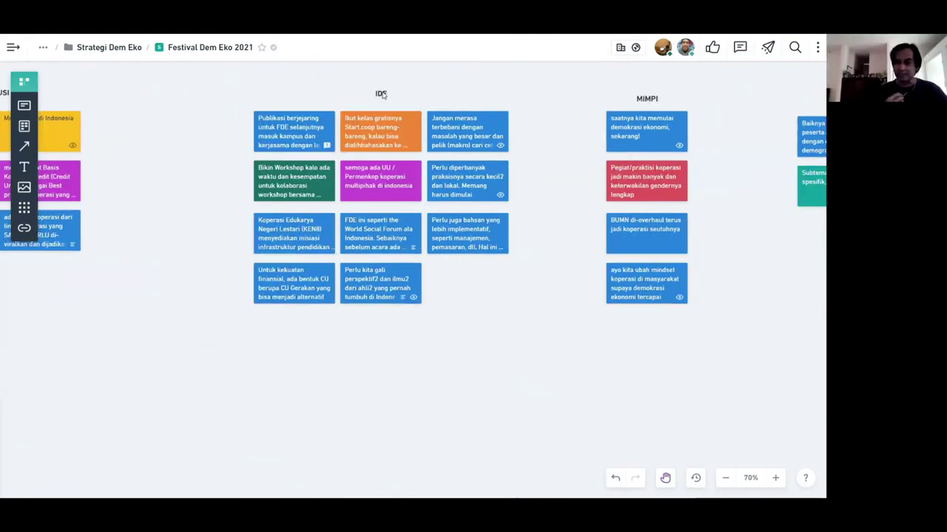
drag(381, 94, 381, 98)
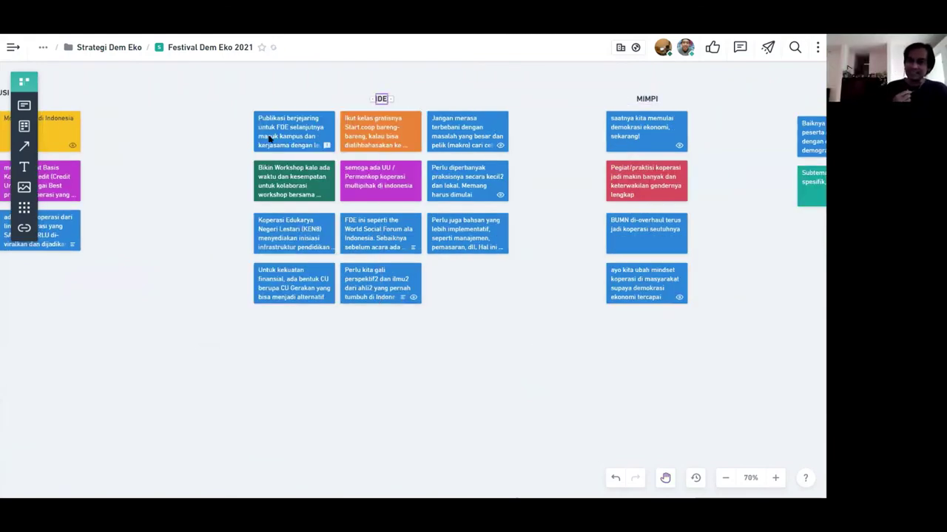
scroll(316, 191, left, 3)
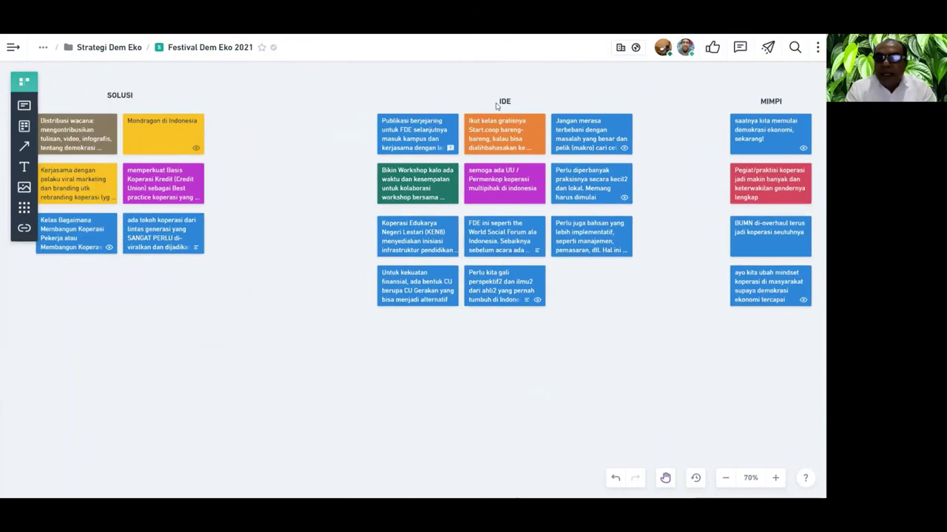
drag(506, 104, 506, 92)
click(668, 145)
- Raise the MIMPI and KRITIK - SARAN headings level with the IDE heading
scroll(643, 129, right, 4)
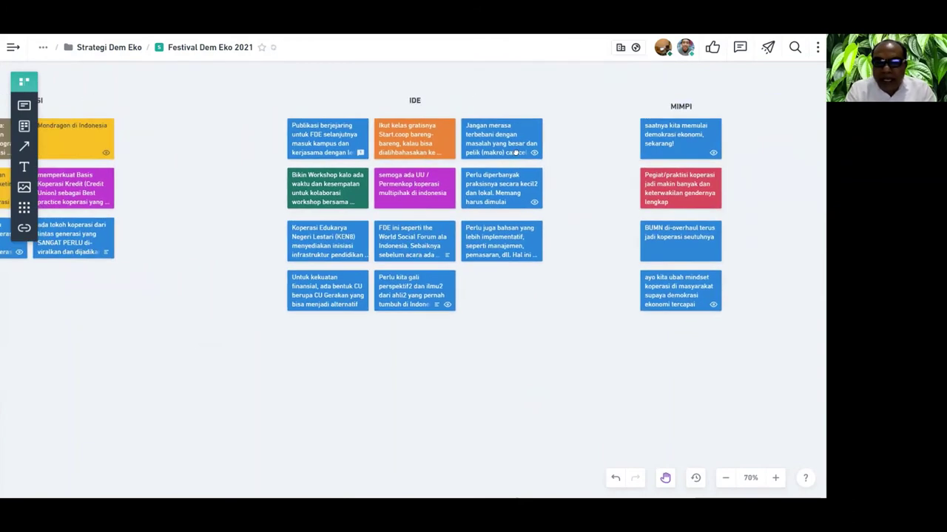
drag(614, 108, 614, 103)
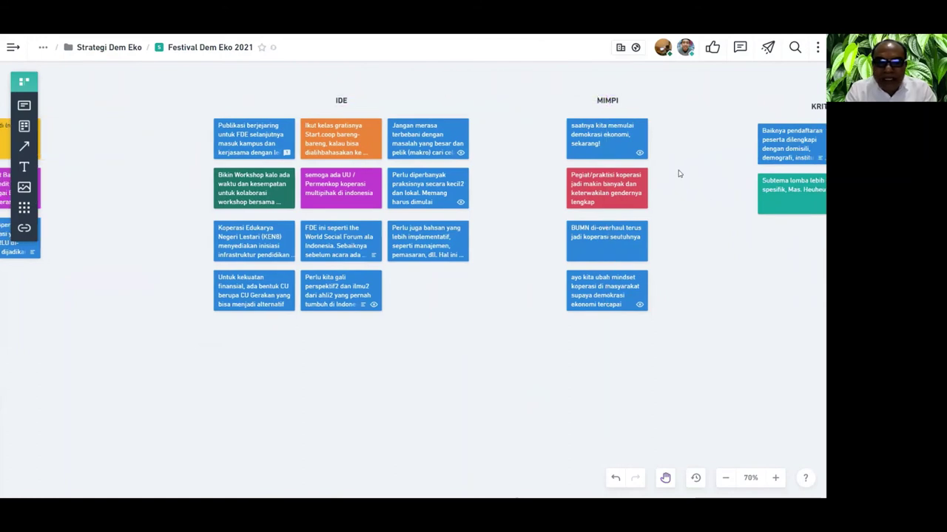
scroll(666, 162, right, 4)
drag(704, 110, 704, 102)
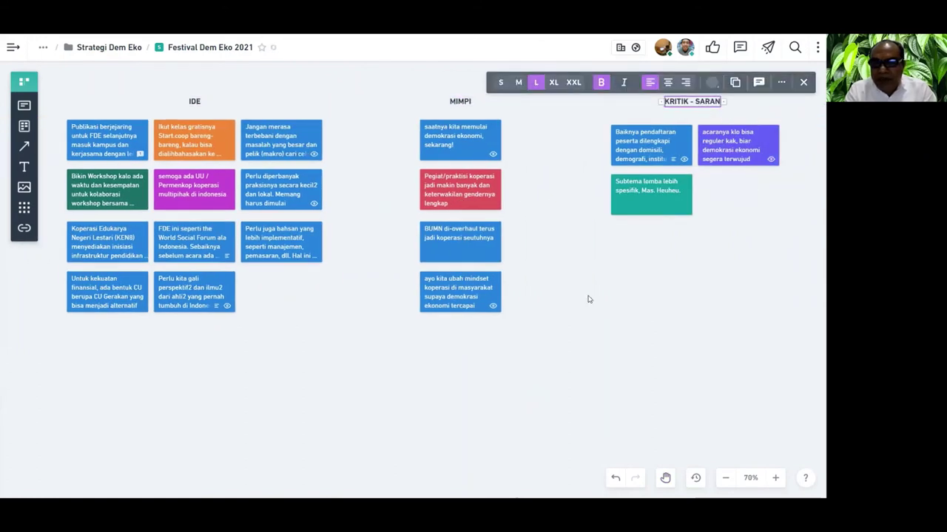
click(589, 298)
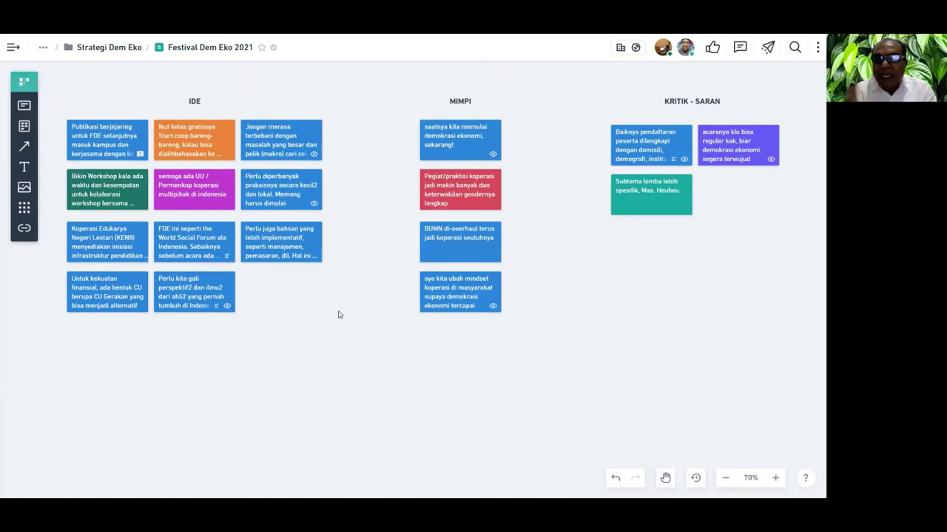
- Add a new card beneath the first PELUANG card, aligned with the second row of INSPIRASI
drag(342, 315, 367, 302)
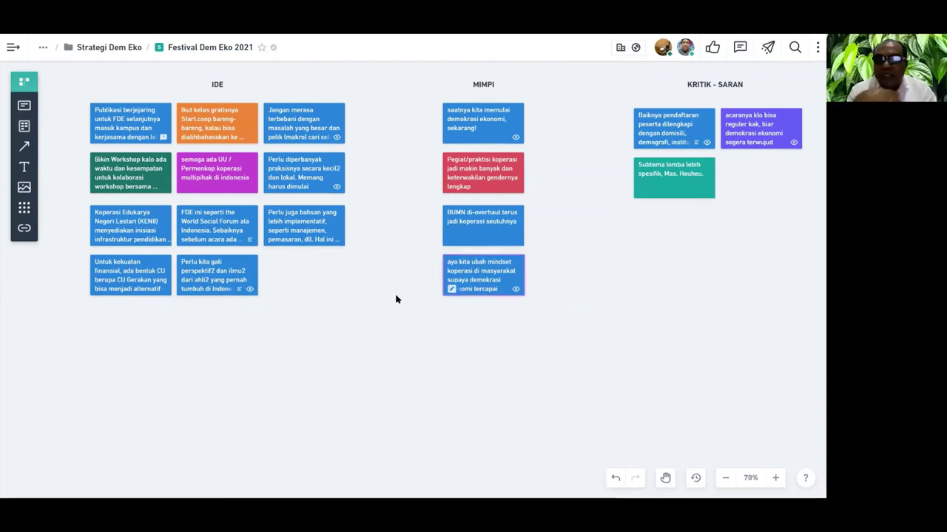
scroll(342, 327, down, 10)
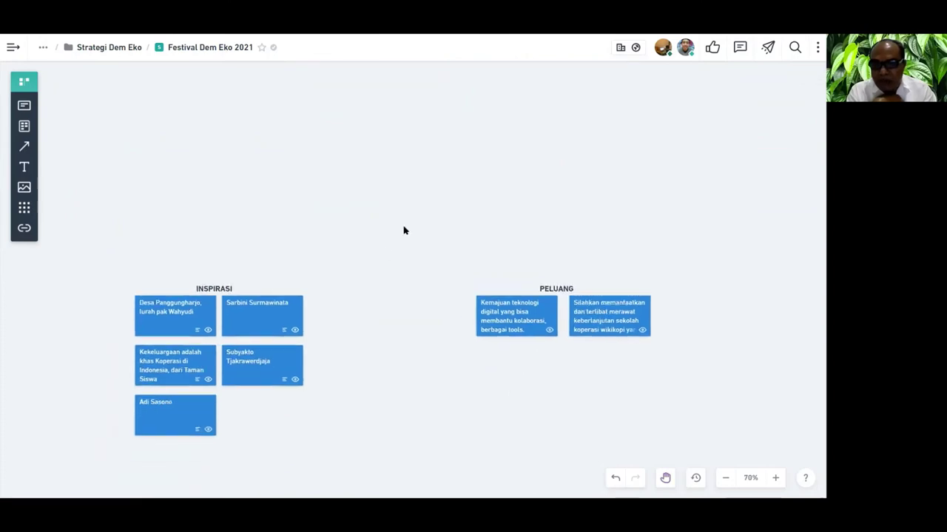
scroll(401, 249, down, 2)
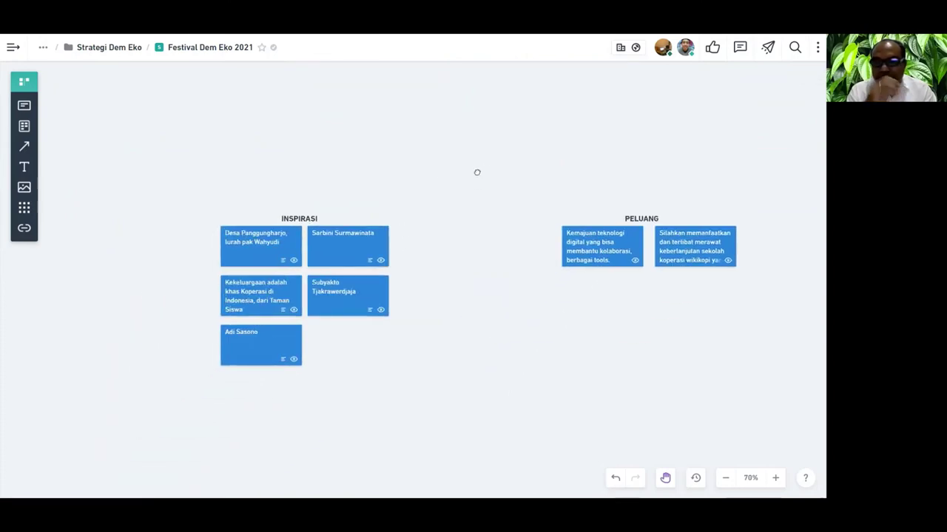
scroll(475, 171, left, 1)
drag(526, 170, 434, 171)
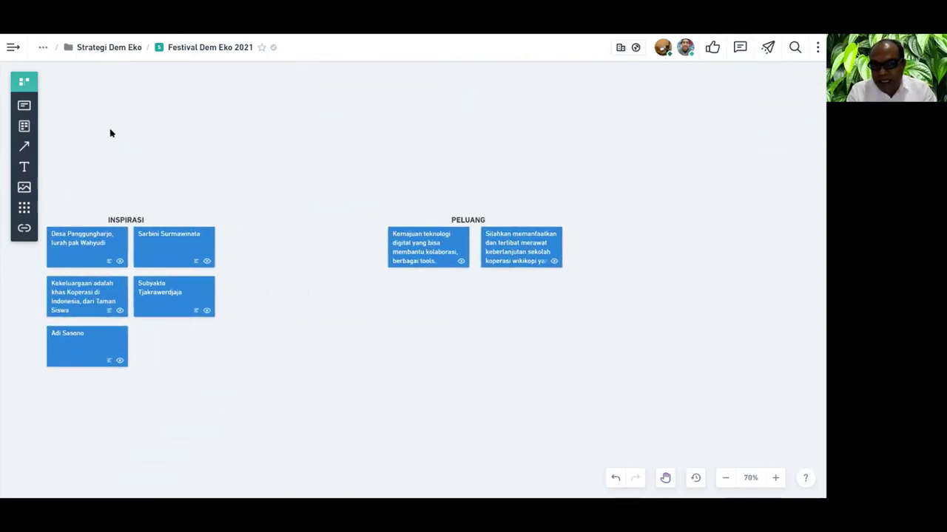
click(25, 106)
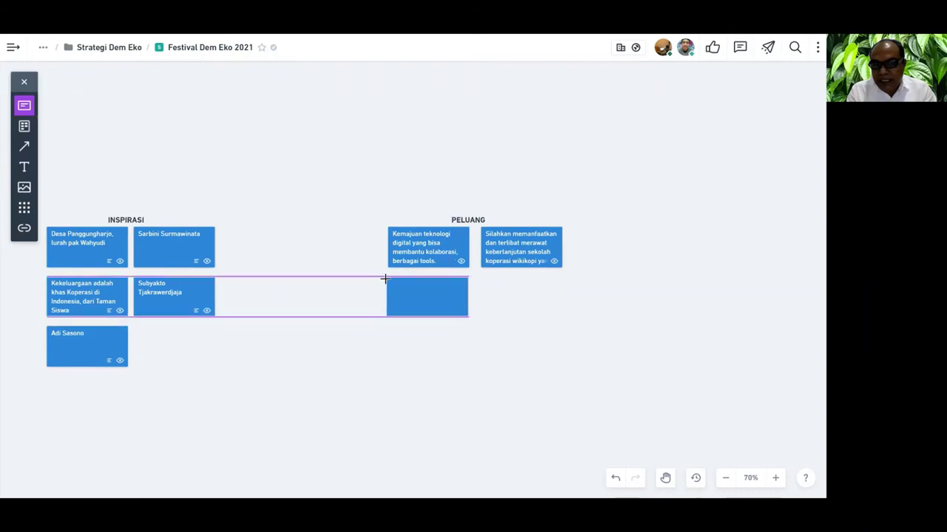
click(426, 343)
- Enter "Anak2 muda banyak yang bergabung di acara ini" as the text of the new PELUANG card
text(Anak)
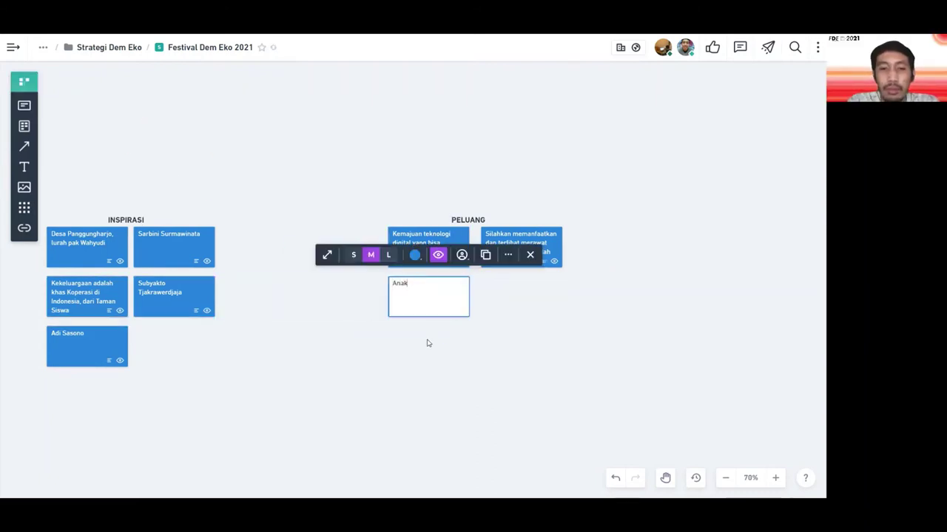
text( muda)
key(BackSpace)
key(BackSpace)
key(BackSpace)
key(BackSpace)
key(BackSpace)
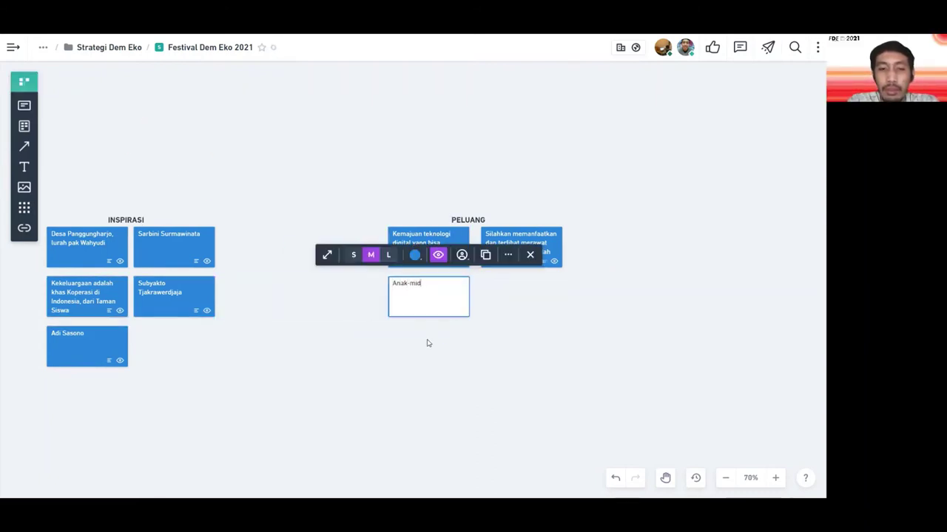
text(2 muda banyak yang ber)
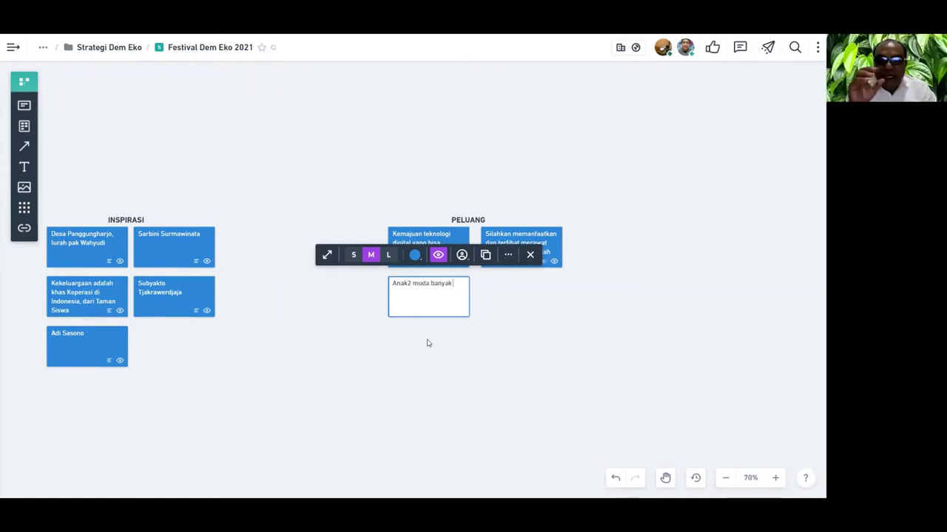
key(BackSpace)
key(BackSpace)
key(BackSpace)
key(BackSpace)
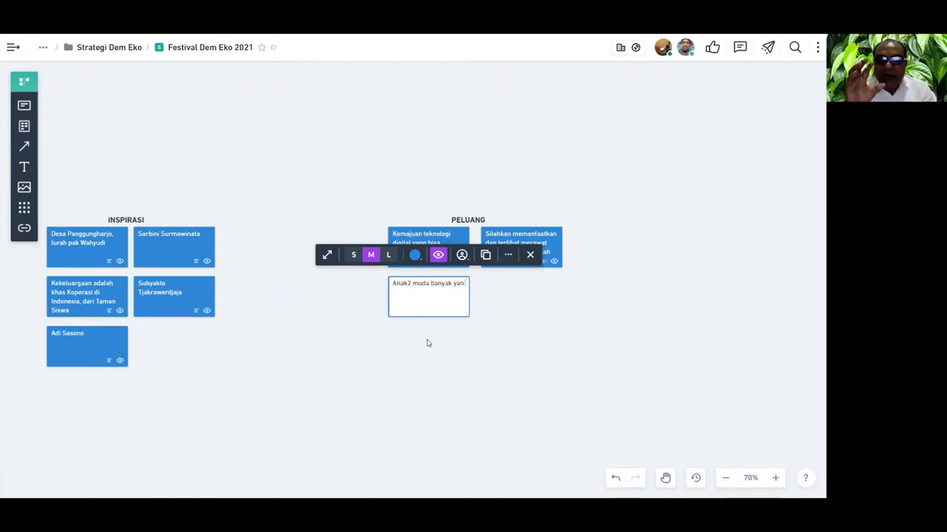
text(g bergabung di)
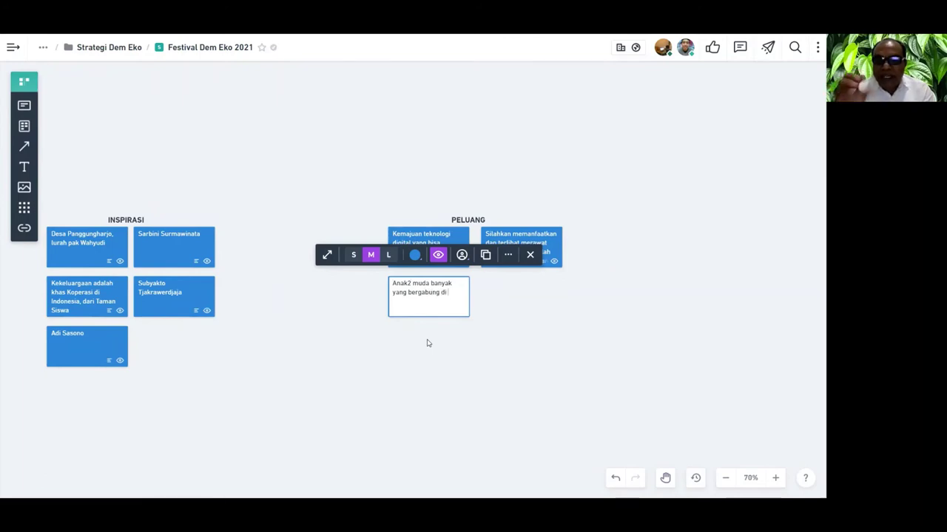
text( acara ini)
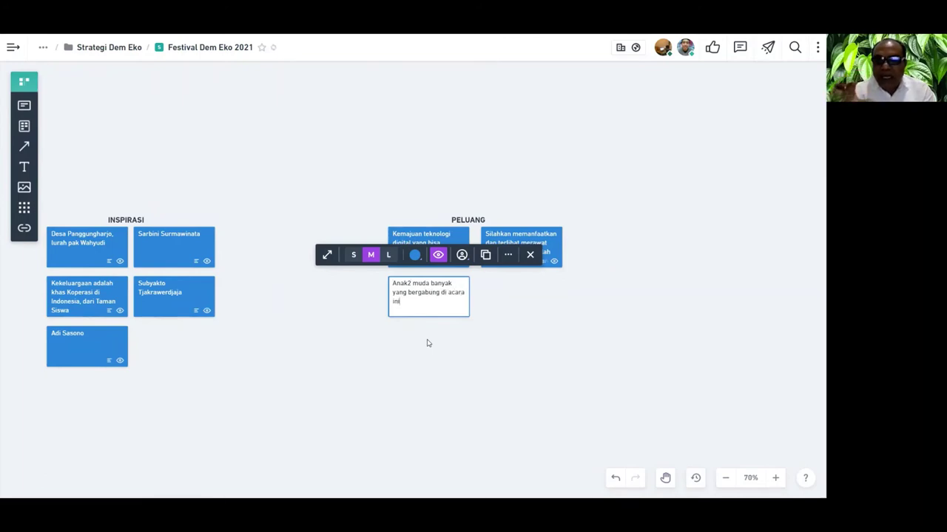
- Replace the closing word "ini" with "FDE2021" in the new PELUANG card and finish editing it
key(BackSpace)
key(BackSpace)
key(BackSpace)
text(F)
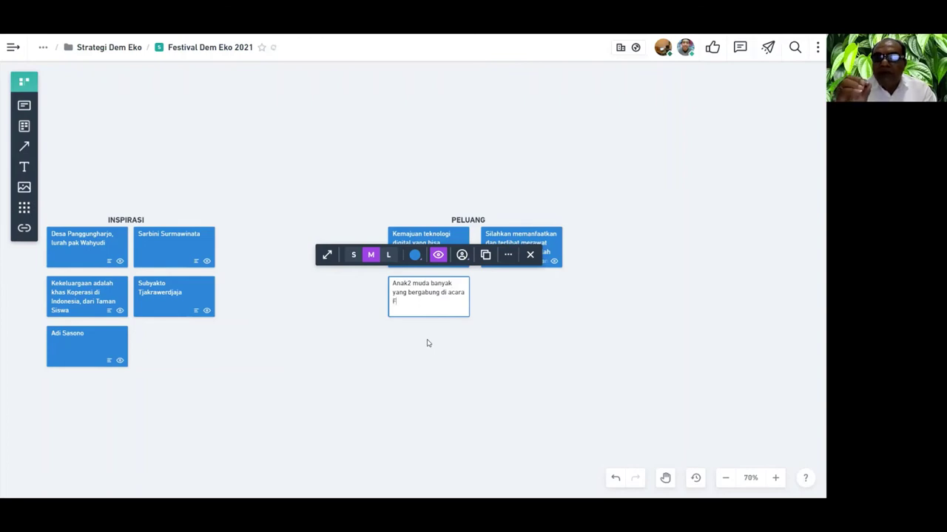
text(DE2021. Peluang)
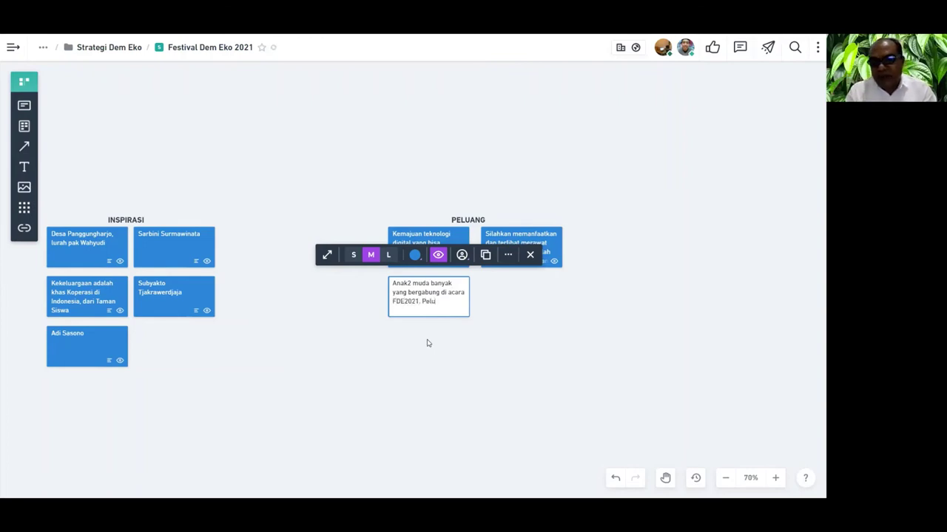
key(BackSpace)
key(BackSpace)
key(BackSpace)
key(BackSpace)
key(BackSpace)
key(BackSpace)
key(BackSpace)
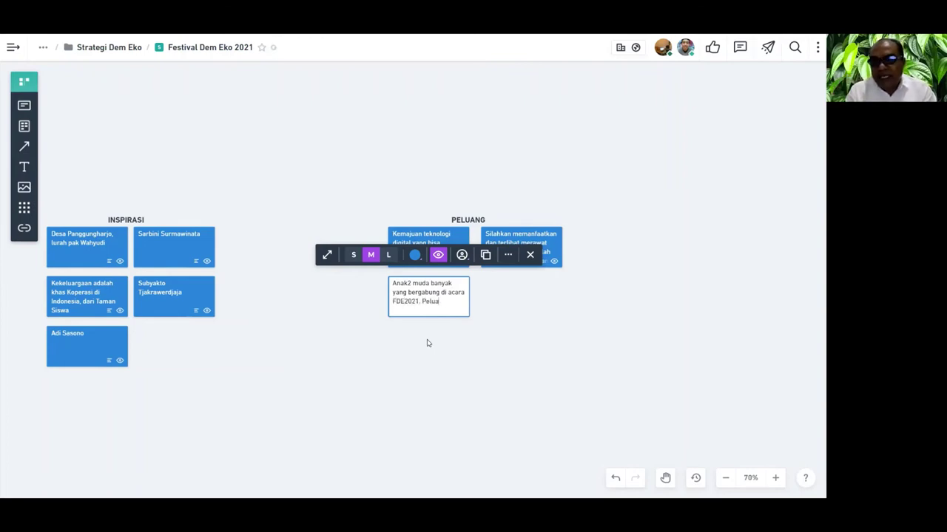
text(Ini)
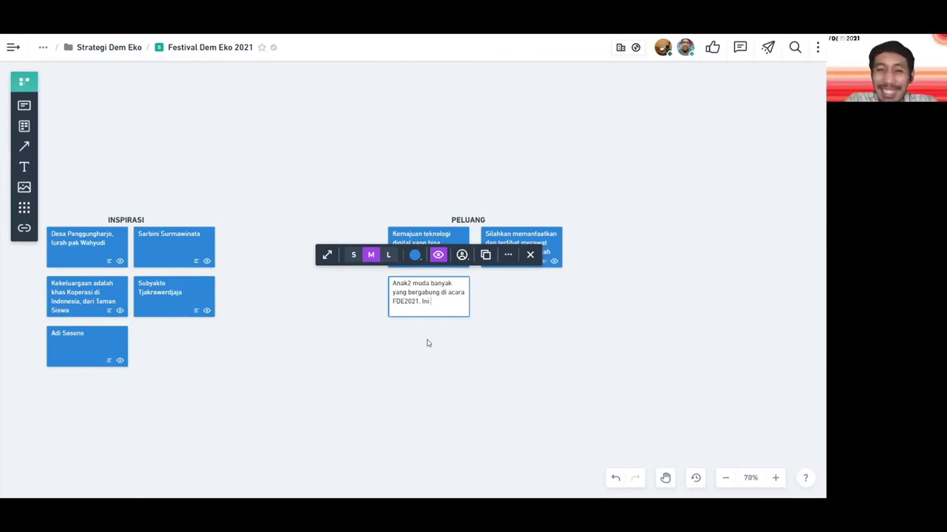
key(BackSpace)
key(BackSpace)
key(BackSpace)
key(BackSpace)
key(BackSpace)
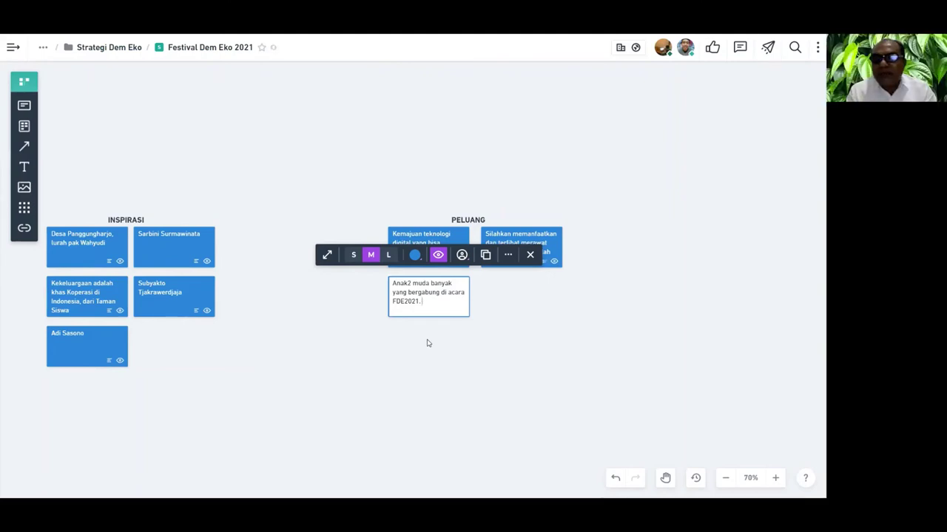
click(414, 143)
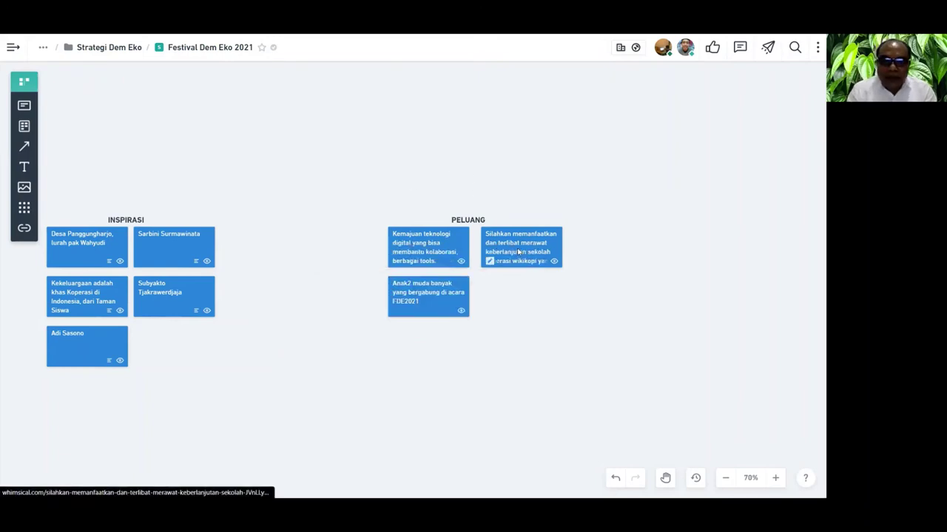
- Move the second PELUANG card closer to the first and centre the PELUANG heading above both cards
drag(523, 261, 517, 261)
click(652, 284)
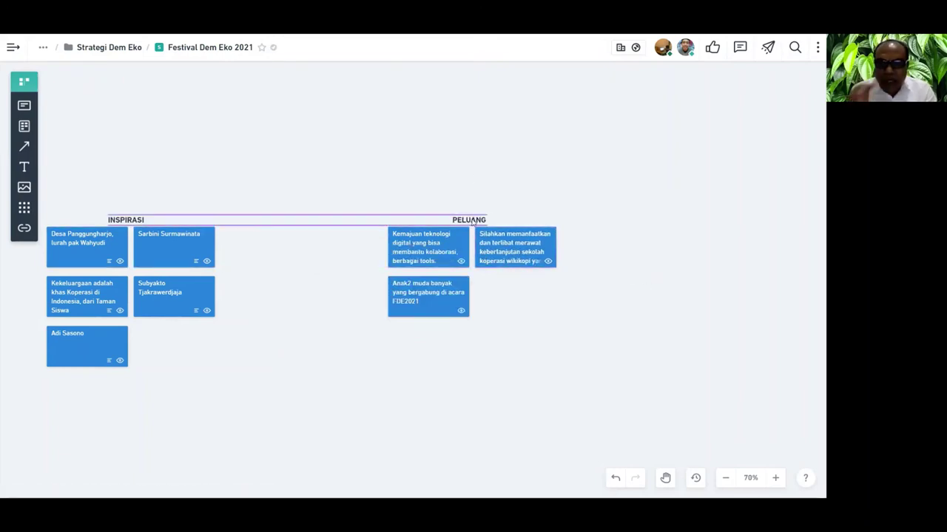
drag(467, 221, 477, 222)
click(511, 341)
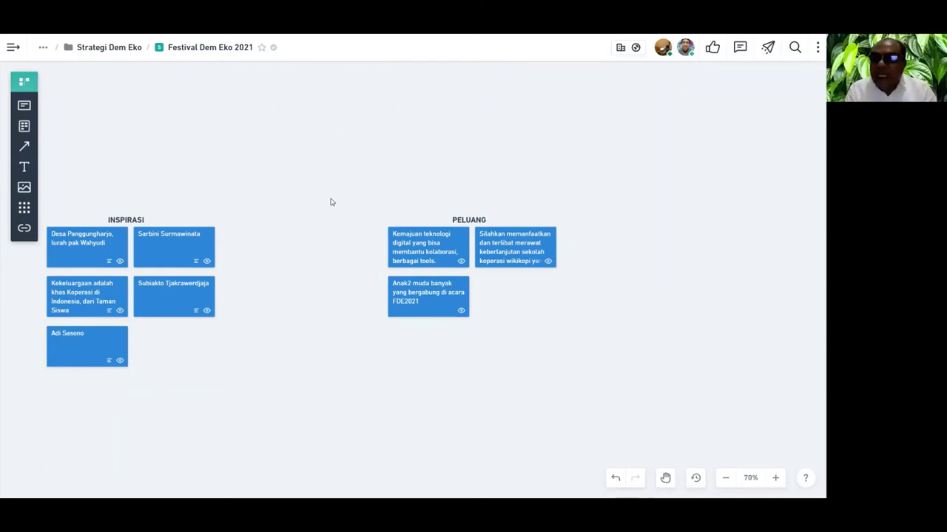
- Add a card in the third row of INSPIRASI's second column and title it with the credit union initiator's full name
drag(273, 176, 366, 171)
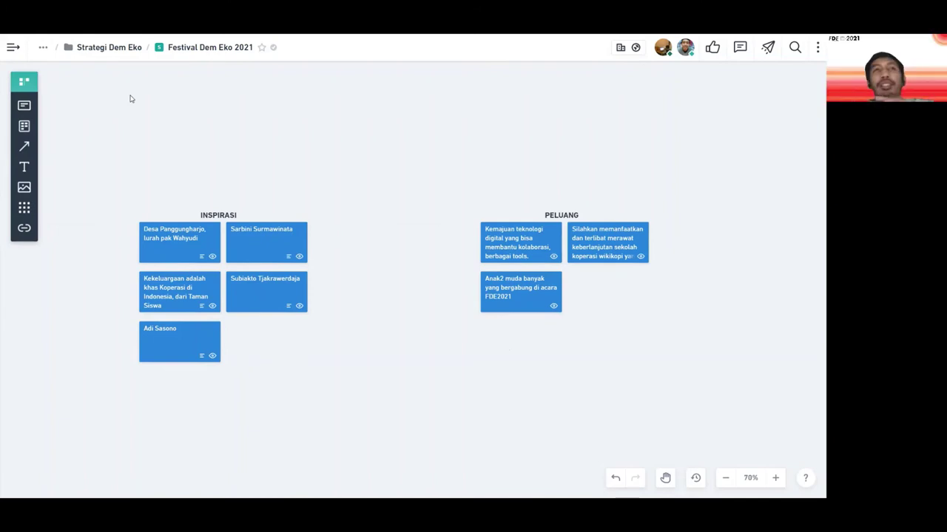
drag(24, 105, 266, 341)
text(Robby Tulus)
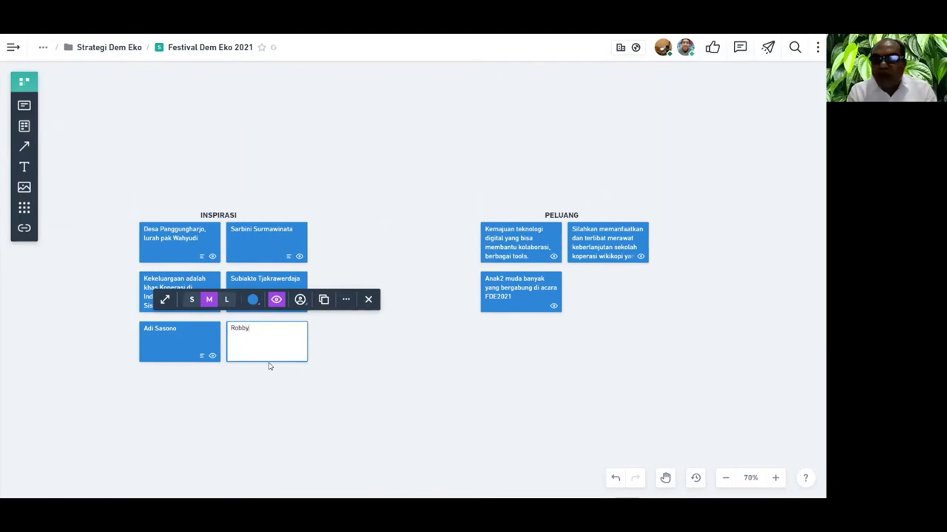
click(383, 218)
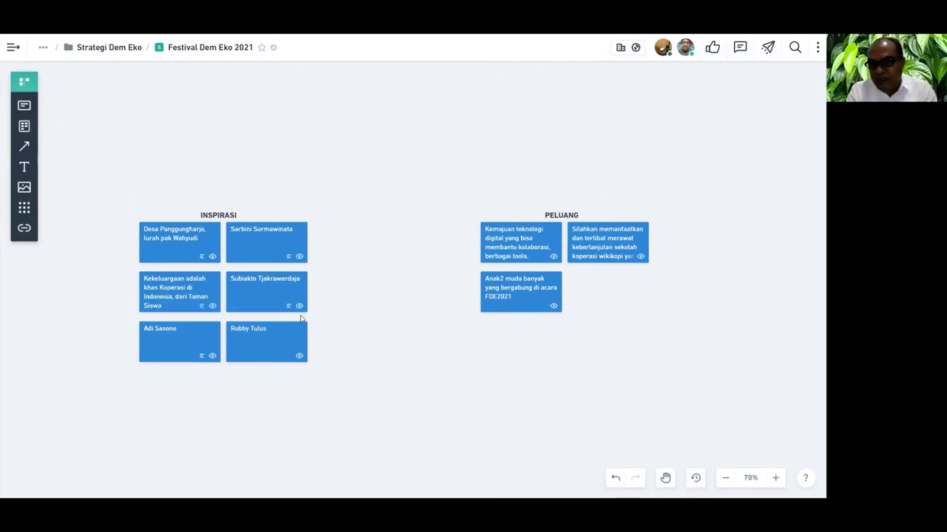
- Add the description "Inisiator CU di Indonesia" to the new INSPIRASI card and close its details
click(244, 354)
click(299, 127)
text(In)
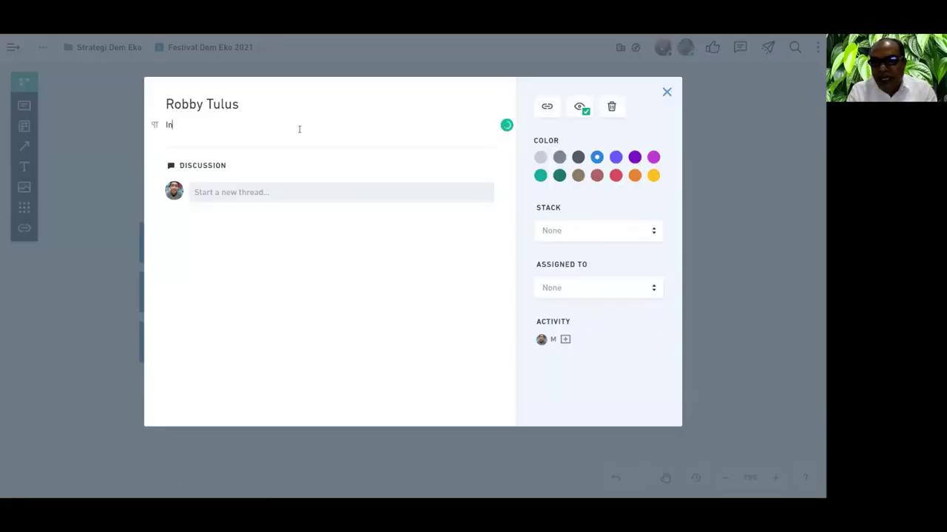
text(isiator CU)
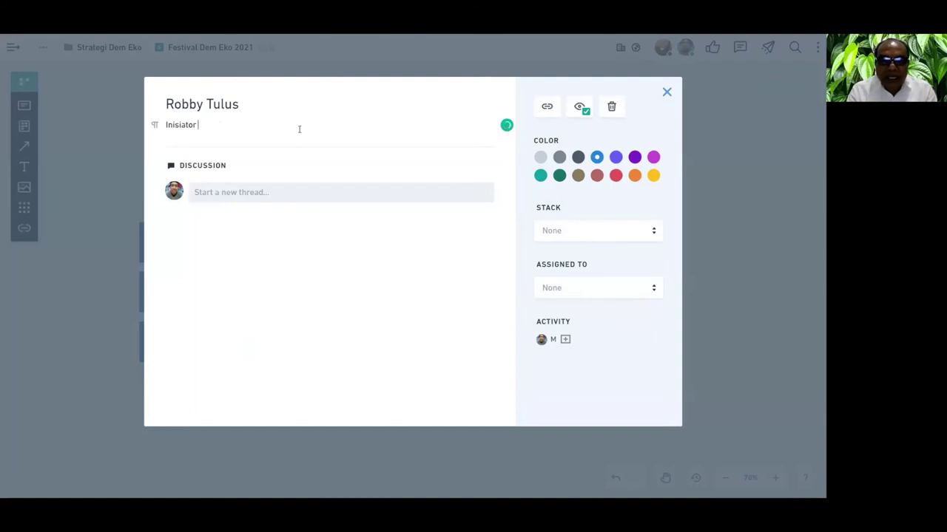
text( di Indonesia)
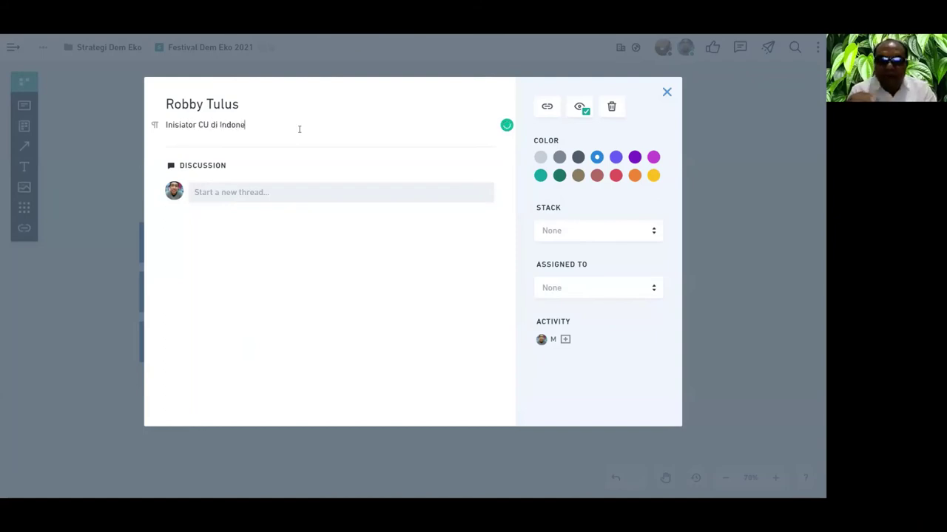
click(123, 236)
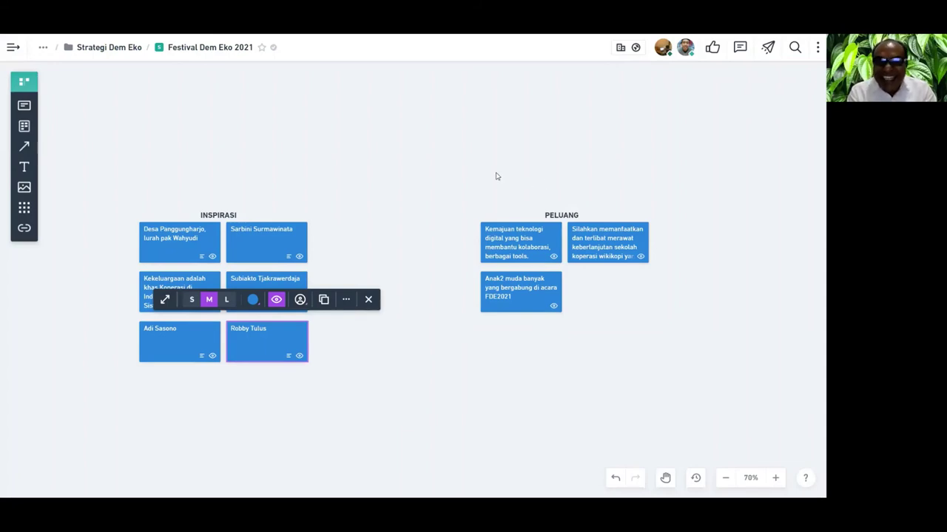
click(386, 201)
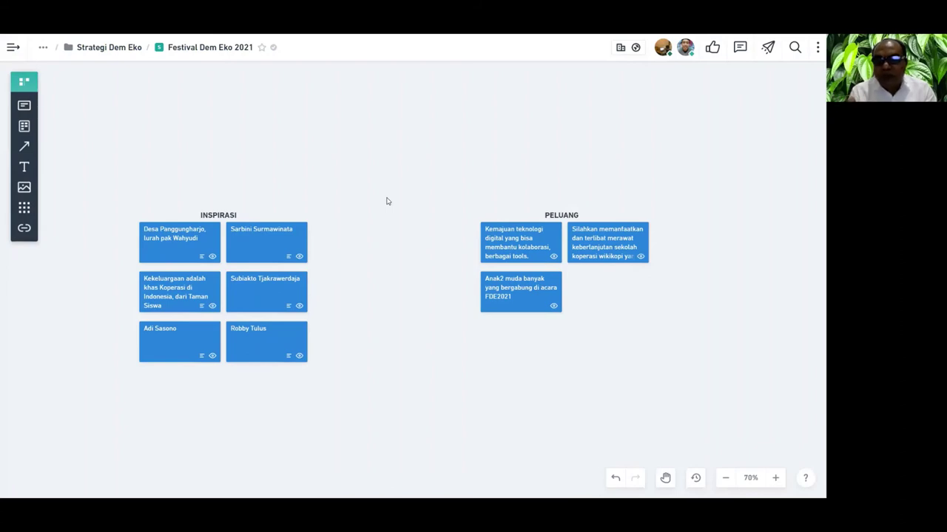
- Add the card "Ini adalah sebuah momentum" in the second row of PELUANG, aligned beneath the group's second card
click(24, 105)
click(577, 276)
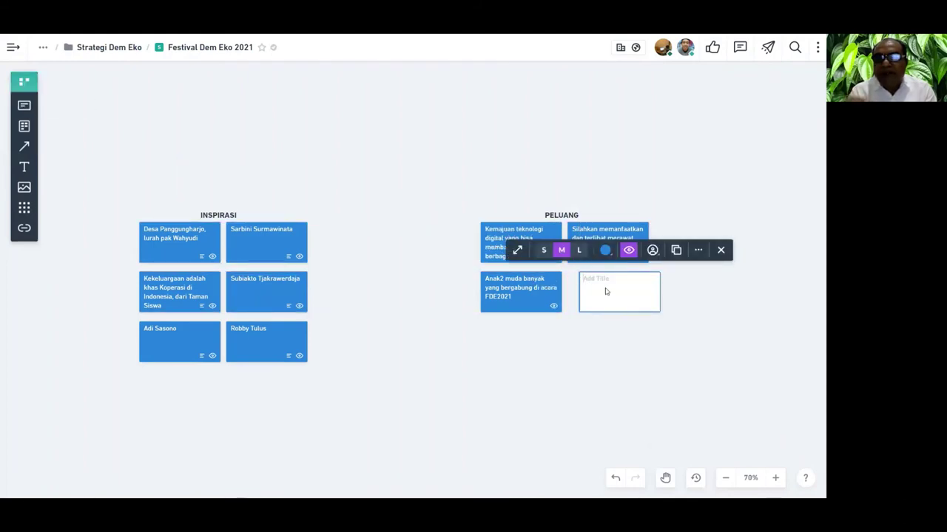
text(Ini adal)
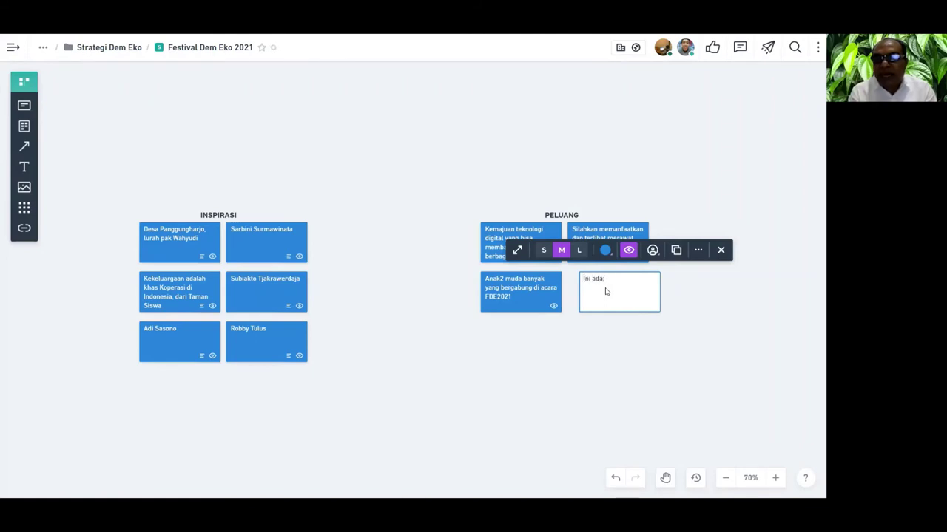
text(ah sebuah momentum)
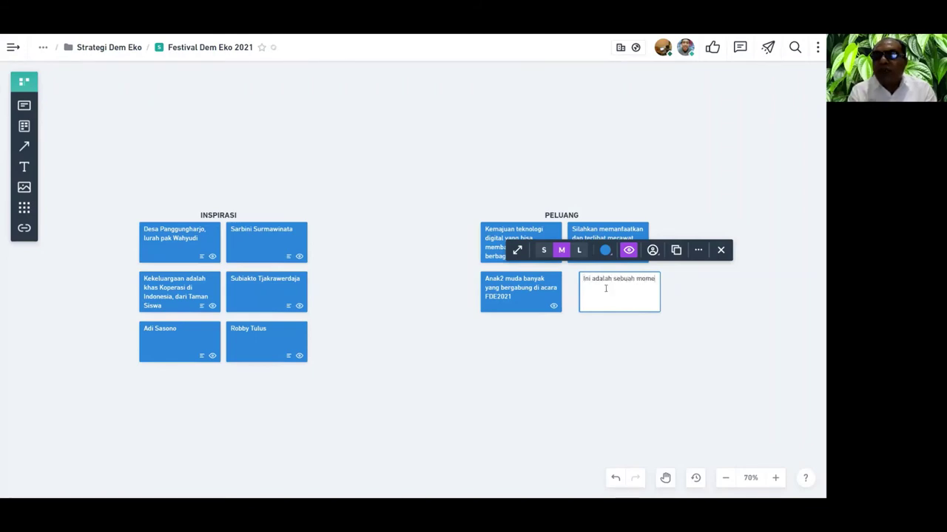
click(680, 315)
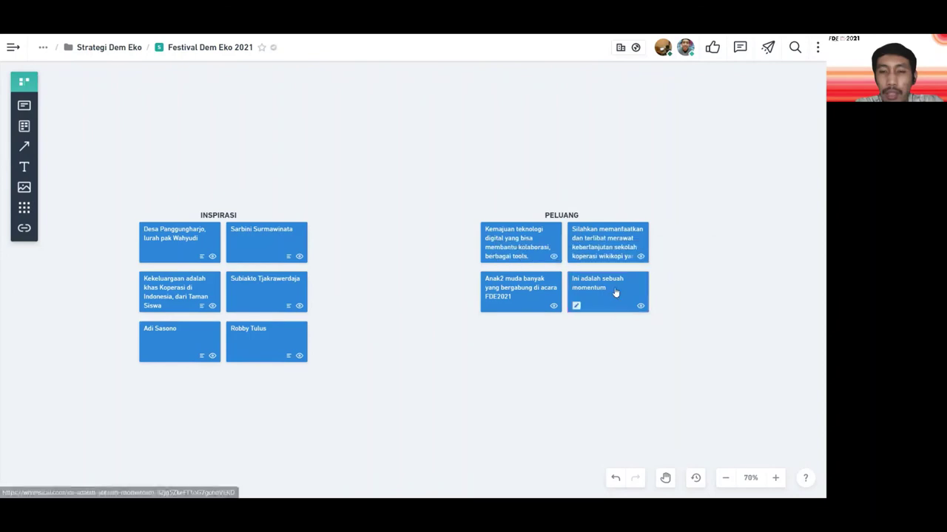
- Write the description "Mewujudkan keinginan warga" for the "Ini adalah sebuah momentum" card
click(616, 293)
click(279, 126)
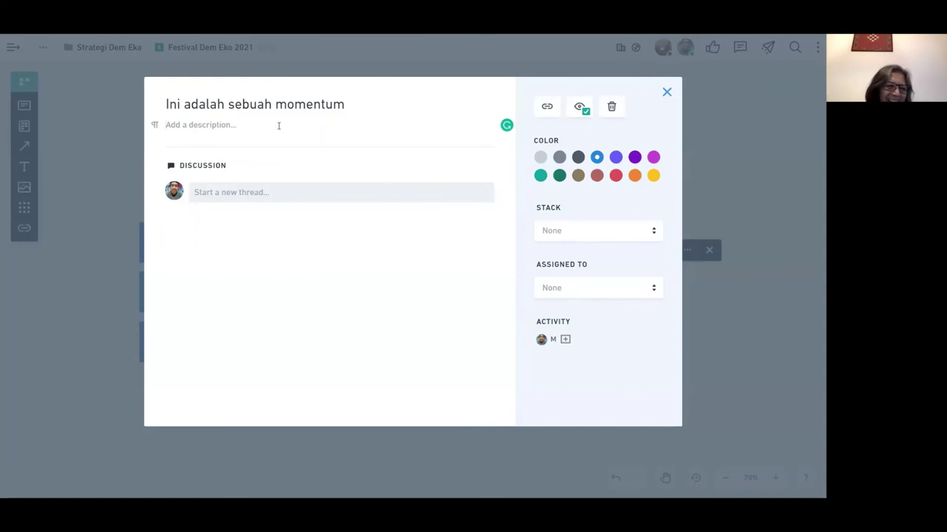
text(Keinginan)
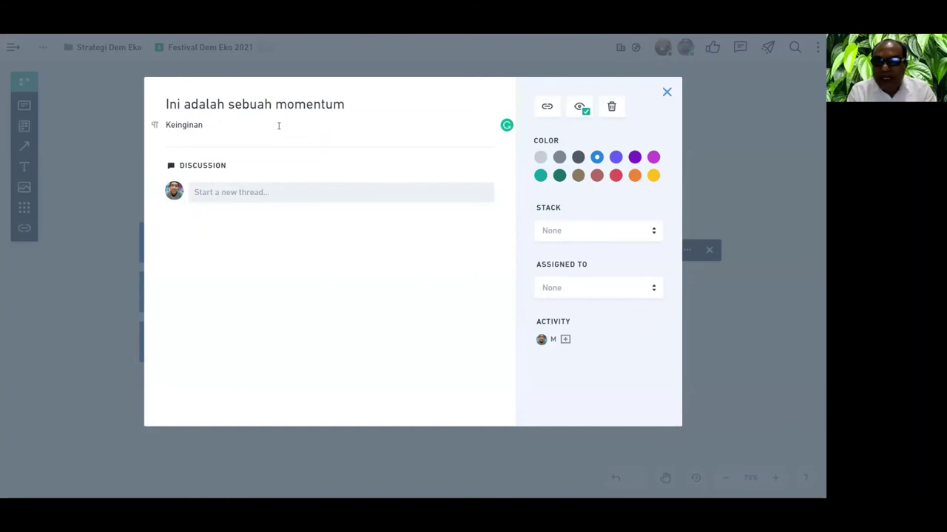
double_click(279, 126)
text(Me)
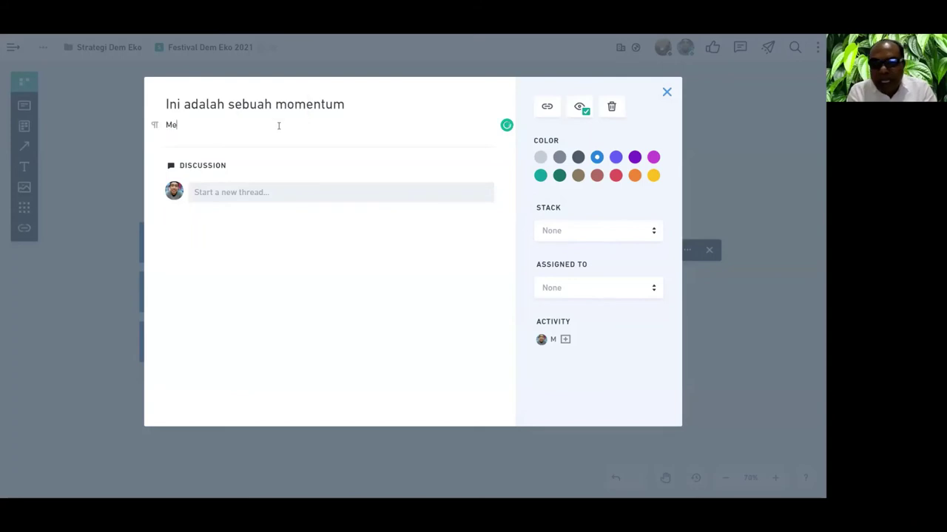
text(wujudkan keinginan )
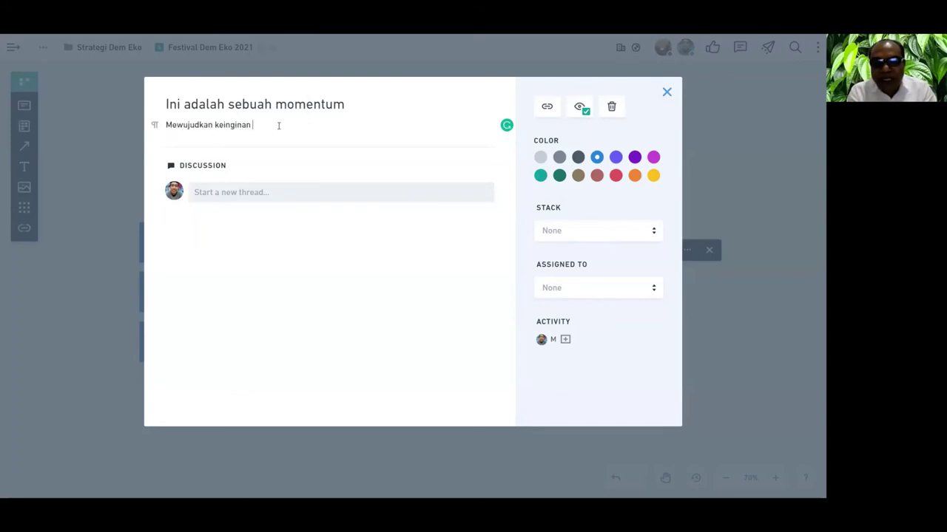
text(warga)
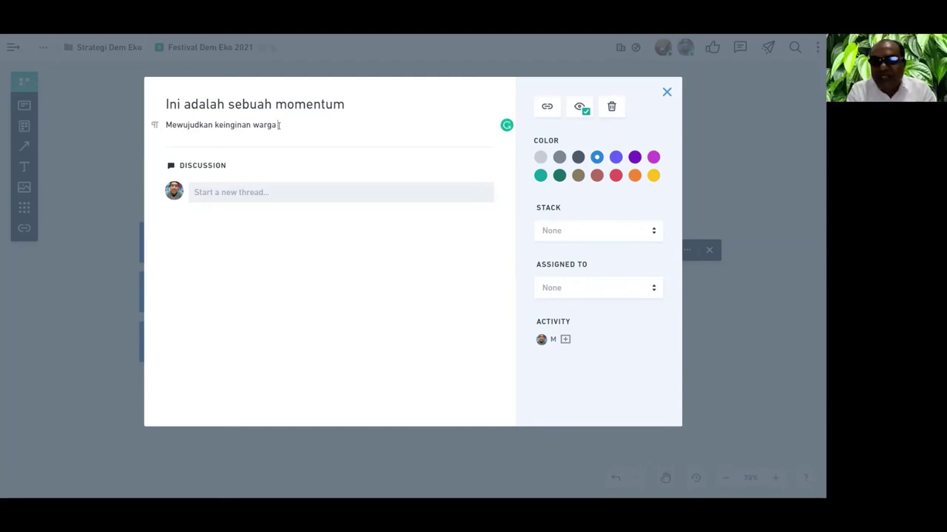
- Reword the momentum card's description to "Mewujudkan keinginan pendiri negara ini", close its details and deselect the card
key(BackSpace)
key(BackSpace)
key(BackSpace)
key(BackSpace)
key(BackSpace)
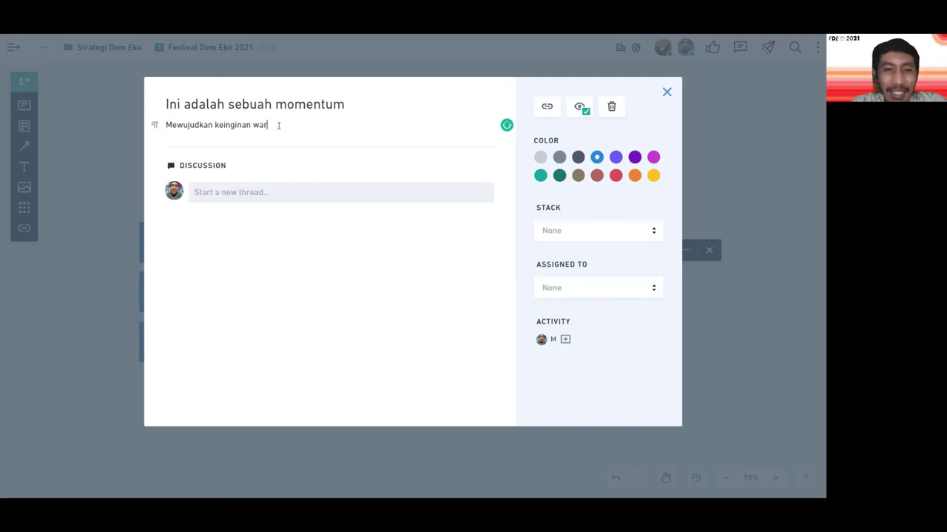
text(sendiri)
key(BackSpace)
key(BackSpace)
key(BackSpace)
key(BackSpace)
key(BackSpace)
key(BackSpace)
key(BackSpace)
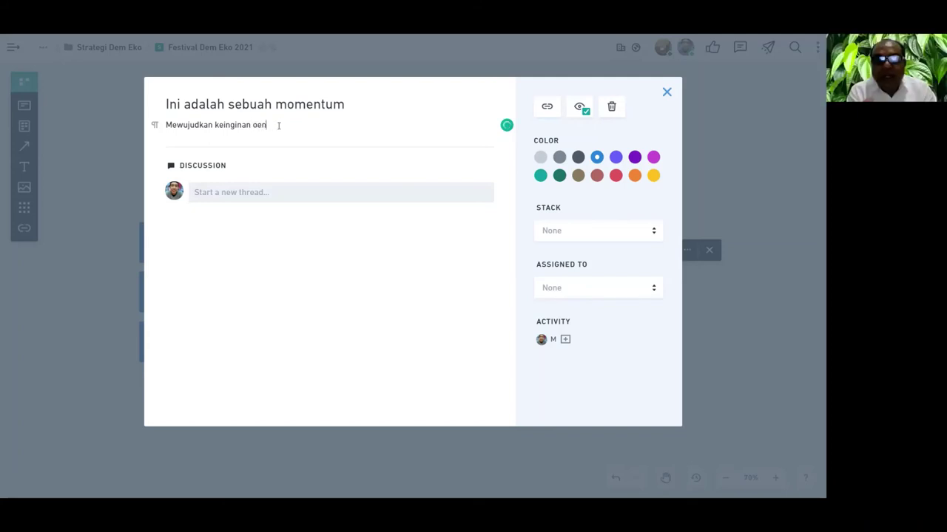
text(pendiri warga)
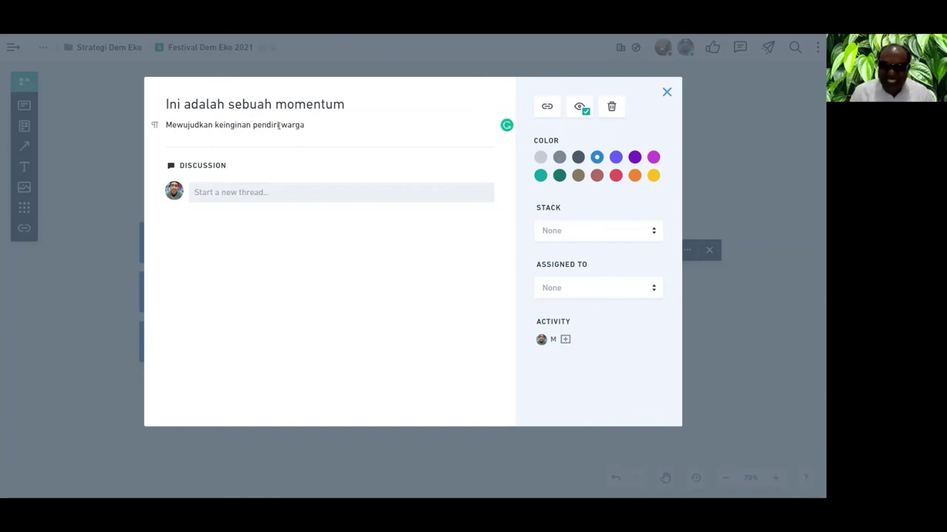
key(BackSpace)
key(BackSpace)
key(BackSpace)
key(BackSpace)
key(BackSpace)
key(BackSpace)
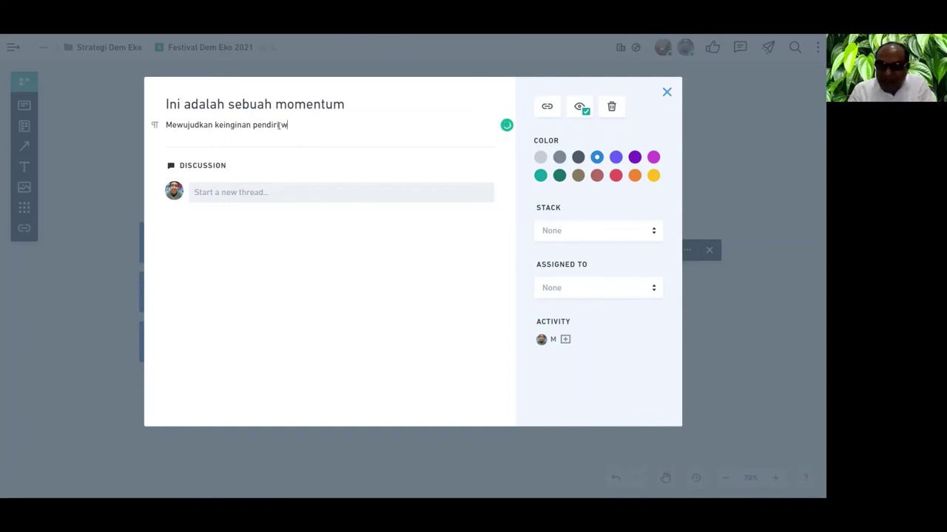
text(negara ini)
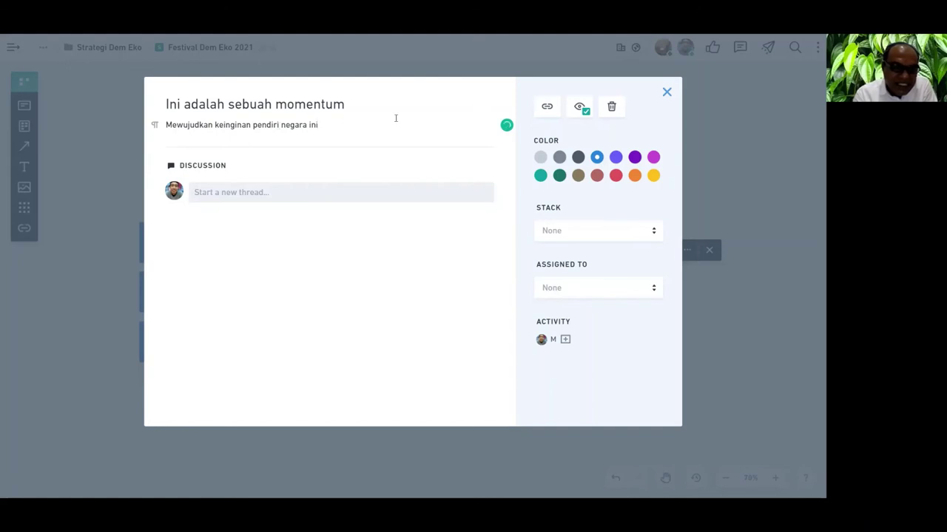
click(684, 88)
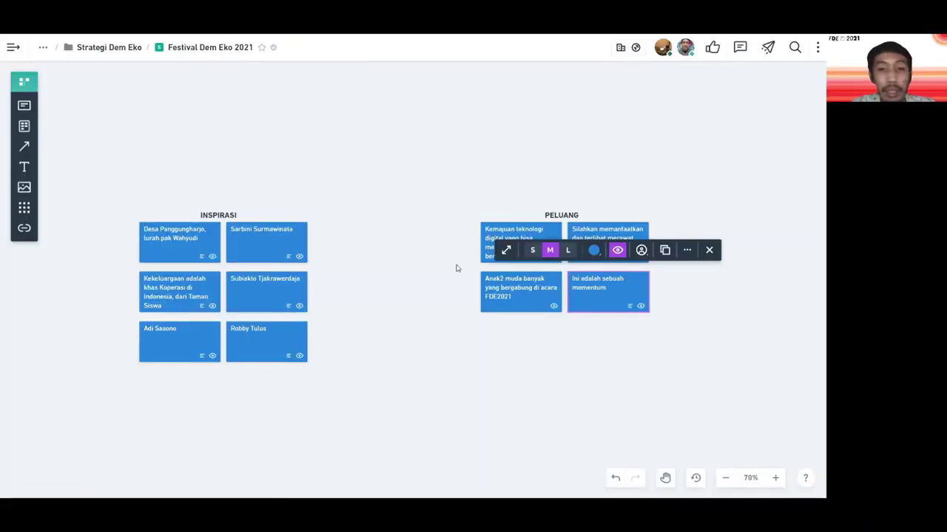
click(702, 173)
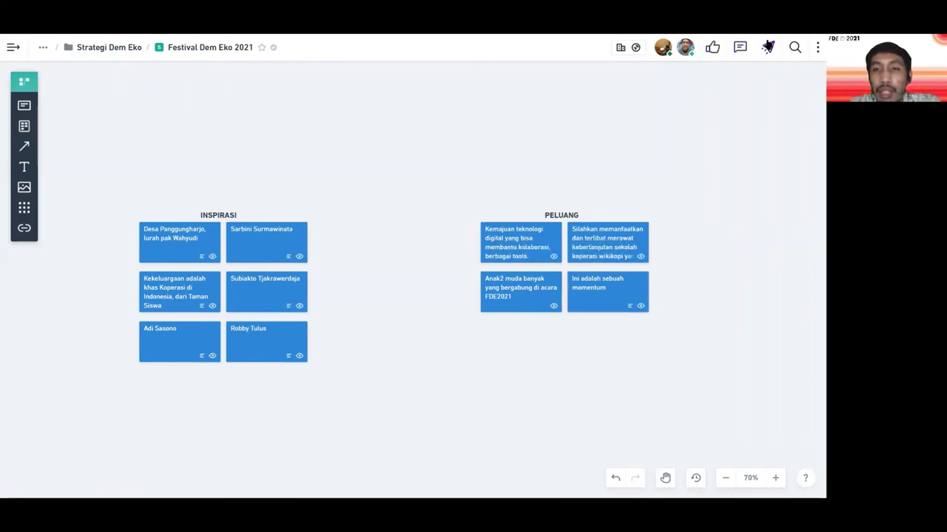
- Check the board's shareable link permissions and the options for starting a voting session
click(768, 52)
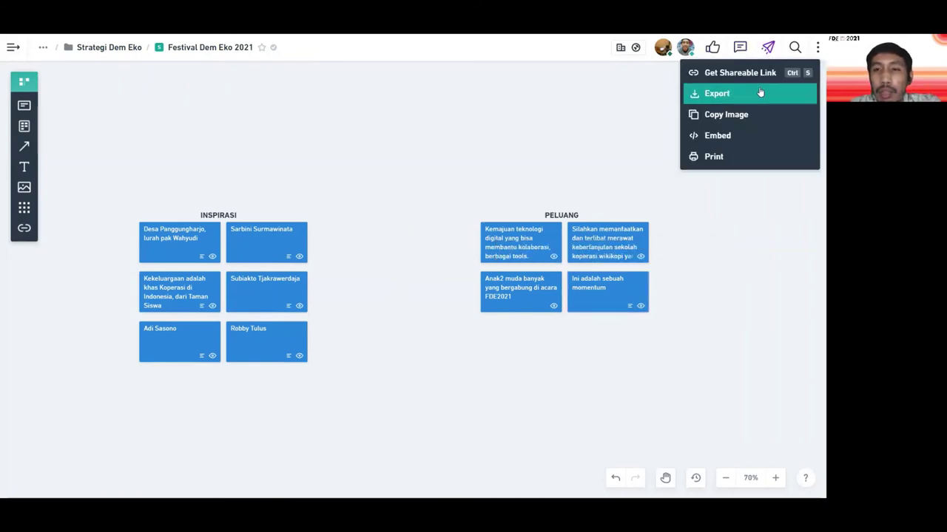
click(762, 74)
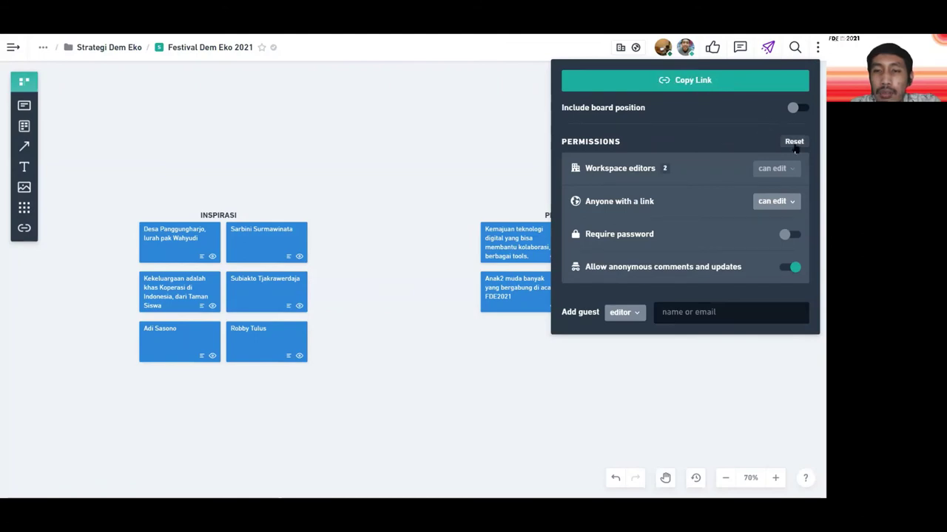
click(382, 145)
click(711, 49)
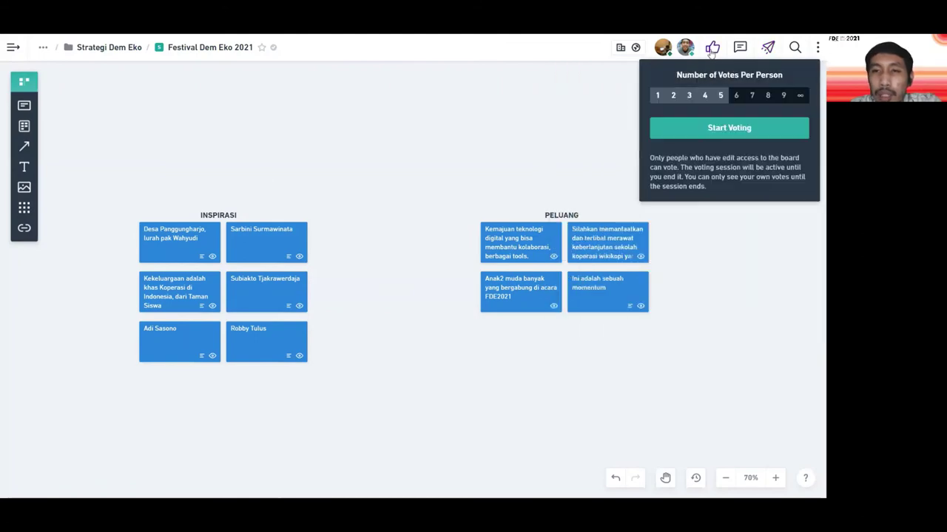
click(500, 133)
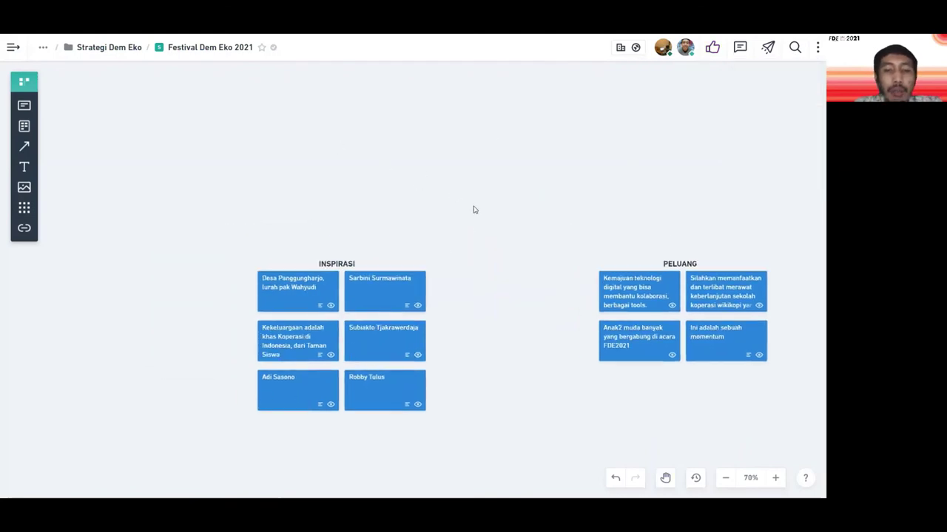
- Look over the whole board, examining the cards under KESAN - PESAN and HARAPAN up close
scroll(501, 242, down, 5)
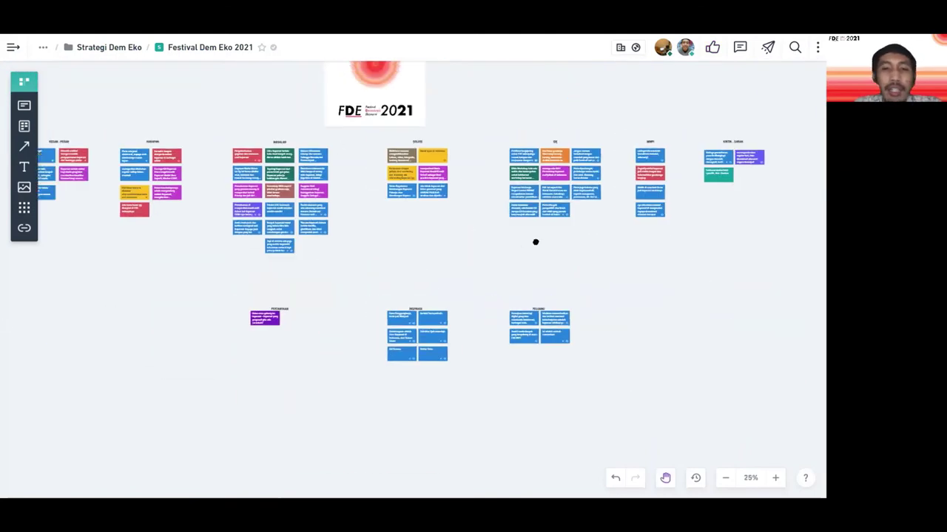
scroll(461, 289, right, 2)
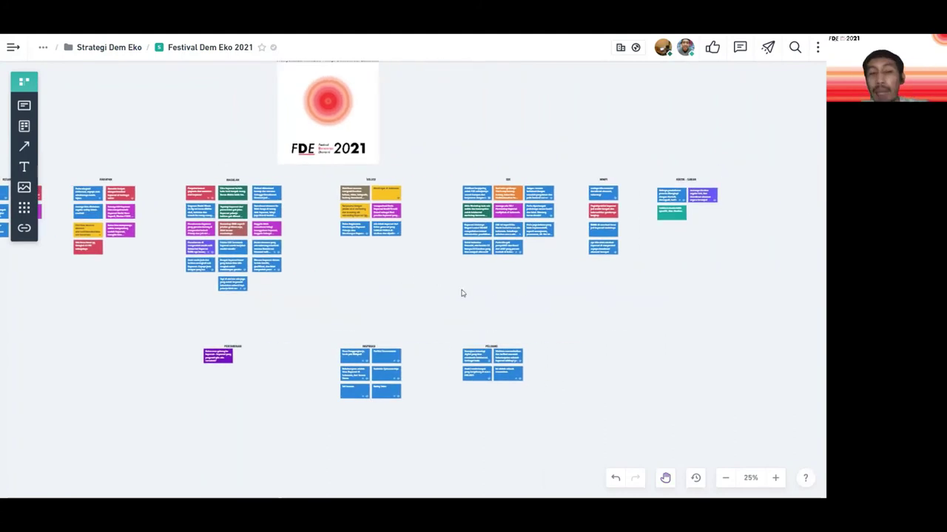
scroll(280, 146, left, 6)
scroll(433, 133, right, 2)
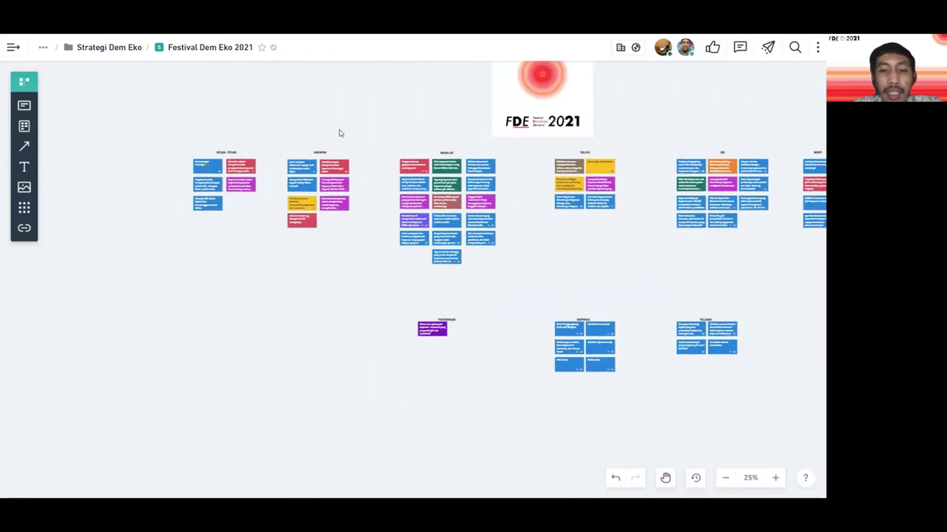
key(ctrl+plus)
key(ctrl+plus)
scroll(450, 310, up, 3)
scroll(451, 310, left, 2)
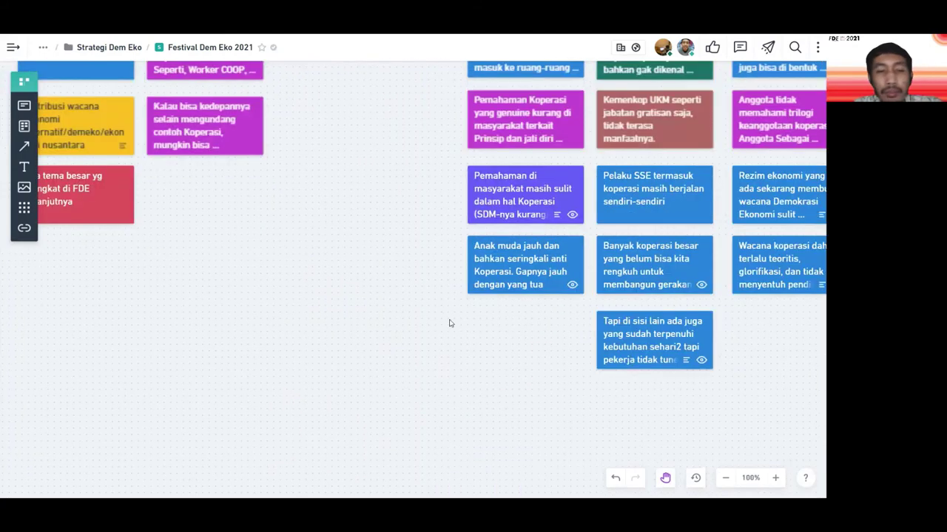
scroll(449, 323, left, 6)
scroll(449, 324, up, 3)
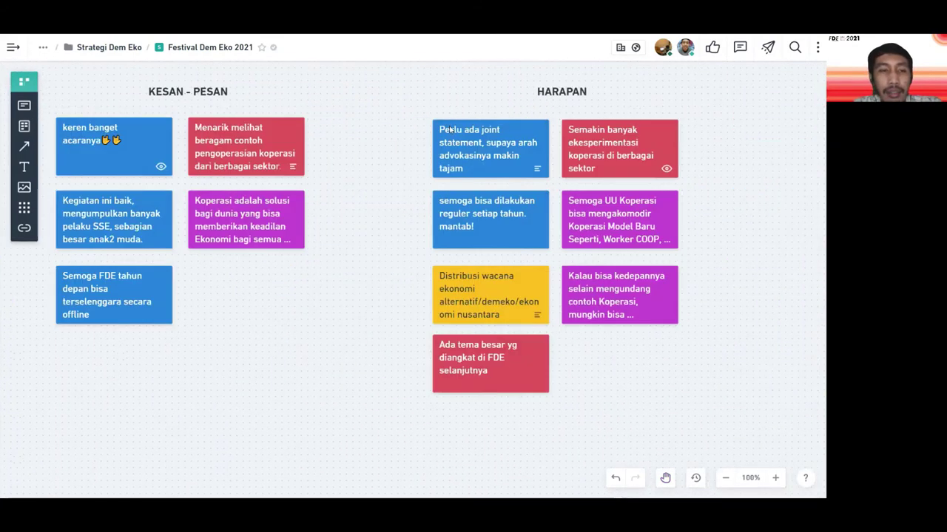
scroll(429, 133, left, 2)
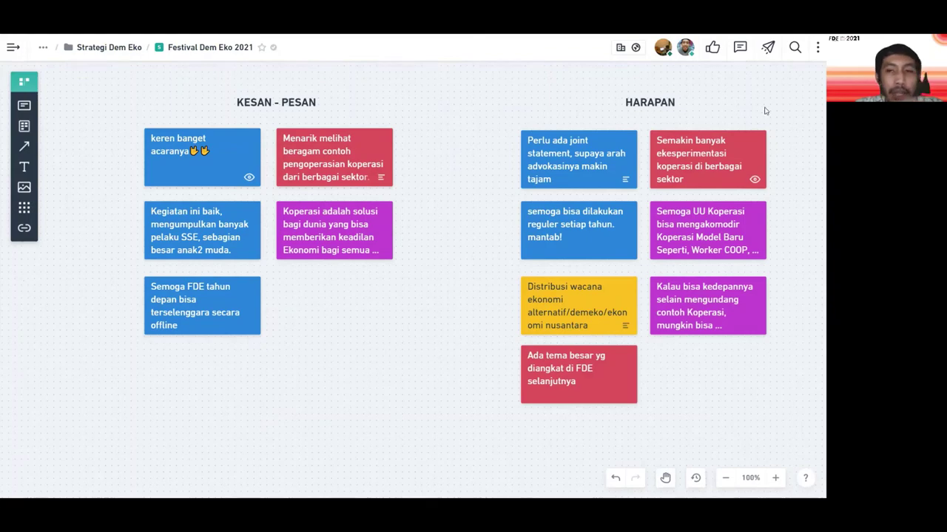
- Review the remaining upper-row groups from MASALAH through SOLUSI, IDE and MIMPI to KRITIK - SARAN
drag(724, 138, 336, 137)
drag(595, 136, 305, 135)
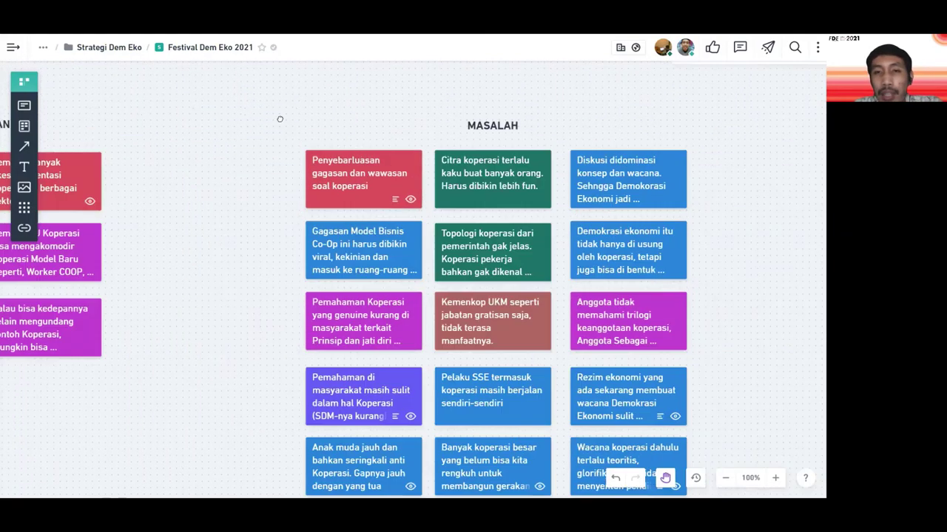
drag(748, 136, 228, 136)
drag(652, 126, 157, 130)
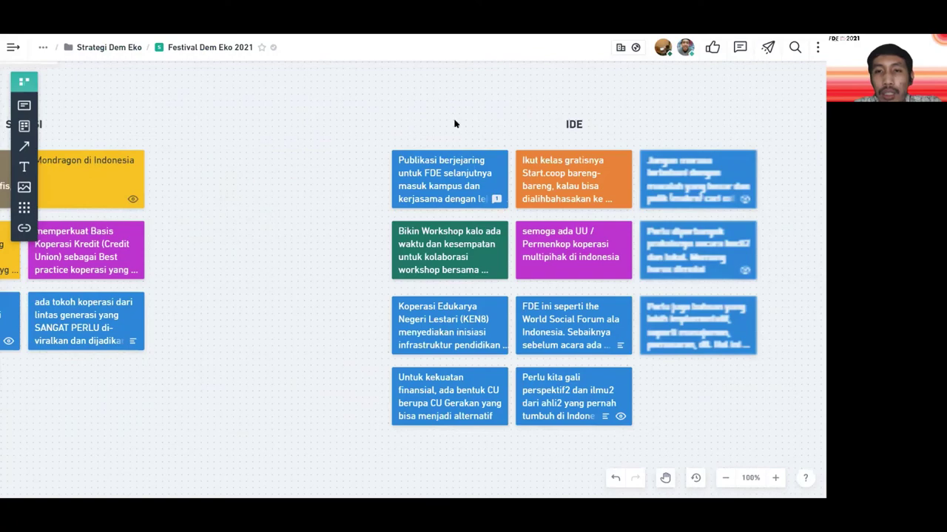
drag(557, 121, 111, 126)
drag(763, 167, 581, 167)
- Move the PERTANYAAN heading and its purple card to the right of PELUANG, level with that group's heading and first row
key(ctrl+minus)
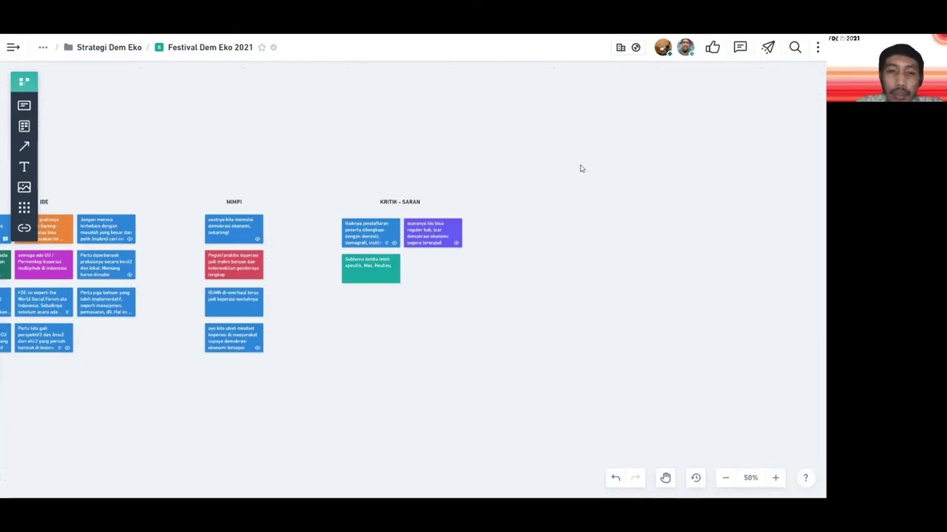
key(ctrl+minus)
scroll(439, 234, left, 3)
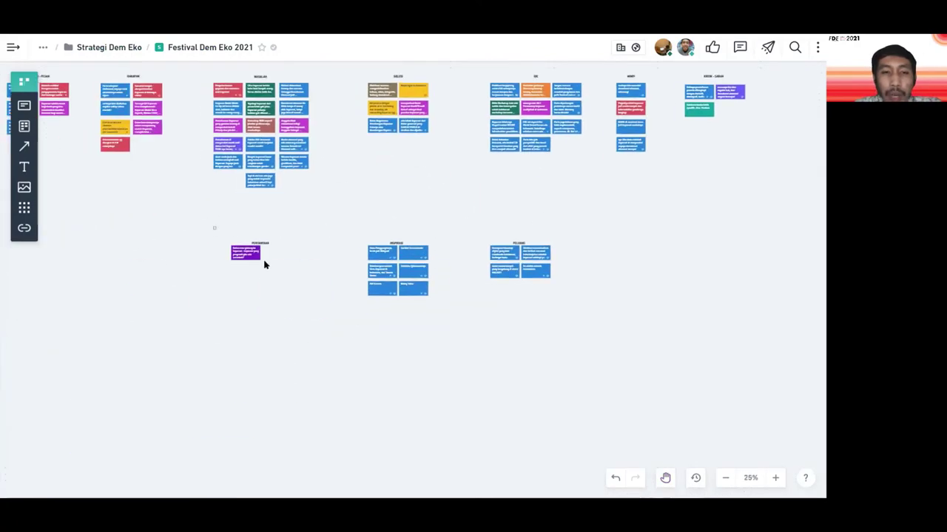
click(250, 254)
drag(249, 253, 603, 251)
click(604, 253)
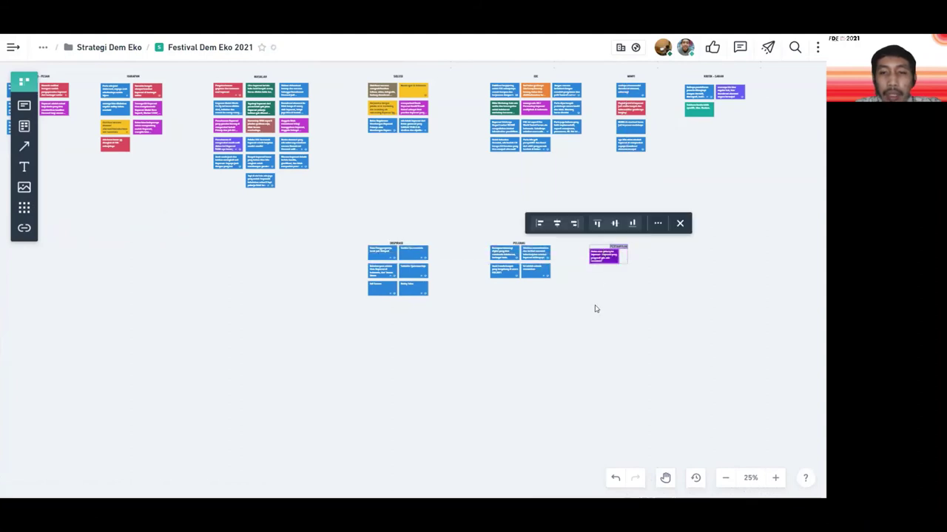
click(596, 308)
key(ctrl+plus)
scroll(560, 314, right, 1)
scroll(560, 314, right, 2)
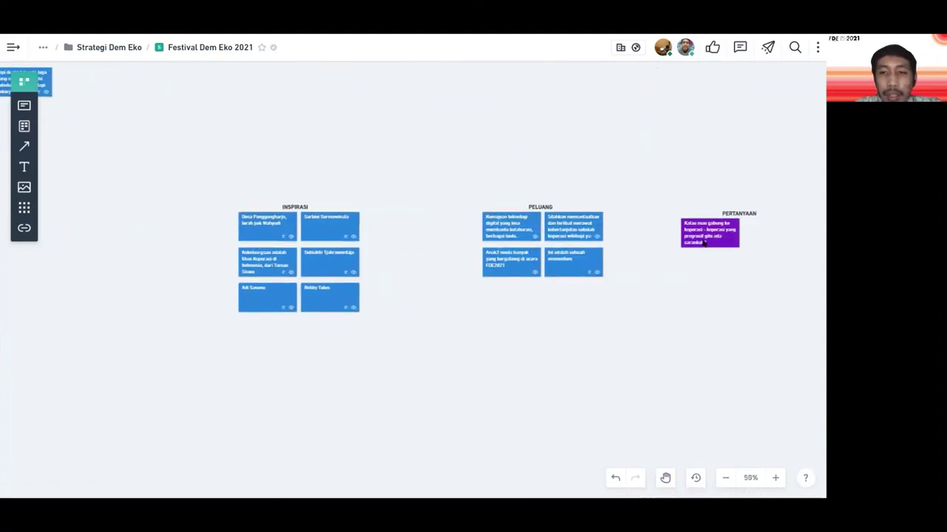
drag(736, 216, 742, 212)
- Review all theme groups across the board once more and check the votes-per-person options for a voting session
scroll(401, 150, left, 5)
scroll(401, 150, up, 3)
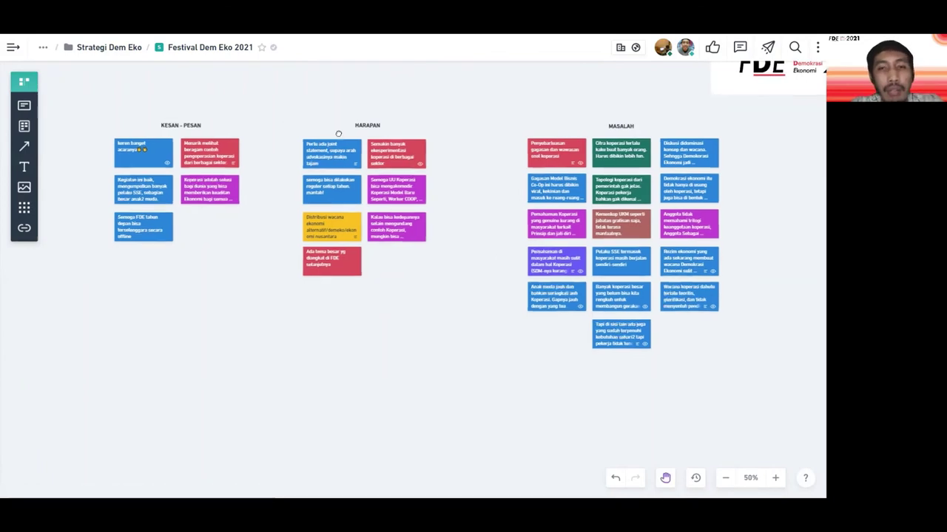
scroll(473, 122, left, 2)
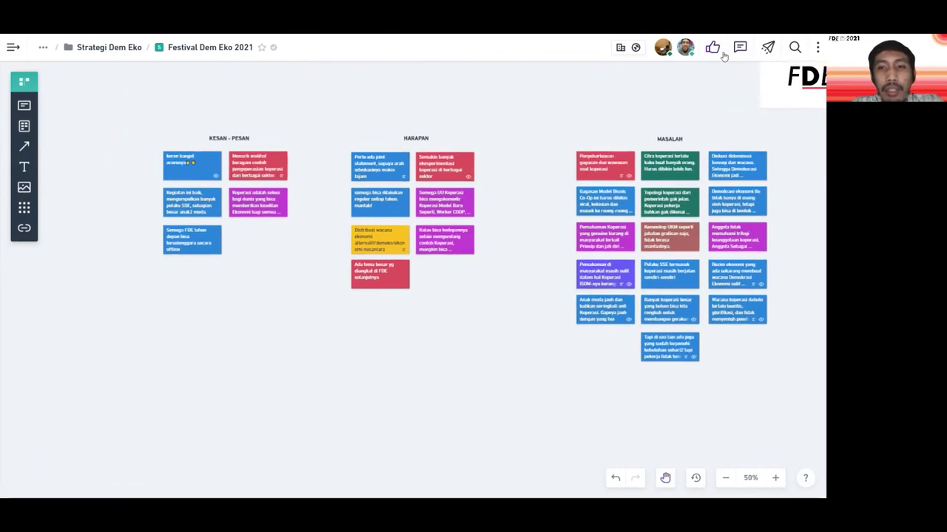
click(720, 52)
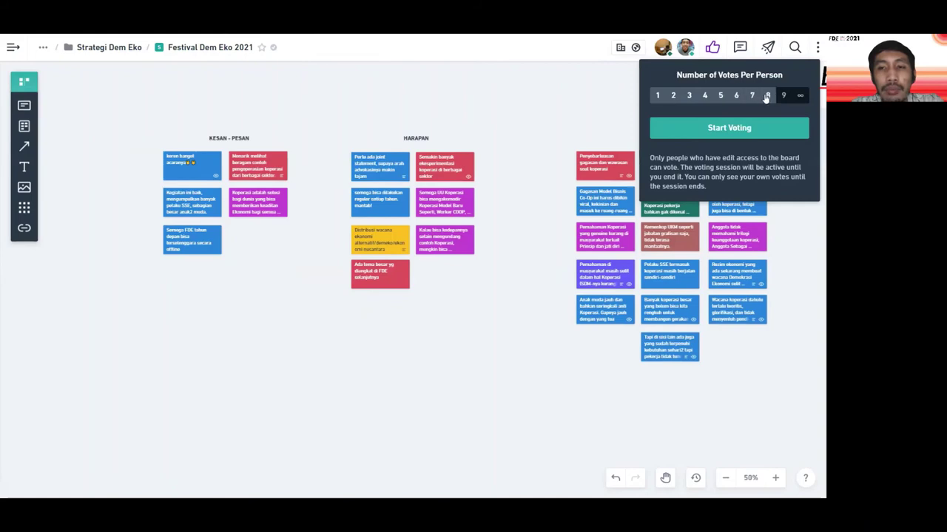
click(518, 114)
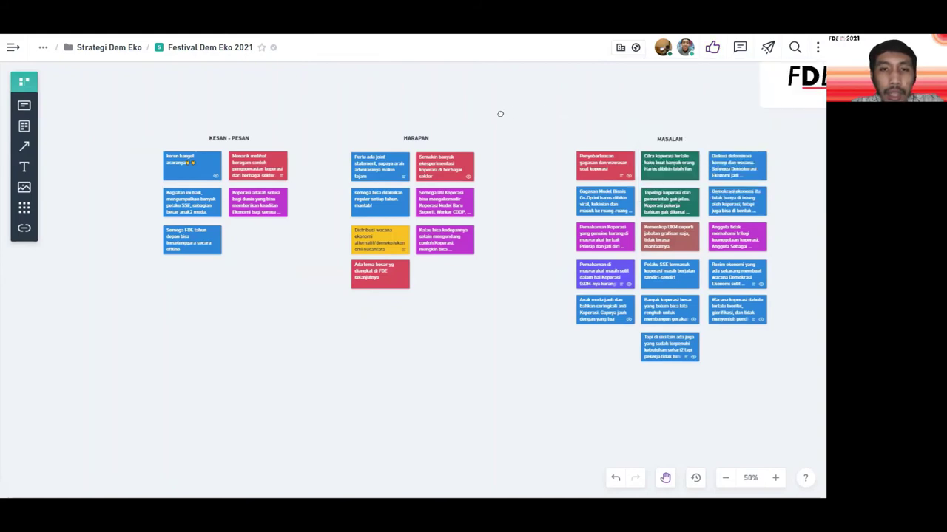
scroll(501, 114, right, 5)
scroll(344, 139, right, 8)
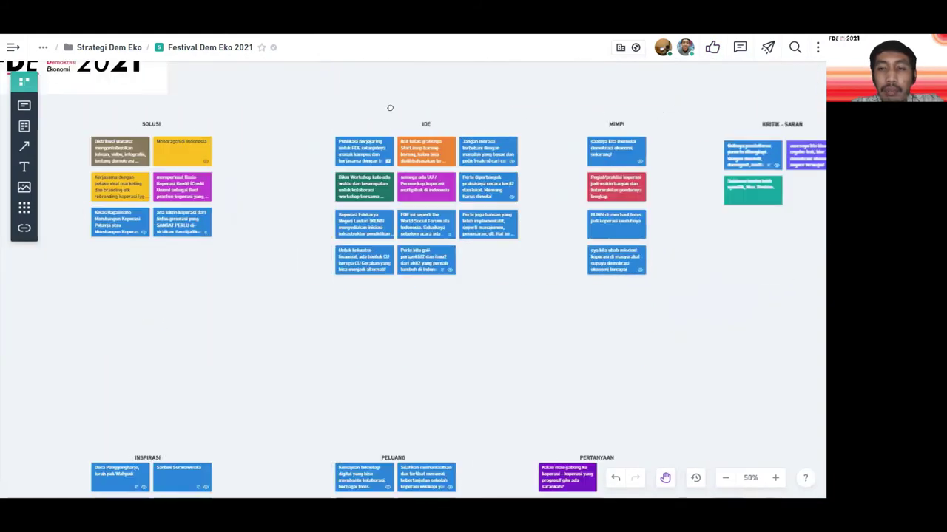
scroll(535, 125, down, 3)
scroll(537, 126, down, 3)
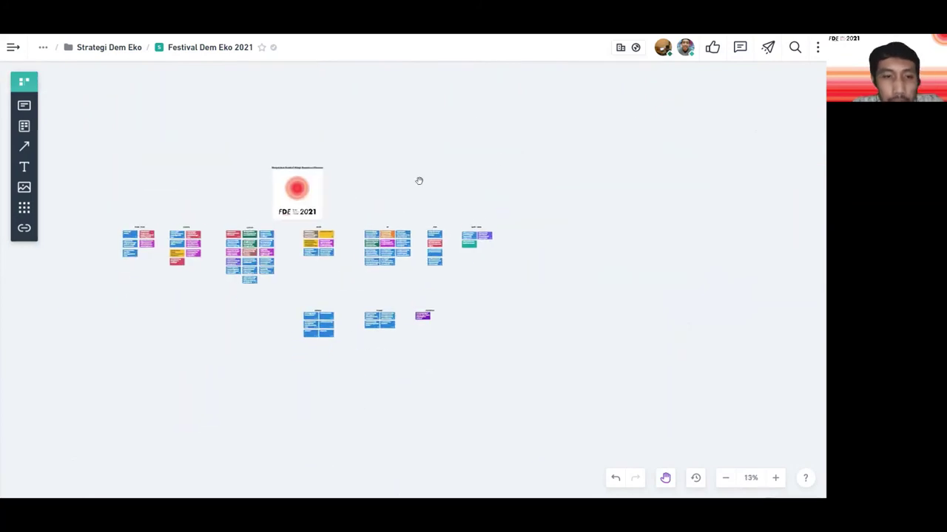